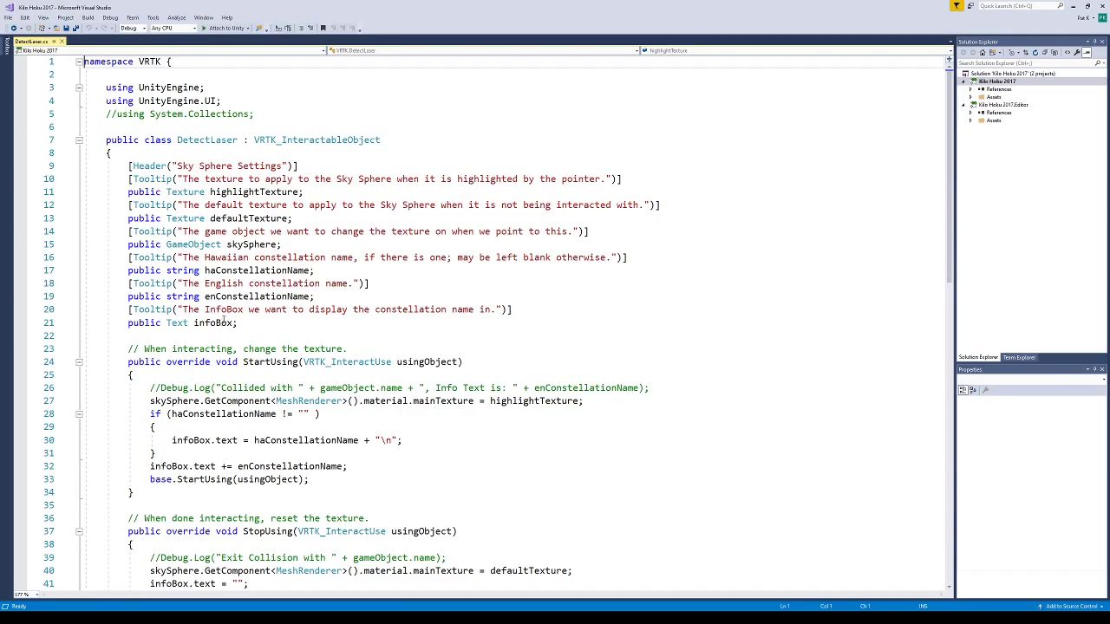
Read through the DetectLaser script and copy its entire code.
scroll(425, 276, down, 4)
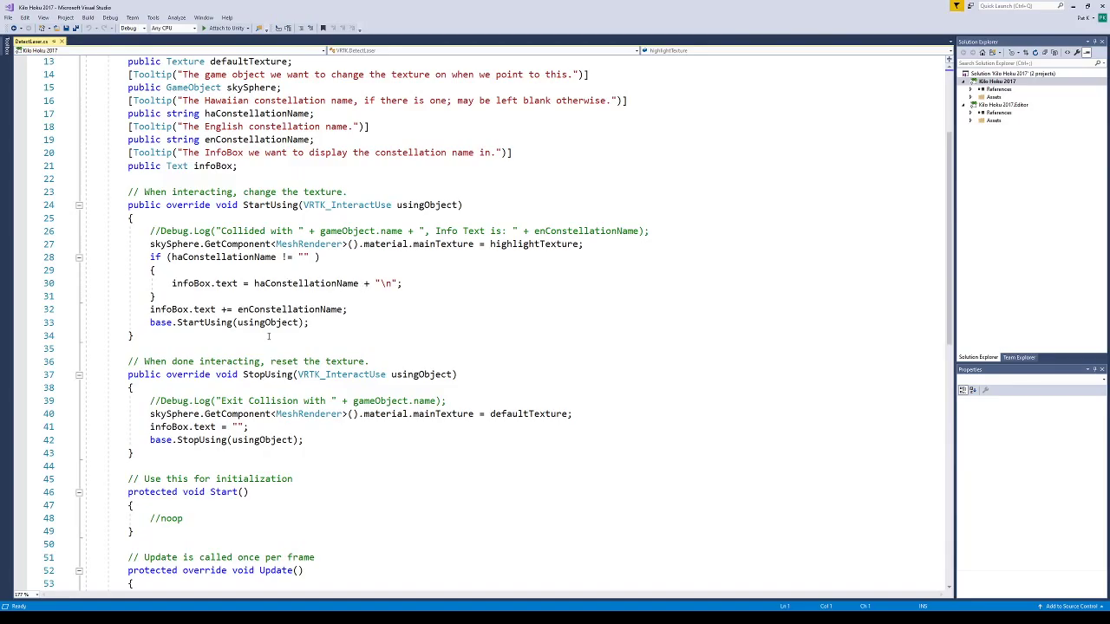
scroll(362, 342, down, 3)
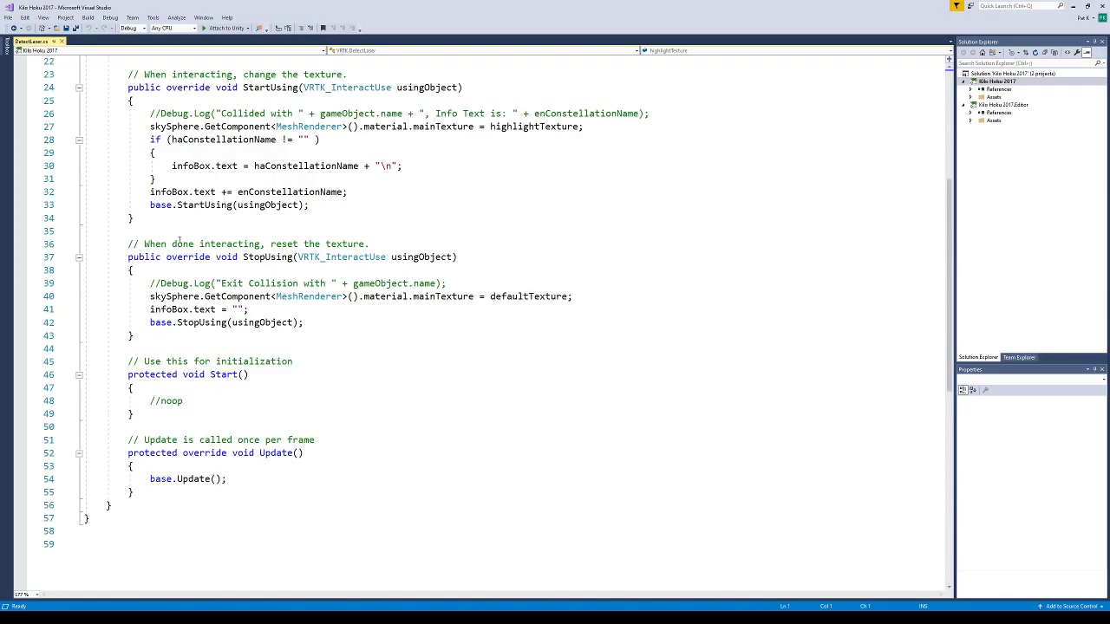
key(ctrl+Home)
click(334, 191)
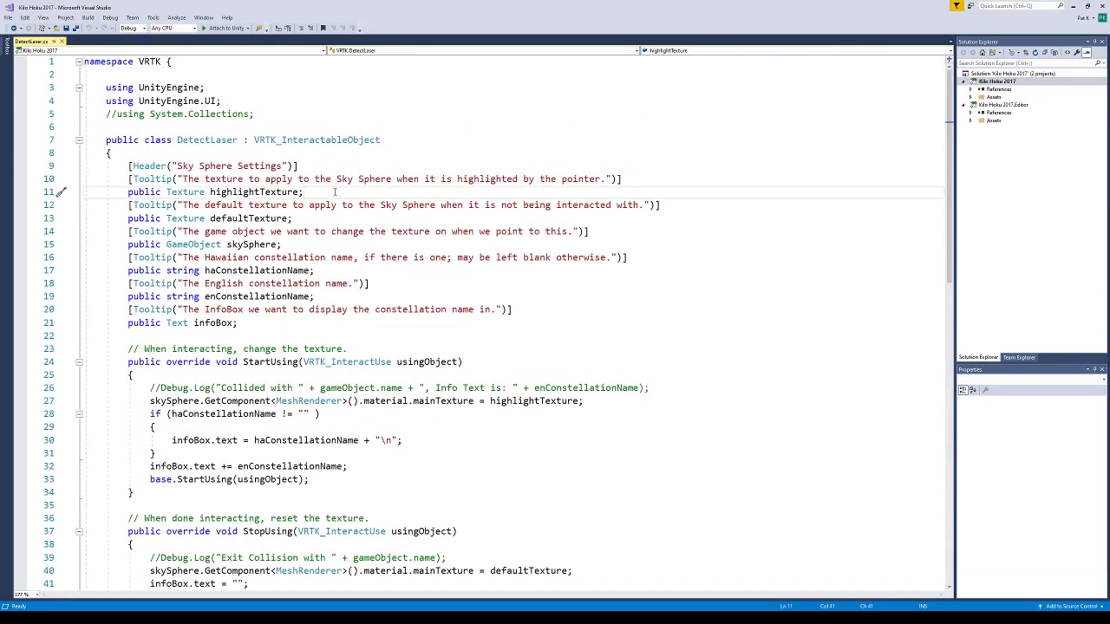
key(ctrl+shift+End)
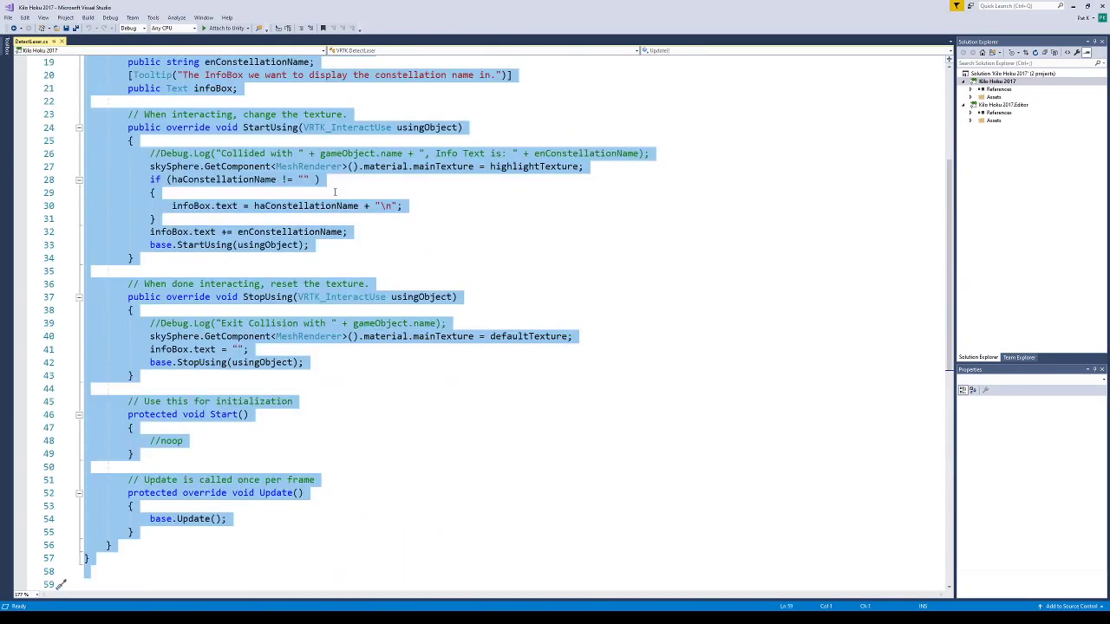
click(447, 401)
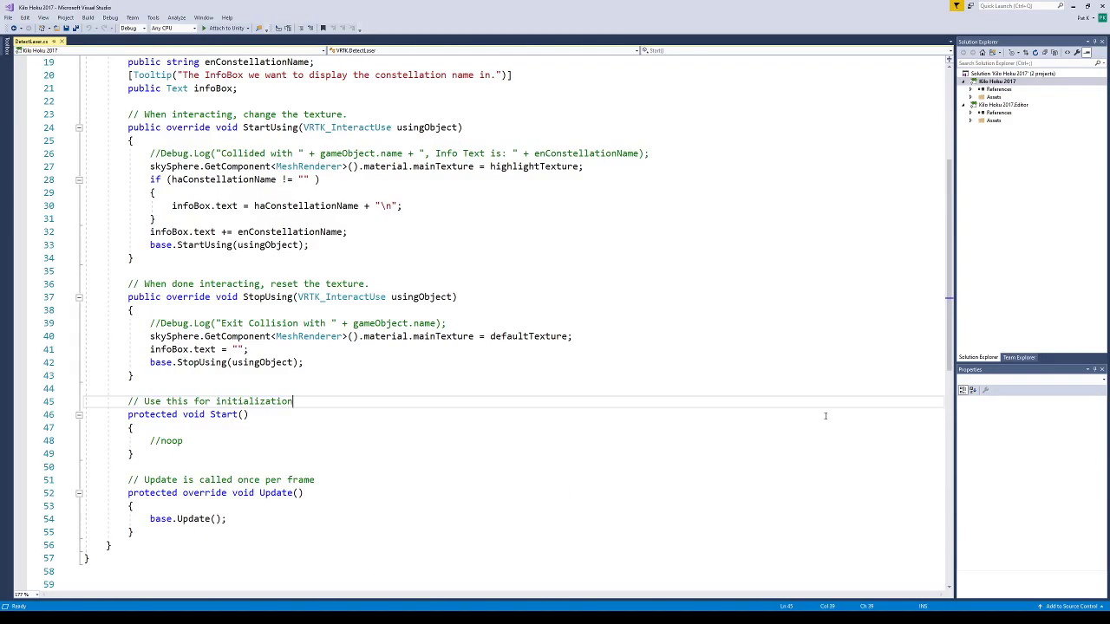
Switch to Unity and open the KiloHokuDockedExplore scene from the project's Scenes folder.
key(alt+Tab)
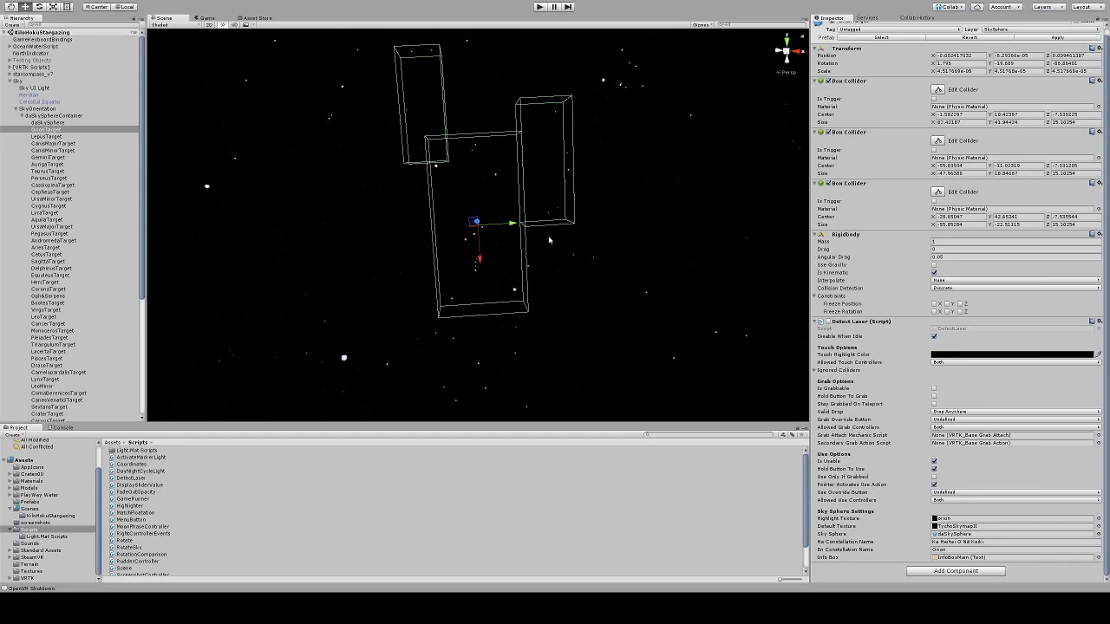
click(9, 80)
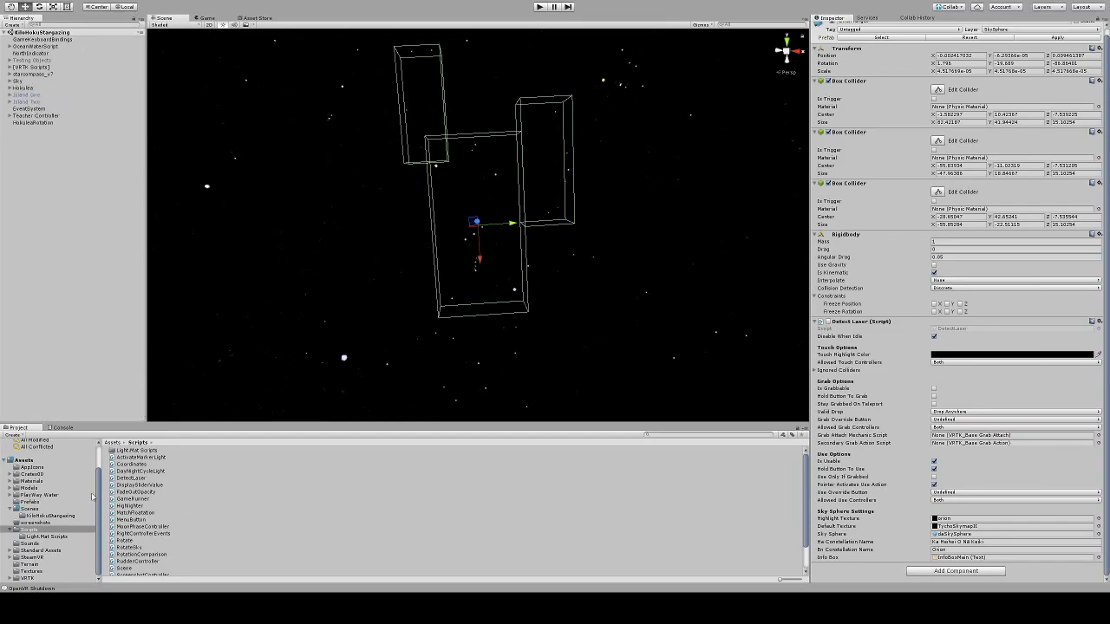
click(35, 509)
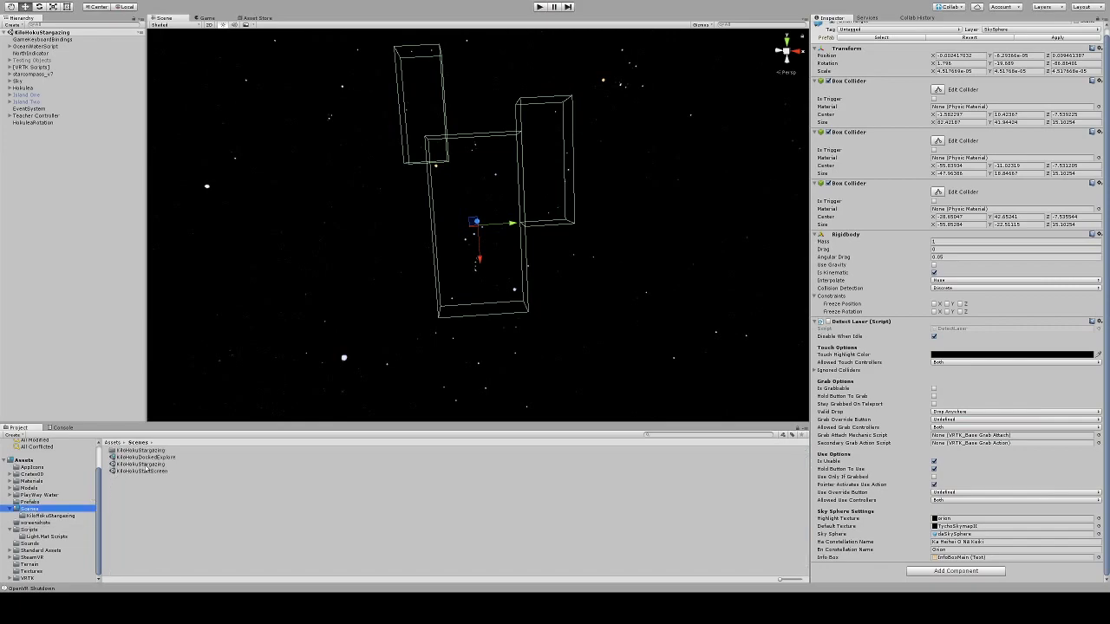
click(145, 458)
double_click(145, 458)
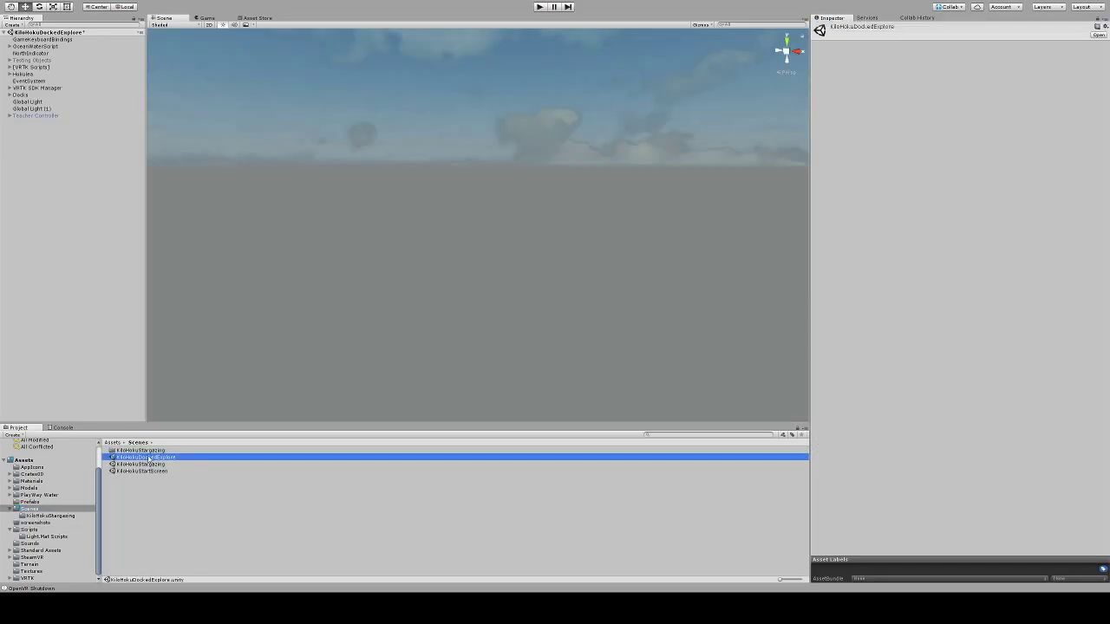
Frame the Hokulea canoe, select TestCube in its LearningColliders group and create the DetectLaserLearning script for it.
double_click(34, 75)
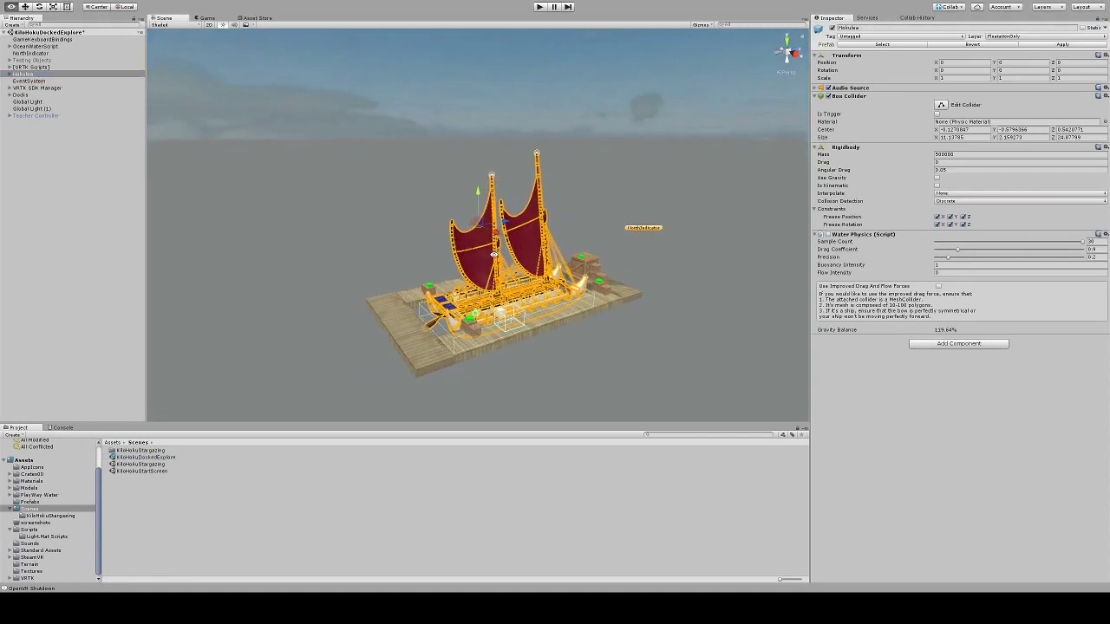
click(12, 76)
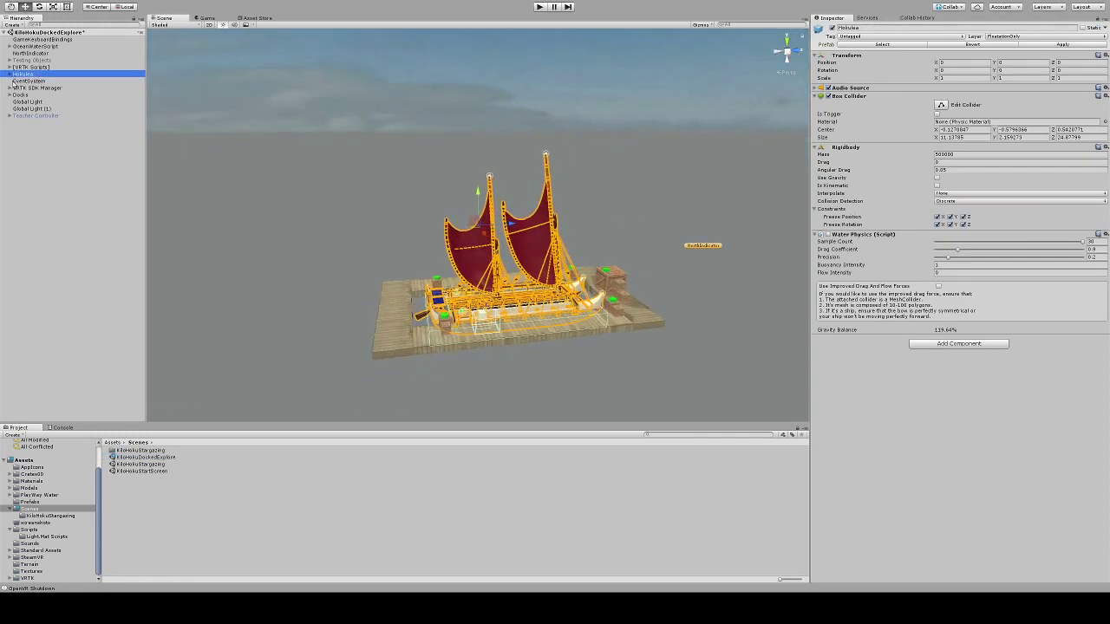
click(8, 75)
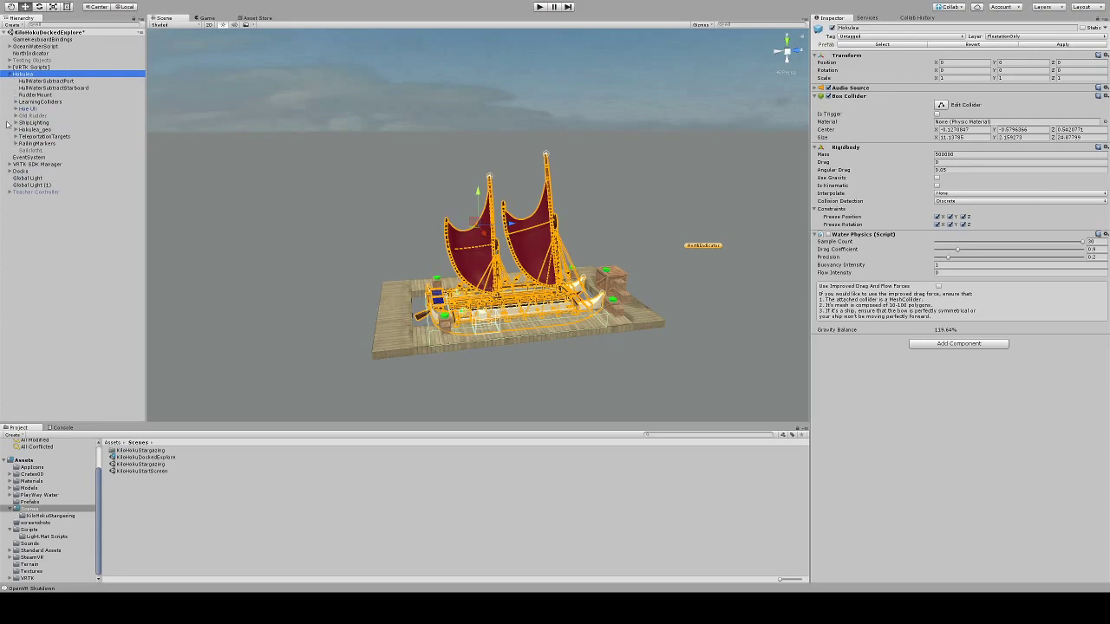
click(14, 103)
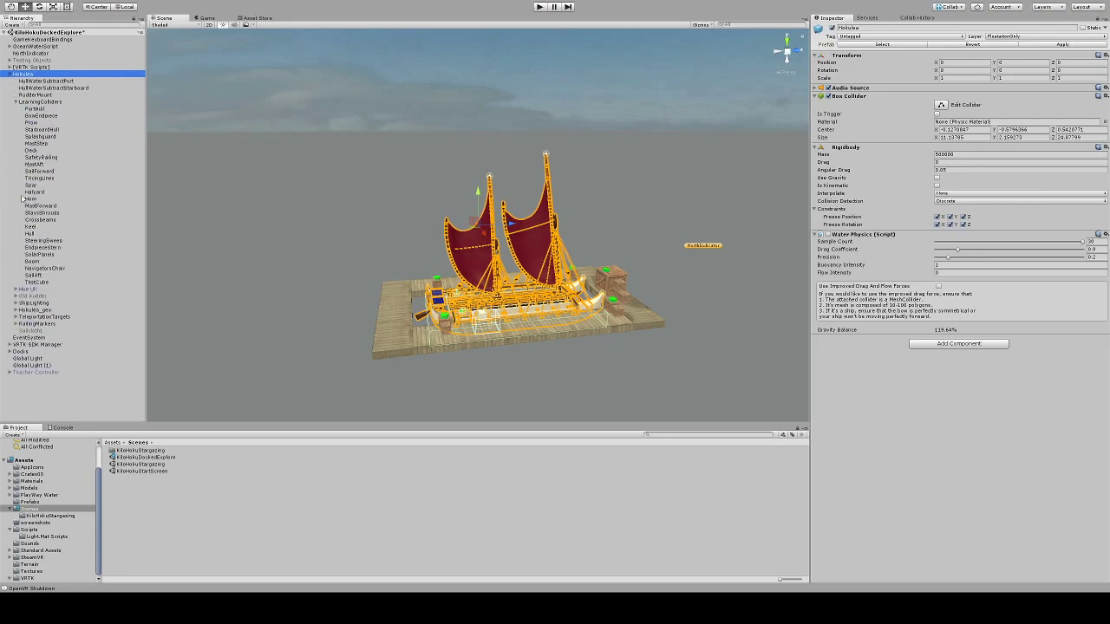
click(35, 282)
click(968, 218)
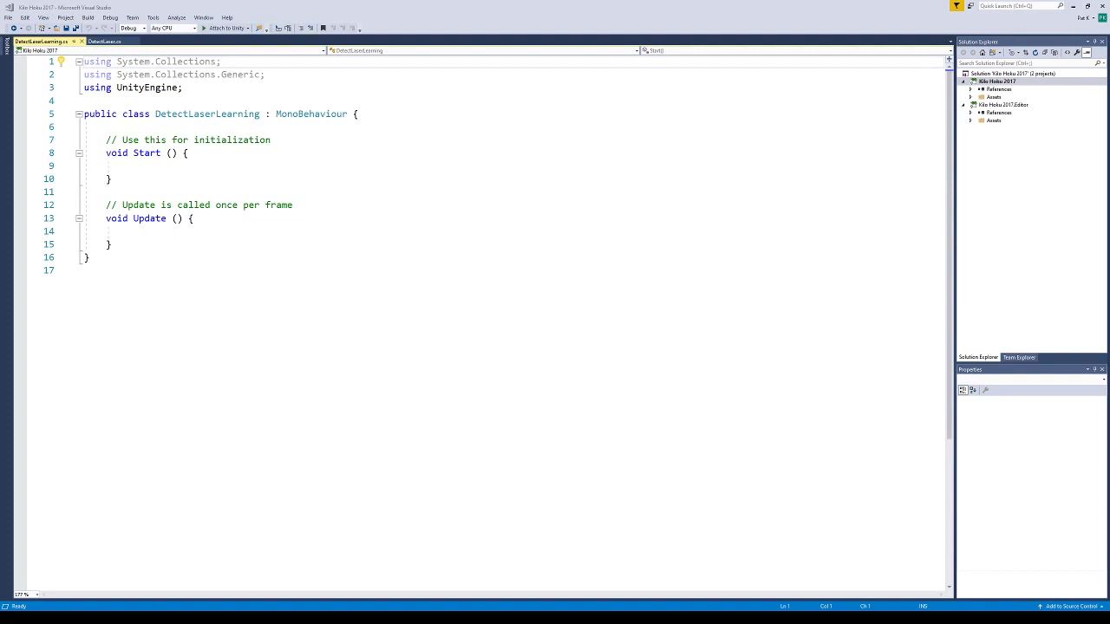
Replace the entire template code of DetectLaserLearning.cs with the code copied from DetectLaser.
key(ctrl+F4)
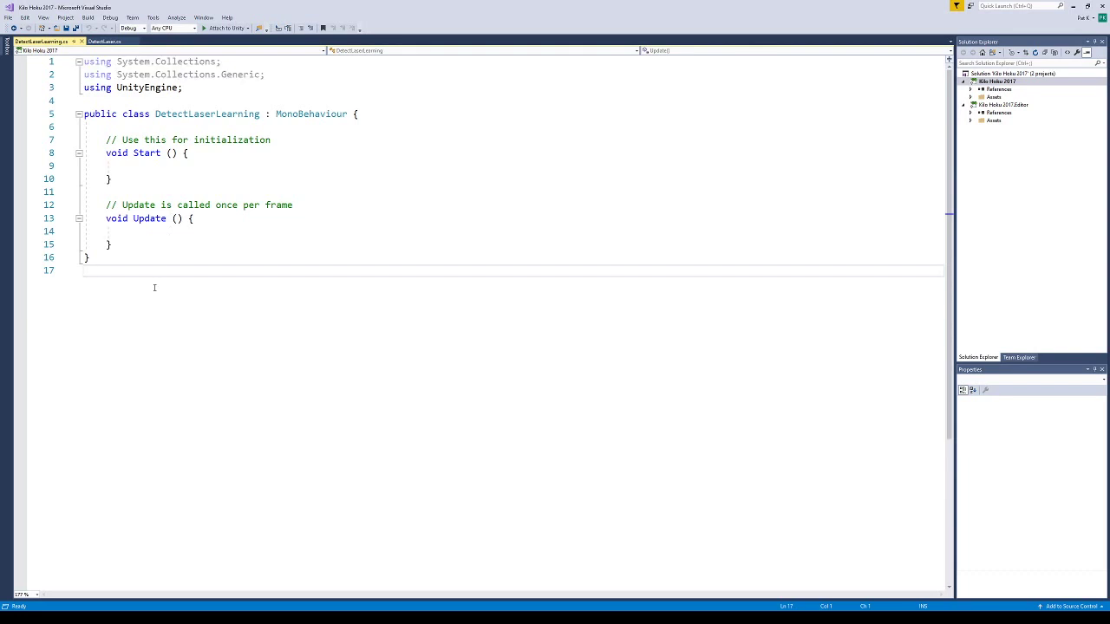
key(ctrl+a)
key(ctrl+v)
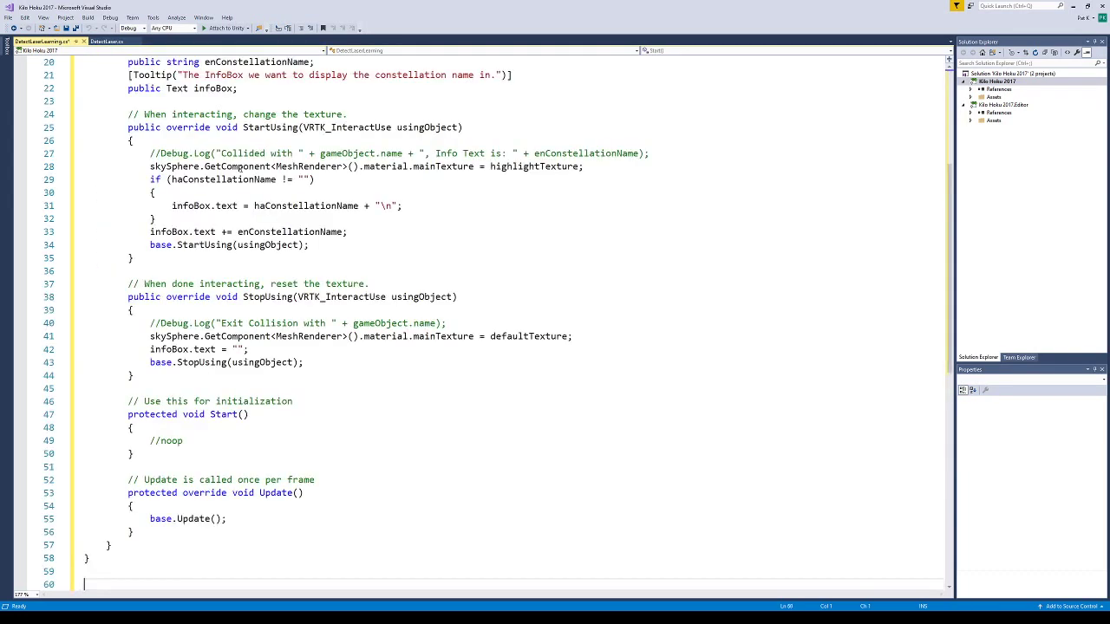
Comment out the highlightTexture and defaultTexture declarations with their tooltips in DetectLaserLearning.cs, and save the file.
scroll(256, 293, up, 5)
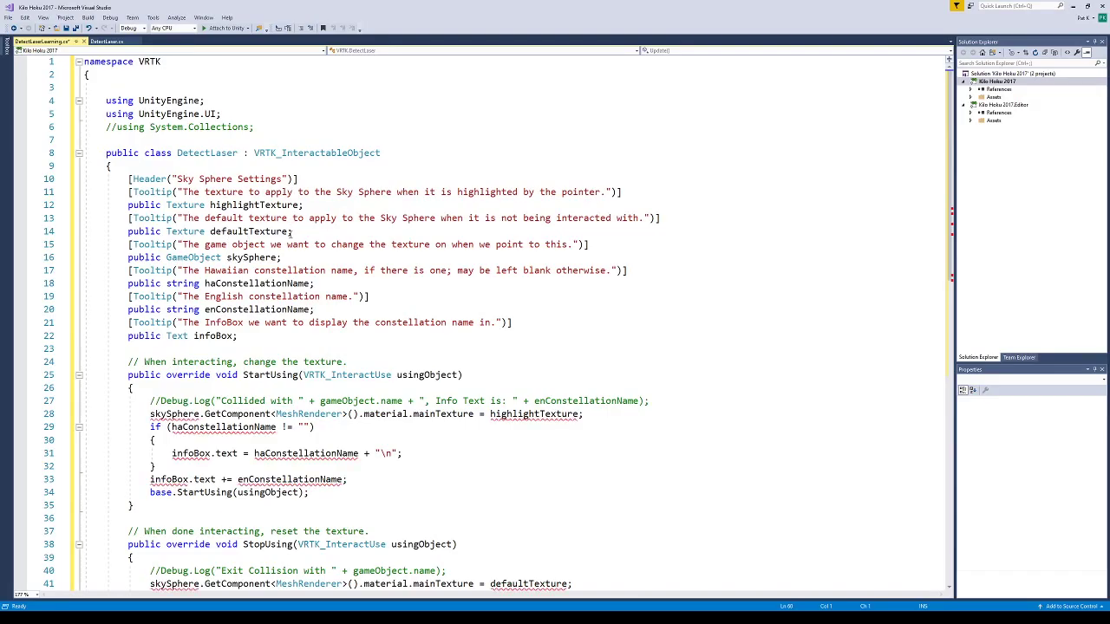
drag(129, 192, 295, 231)
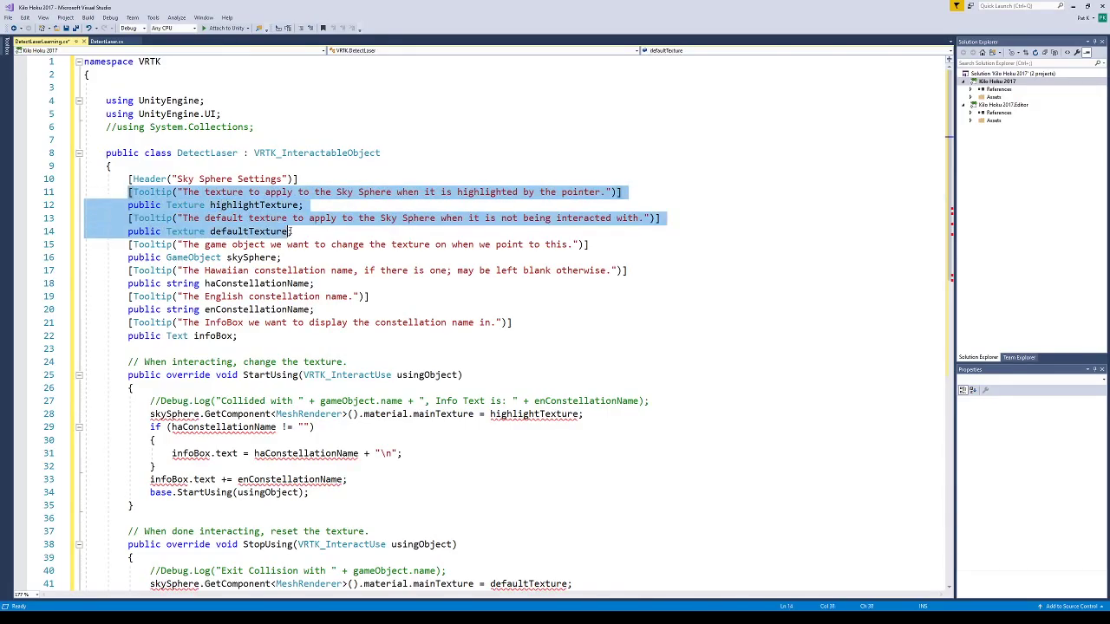
key(ctrl+k)
key(ctrl+c)
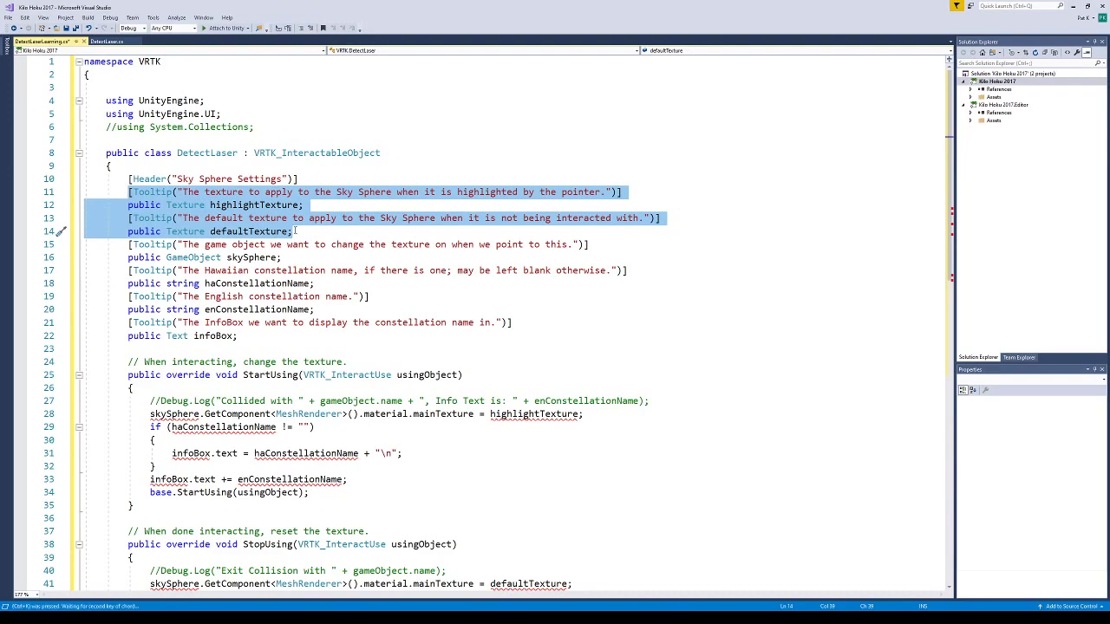
key(ctrl+s)
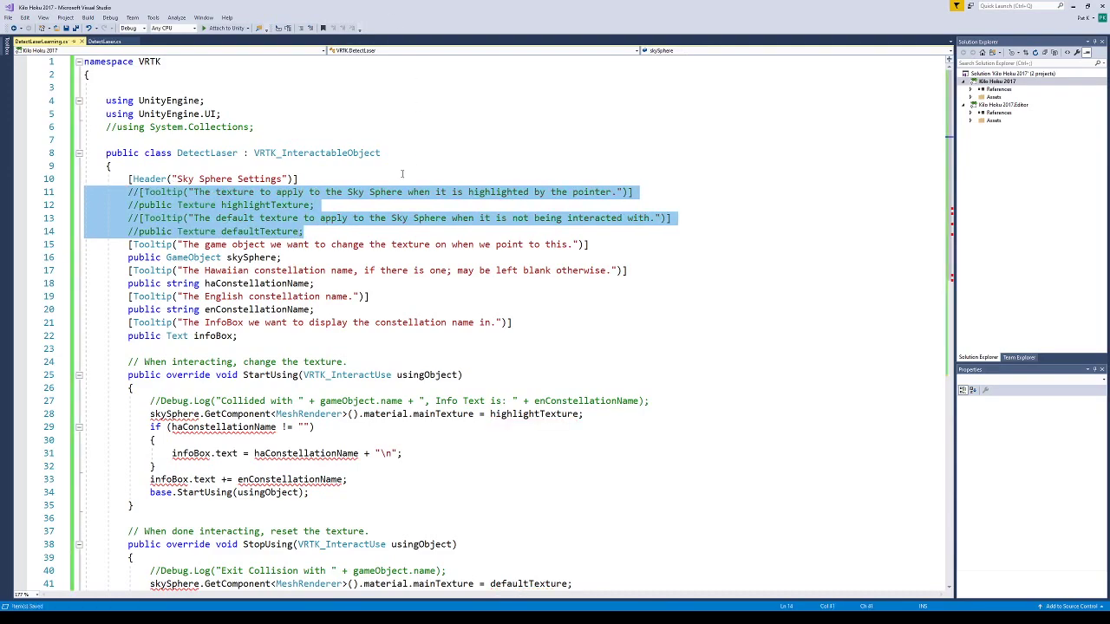
Comment out the skySphere GameObject declaration together with its tooltip.
drag(291, 257, 128, 244)
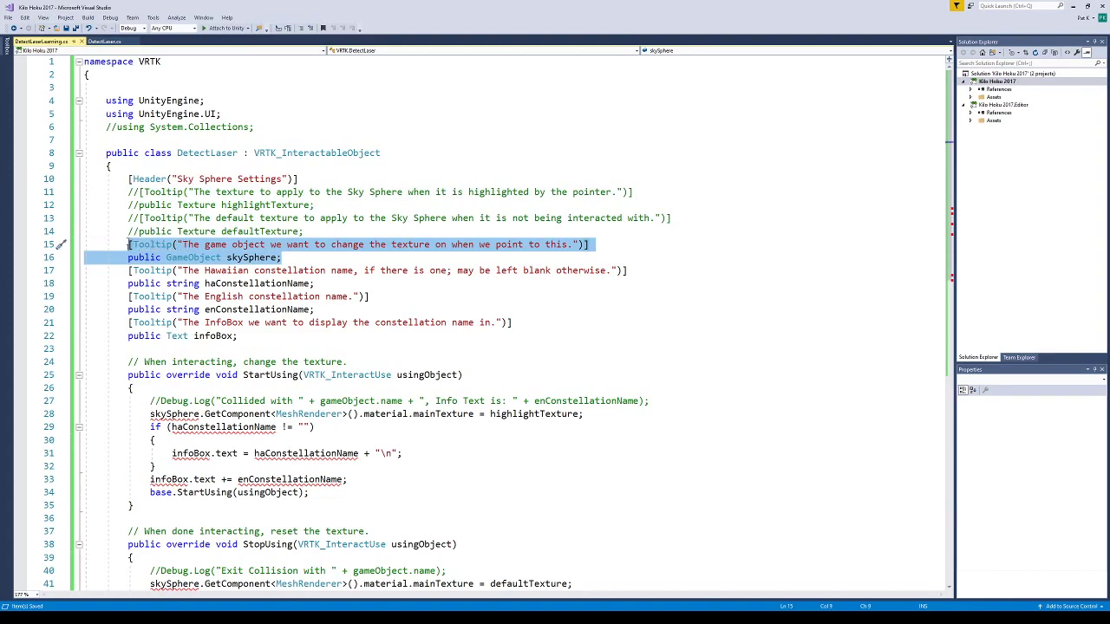
key(ctrl+k)
key(ctrl+c)
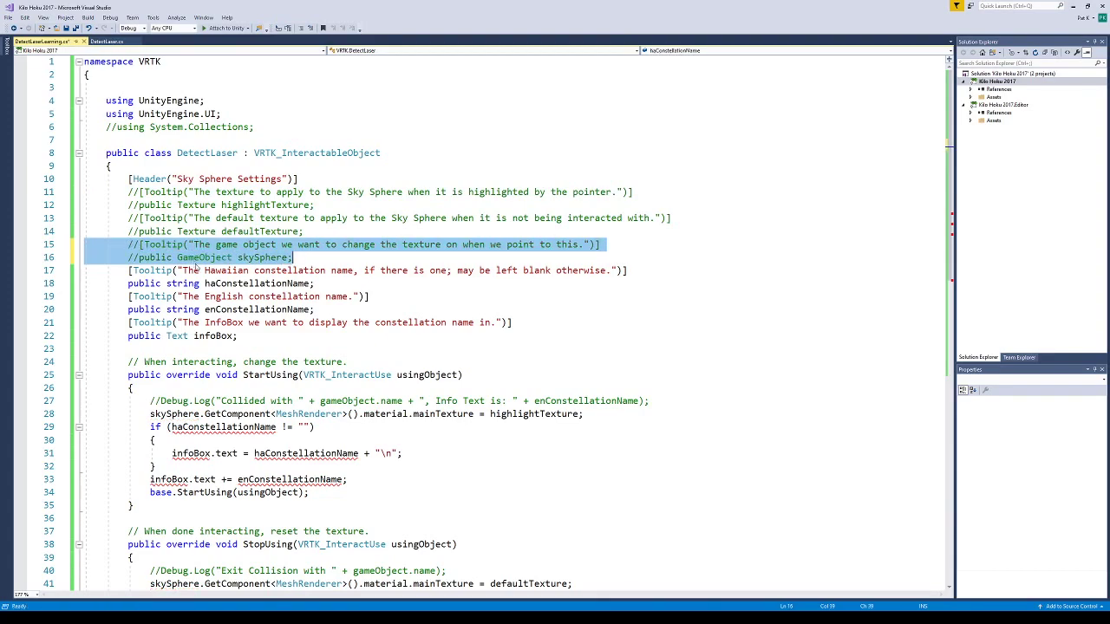
click(215, 284)
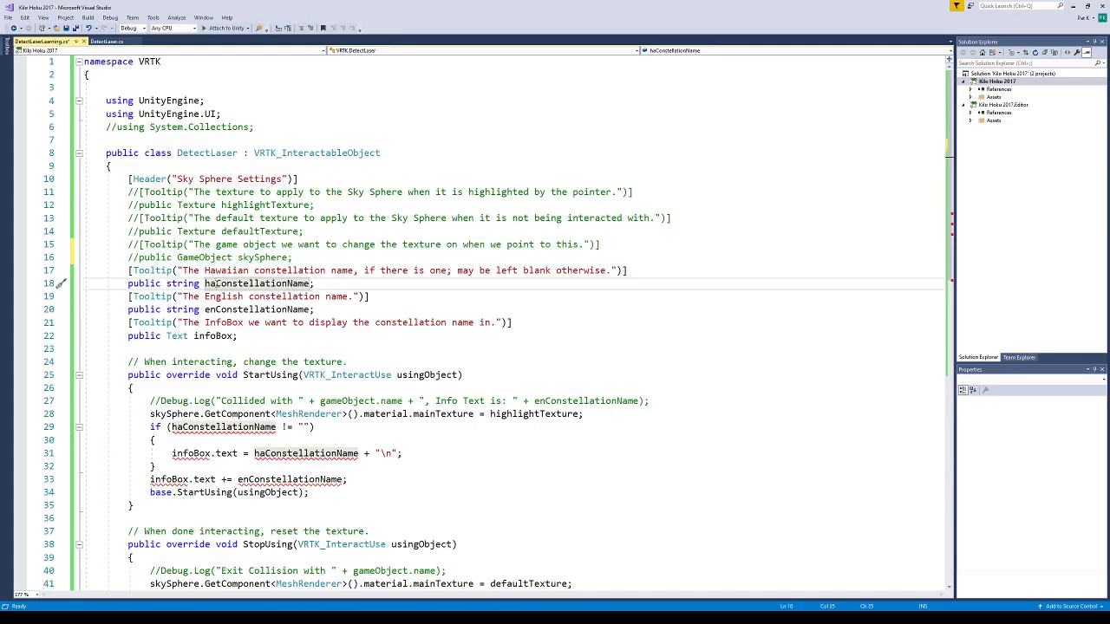
click(203, 270)
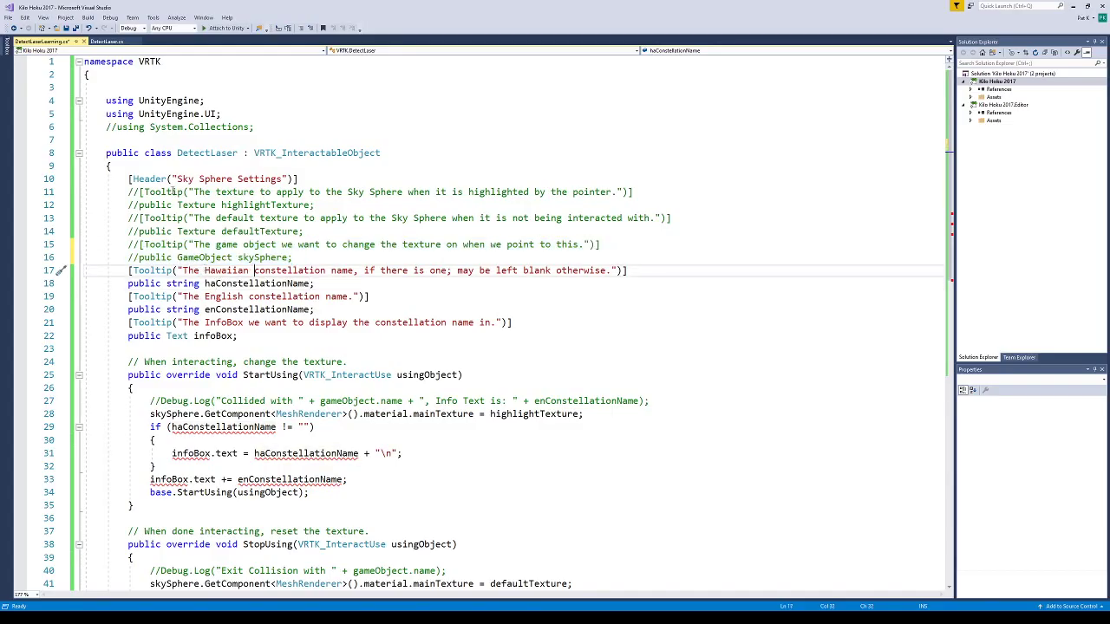
Change the inspector header text to "Learning Object Settings".
drag(176, 178, 282, 179)
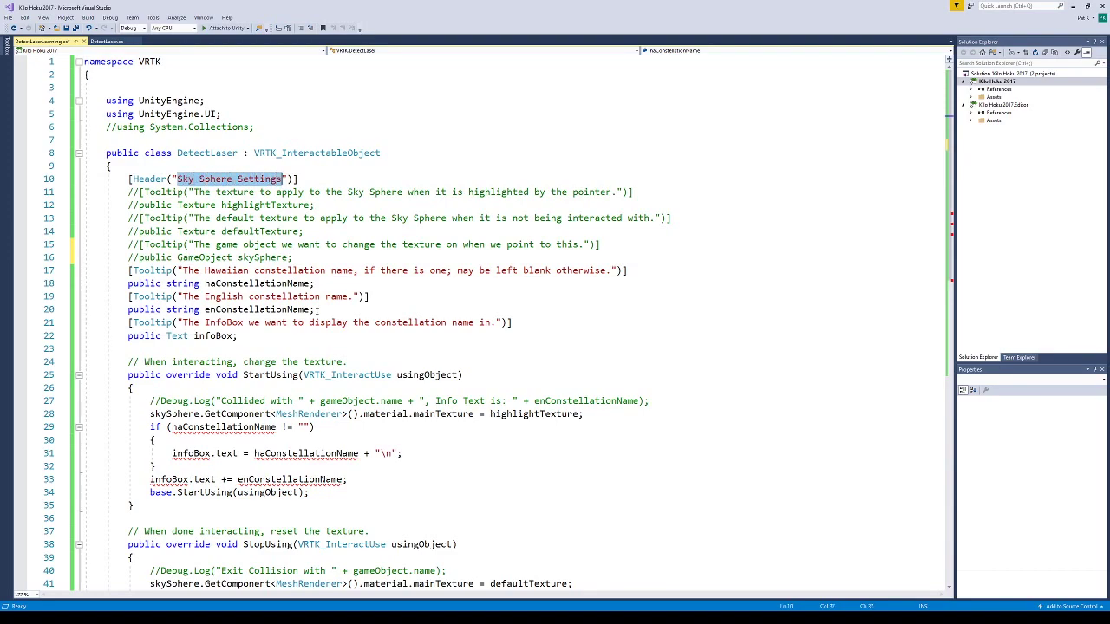
text(Learning Object Se)
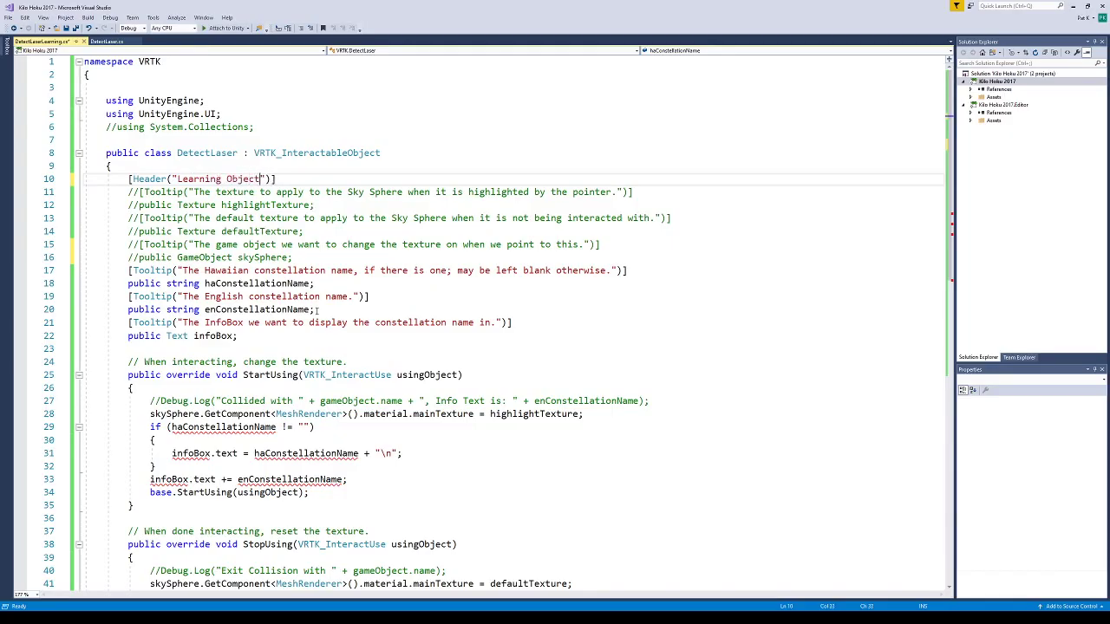
text(ttings)
Set the Hawaiian field's tooltip to "The Hawaiian name for the part of the wa'a" and rename its variable haCanoePart.
drag(182, 269, 616, 270)
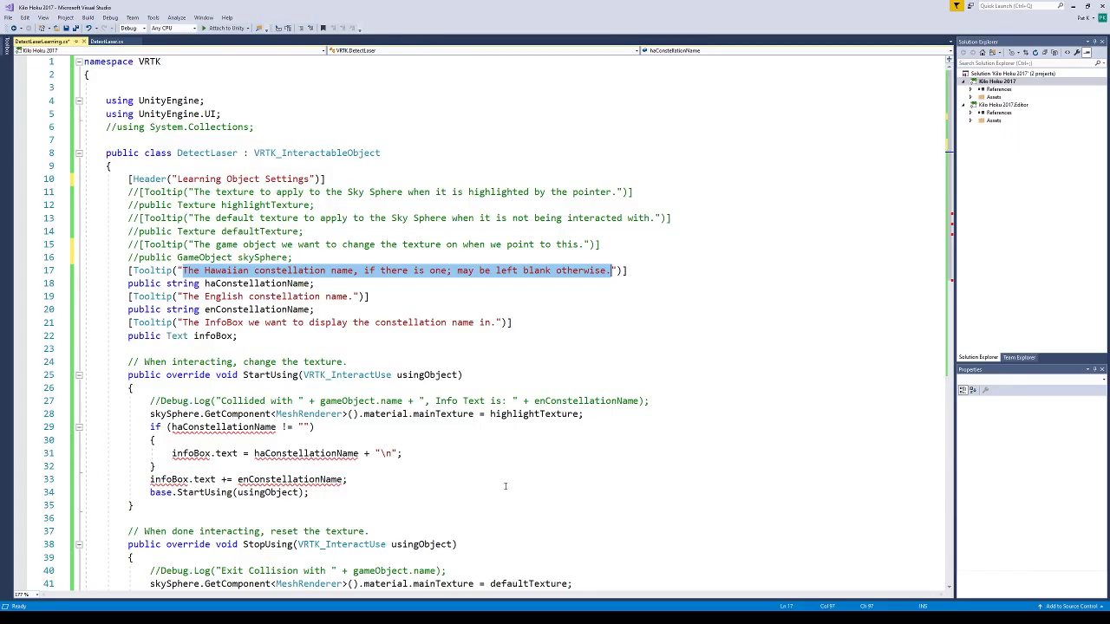
key(BackSpace)
text(The Hawaiian )
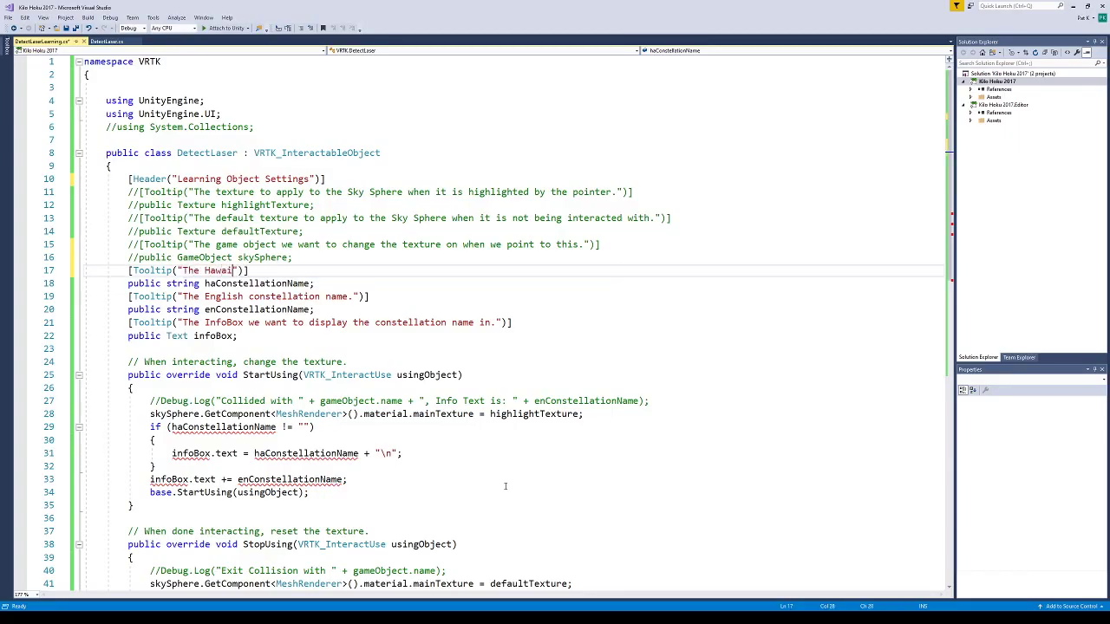
text(name for the part of the wa'a)
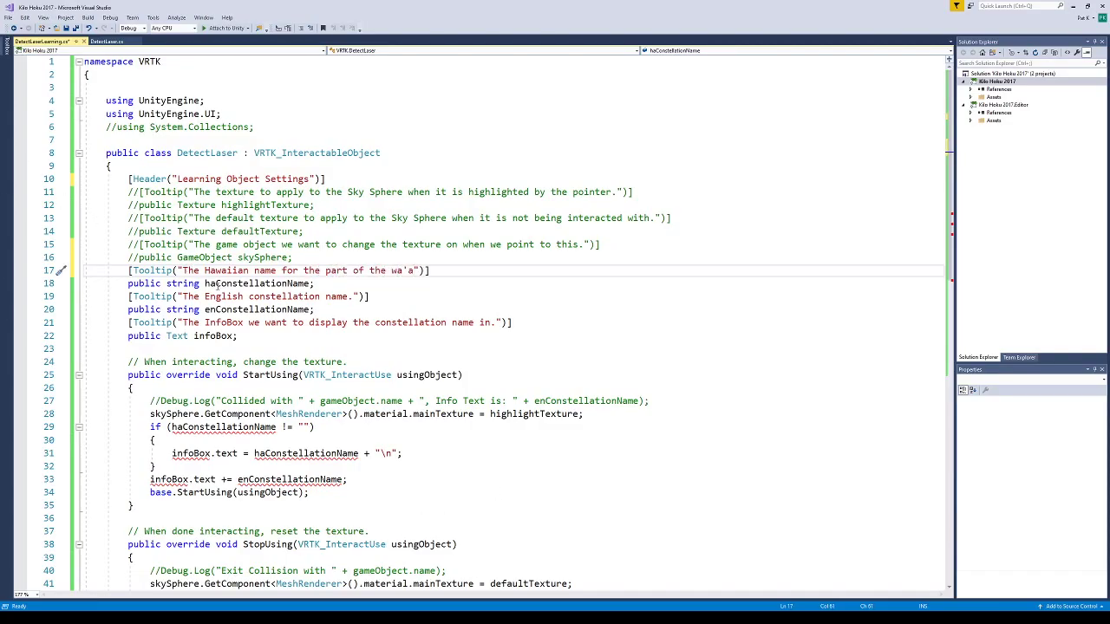
drag(215, 283, 310, 284)
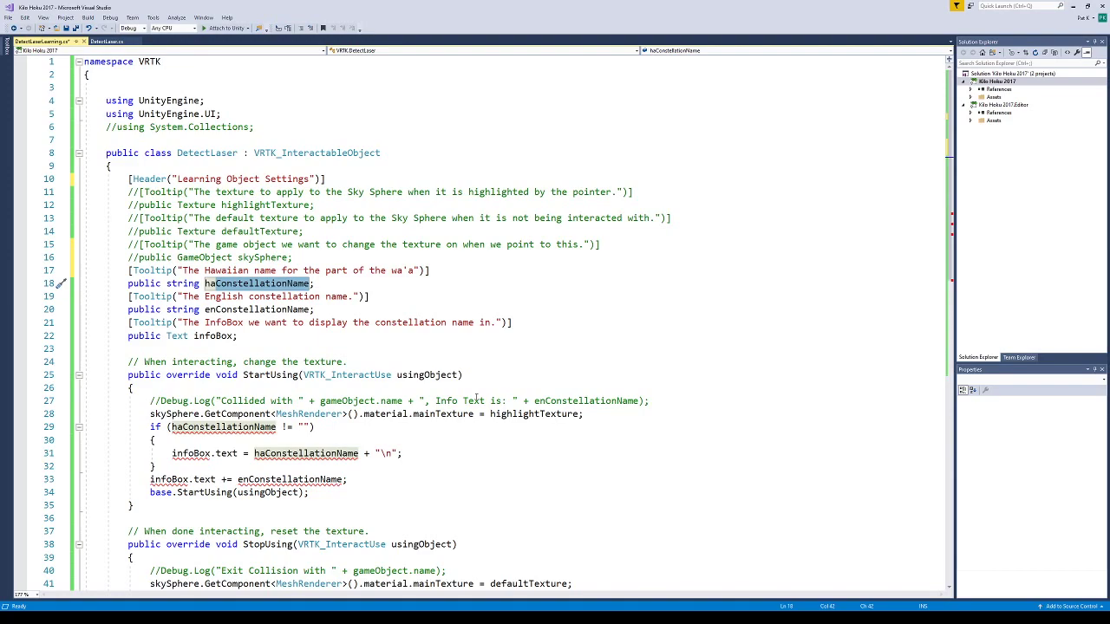
text(haCanoePar)
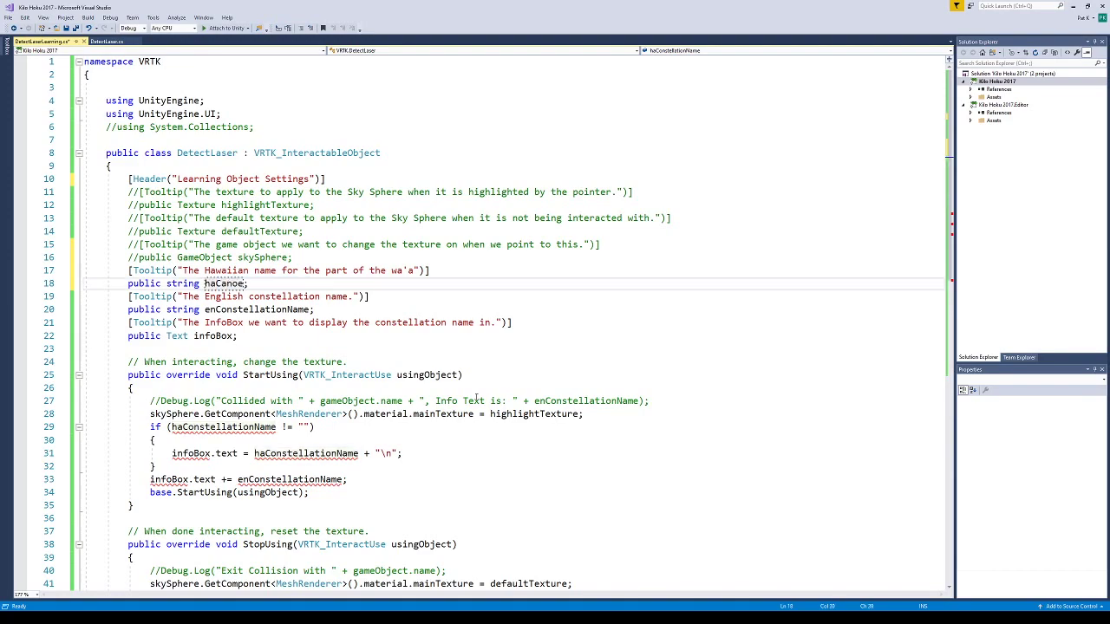
text(t)
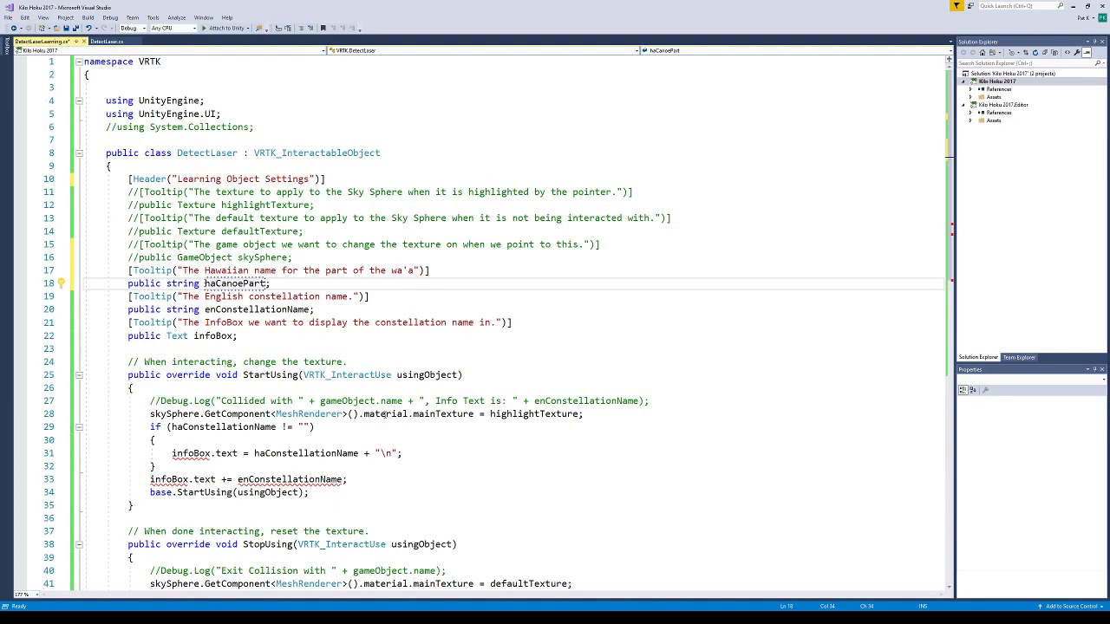
Set the English field's tooltip to "The English name for the part of the wa'a." and rename its variable enCanoePart.
drag(204, 297, 349, 297)
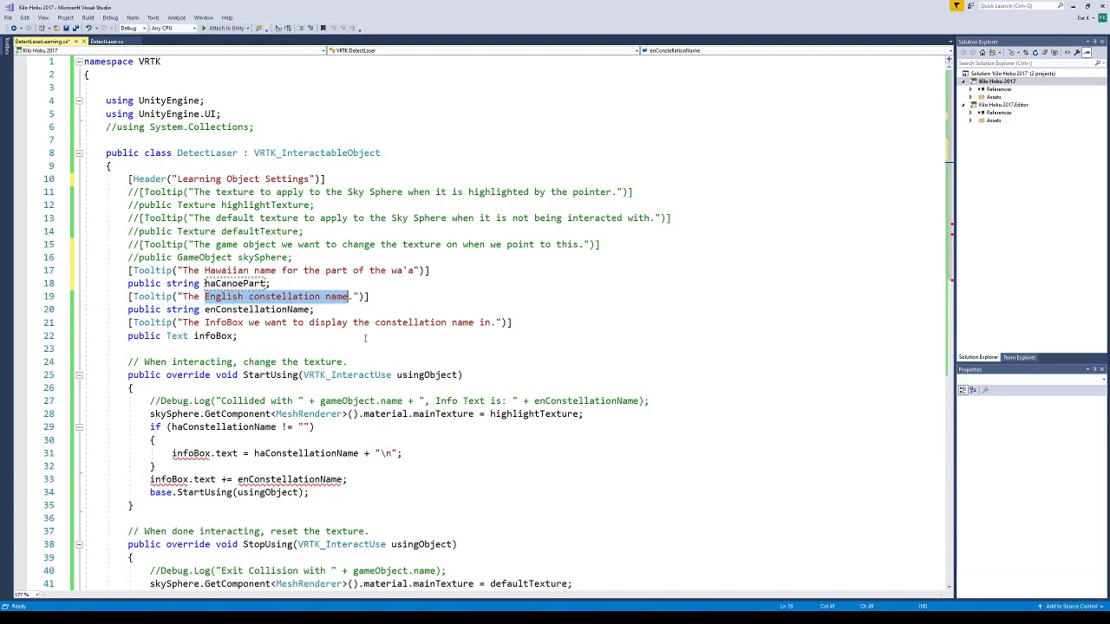
text(English name for the pa)
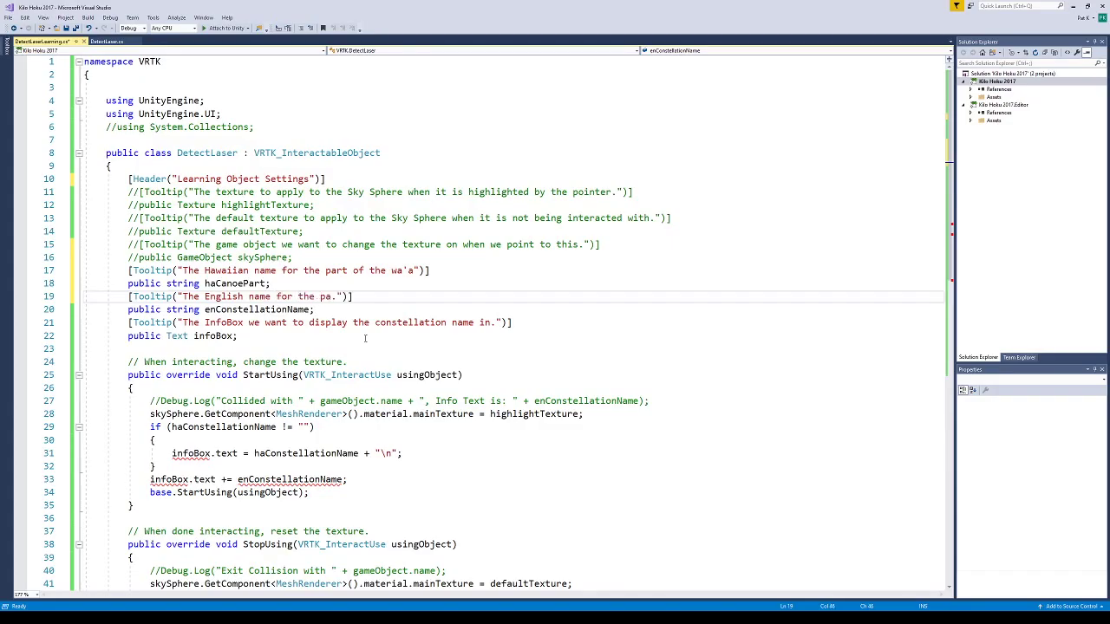
text(rt of the wa'a)
drag(215, 309, 310, 310)
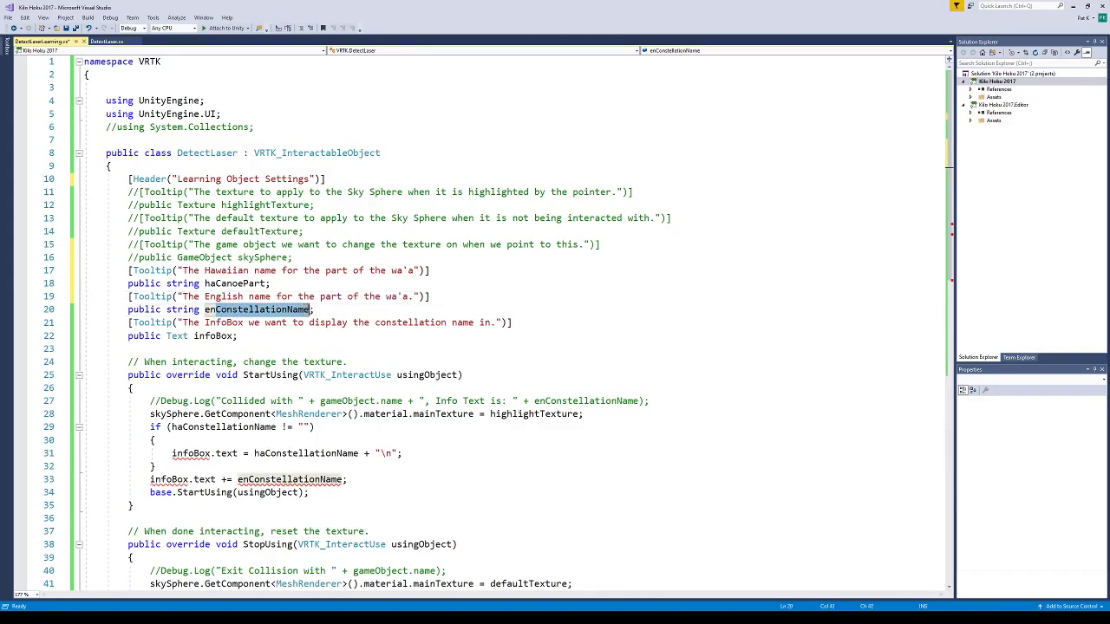
text(CanoePar)
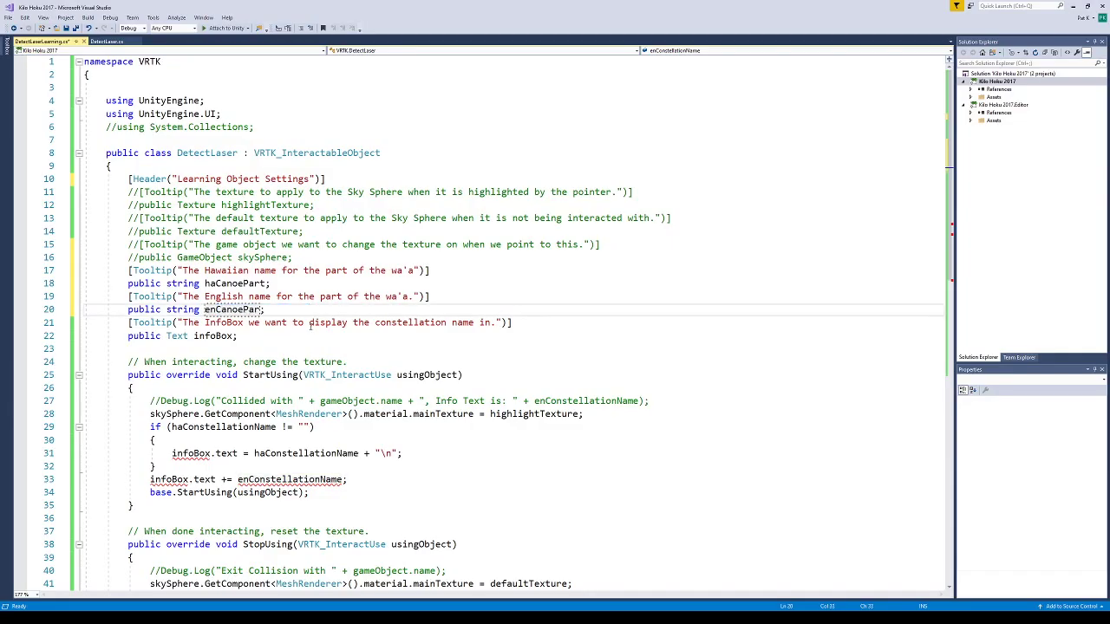
text(t)
key(Down)
key(Down)
key(Down)
key(Down)
key(Down)
key(Down)
key(Down)
key(Down)
key(Down)
key(Down)
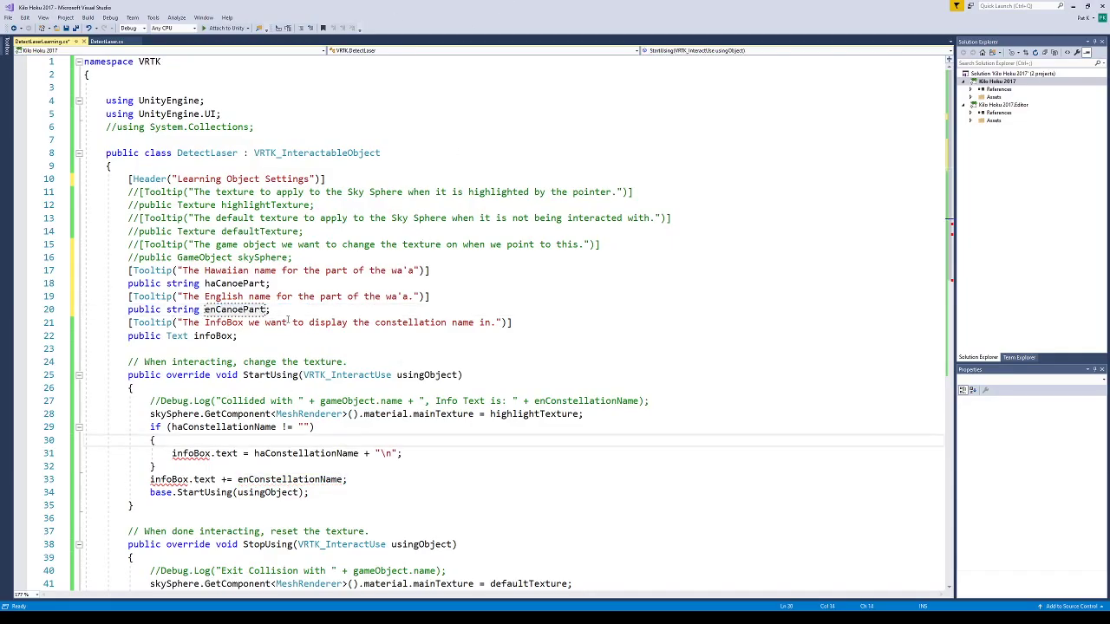
Change the infoBox tooltip to "The InfoBox we want to display the canoe part information in." and save the file.
drag(374, 322, 491, 322)
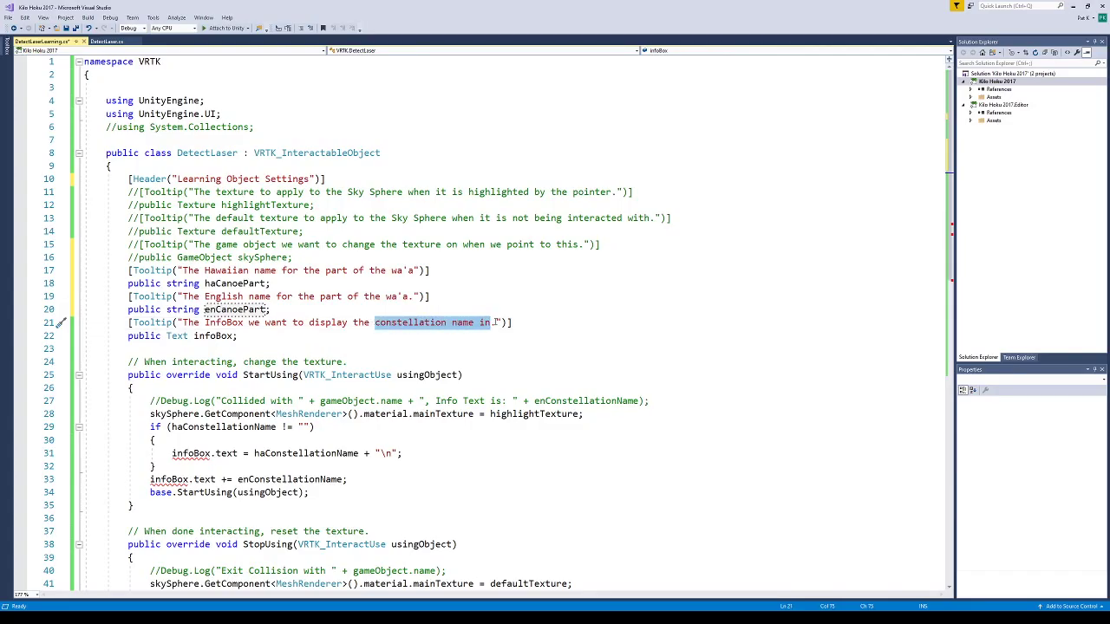
text(cano)
key(BackSpace)
key(BackSpace)
key(BackSpace)
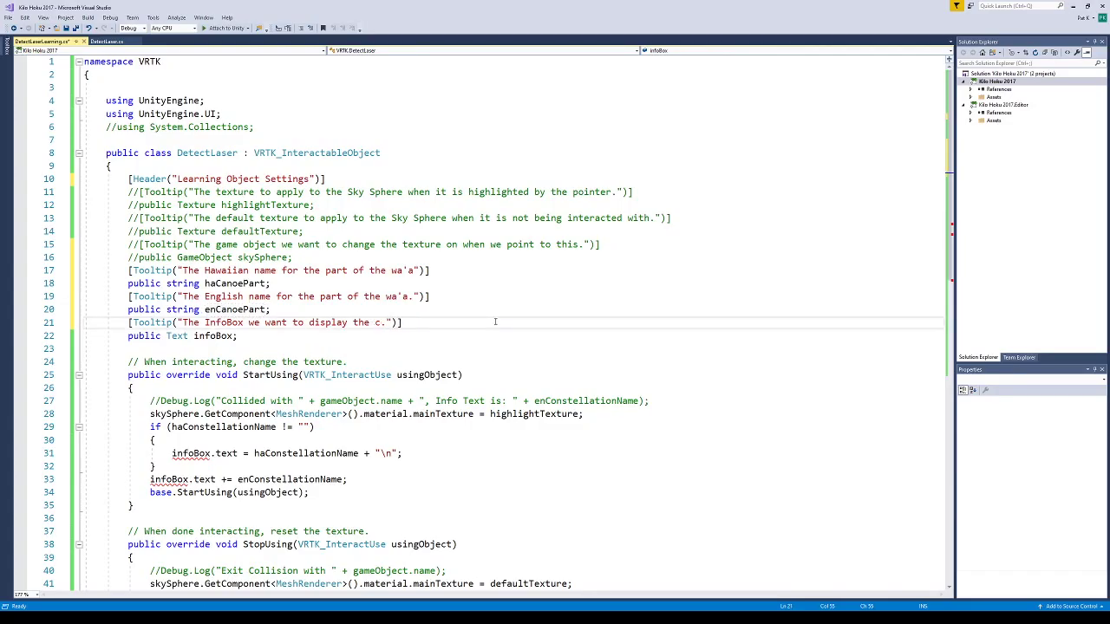
text(anoe part information in.)
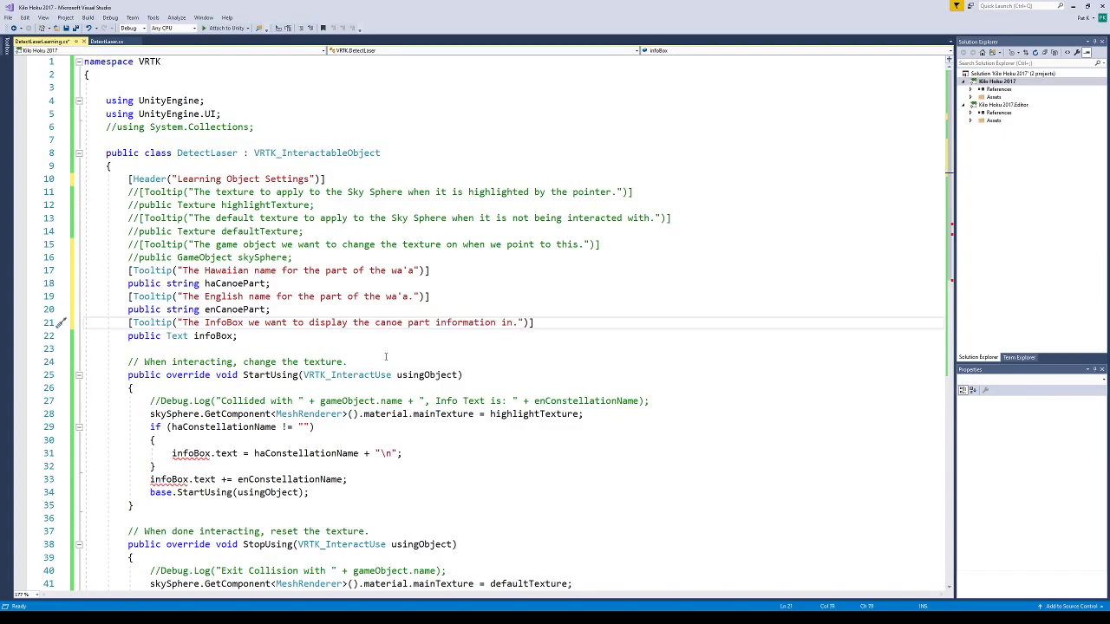
key(ctrl+s)
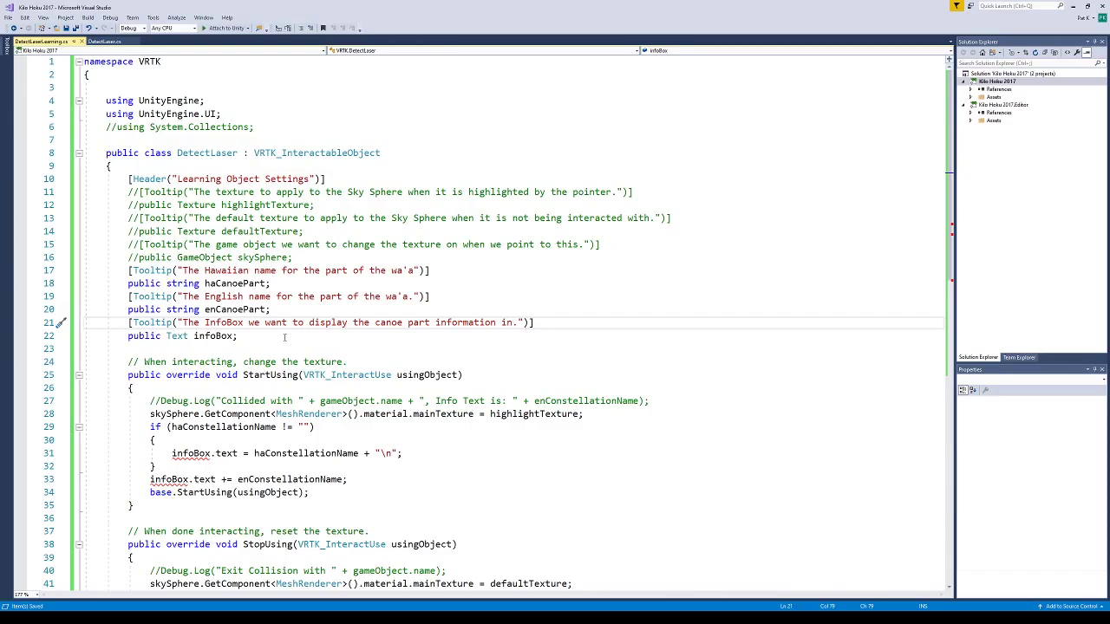
Rename the DetectLaser class declaration to DetectLaserLearning and save the file.
scroll(249, 375, down, 3)
scroll(249, 375, up, 3)
double_click(202, 154)
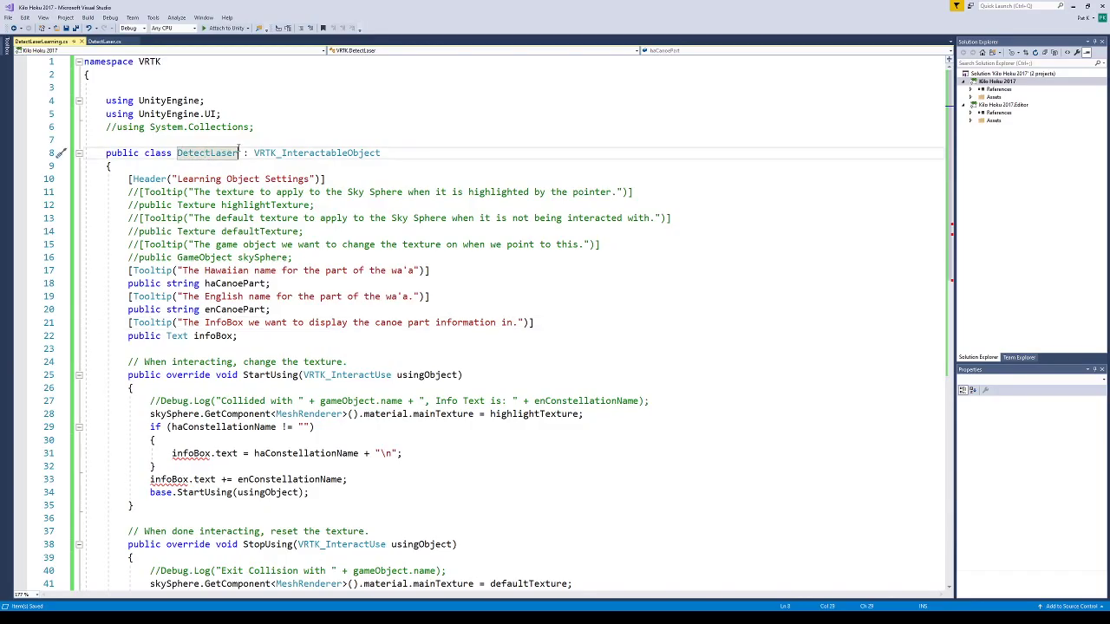
text(DetectLaserLearning)
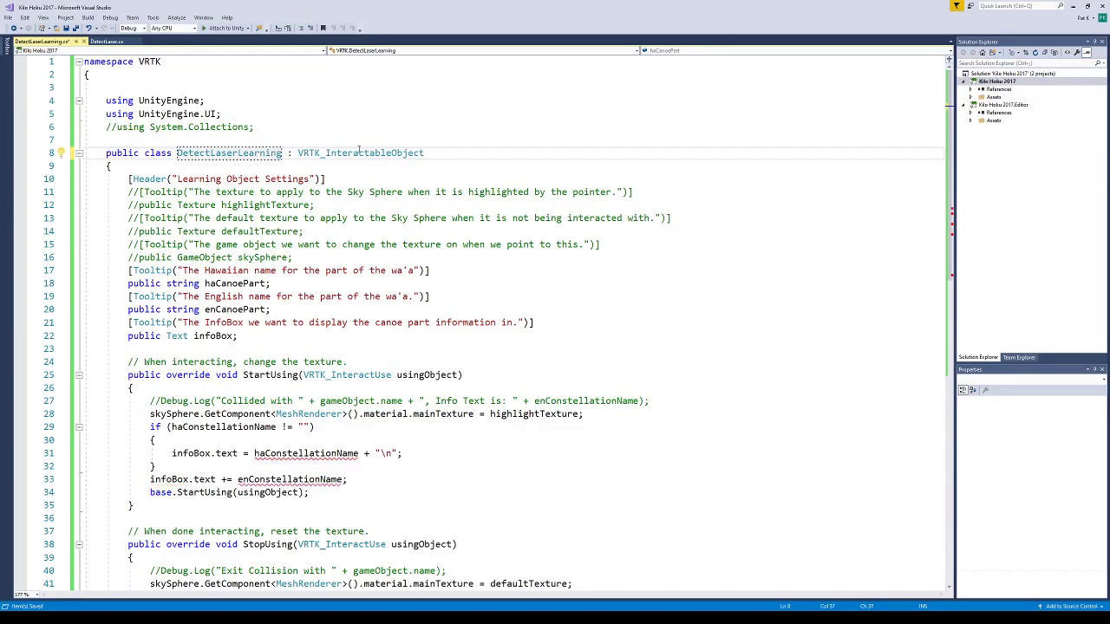
key(Return)
key(Up)
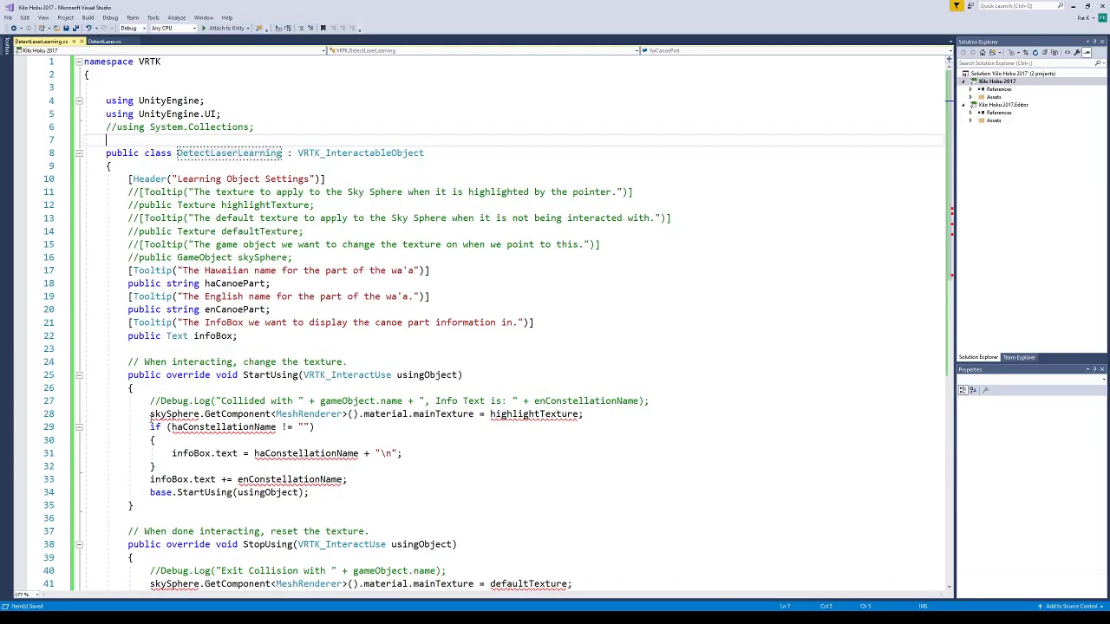
Comment out the highlightTexture assignment in StartUsing and replace haConstellationName with haCanoePart in the infoBox text assignment.
click(585, 414)
key(ctrl+k)
key(ctrl+c)
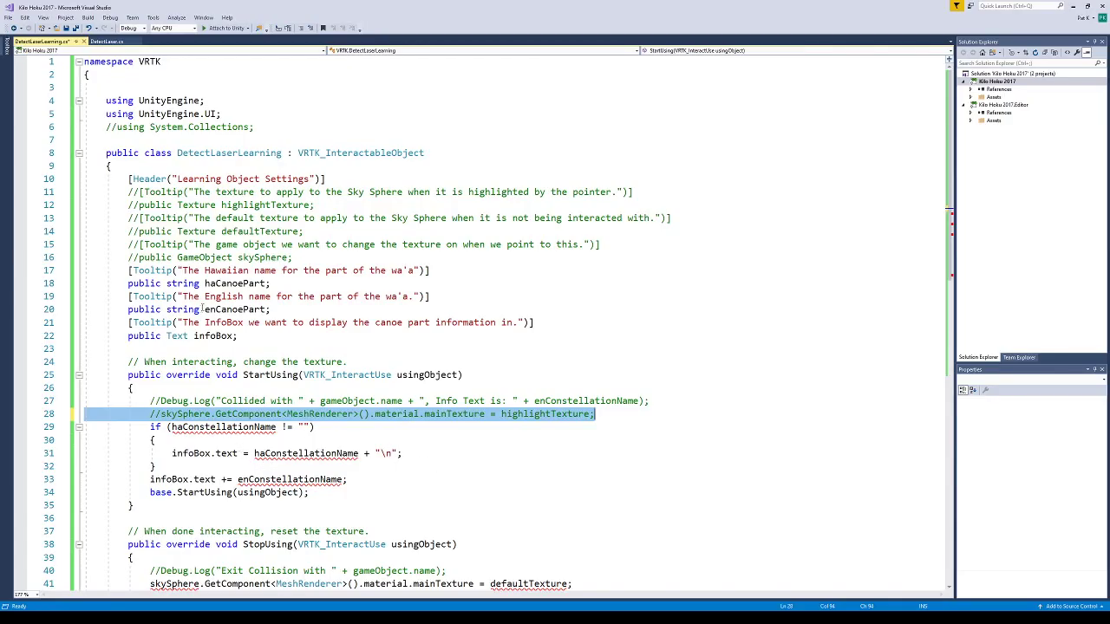
drag(264, 453, 358, 453)
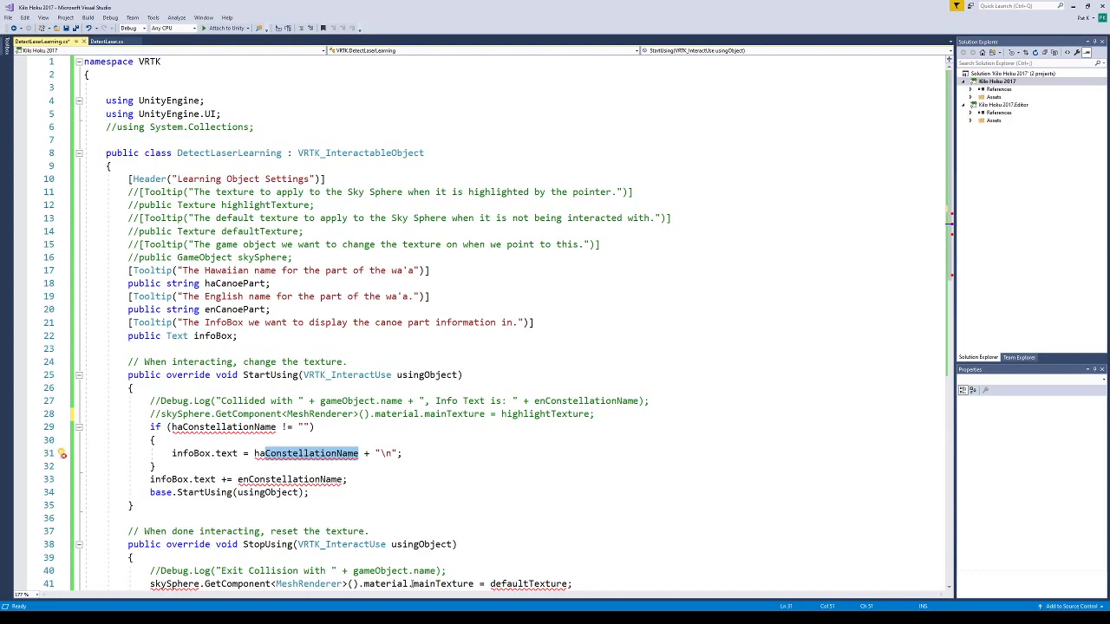
text(CanoePart)
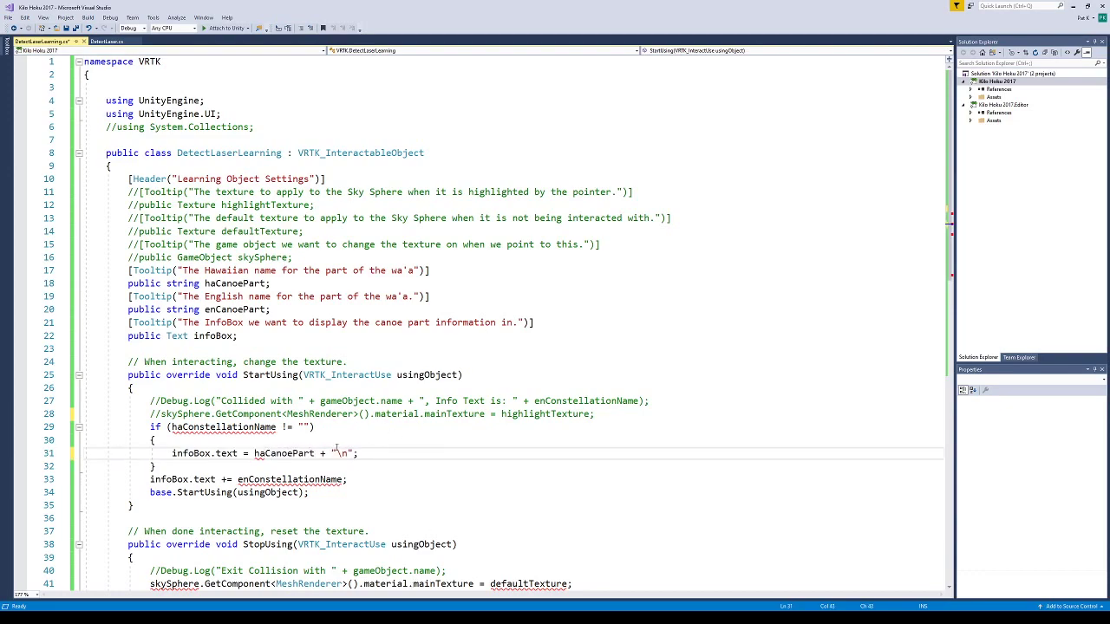
Rename the two public string declarations to haPartName for Hawaiian and enPartName for English.
click(208, 293)
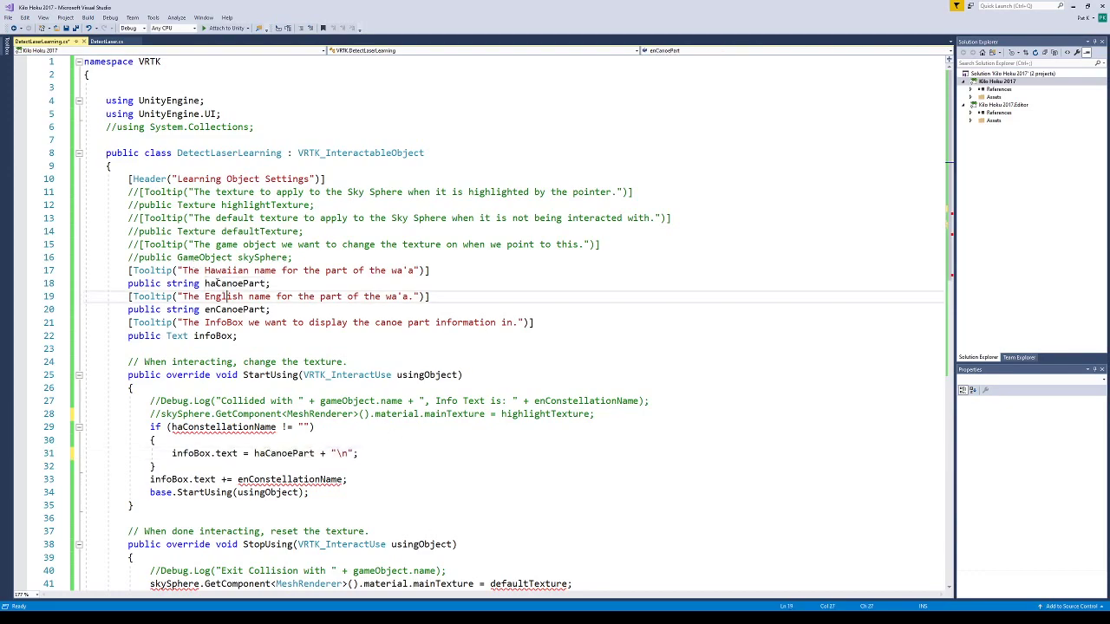
double_click(208, 283)
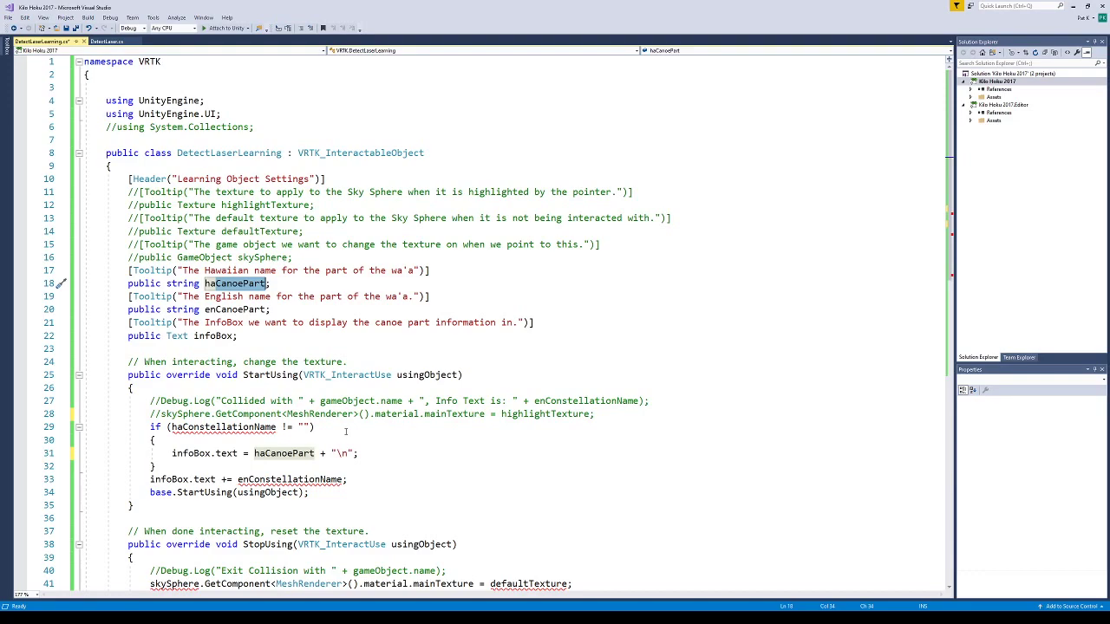
text(haPartName)
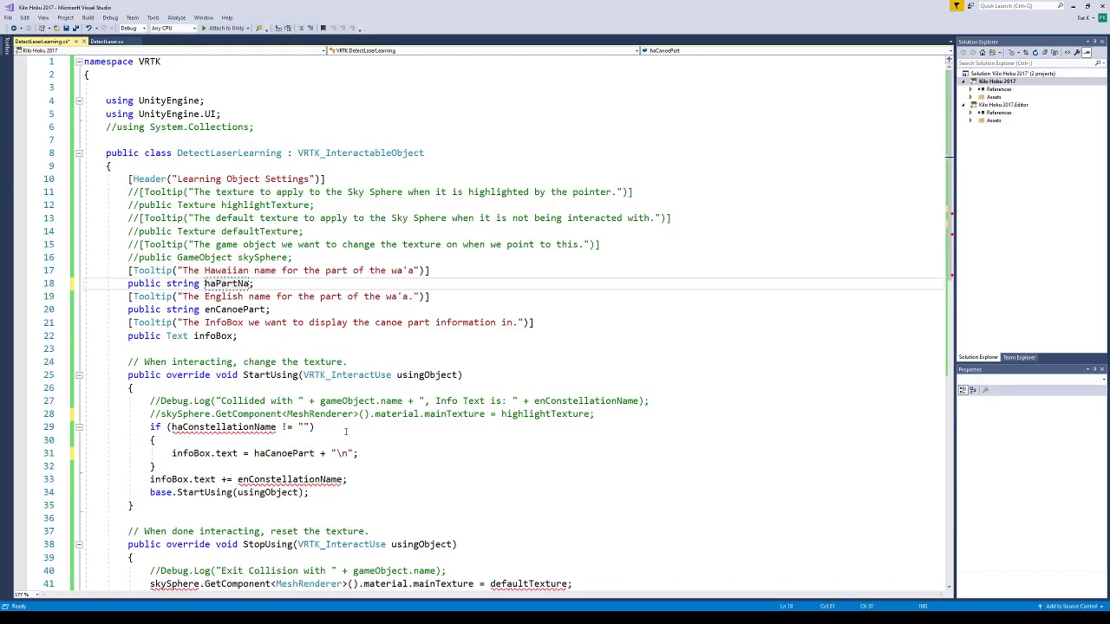
click(215, 309)
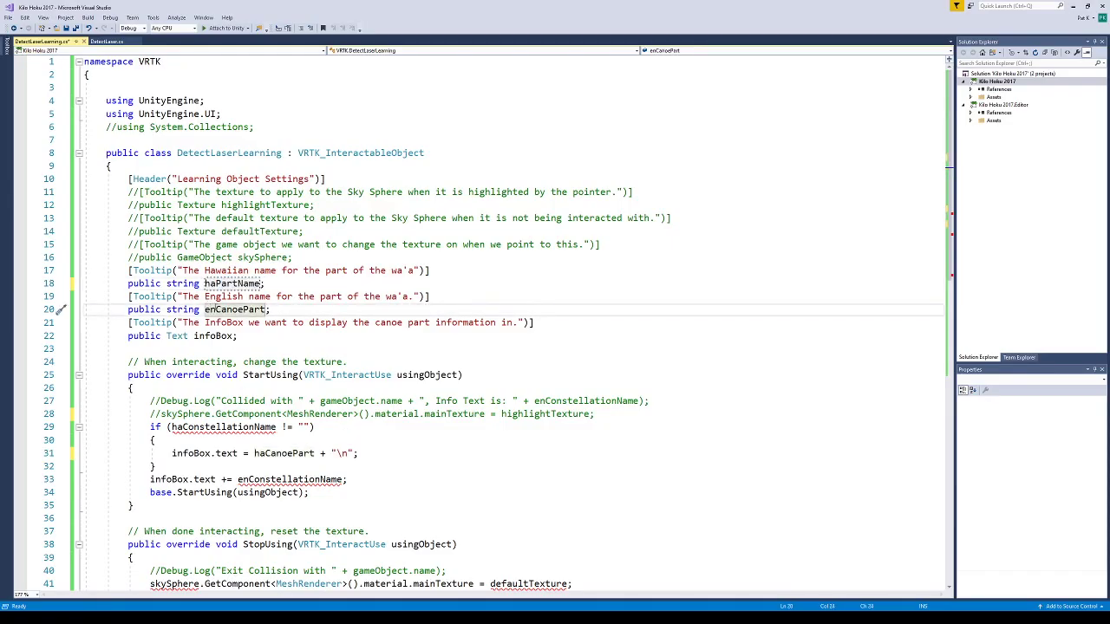
drag(215, 310, 269, 309)
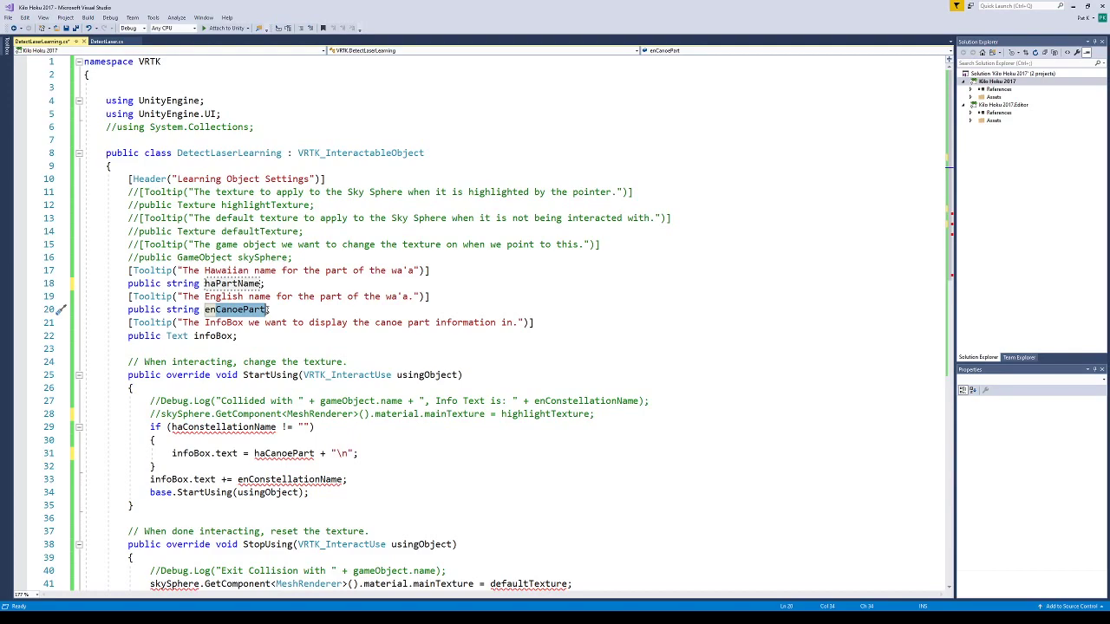
text(PartName)
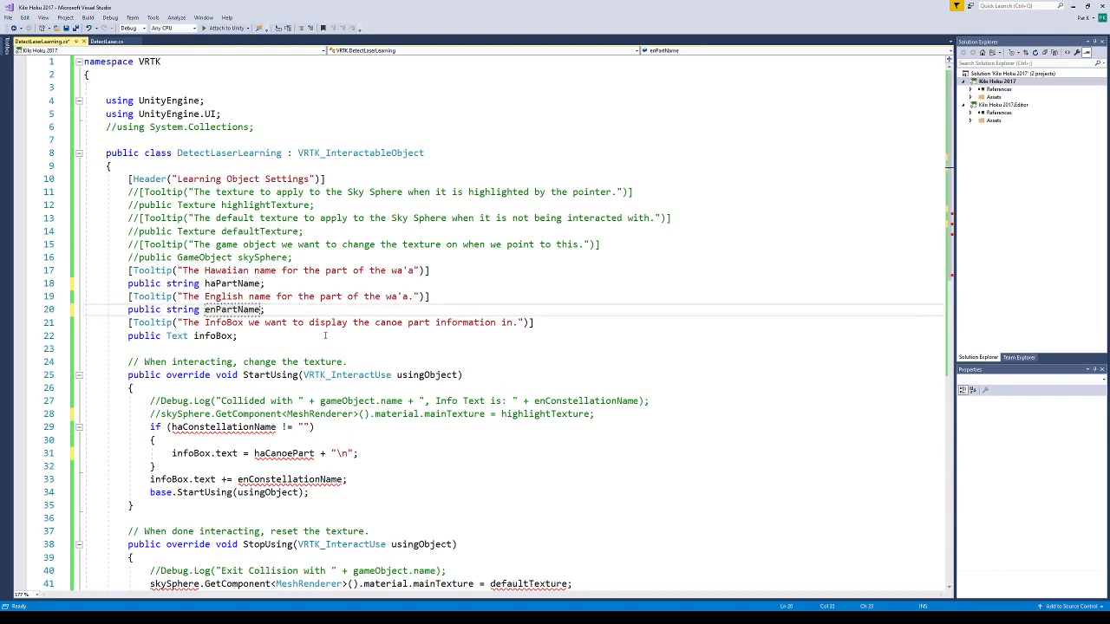
Update StartUsing to use haPartName in the if condition and infoBox assignment, and enPartName in the appended infoBox text.
key(Down)
key(Down)
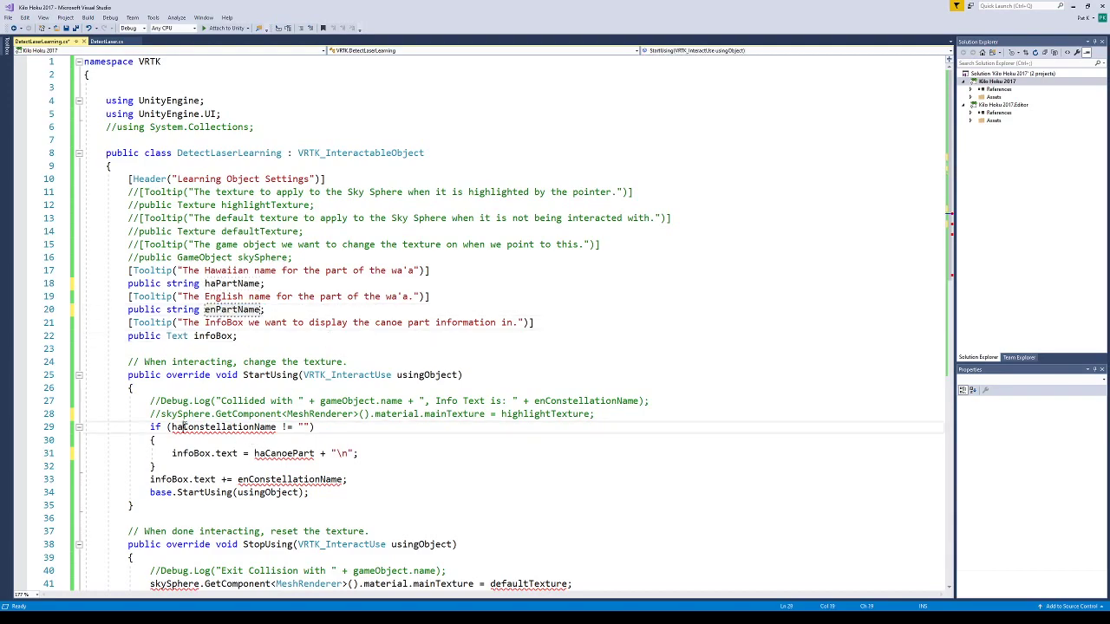
drag(182, 427, 276, 427)
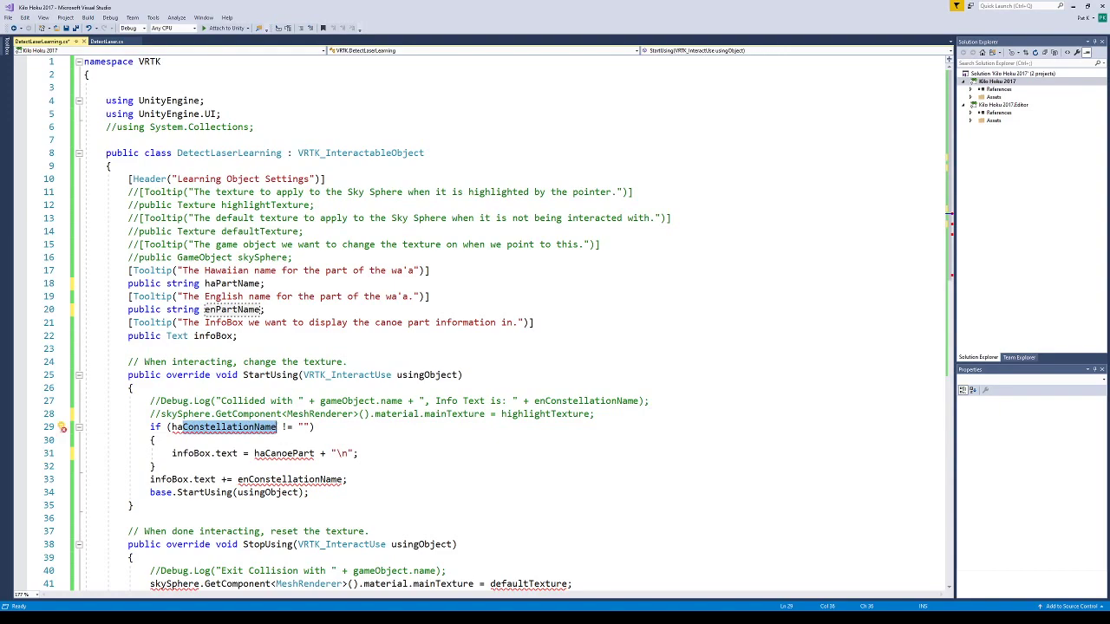
text(PartName)
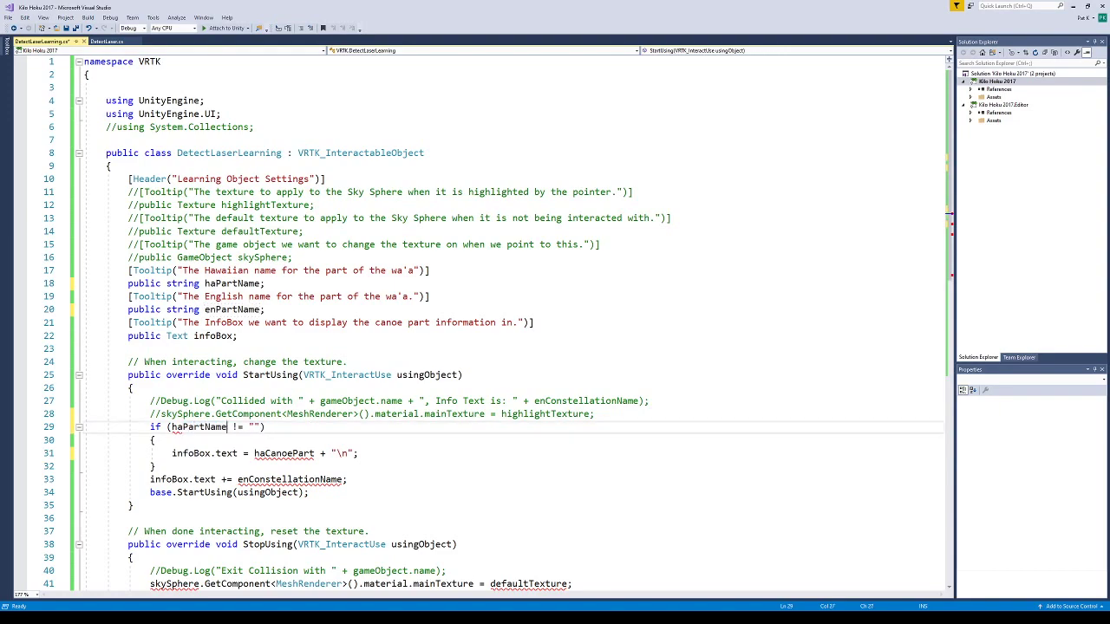
drag(264, 452, 318, 453)
text(PartName)
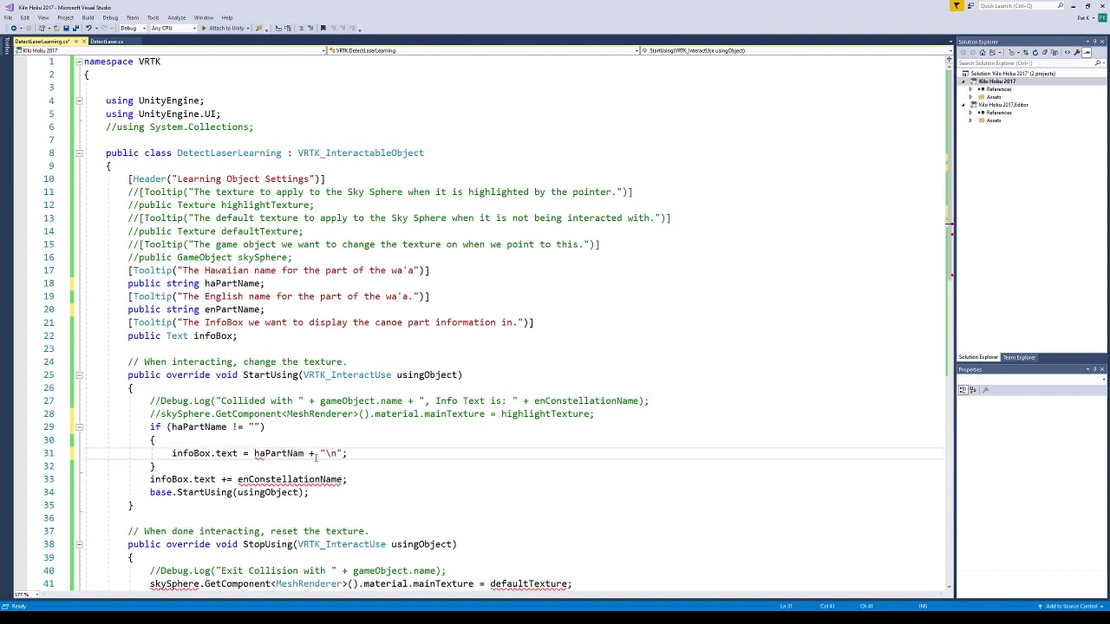
drag(248, 479, 341, 479)
text(PartName)
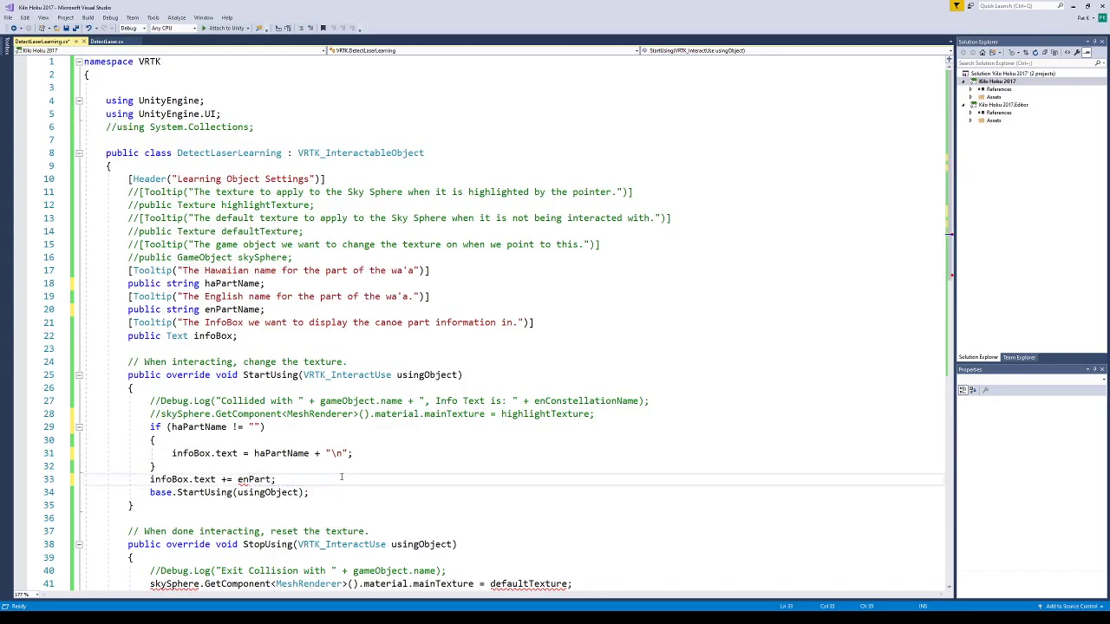
click(386, 455)
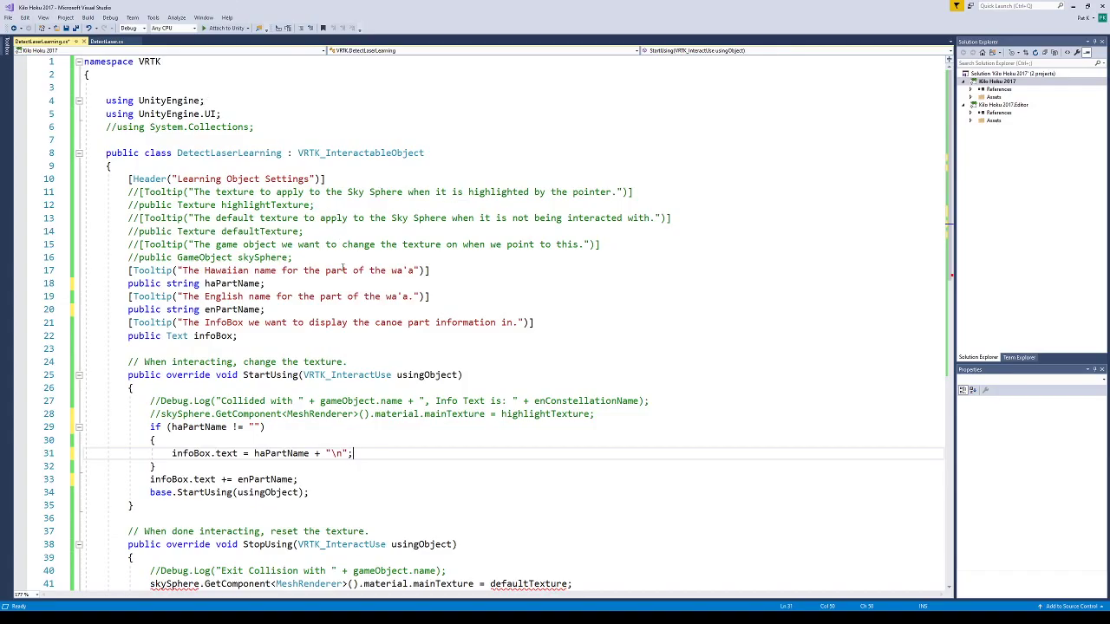
Comment out the skySphere defaultTexture assignment in StopUsing.
scroll(350, 327, down, 4)
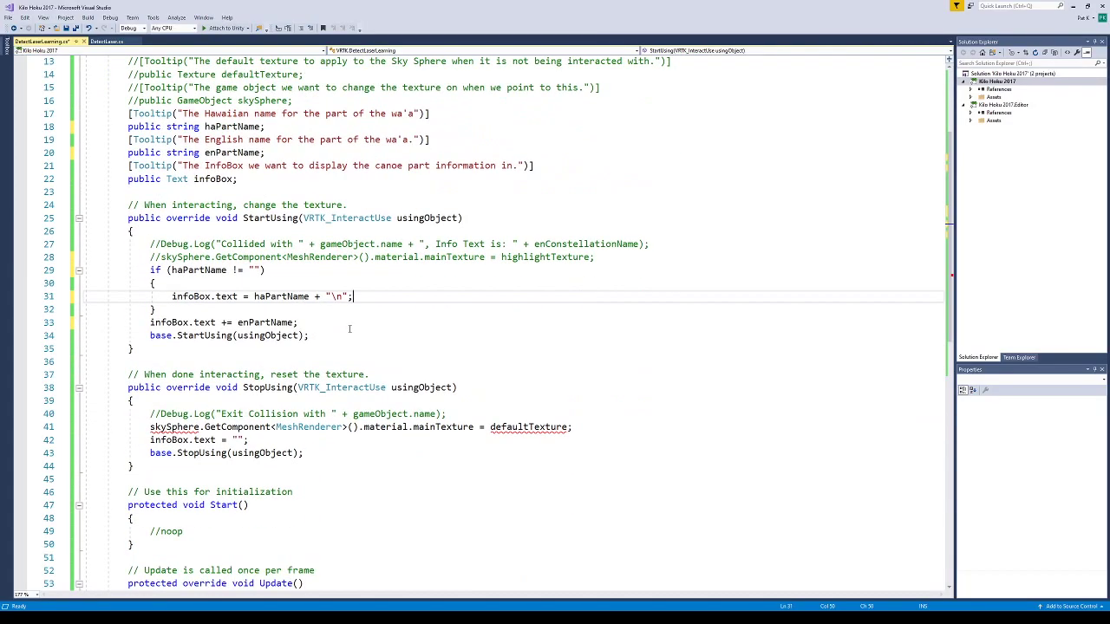
click(150, 426)
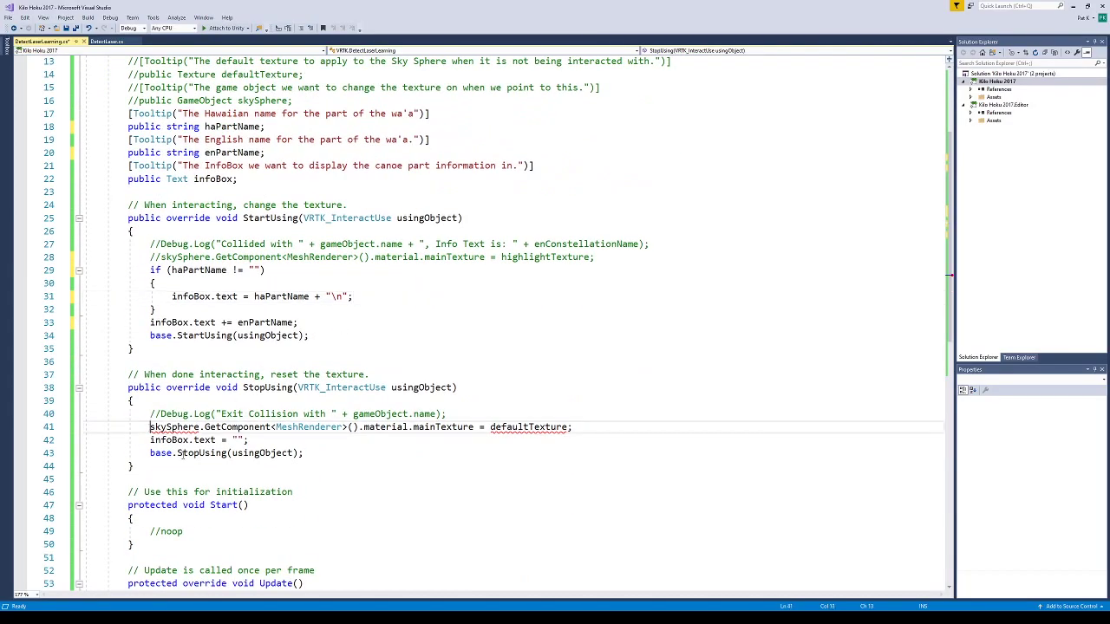
key(Home)
key(shift+End)
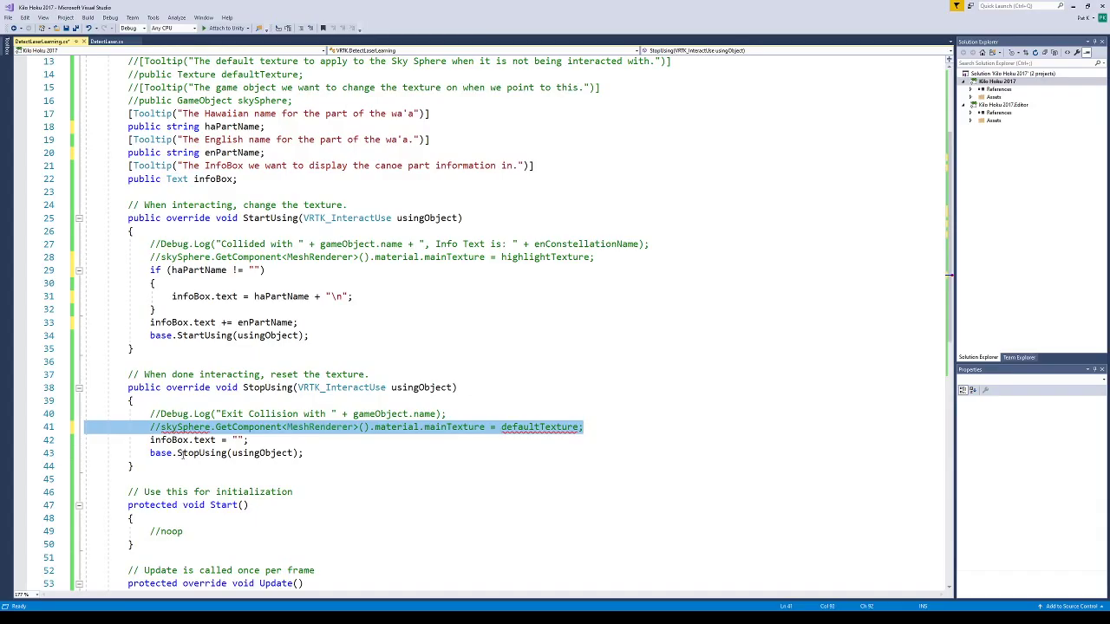
key(ctrl+k)
key(ctrl+c)
Uncomment the "Collided with" Debug.Log line in StartUsing and replace enConstellationName with enPartName in it.
click(160, 246)
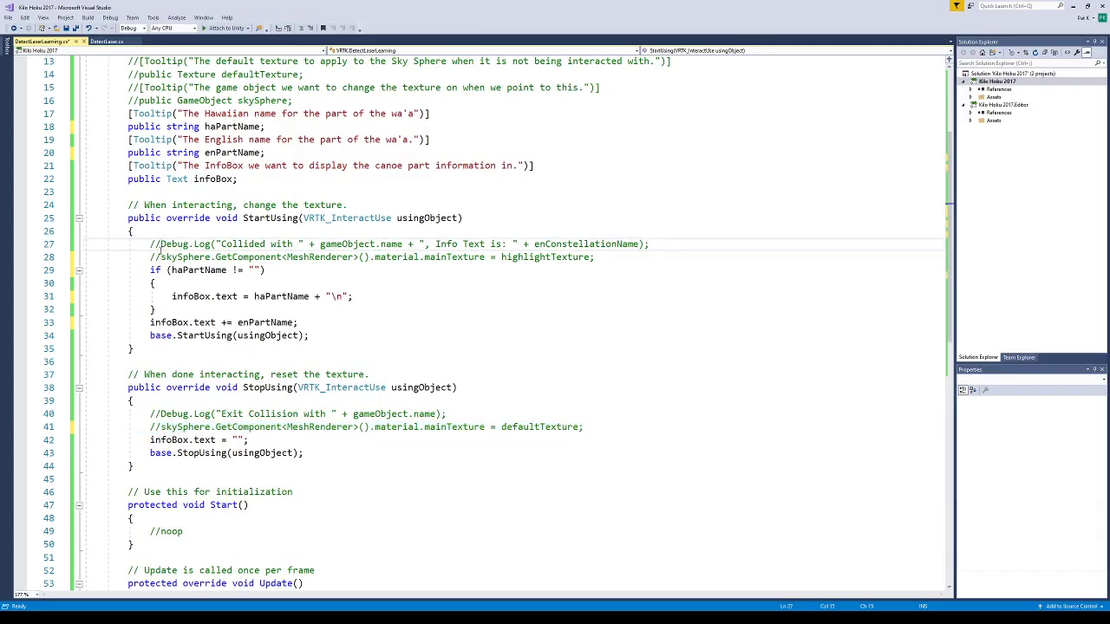
key(ctrl+k)
key(ctrl+u)
key(F9)
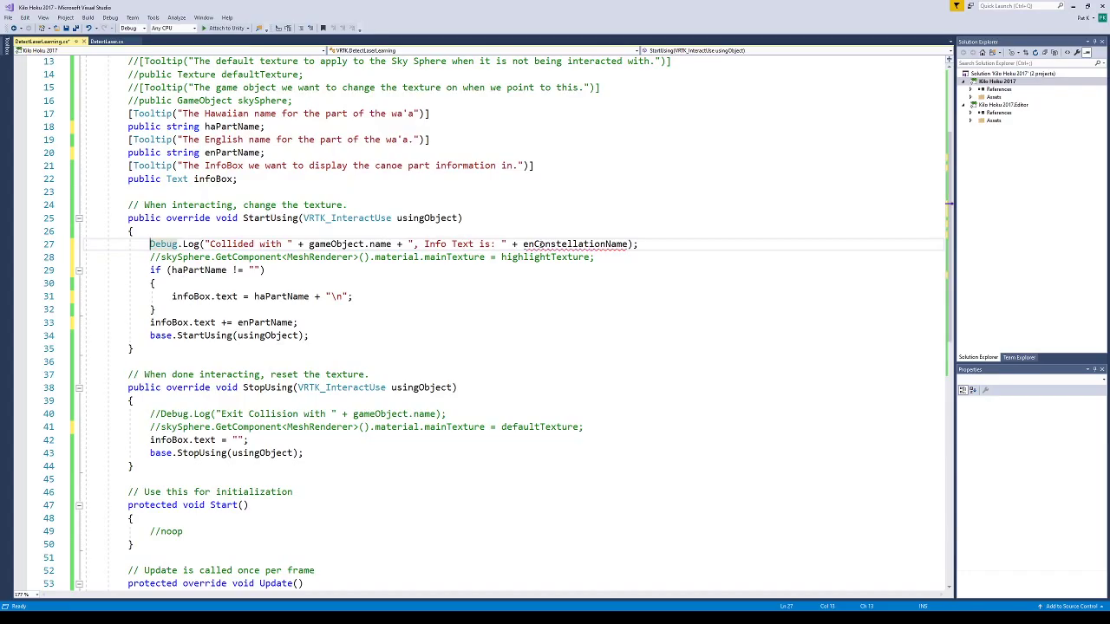
drag(534, 245, 630, 245)
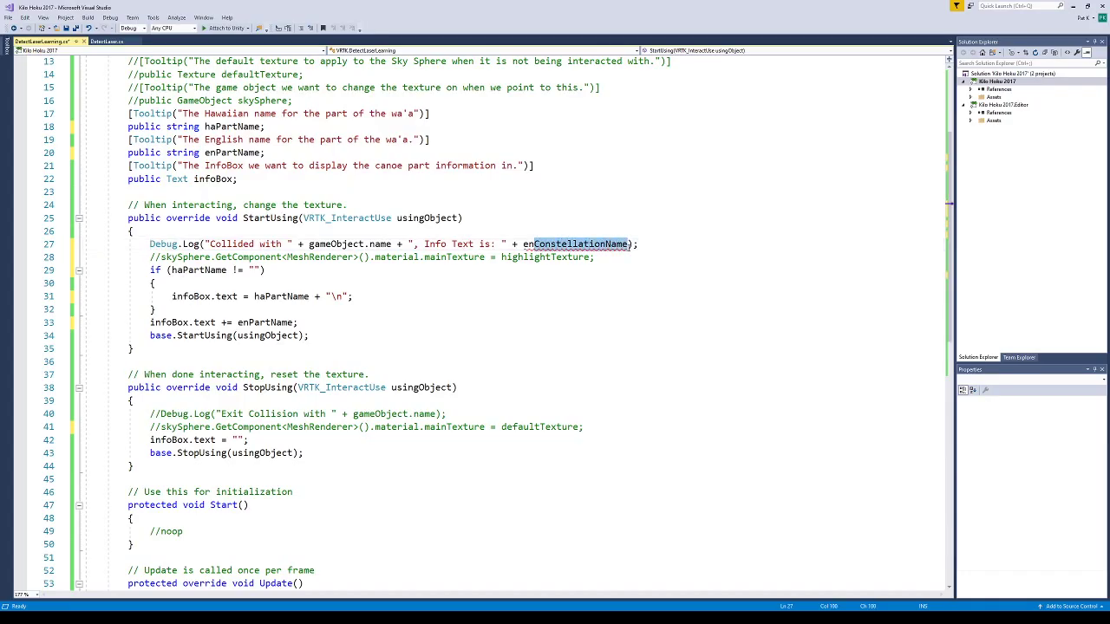
text(ParName)
click(261, 360)
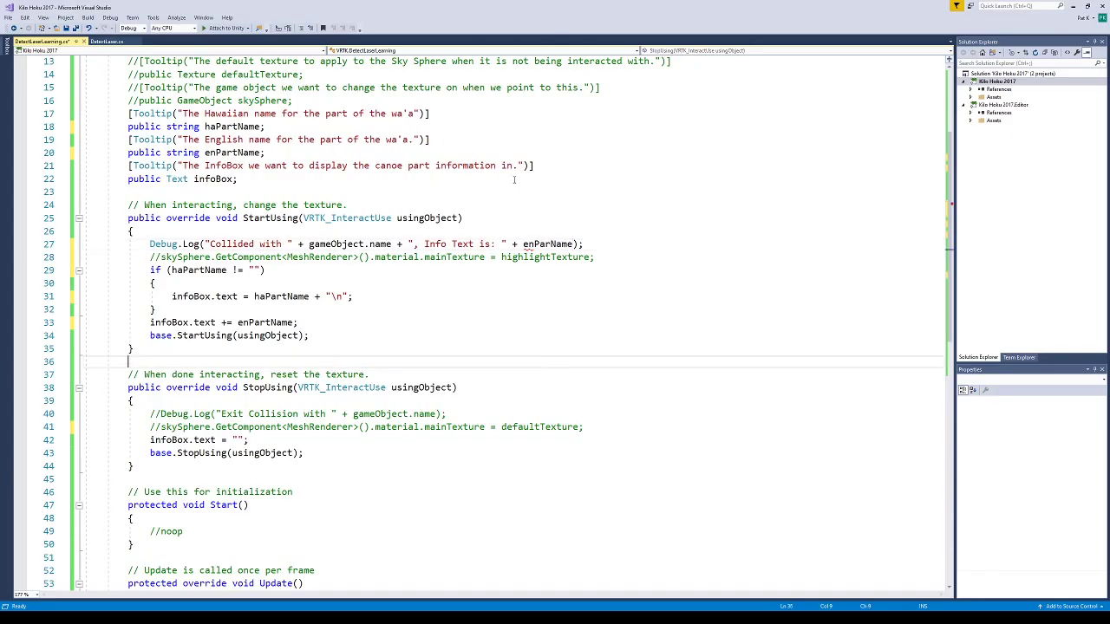
click(550, 244)
text(t)
click(381, 374)
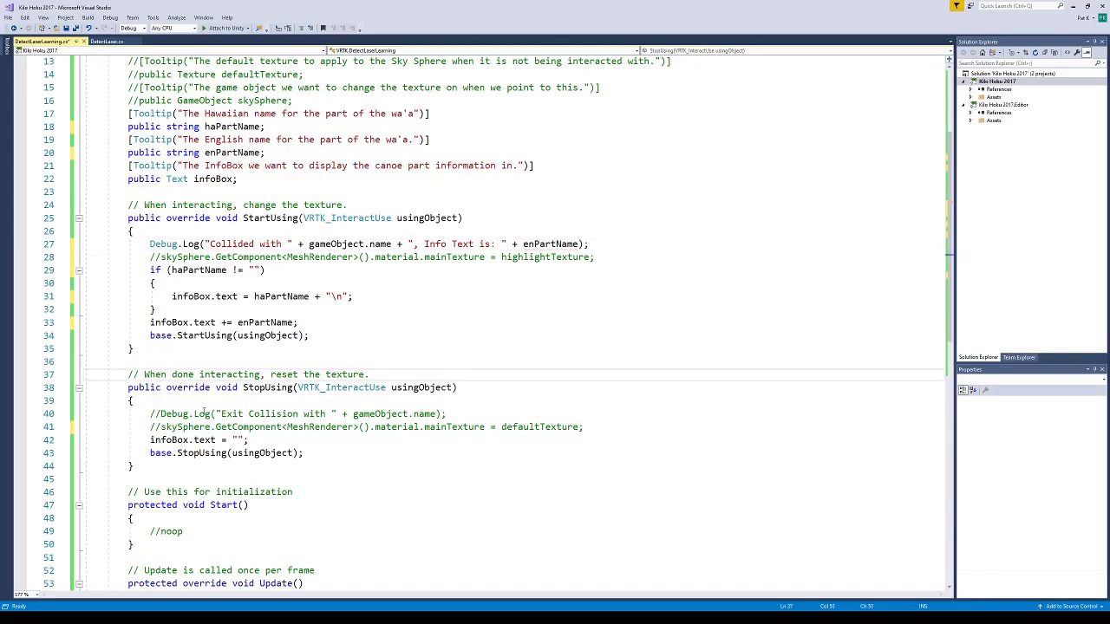
Uncomment the "Exit Collision with" Debug.Log line in StopUsing and save the script, checking its code up to the class declaration.
click(156, 413)
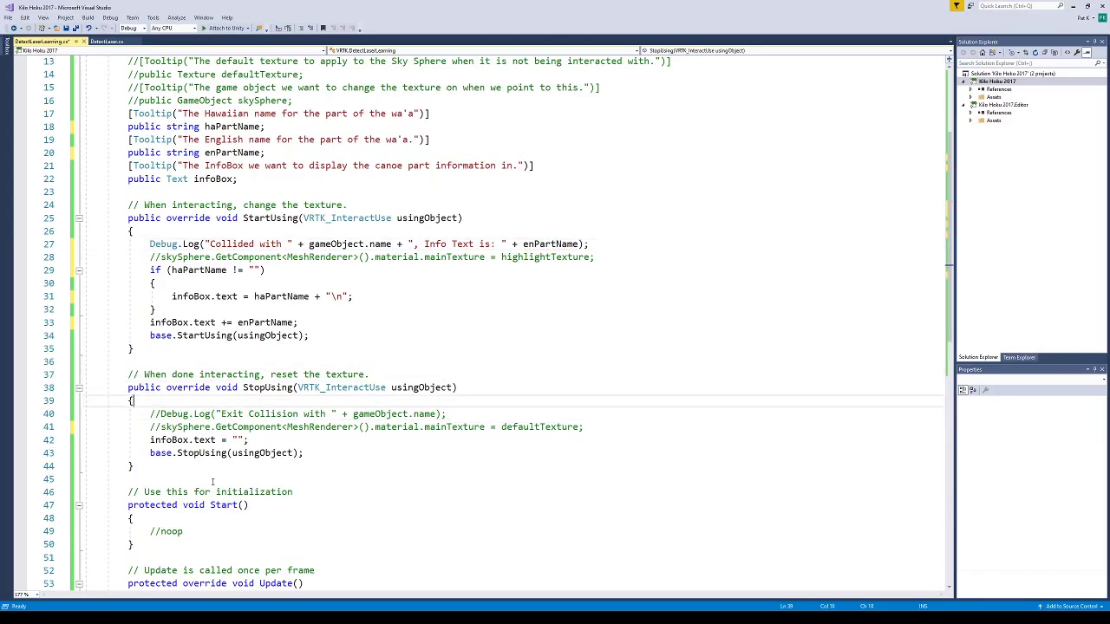
key(BackSpace)
key(Delete)
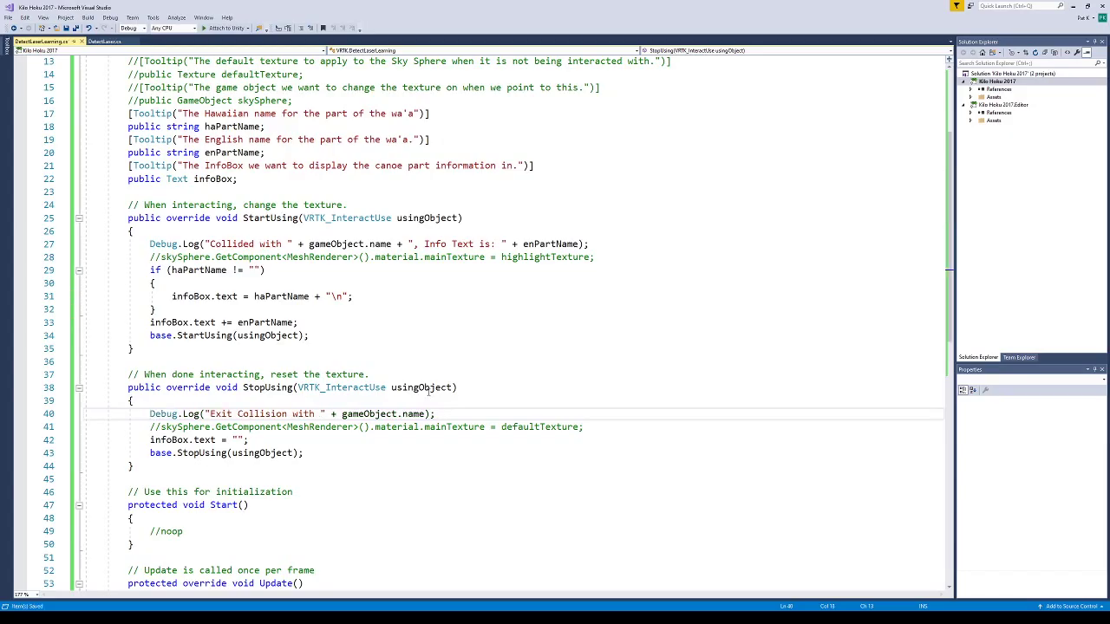
scroll(427, 390, down, 3)
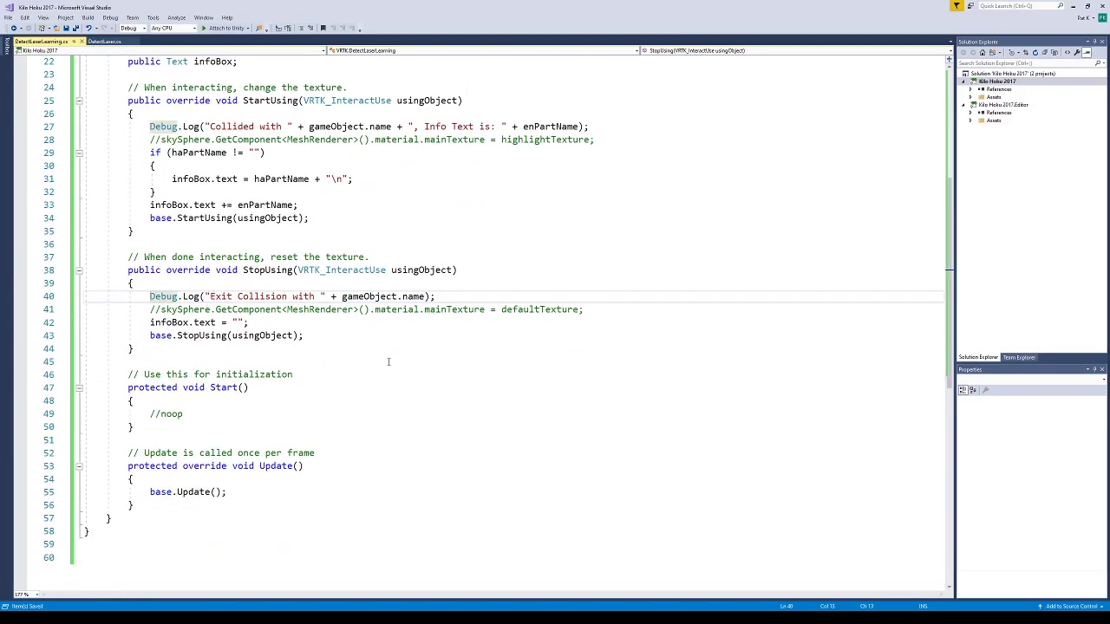
scroll(388, 361, up, 7)
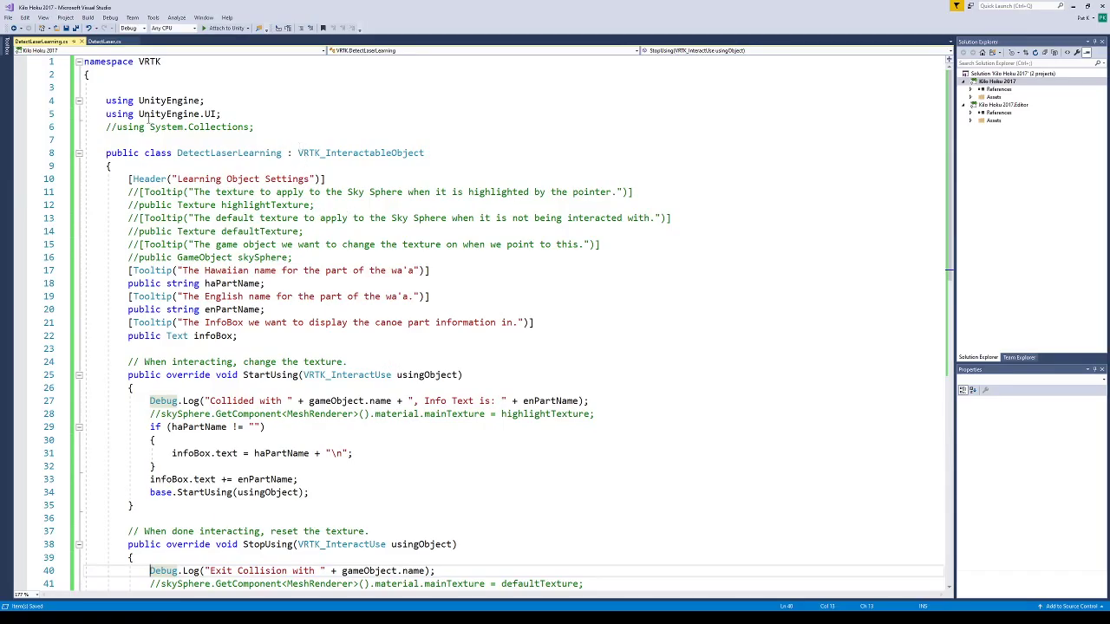
drag(298, 152, 424, 153)
click(498, 176)
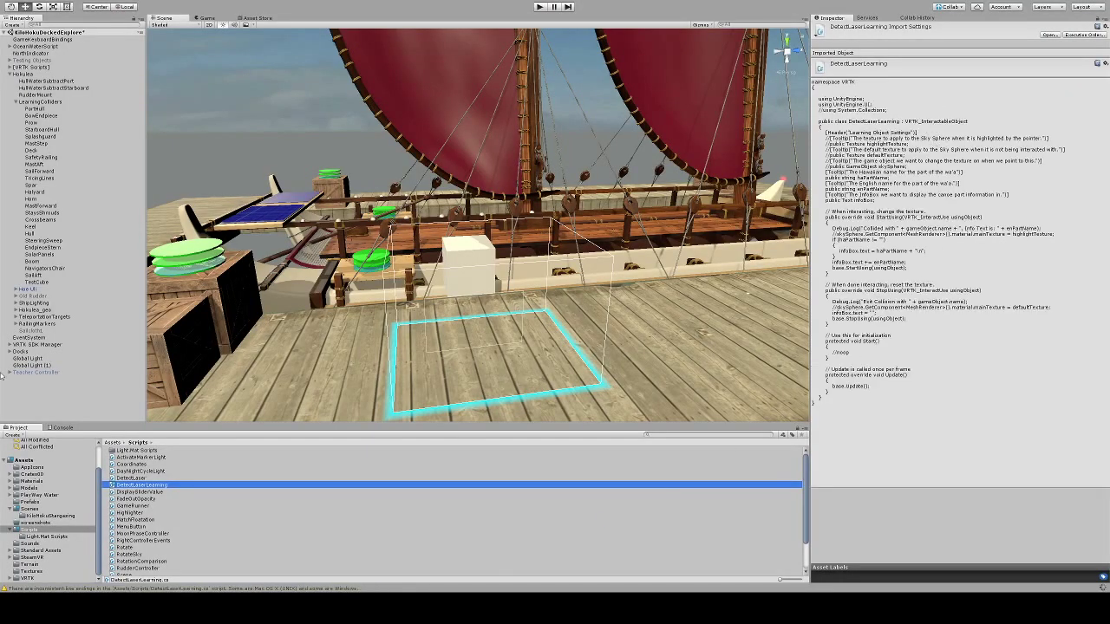
On TestCube's Detect Laser Learning component, disable Hold Button To Grab and Stay Grabbed On Teleport, and enable Pointer Activates Use Action.
click(43, 283)
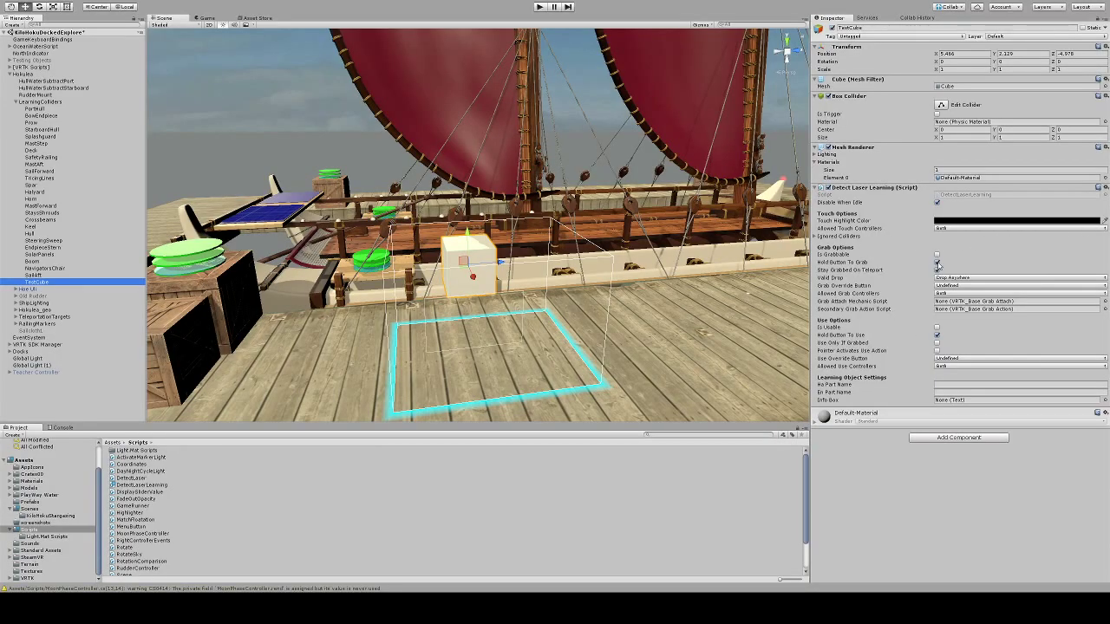
click(937, 262)
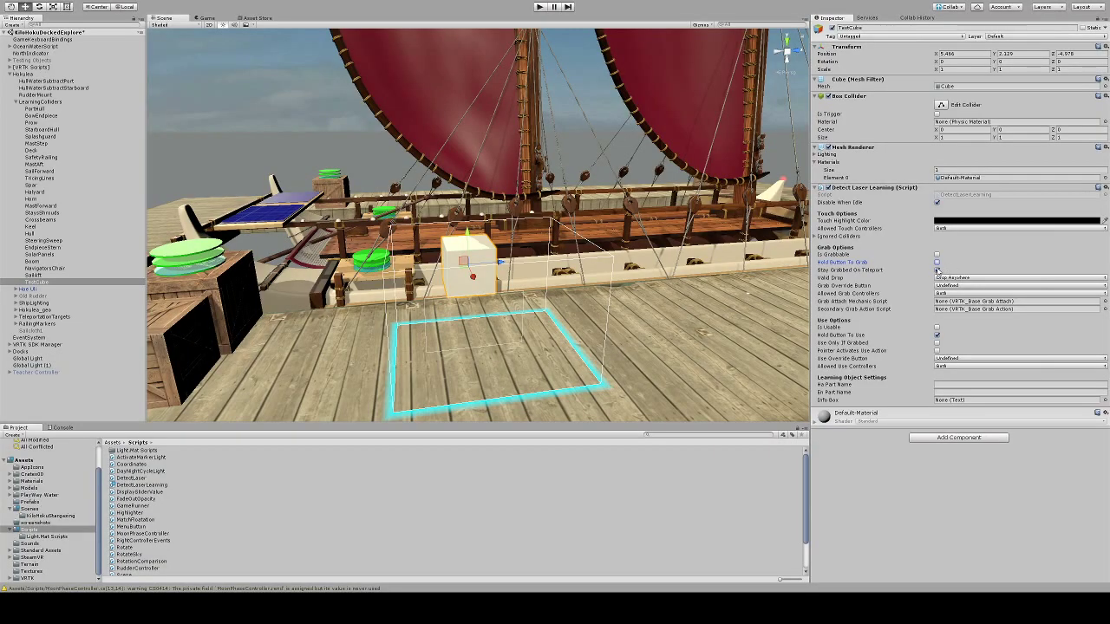
click(938, 270)
click(936, 350)
Set TestCube's Ha Part Name to HawaiianCube and its En Part Name to Cube.
click(967, 384)
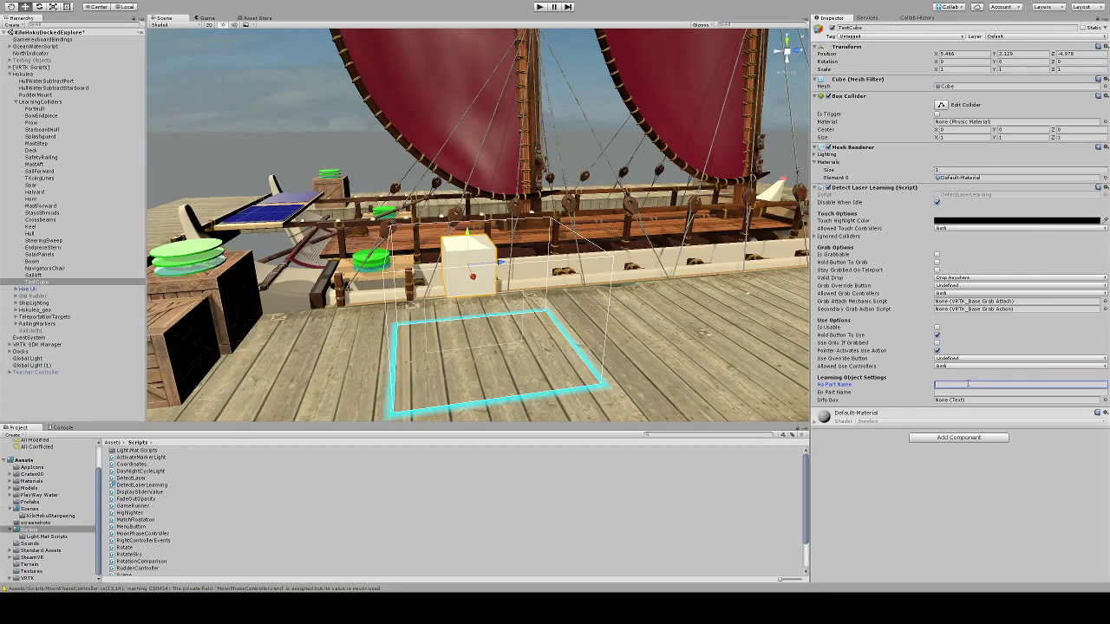
text(HawaiianCube)
key(Tab)
text(Cub)
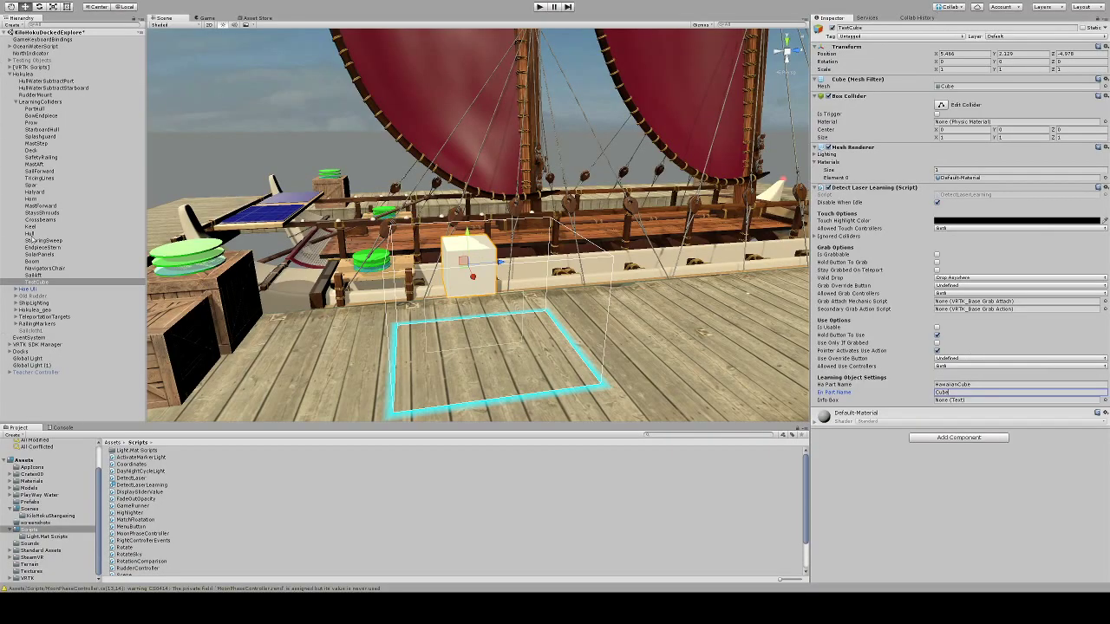
Assign the InfoBoxMain text from the Canvas under Camera (head) as TestCube's Info Box.
click(9, 344)
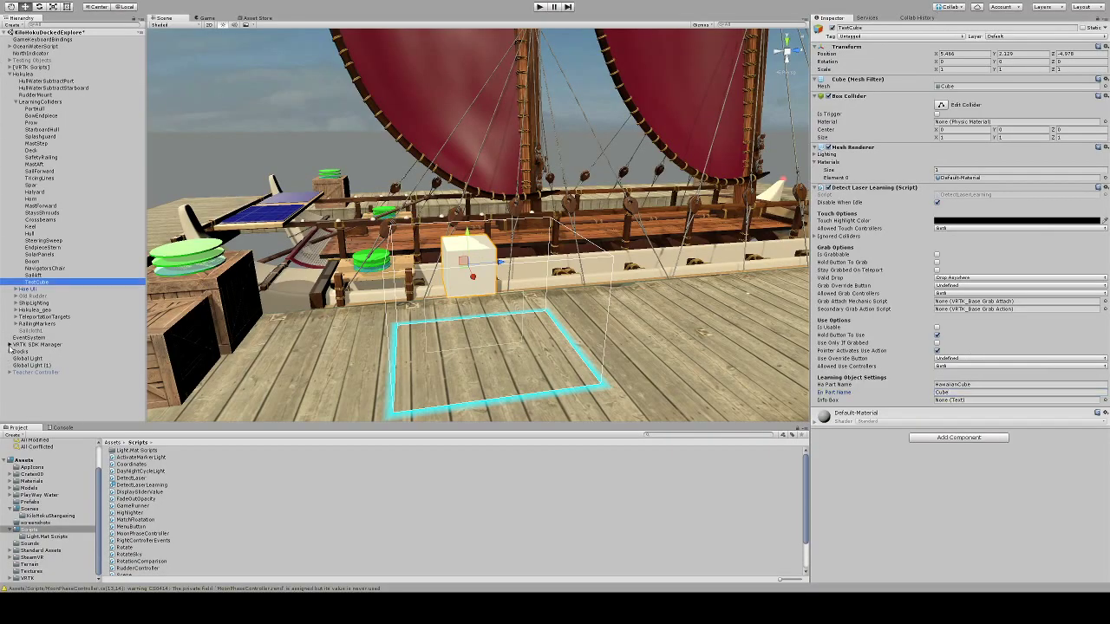
click(15, 351)
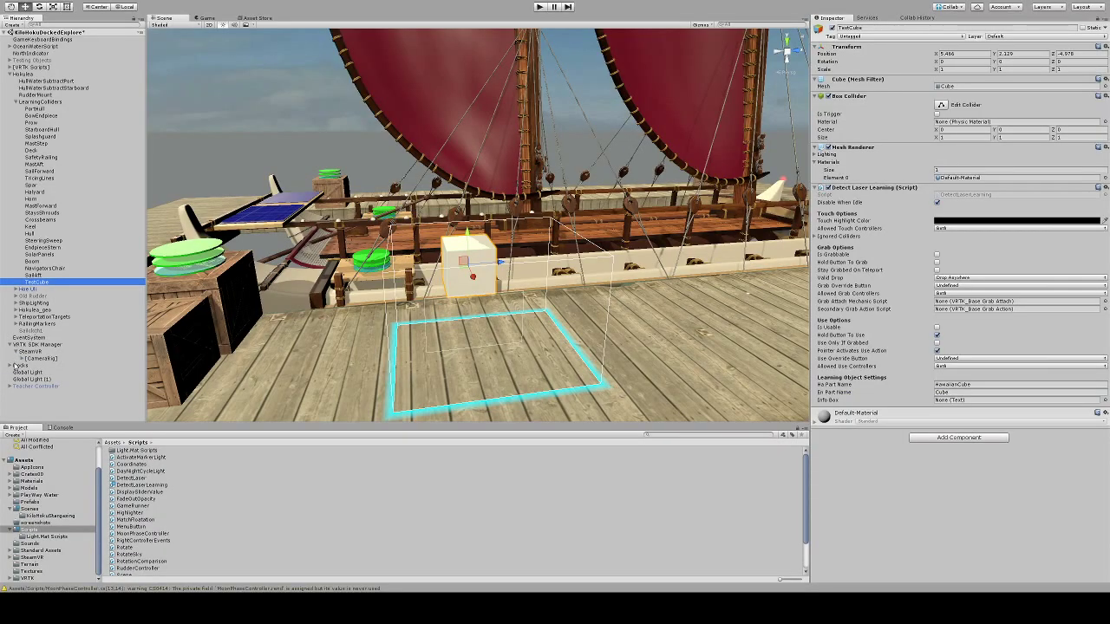
click(21, 358)
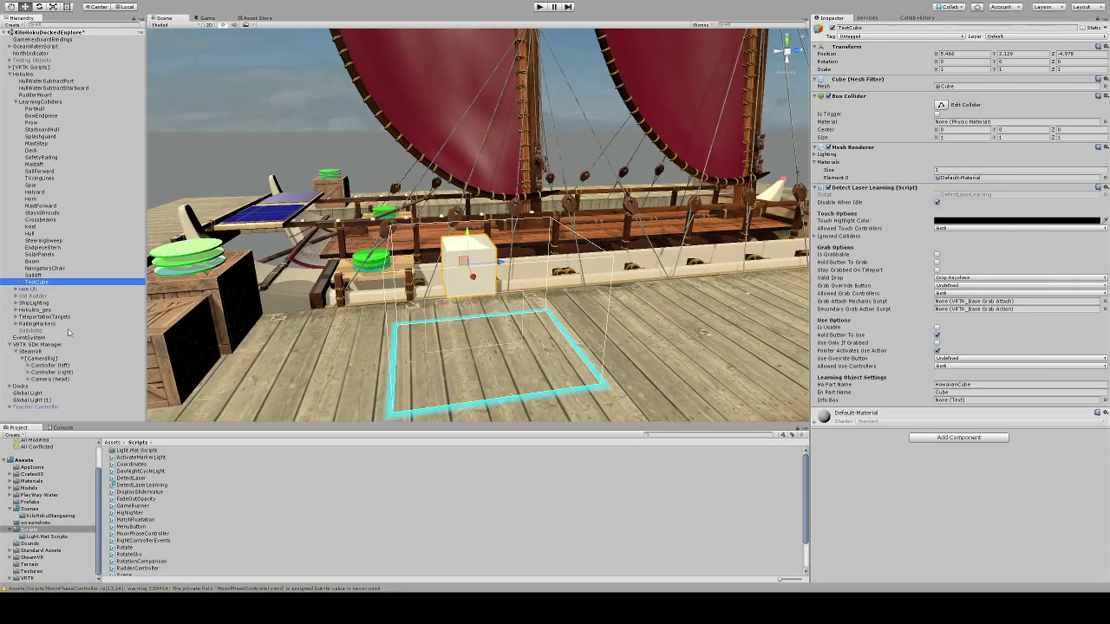
click(27, 379)
click(33, 391)
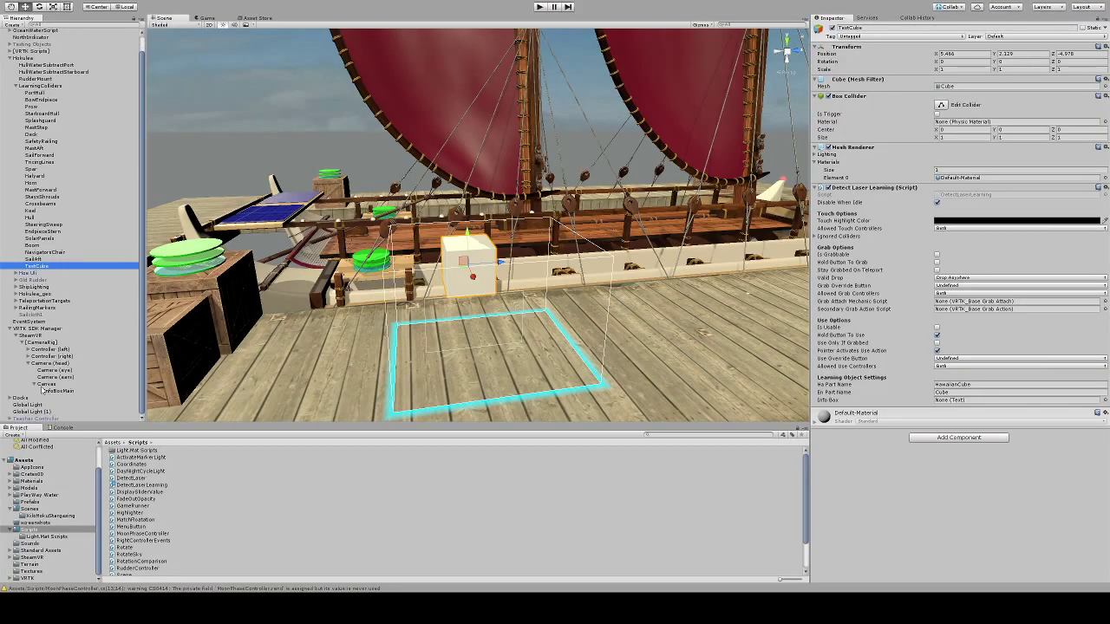
click(51, 392)
drag(52, 395, 980, 401)
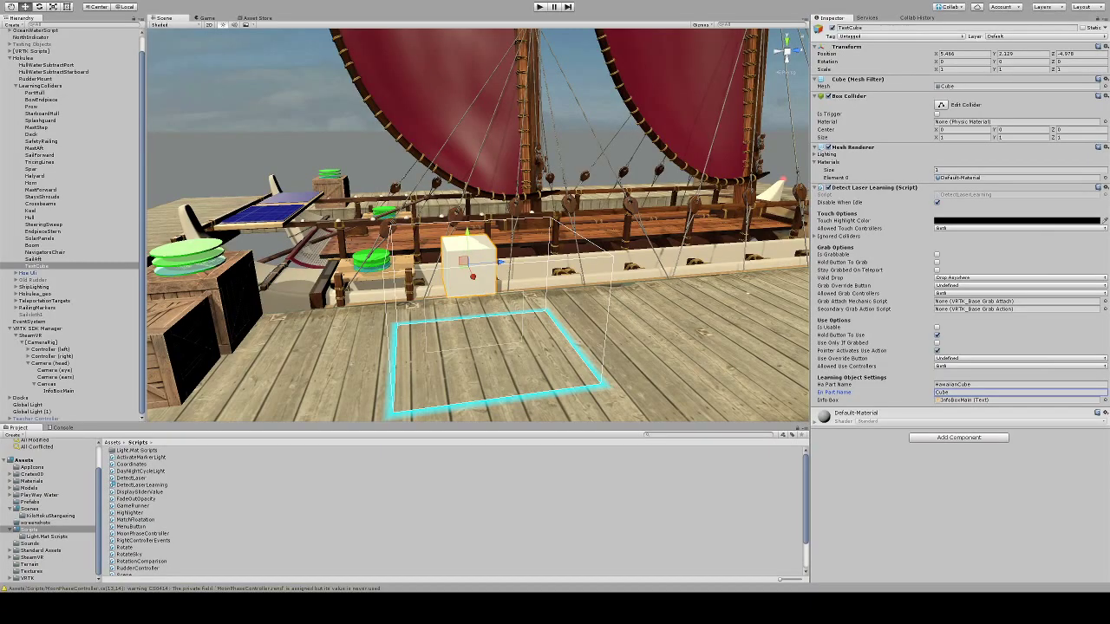
Run the docked explore scene to test the TestCube, and stop play mode.
click(540, 7)
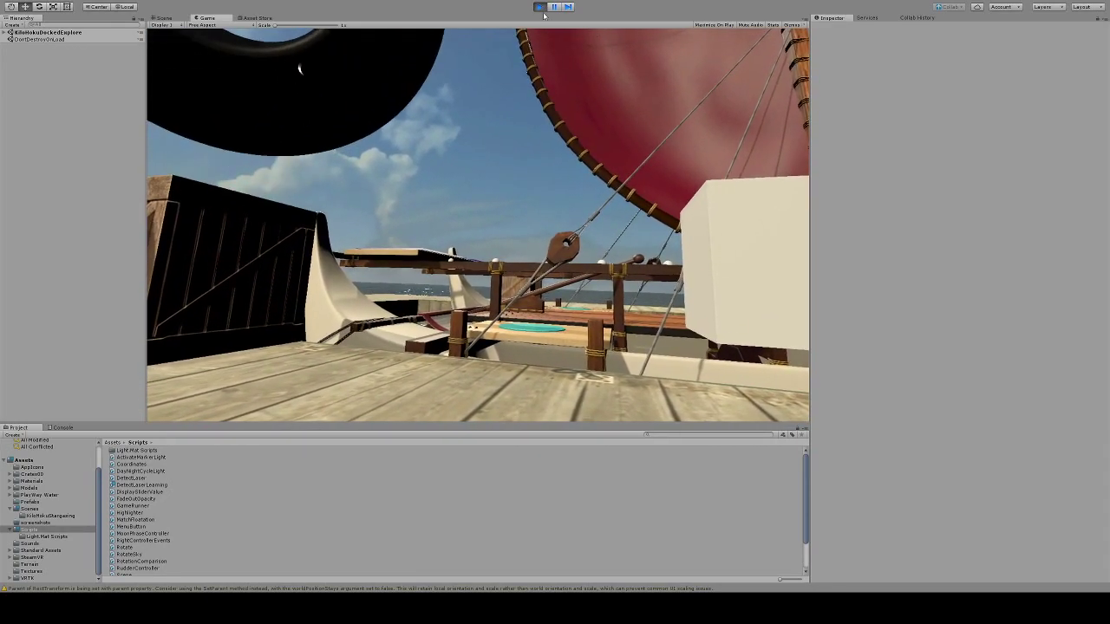
click(539, 7)
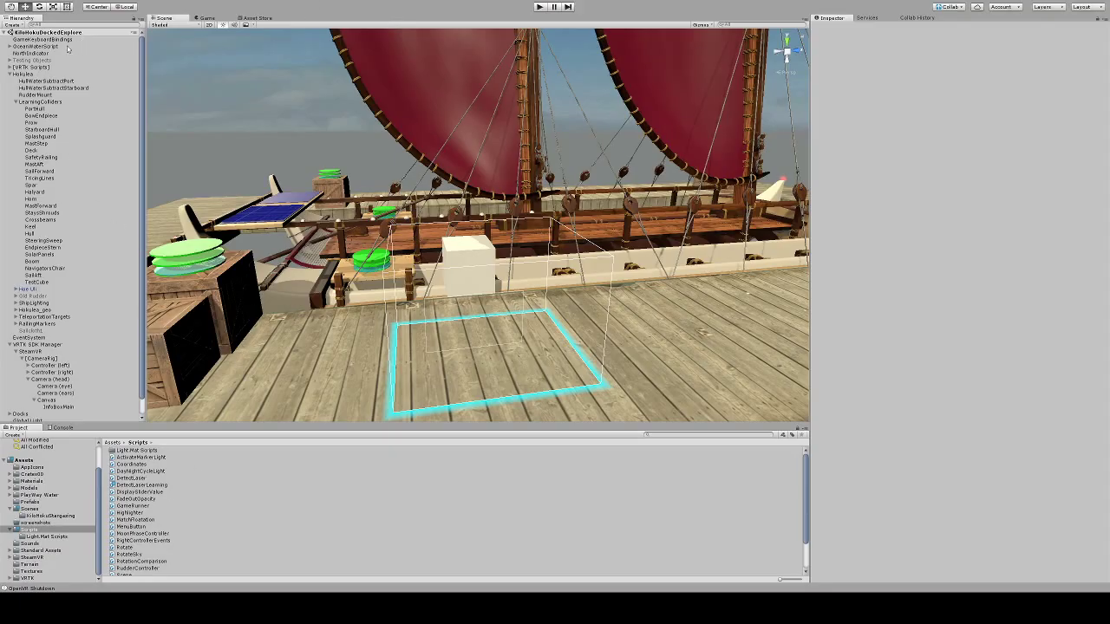
Open the KiloHokuStargazing scene from the Scenes folder.
click(43, 509)
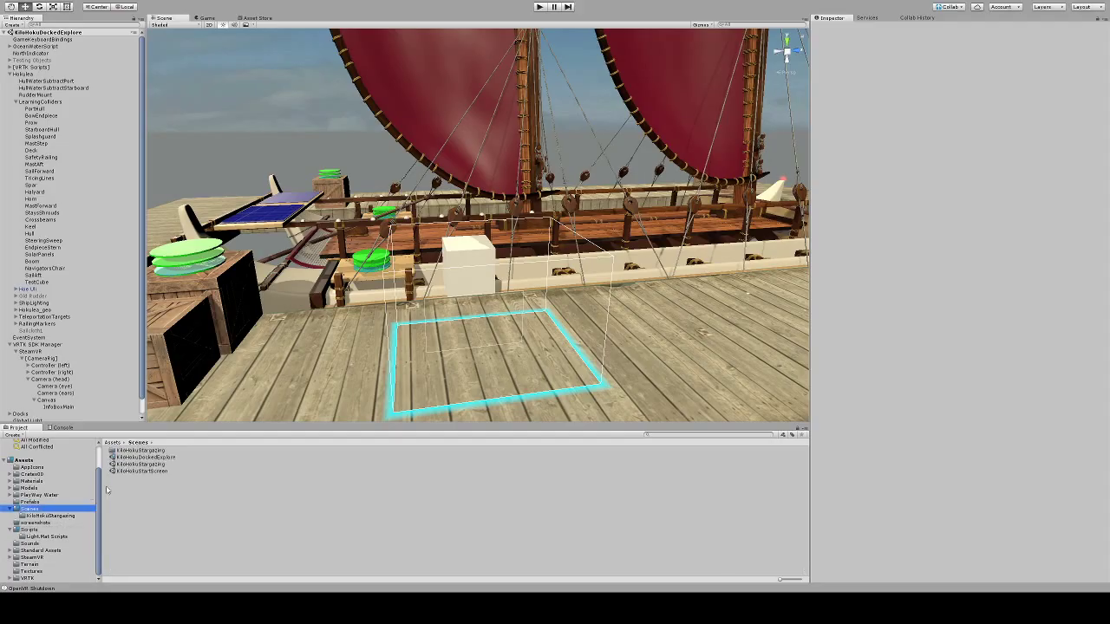
click(138, 464)
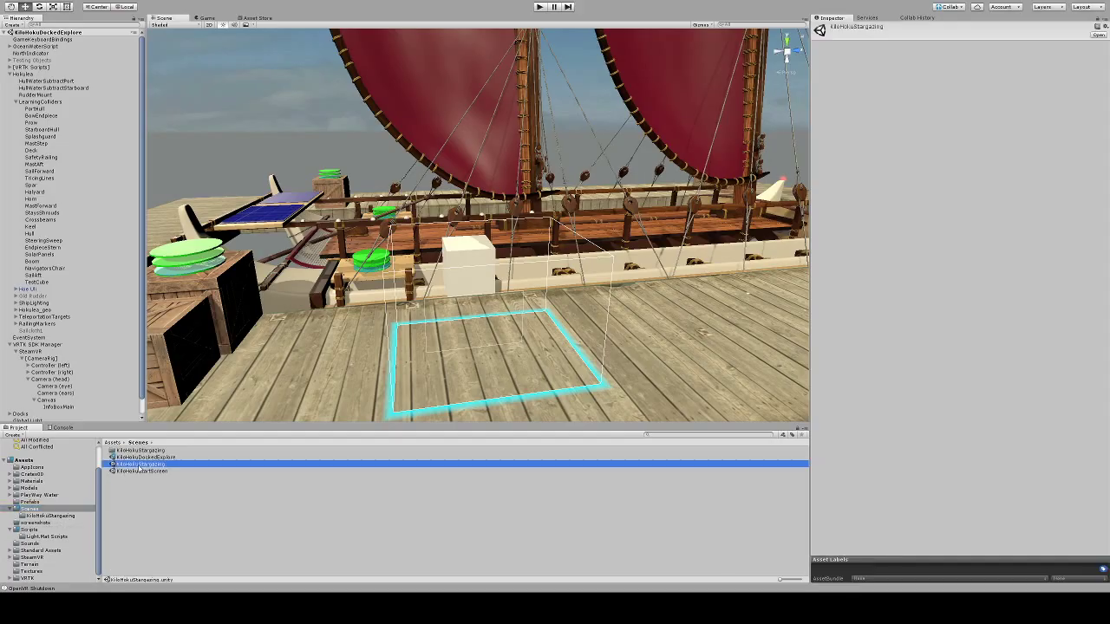
double_click(138, 466)
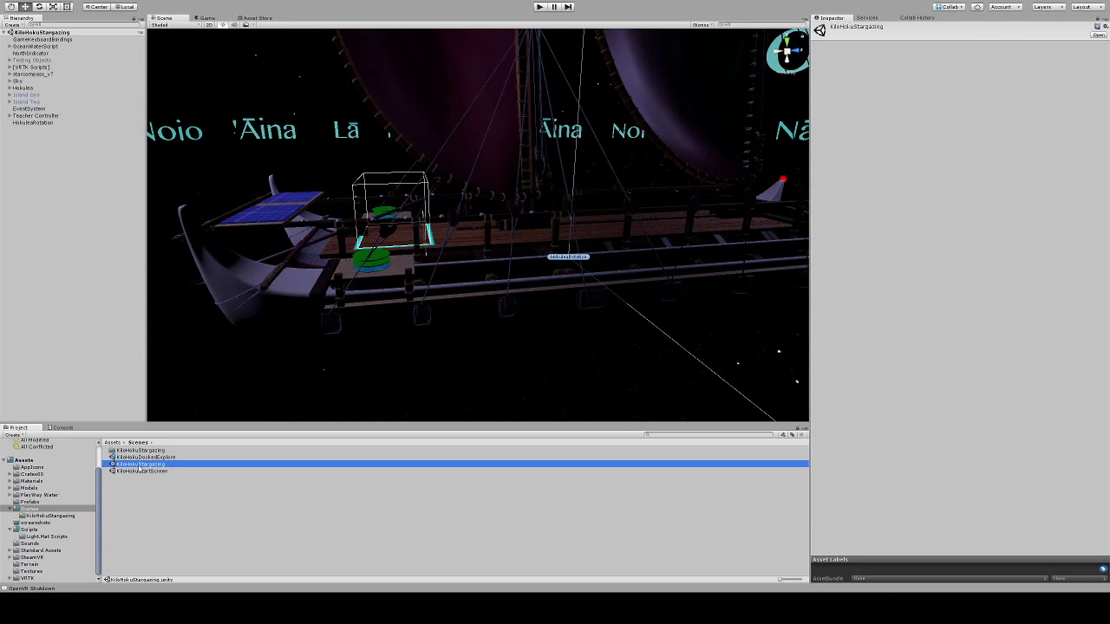
Examine OrionTarget's Detect Laser settings under daSkySphereContainer for reference, especially its use options, and check the console messages.
click(10, 73)
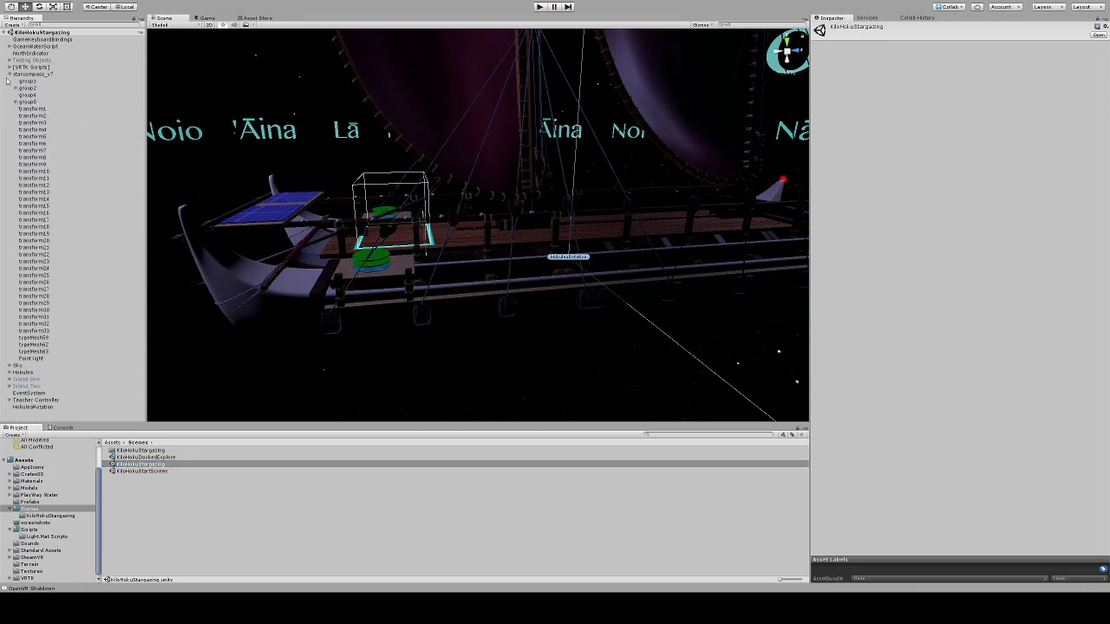
click(10, 75)
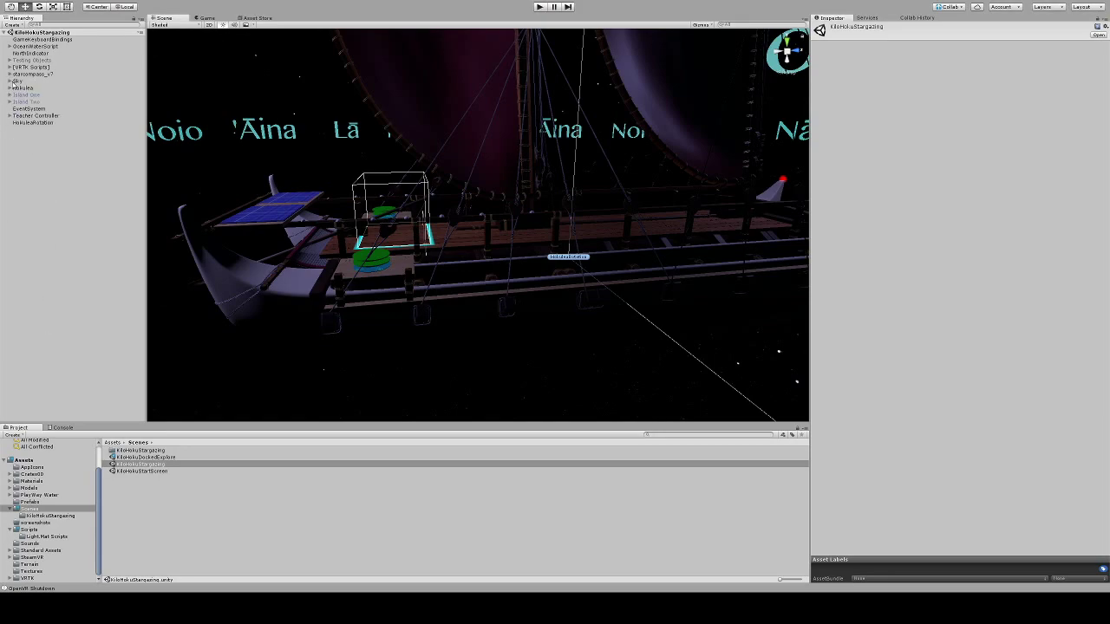
click(10, 80)
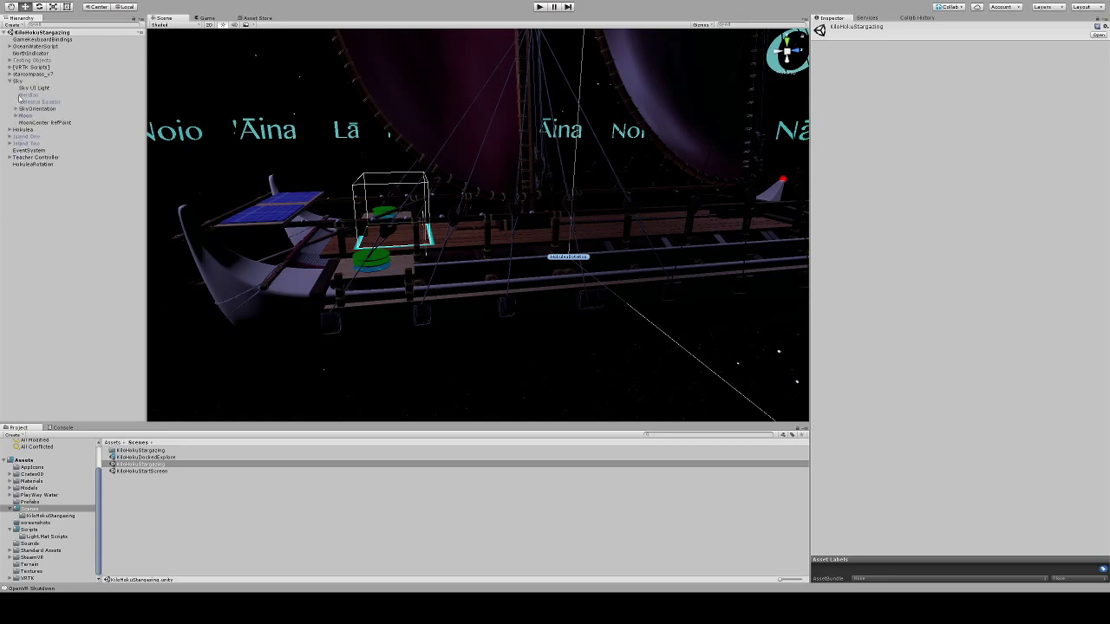
click(15, 110)
click(21, 117)
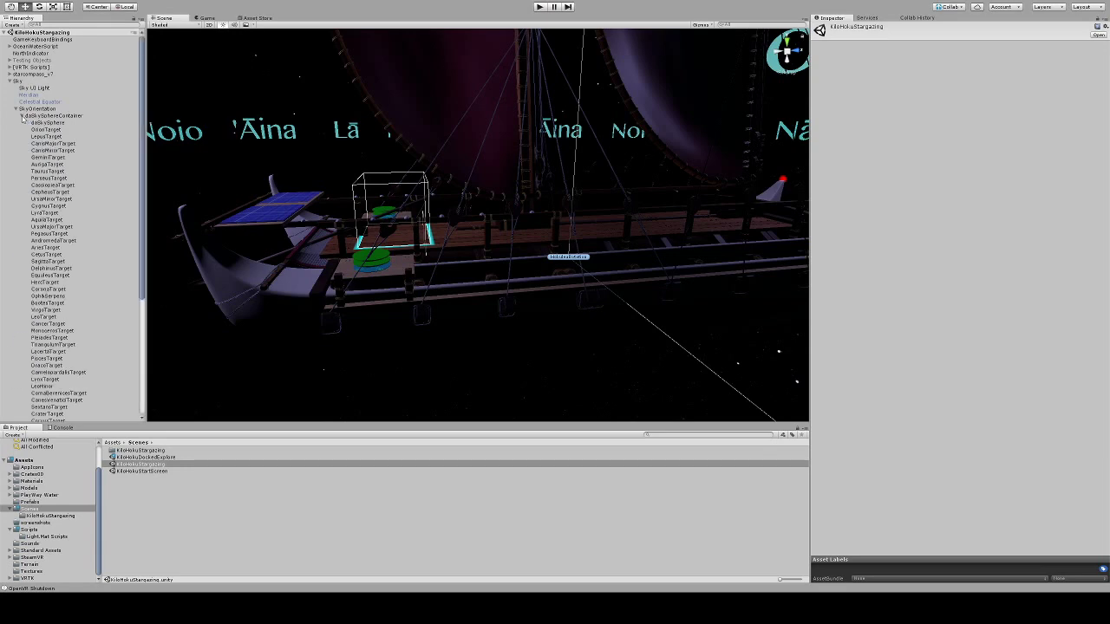
click(46, 129)
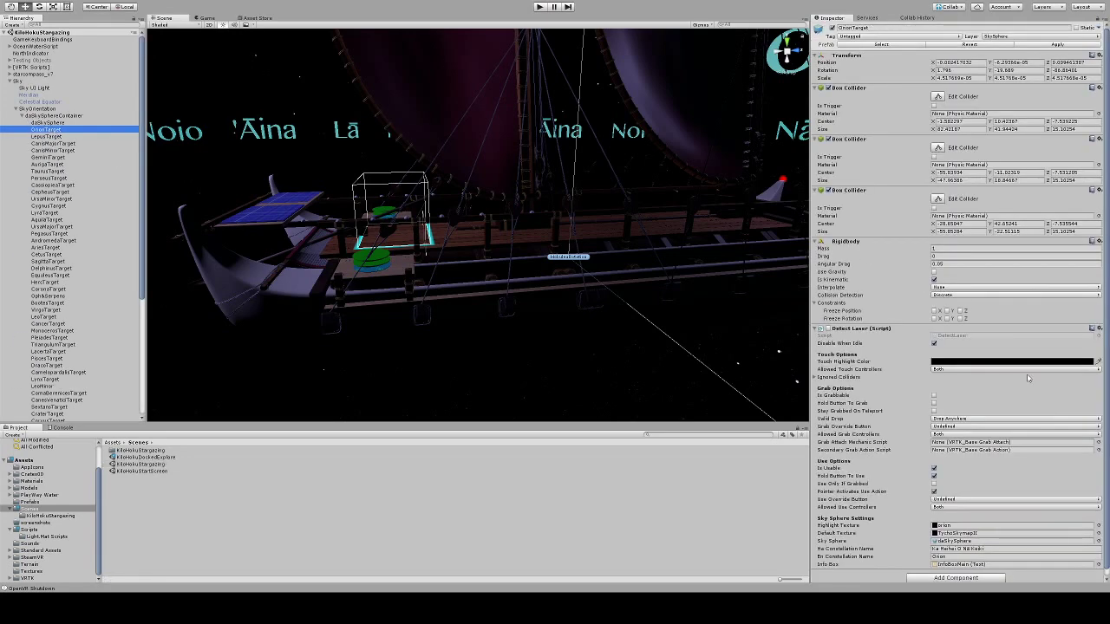
scroll(913, 389, down, 1)
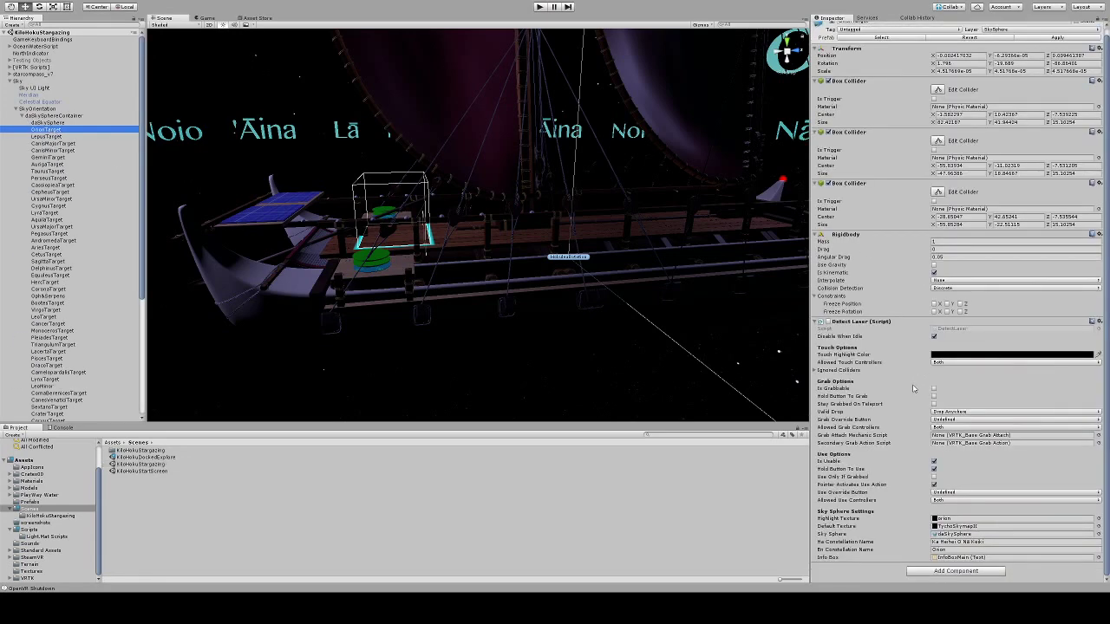
click(934, 470)
click(934, 485)
key(ctrl+shift+c)
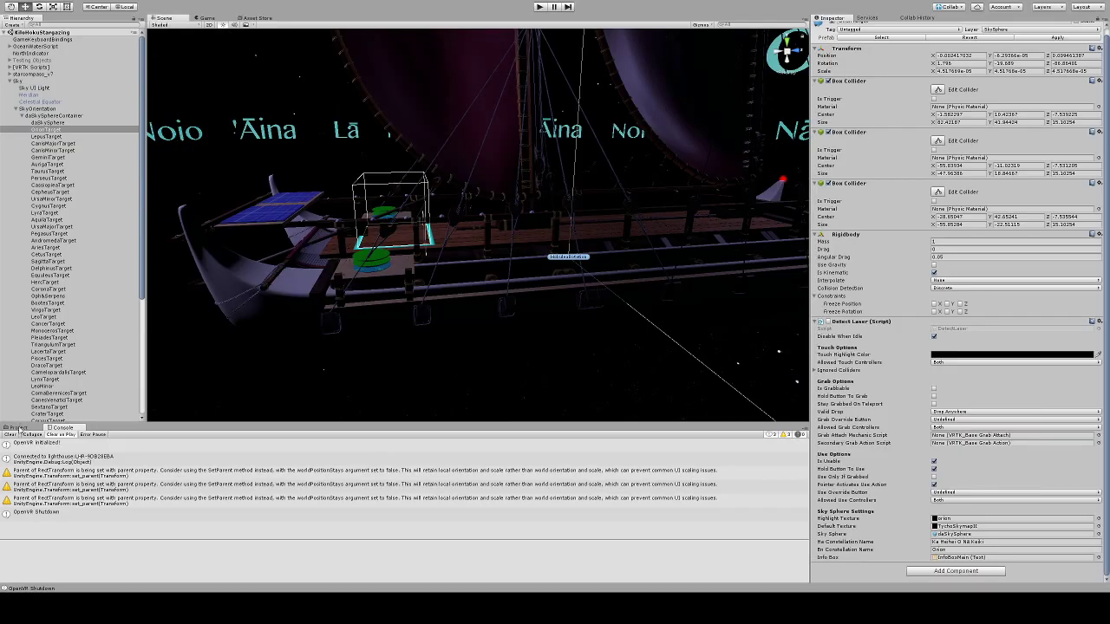
Reopen the KiloHokuDockedExplore scene from the project's Scenes folder.
click(18, 429)
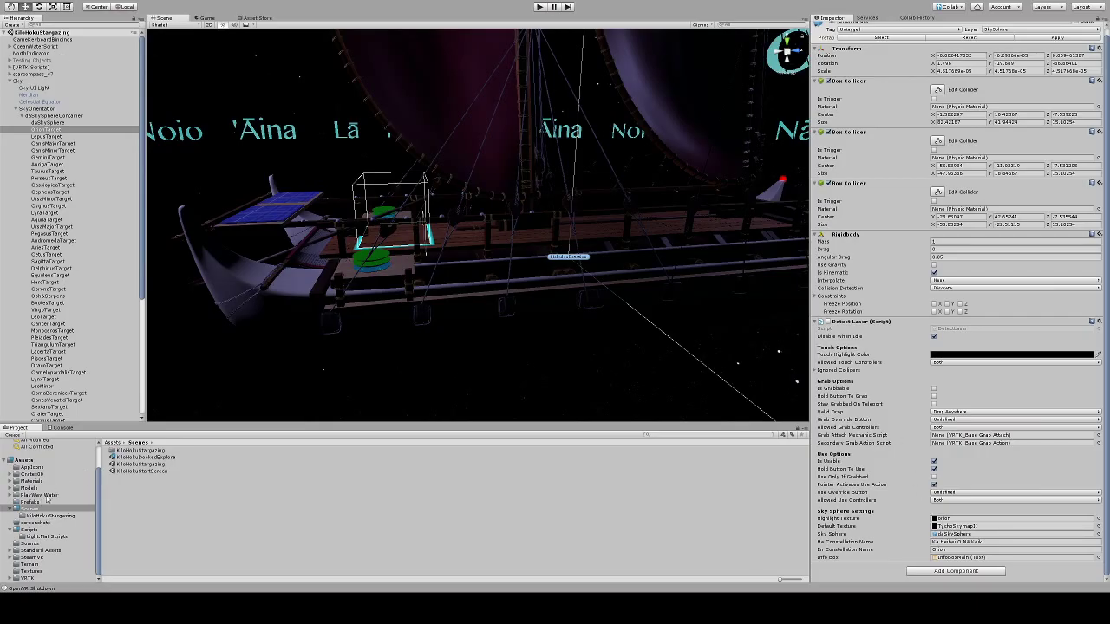
click(127, 458)
double_click(127, 458)
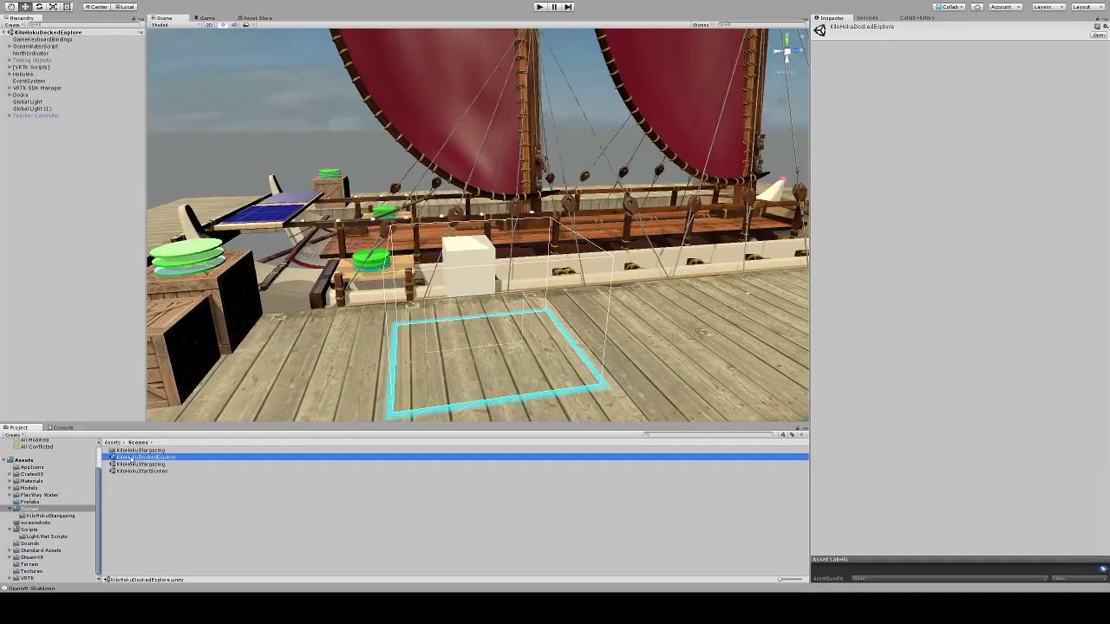
Enable Is Usable on the TestCube under Hokulea's LearningColliders, and check its Ignored Colliders and Allowed Touch Controllers settings.
click(10, 75)
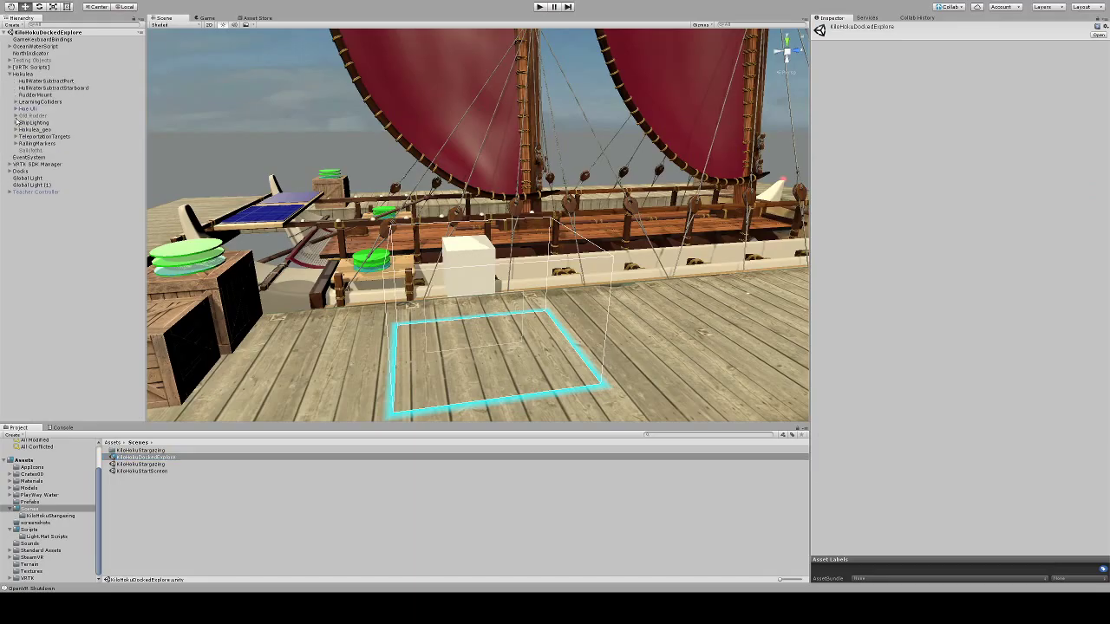
click(15, 102)
click(39, 282)
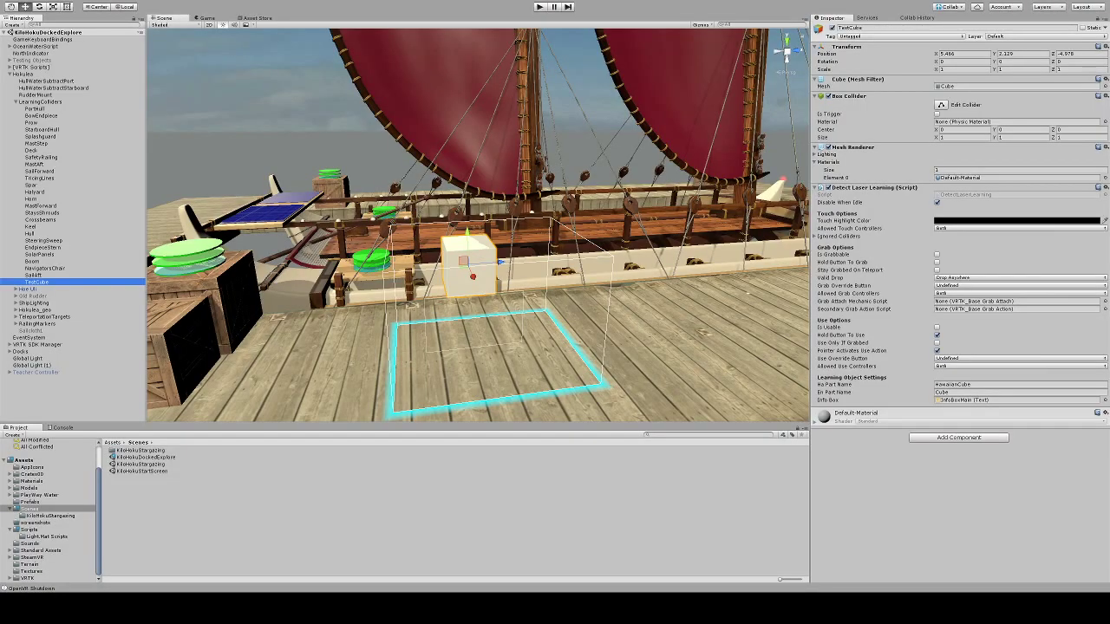
click(937, 327)
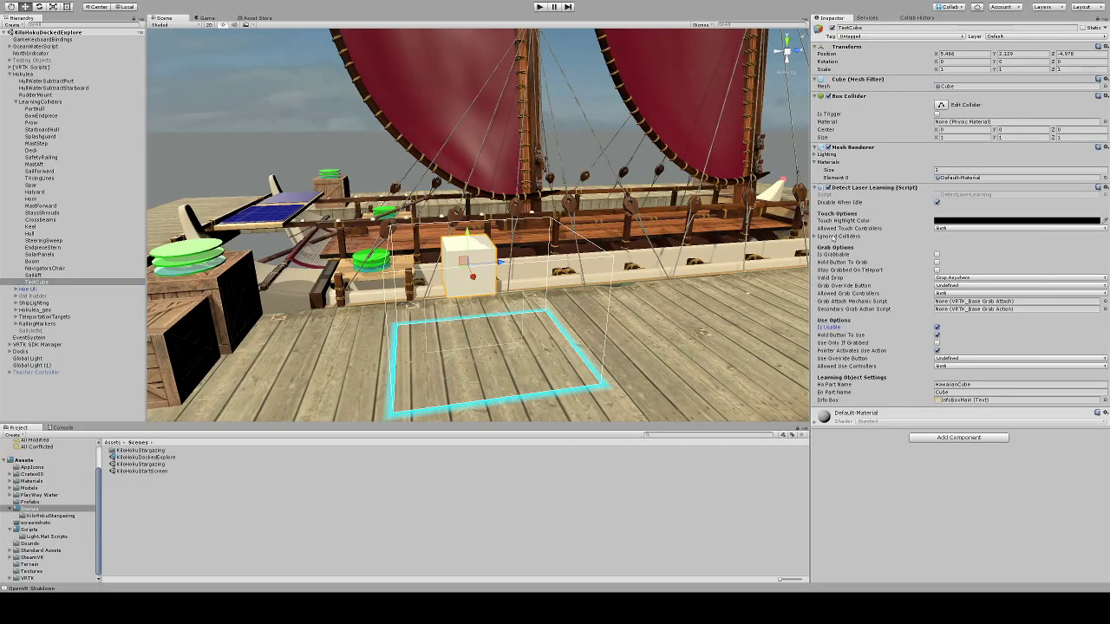
click(816, 236)
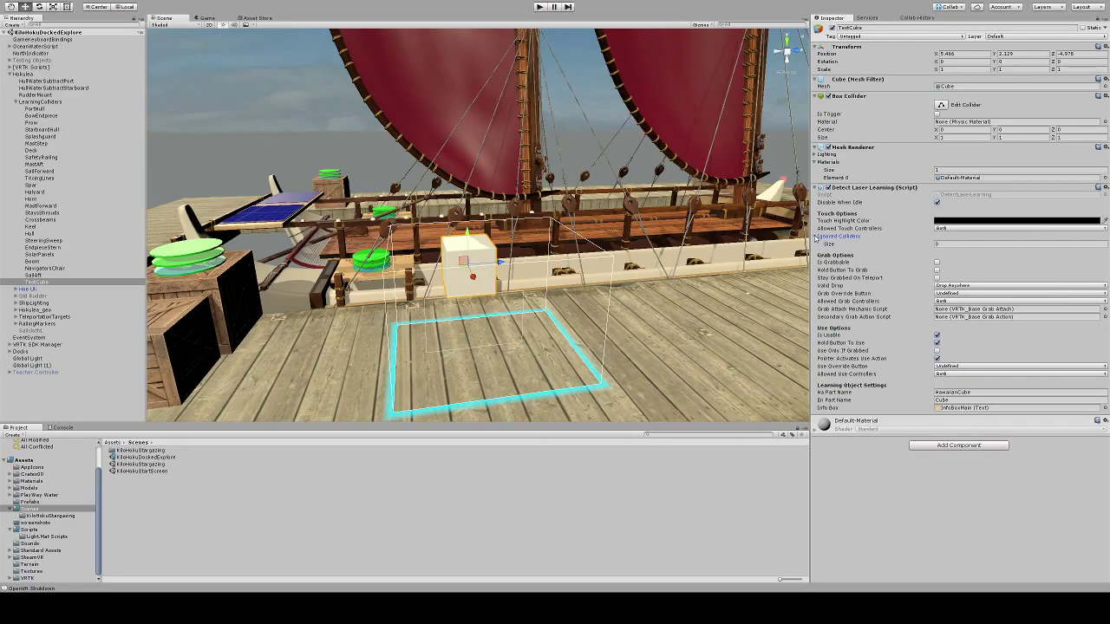
click(816, 236)
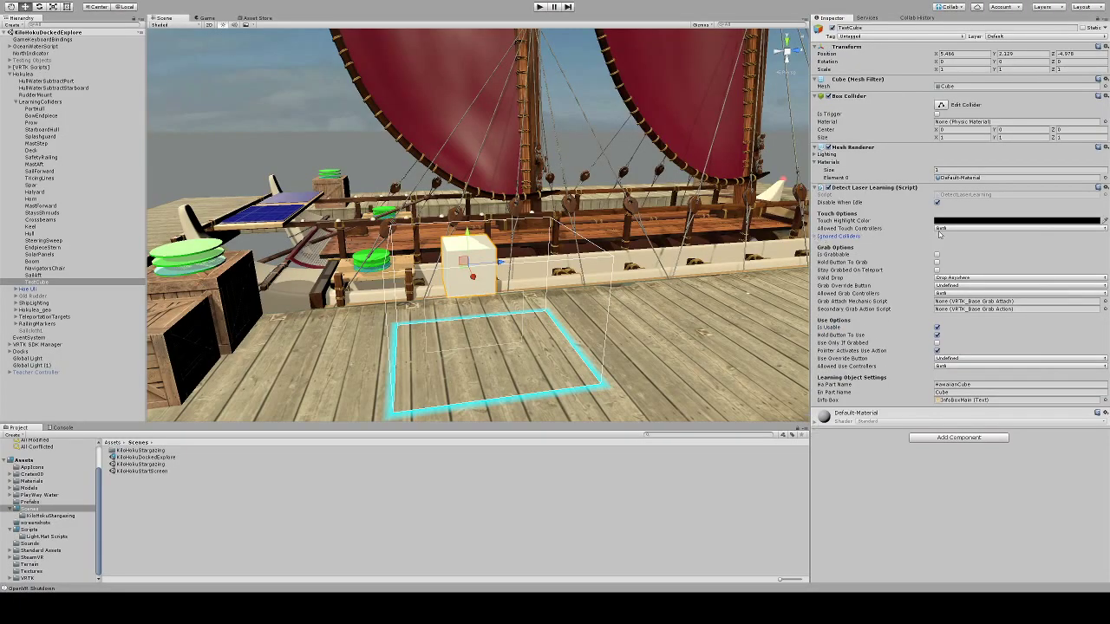
click(895, 226)
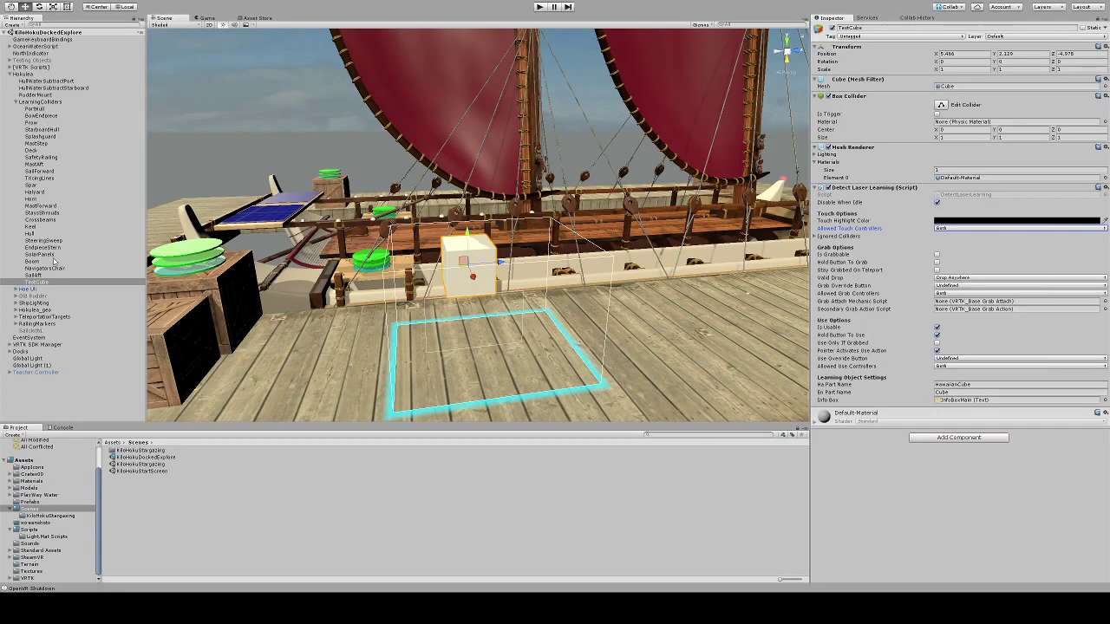
Check the layer assigned to TestCube among Hokulea's LearningColliders, selecting neighbouring colliders for comparison.
click(39, 109)
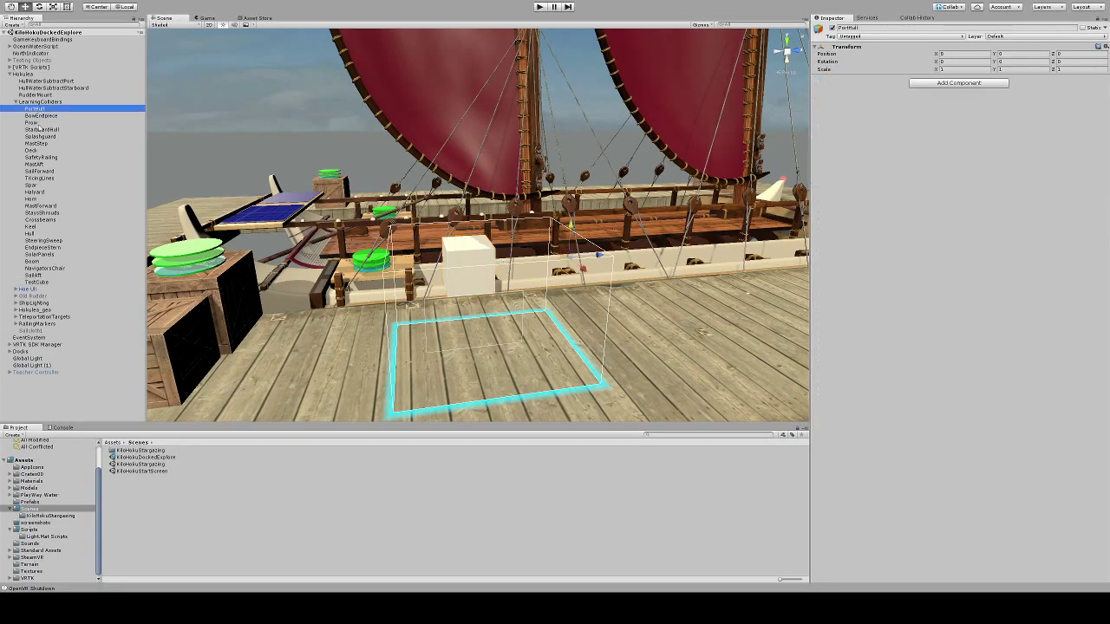
shift+click(48, 275)
click(38, 282)
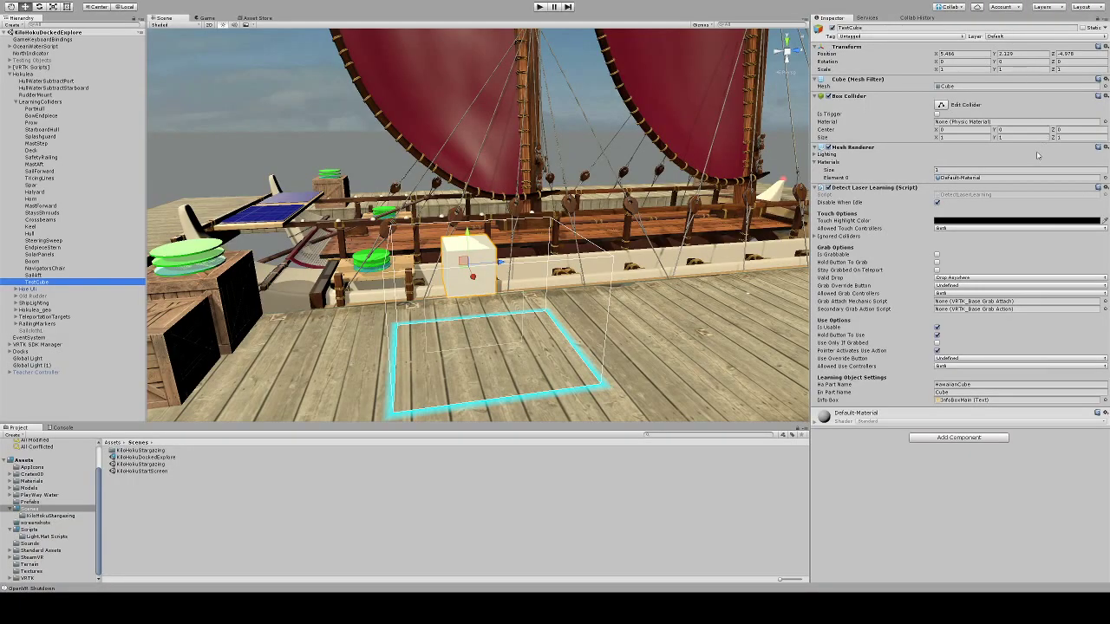
click(994, 37)
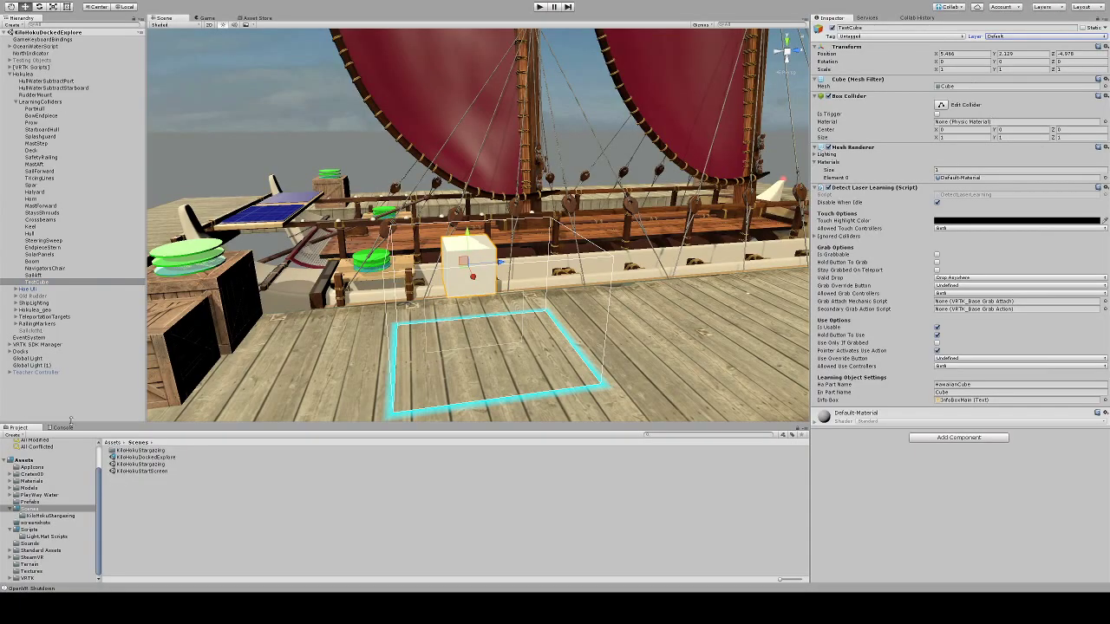
Examine the left and right controller objects in the SteamVR camera rig under VRTK SDK Manager.
click(10, 345)
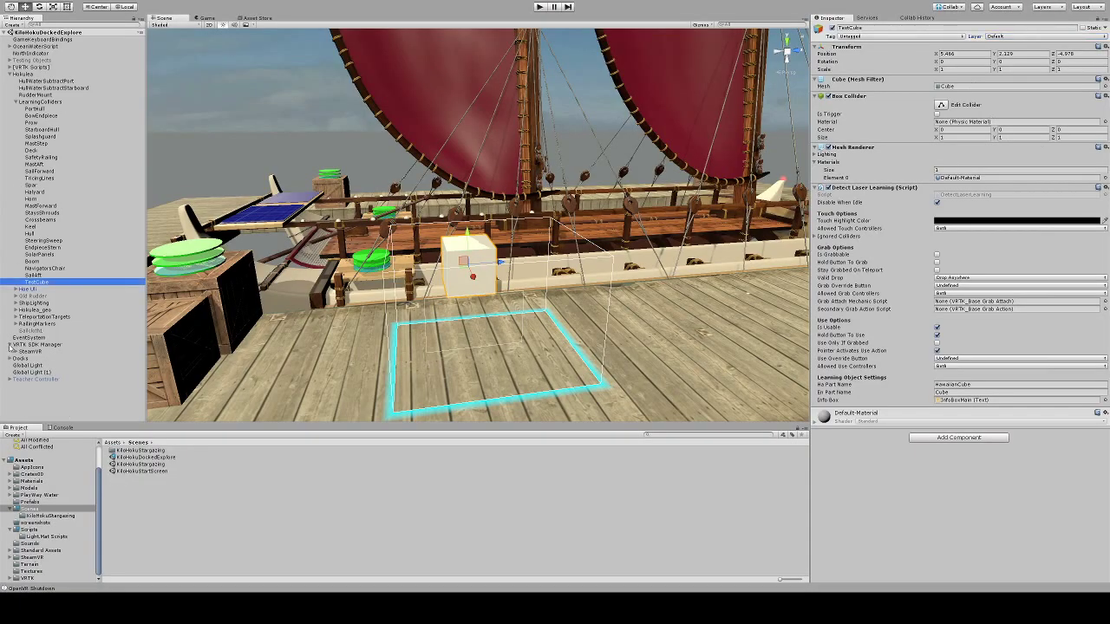
click(16, 352)
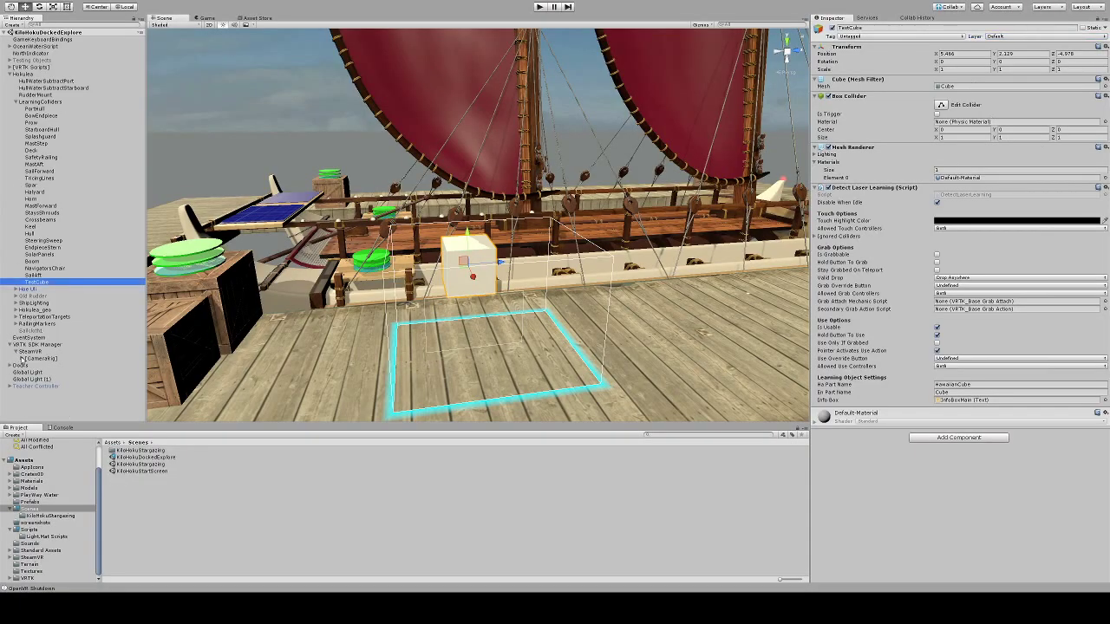
click(23, 358)
click(27, 372)
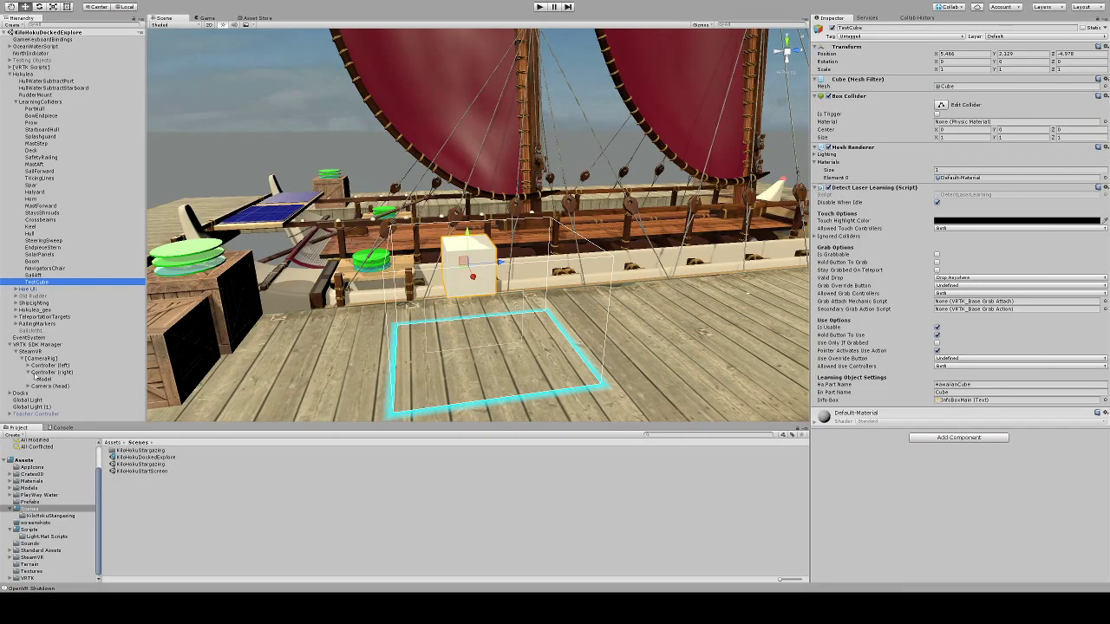
click(38, 373)
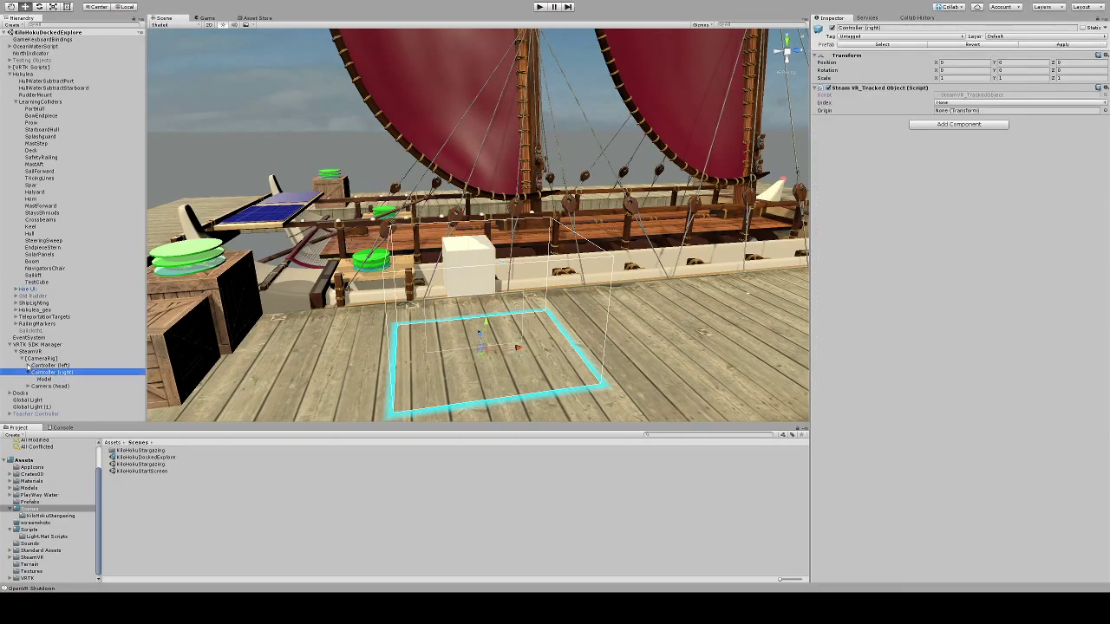
click(28, 365)
Examine RightController's pointer, straight pointer renderer and custom raycast settings under VRTK Scripts, especially Layers To Ignore.
click(10, 67)
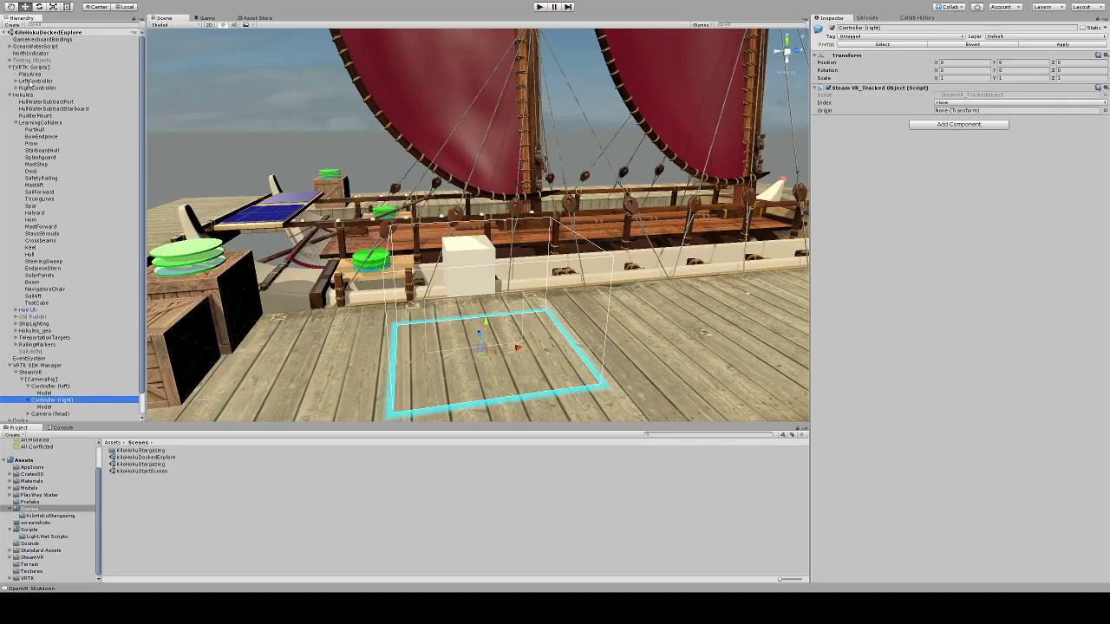
click(32, 81)
click(16, 94)
click(31, 96)
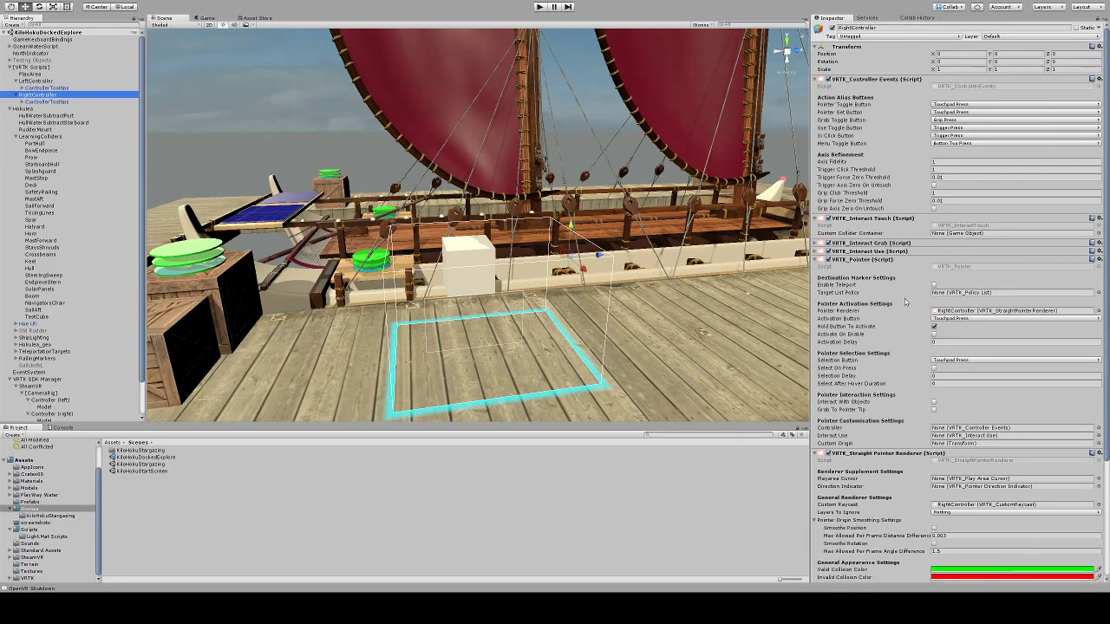
scroll(923, 317, down, 4)
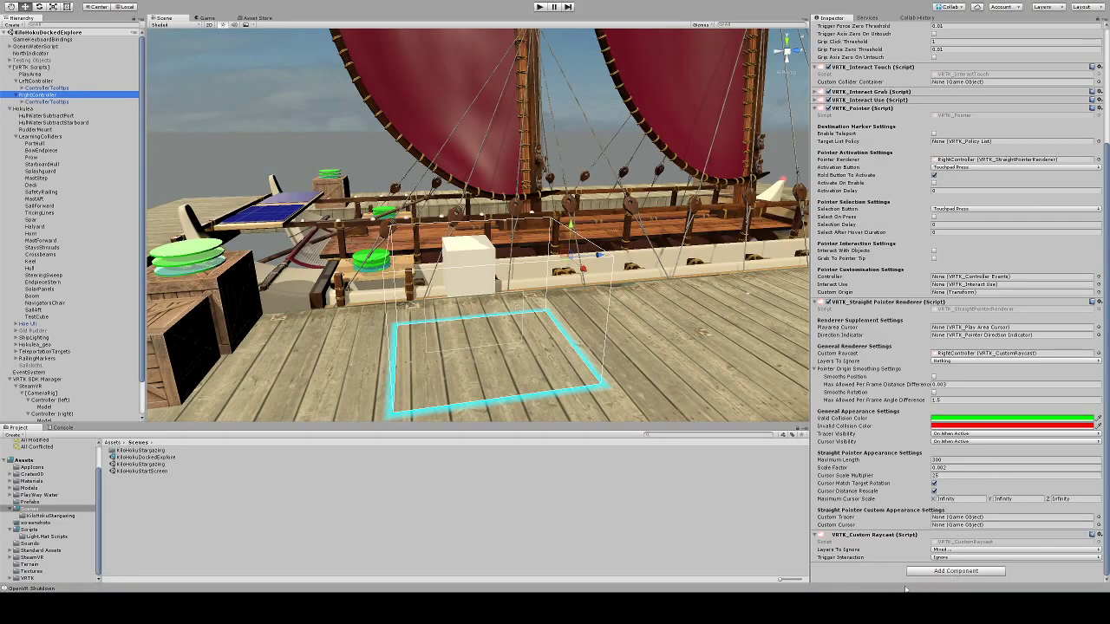
click(861, 550)
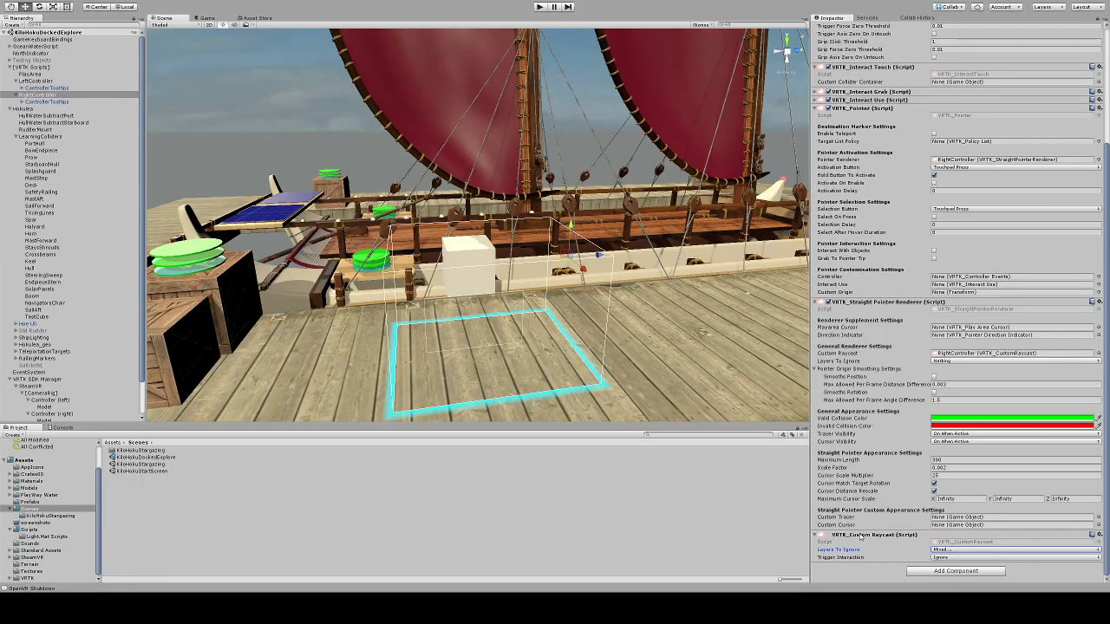
Test the docked scene in play mode, checking the console messages and TestCube's Detect Laser Learning component, and stop the run.
click(539, 6)
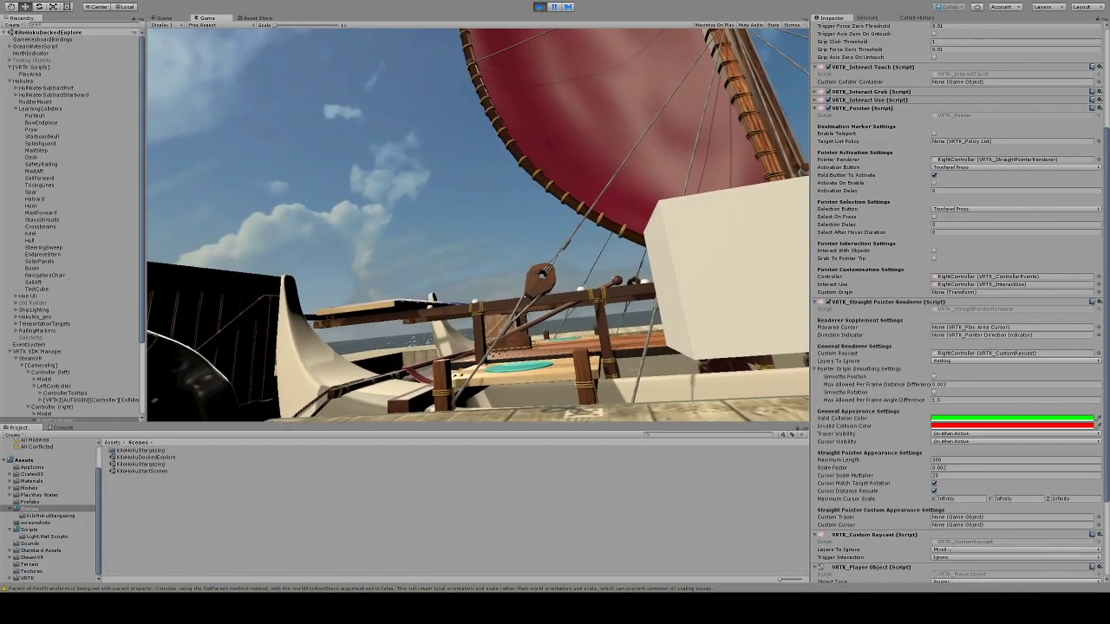
click(61, 427)
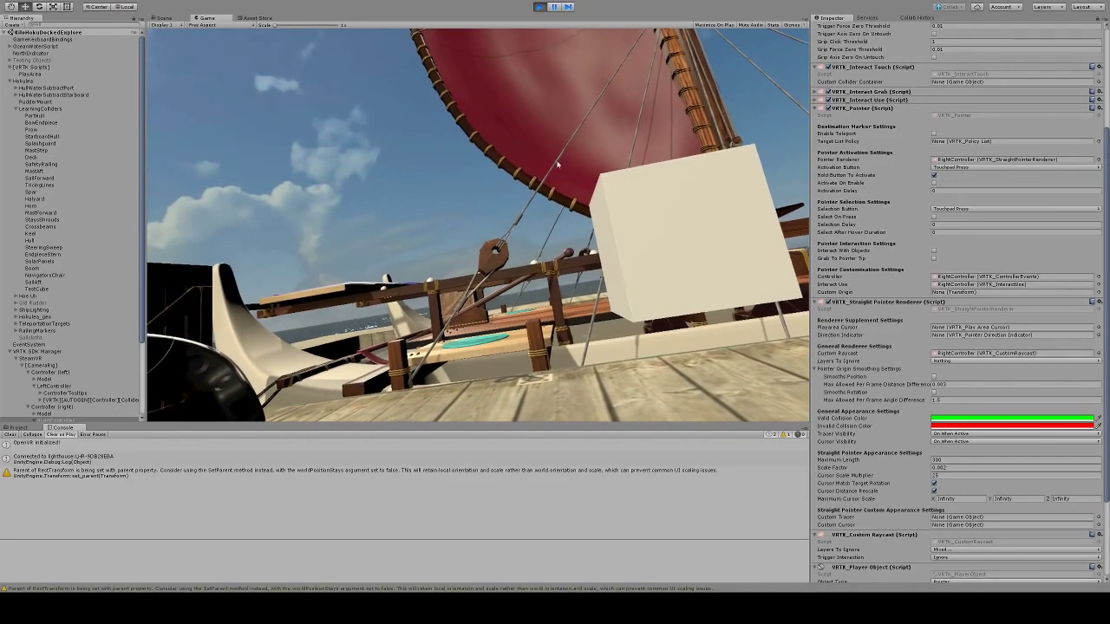
click(36, 288)
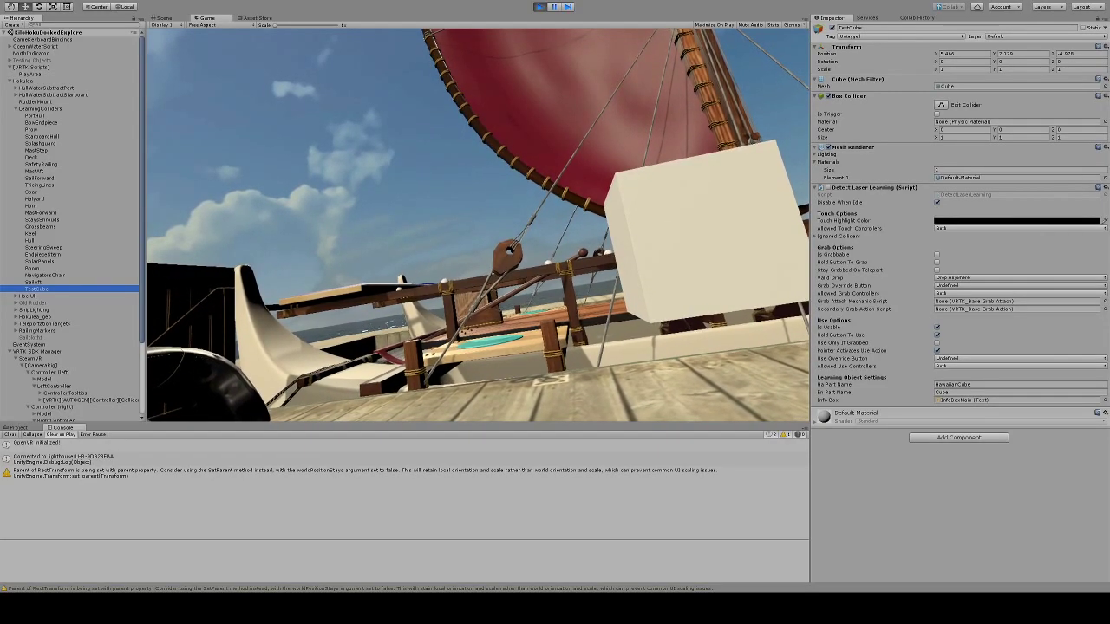
click(537, 6)
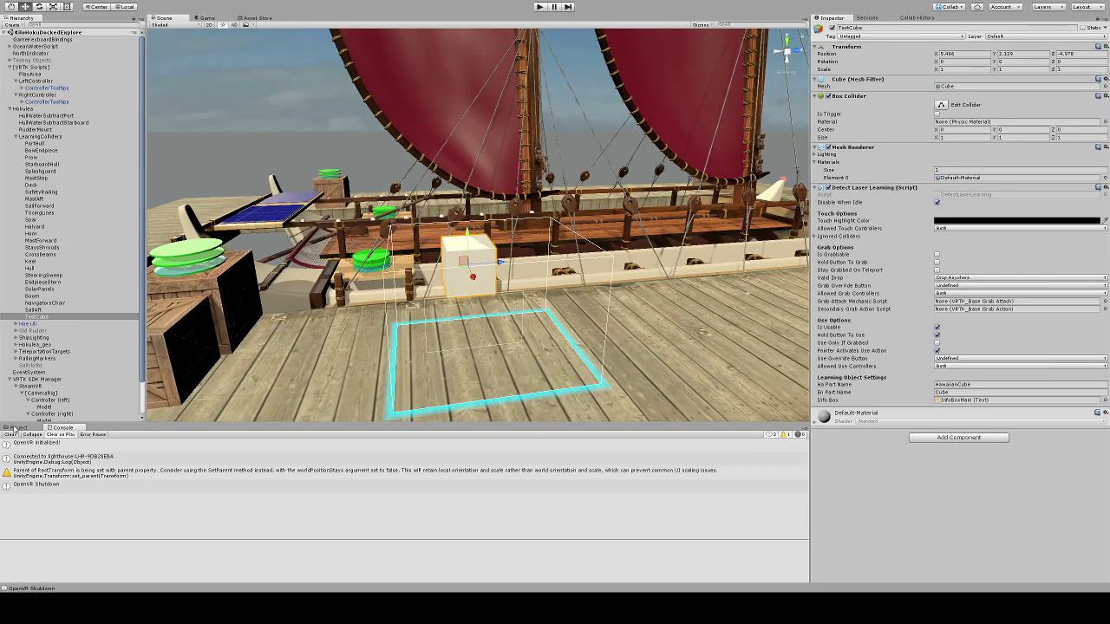
Open the KiloHokuStargazing scene from the Scenes folder.
click(16, 428)
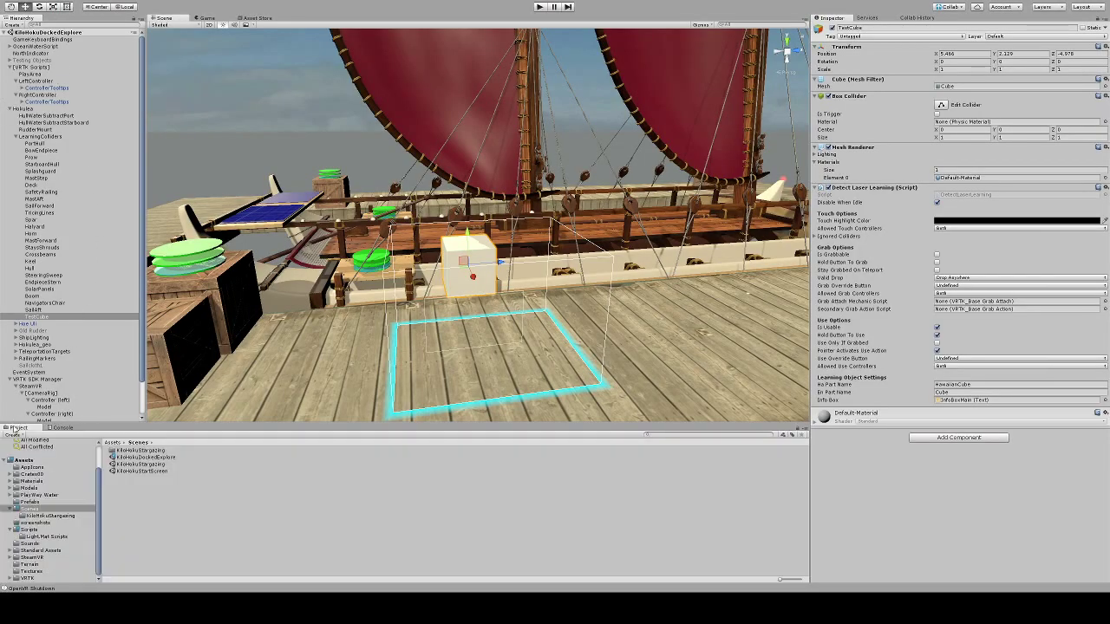
click(140, 465)
double_click(140, 465)
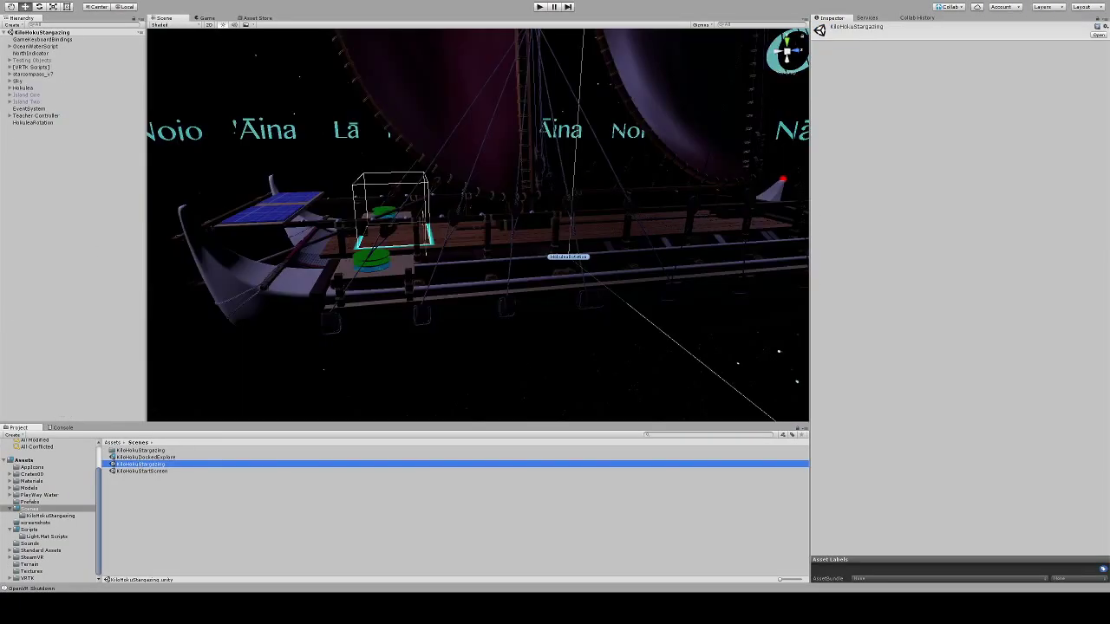
Examine OrionTarget's layer, box colliders, Rigidbody and Detect Laser settings under daSkySphereContainer.
click(9, 81)
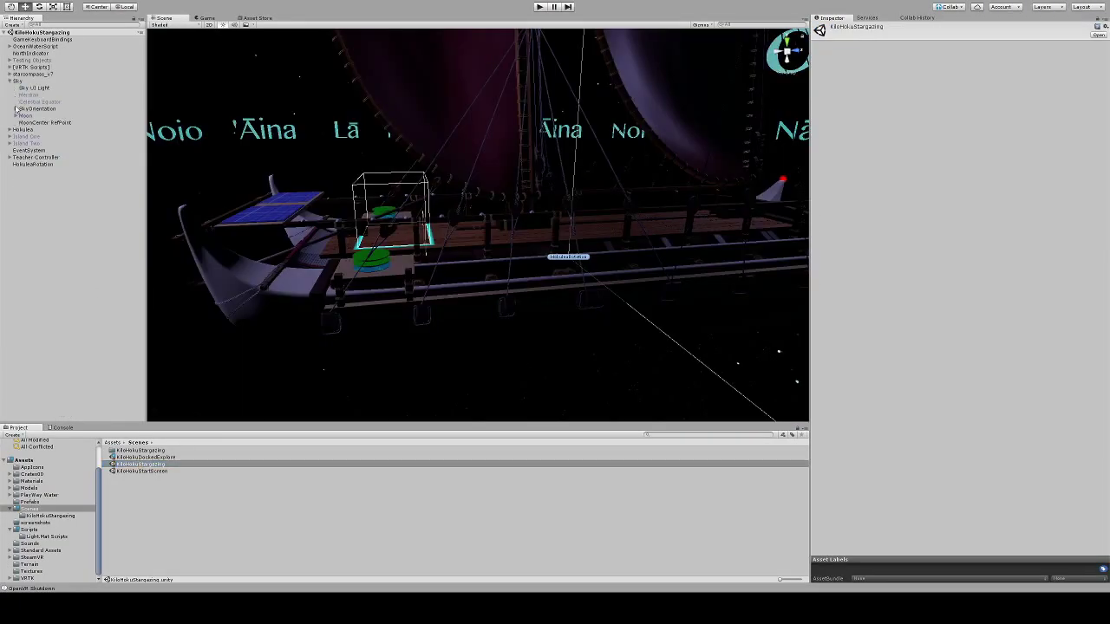
click(14, 108)
click(21, 115)
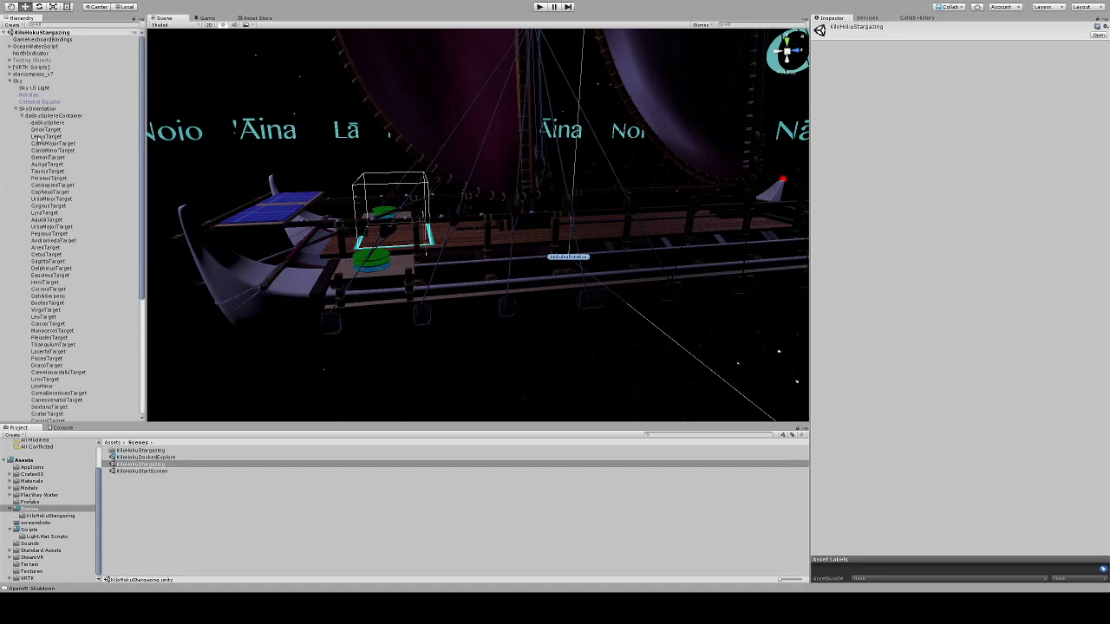
click(40, 129)
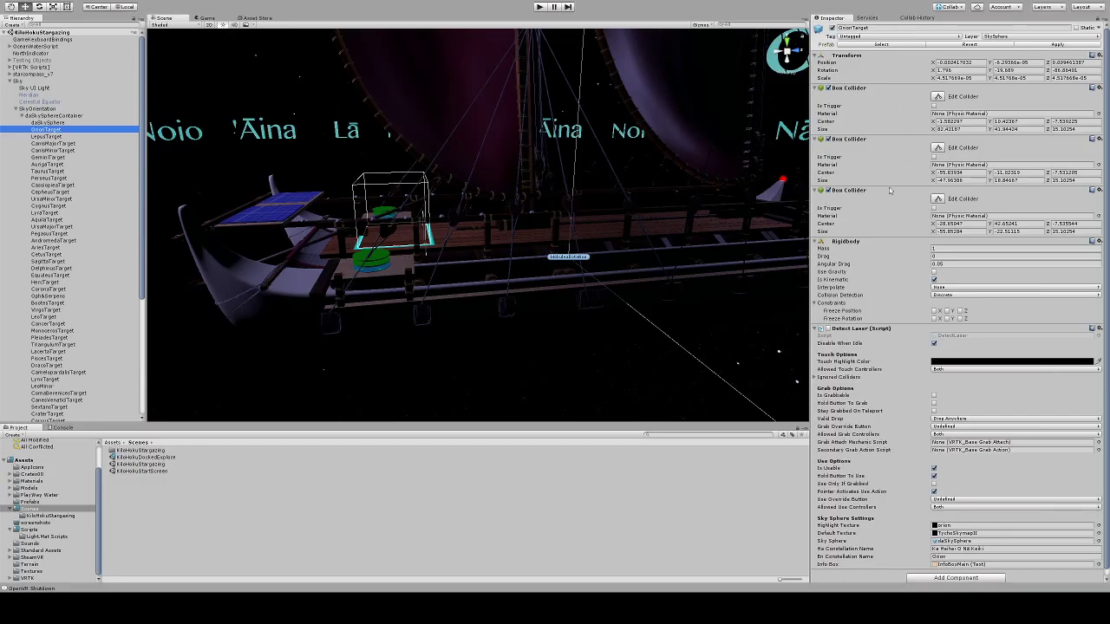
scroll(888, 343, down, 1)
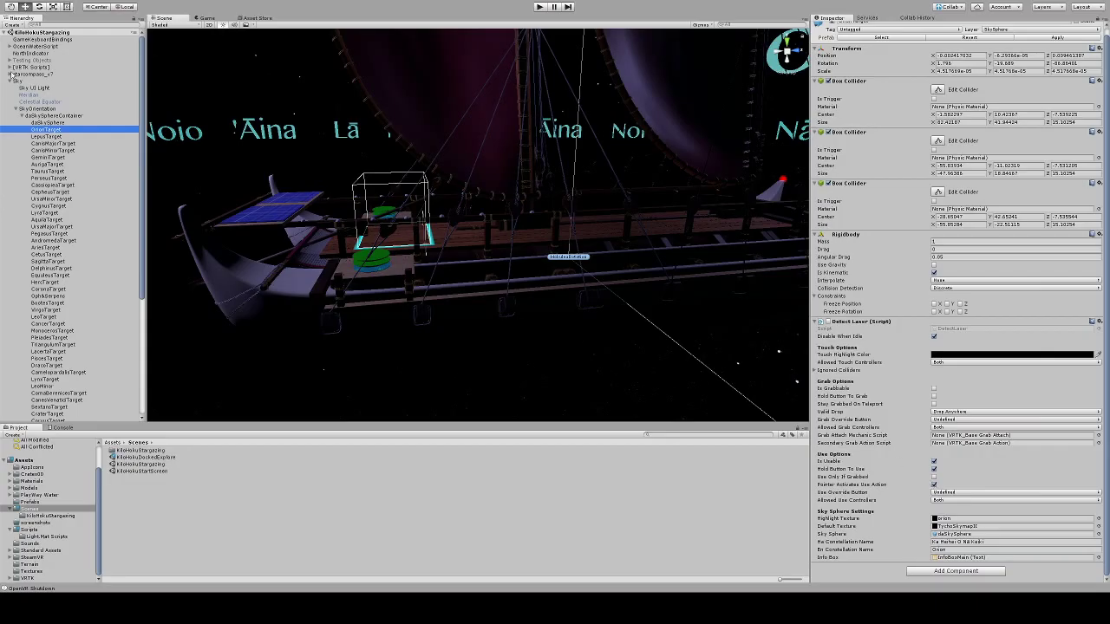
Review the stargazing scene's RightController components, including Interact Use, pointer and raycast settings, and locate the RightControllerEvents script in the project.
click(9, 66)
click(15, 88)
click(22, 94)
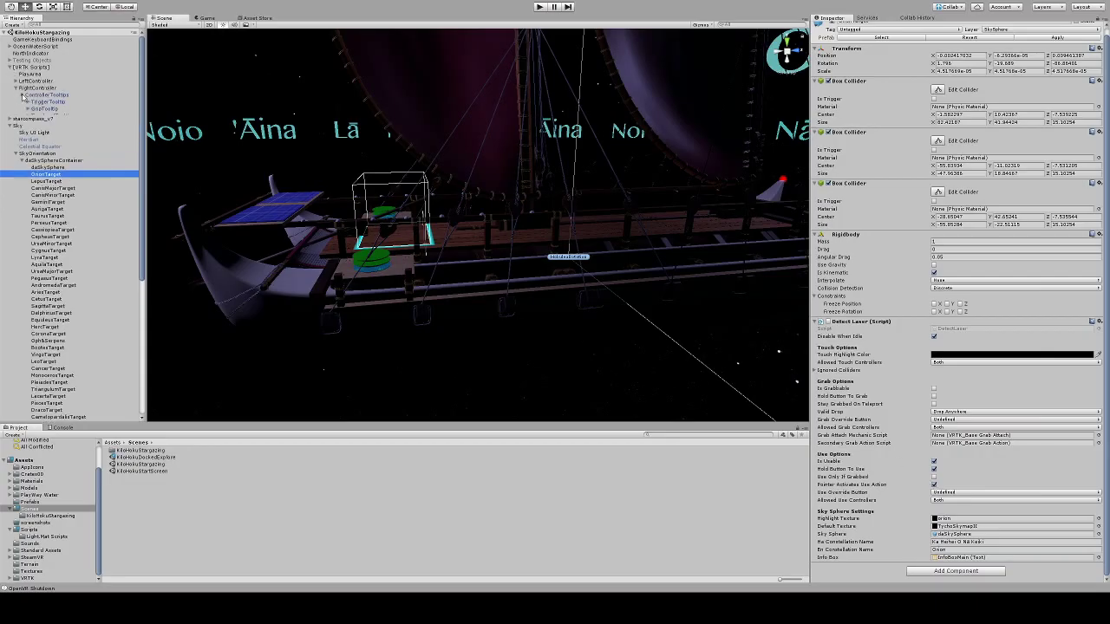
click(37, 88)
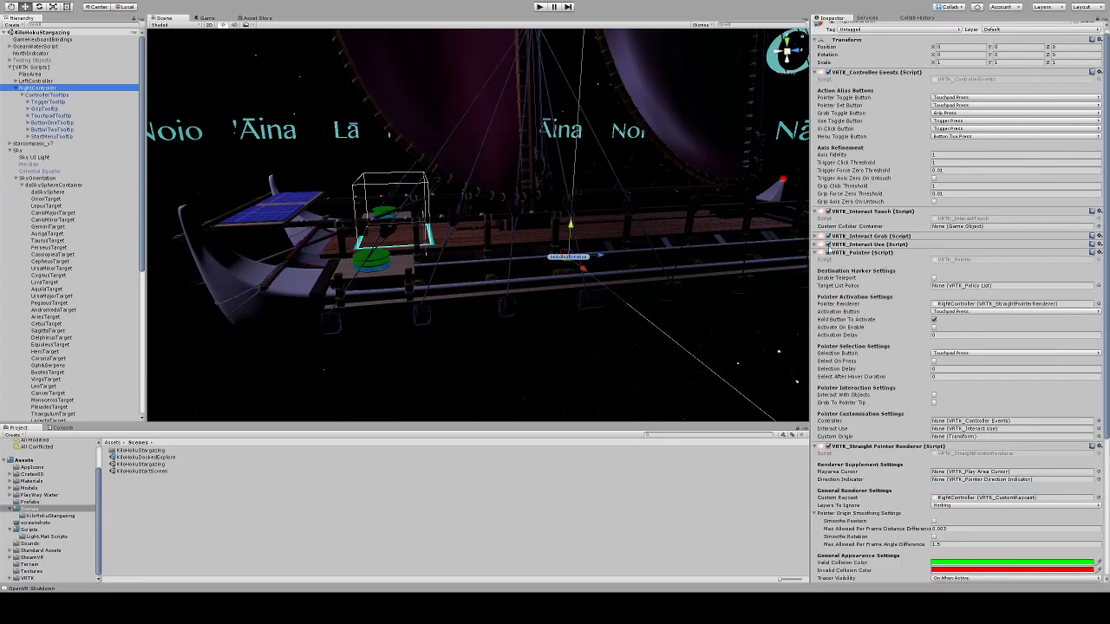
click(816, 245)
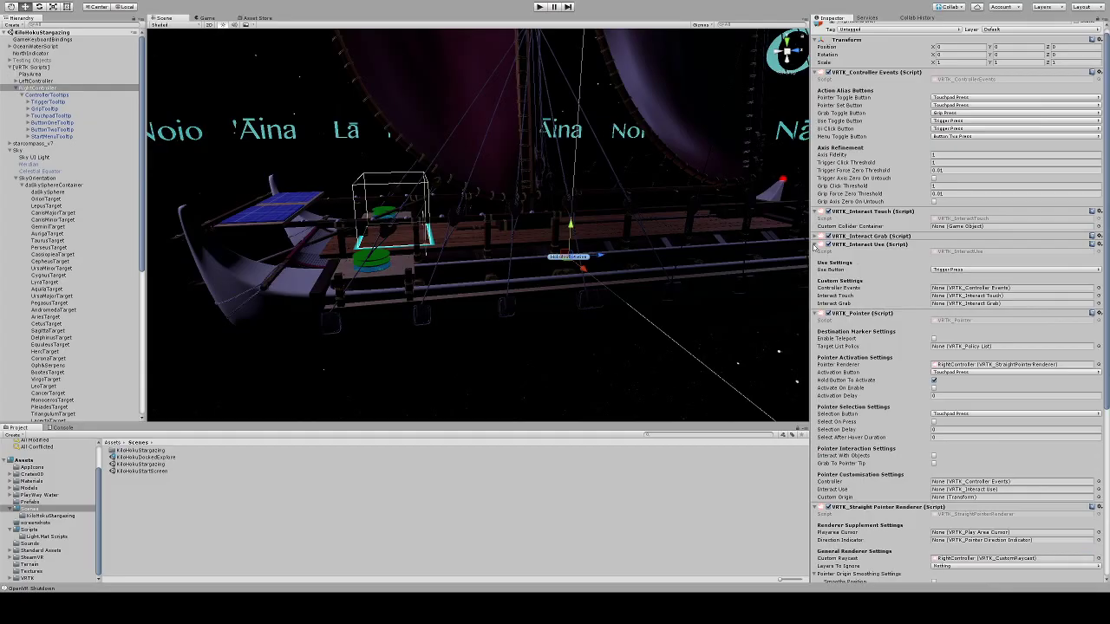
click(816, 245)
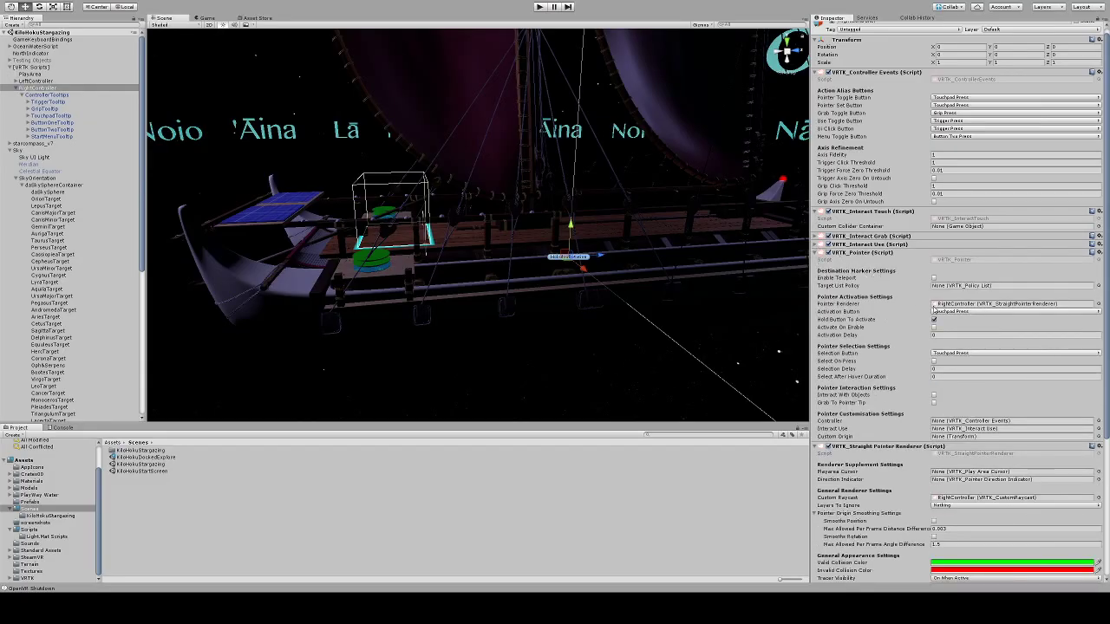
scroll(884, 325, down, 4)
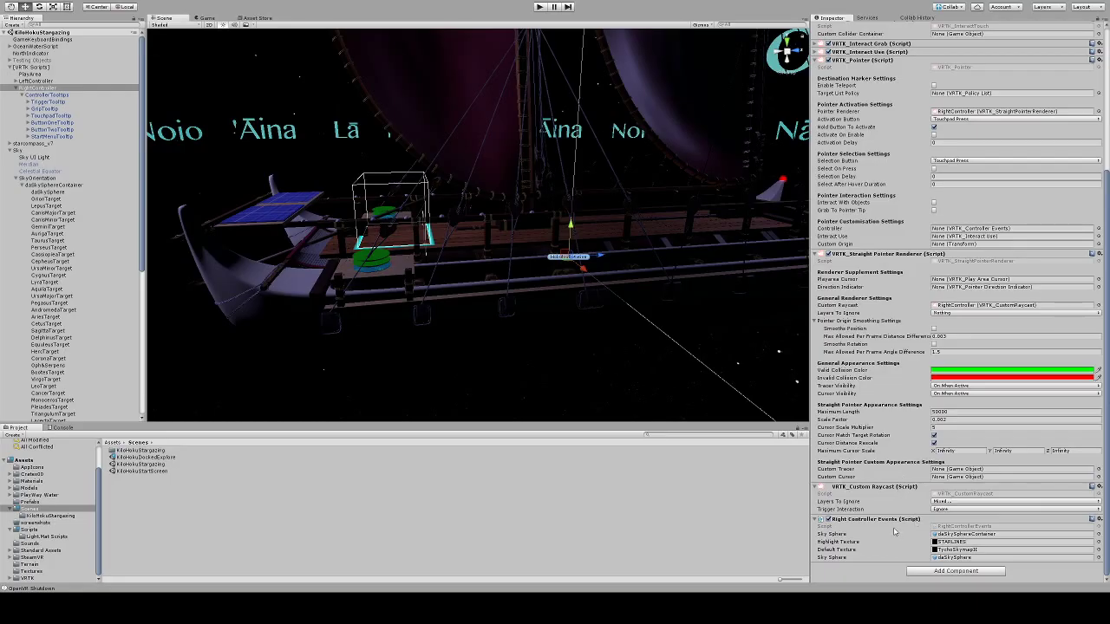
click(956, 526)
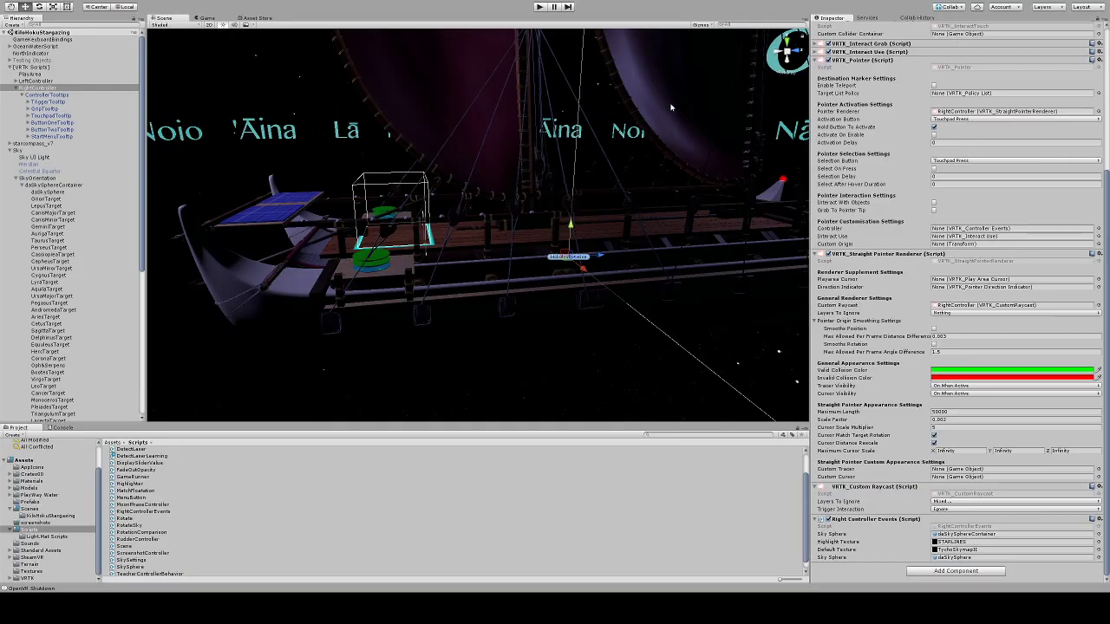
Run the stargazing scene in play mode to observe its laser behaviour, and stop the run.
click(539, 7)
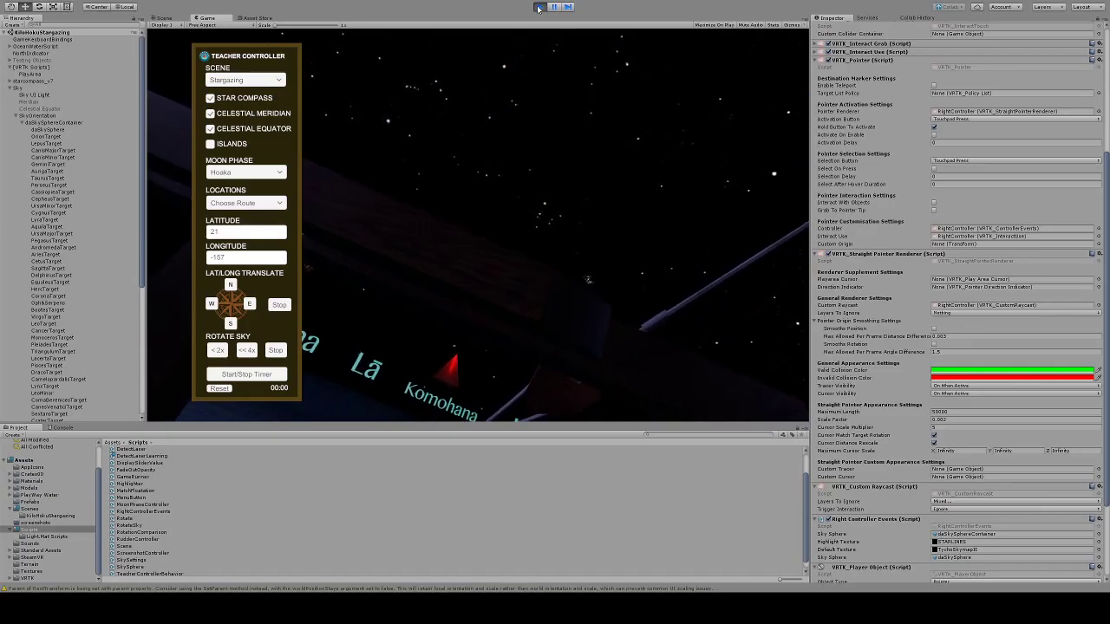
click(538, 7)
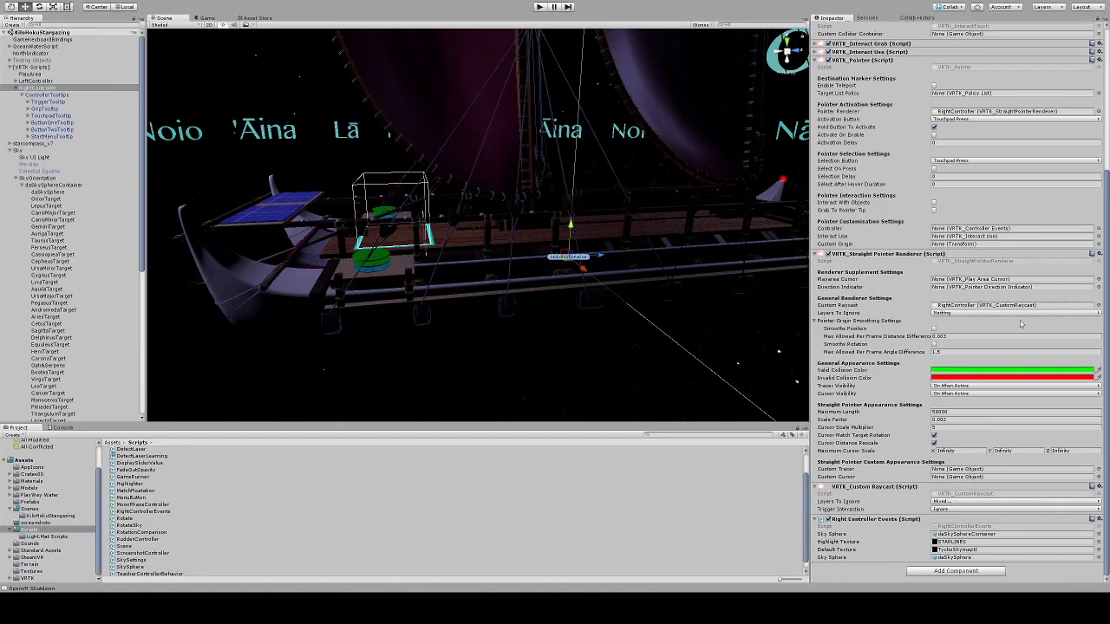
Recheck RightController's interaction scripts and compare them with OrionTarget's collider, Rigidbody and Detect Laser options.
scroll(887, 325, up, 3)
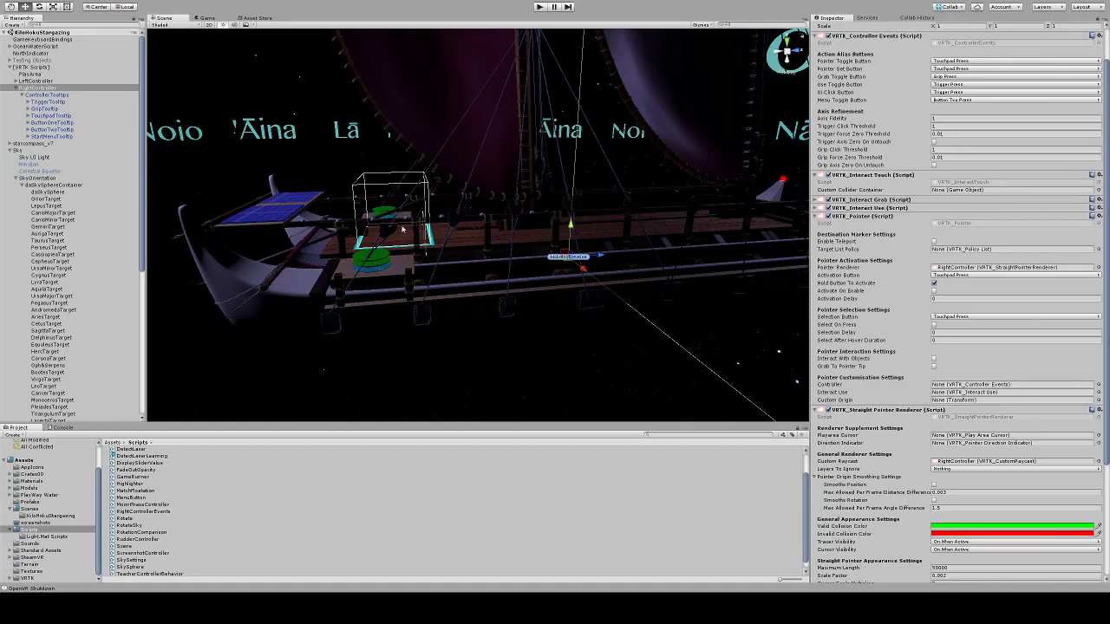
click(67, 199)
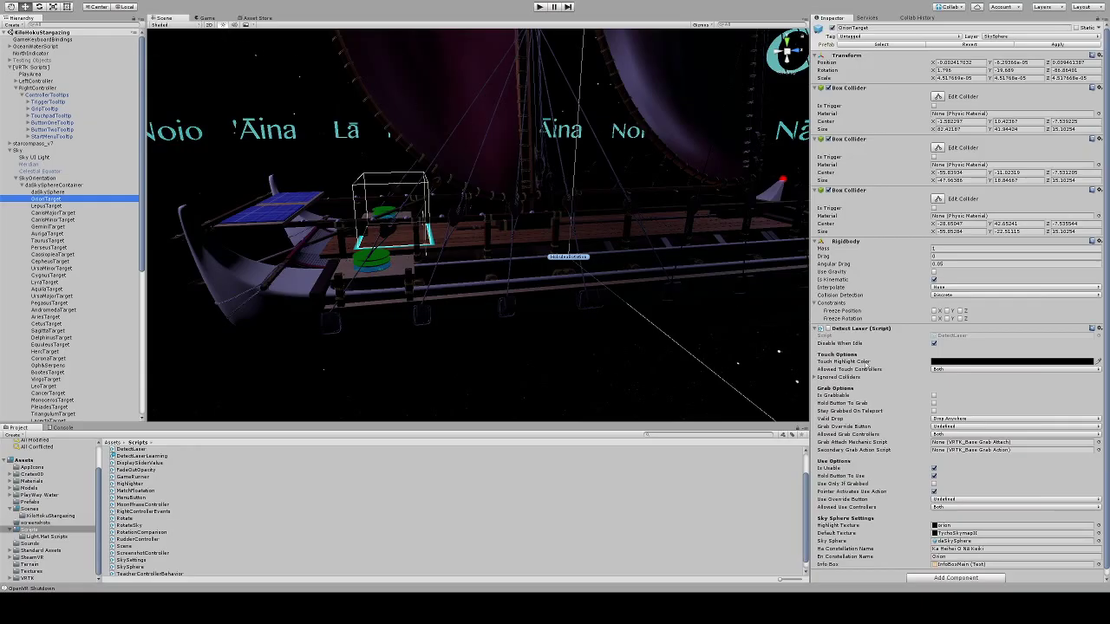
scroll(877, 370, down, 1)
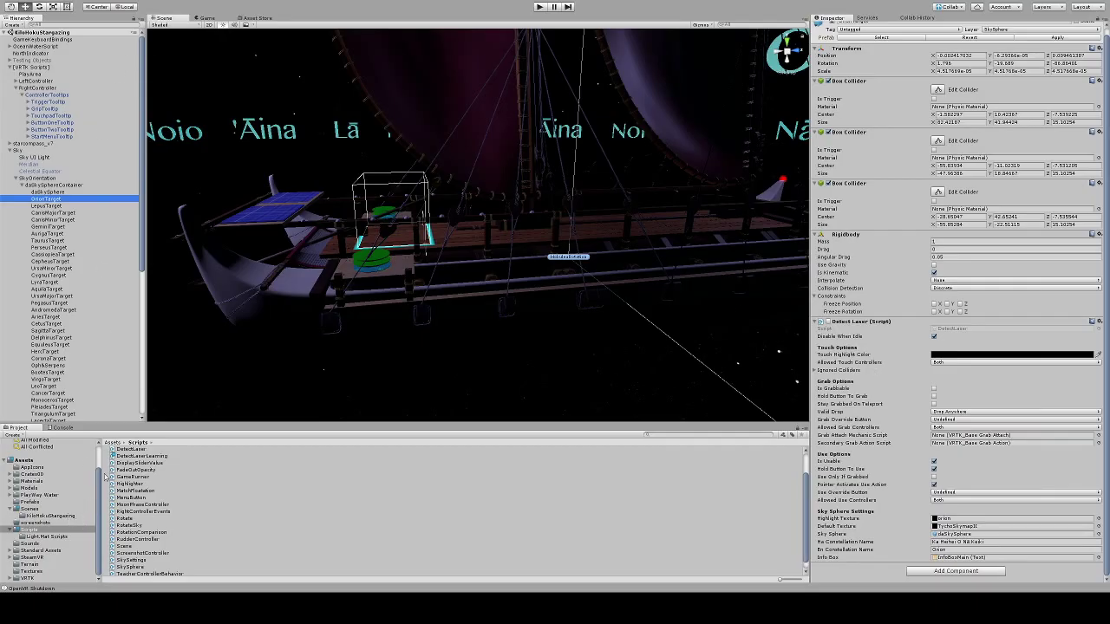
Reopen the KiloHokuDockedExplore scene from the Scenes folder and expand the Hokulea object's children.
click(64, 510)
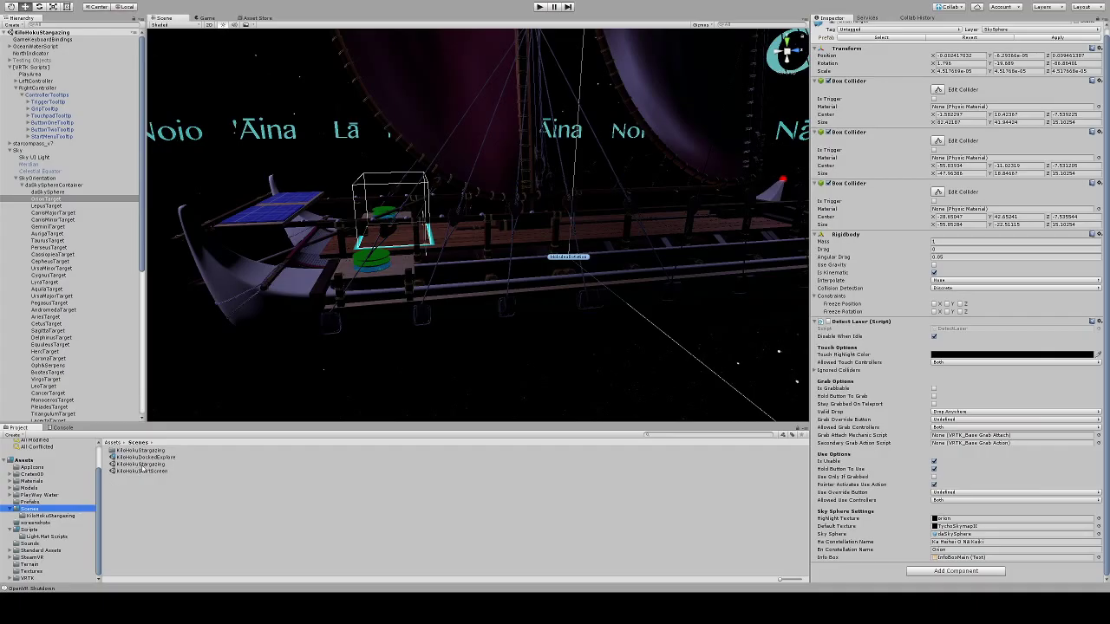
click(154, 458)
double_click(155, 458)
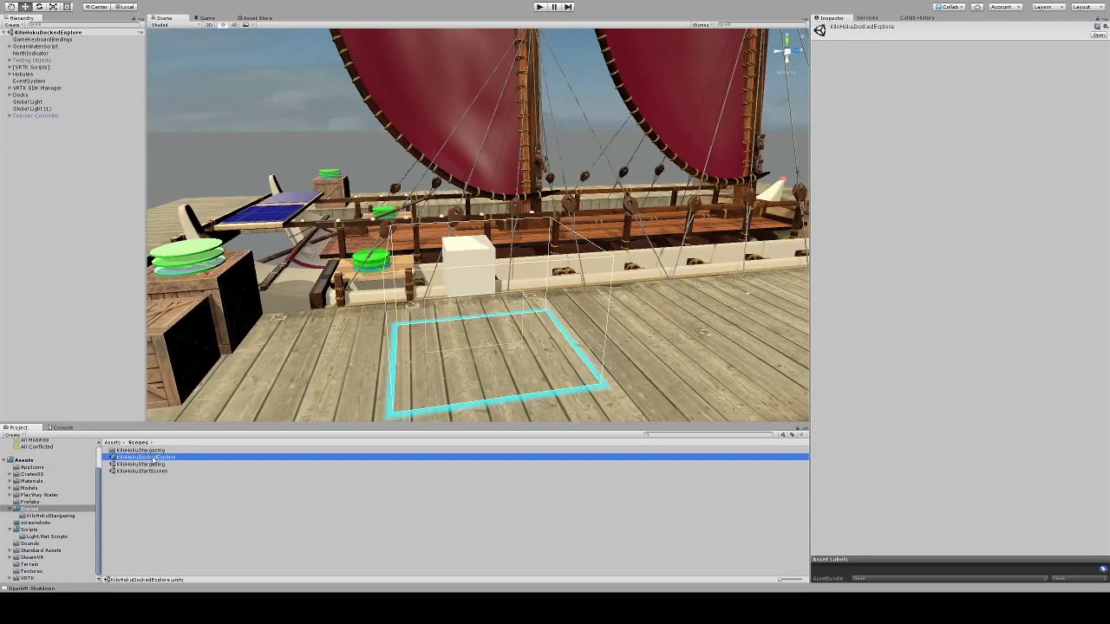
click(10, 74)
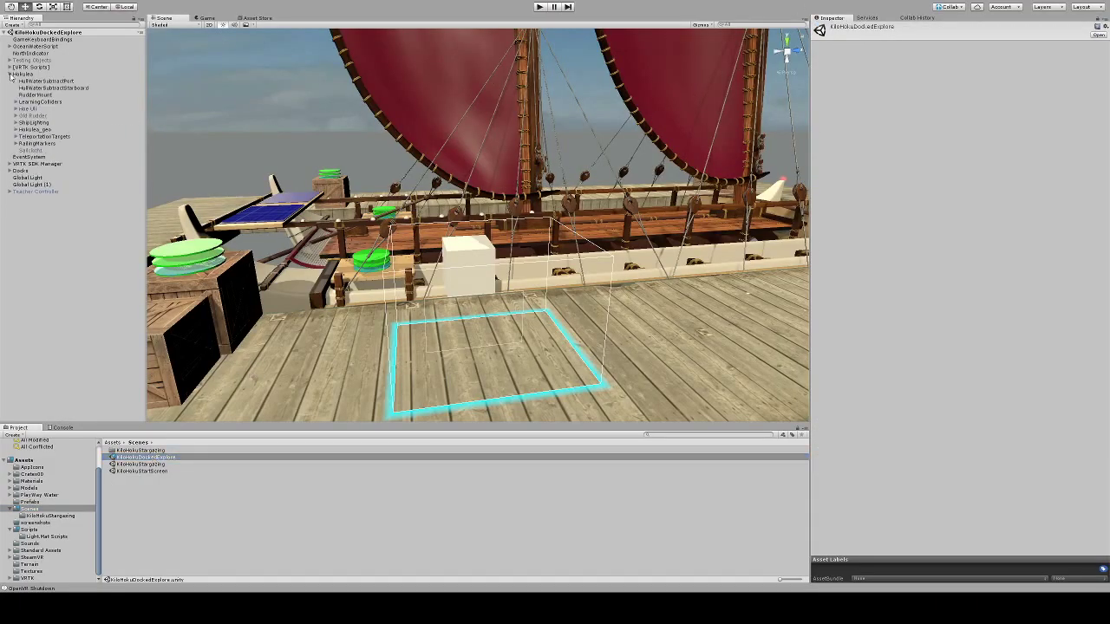
Assign TestCube to the SkySphere layer and test the docked scene in play mode, stopping the run when done.
click(471, 258)
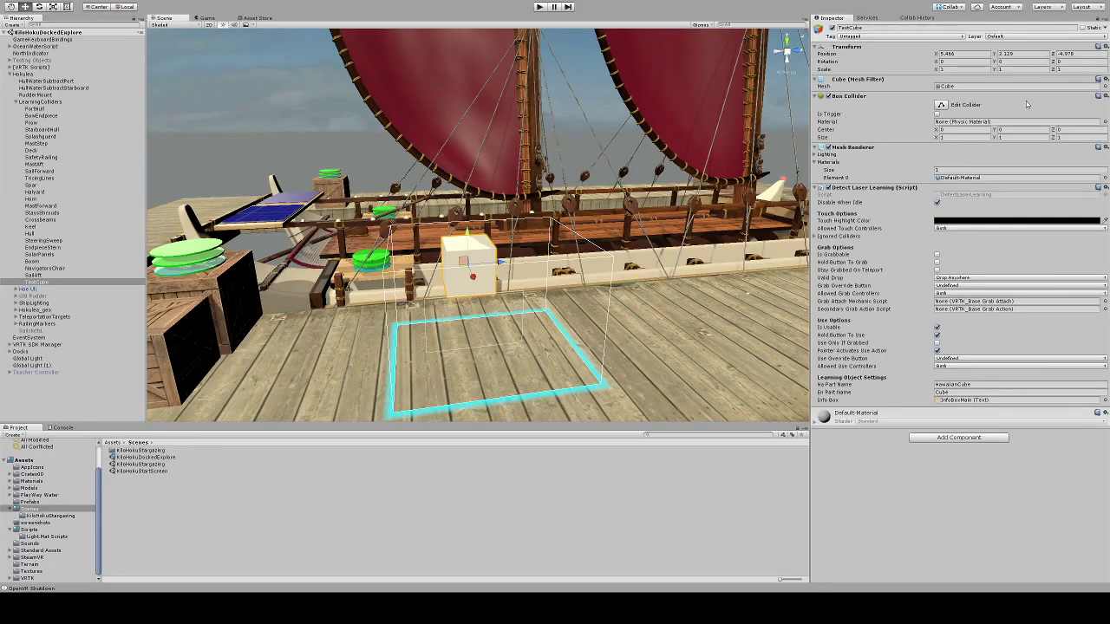
click(1027, 141)
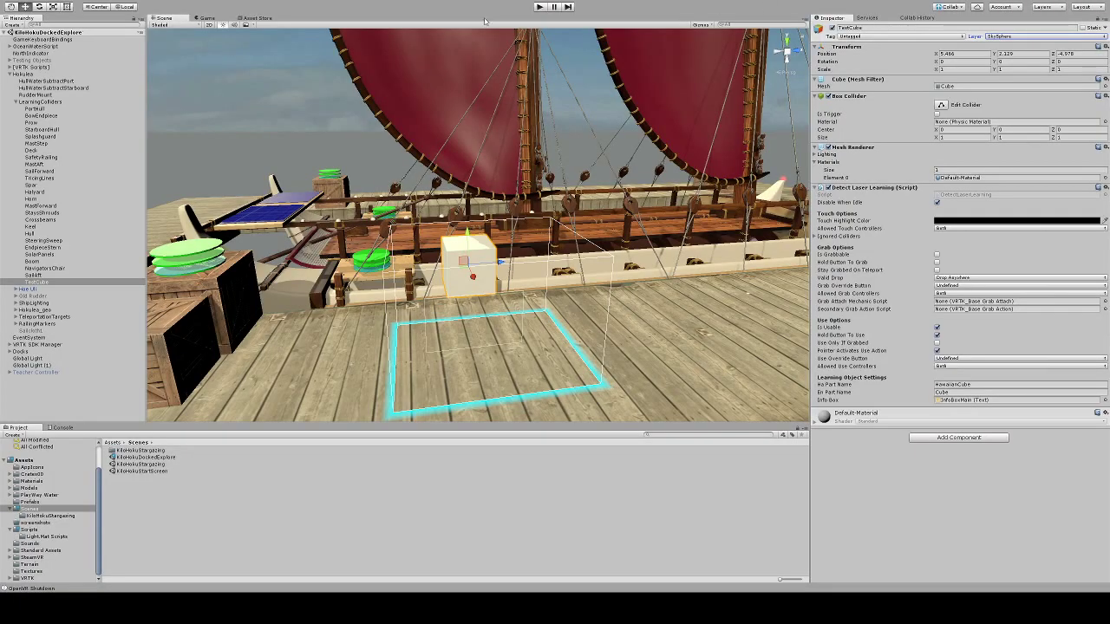
click(538, 7)
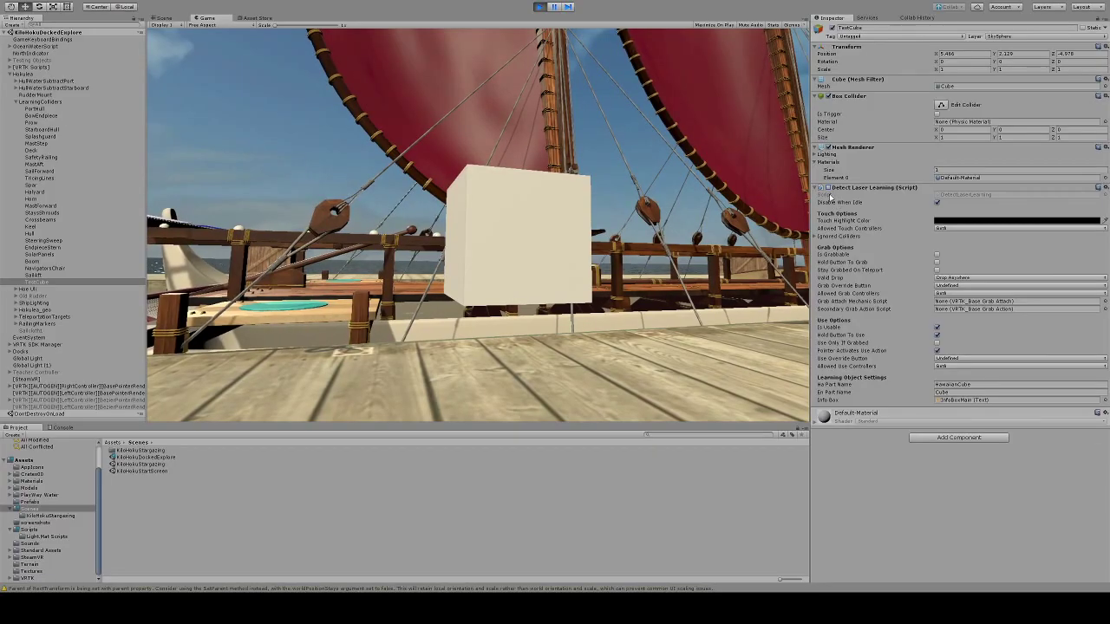
click(544, 7)
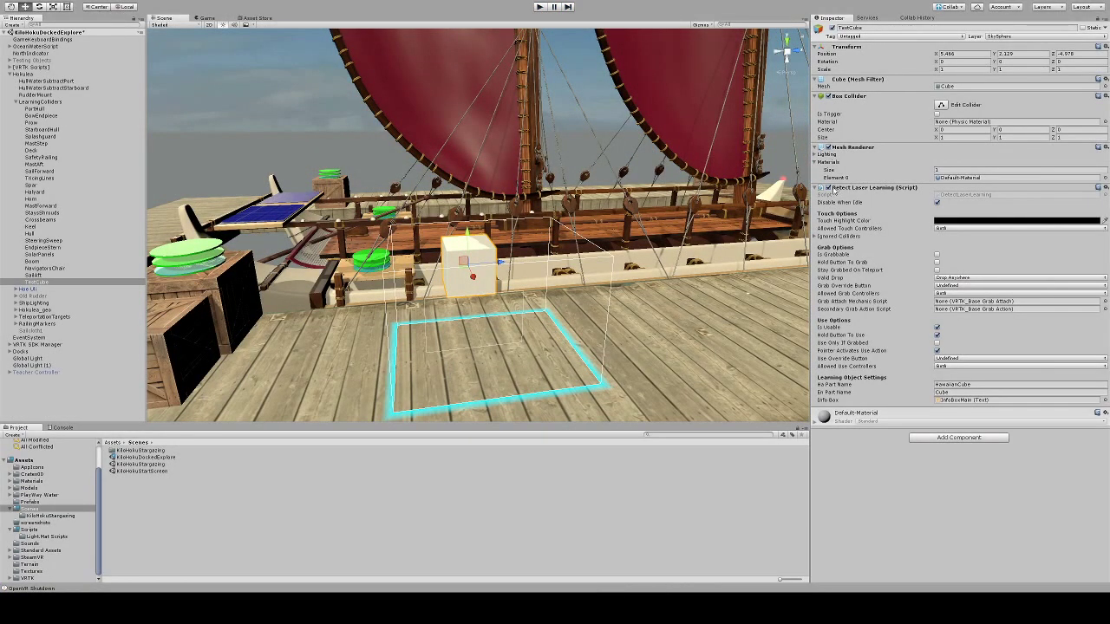
Rerun the docked scene, inspect TestCube in the Scene view during play, and stop the run.
click(539, 6)
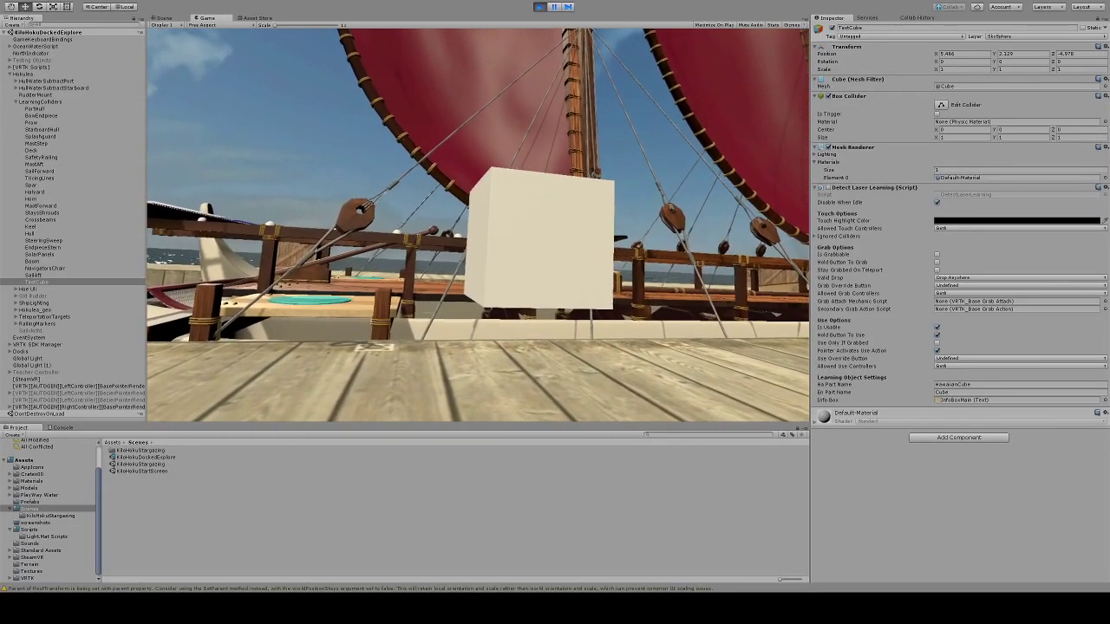
click(163, 18)
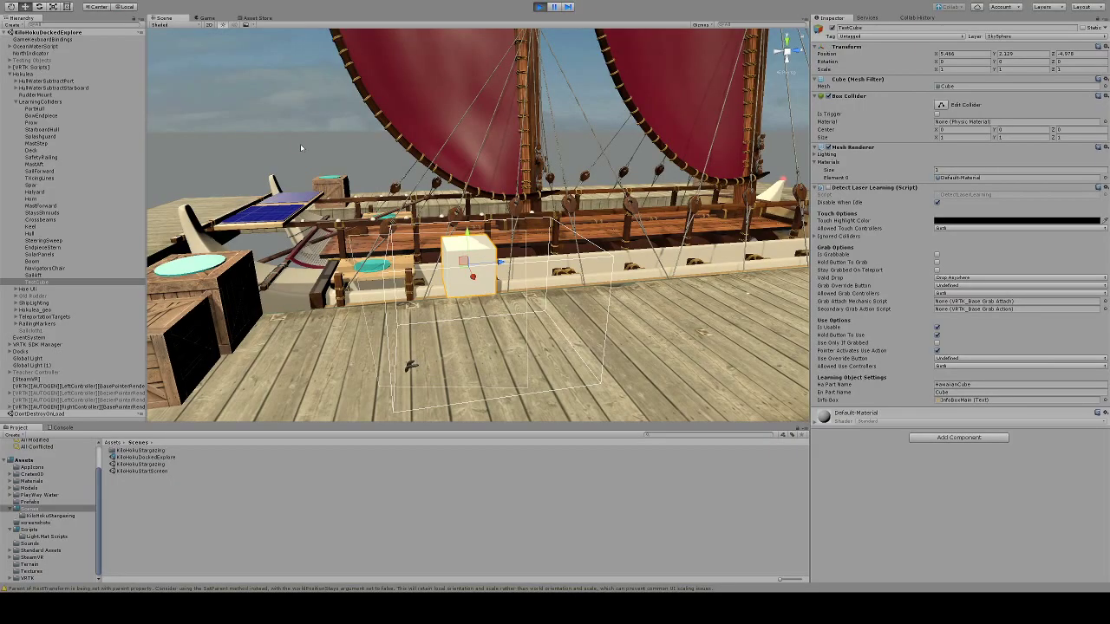
click(538, 7)
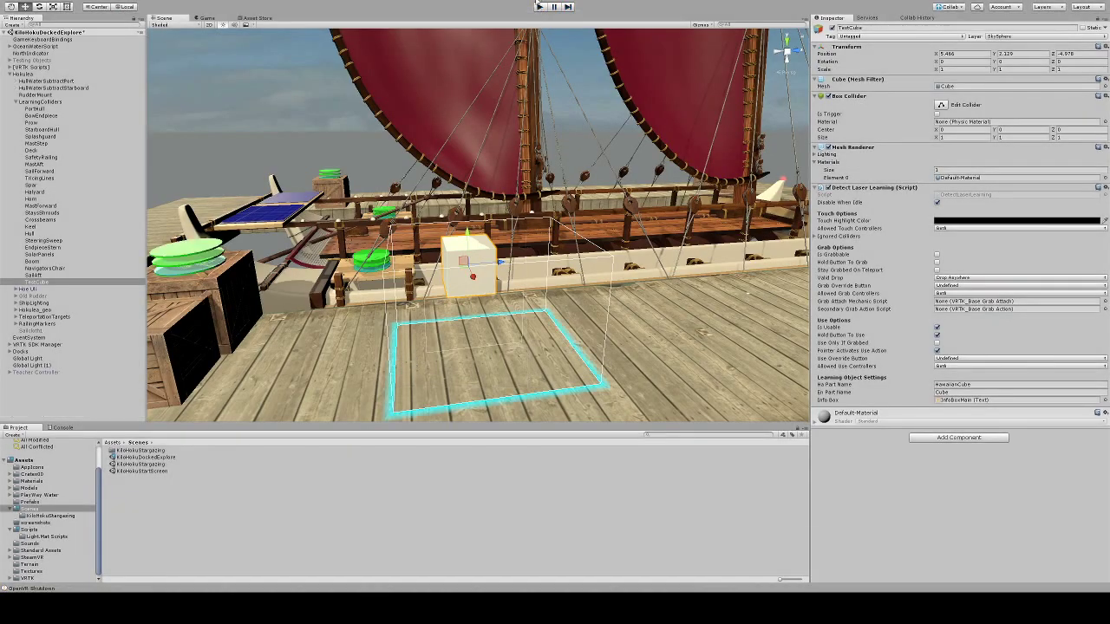
Move TestCube out of Hokulea's LearningColliders to the scene root, directly below Global Light (1).
scroll(475, 321, up, 3)
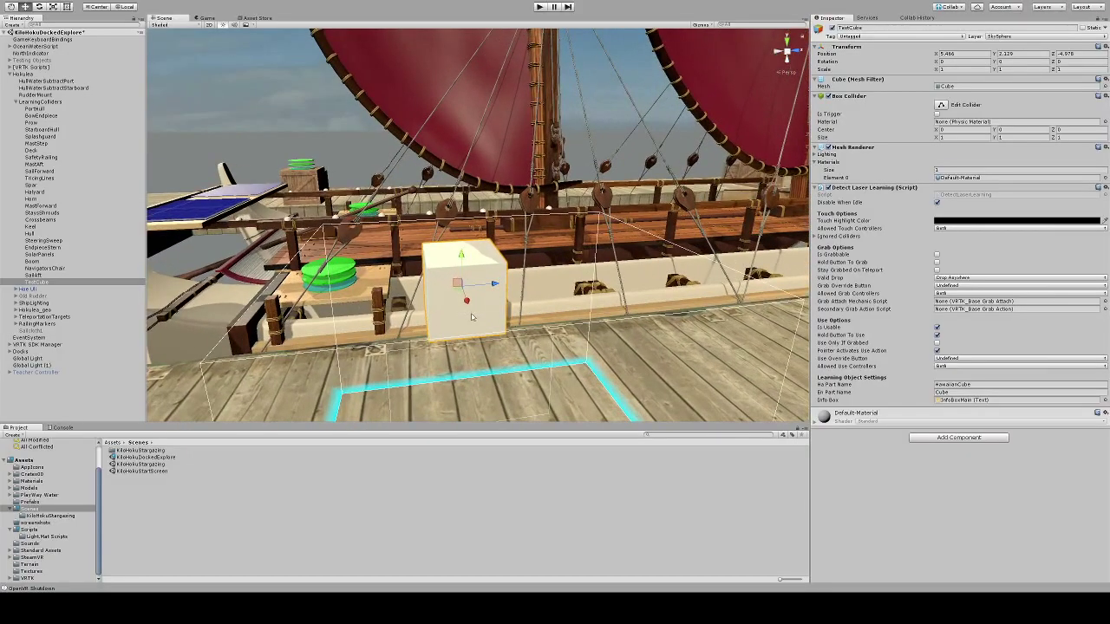
scroll(475, 321, down, 2)
scroll(475, 321, down, 2)
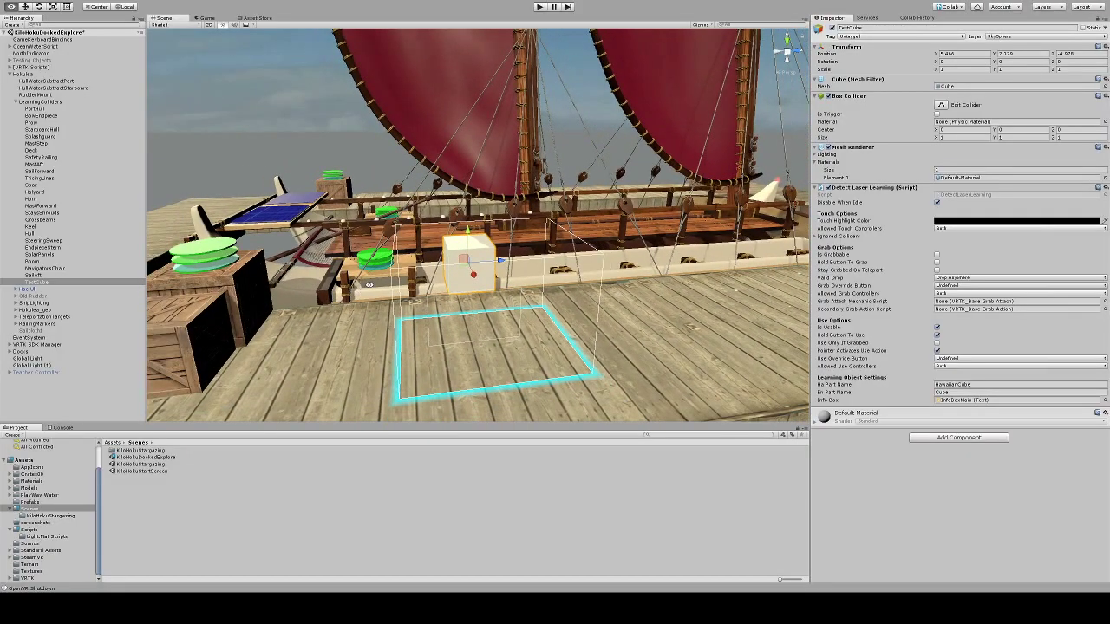
alt+drag(357, 293, 411, 300)
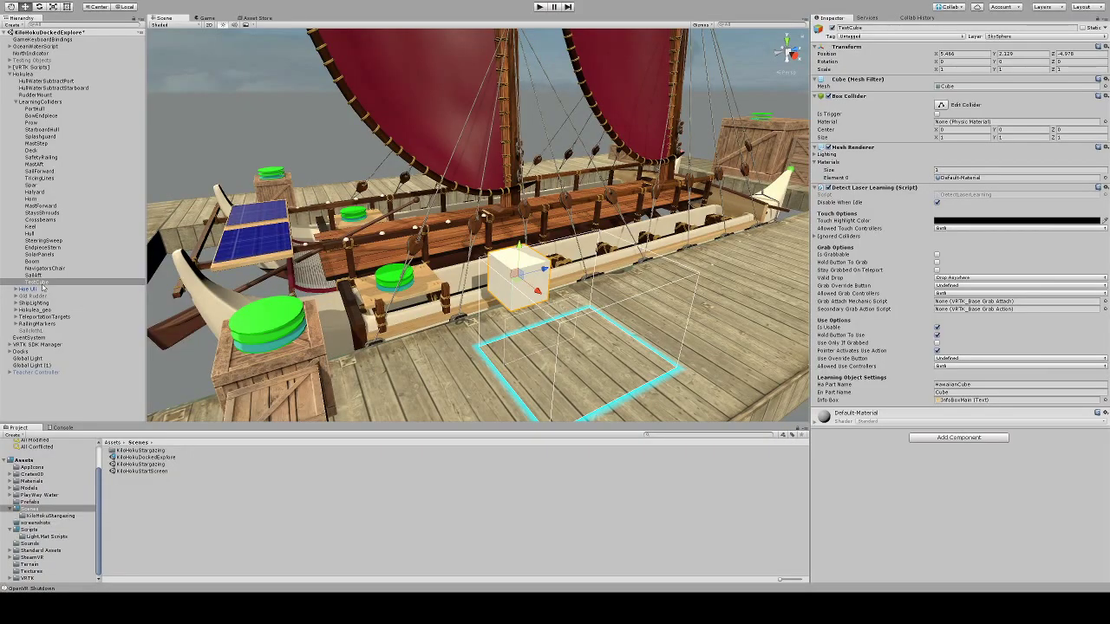
drag(43, 282, 30, 338)
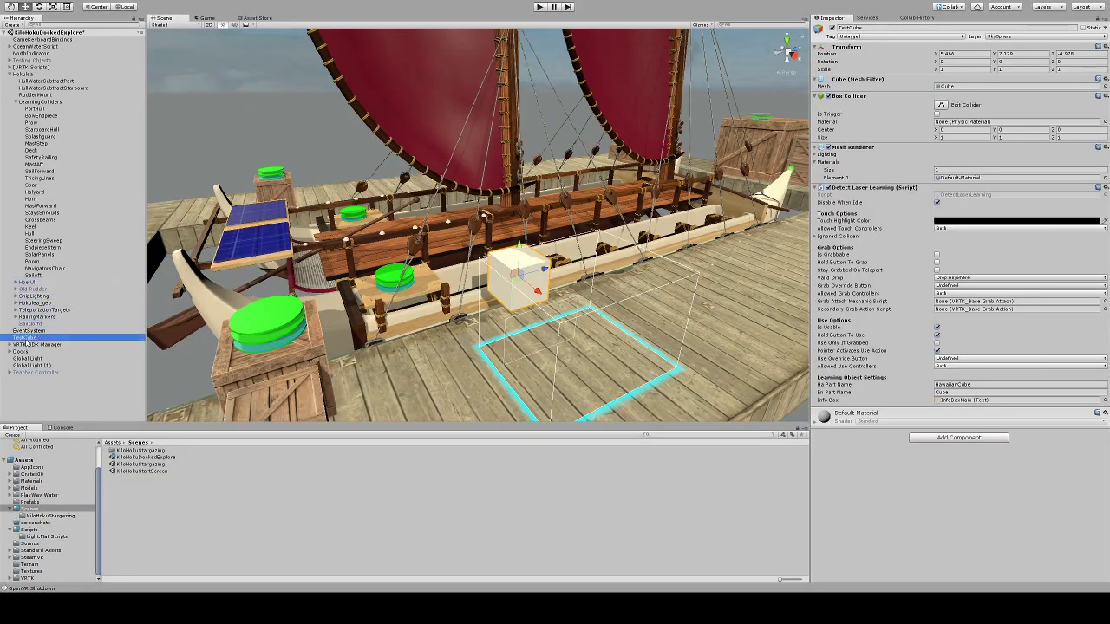
click(9, 73)
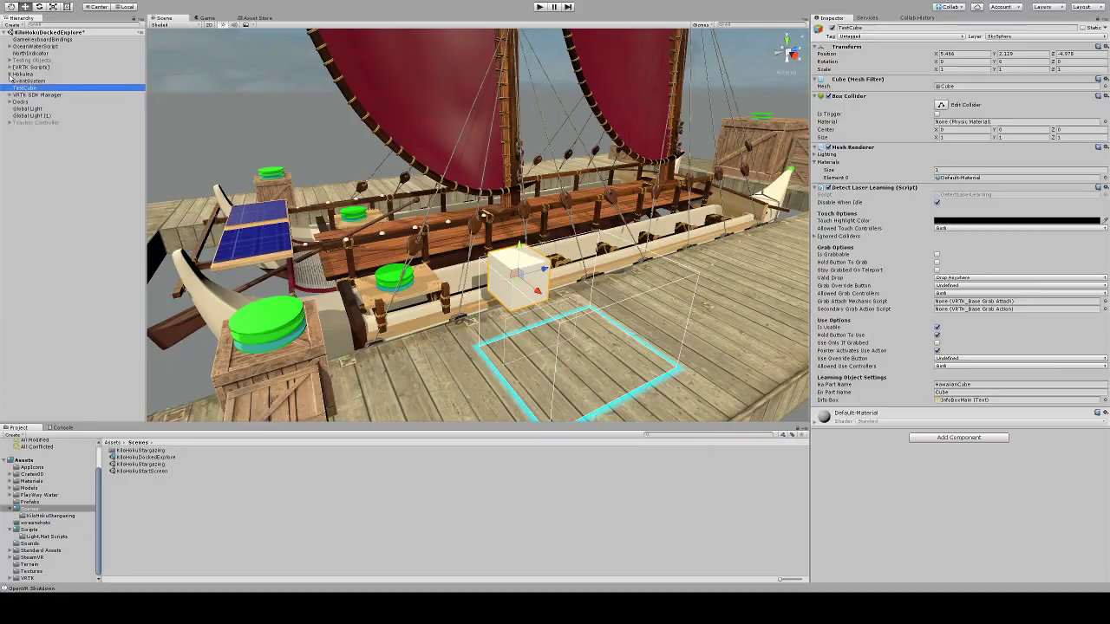
drag(30, 89, 36, 118)
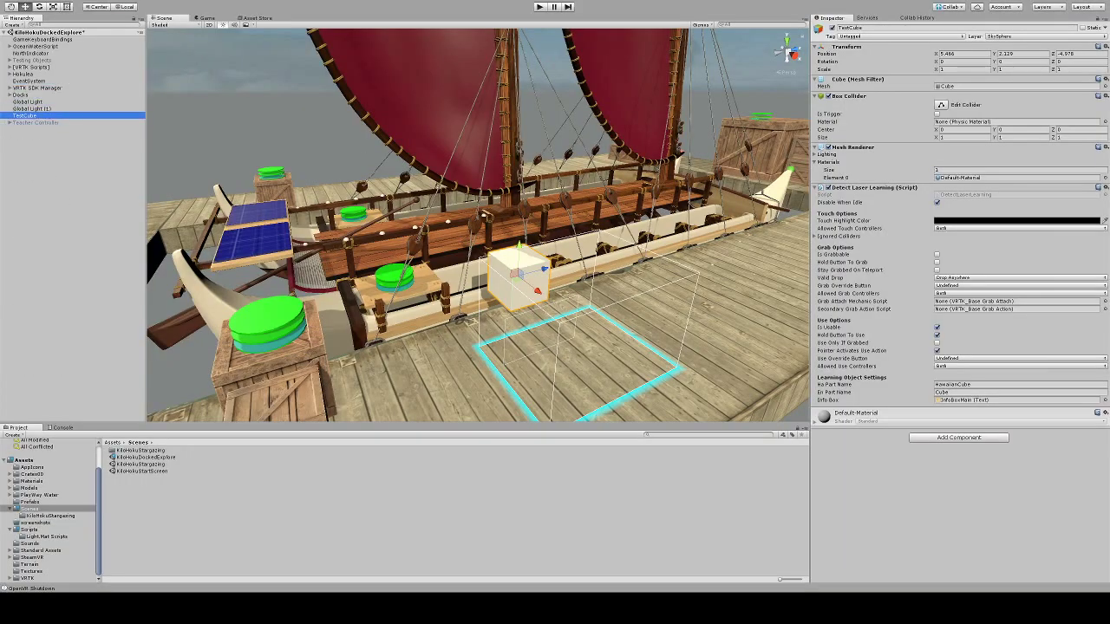
click(1034, 38)
Enable Interact With Objects in the VRTK_Pointer script of RightController under [VRTK Scripts].
click(3, 78)
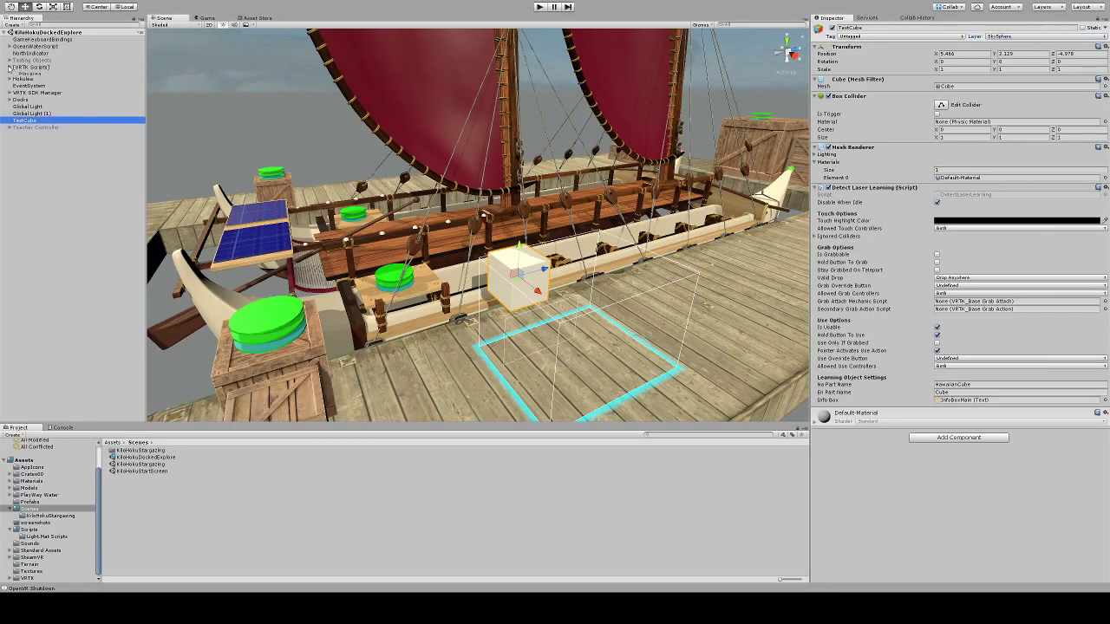
click(10, 67)
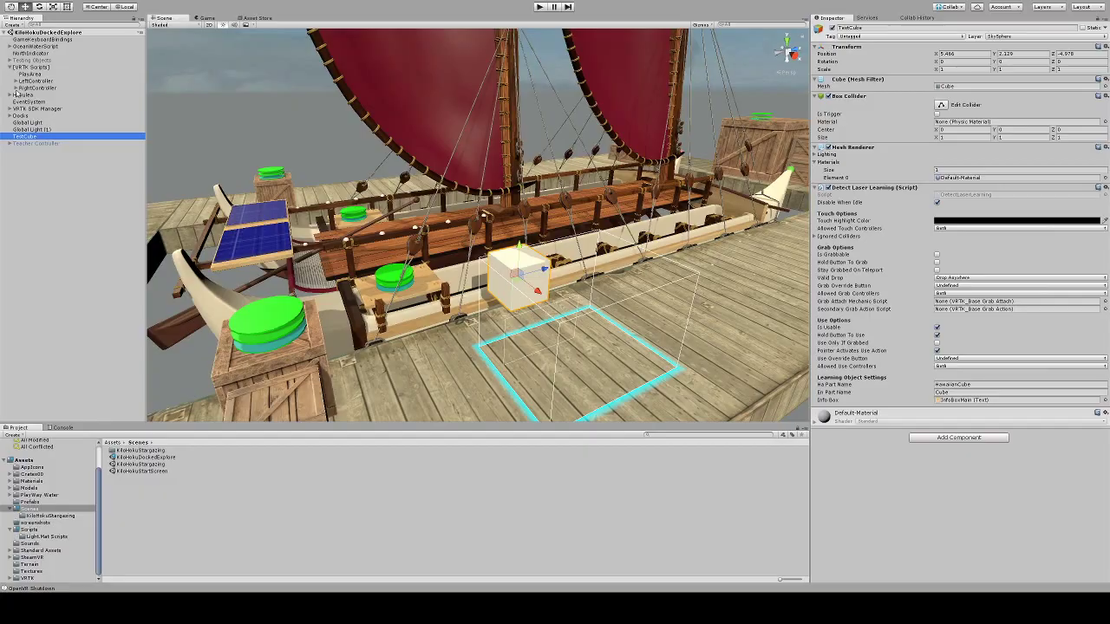
click(15, 88)
click(38, 87)
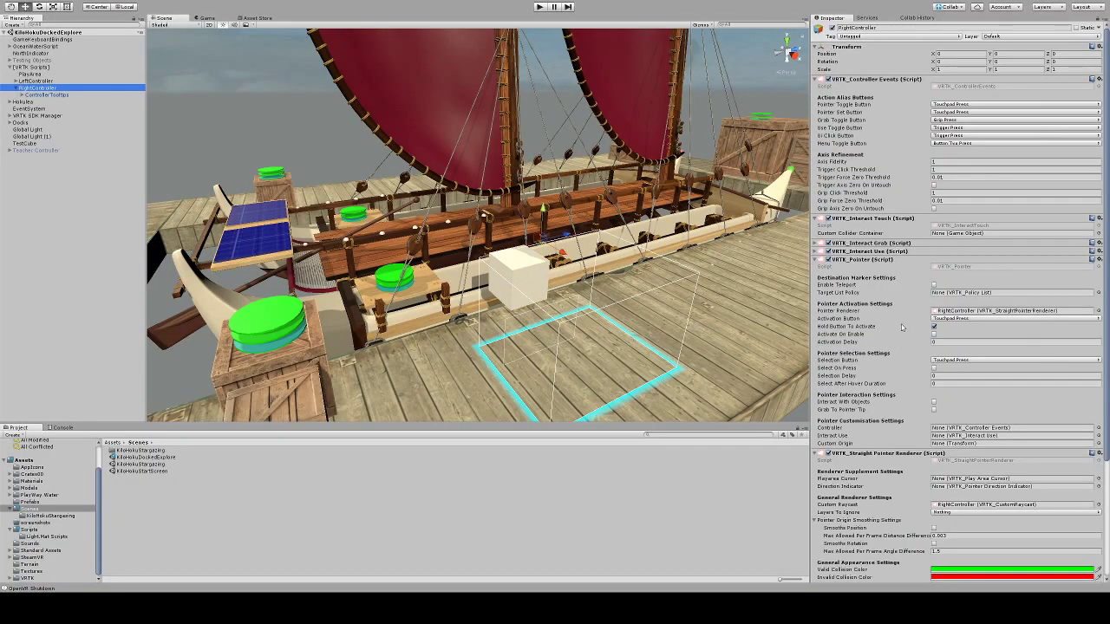
scroll(901, 323, down, 3)
scroll(902, 323, down, 5)
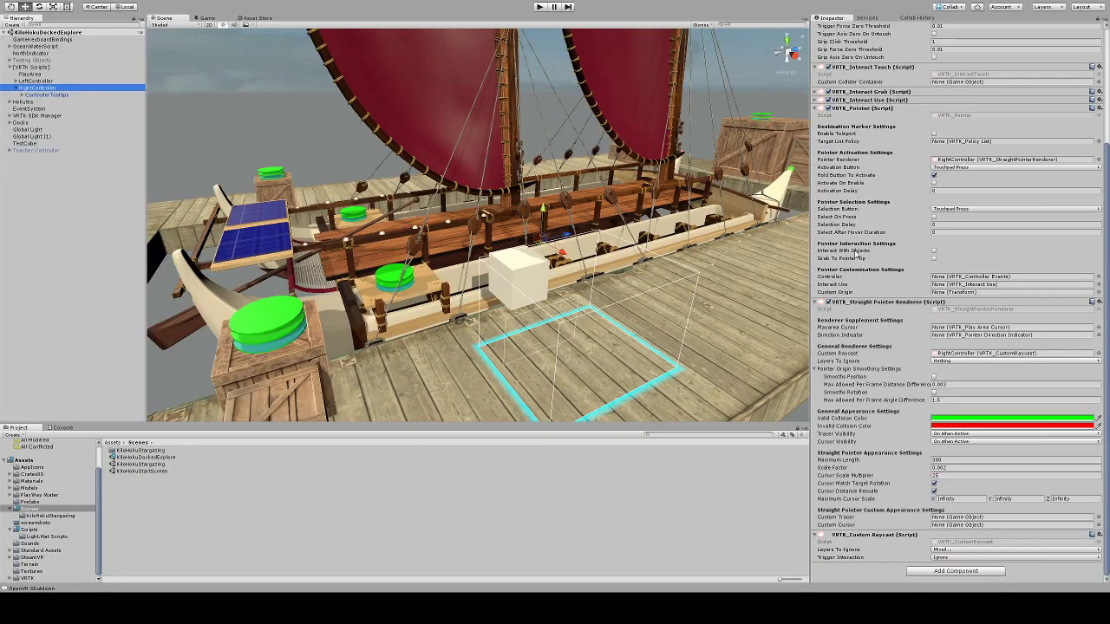
click(934, 252)
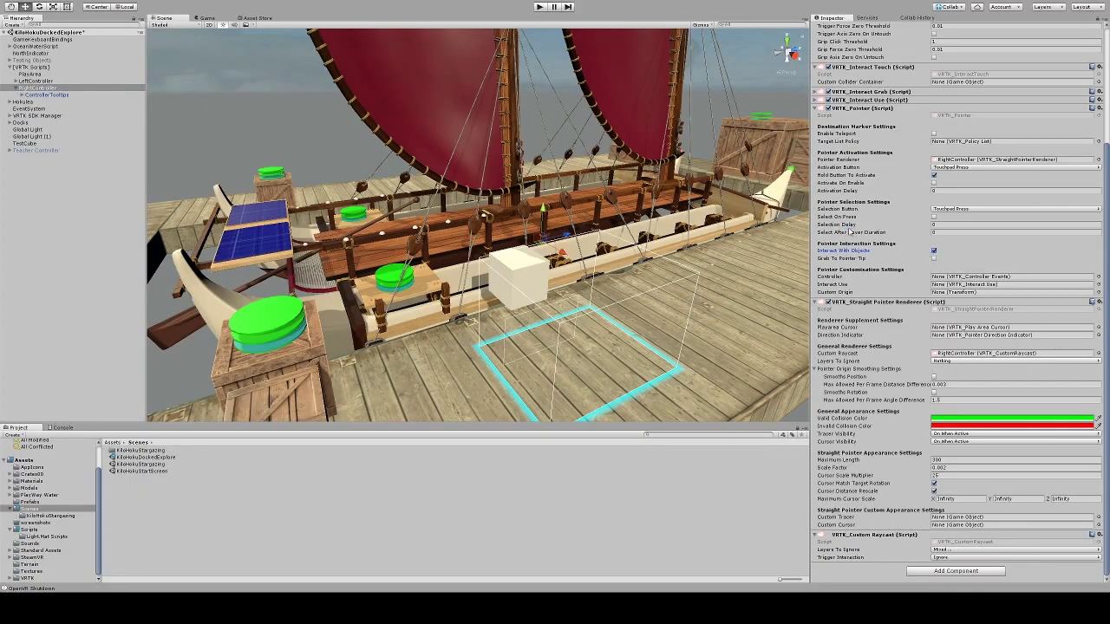
Test the right controller's pointer on TestCube in play mode and stop the run.
click(538, 7)
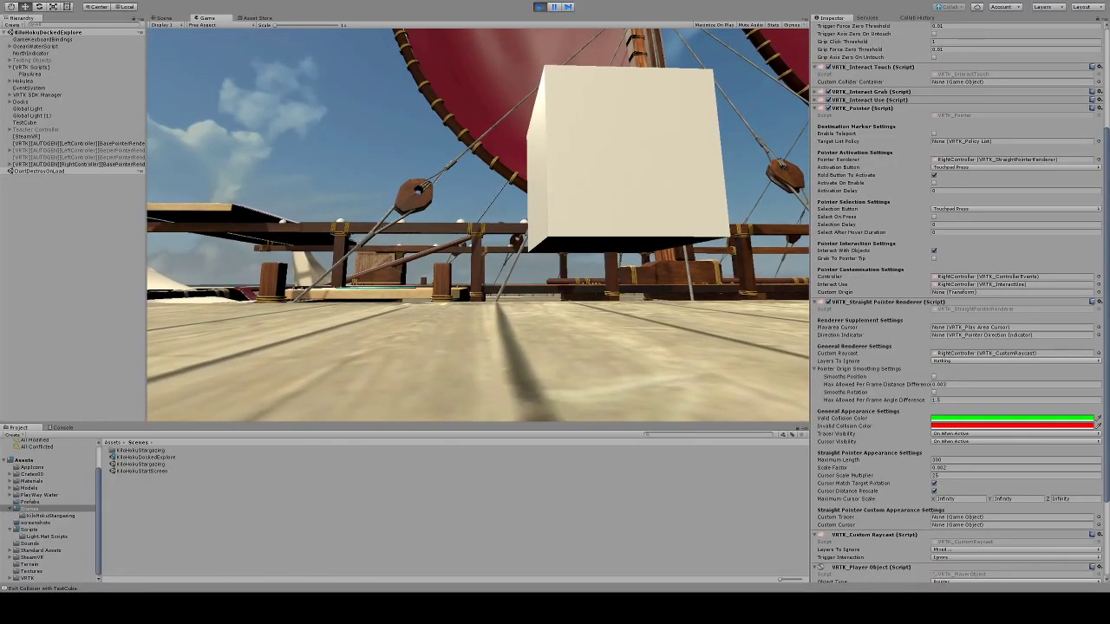
key(ctrl+p)
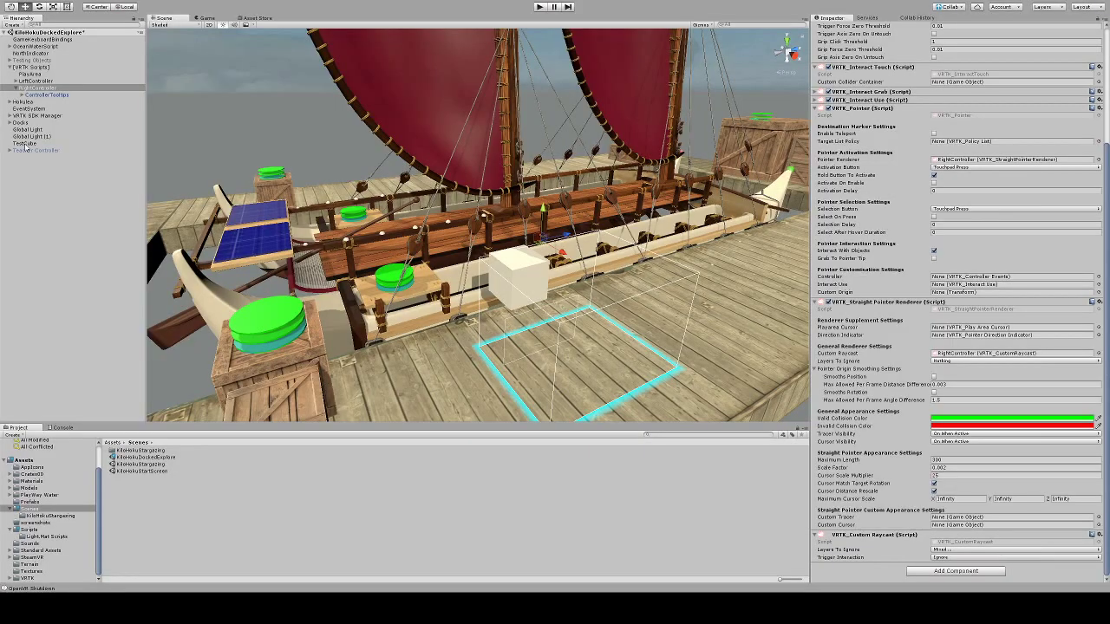
scroll(1060, 208, up, 5)
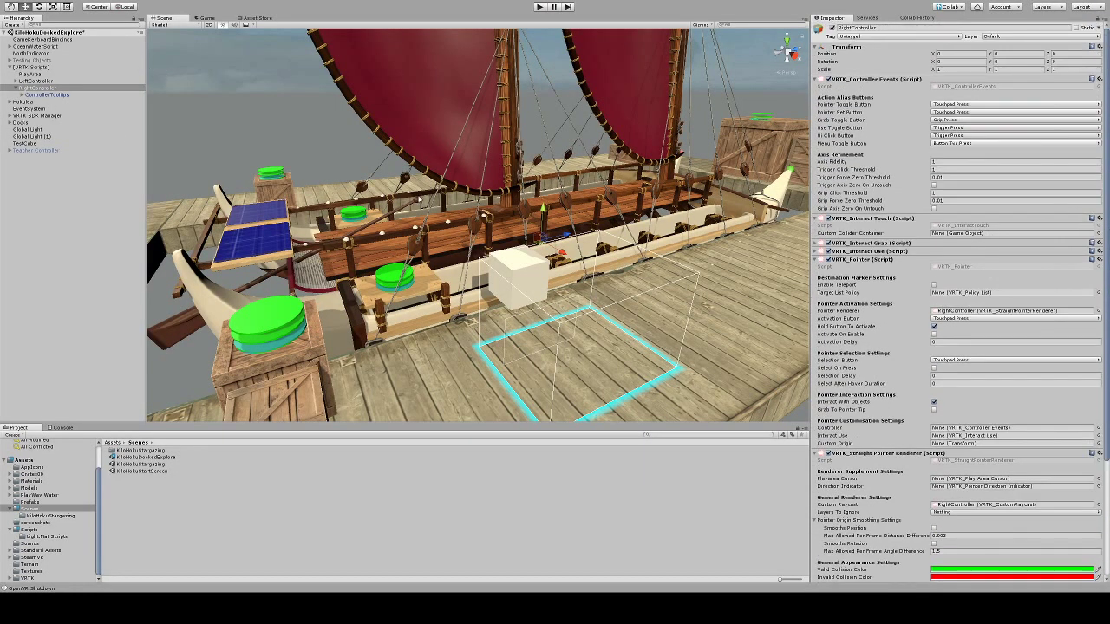
Examine Hokulea's collider and Rigidbody settings and the layout of the canoe, docks and surrounding scene objects.
alt+drag(418, 199, 457, 228)
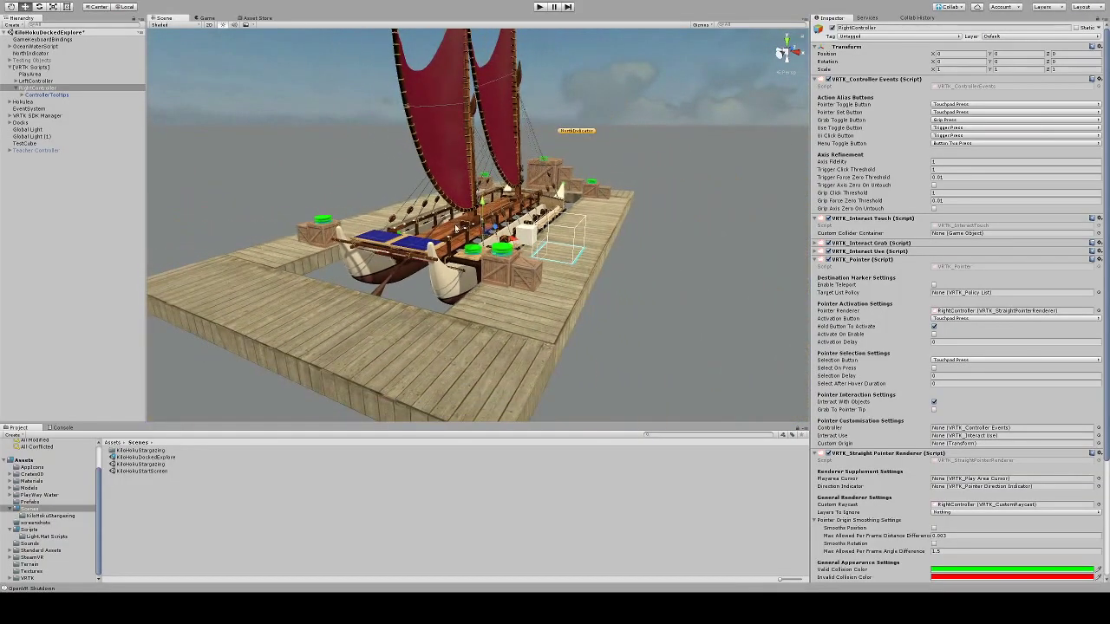
click(24, 101)
alt+drag(603, 179, 234, 200)
scroll(395, 152, down, 10)
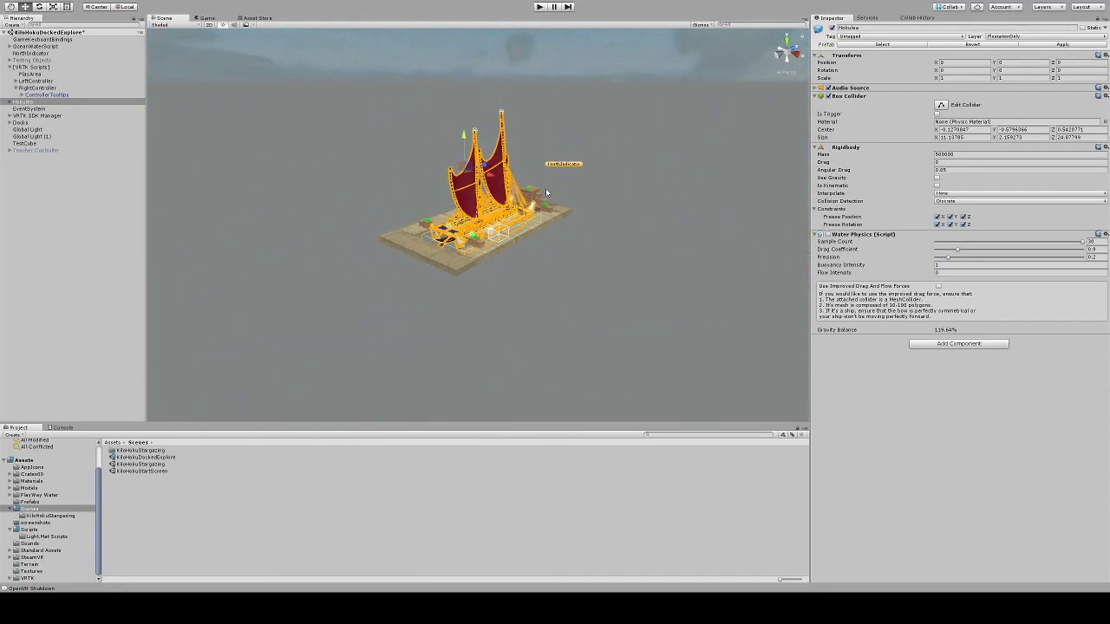
drag(359, 114, 664, 348)
alt+drag(463, 333, 555, 276)
scroll(555, 275, up, 5)
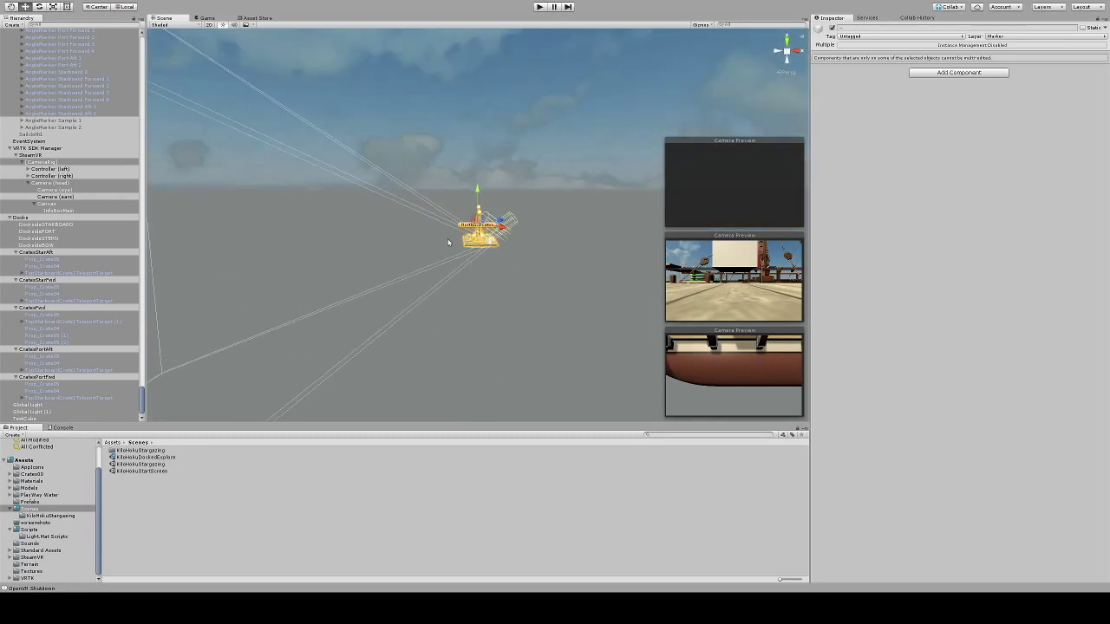
scroll(486, 241, up, 6)
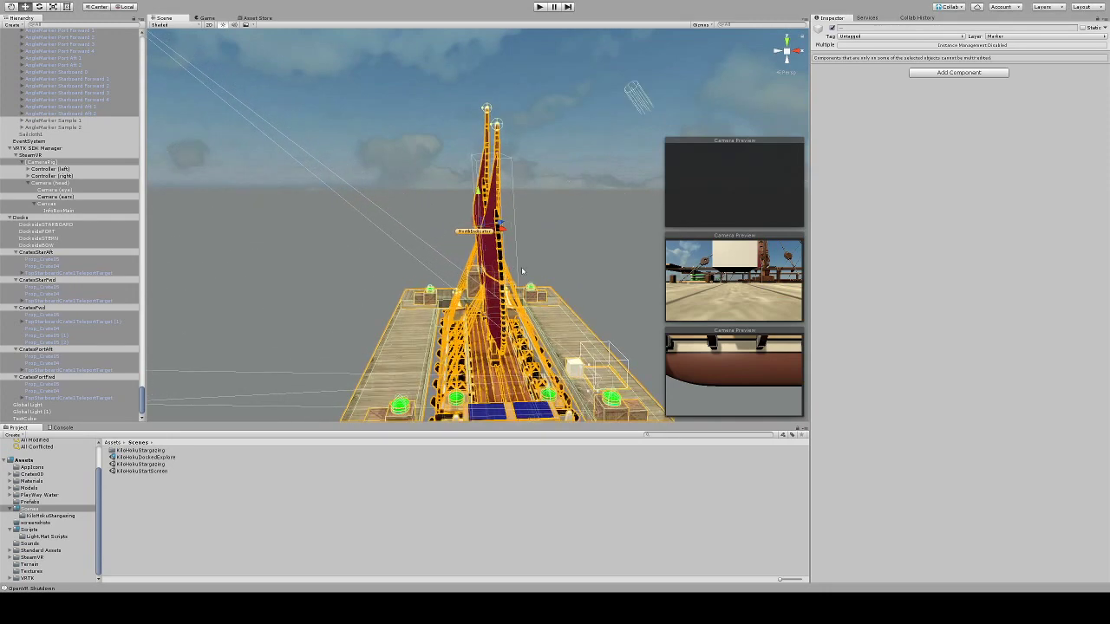
alt+drag(485, 241, 312, 208)
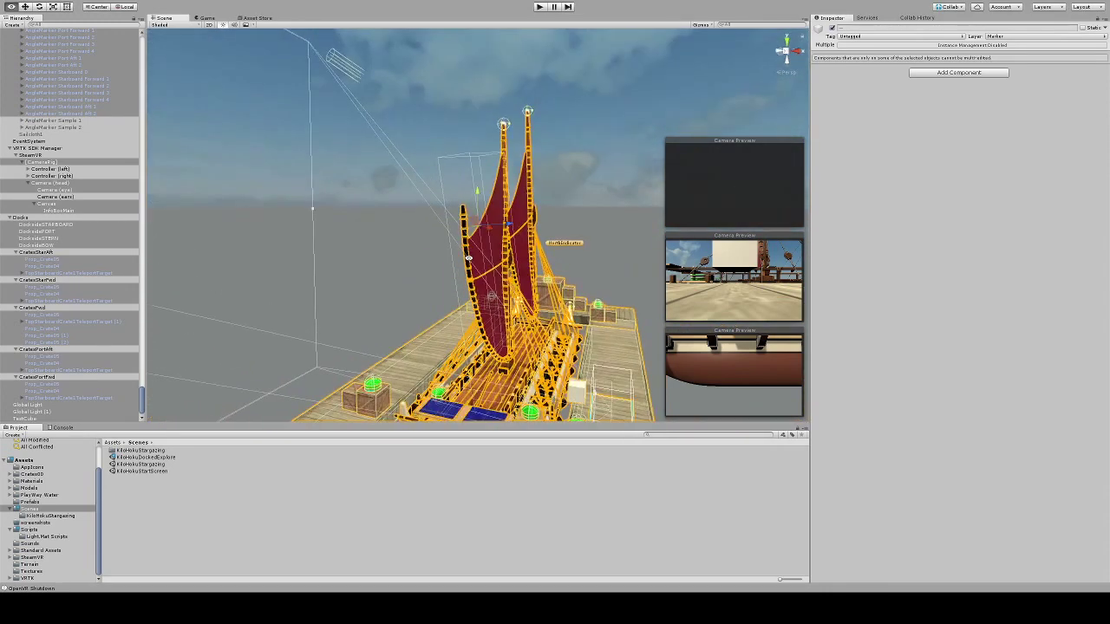
click(549, 61)
alt+drag(584, 70, 647, 150)
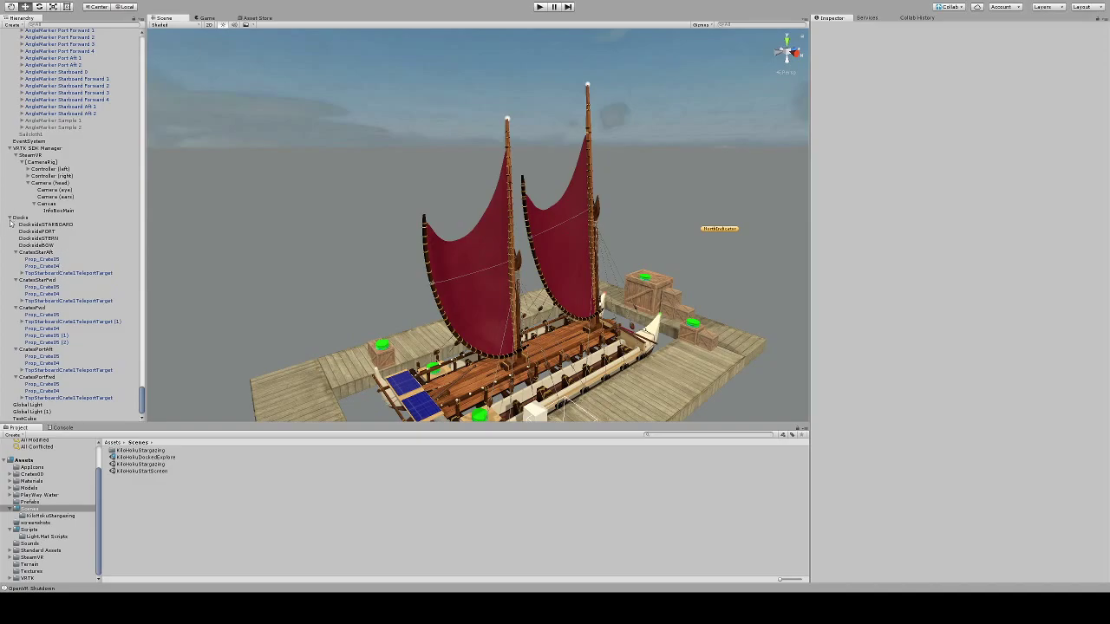
Collapse the expanded hierarchy branches, including RailingMarkers, Hokulea, [VRTK Scripts] and OceanWaterScript.
scroll(11, 219, up, 10)
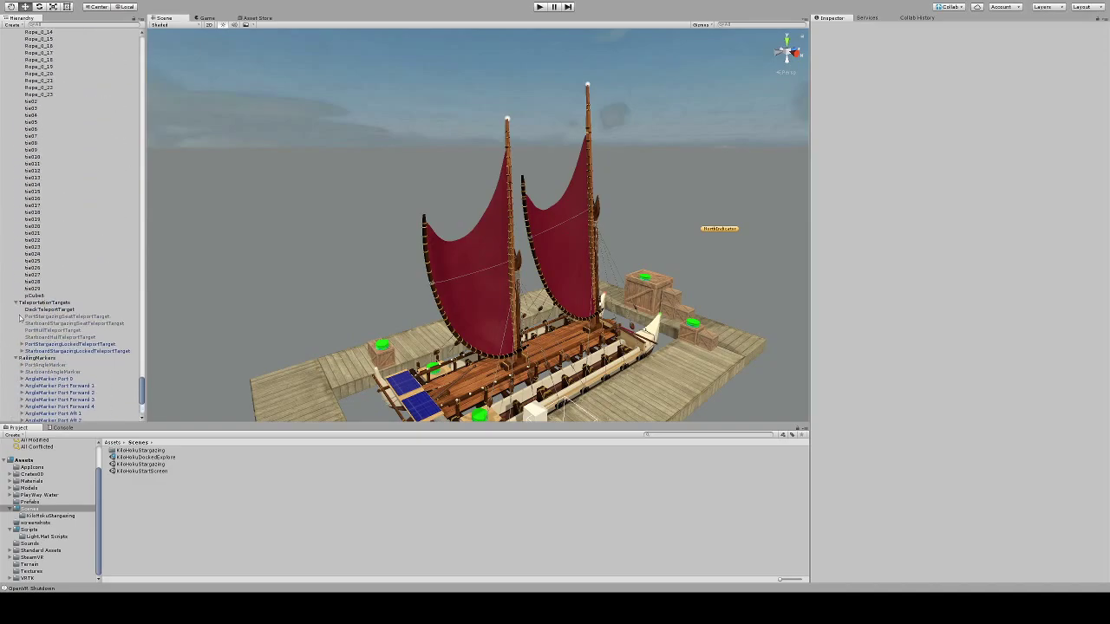
click(15, 358)
click(11, 379)
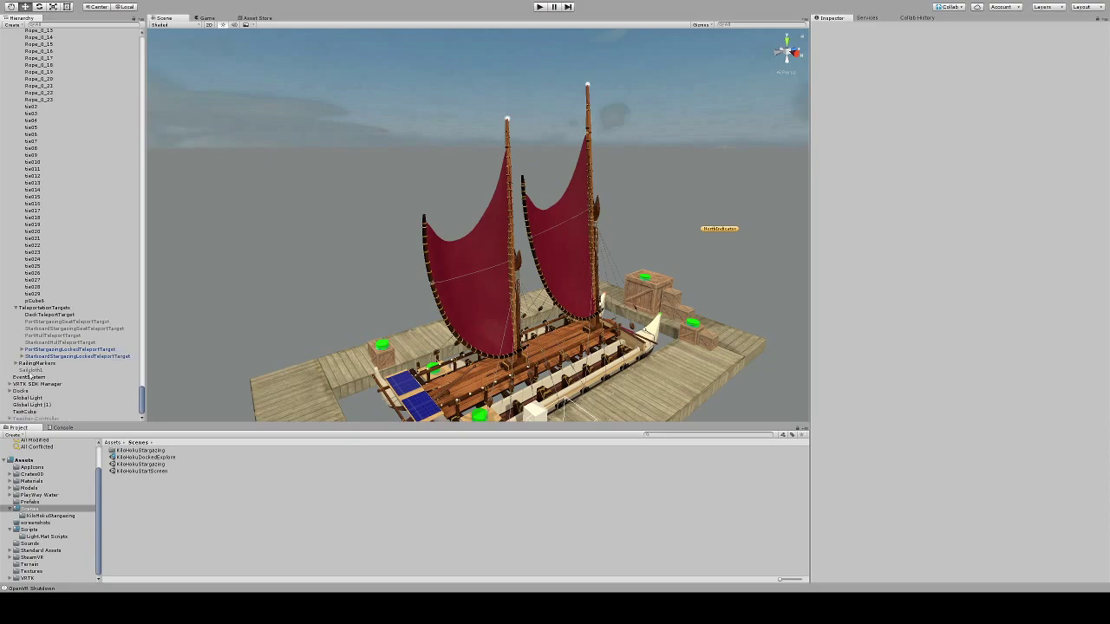
drag(143, 399, 160, 30)
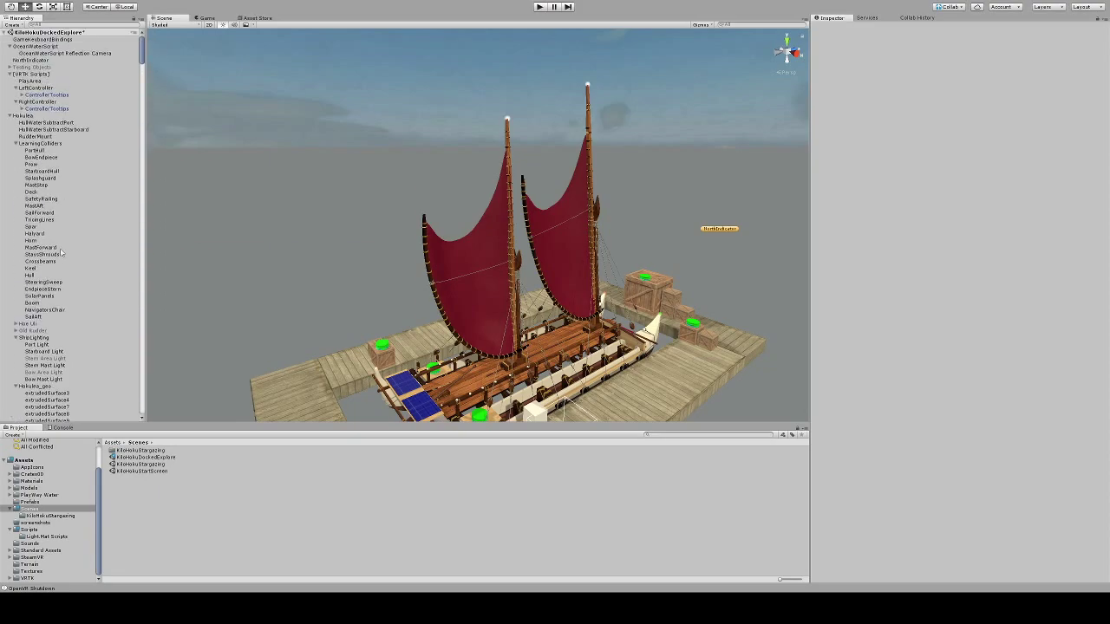
click(10, 115)
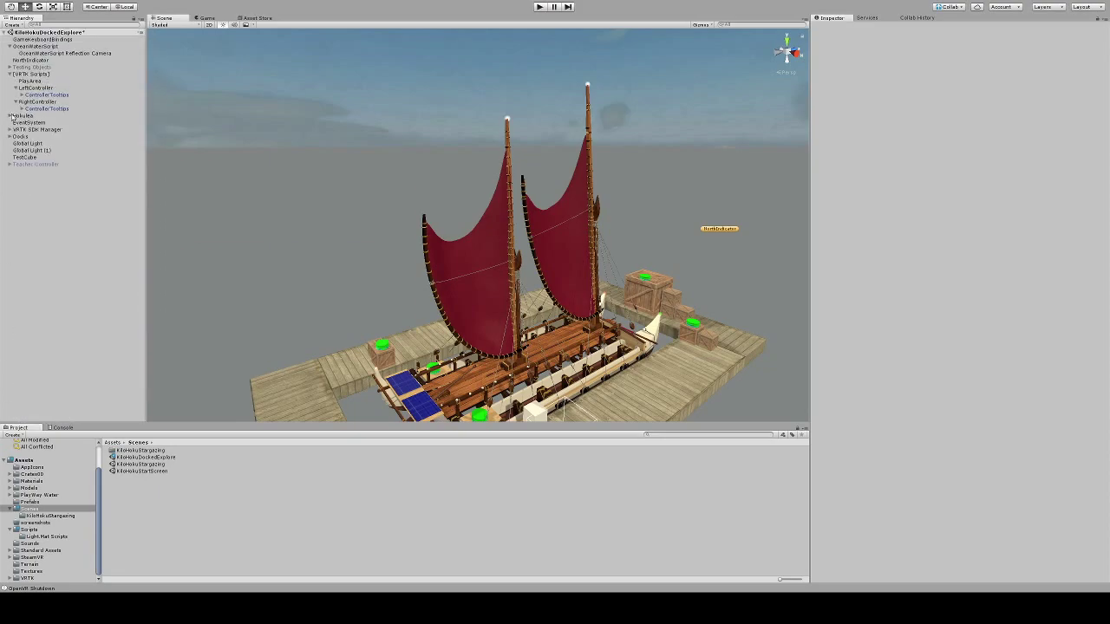
click(11, 75)
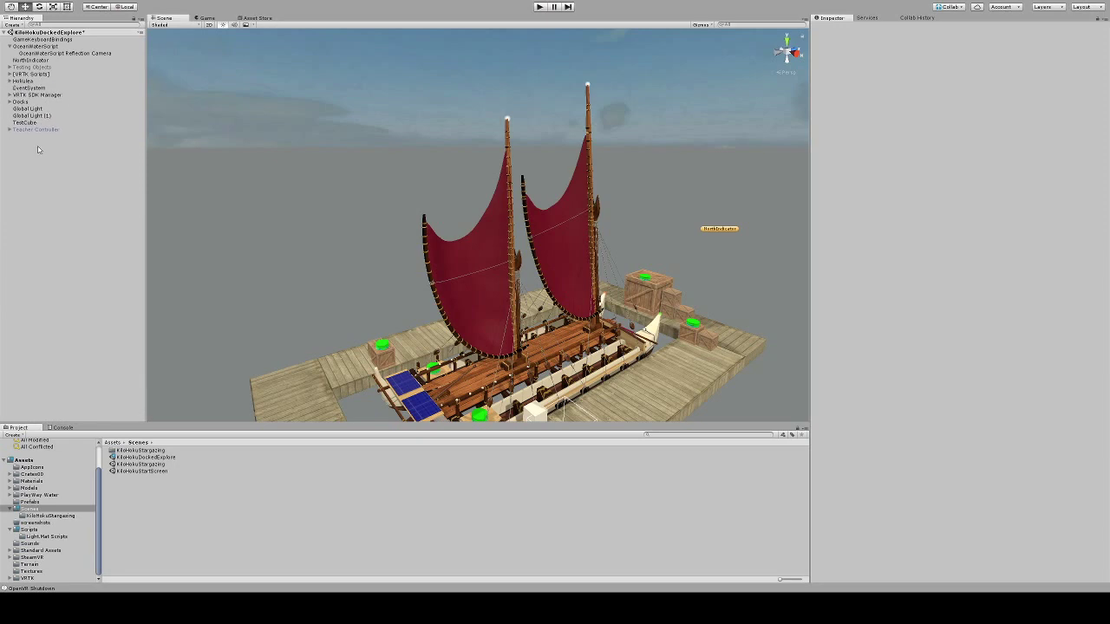
click(11, 46)
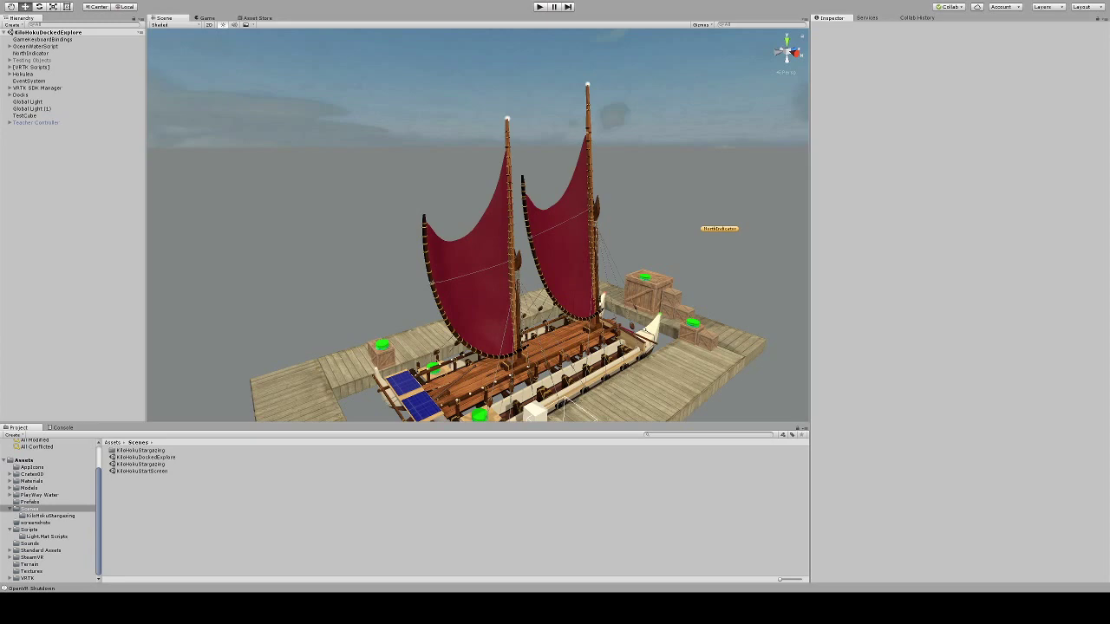
Examine the objects under Hokulea's LearningColliders group, including PortHull and SailAft, against the canoe model.
right_drag(537, 297, 424, 261)
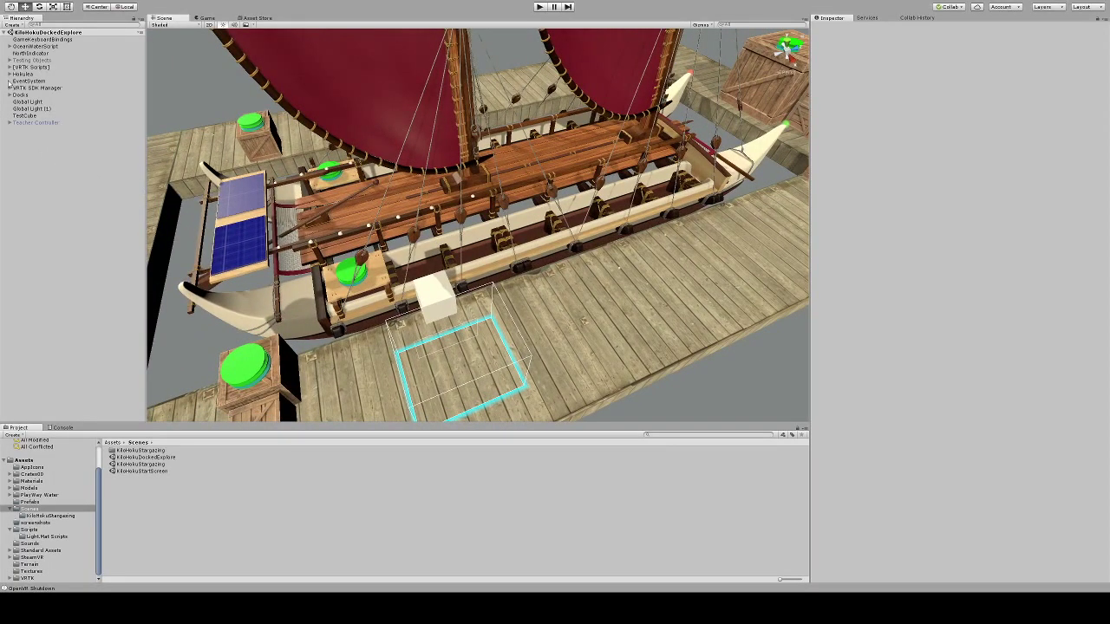
click(10, 75)
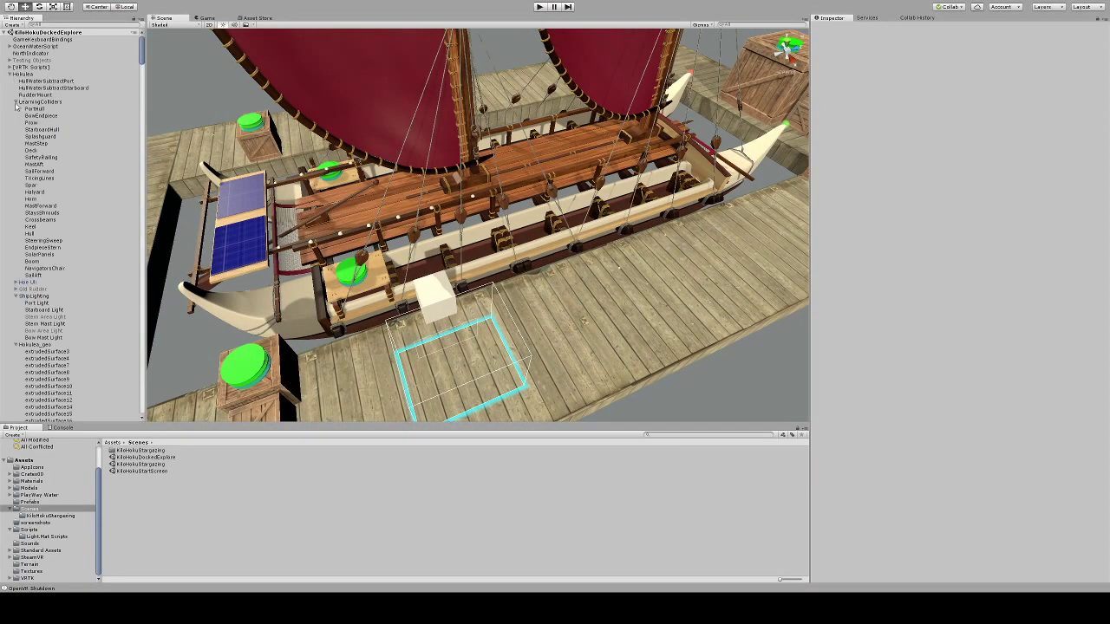
click(15, 345)
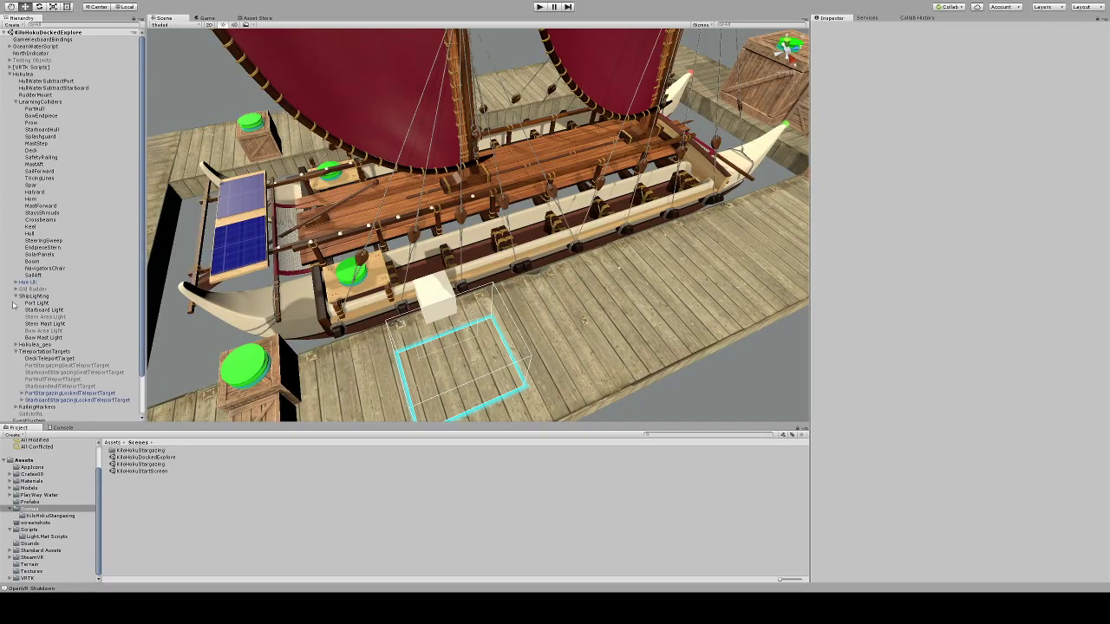
click(16, 297)
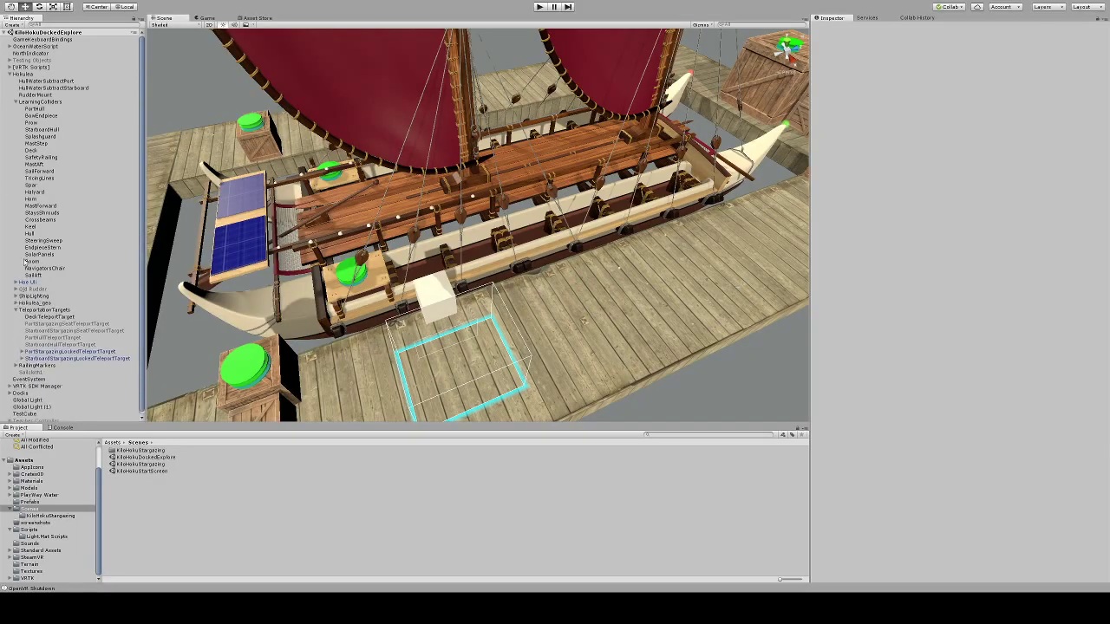
click(38, 109)
key(f)
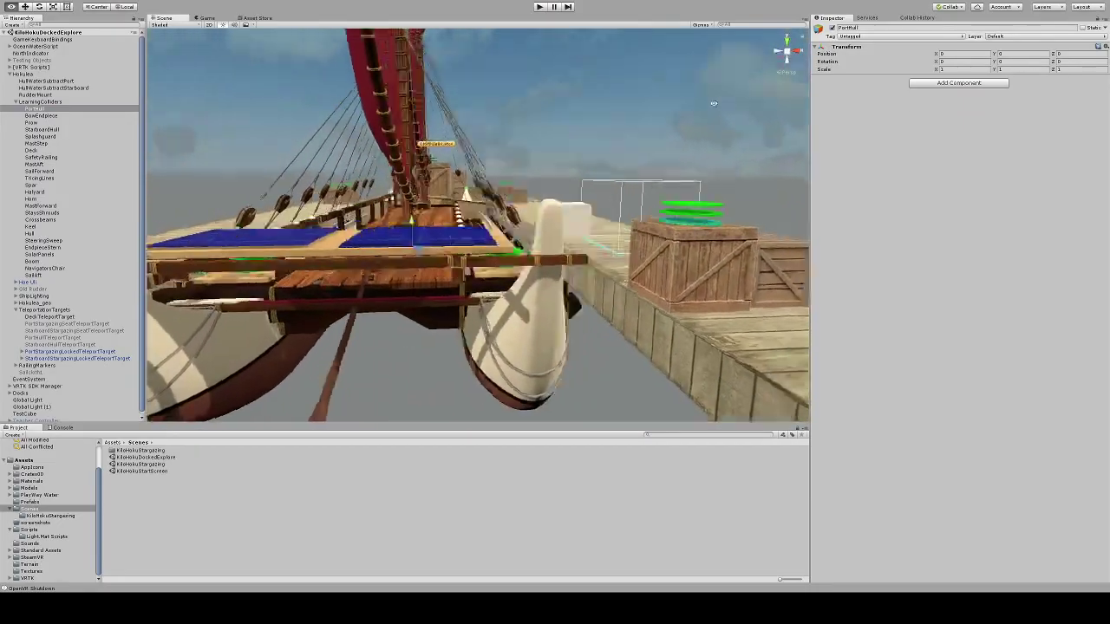
alt+drag(712, 104, 798, 45)
click(41, 275)
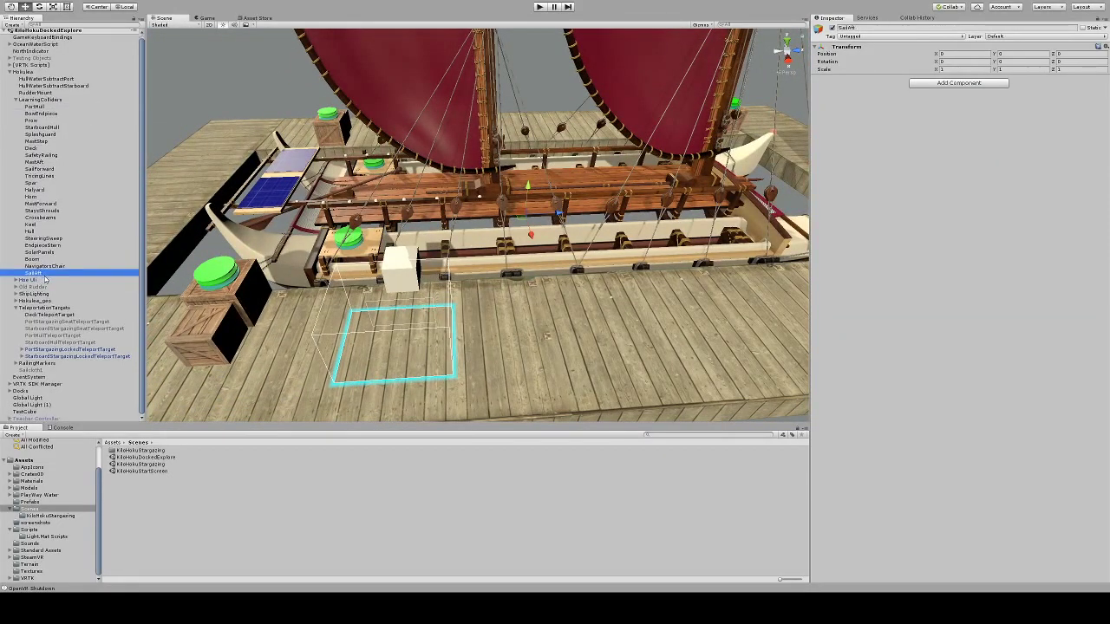
Rename TestCube as TestLearningCube.
click(33, 413)
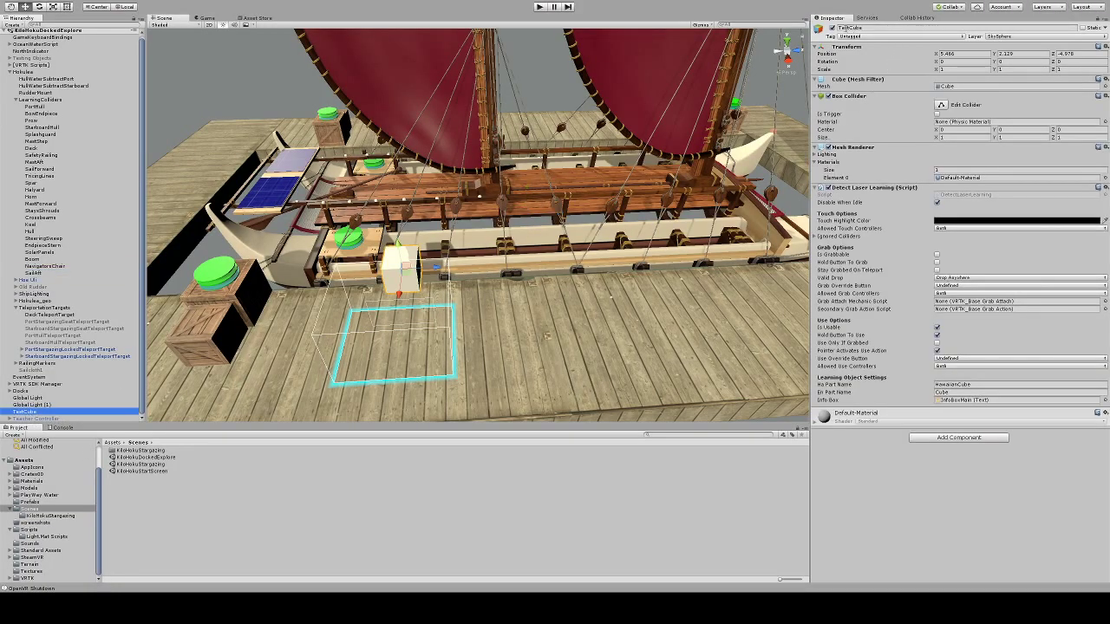
click(854, 28)
text(TestC)
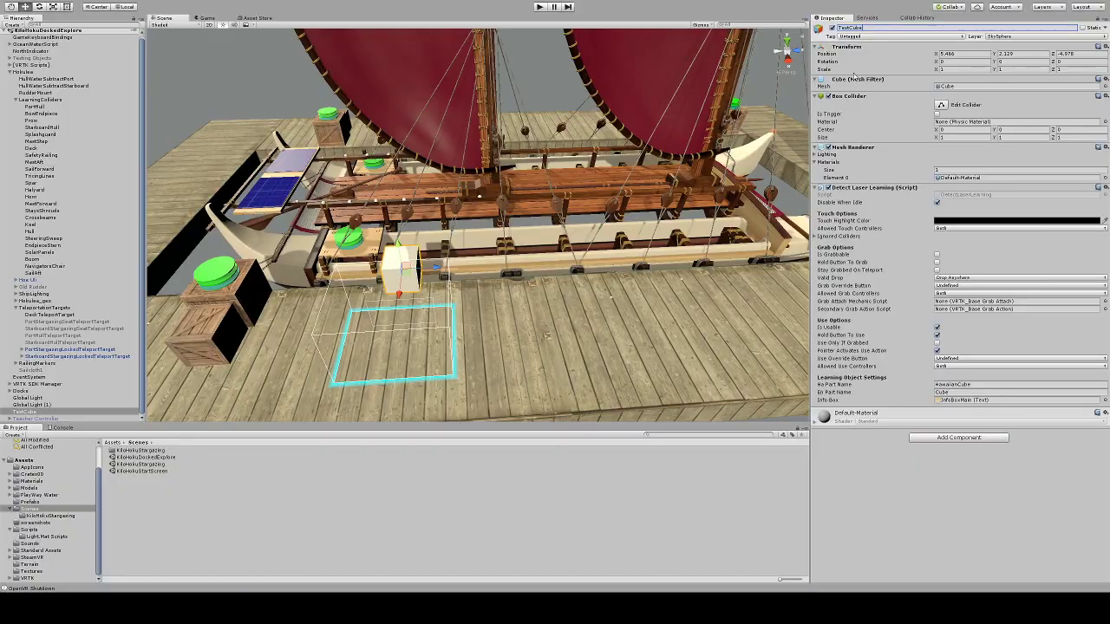
text(earningCube)
key(Return)
Add a new layer named LearningPointer as User Layer 18.
click(1029, 195)
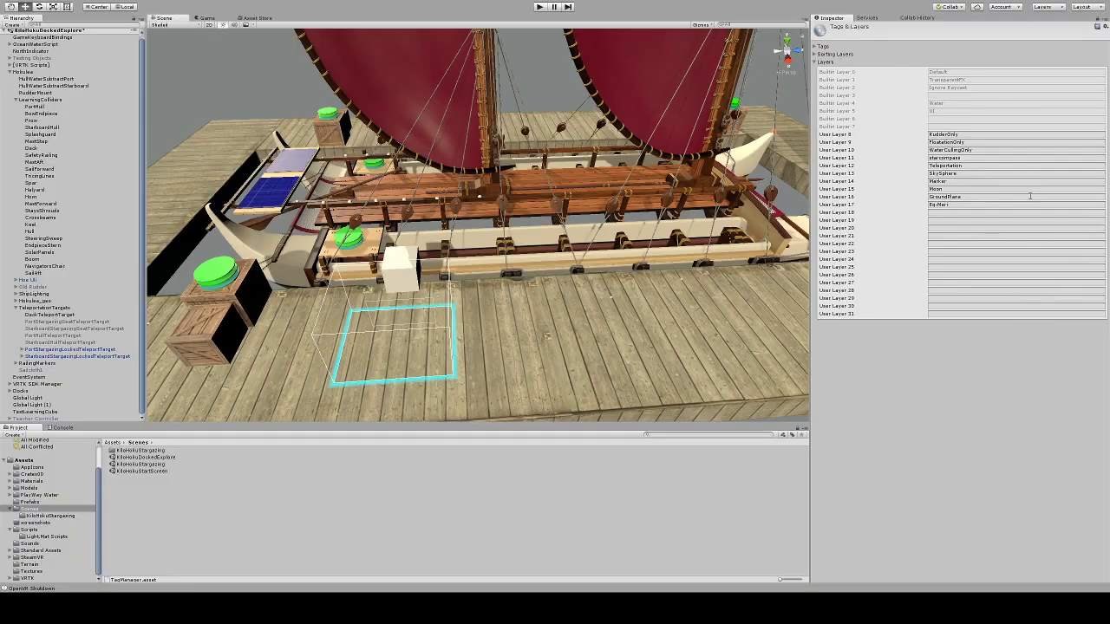
click(952, 213)
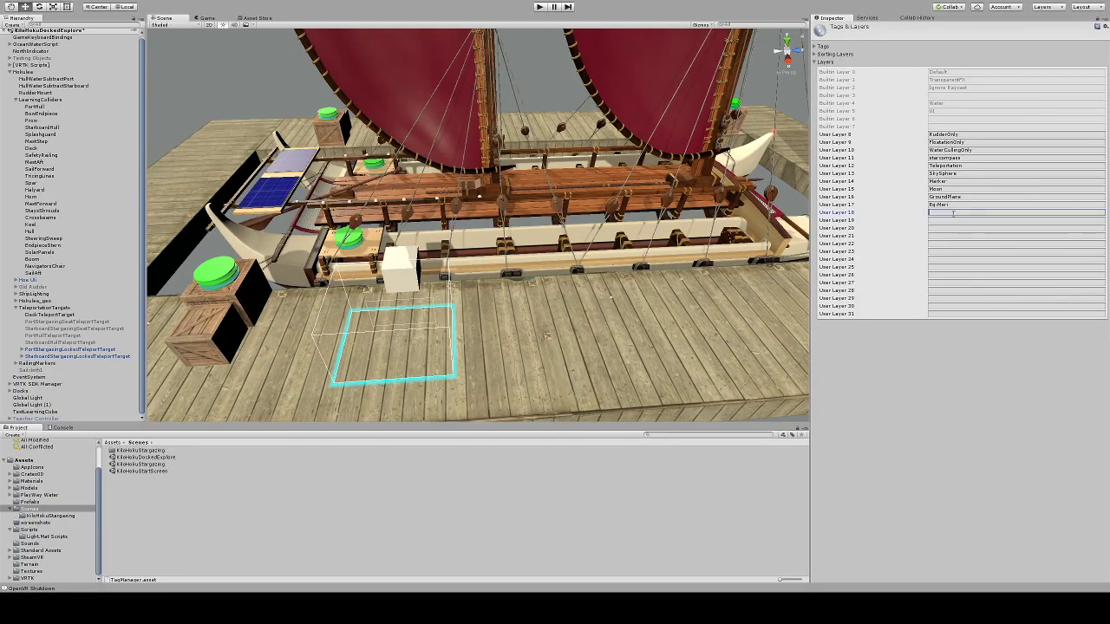
text(LearningPlat)
click(920, 402)
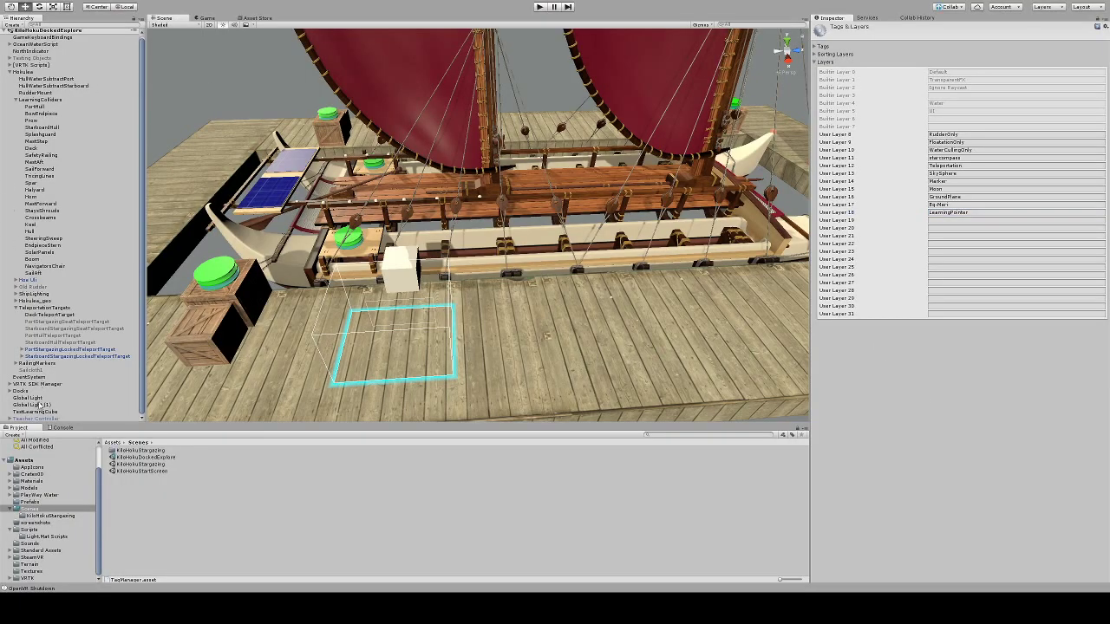
Assign TestLearningCube to the LearningPointer layer.
click(40, 412)
click(1005, 37)
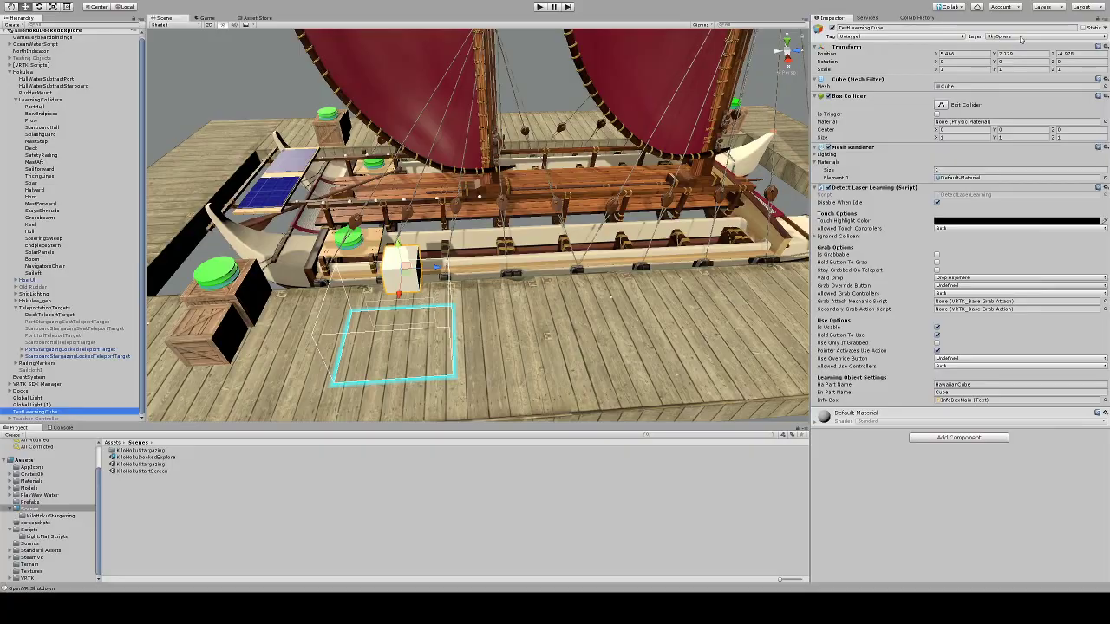
click(1027, 189)
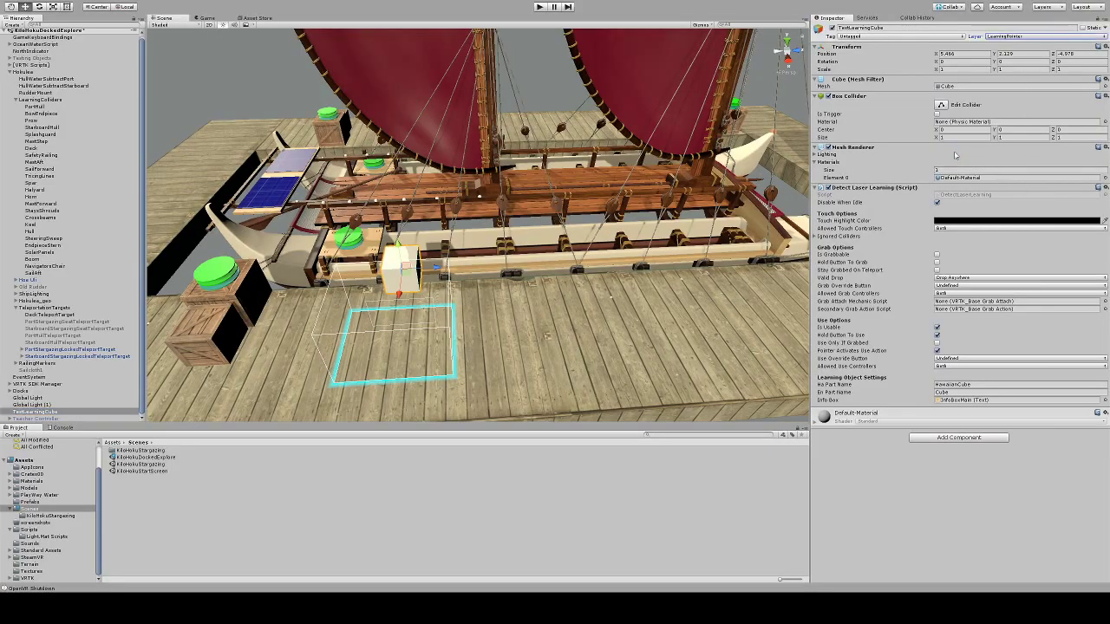
scroll(2, 178, up, 1)
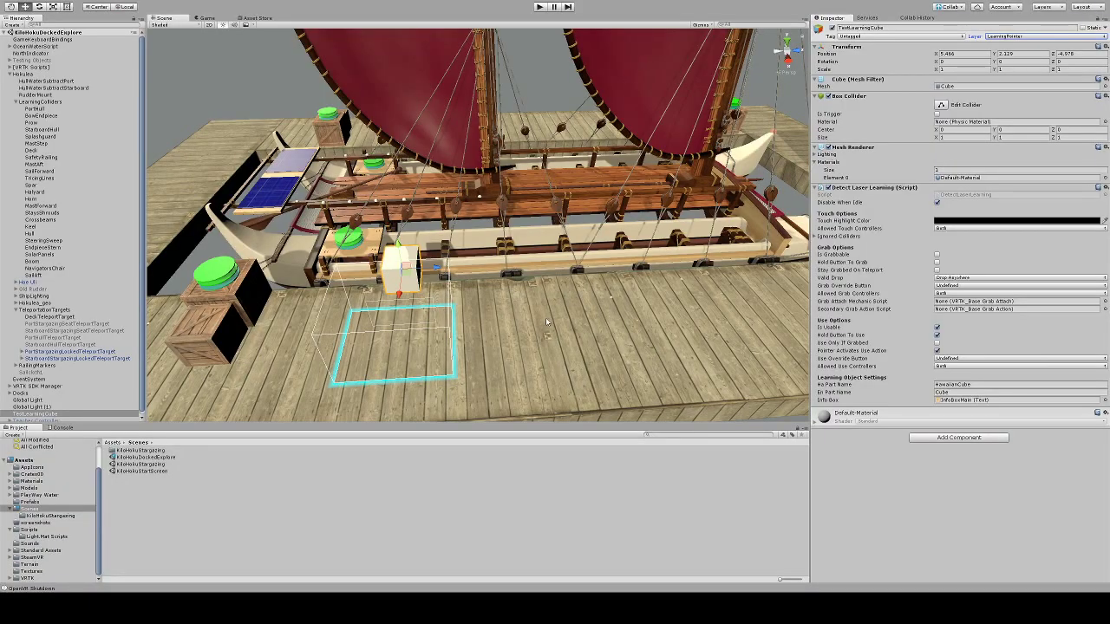
alt+drag(545, 317, 600, 245)
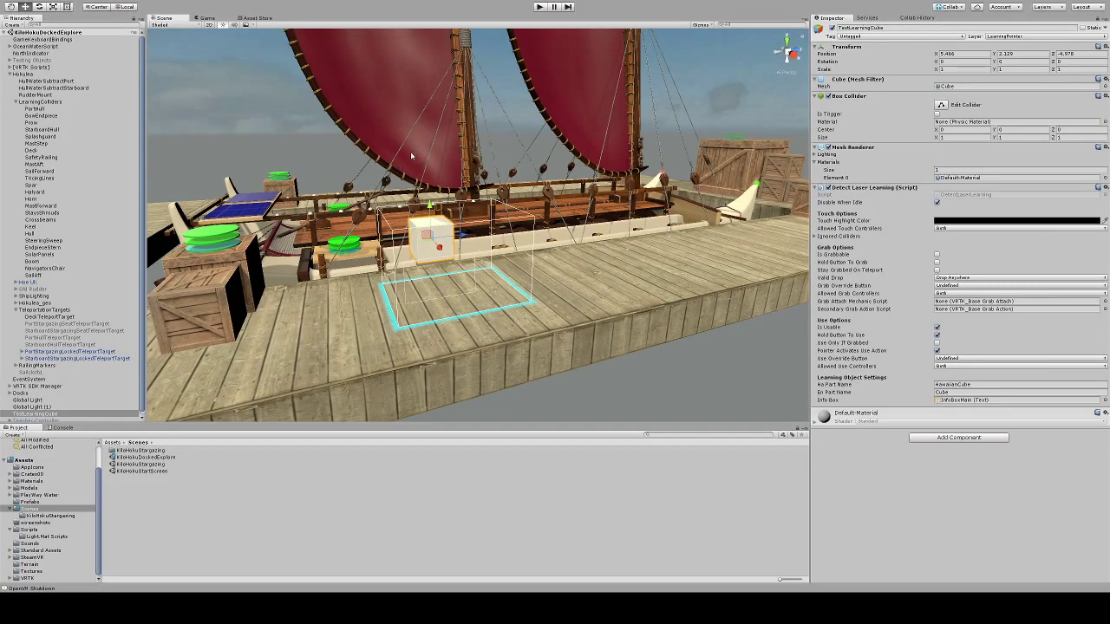
alt+drag(417, 149, 419, 208)
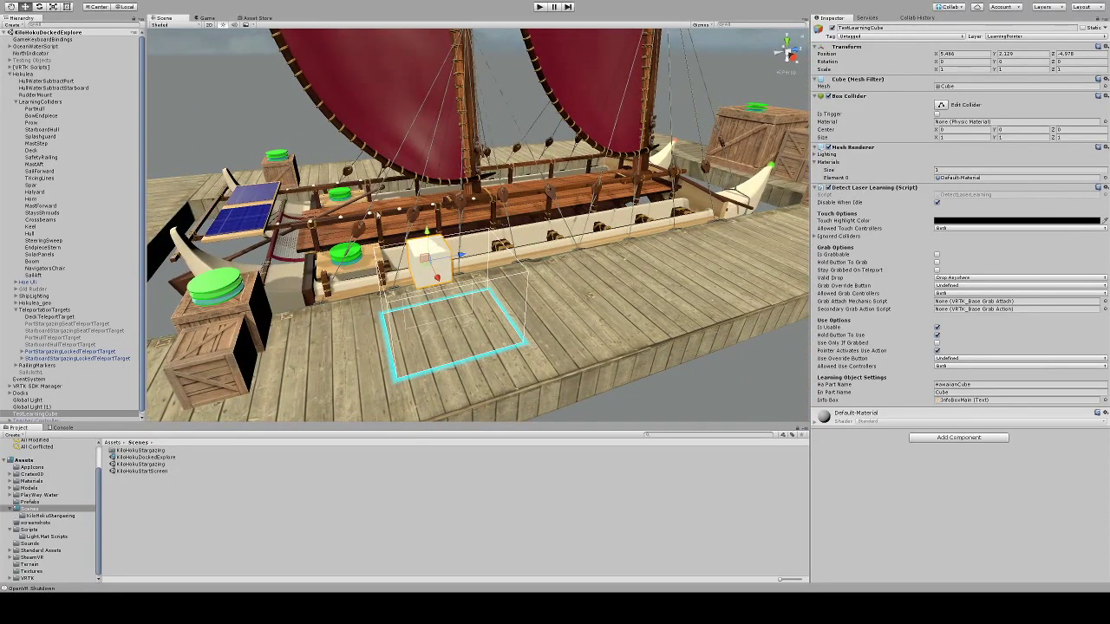
alt+drag(501, 266, 598, 234)
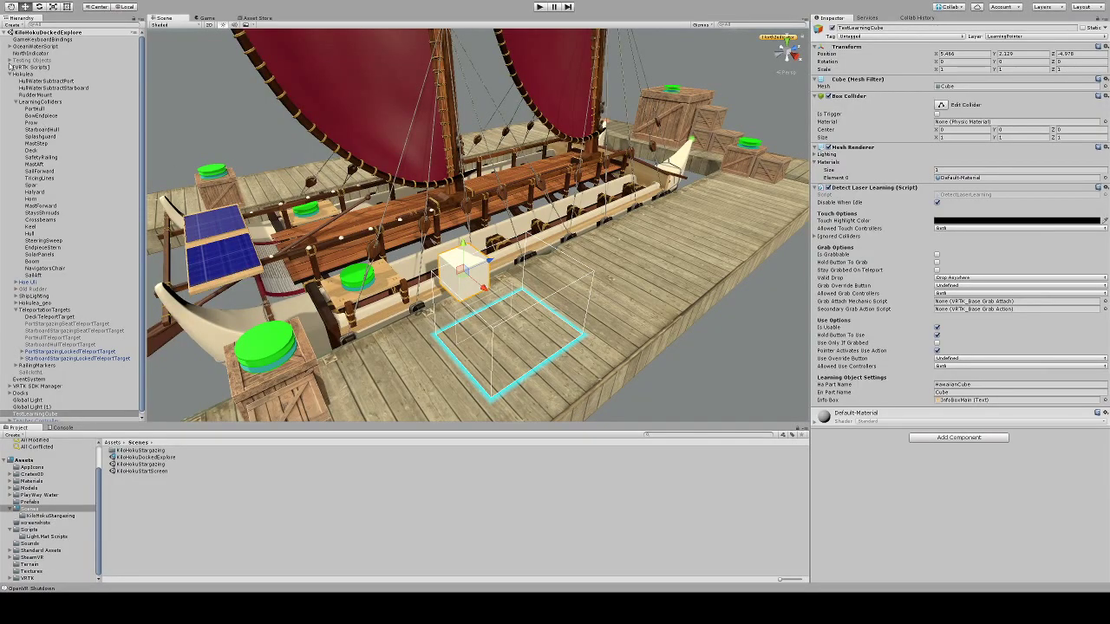
Change the layers to ignore in RightController's VRTK_Custom Raycast script and locate that script in the project.
click(10, 66)
click(26, 96)
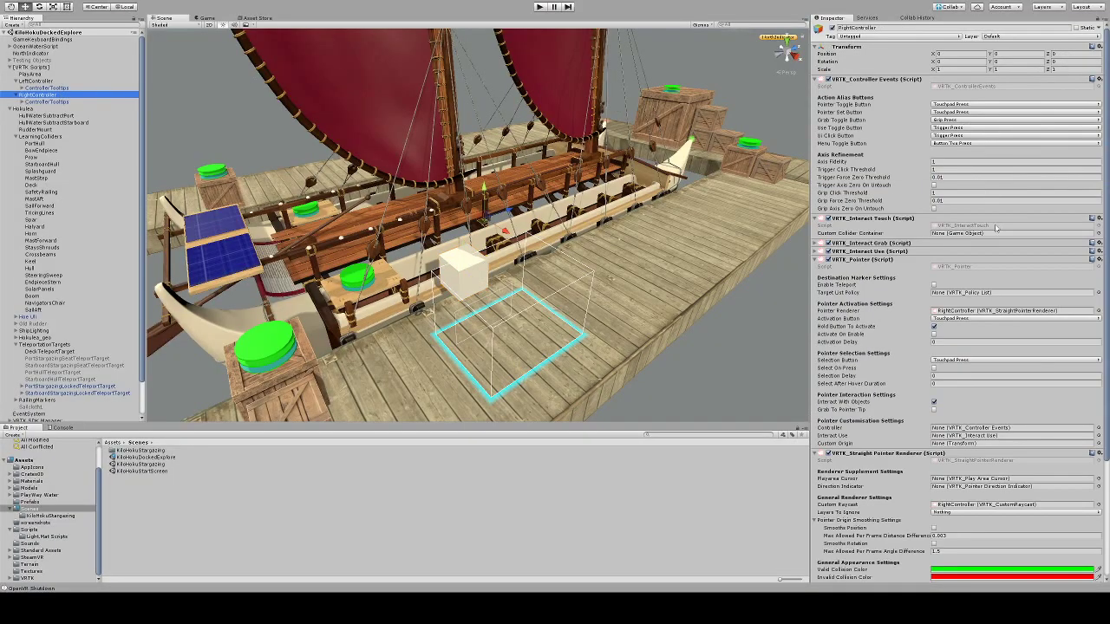
scroll(910, 364, down, 3)
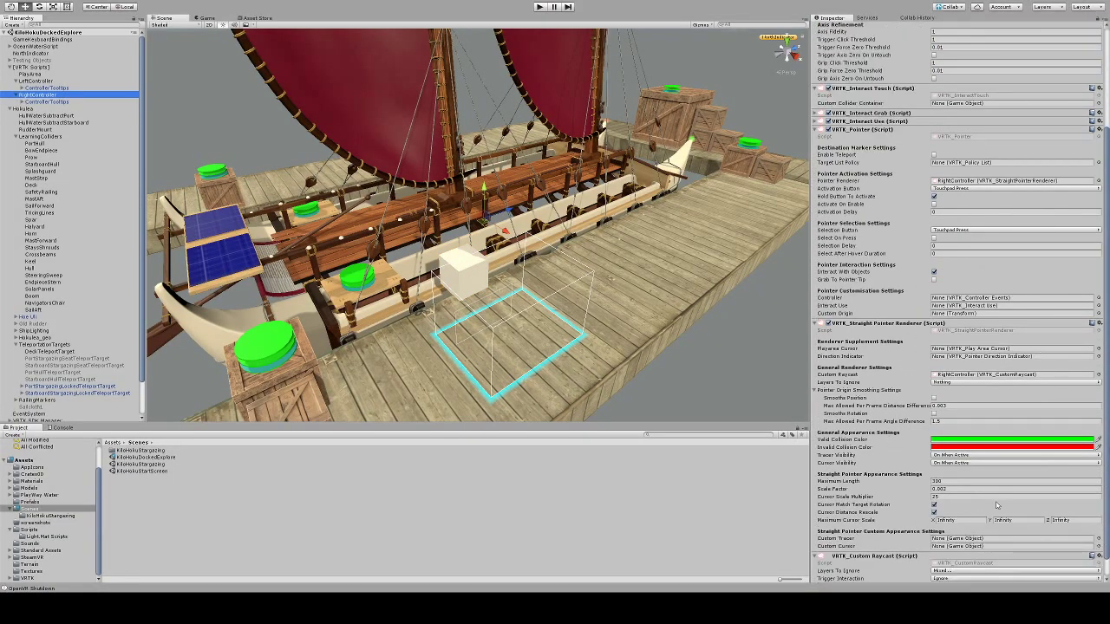
scroll(906, 525, down, 1)
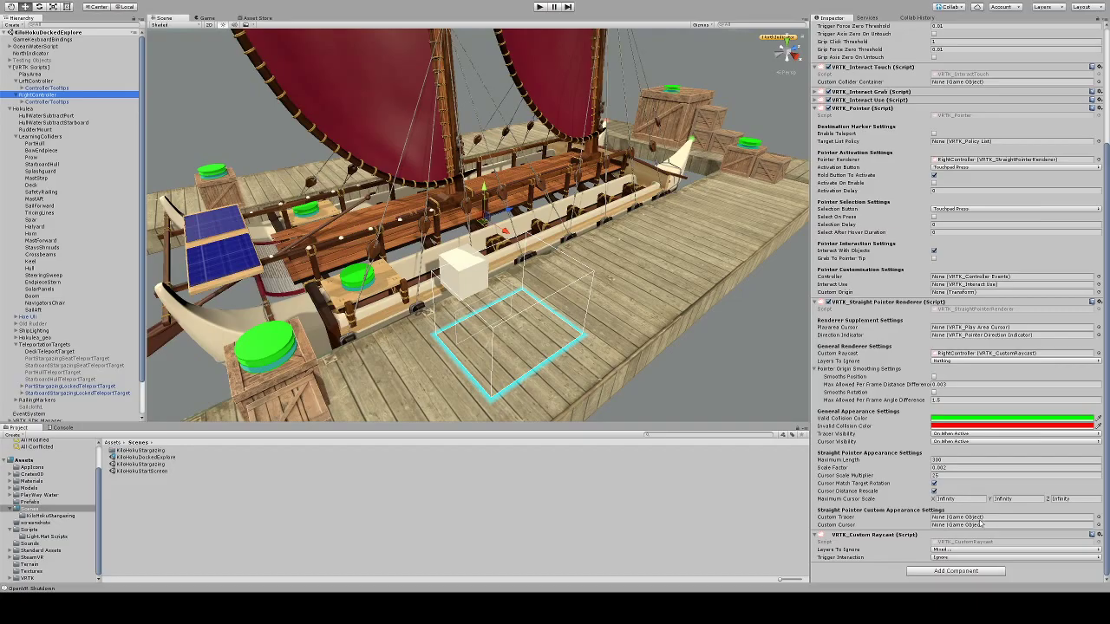
click(968, 400)
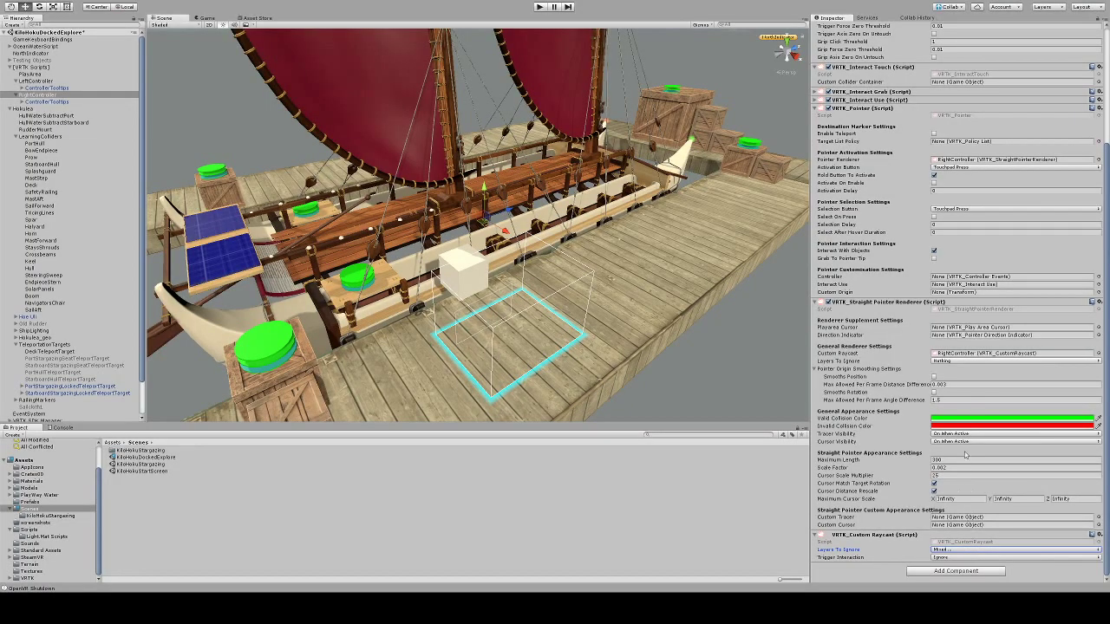
click(964, 548)
click(954, 544)
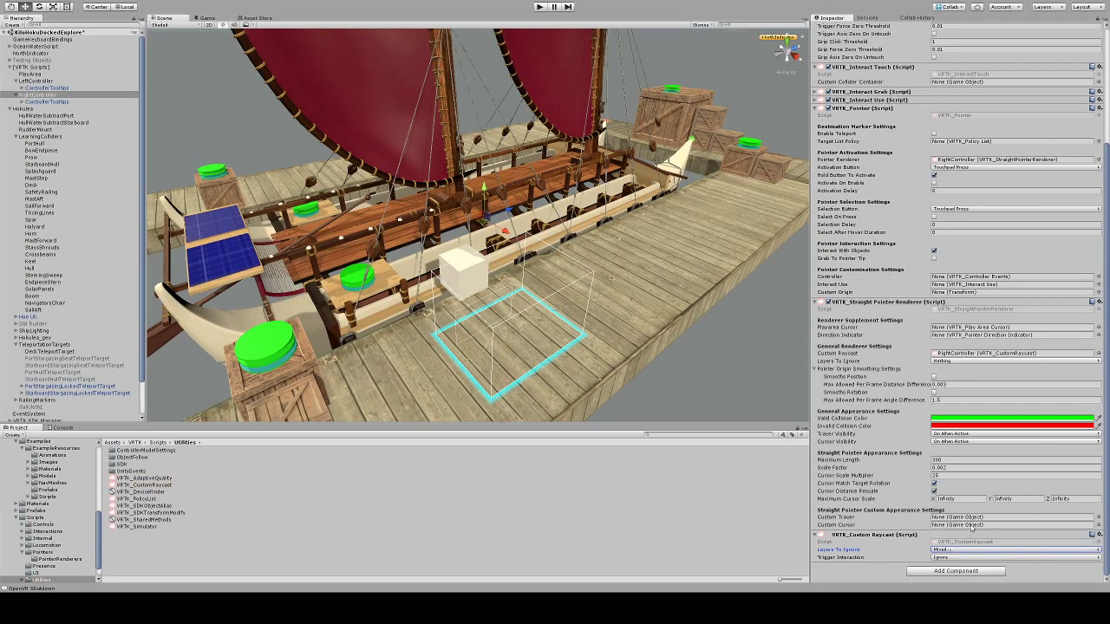
Examine the railing marker AngleMarker Starboard Forward 2, its layer and script settings, and the markers along both deck railings.
click(742, 507)
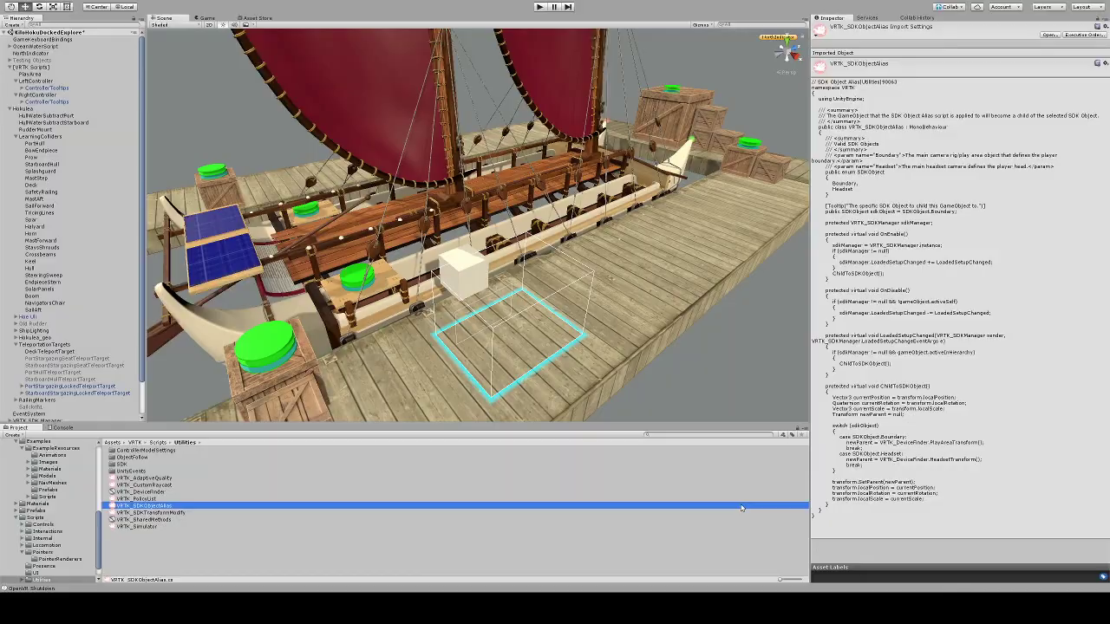
click(26, 68)
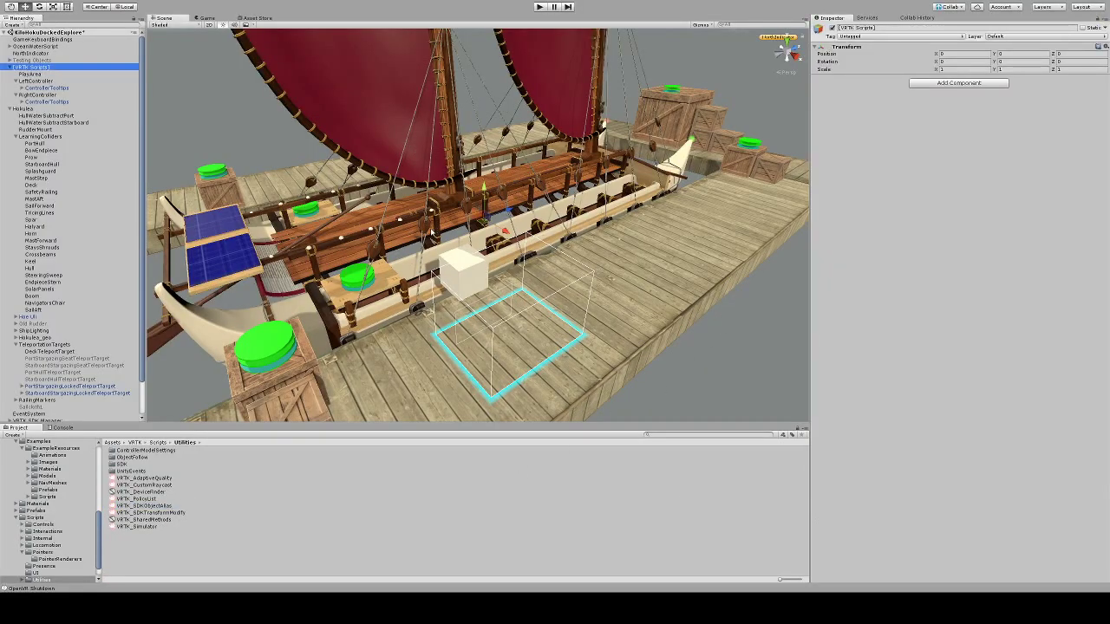
scroll(381, 230, up, 5)
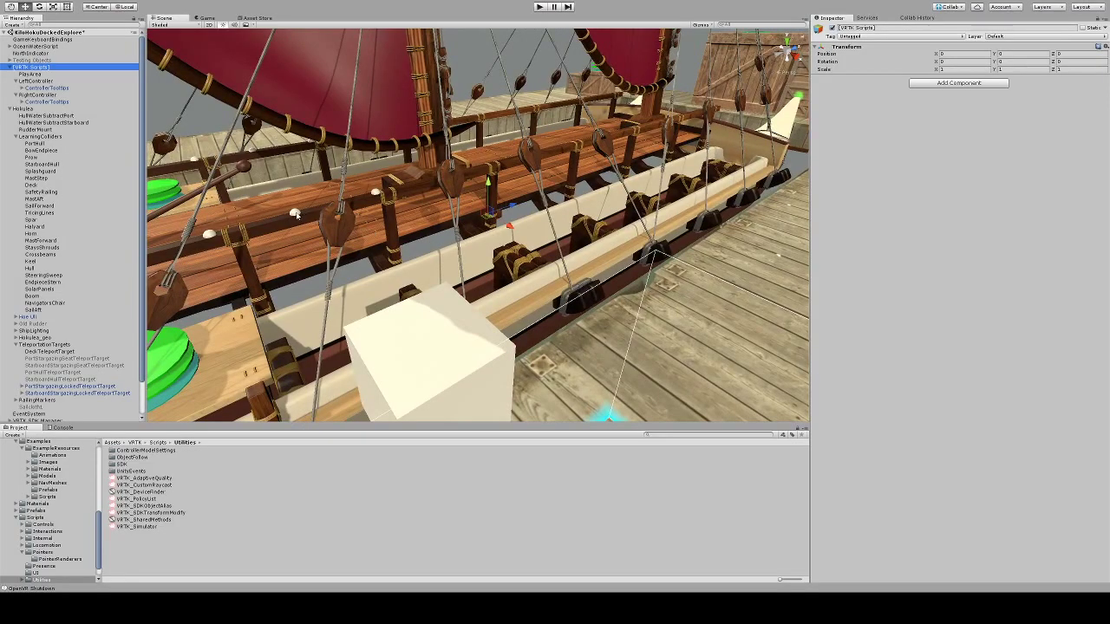
click(299, 212)
key(f)
alt+drag(477, 260, 668, 260)
scroll(476, 226, down, 5)
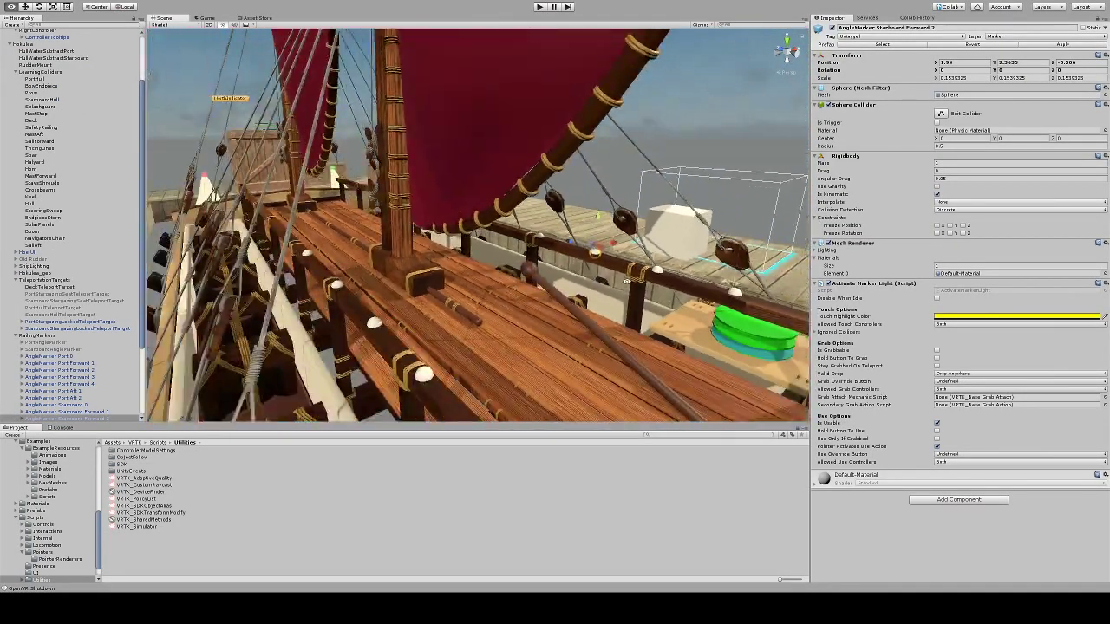
alt+drag(477, 260, 563, 260)
alt+drag(649, 276, 522, 264)
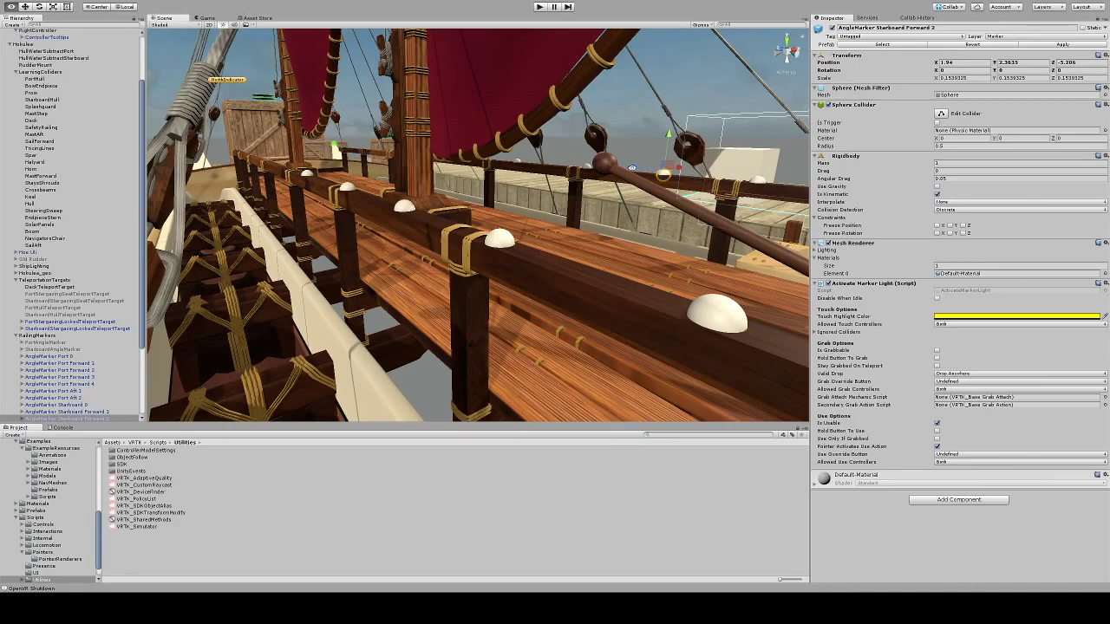
mouse_move(556, 201)
alt+mouse_down()
mouse_move(641, 162)
mouse_move(597, 206)
mouse_move(644, 222)
mouse_move(668, 192)
alt+mouse_up()
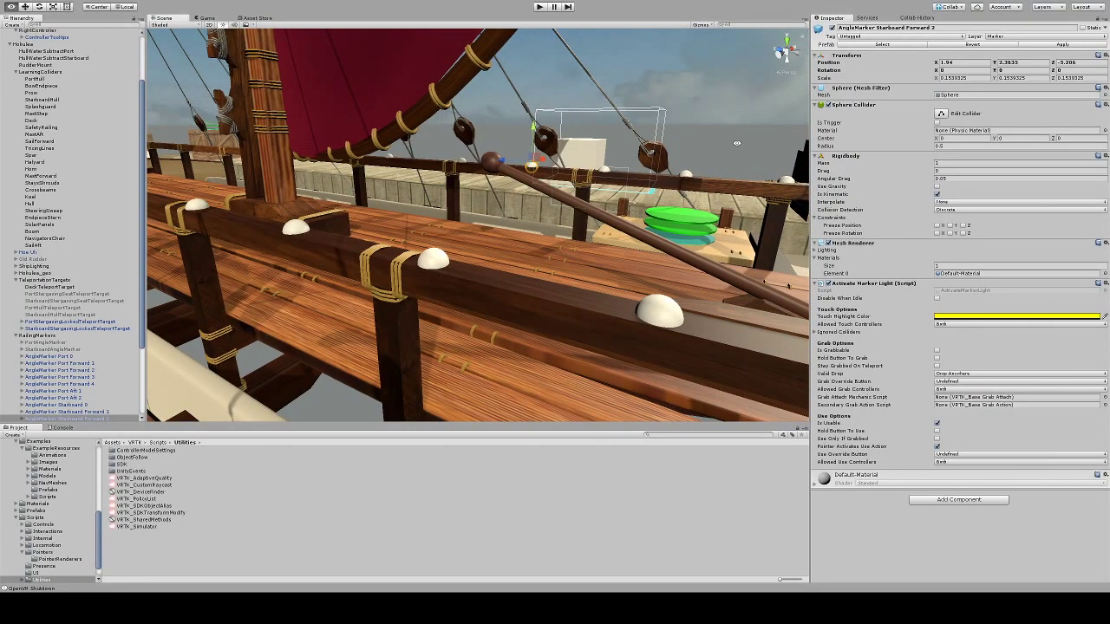
mouse_move(736, 143)
alt+mouse_down()
mouse_move(626, 156)
mouse_move(630, 148)
alt+mouse_up()
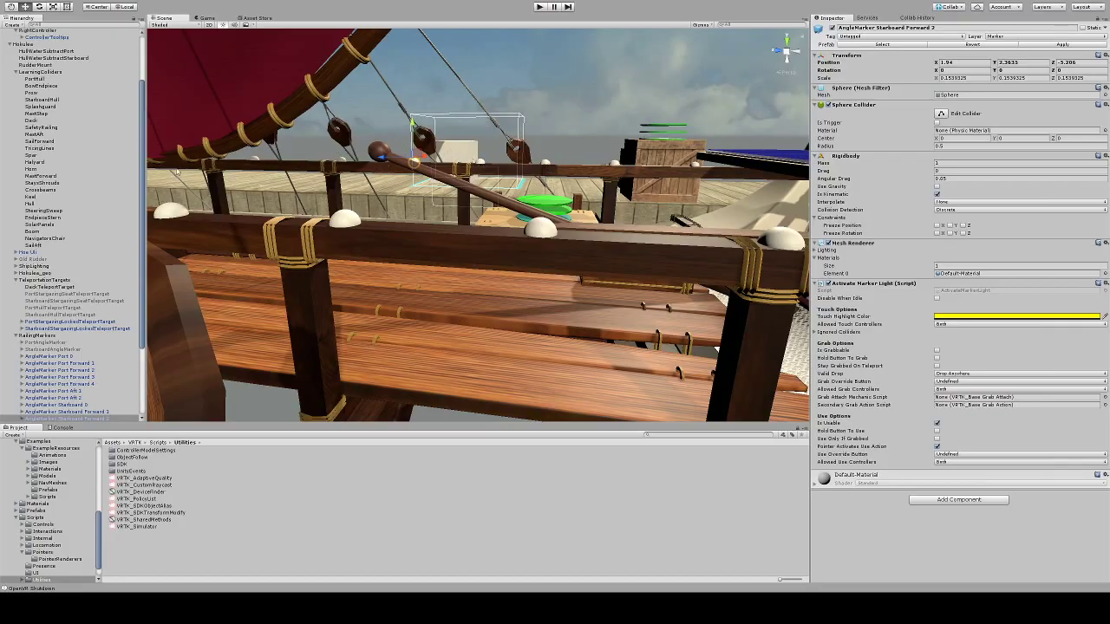
right_drag(224, 159, 592, 145)
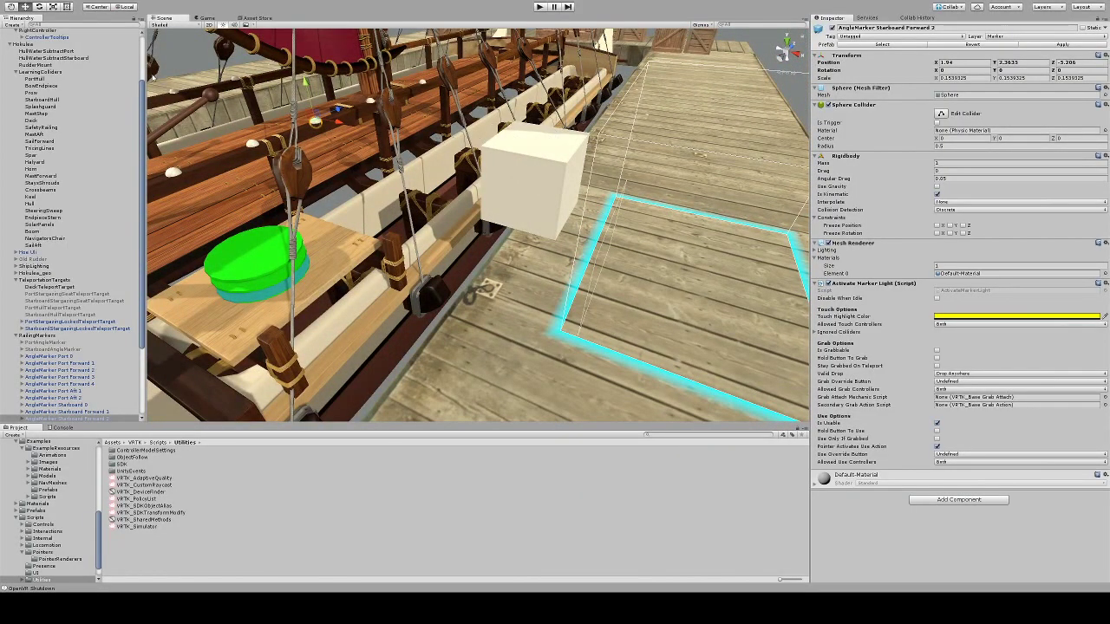
Collapse the TeleportationTargets and RailingMarkers branches under Hokulea and select TestLearningCube.
click(571, 204)
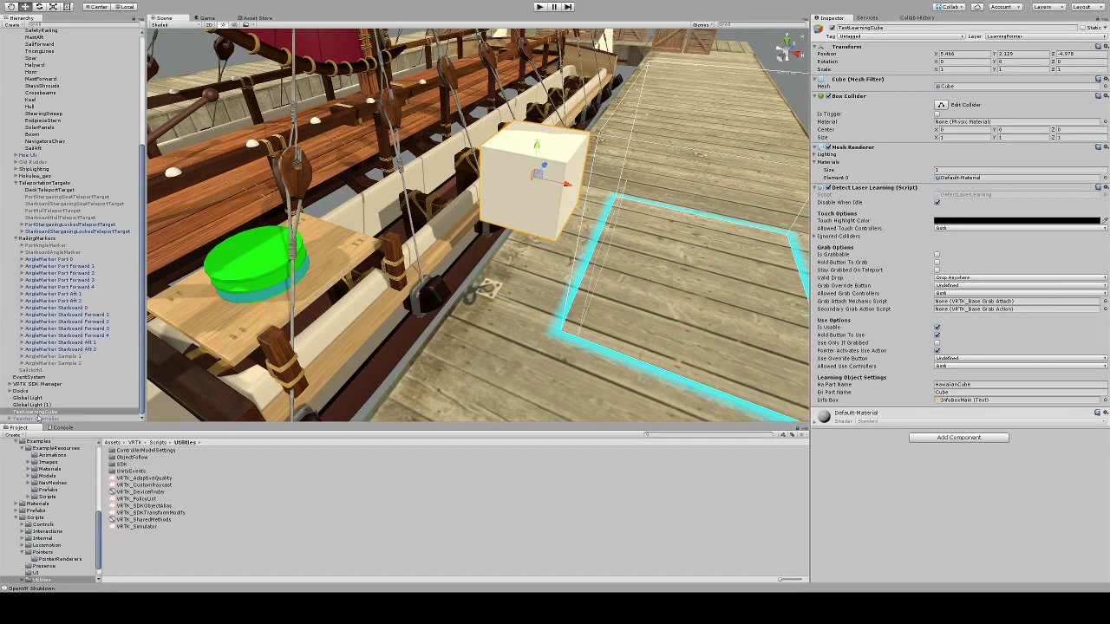
scroll(38, 375, up, 5)
scroll(38, 375, up, 1)
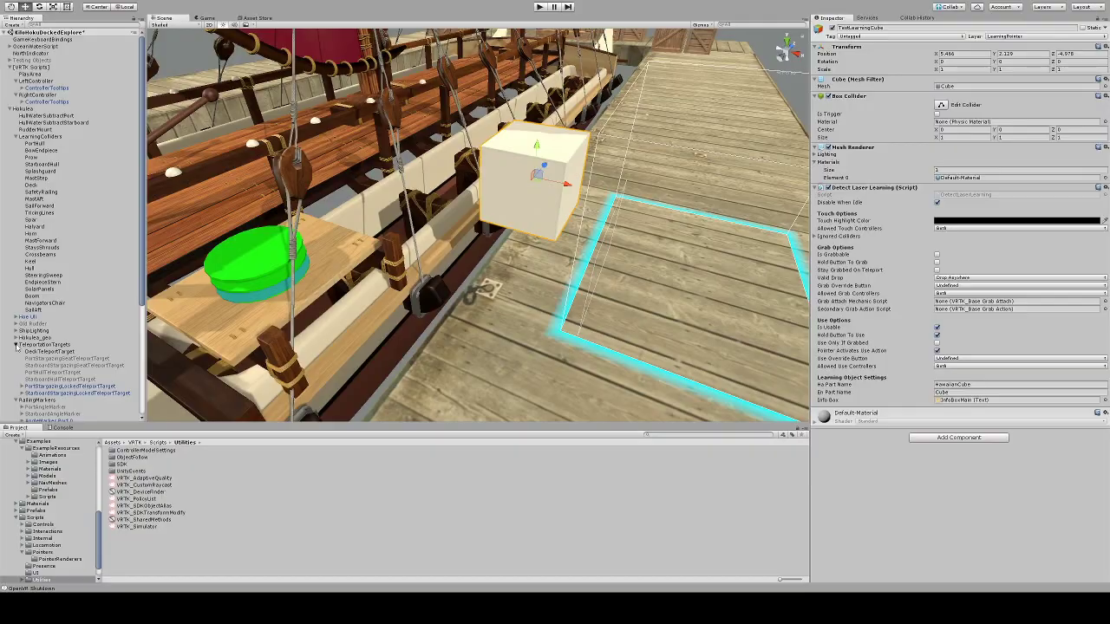
click(15, 344)
click(19, 352)
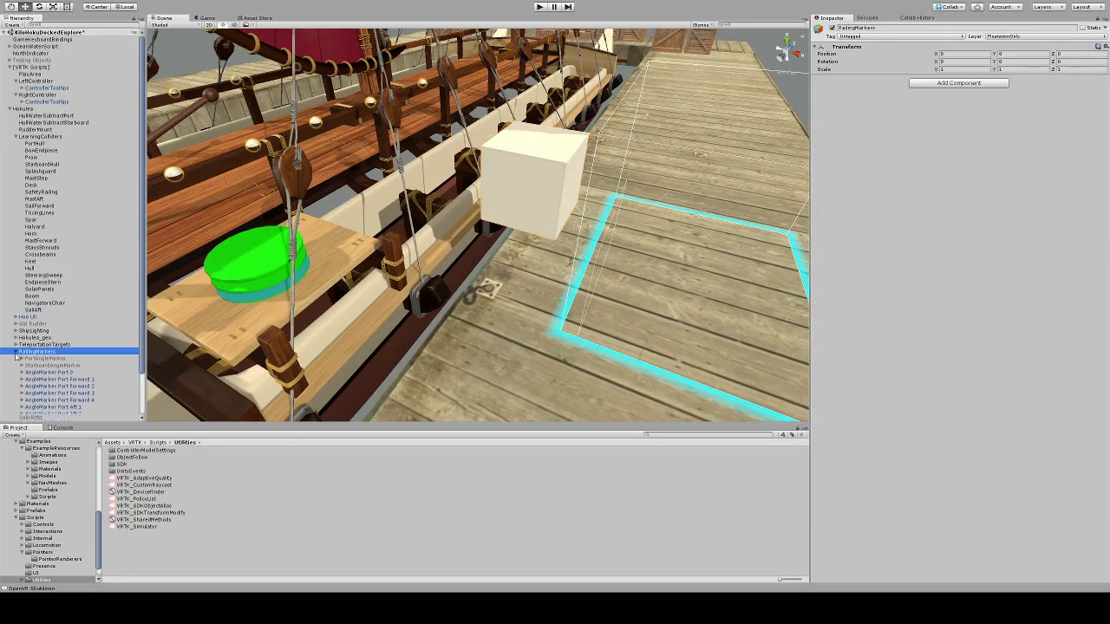
click(16, 351)
click(28, 365)
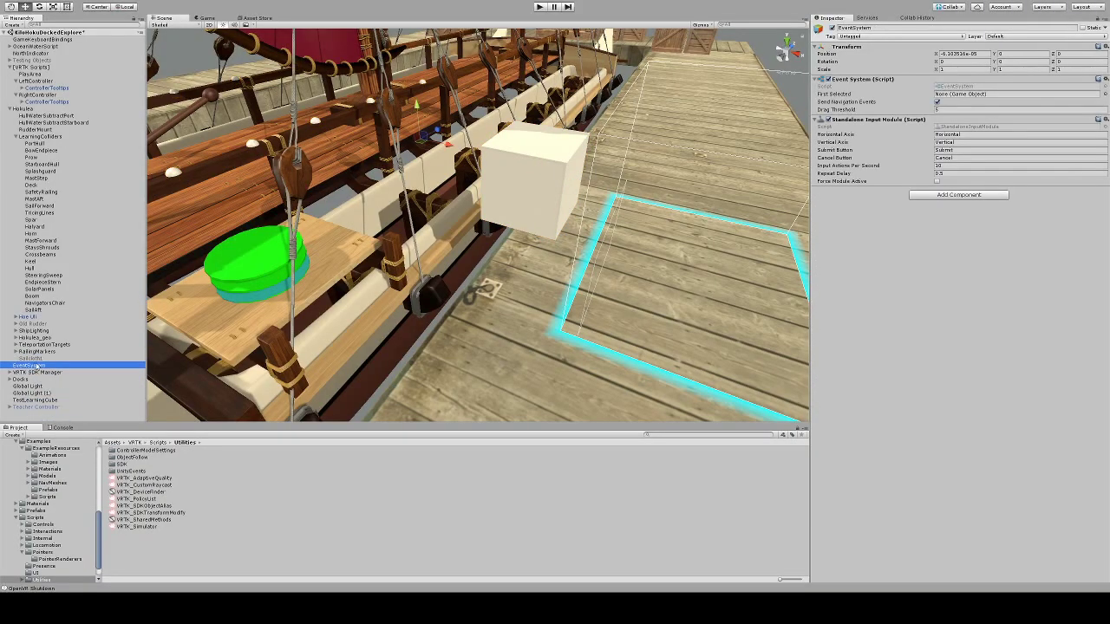
click(27, 400)
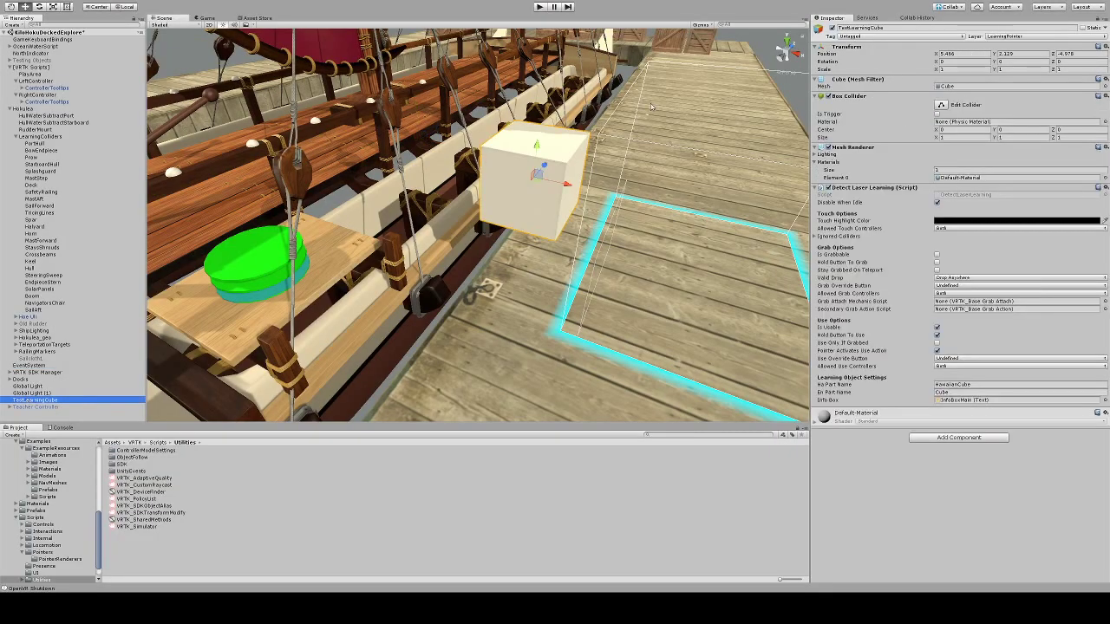
Examine TestLearningCube's placement beside the canoe, and the canoe's deck, hulls and masts, from several angles and distances.
alt+drag(594, 208, 437, 192)
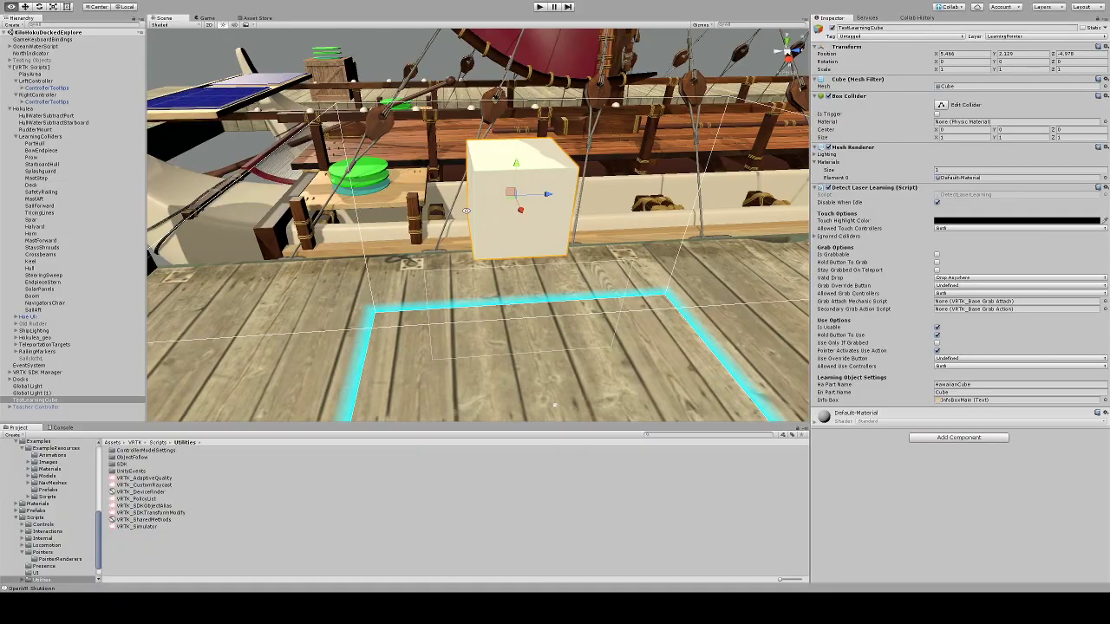
mouse_move(472, 208)
alt+mouse_down()
mouse_move(488, 277)
mouse_move(511, 211)
mouse_move(485, 252)
mouse_move(460, 201)
alt+mouse_up()
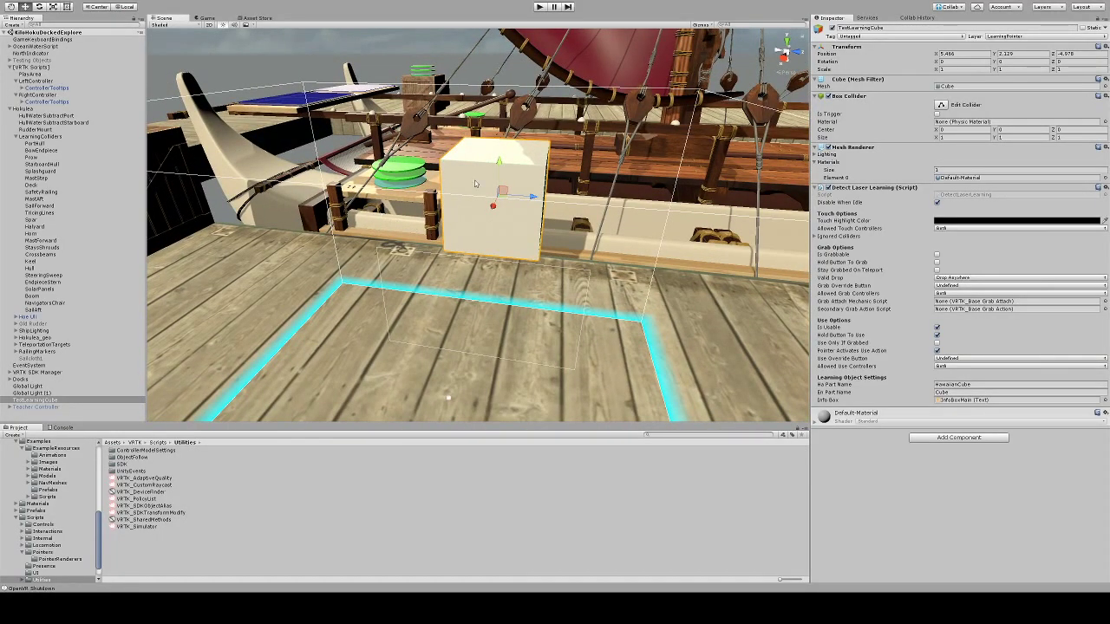
scroll(416, 173, down, 5)
scroll(471, 186, up, 3)
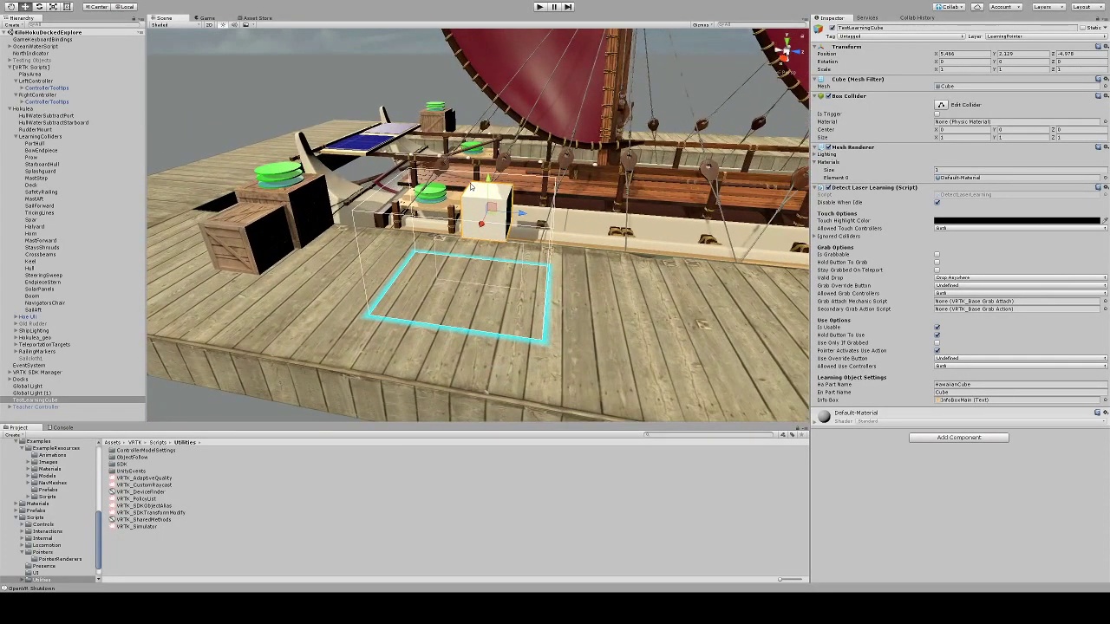
alt+drag(471, 185, 425, 200)
scroll(425, 200, down, 5)
scroll(425, 200, up, 5)
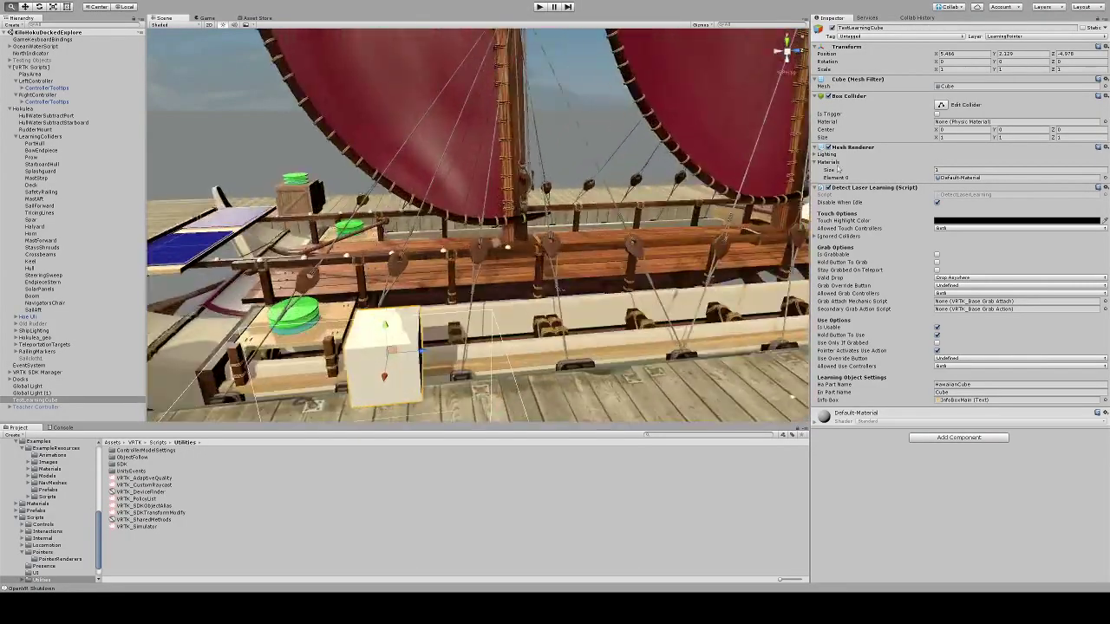
scroll(541, 184, down, 5)
scroll(541, 184, up, 5)
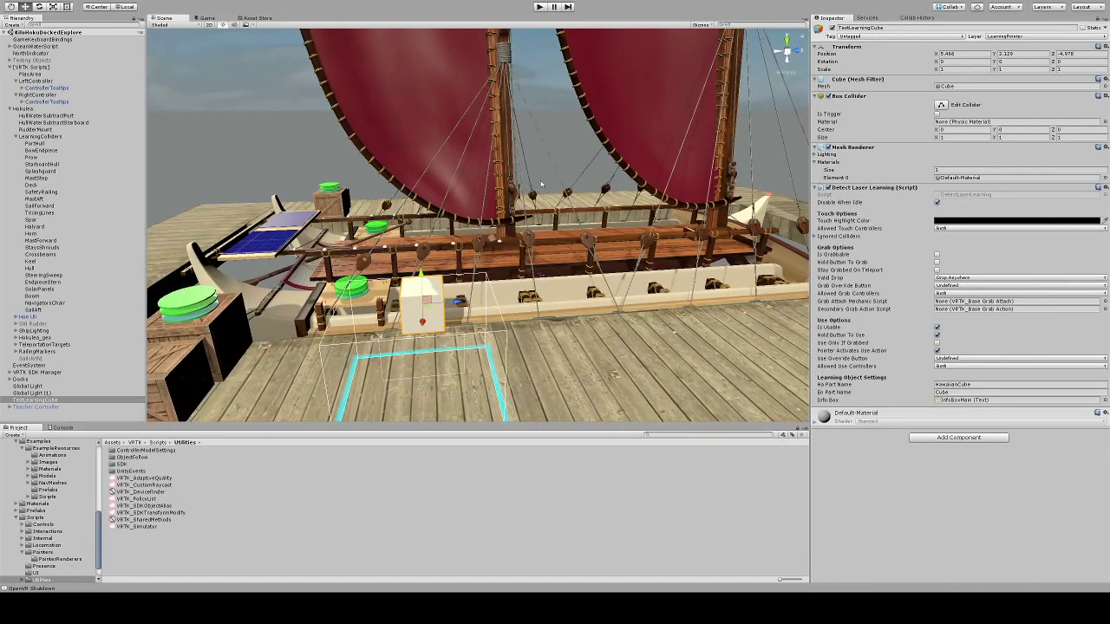
alt+drag(520, 211, 485, 225)
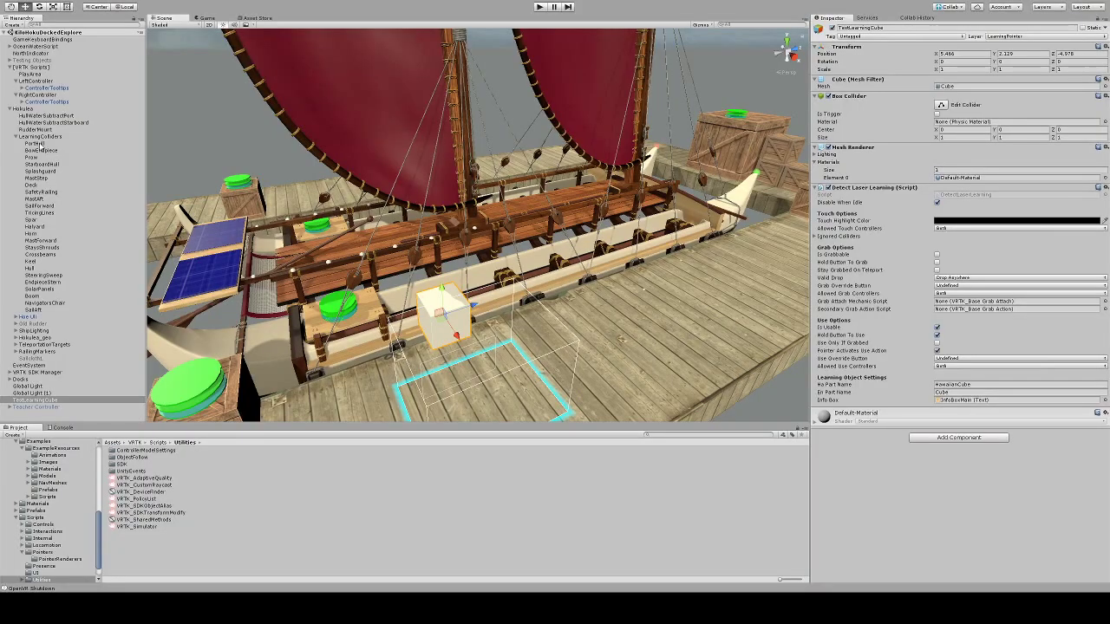
Move Hull to the head of the LearningColliders children and nest StarboardHull, Prow and PortHull under it.
click(29, 269)
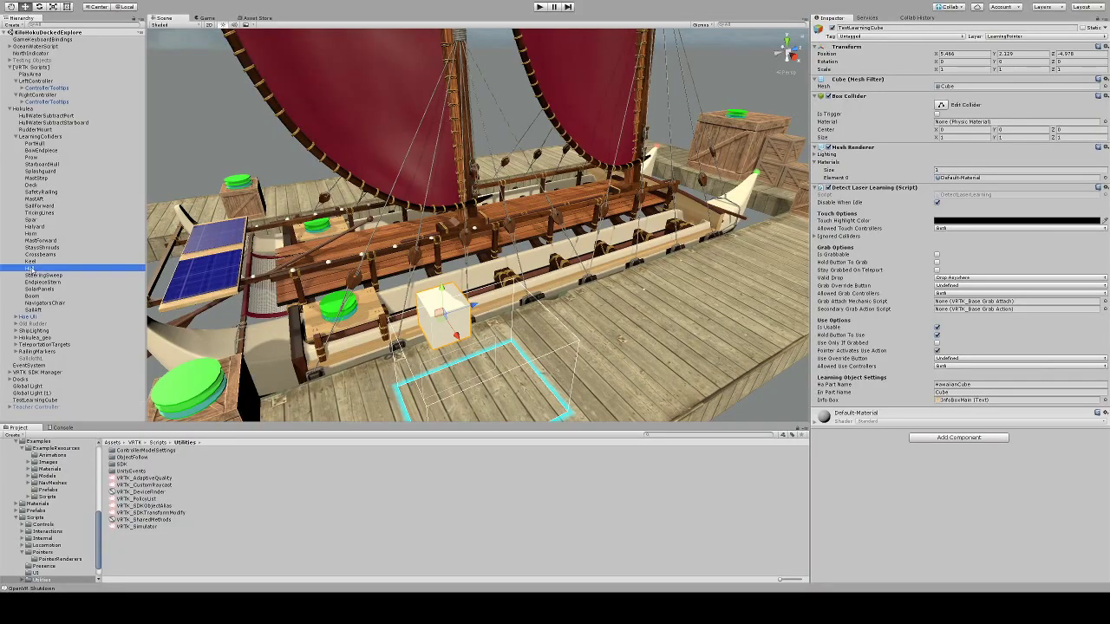
drag(30, 268, 54, 160)
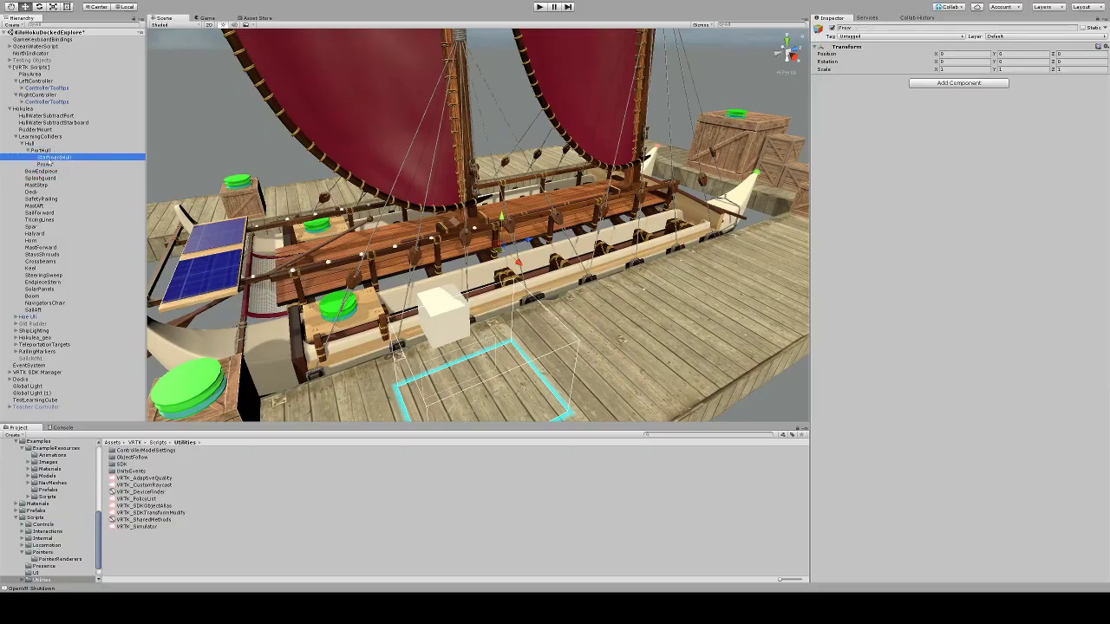
click(38, 157)
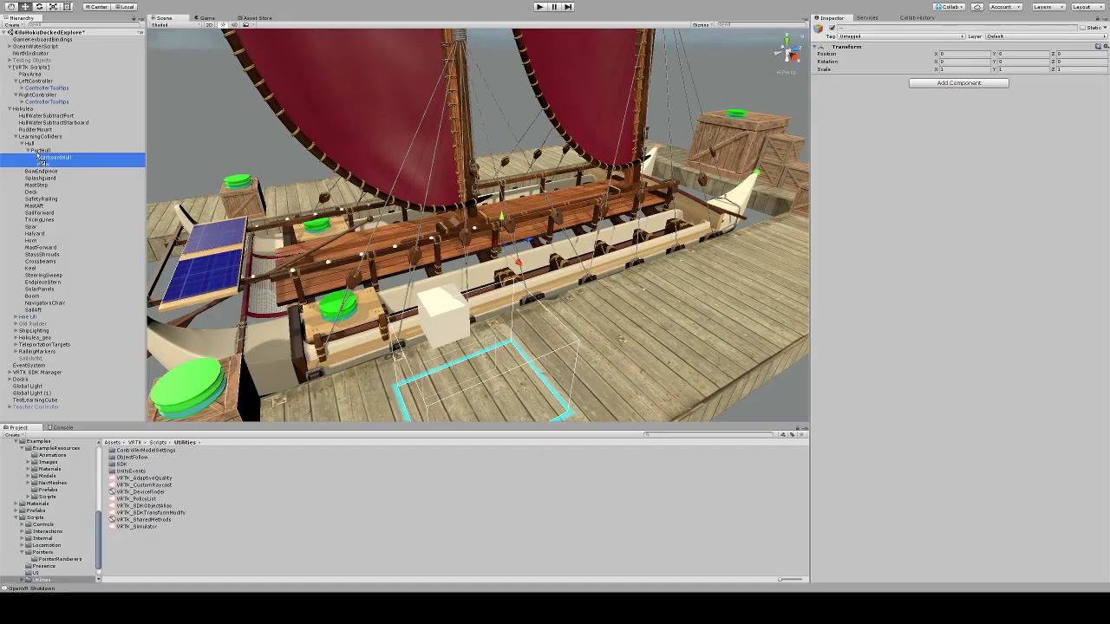
drag(39, 157, 41, 163)
click(41, 165)
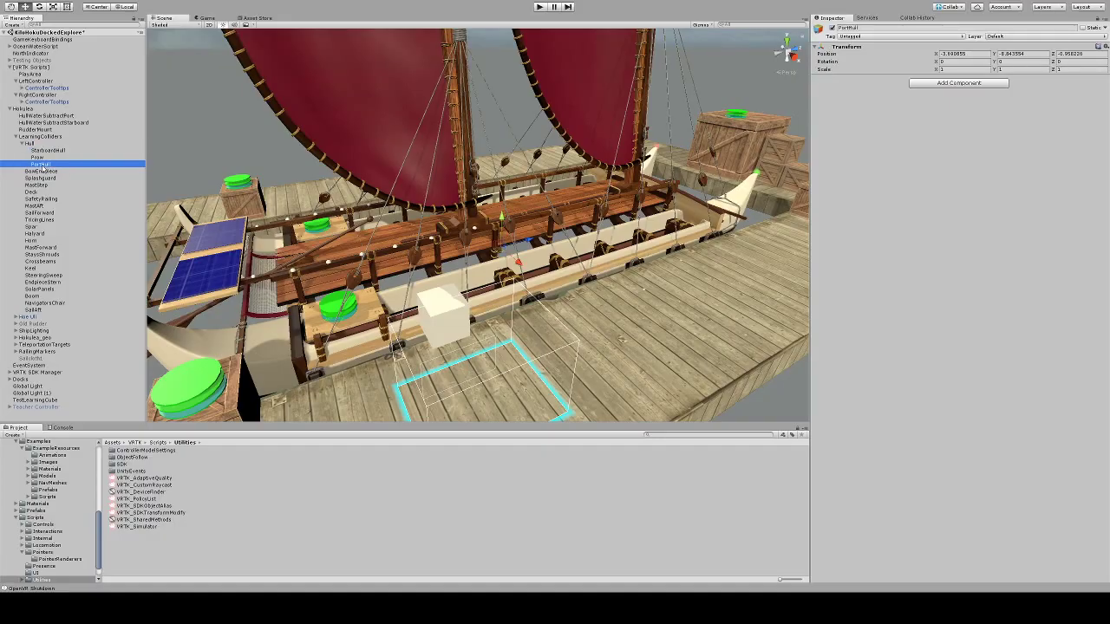
Reorder Hull's children to start with PortHull, StarboardHull and Prow, and add BowEndpiece and EndpieceStern after them.
double_click(40, 165)
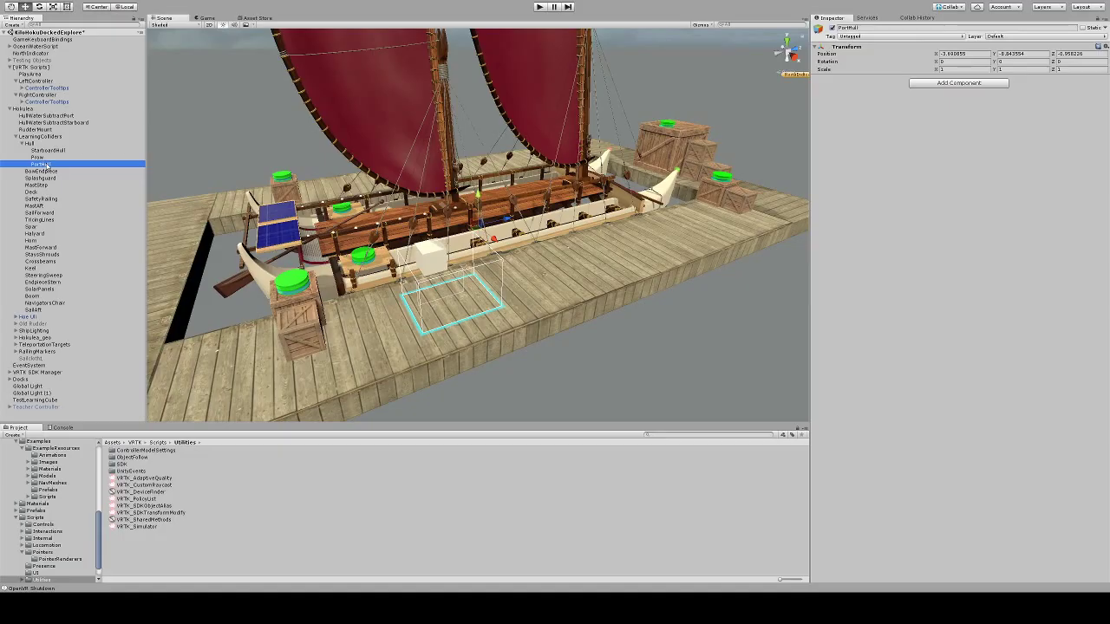
click(51, 159)
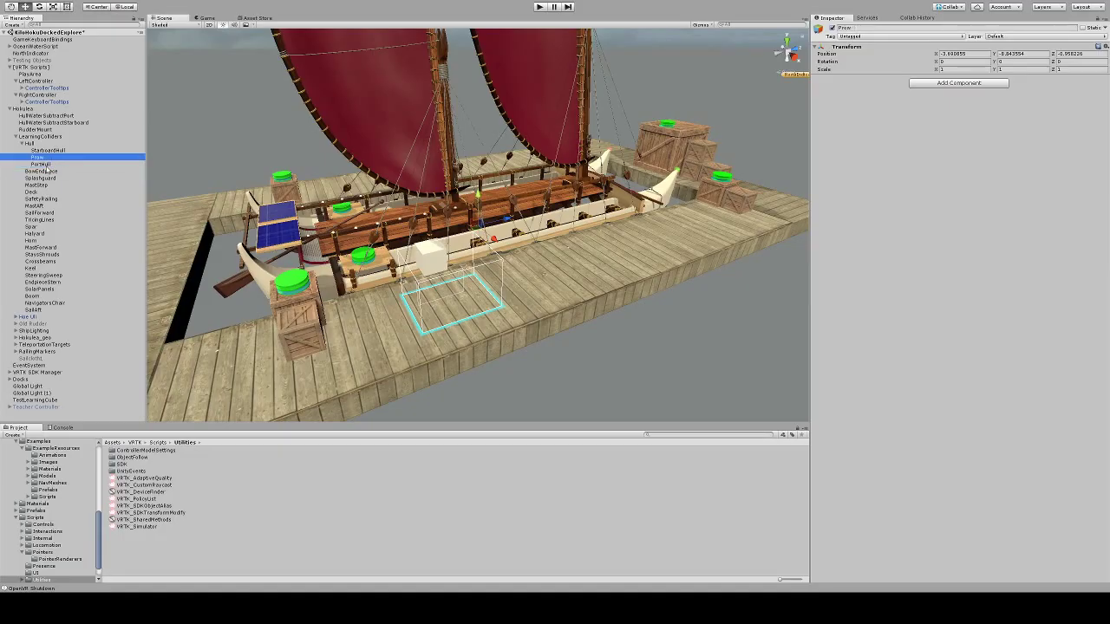
mouse_move(45, 164)
mouse_down()
mouse_move(49, 149)
mouse_move(51, 167)
mouse_up()
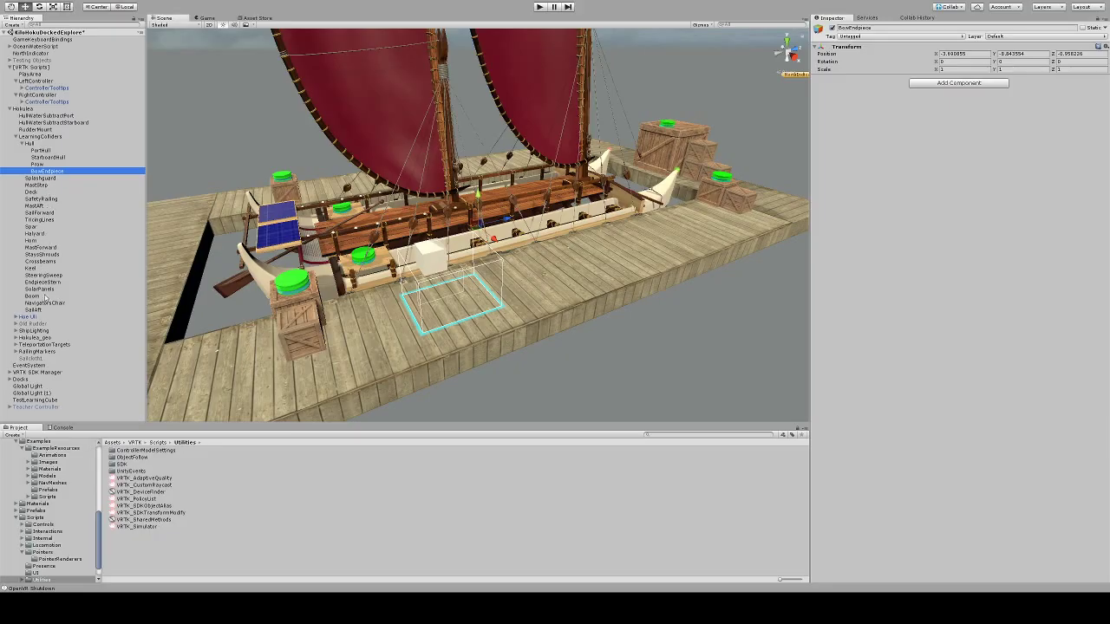
drag(44, 283, 58, 178)
Rename the BowEndpiece object under Hull as EndpieceBow.
click(48, 171)
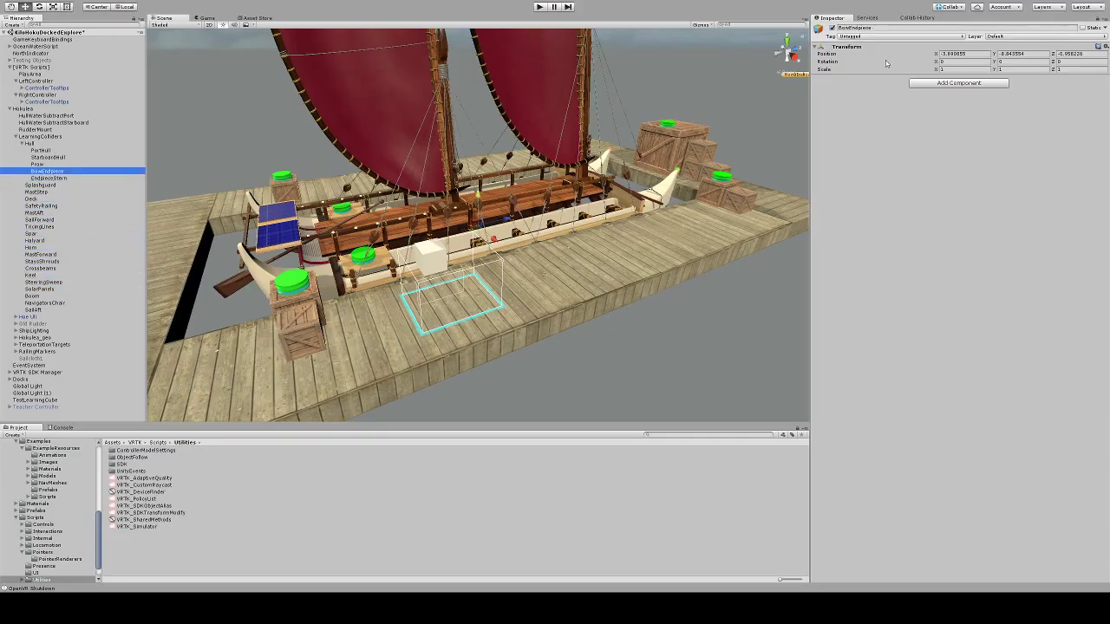
click(850, 28)
drag(848, 28, 835, 28)
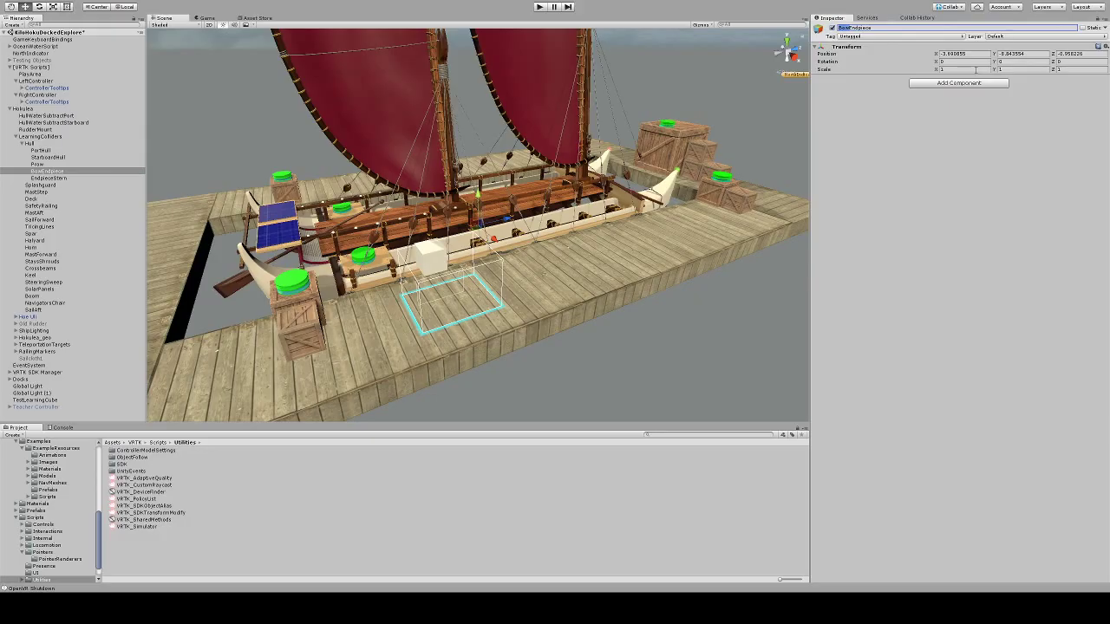
key(BackSpace)
Group Spar, MastAft, MastForward and MastStep in that order directly after Splashguard under LearningColliders.
click(40, 214)
drag(39, 217, 52, 253)
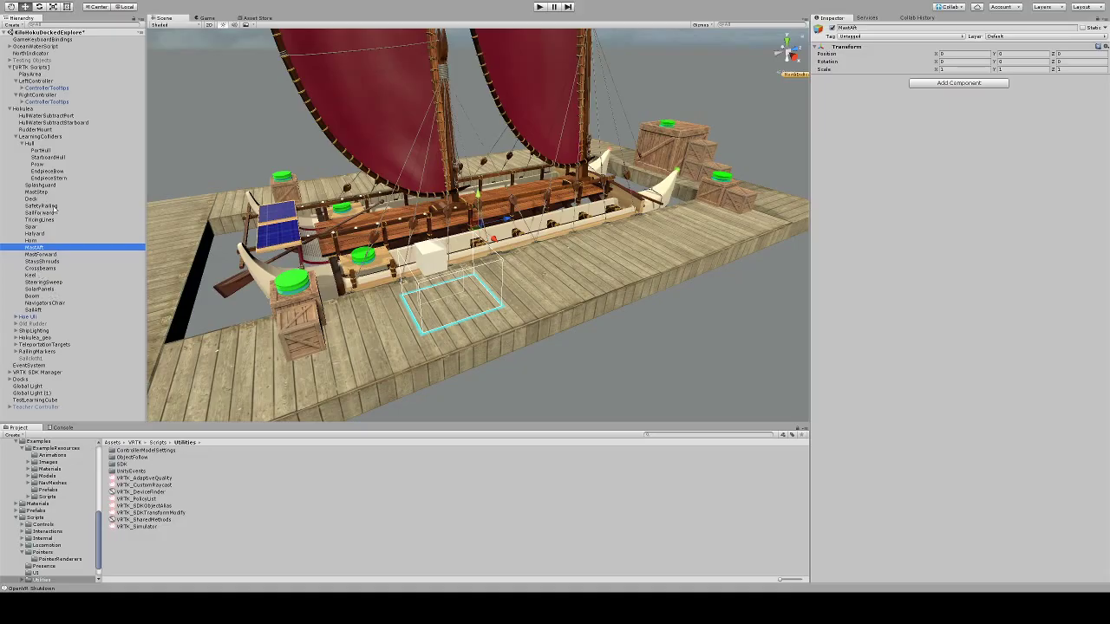
drag(34, 227, 35, 199)
click(51, 254)
shift+click(39, 241)
click(39, 212)
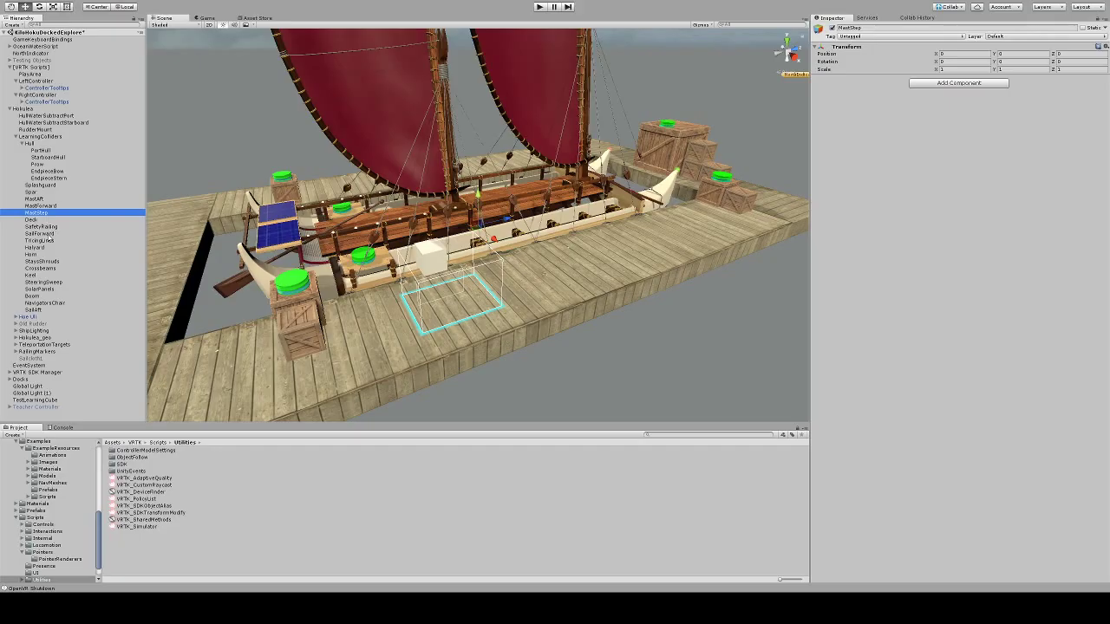
Place SailForward and SailAft directly after MastStep, and move Horn between Spar and MastAft.
mouse_move(44, 234)
mouse_down()
mouse_move(65, 295)
mouse_move(63, 198)
mouse_move(62, 315)
mouse_move(44, 232)
mouse_move(48, 199)
mouse_move(59, 218)
mouse_up()
click(37, 303)
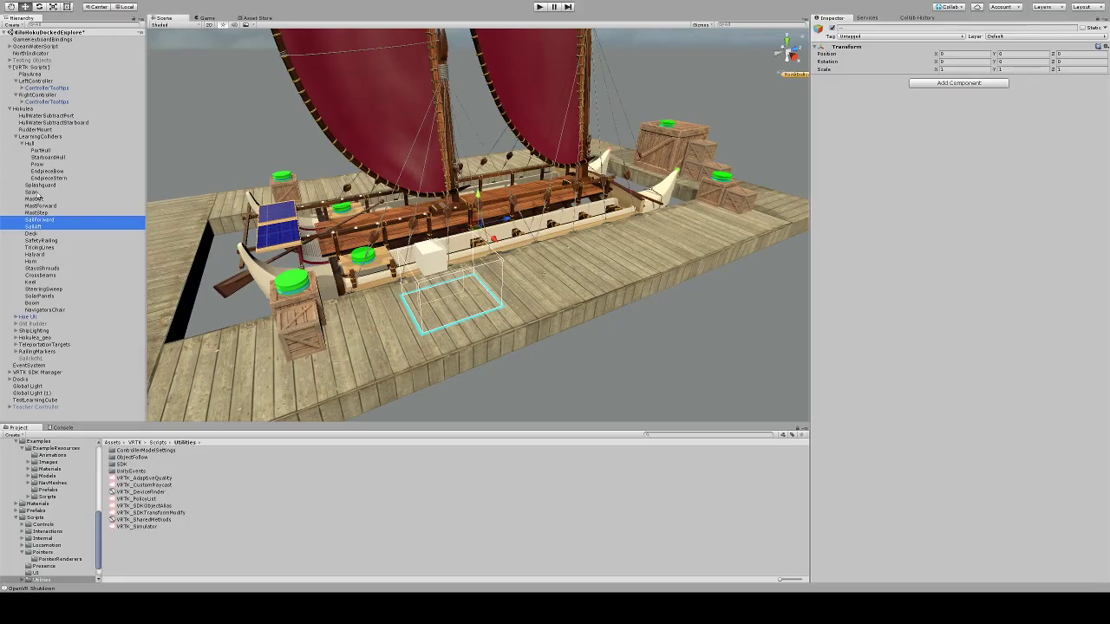
click(30, 192)
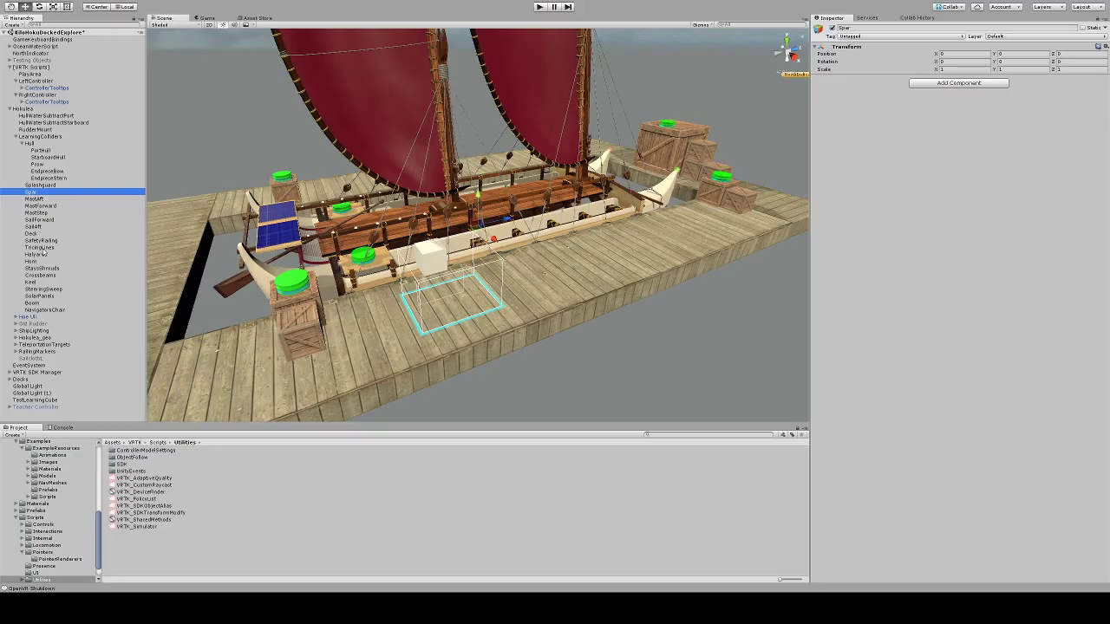
click(41, 253)
click(37, 261)
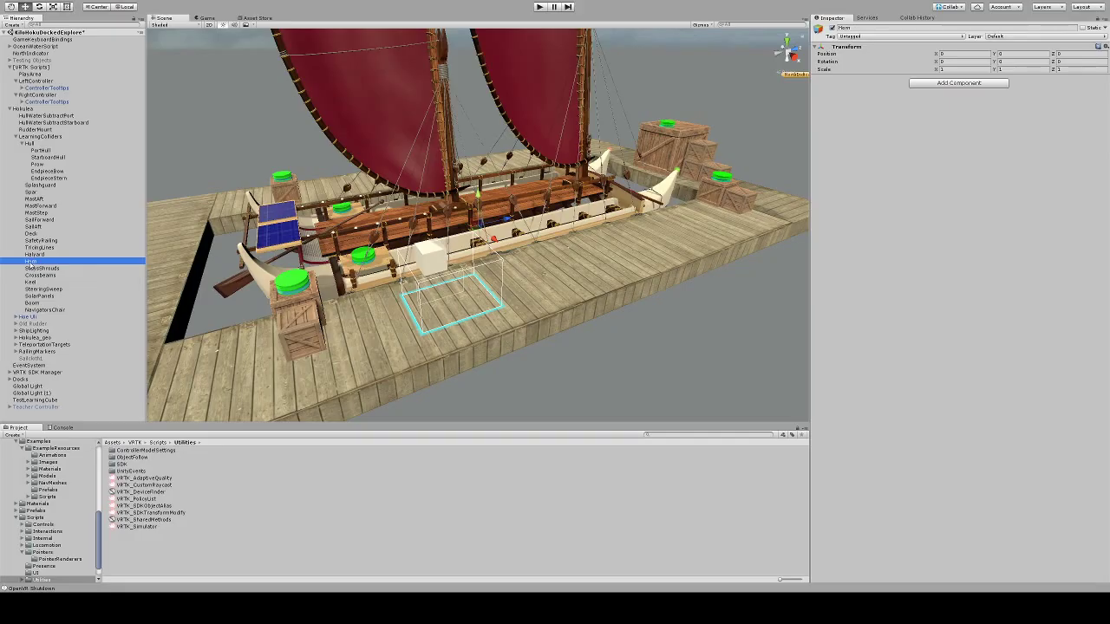
drag(31, 262, 36, 207)
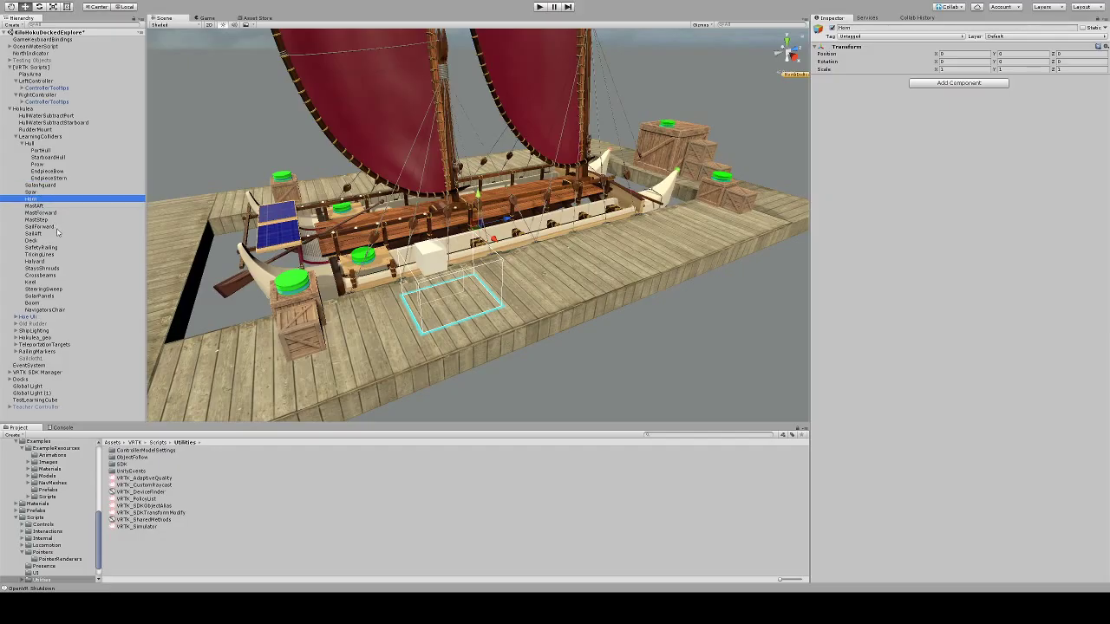
Nest Keel under Hull after EndpieceStern, and move Boom directly after SailAft.
click(48, 276)
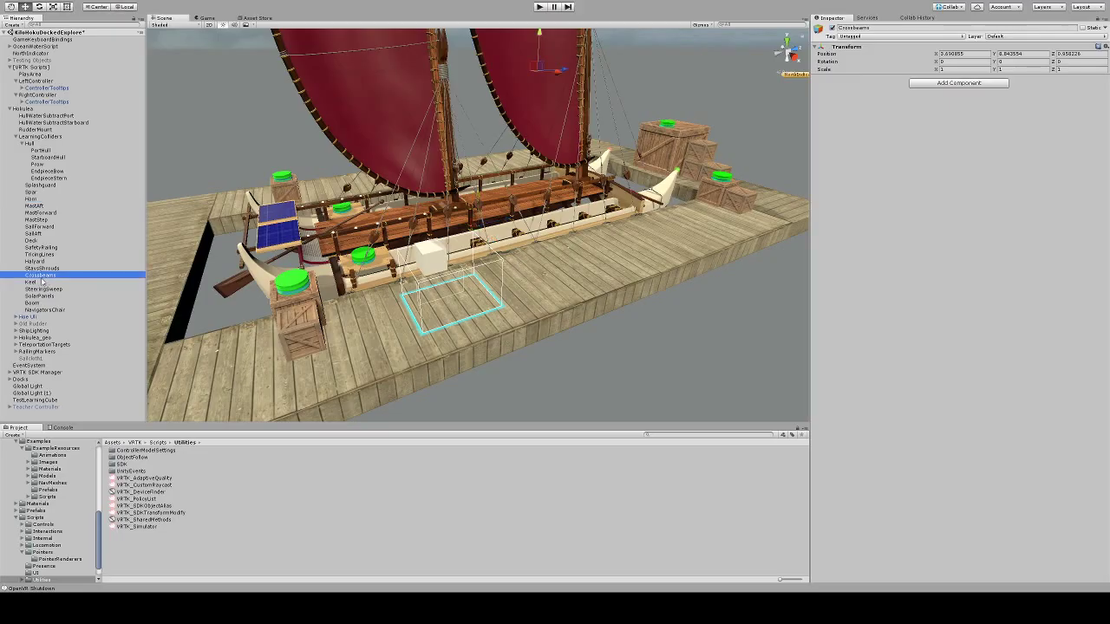
click(28, 282)
drag(28, 285, 43, 183)
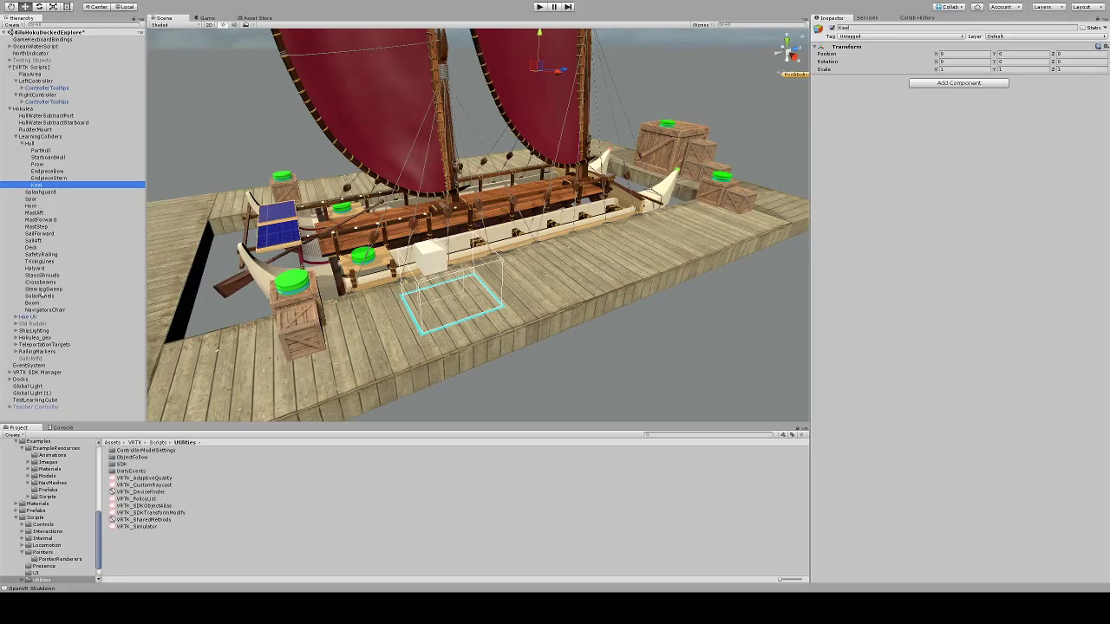
drag(36, 304, 37, 254)
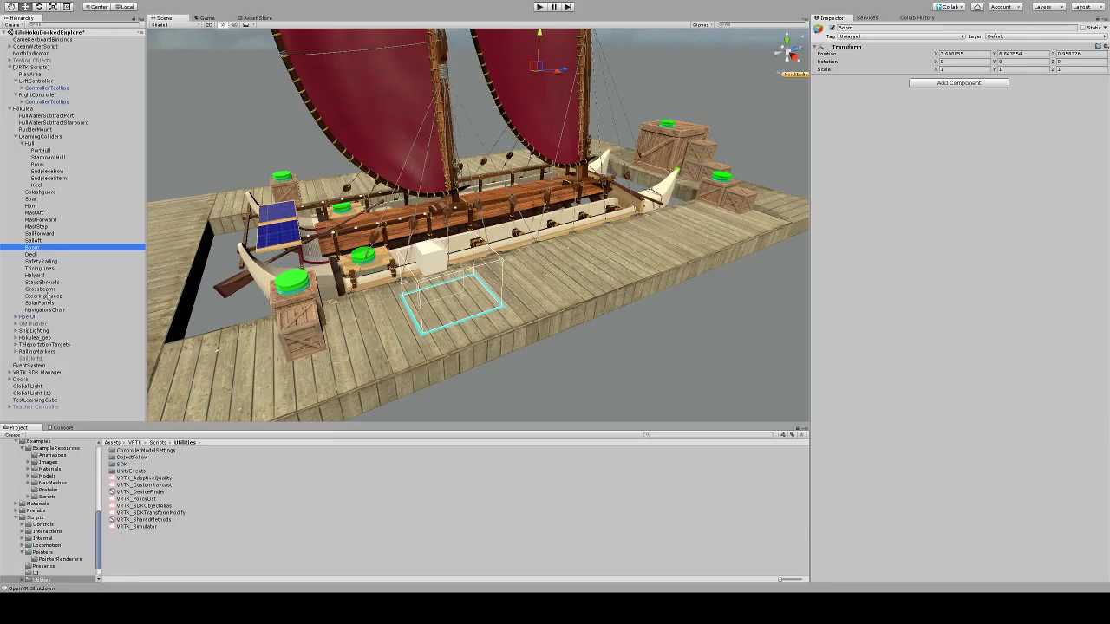
Move all of Hull's children up to the LearningColliders level and place Hull ahead of PortHull.
click(41, 151)
shift+click(36, 185)
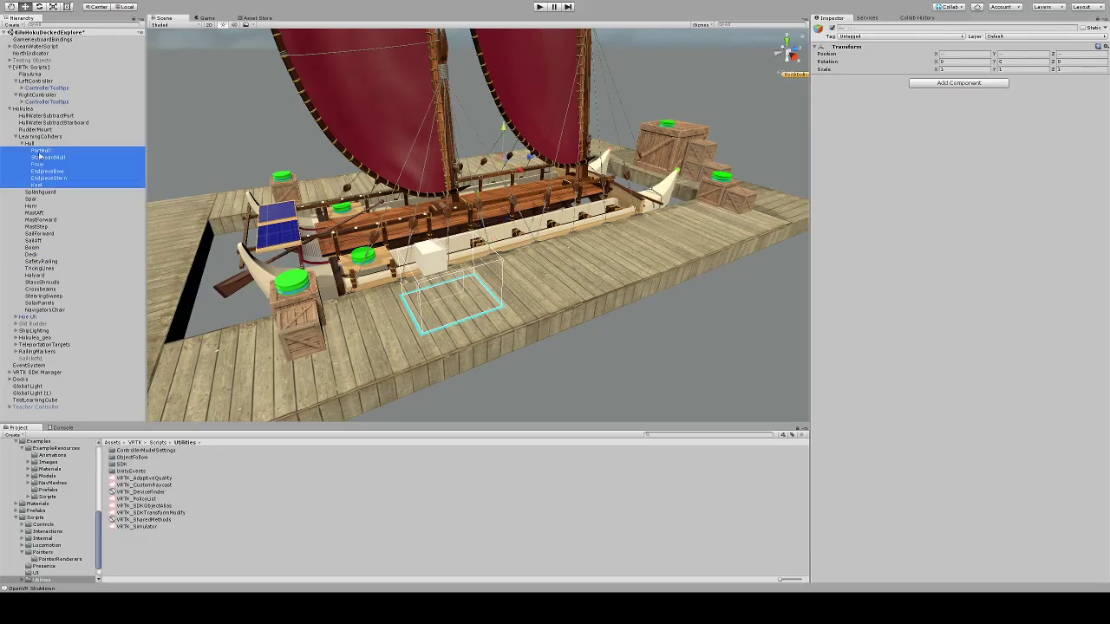
drag(39, 156, 36, 140)
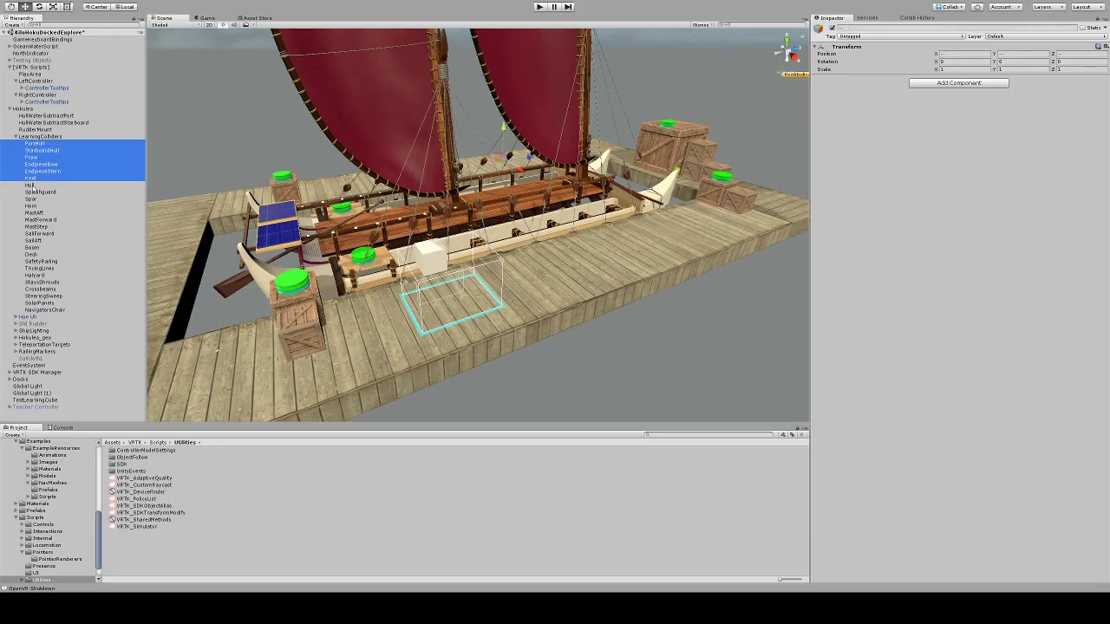
drag(31, 185, 47, 144)
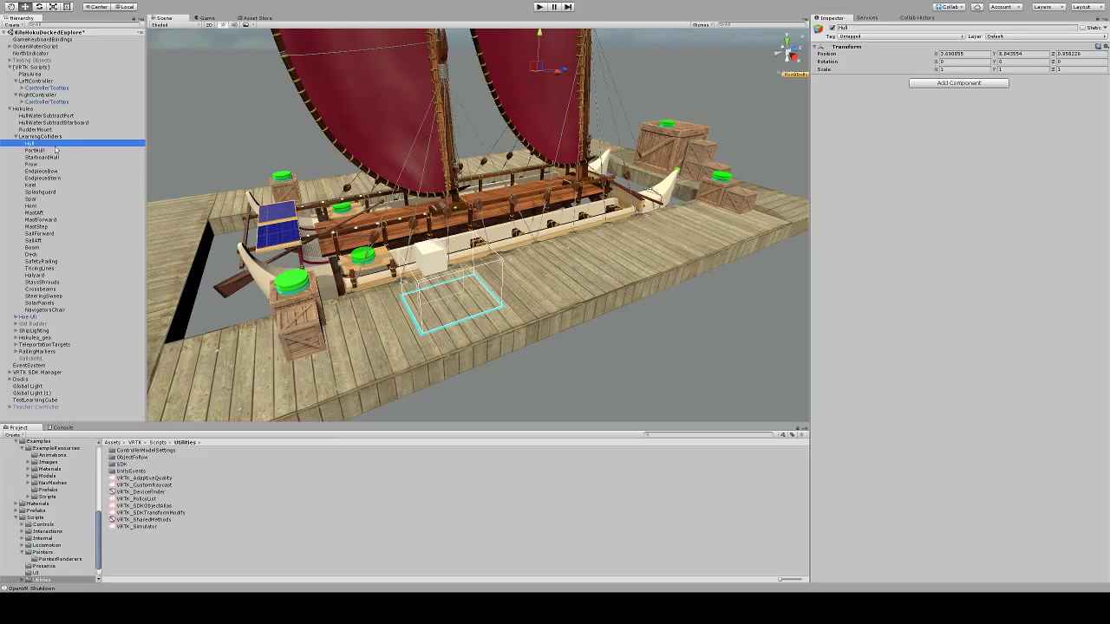
Move Splashguard along its Z axis to the canoe's bow, at a Z position of about 10.37.
click(57, 192)
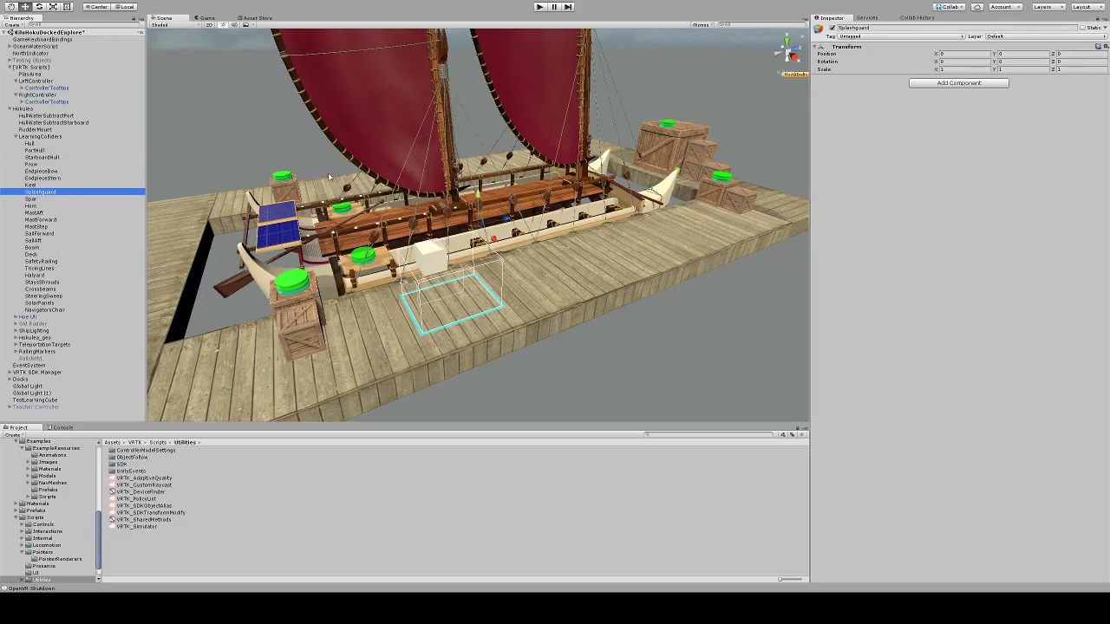
alt+drag(160, 252, 159, 279)
key(f)
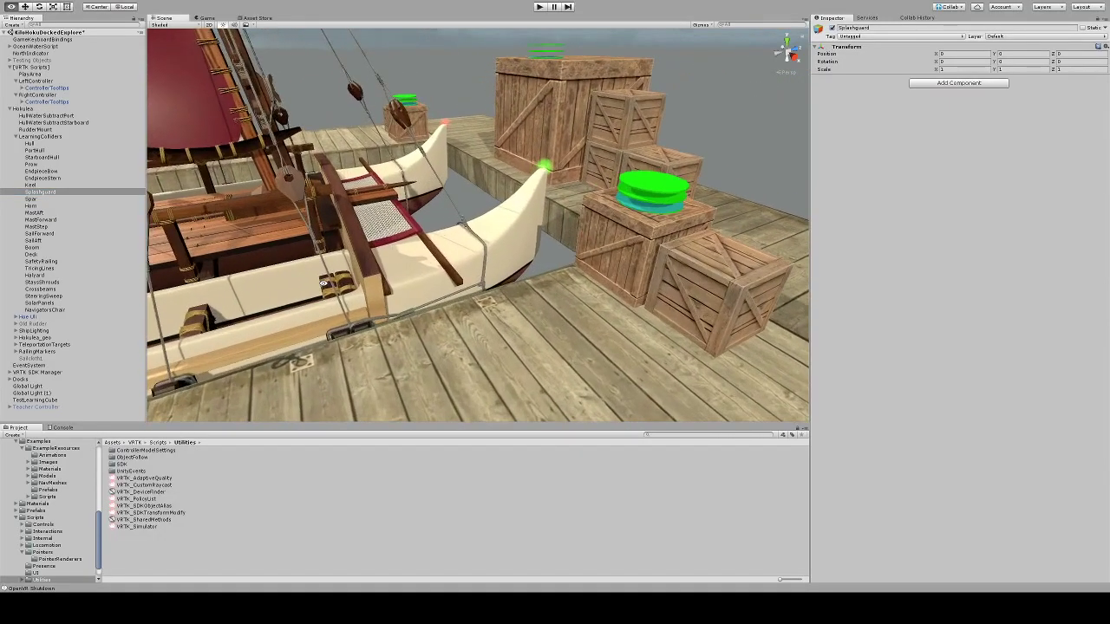
mouse_move(401, 235)
alt+mouse_down()
mouse_move(295, 206)
mouse_move(394, 215)
alt+mouse_up()
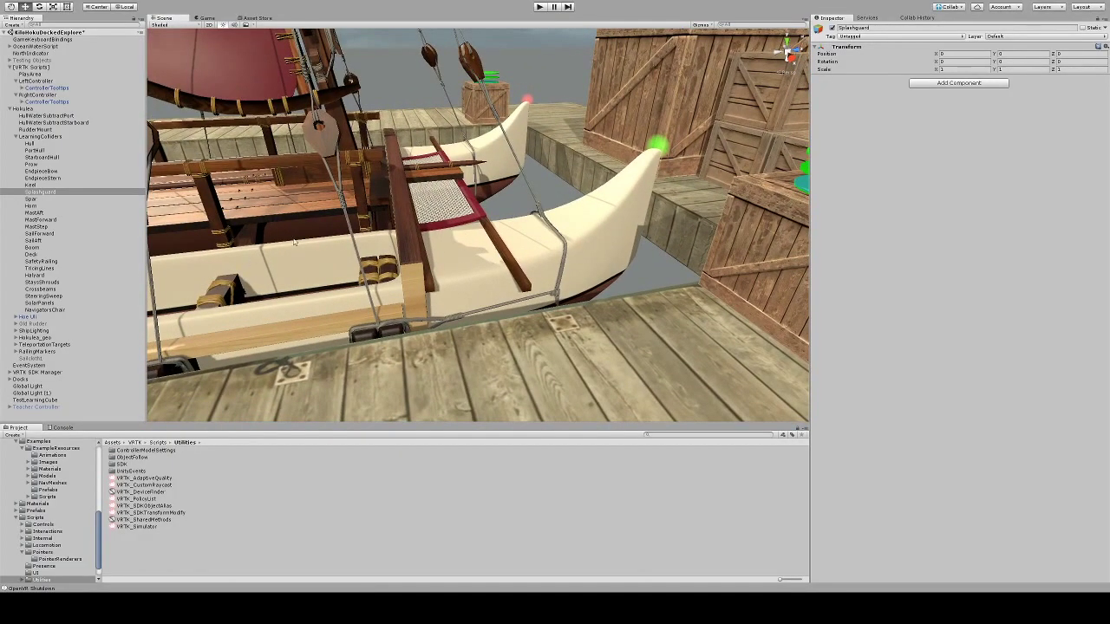
alt+drag(294, 244, 132, 189)
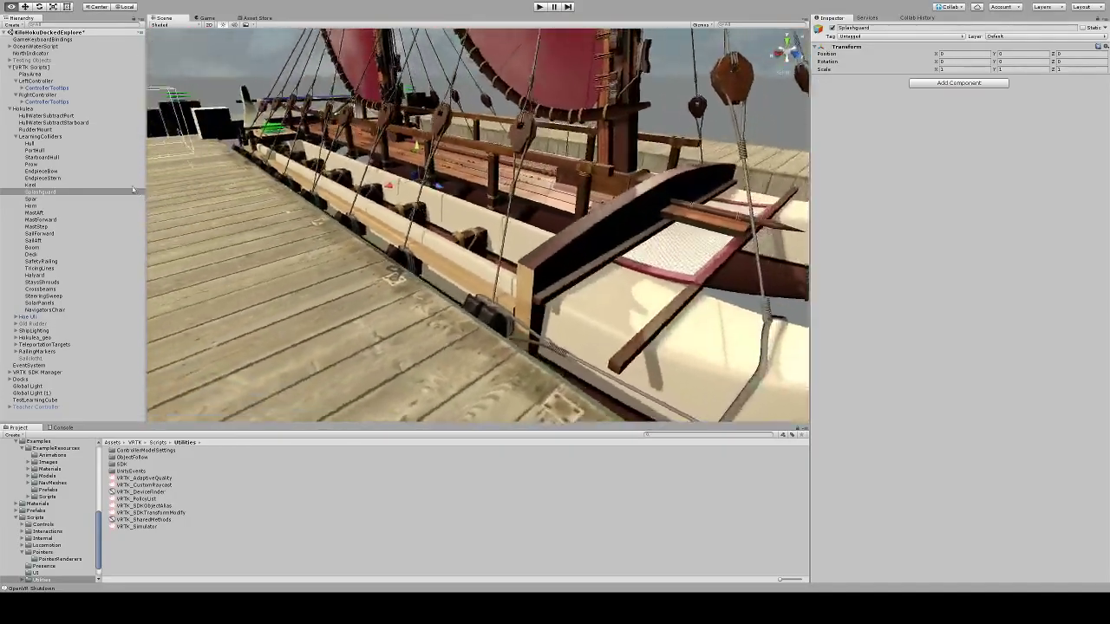
double_click(133, 189)
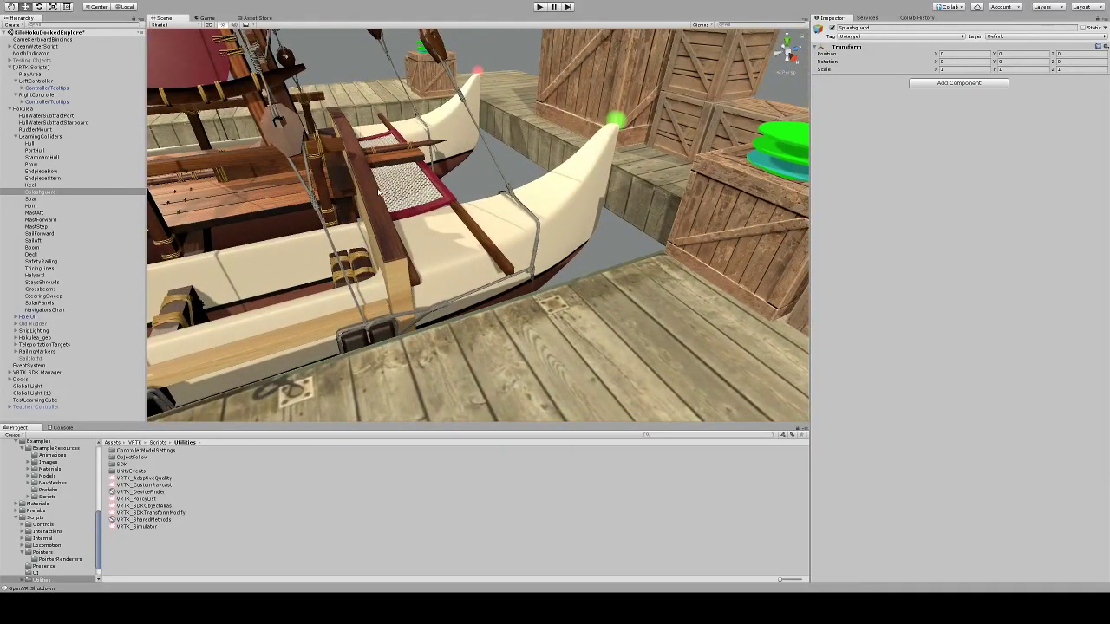
scroll(379, 191, down, 5)
click(54, 193)
alt+drag(237, 238, 507, 223)
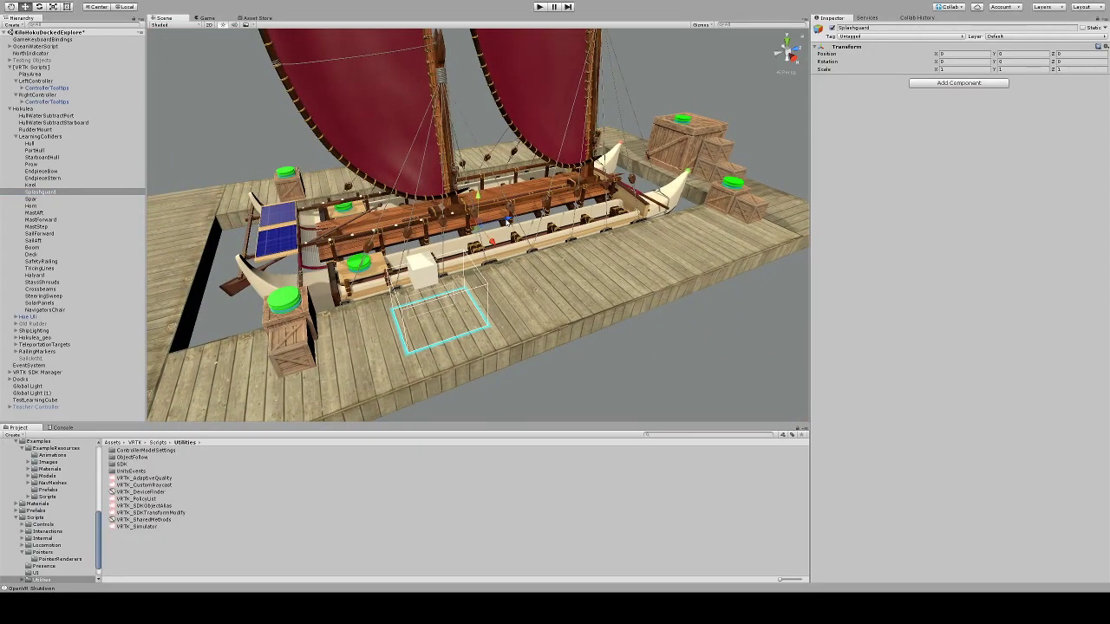
drag(507, 222, 660, 265)
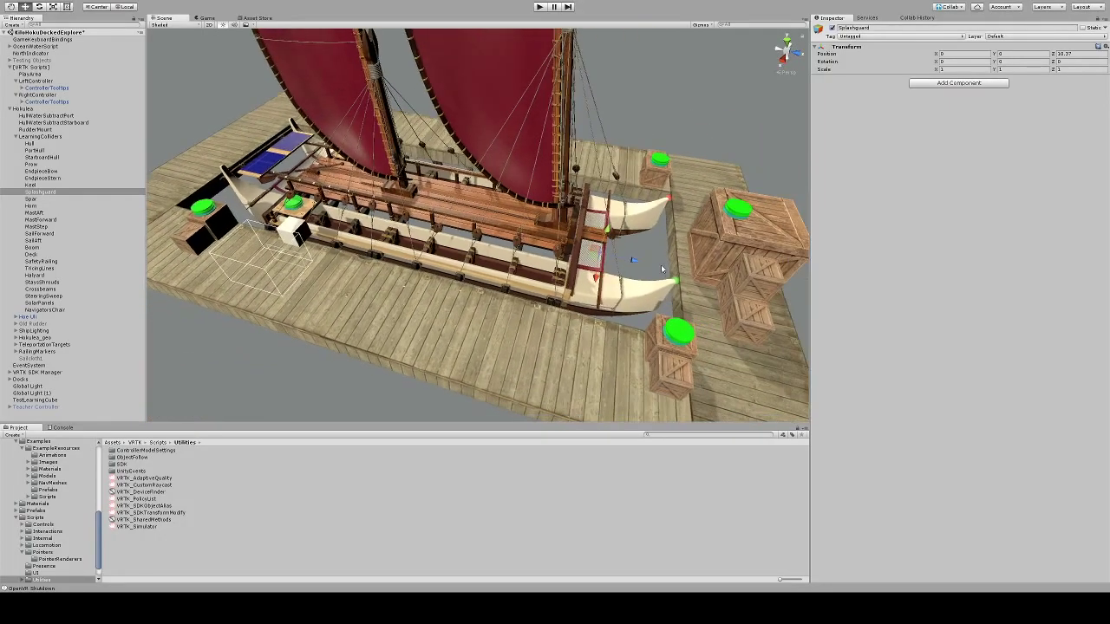
scroll(661, 265, up, 5)
scroll(546, 108, up, 3)
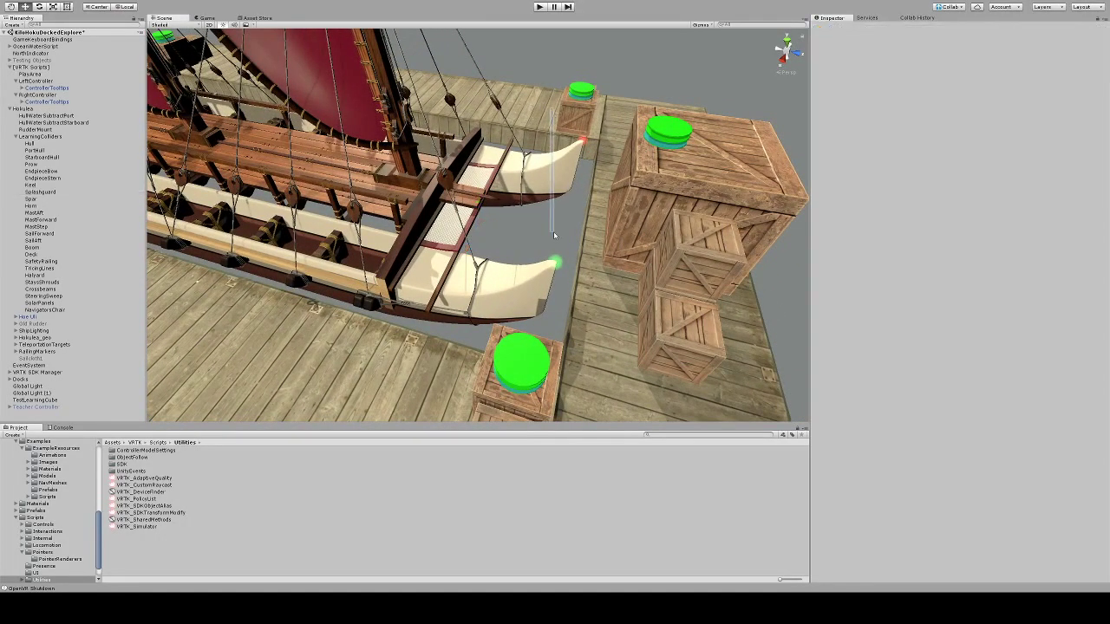
Move Splashguard onto the board across the bow, at Y 1.41 and a Z position of about 9.9.
click(50, 193)
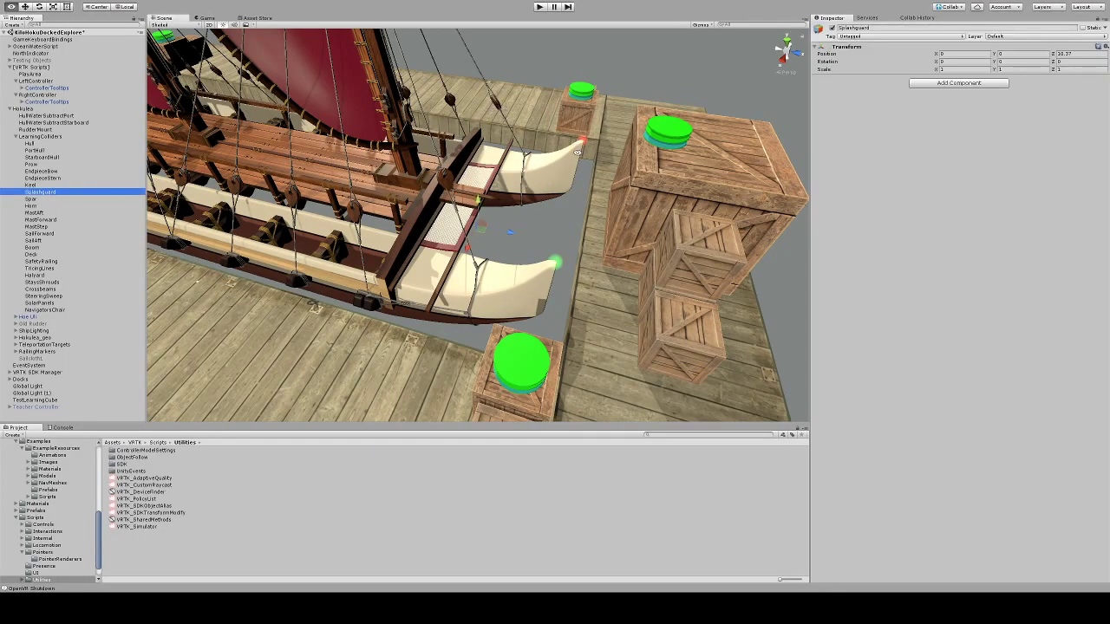
alt+drag(577, 152, 532, 233)
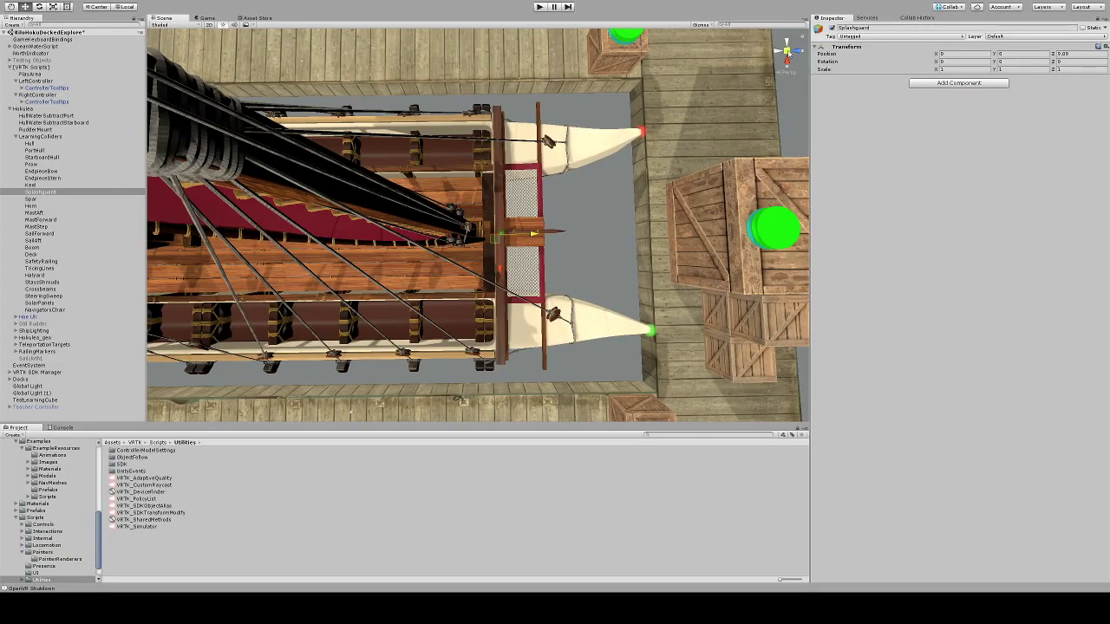
click(788, 52)
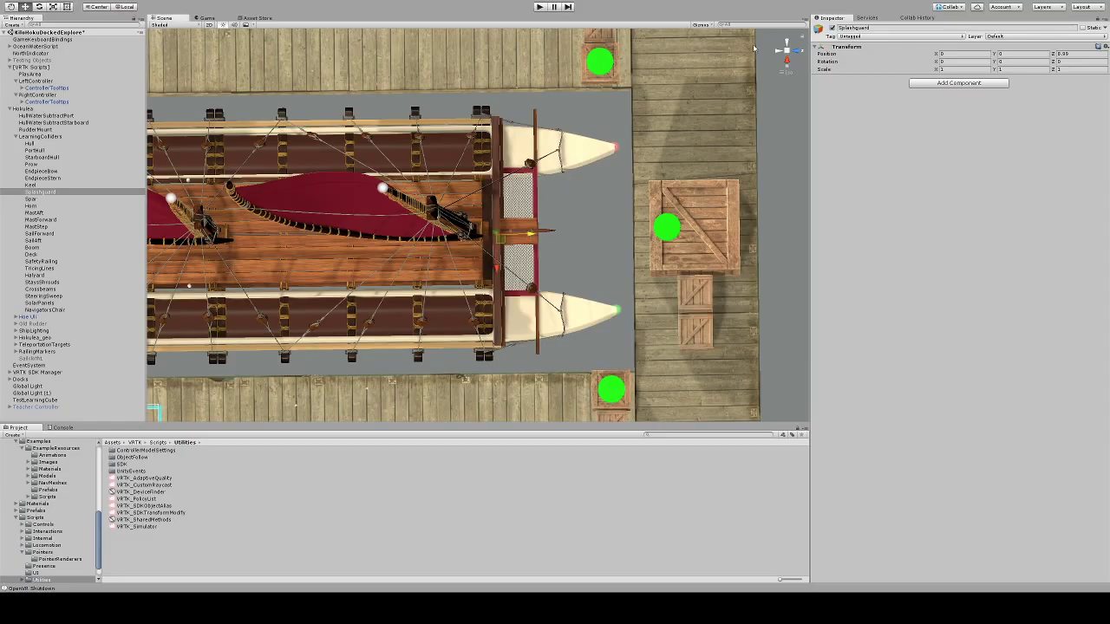
alt+drag(787, 57, 547, 166)
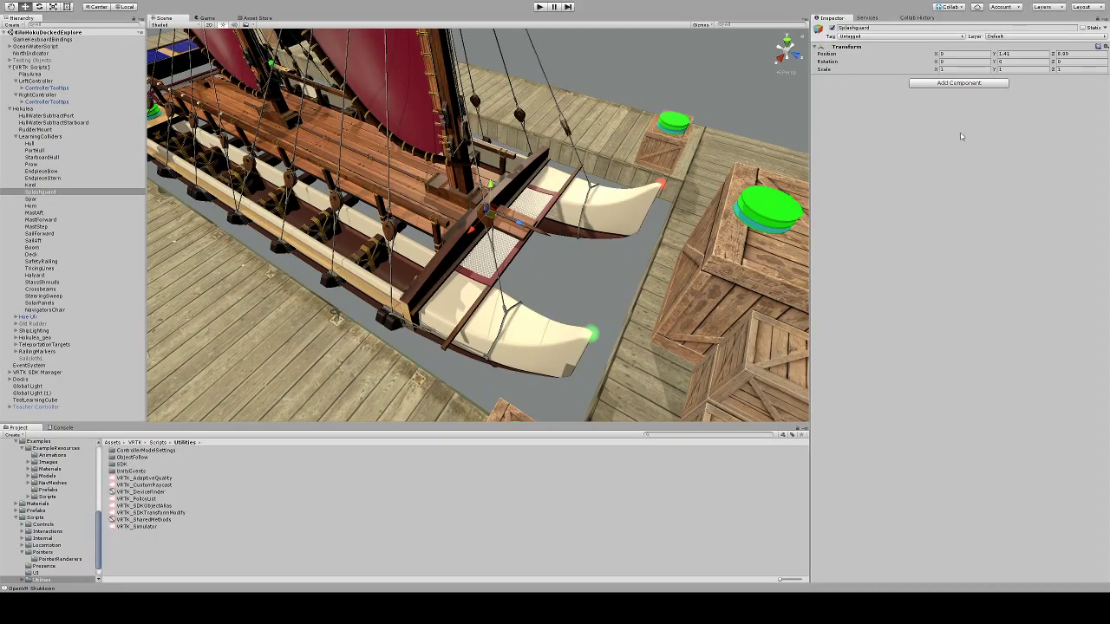
Add a Mesh Collider to Splashguard and check which mesh the board across the bow uses.
key(ctrl+y)
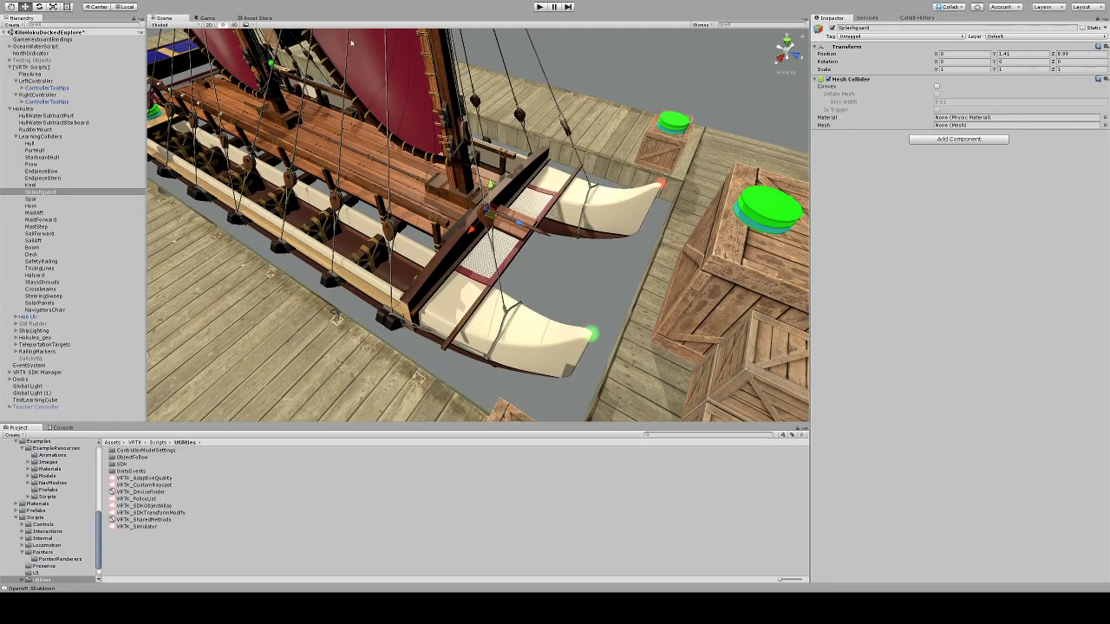
drag(460, 236, 481, 222)
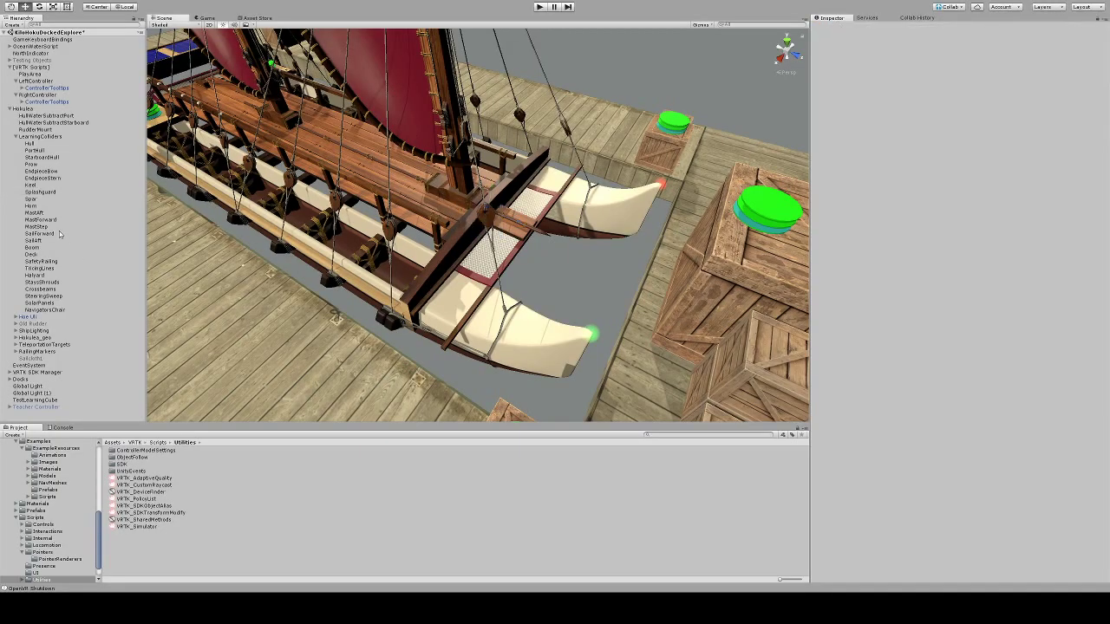
click(441, 268)
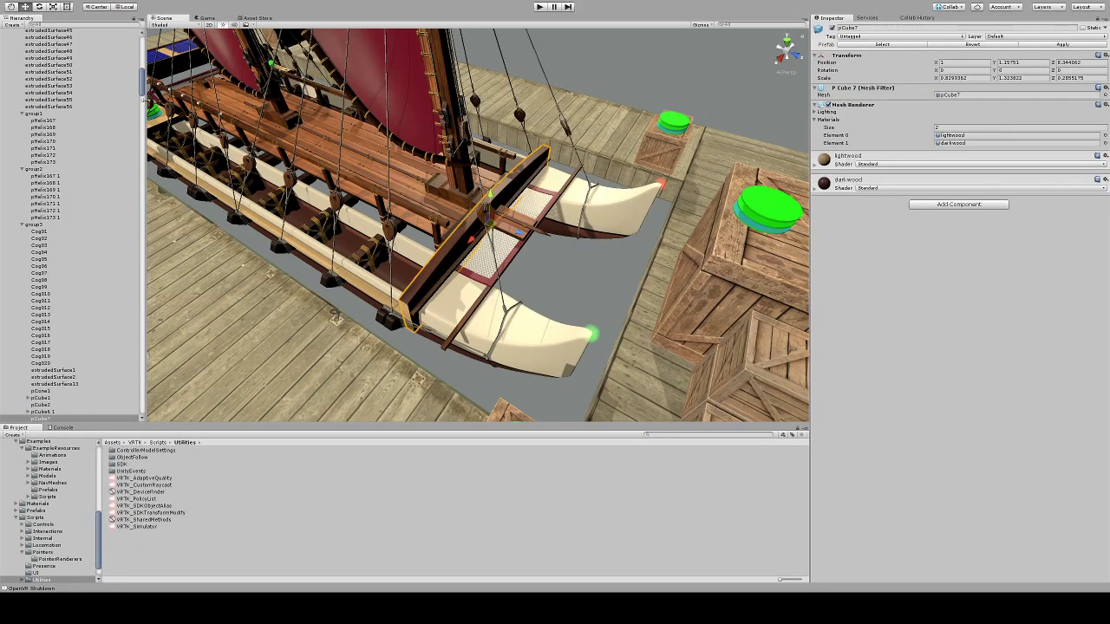
drag(144, 95, 148, 43)
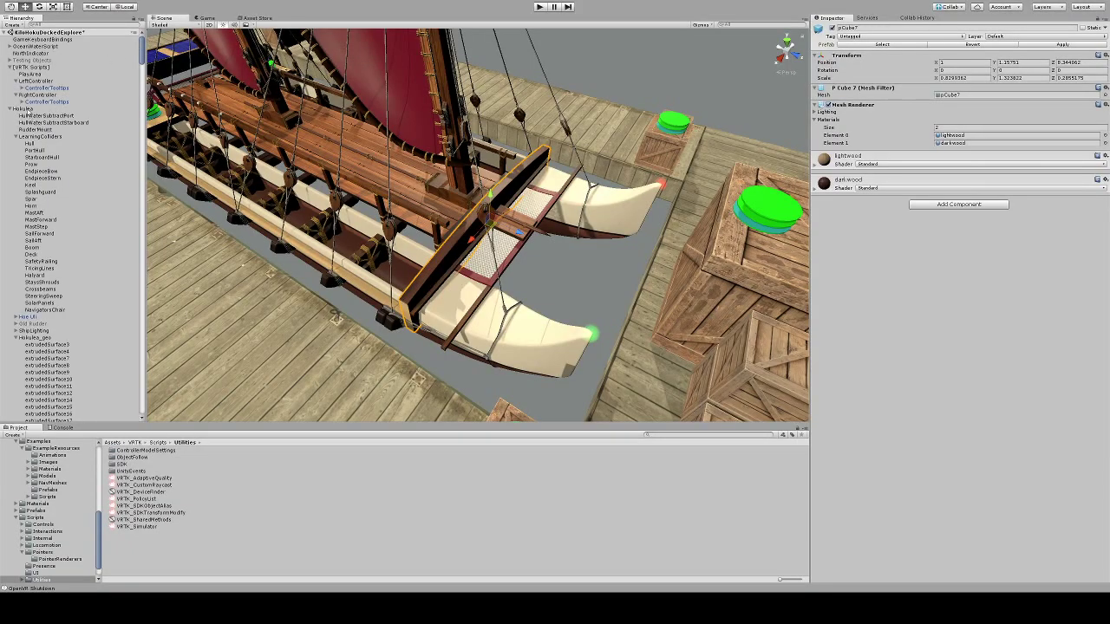
click(45, 191)
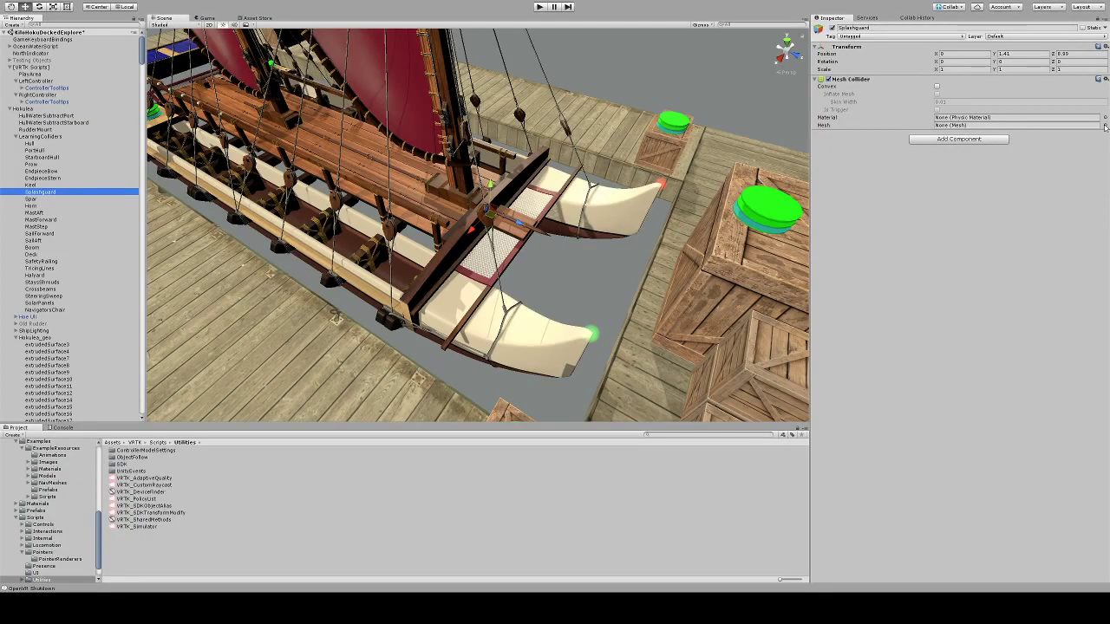
click(1063, 126)
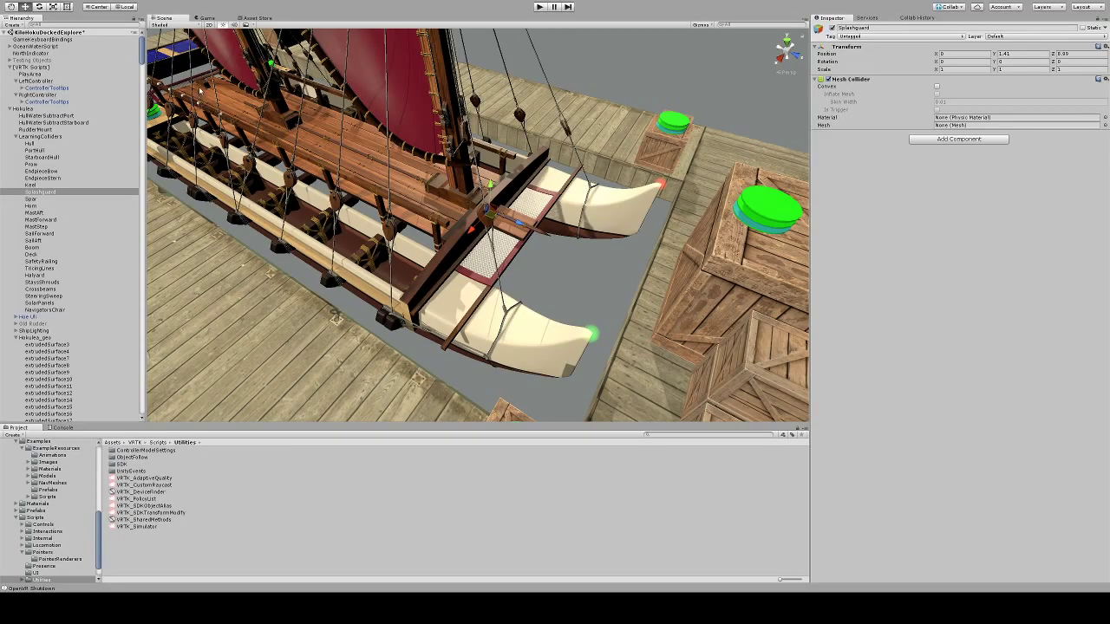
Assign the bow board's mesh, pCube7, to Splashguard's Mesh Collider.
scroll(502, 255, up, 3)
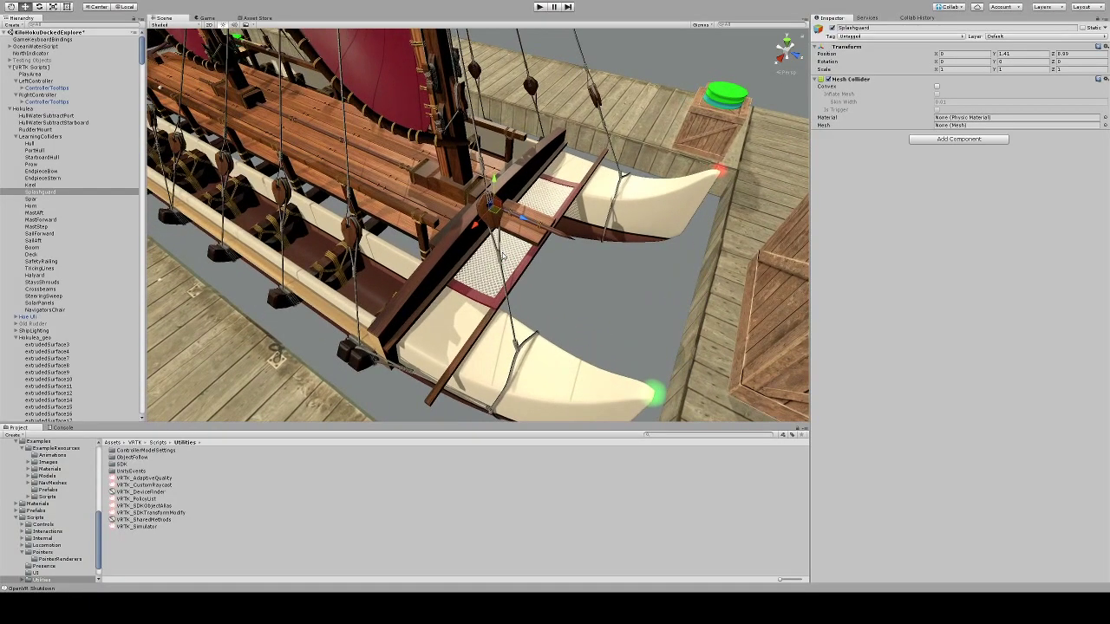
scroll(502, 255, up, 2)
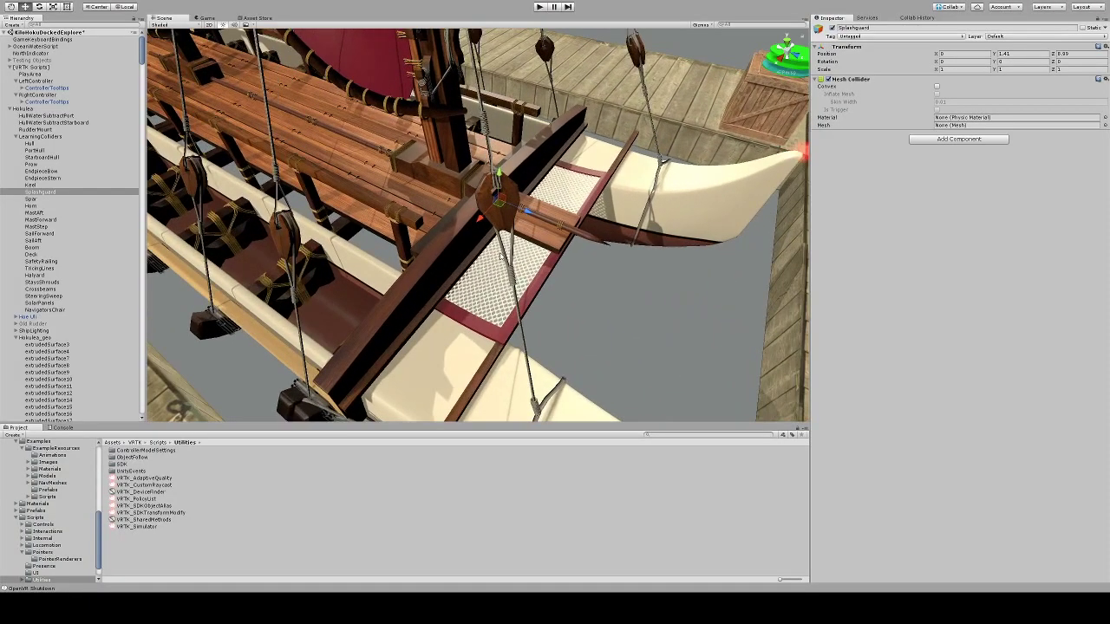
click(448, 265)
alt+drag(448, 265, 502, 226)
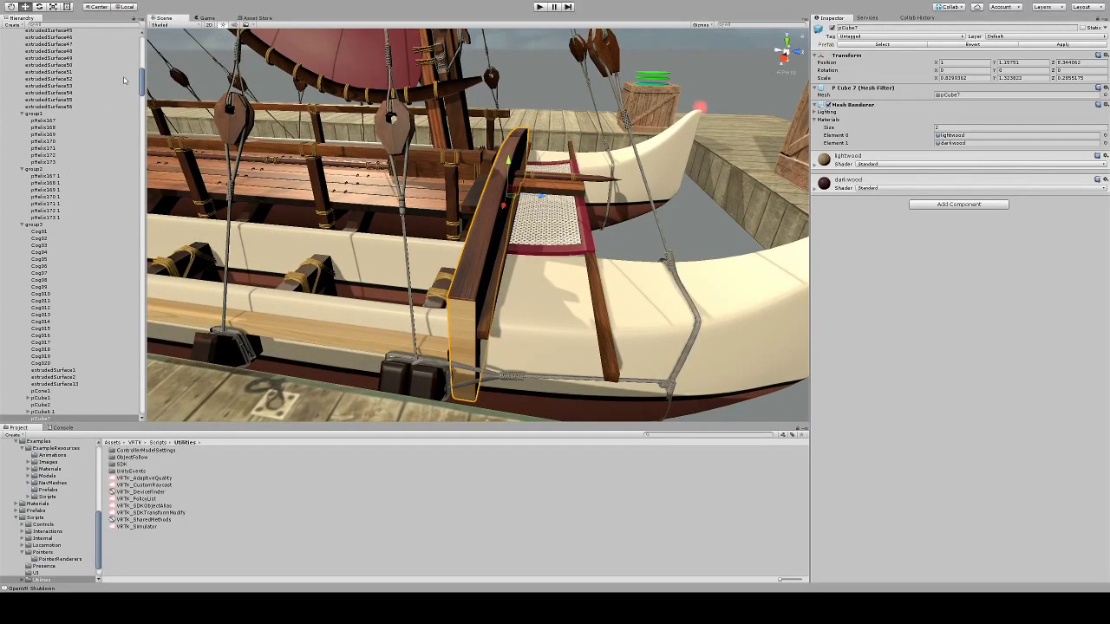
drag(140, 80, 136, 42)
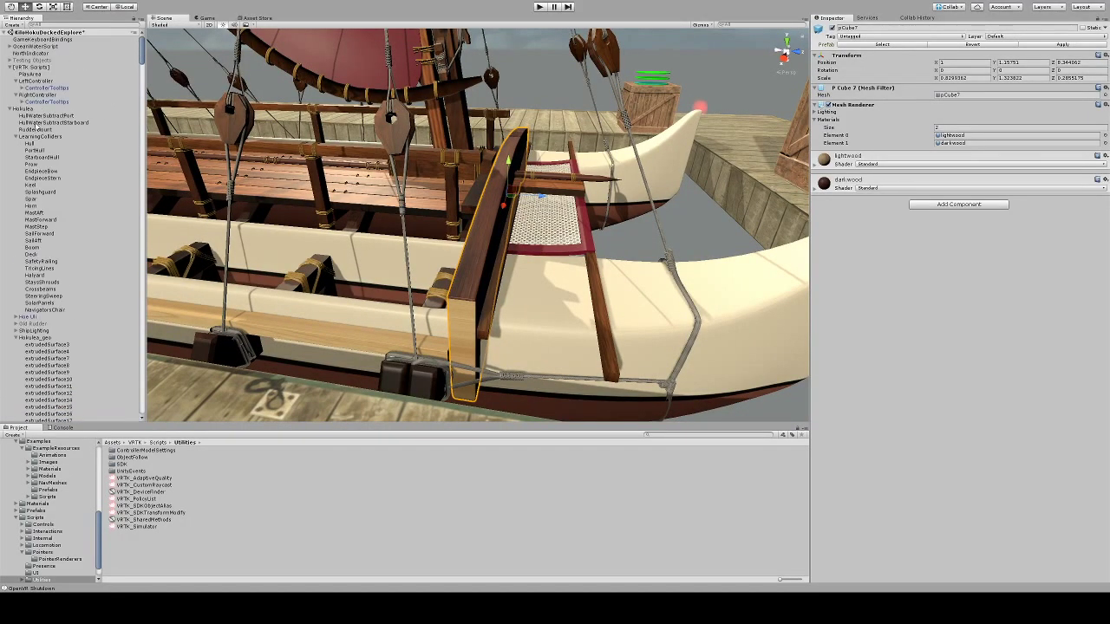
click(50, 185)
click(62, 192)
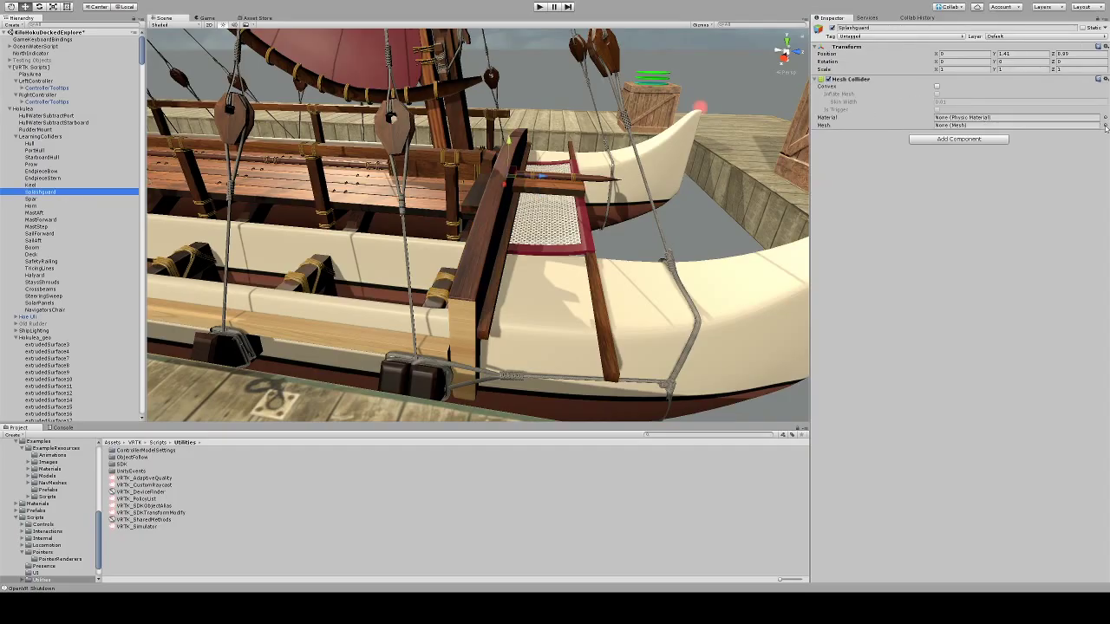
click(1105, 125)
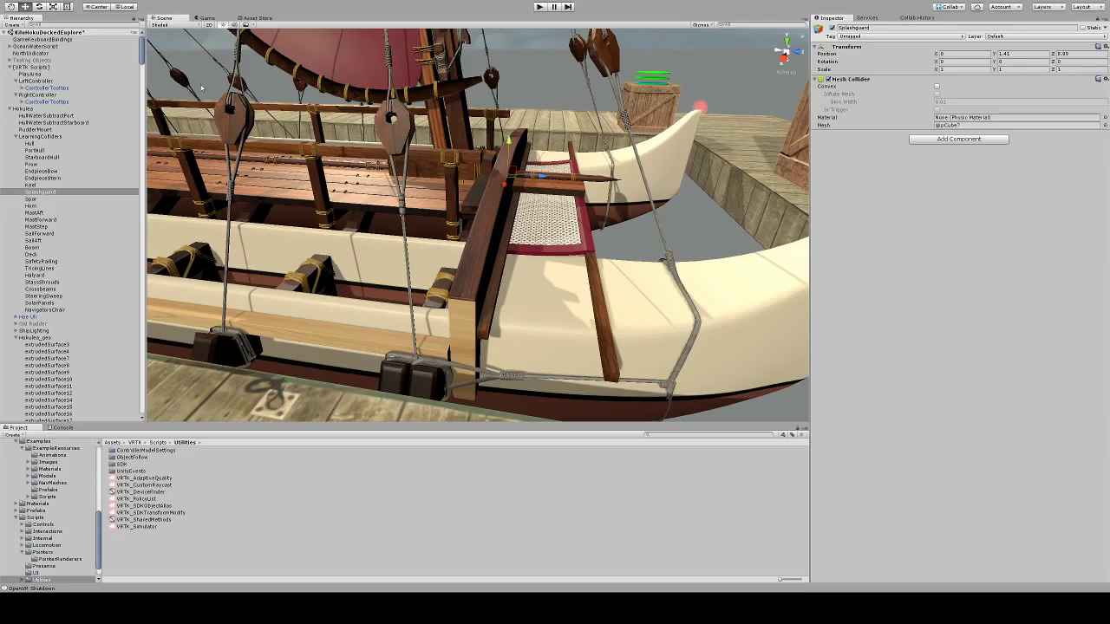
click(954, 125)
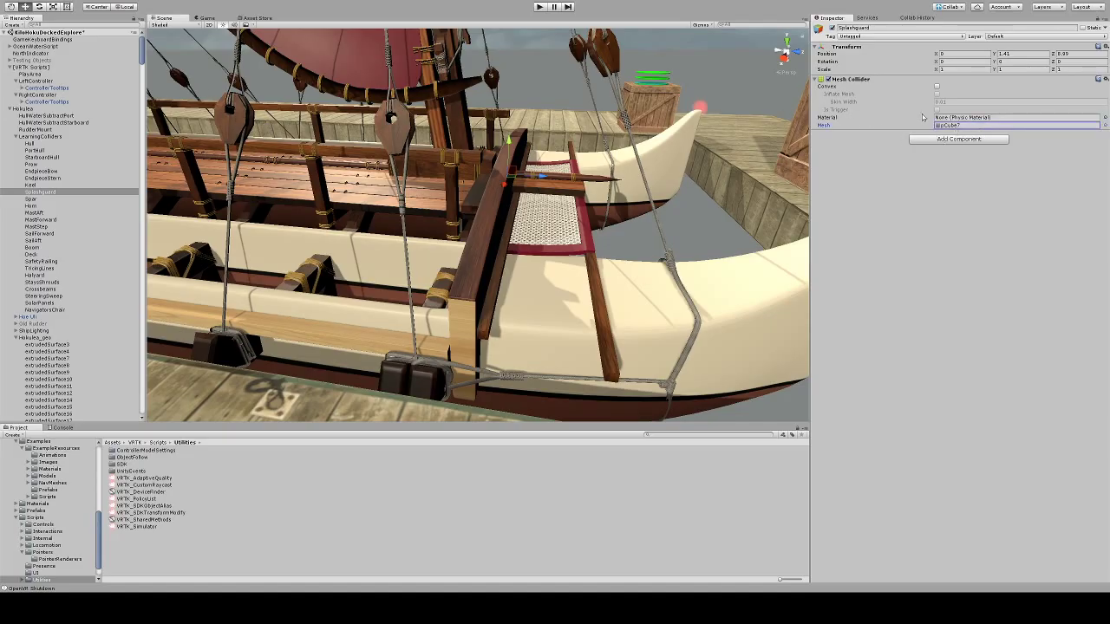
Try the Convex option on Splashguard's Mesh Collider and turn it off again.
alt+drag(630, 161, 535, 246)
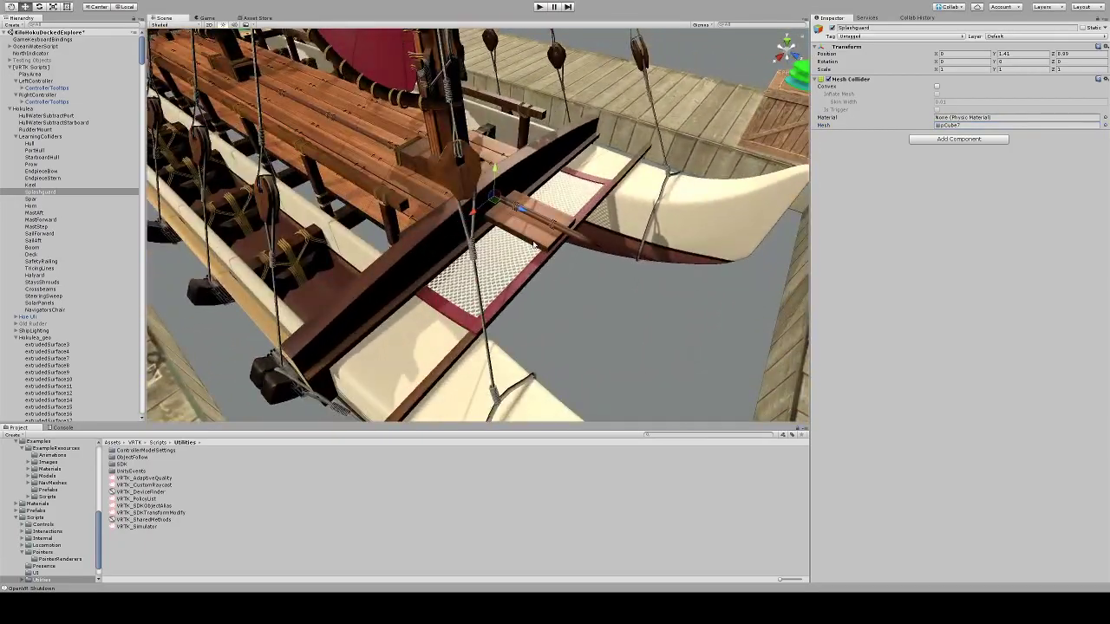
click(937, 87)
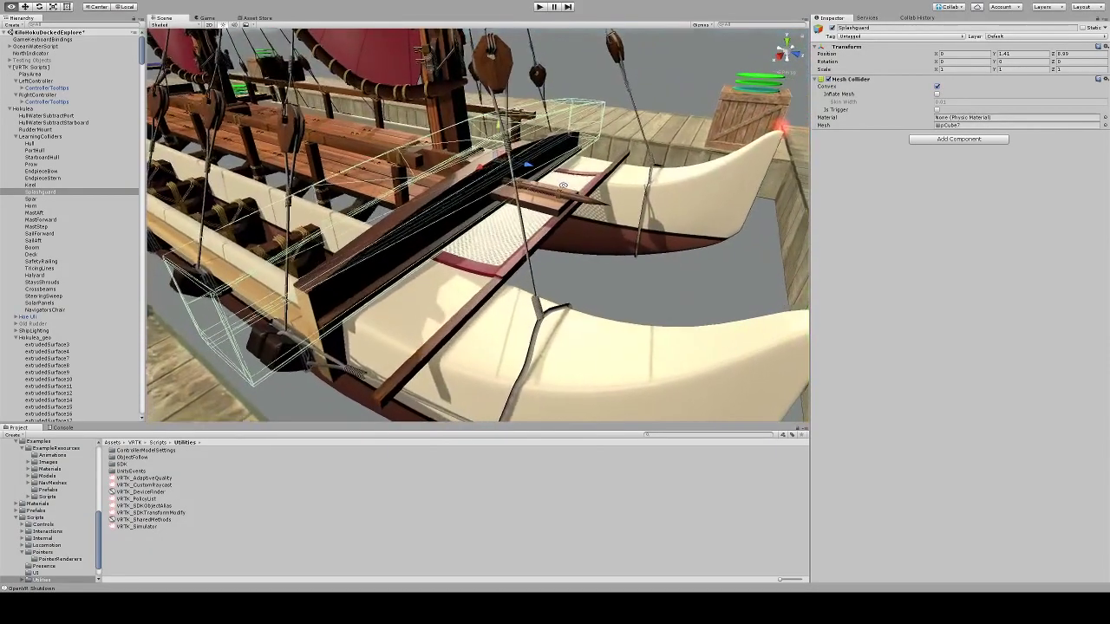
click(936, 87)
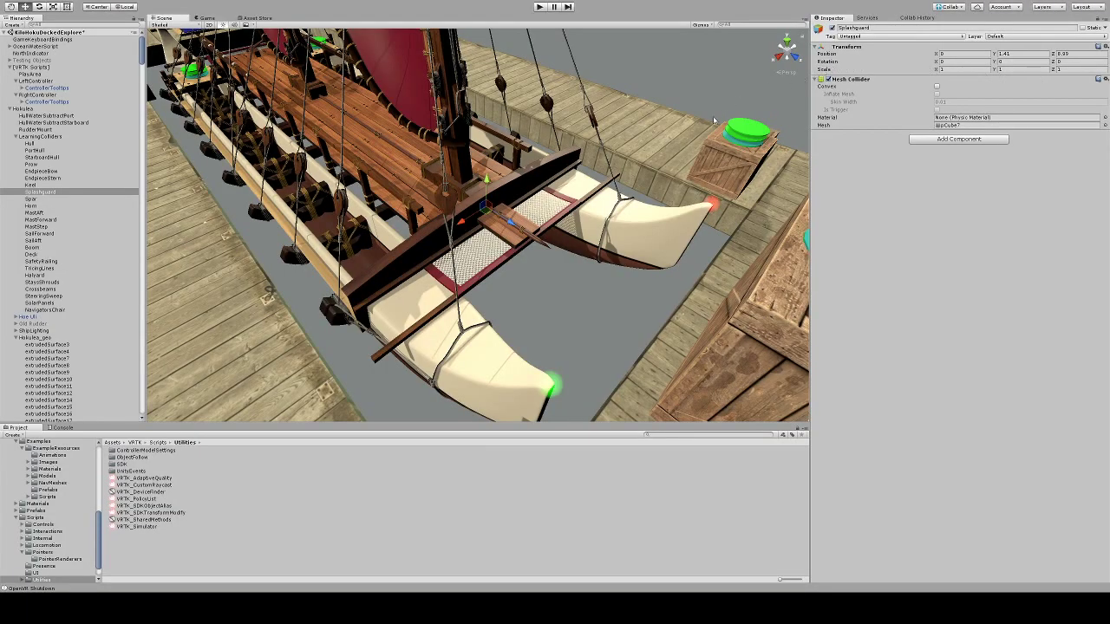
Try scaling the Splashguard object uniformly and undo the change.
key(r)
mouse_move(487, 208)
mouse_down()
mouse_move(590, 180)
mouse_move(528, 182)
mouse_move(499, 199)
mouse_up()
key(ctrl+z)
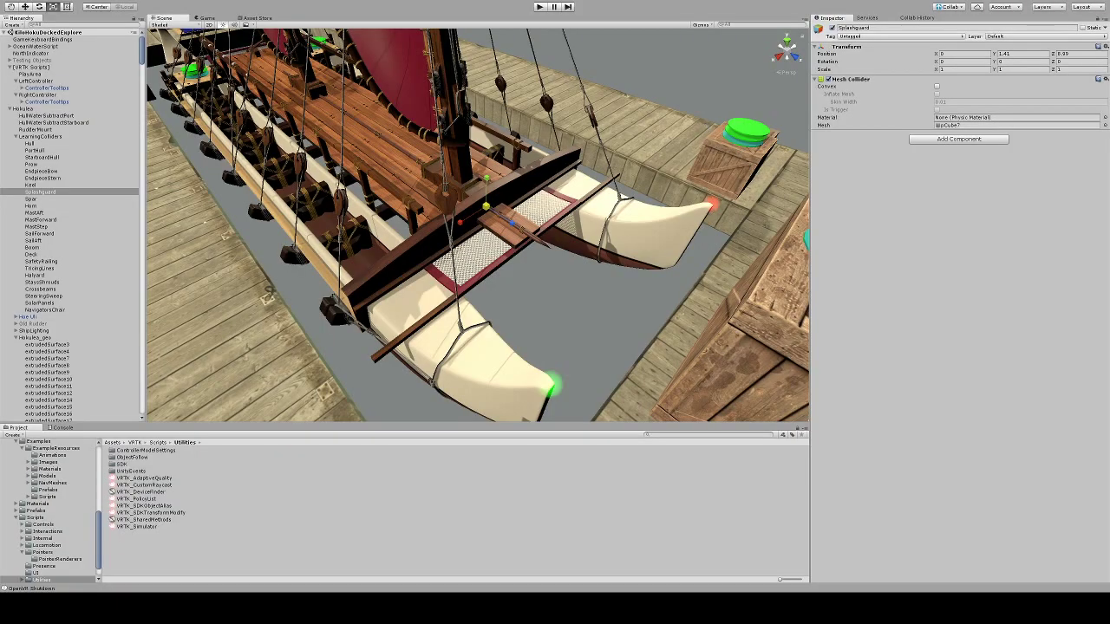
Try Convex together with Inflate Mesh on Splashguard's Mesh Collider, and turn both options off again.
click(937, 86)
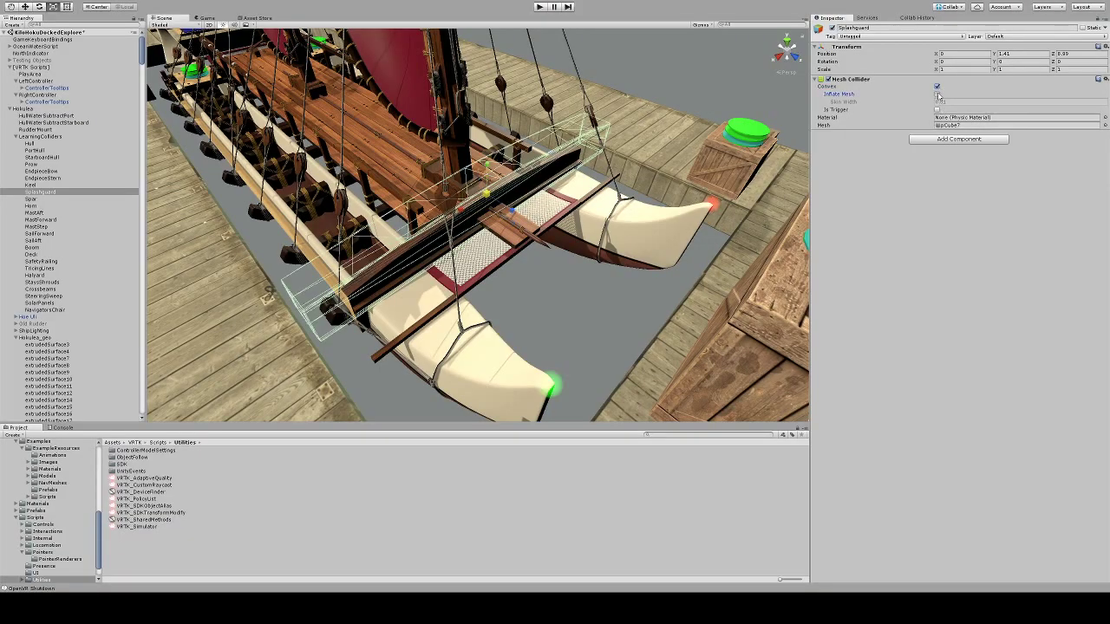
click(936, 94)
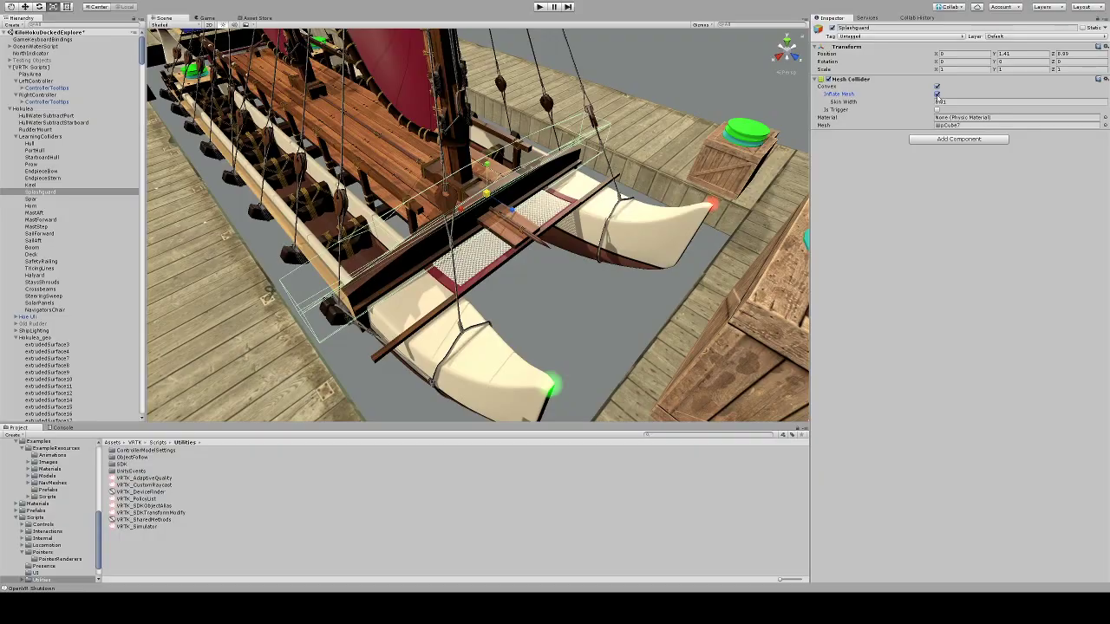
click(936, 94)
click(936, 87)
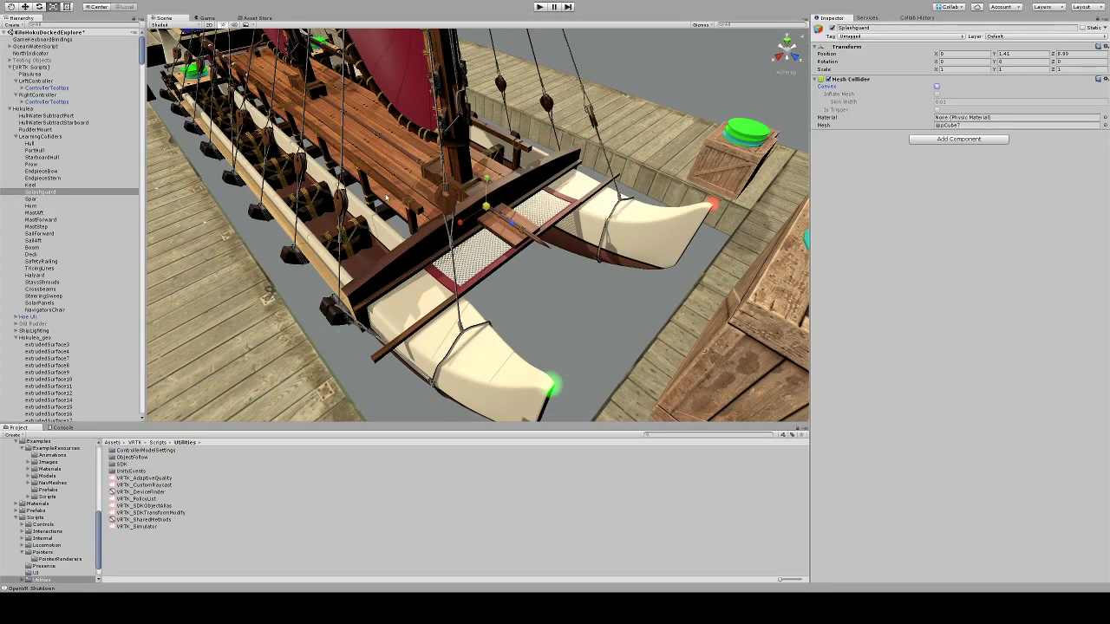
Add the Detect Laser Learning script to Splashguard and enter "pale wai / pale kai" as its Ha Part Name.
click(959, 139)
click(961, 177)
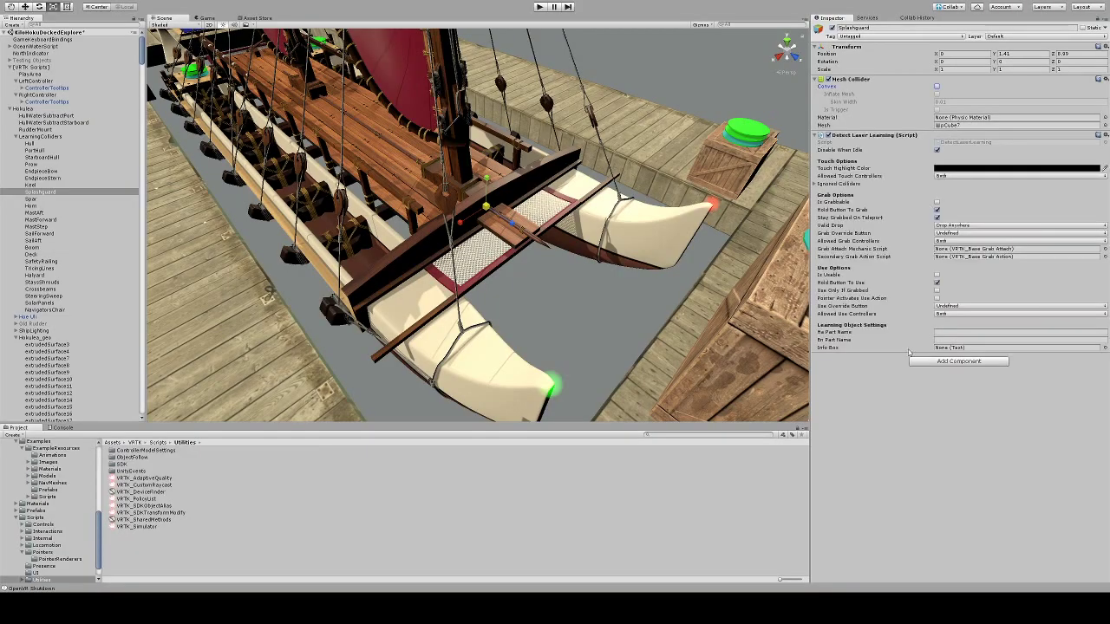
click(951, 331)
text(e kai)
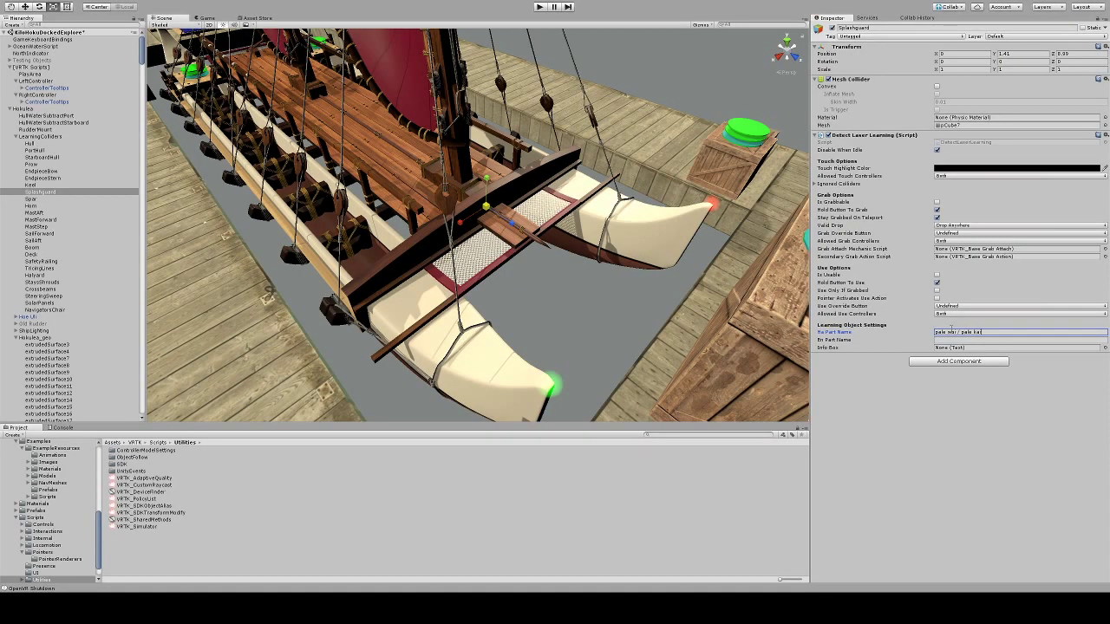
key(Tab)
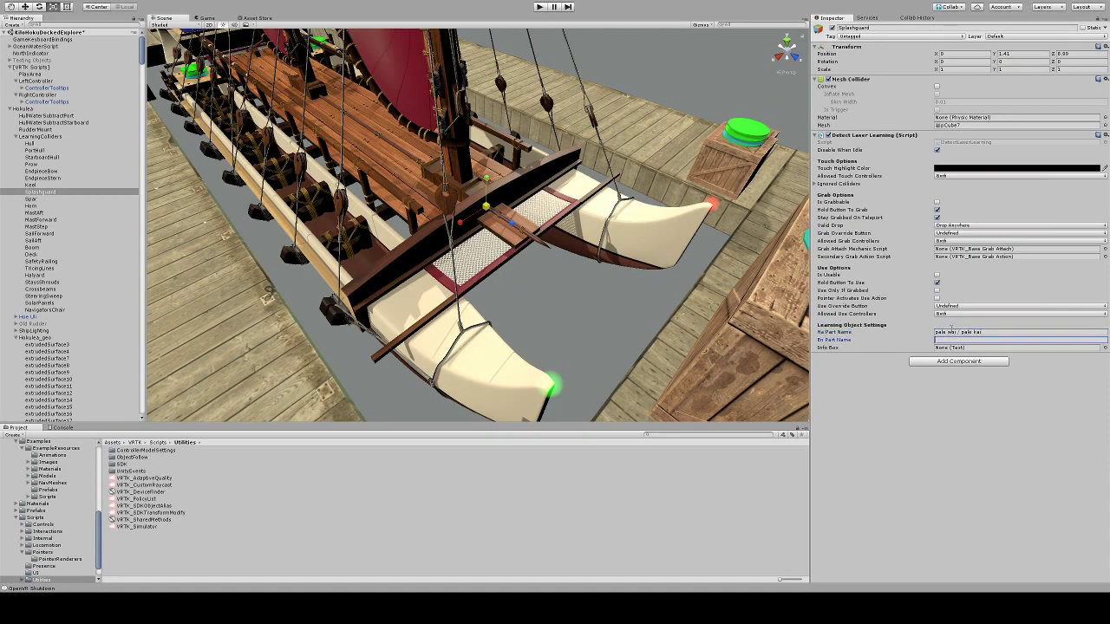
Set Splashguard's En Part Name to "Splashguard".
text(Splashguard)
key(BackSpace)
key(BackSpace)
key(BackSpace)
key(BackSpace)
key(BackSpace)
key(BackSpace)
key(BackSpace)
key(BackSpace)
key(BackSpace)
key(BackSpace)
key(BackSpace)
text(Splashgu)
Capitalize Splashguard's Ha Part Name as "Pale Wai / Pale Kai".
click(938, 332)
text(Pale Wai / P)
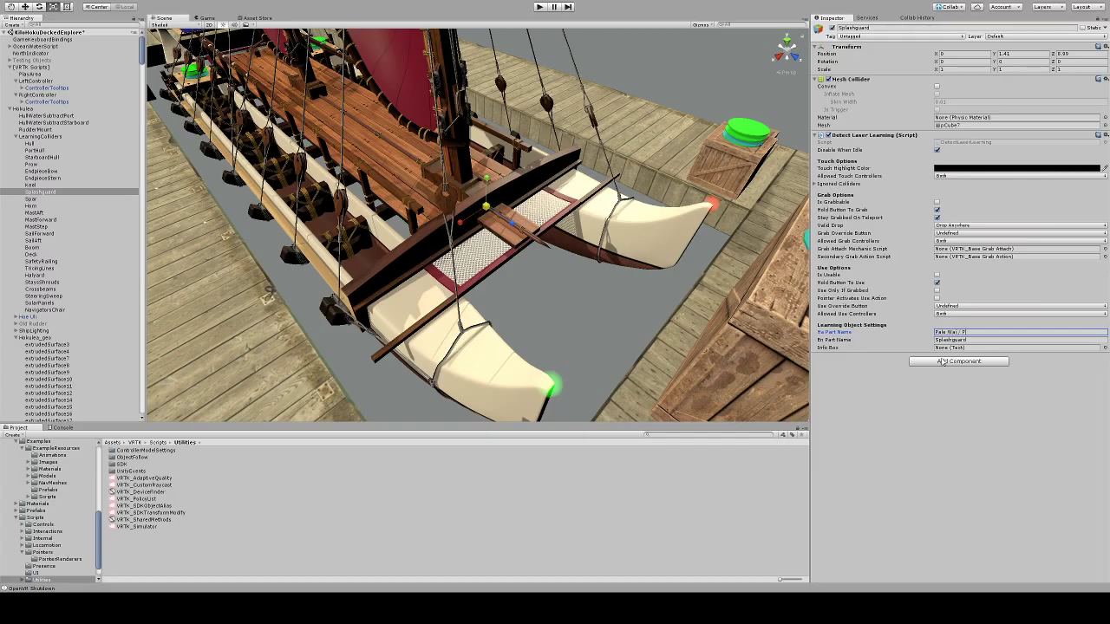
text(ale Kai)
key(Return)
Assign the InfoBoxMain text under the VRTK camera's Canvas as Splashguard's Info Box, and expand Hokulea in the hierarchy.
drag(167, 83, 963, 346)
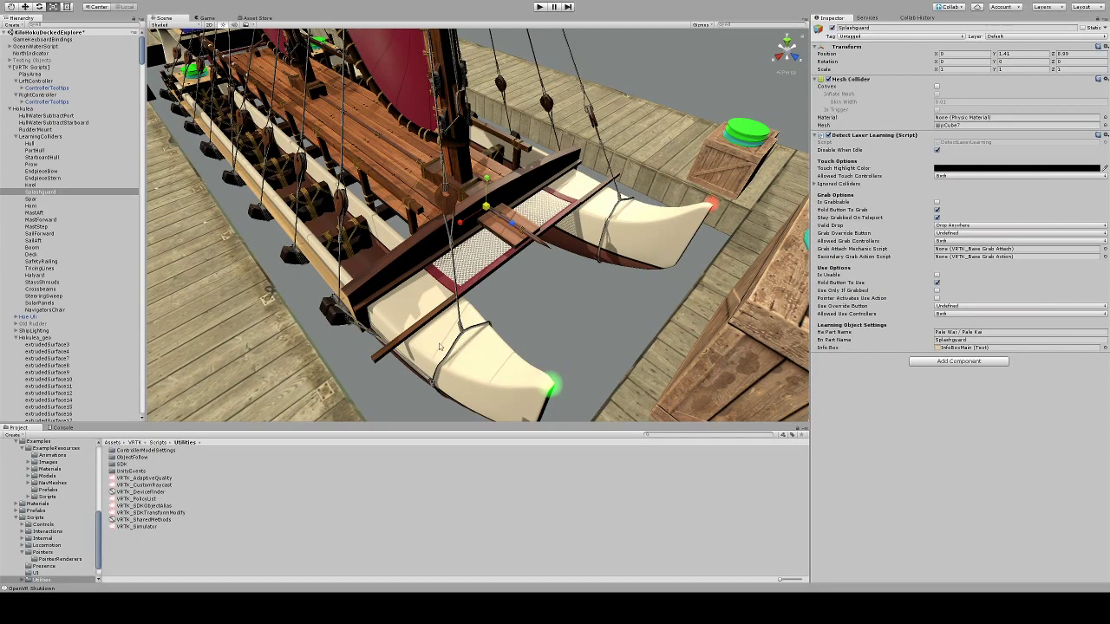
click(9, 109)
alt+click(9, 122)
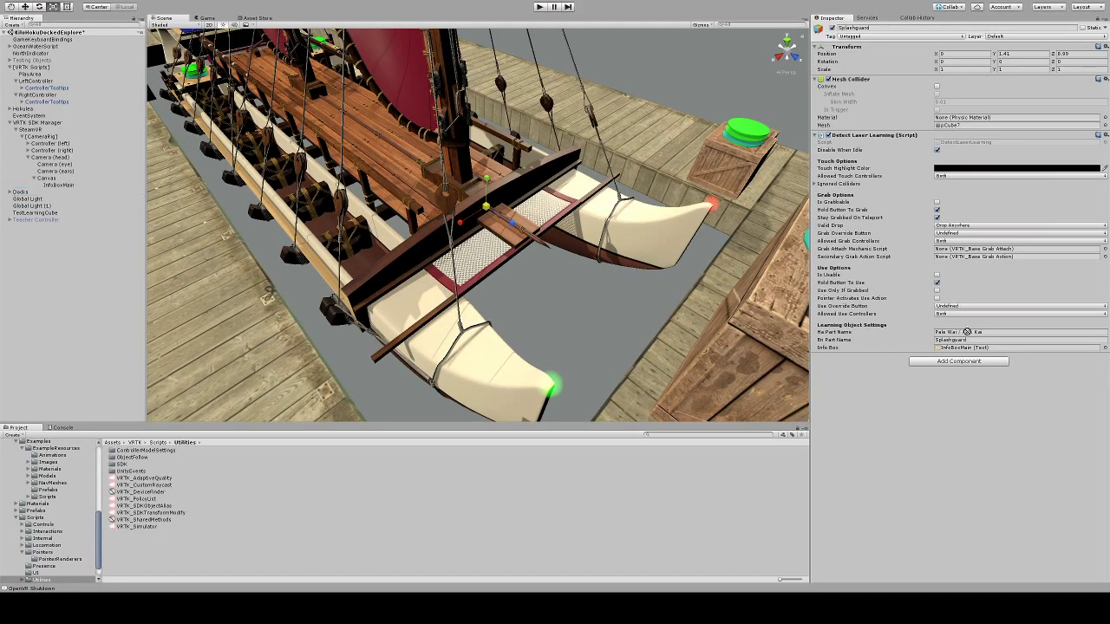
click(978, 349)
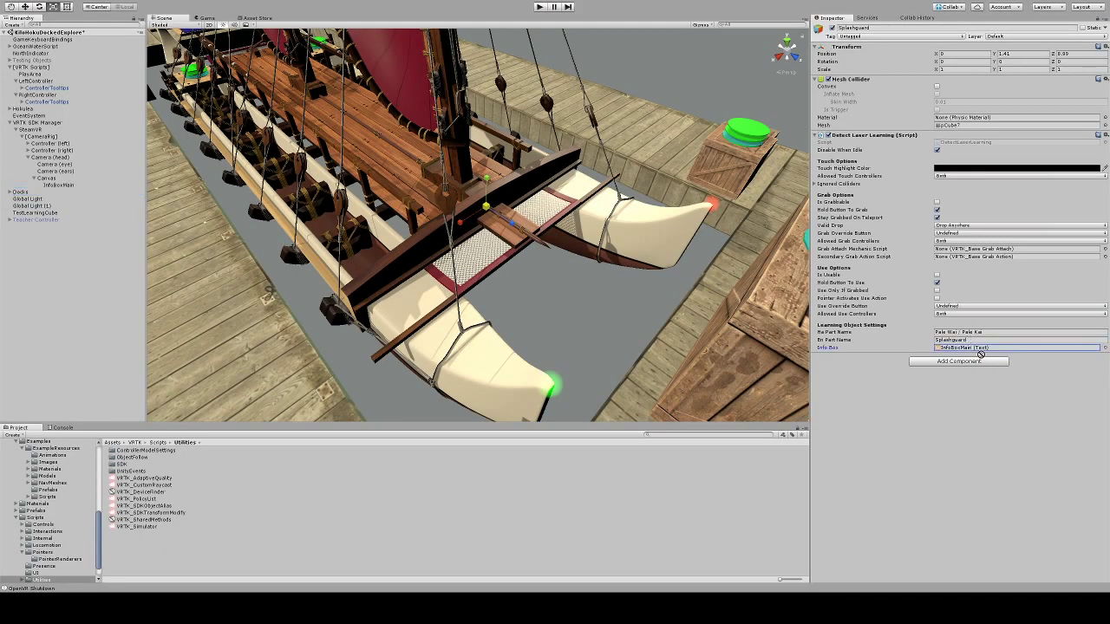
click(9, 108)
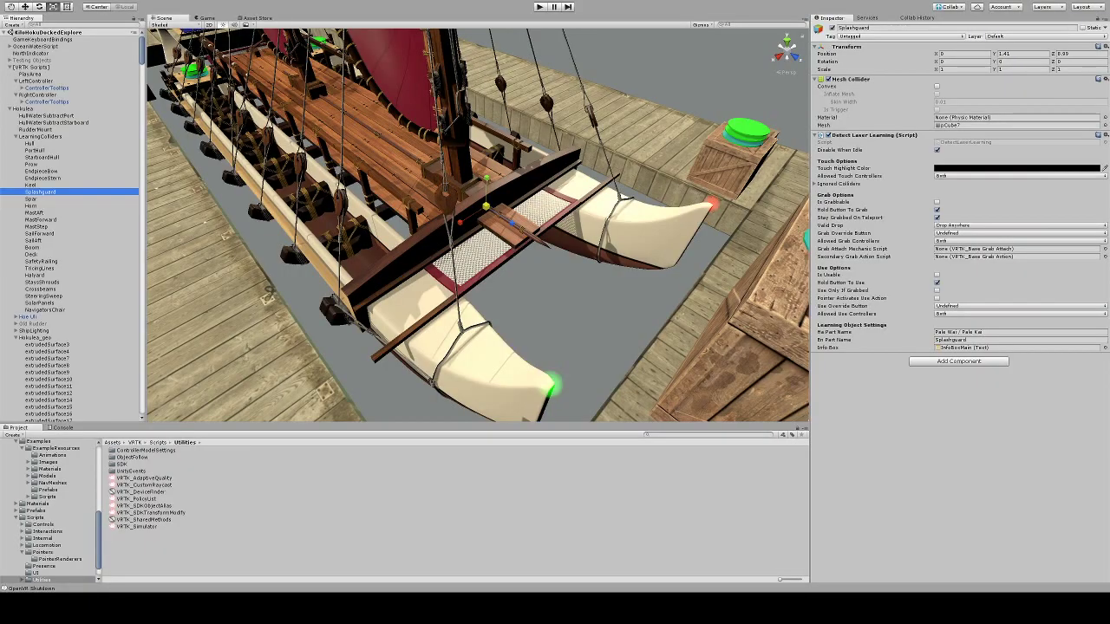
Play-test the scene while toggling Splashguard's collider to Convex, enabling Is Usable and Use Only If Grabbed, and disabling Hold Button To Grab and Stay Grabbed On Teleport.
click(539, 7)
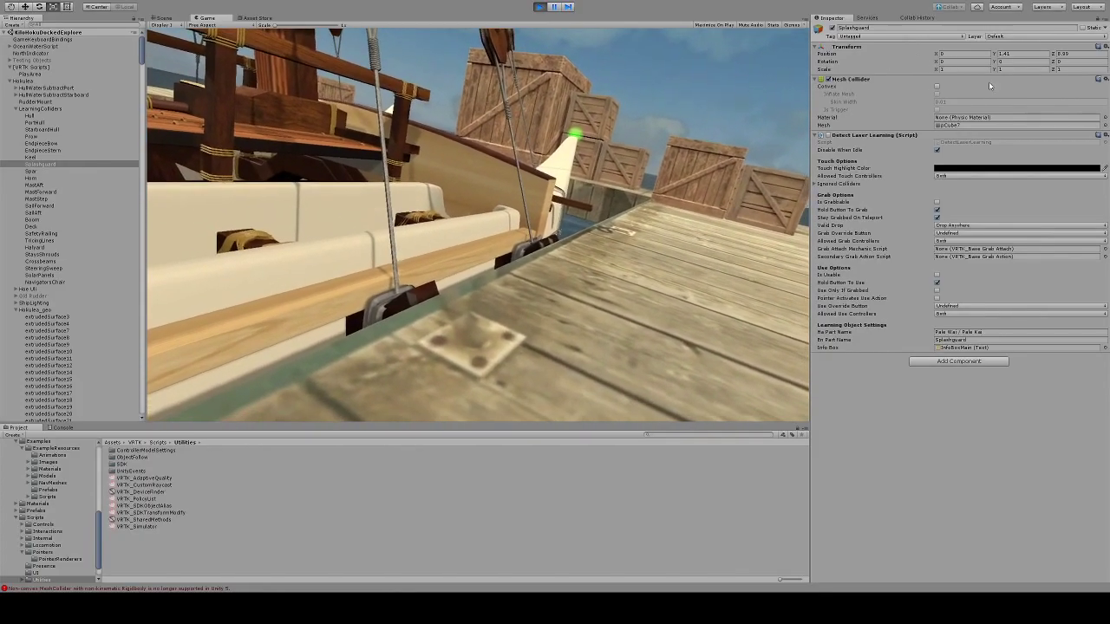
click(936, 86)
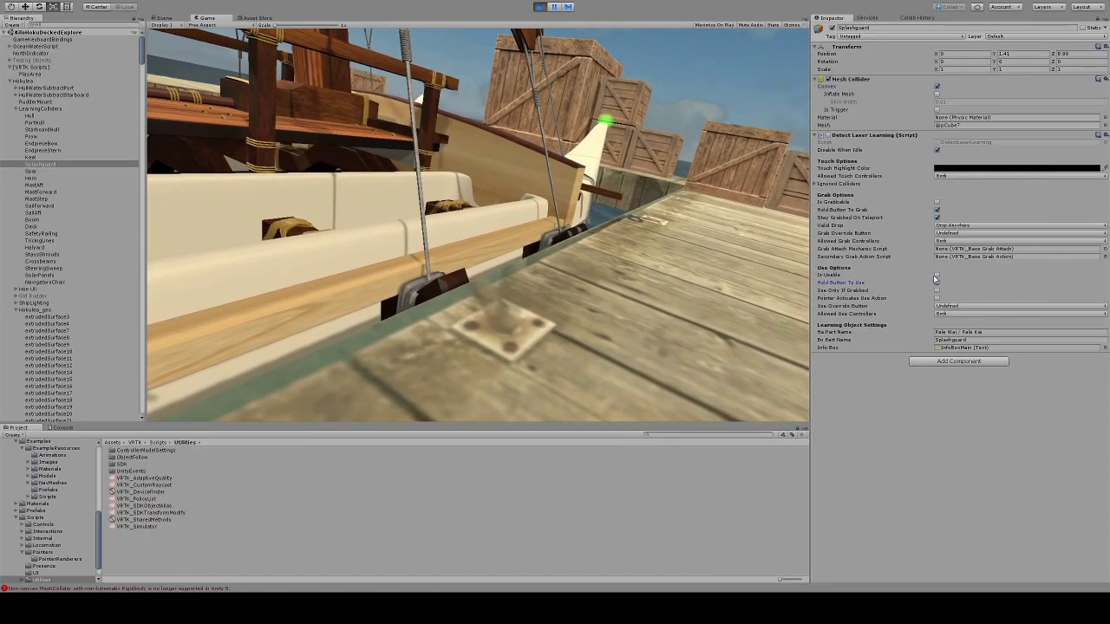
click(936, 275)
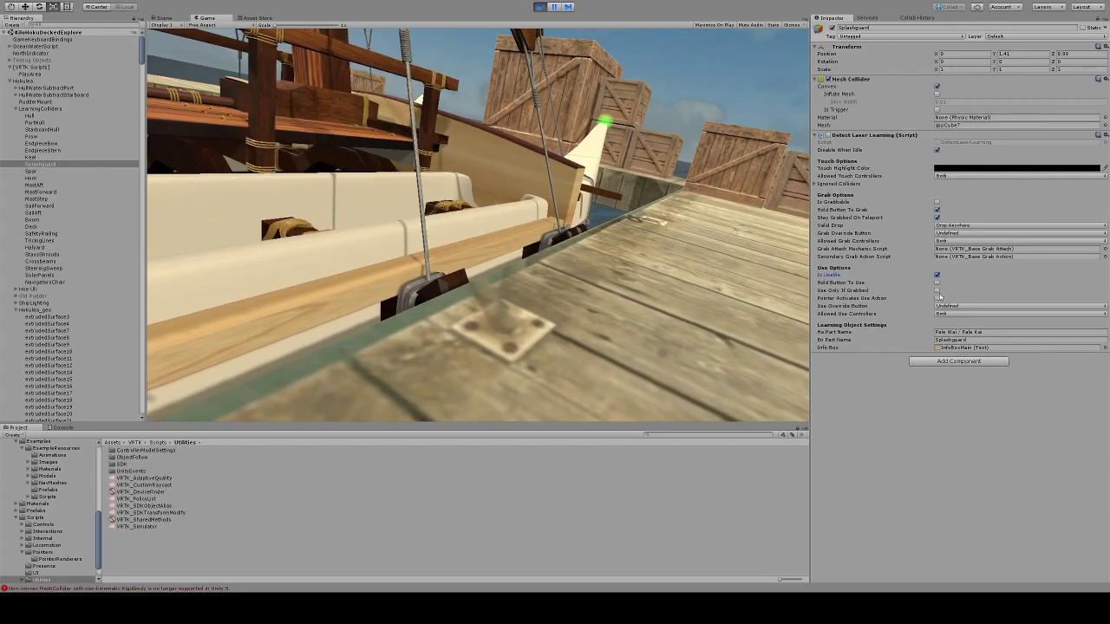
click(937, 290)
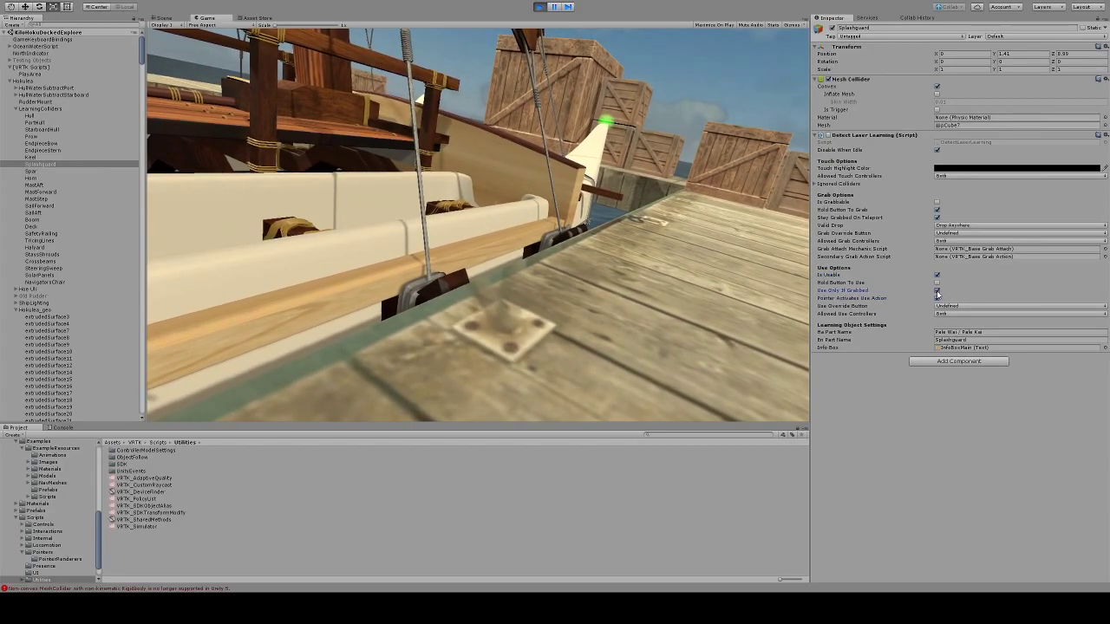
click(937, 210)
click(937, 218)
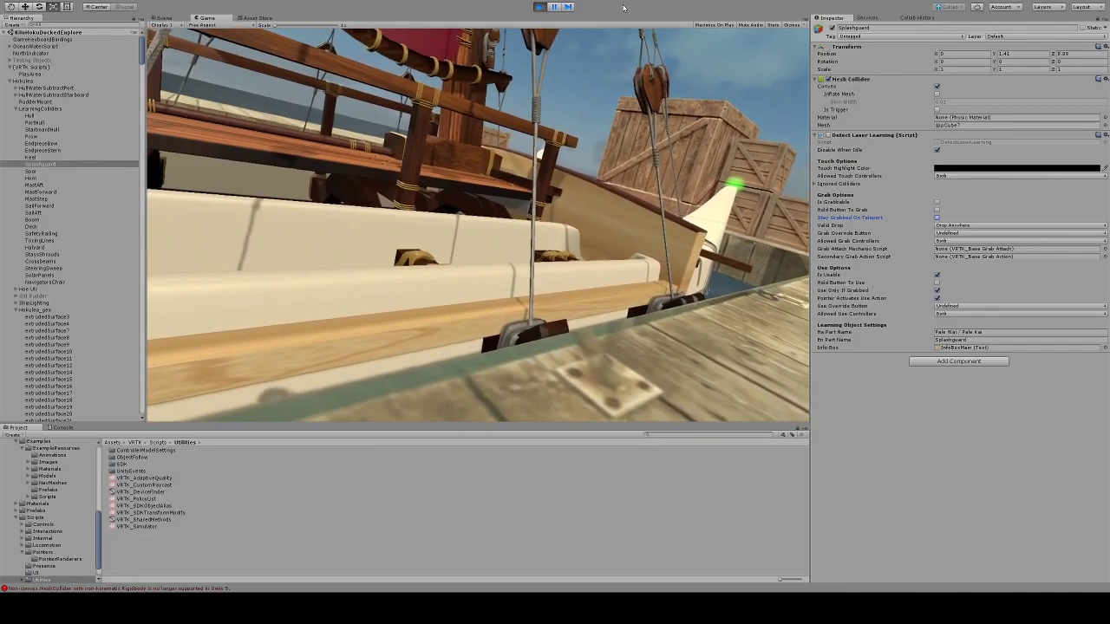
click(540, 6)
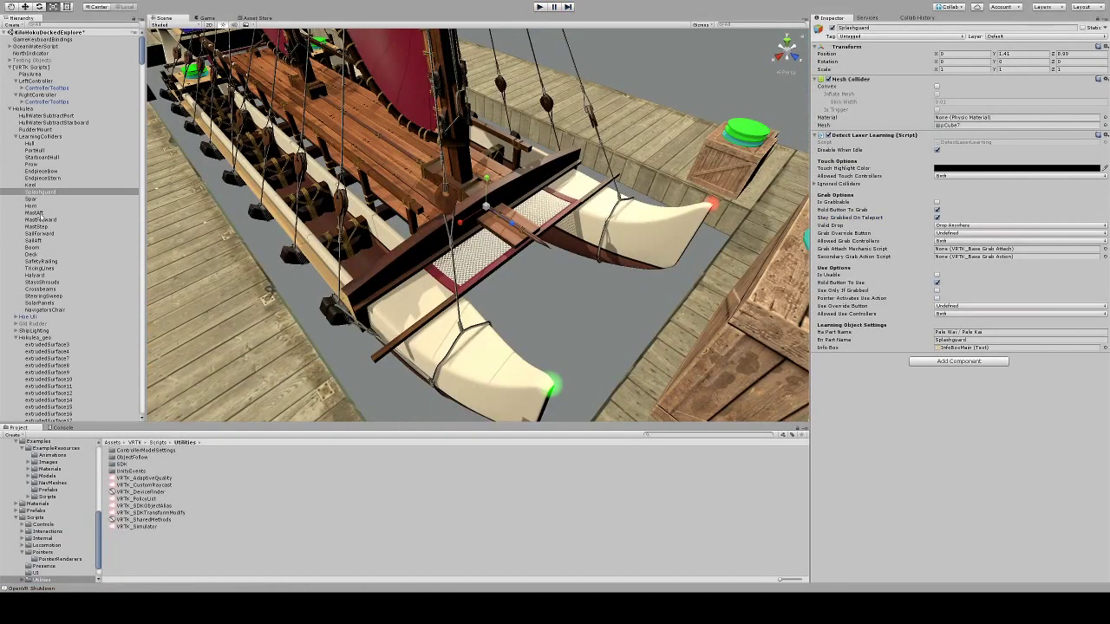
Collapse Hokulea_geo in the hierarchy and assign Splashguard to the LearningPointer layer.
scroll(66, 230, down, 10)
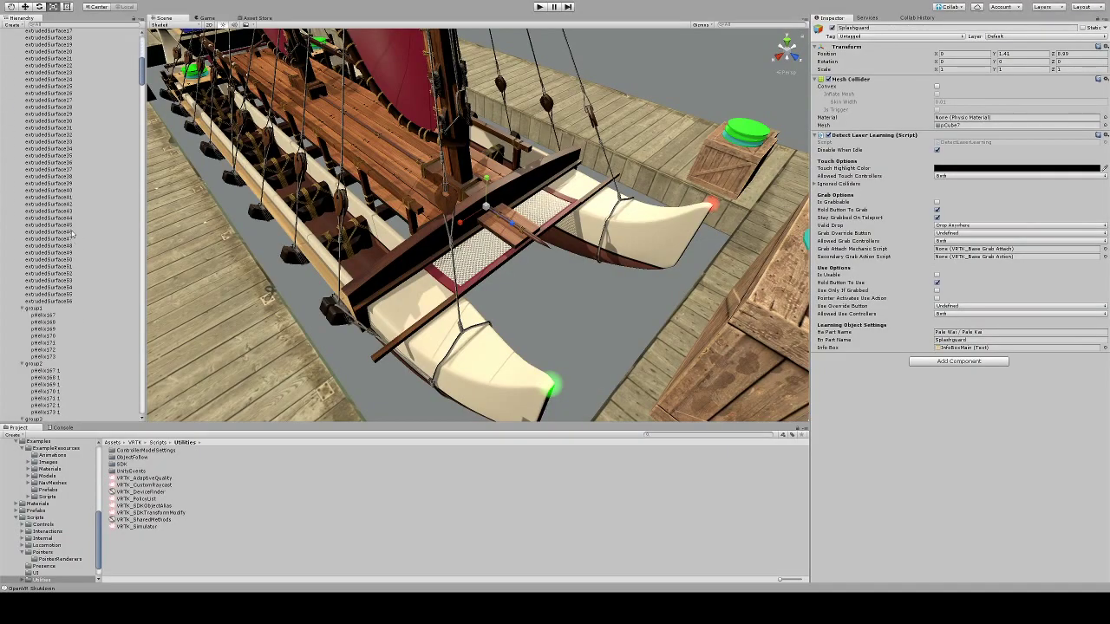
scroll(72, 233, up, 10)
click(17, 315)
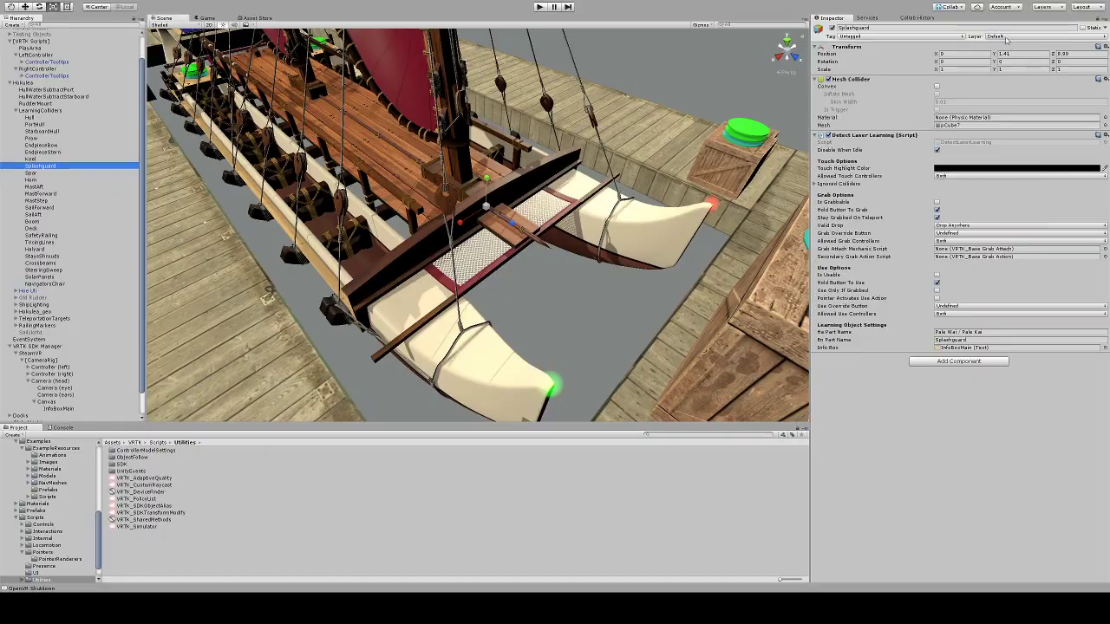
click(1021, 189)
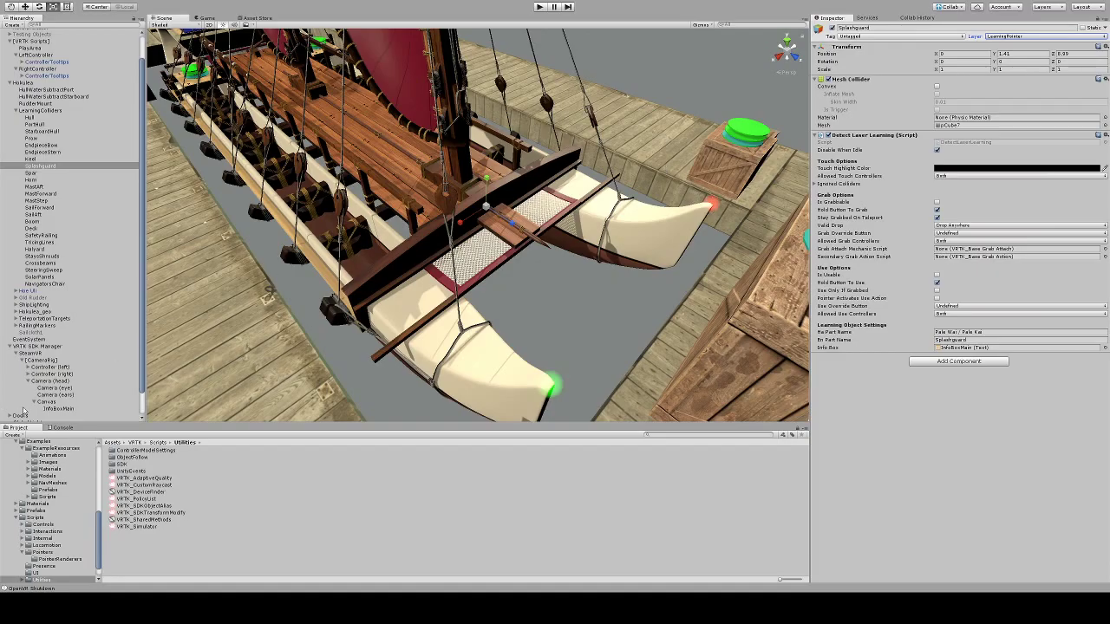
Move TestLearningCube into the LearningColliders group, below NavigatorsChair.
scroll(101, 326, down, 1)
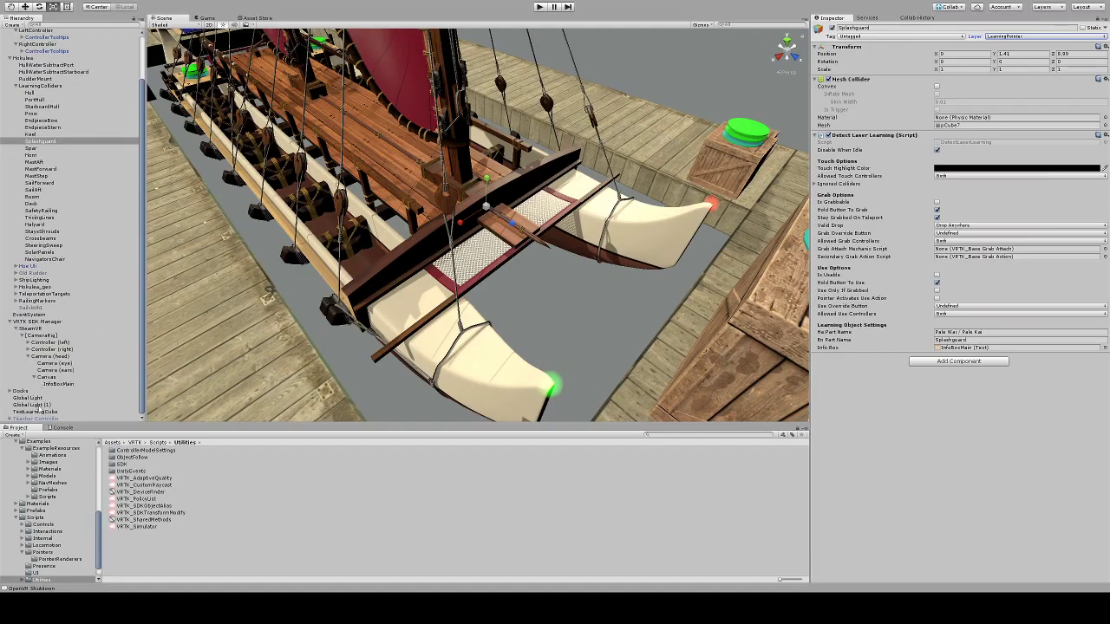
click(40, 413)
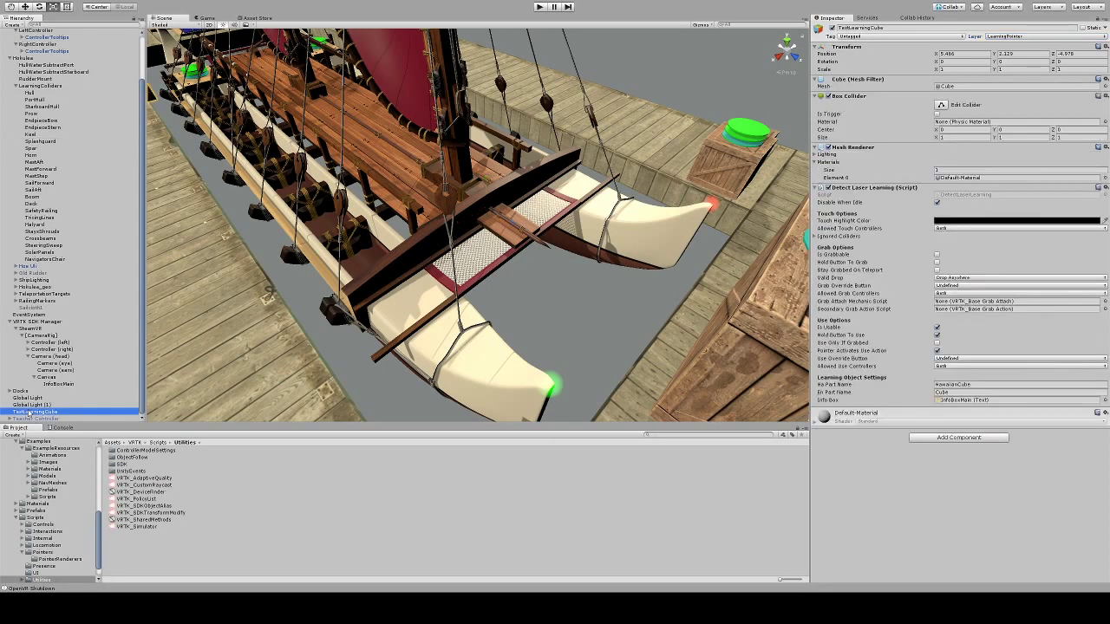
drag(40, 413, 68, 267)
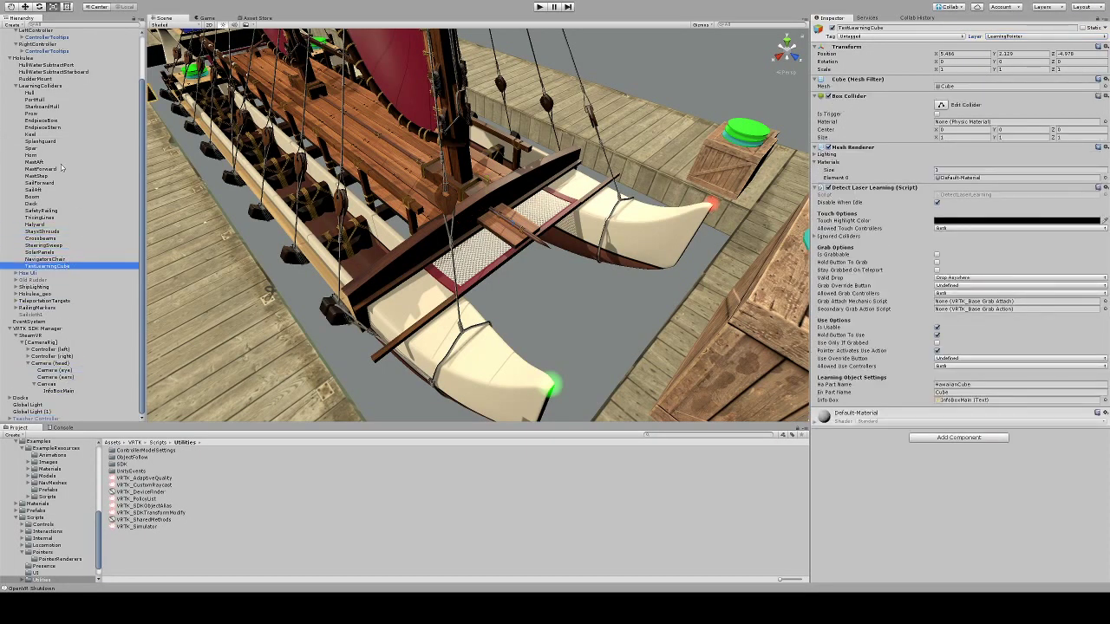
scroll(55, 207, up, 1)
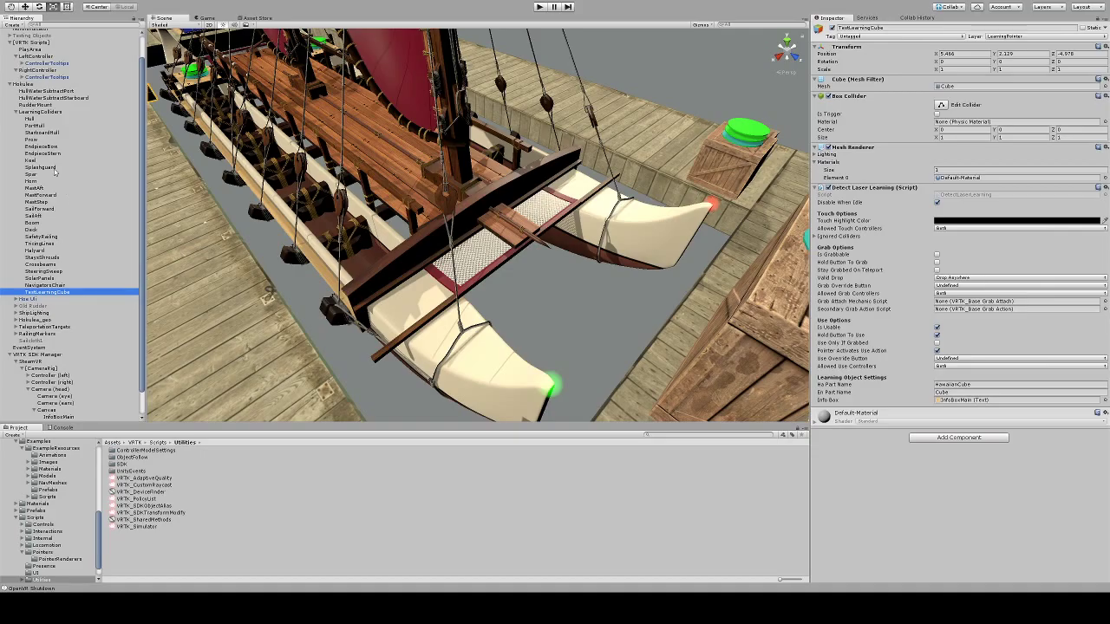
On Splashguard, disable Hold Button To Use, enable Is Usable, Use Only If Grabbed and Pointer Activates Use Action, and compare with TestLearningCube's settings.
click(52, 168)
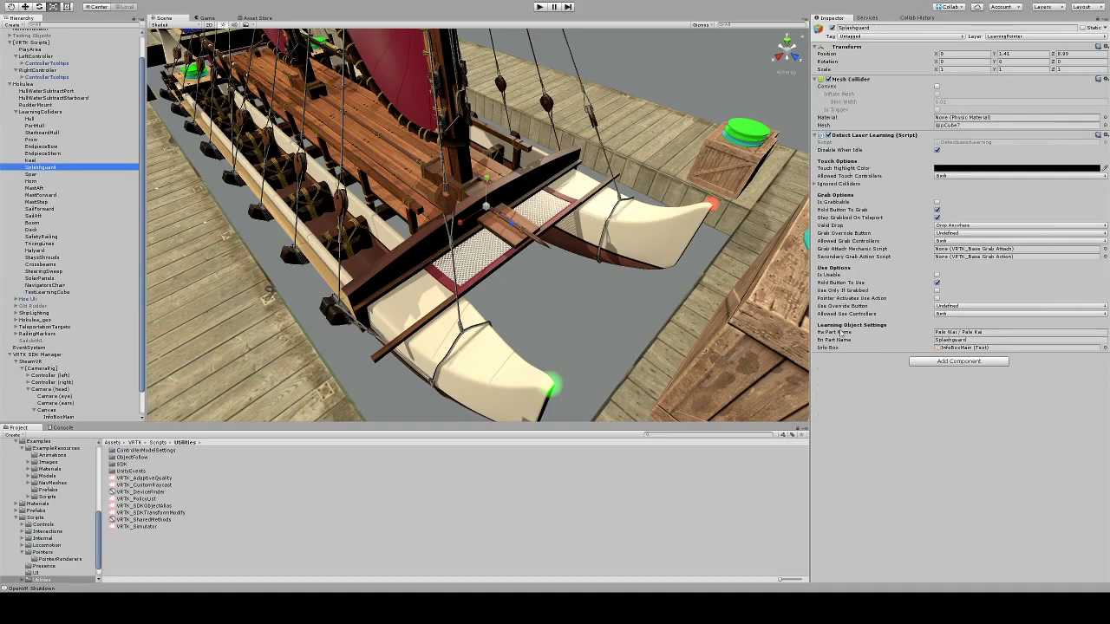
click(936, 283)
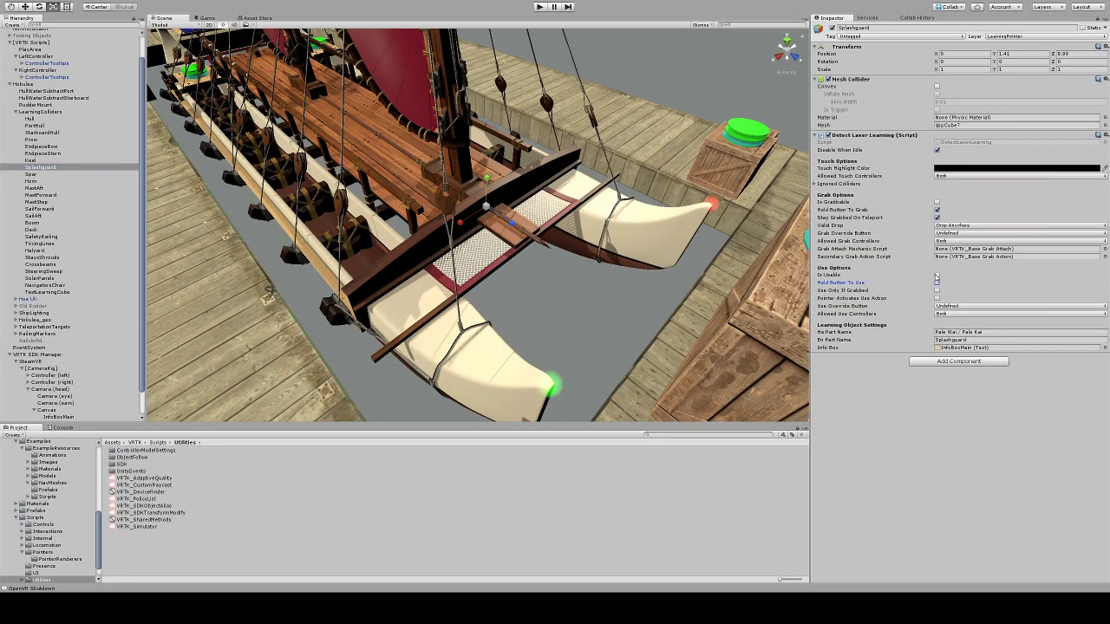
click(936, 275)
click(937, 290)
click(936, 298)
click(75, 293)
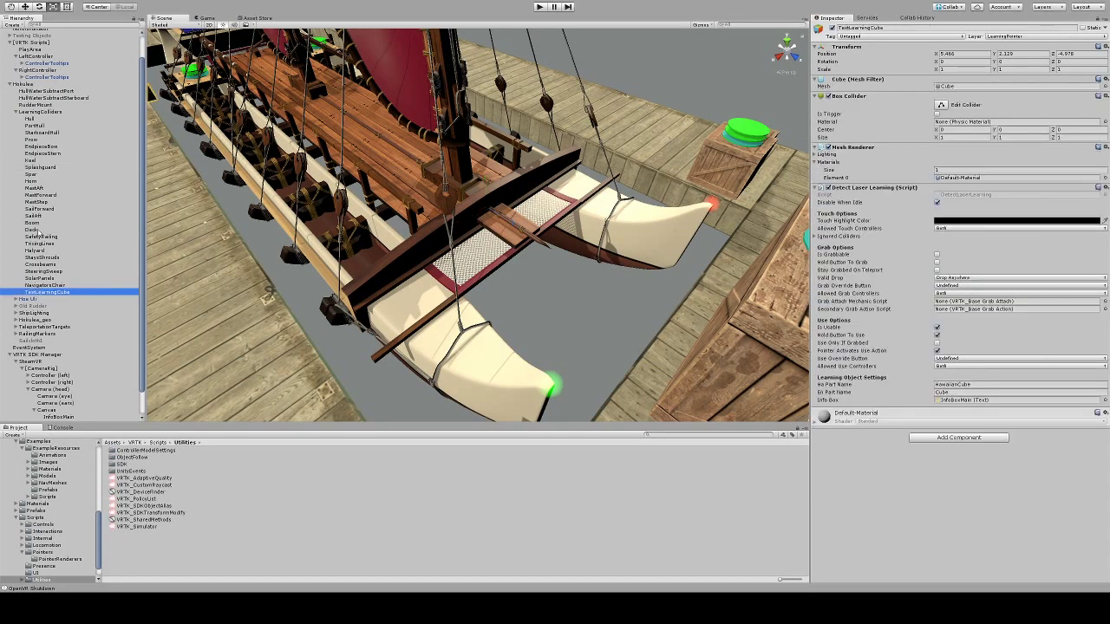
Turn off Use Only If Grabbed, Hold Button To Grab and Stay Grabbed On Teleport on the Splashguard's Detect Laser Learning script.
click(40, 168)
click(936, 290)
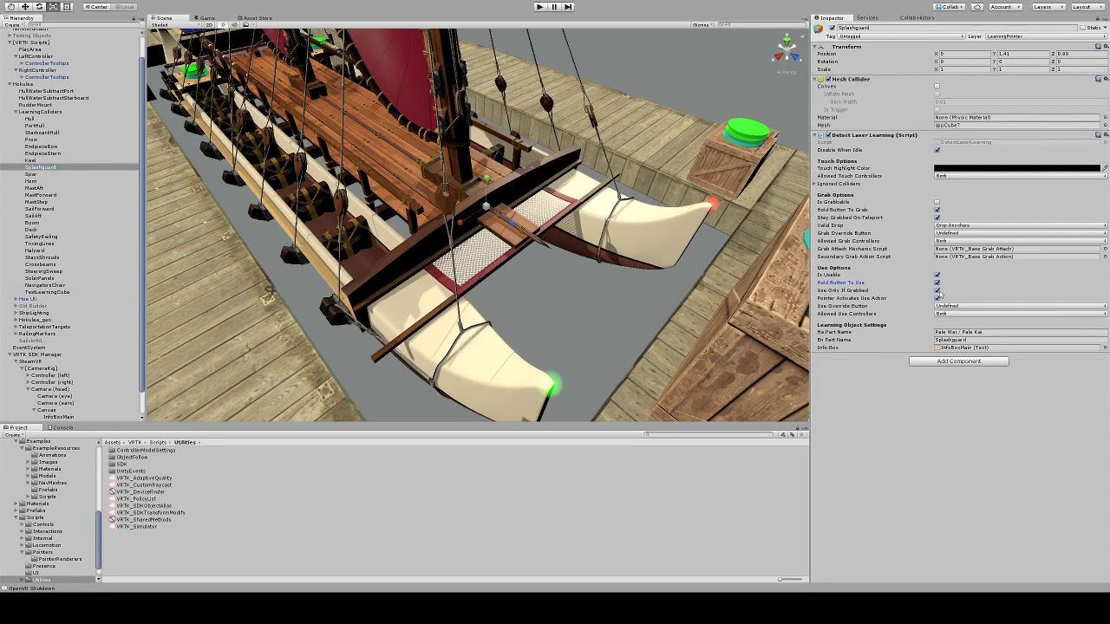
click(936, 291)
click(936, 210)
click(937, 217)
Make the Splashguard's Mesh Collider convex and inspect its outline on the boat.
click(937, 87)
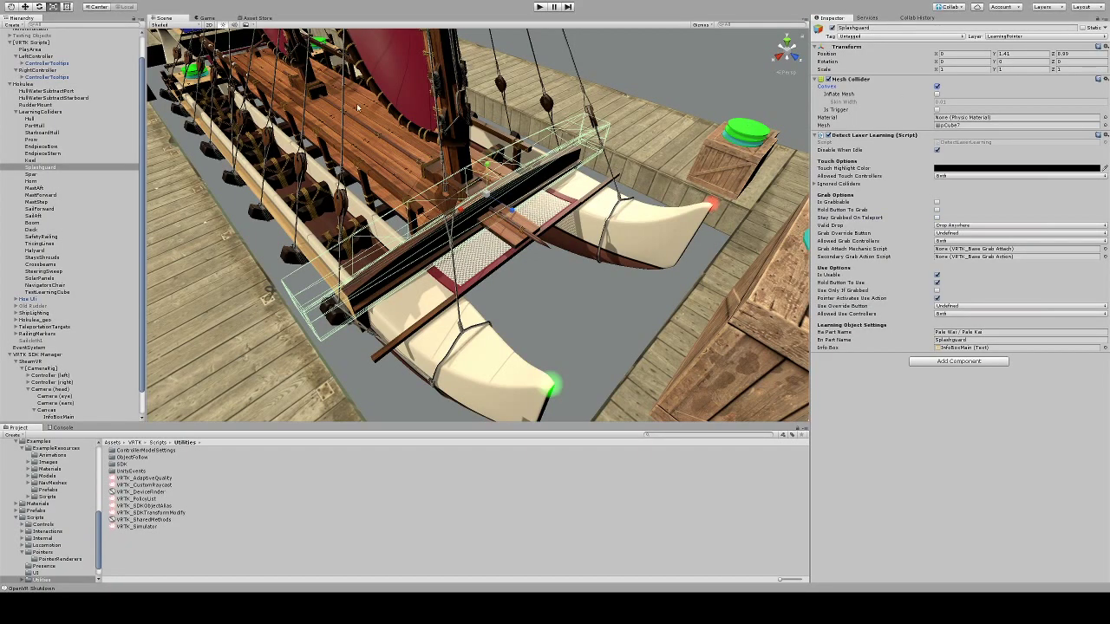
alt+drag(358, 108, 510, 218)
scroll(427, 221, up, 5)
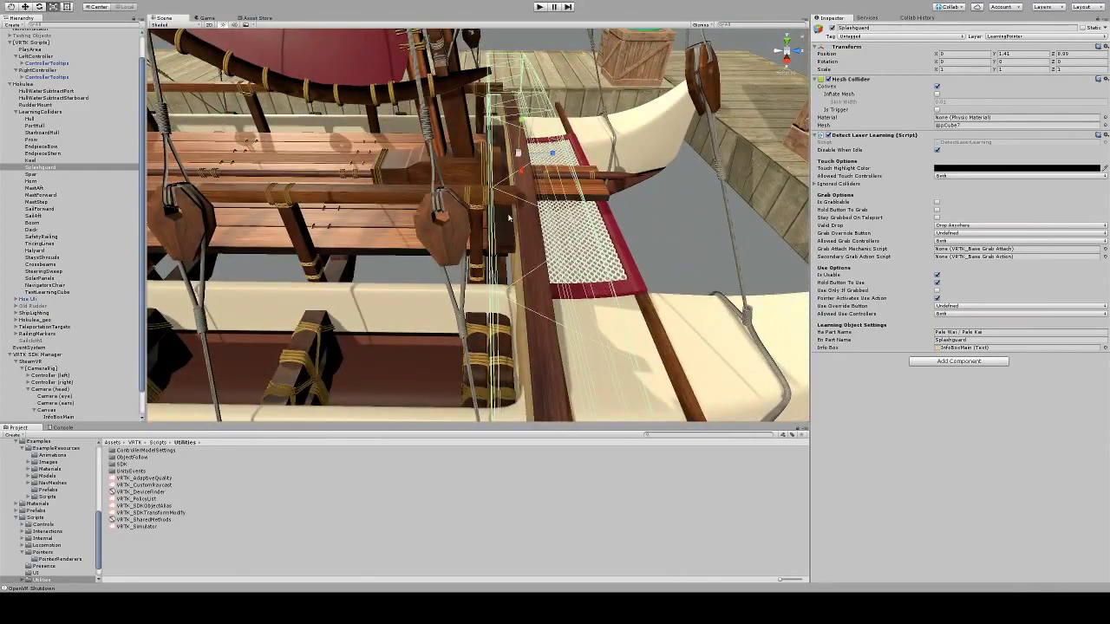
Run the scene in play mode, check the console messages, and stop playback.
click(539, 6)
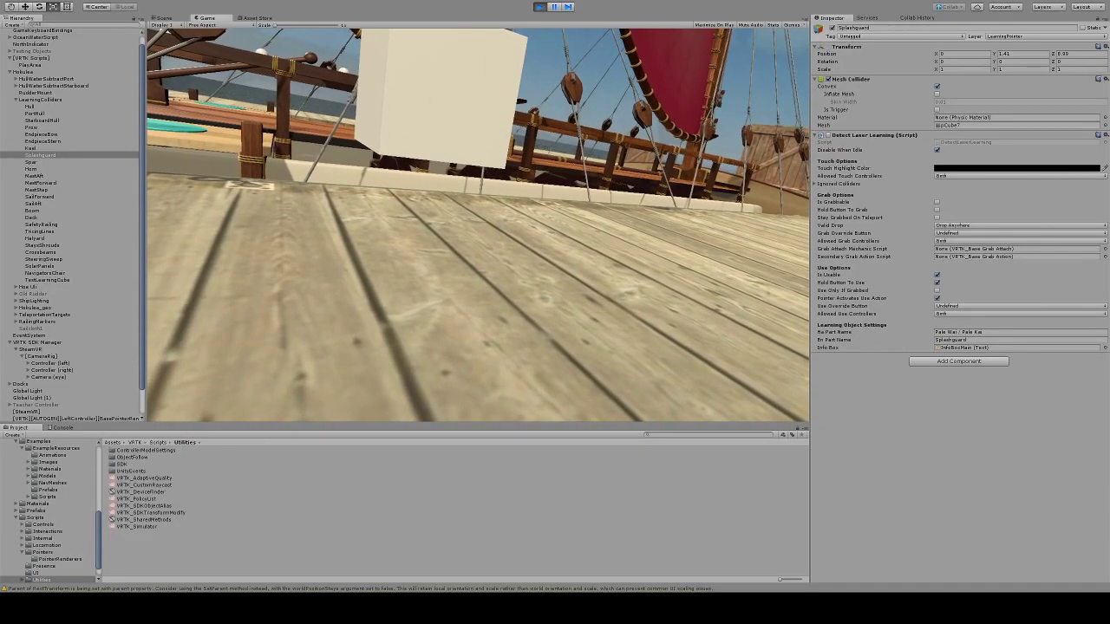
click(62, 427)
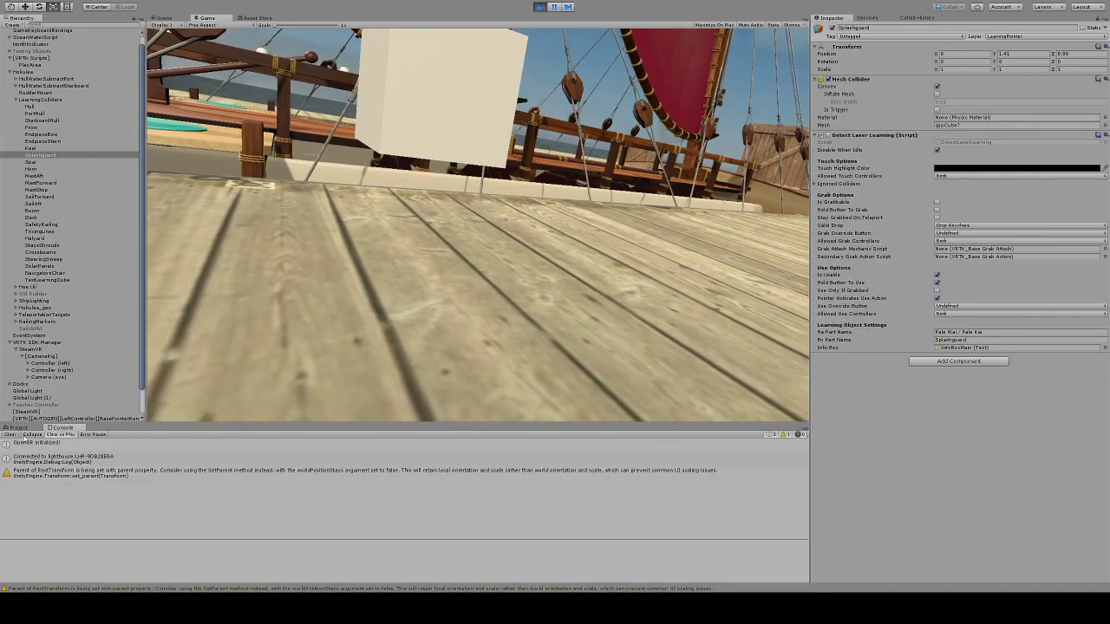
click(19, 427)
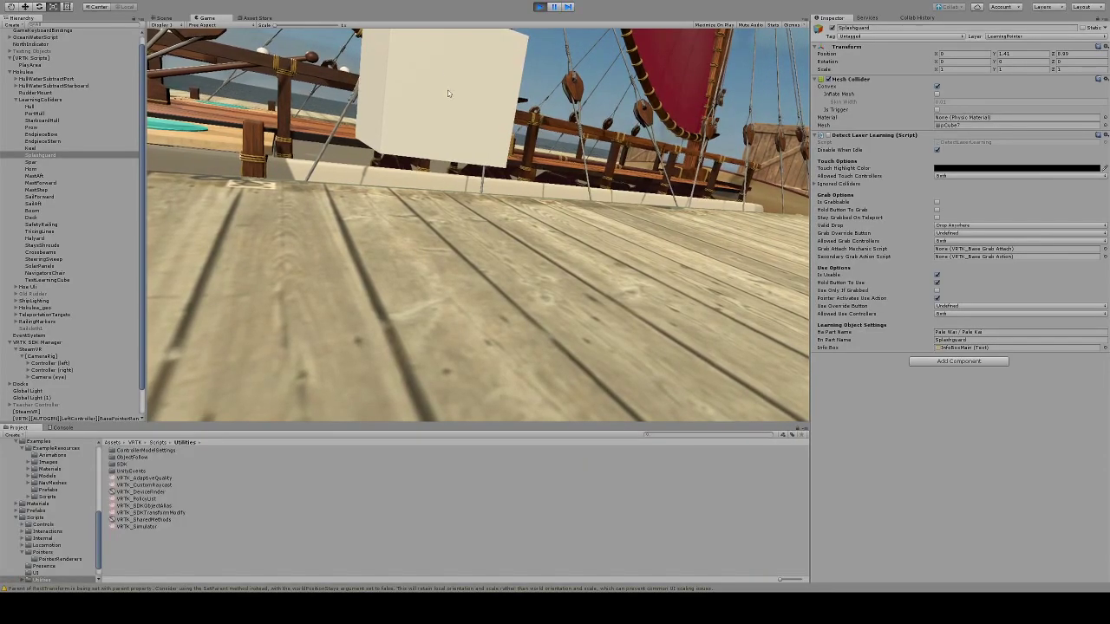
click(539, 7)
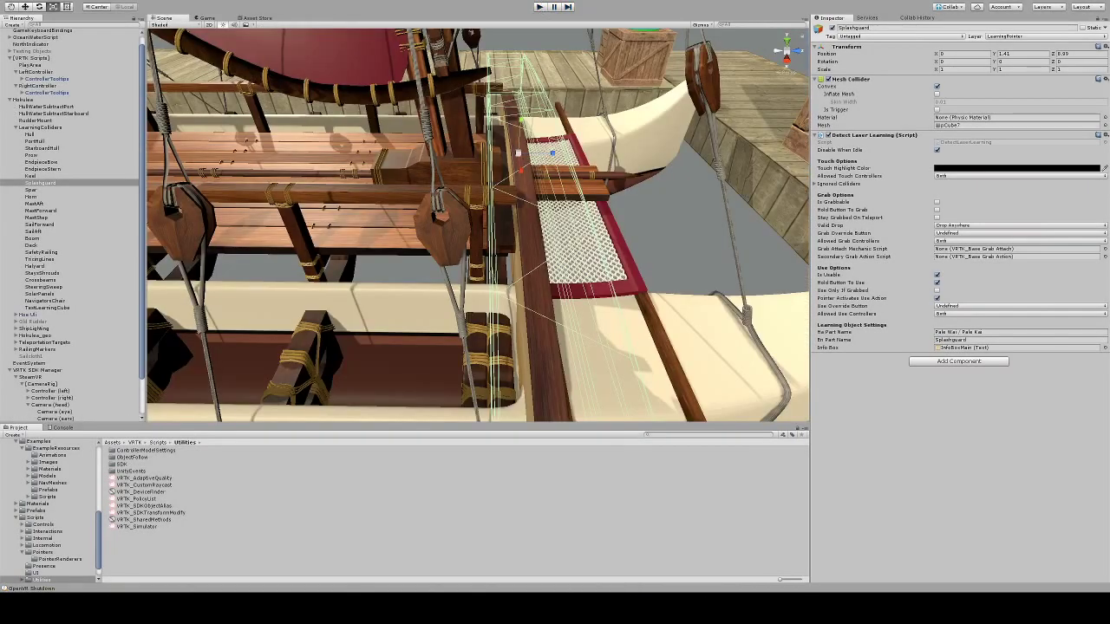
Move TestLearningCube out of LearningColliders to the scene root above [VRTK Scripts], and test it in play mode.
right_drag(425, 252, 493, 150)
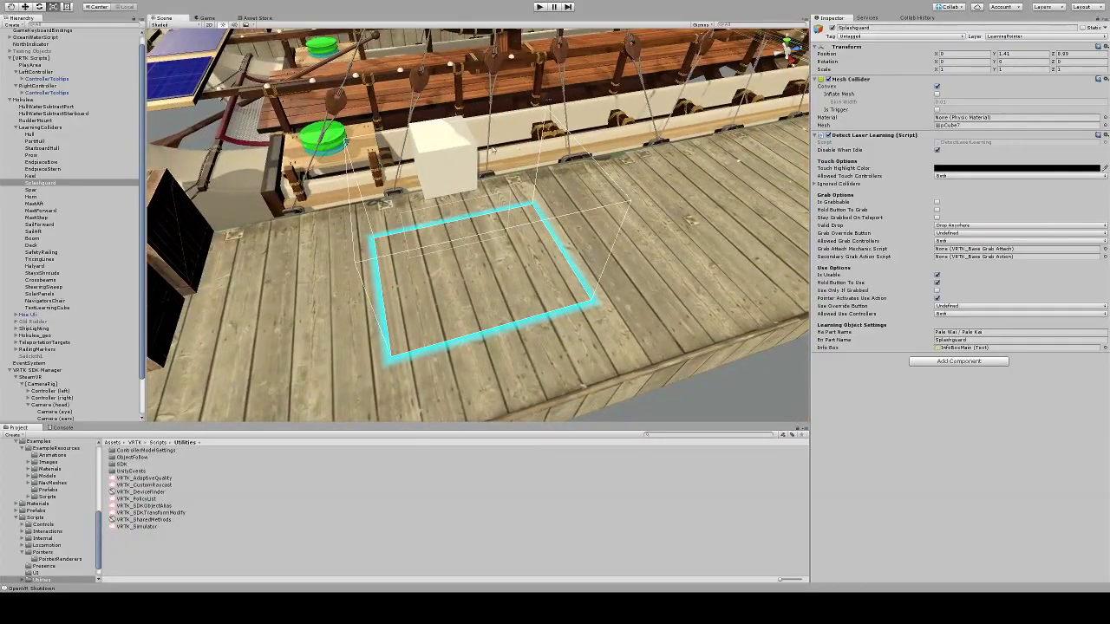
click(454, 148)
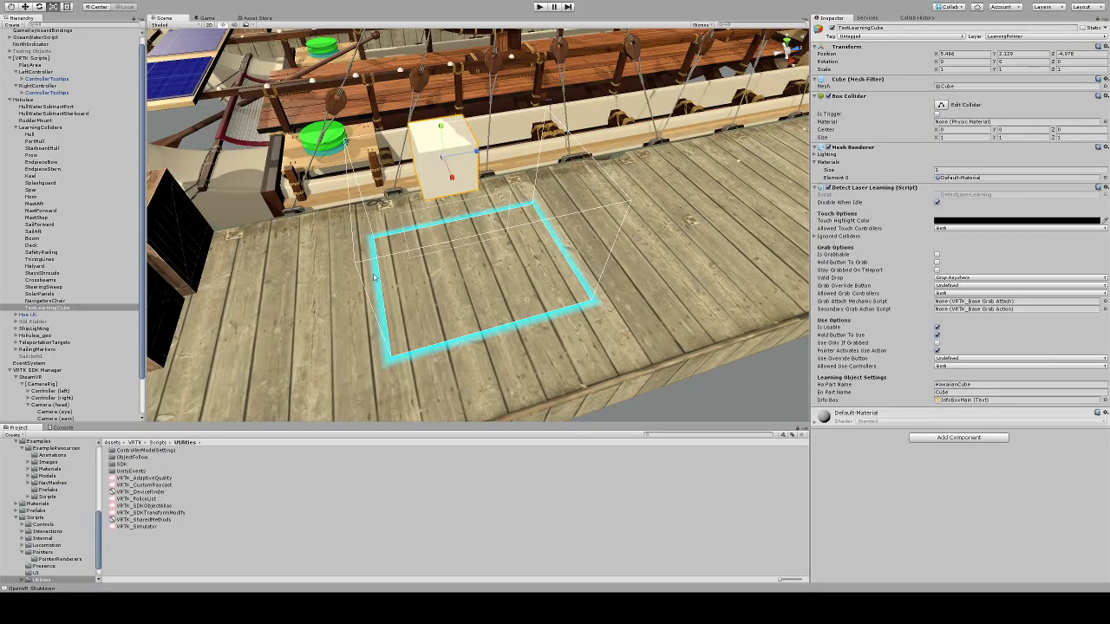
key(x)
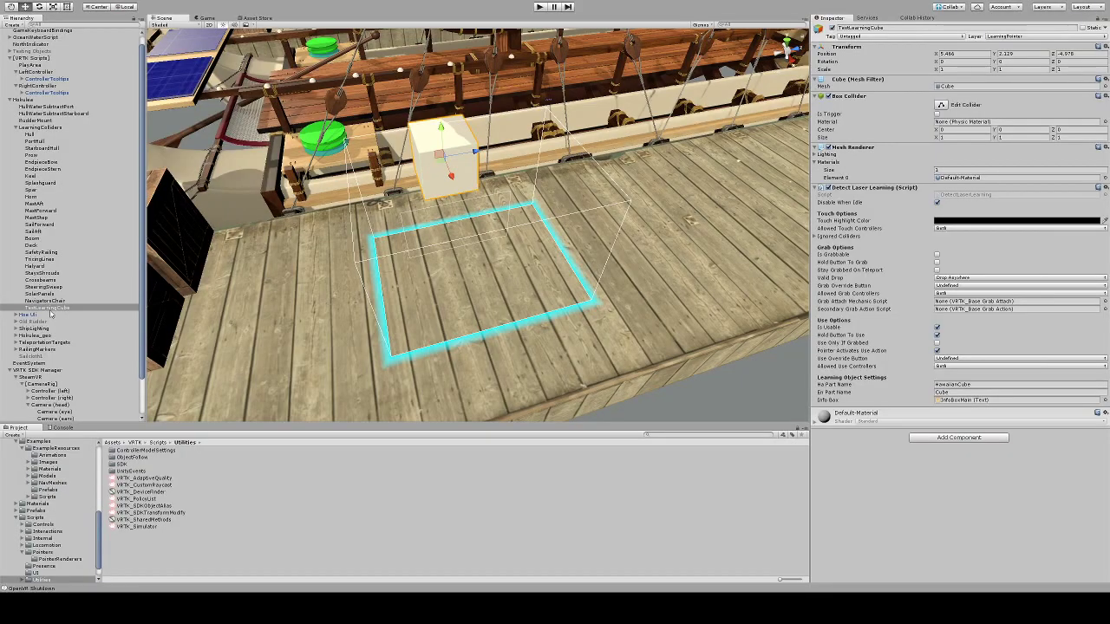
drag(51, 314, 40, 58)
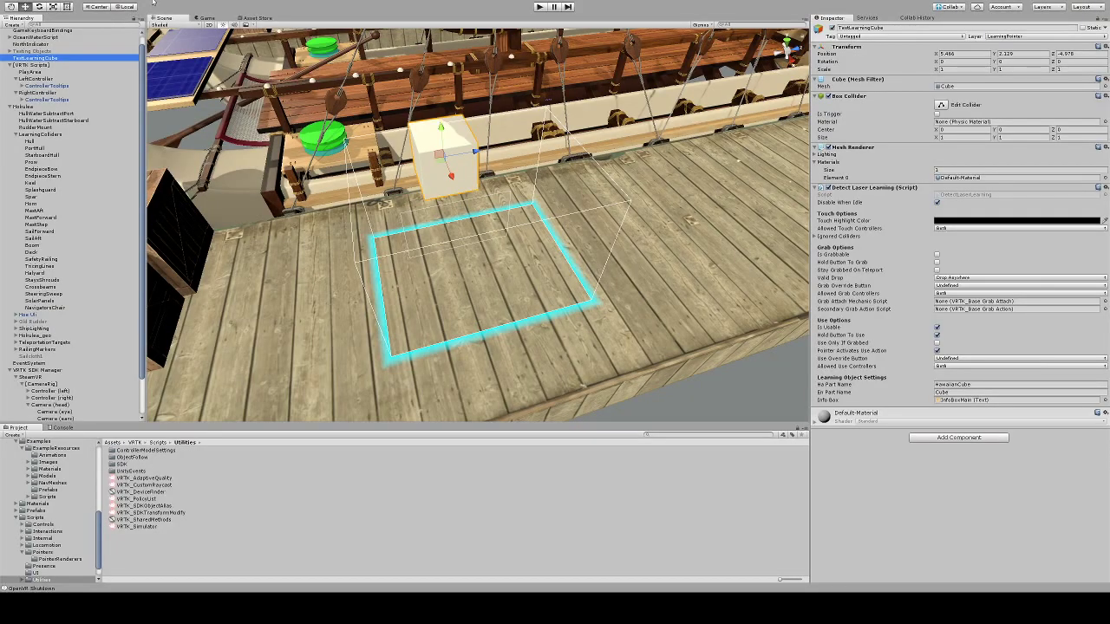
click(538, 7)
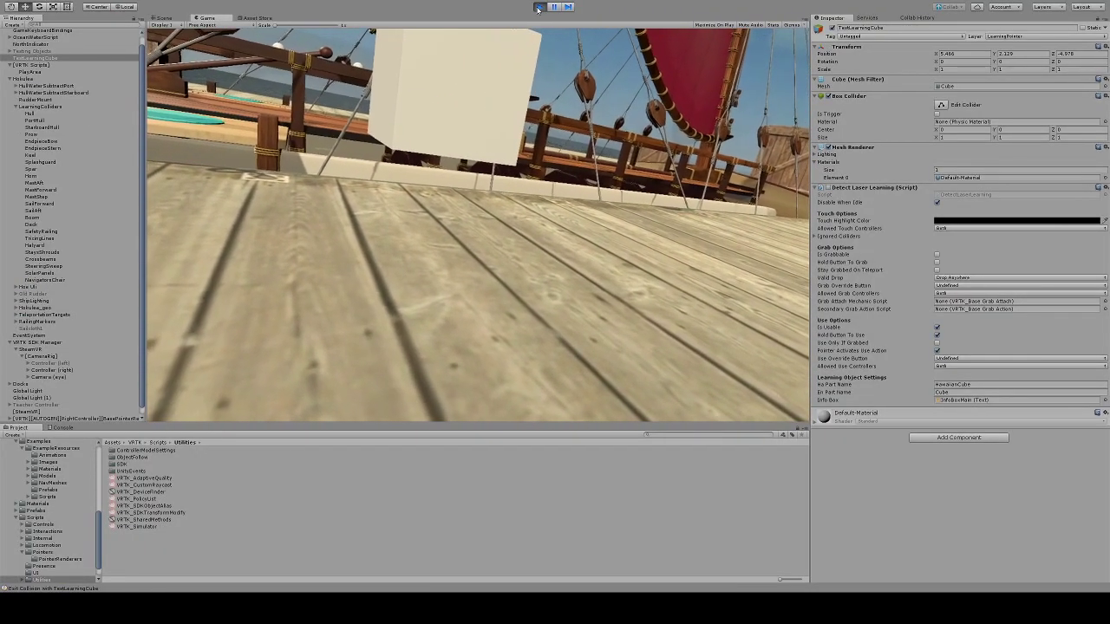
click(539, 7)
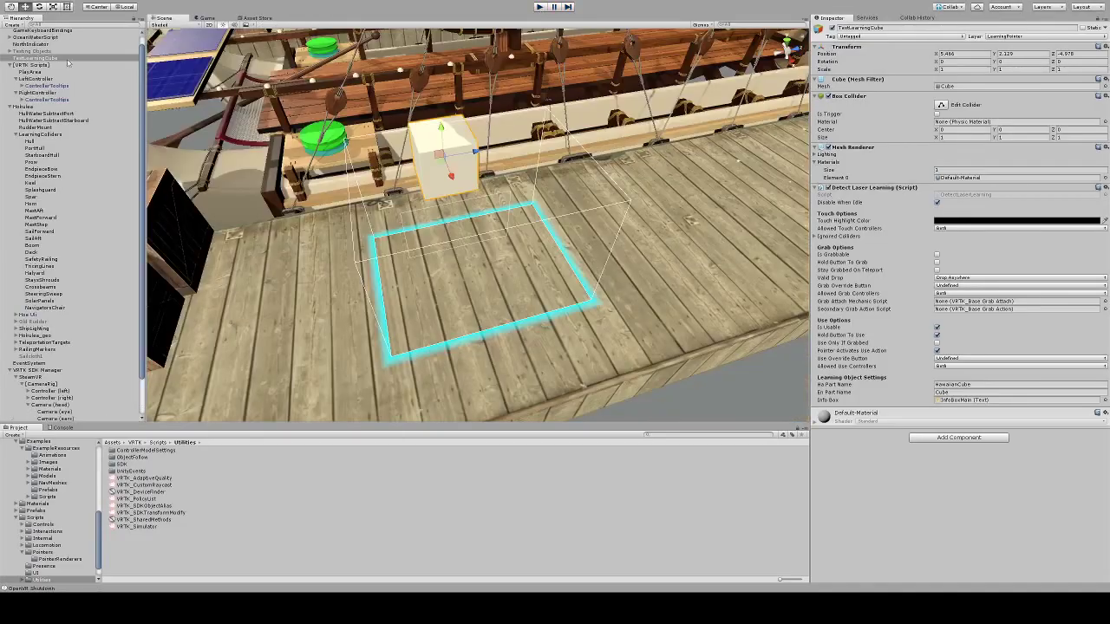
Move the LearningColliders group out of Hokulea to the scene root above TestLearningCube, and expand it.
click(15, 137)
drag(23, 142, 39, 65)
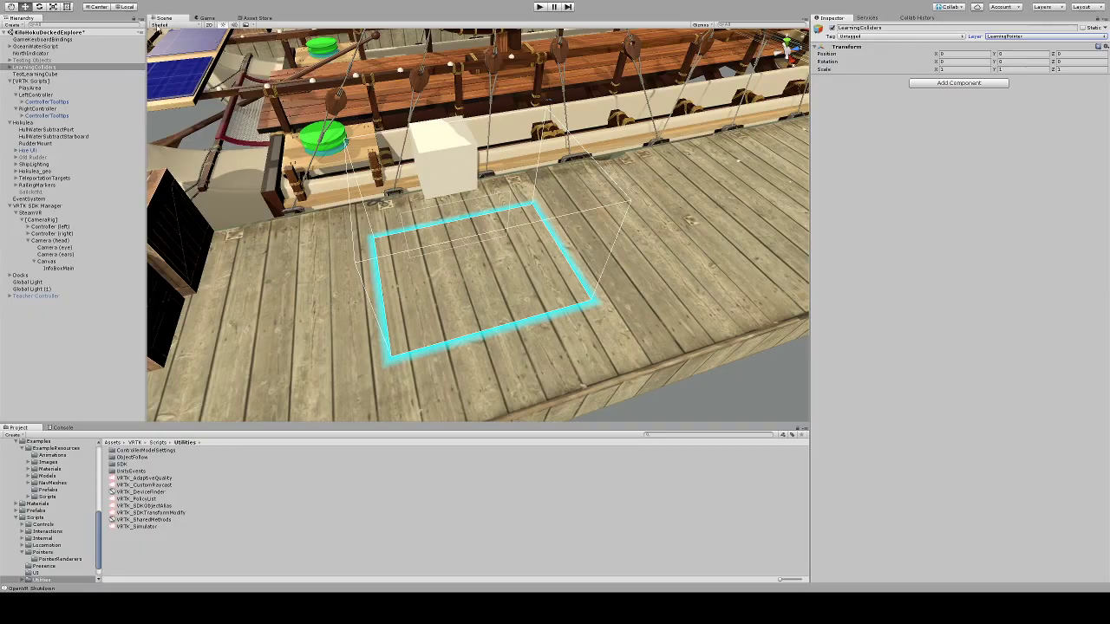
click(9, 67)
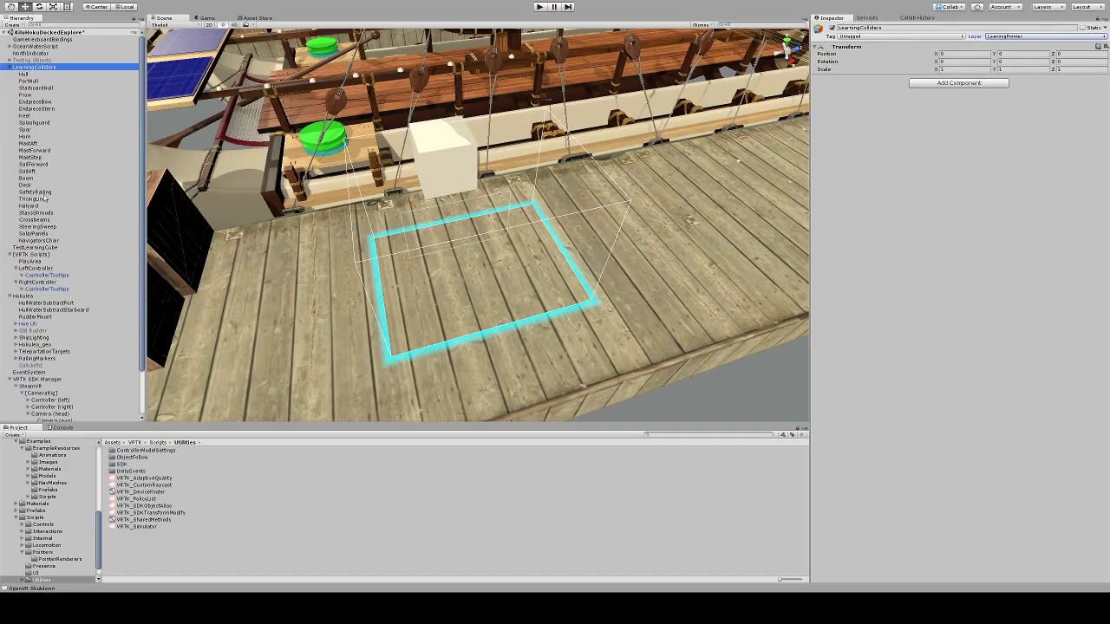
Test the Splashguard's collision in play mode with its settings shown, and stop the run.
click(42, 123)
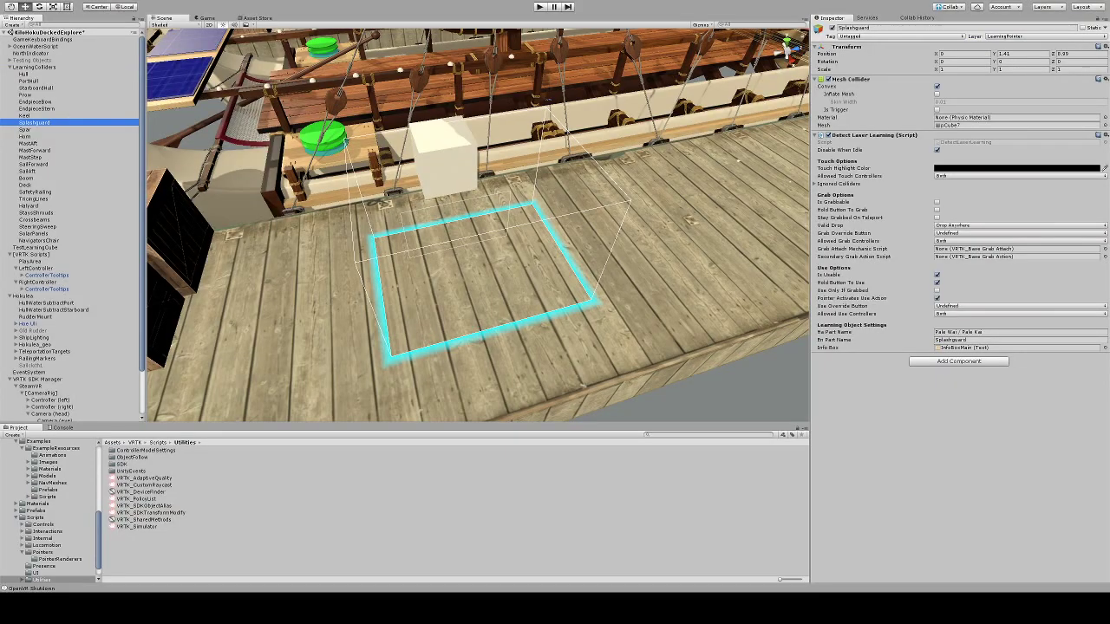
click(539, 7)
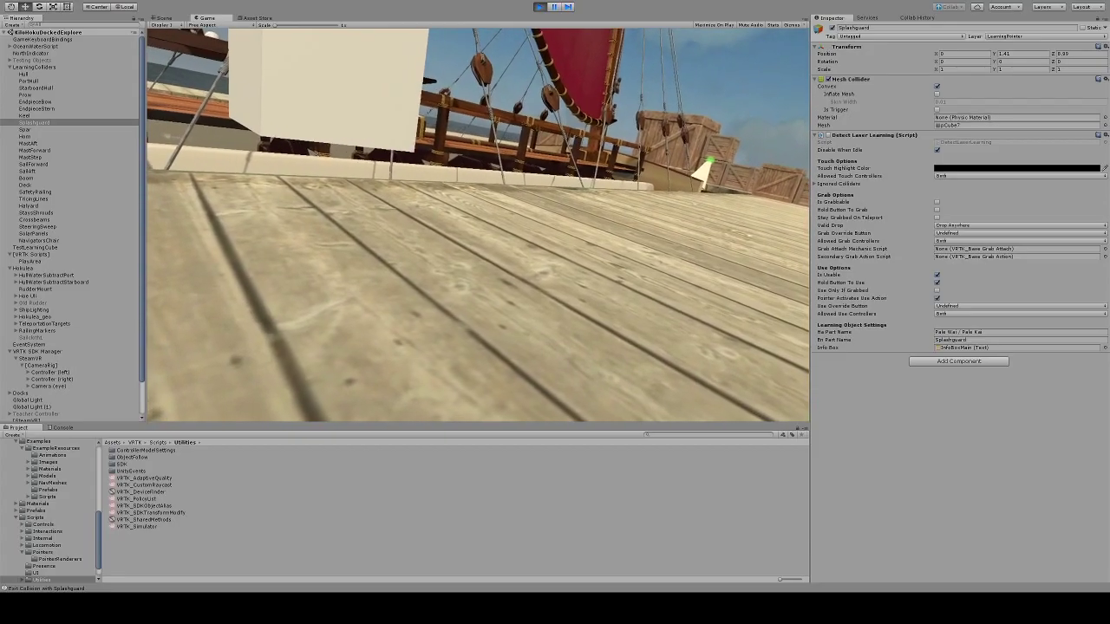
click(539, 6)
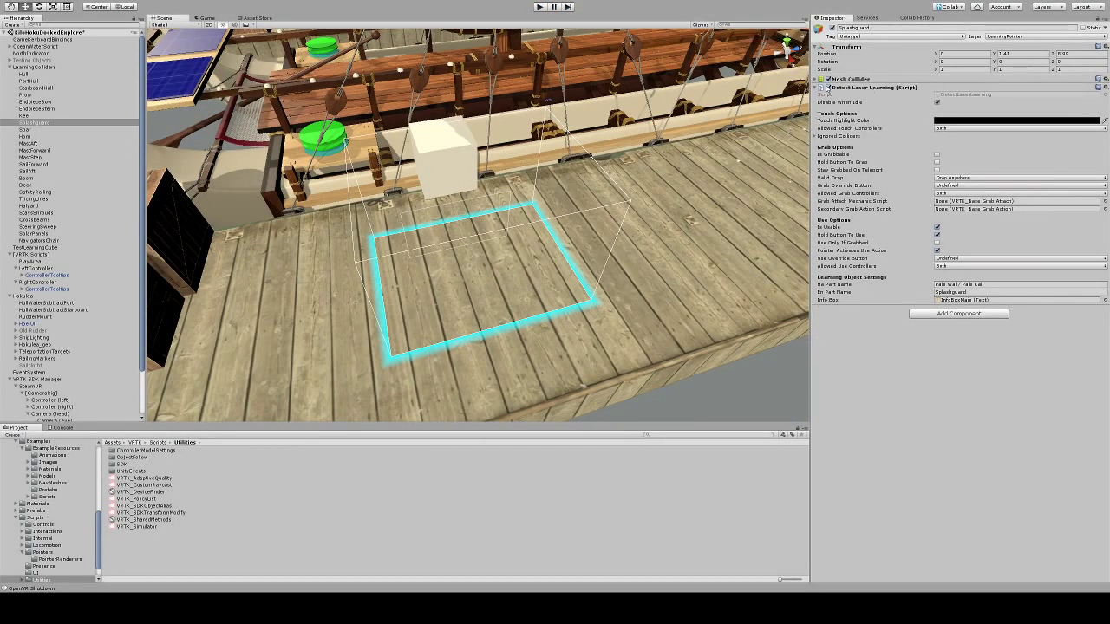
Turn off Convex on the Splashguard's Mesh Collider and examine the collider mesh around the bow.
click(816, 80)
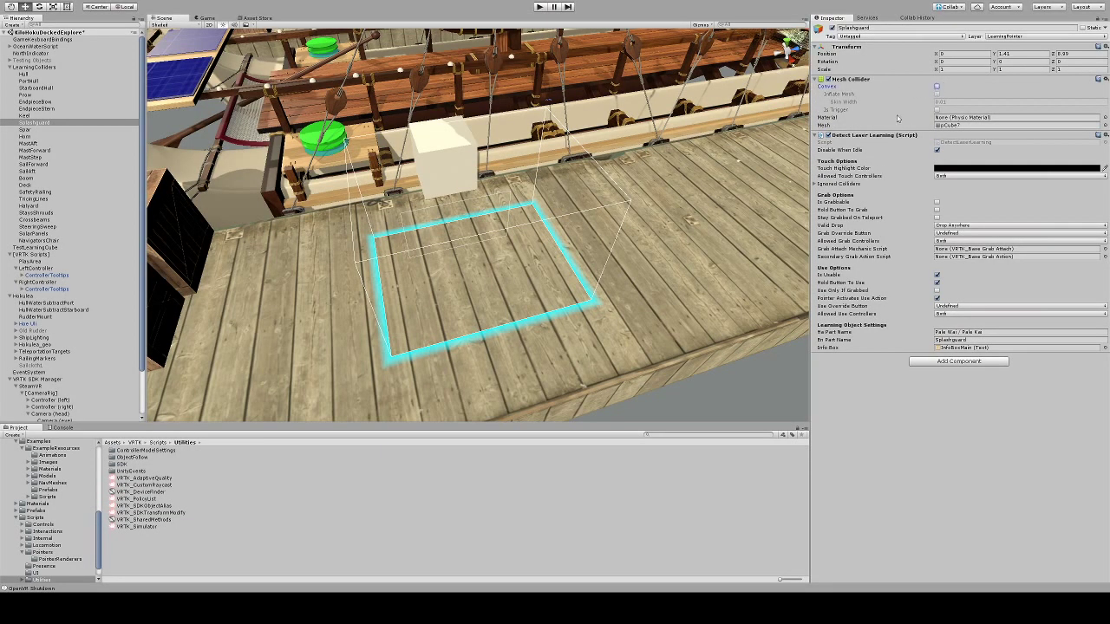
scroll(477, 260, down, 3)
alt+drag(520, 260, 67, 330)
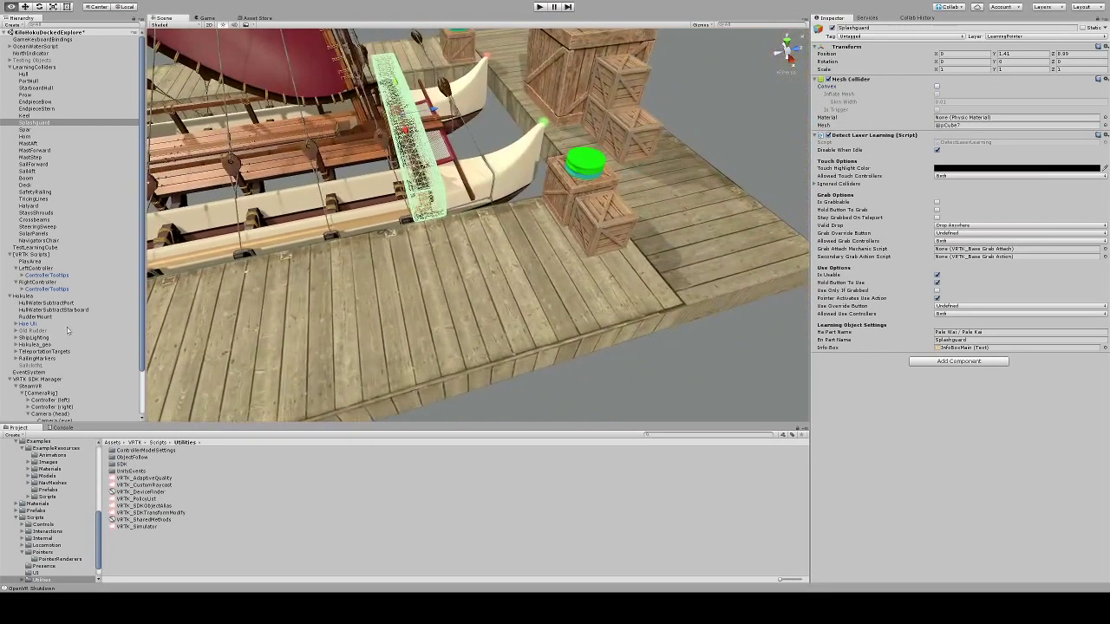
alt+drag(390, 260, 317, 167)
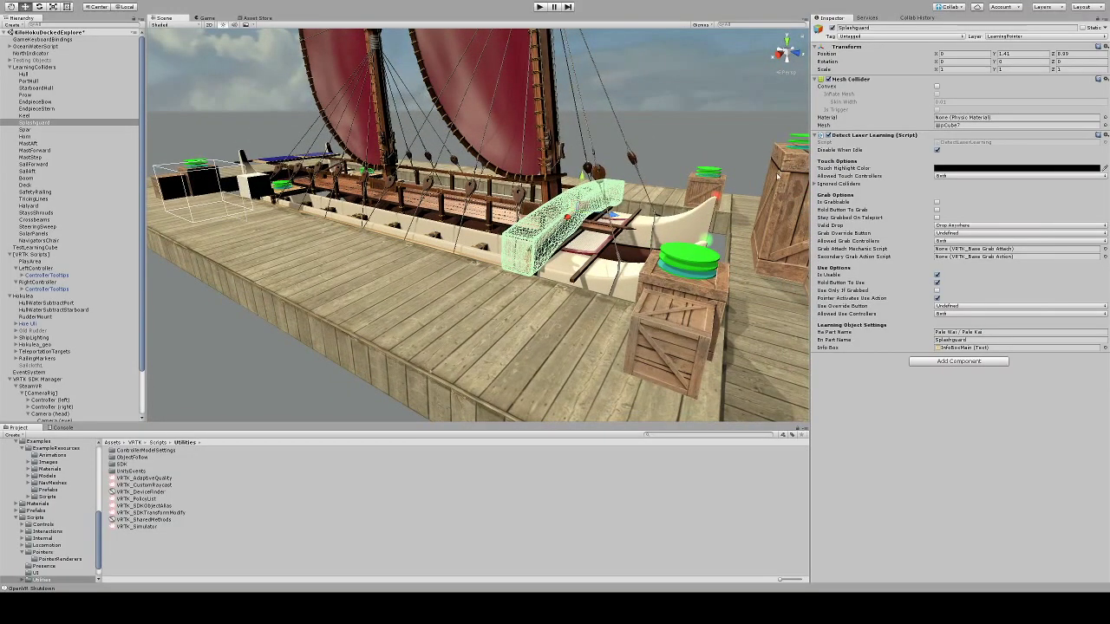
Replace the Splashguard's Mesh Collider with a new one using the pCube7 mesh, placed above the Detect Laser Learning script.
click(827, 79)
click(827, 79)
click(1090, 105)
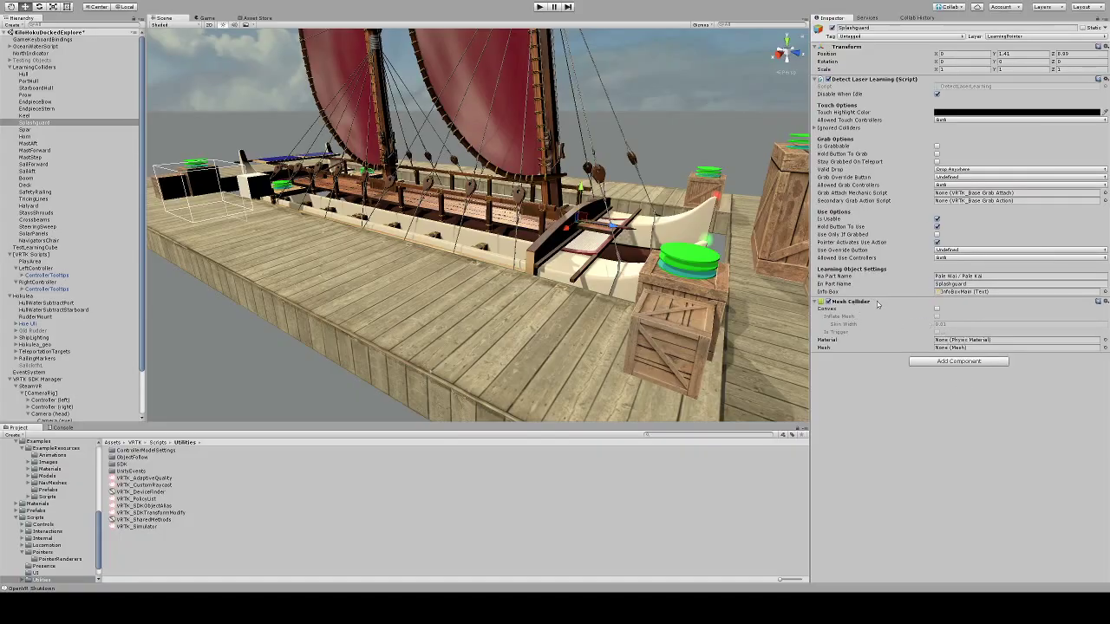
drag(879, 304, 883, 81)
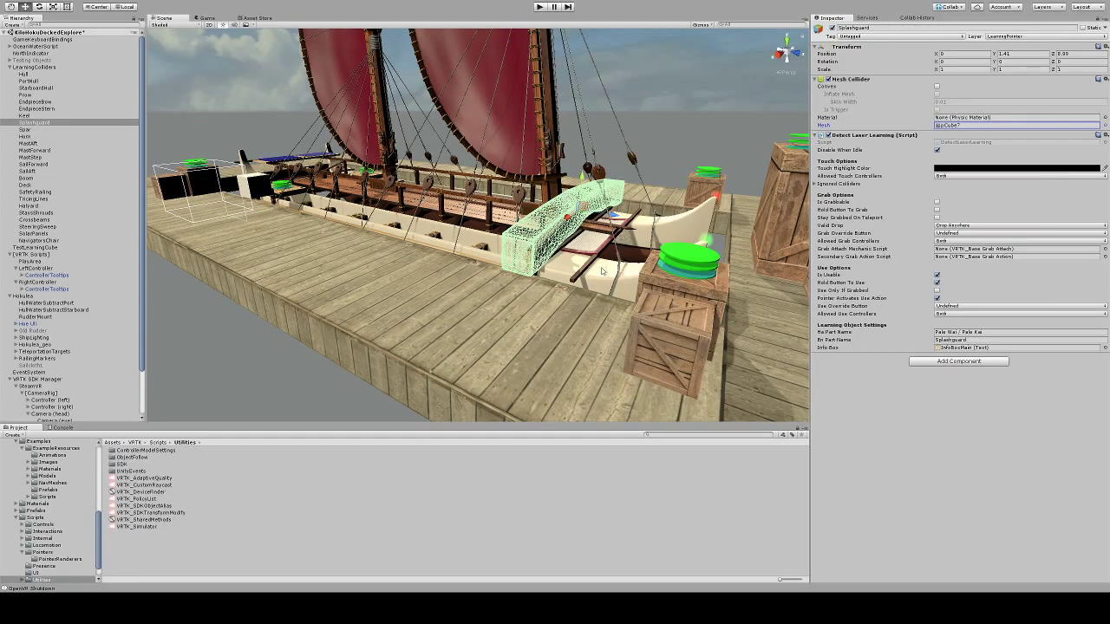
Thin the Splashguard collider along its Z axis to a scale of about 0.18.
right_drag(516, 266, 577, 267)
key(f)
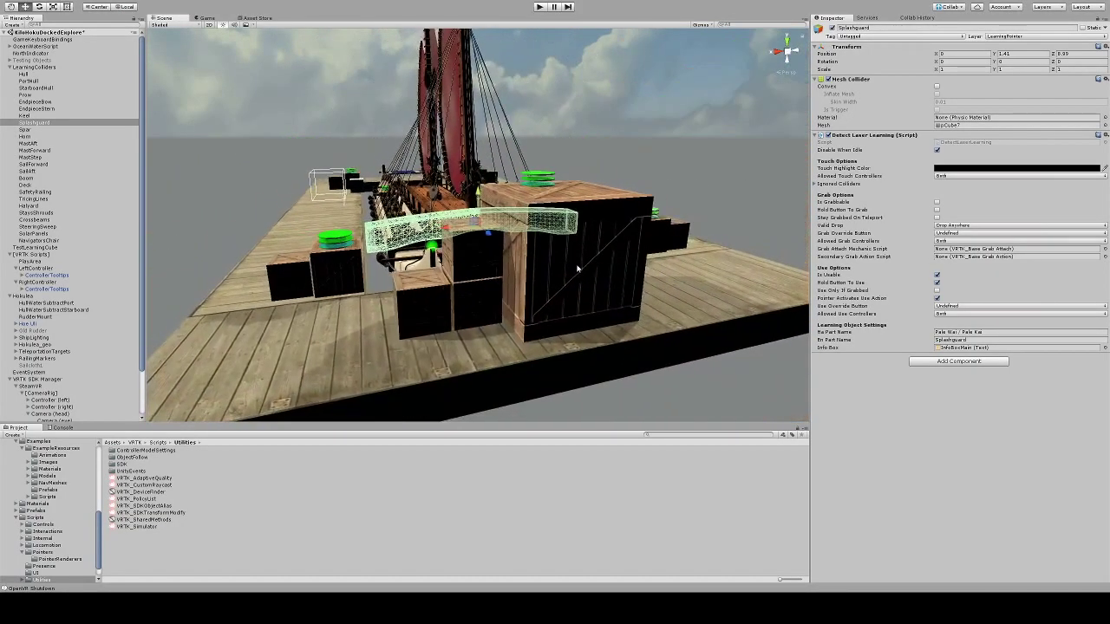
right_drag(588, 222, 631, 293)
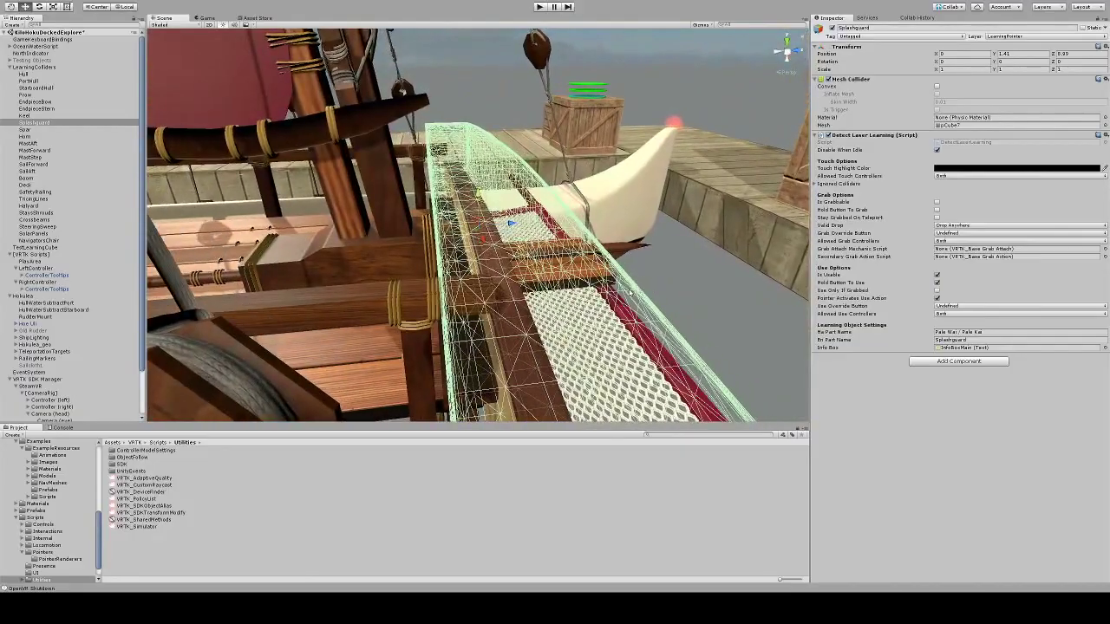
key(r)
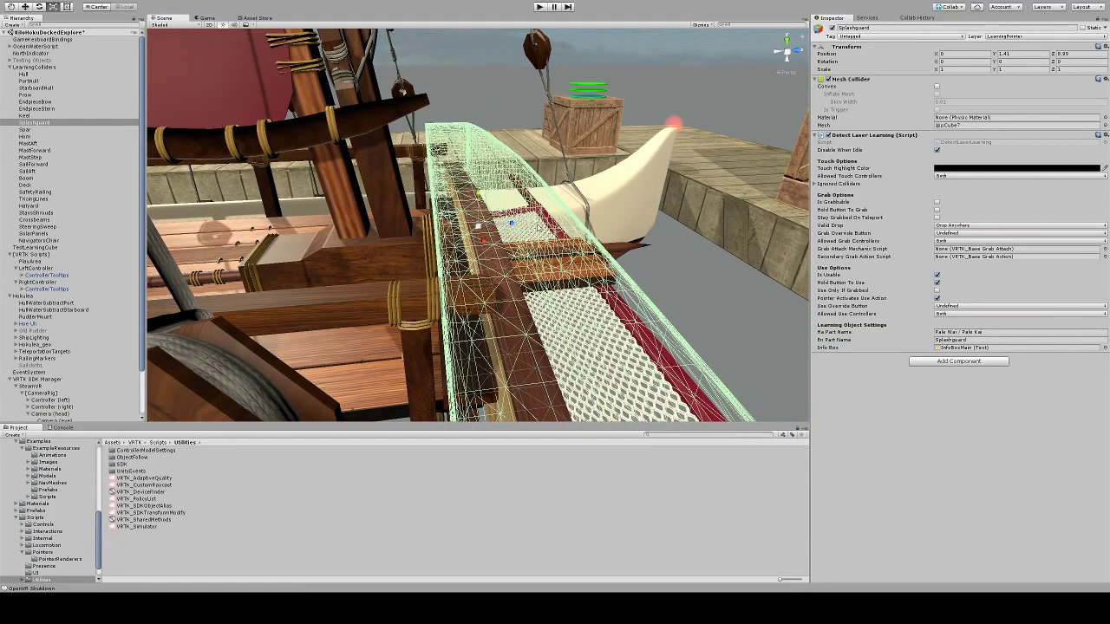
drag(512, 225, 482, 229)
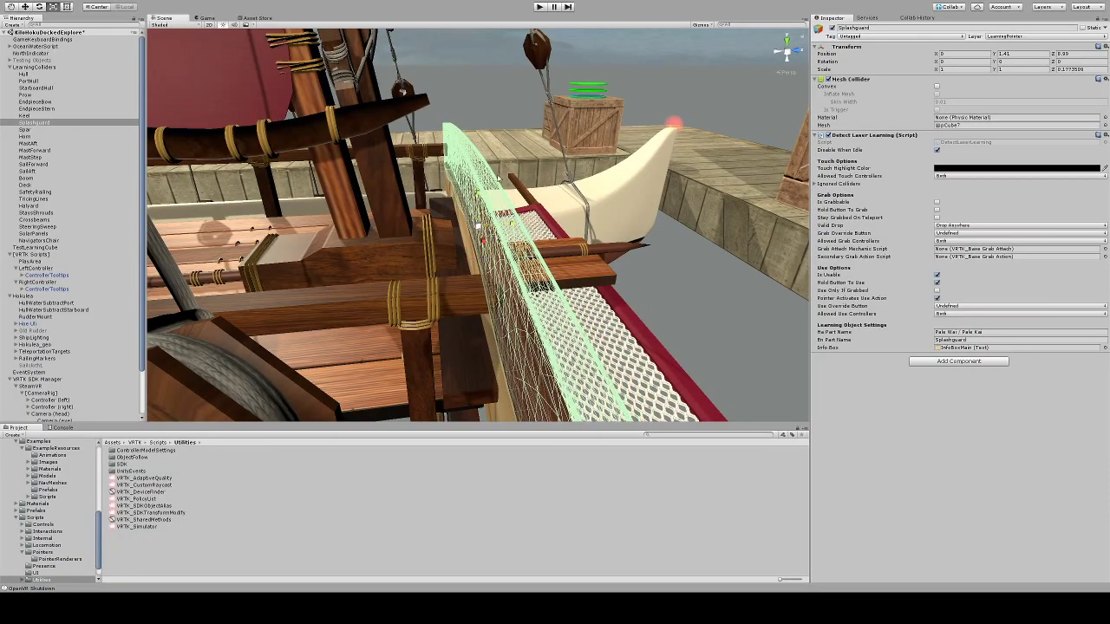
Stretch the Splashguard collider to a Y scale of about 1.63 and lower it to a Y position of about 0.10.
right_drag(482, 229, 453, 97)
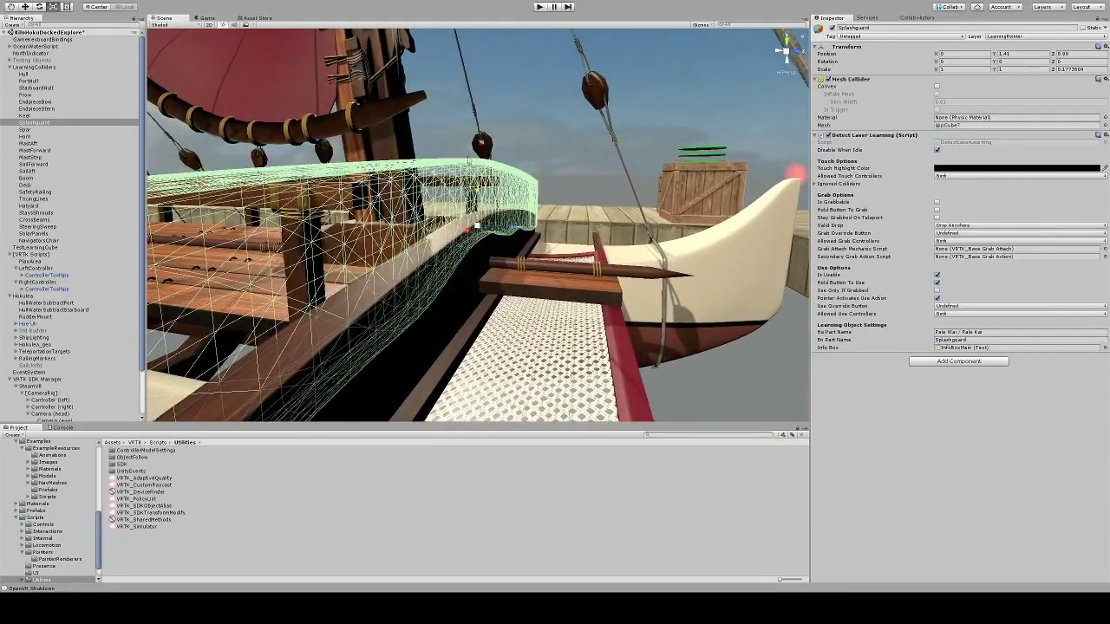
key(w)
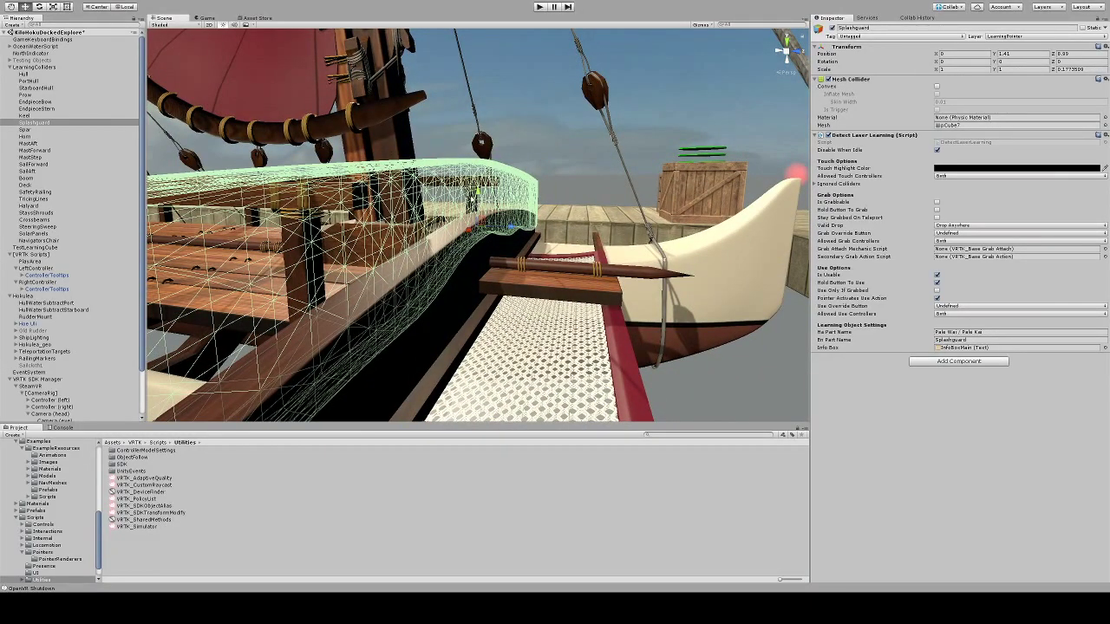
drag(477, 196, 290, 209)
key(r)
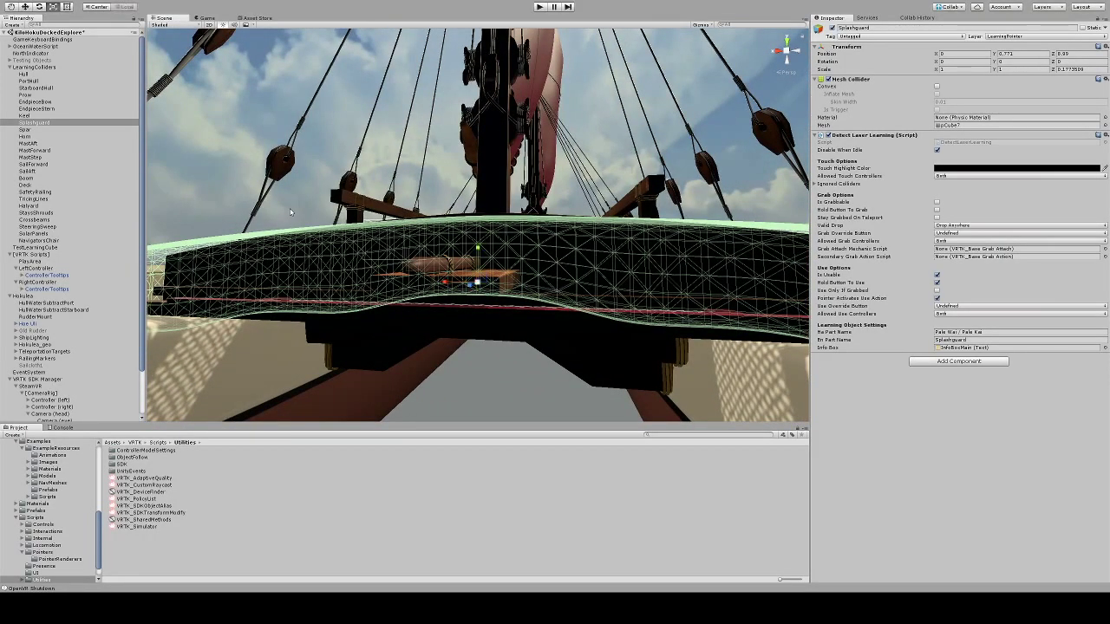
drag(476, 252, 477, 228)
key(w)
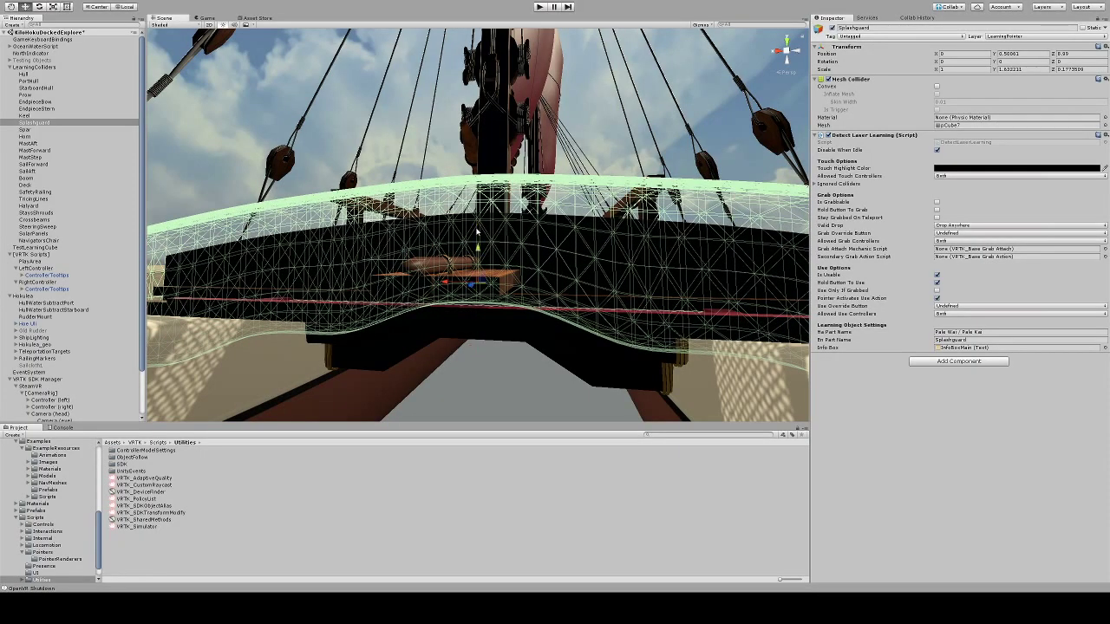
drag(471, 249, 481, 421)
Fit the Splashguard collider to the board by scaling it to about 0.85 in X and 0.27 in Z.
scroll(481, 421, down, 2)
alt+drag(496, 231, 496, 234)
key(r)
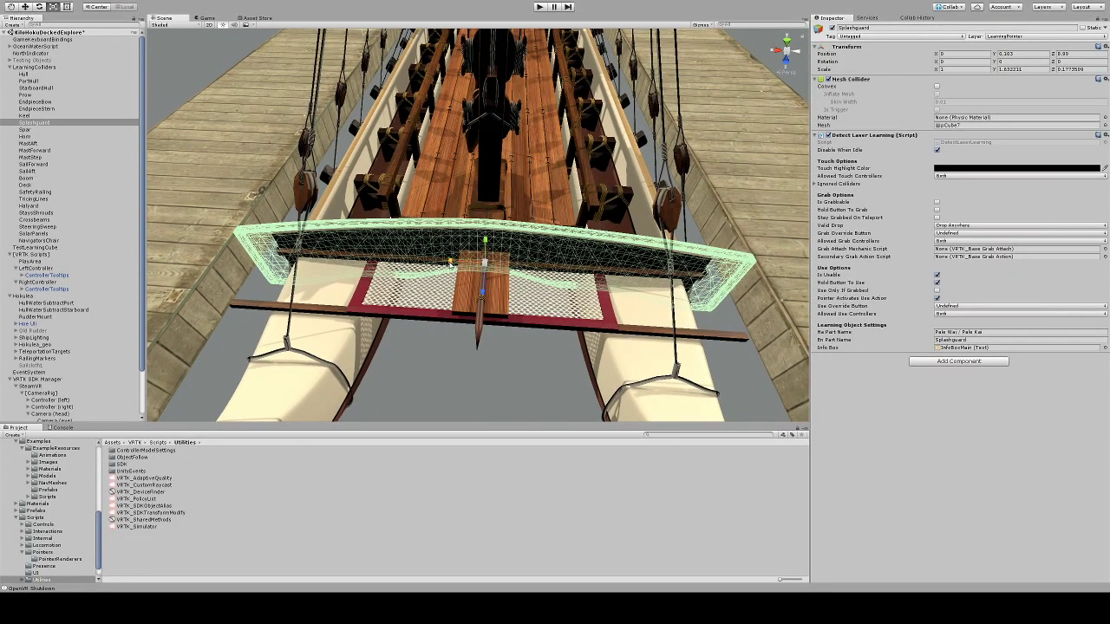
drag(450, 260, 712, 120)
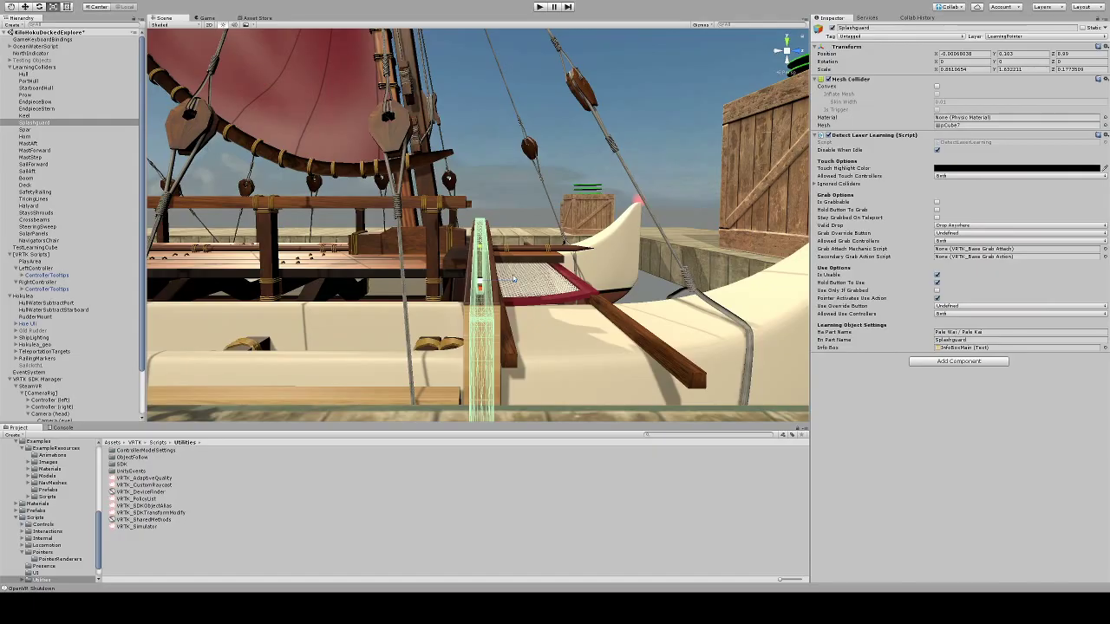
drag(513, 277, 535, 275)
alt+drag(535, 276, 739, 300)
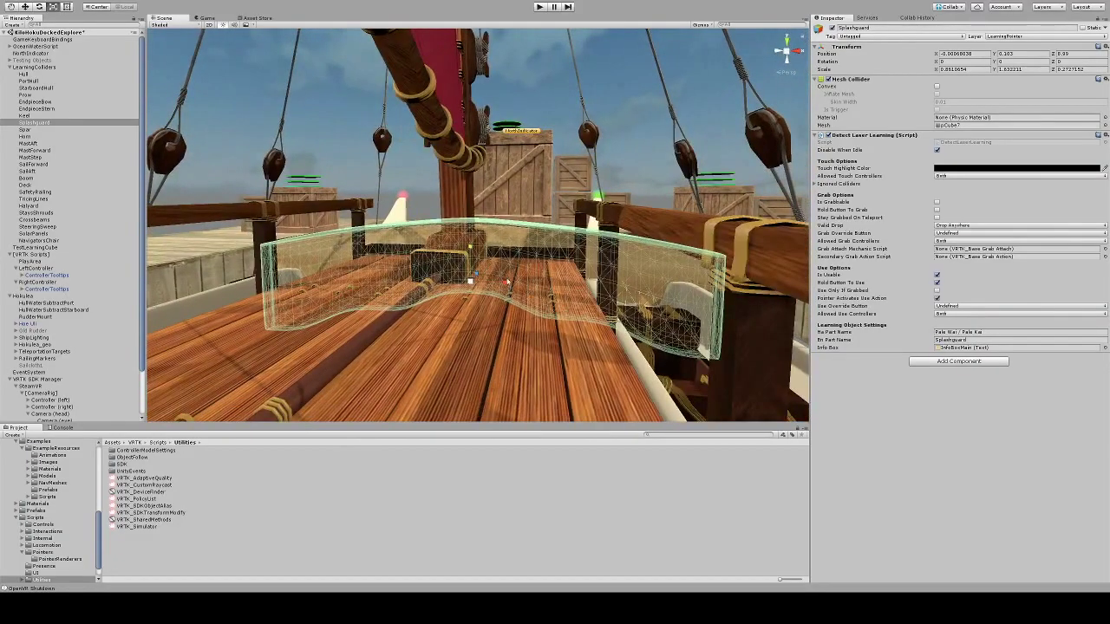
alt+drag(503, 281, 691, 371)
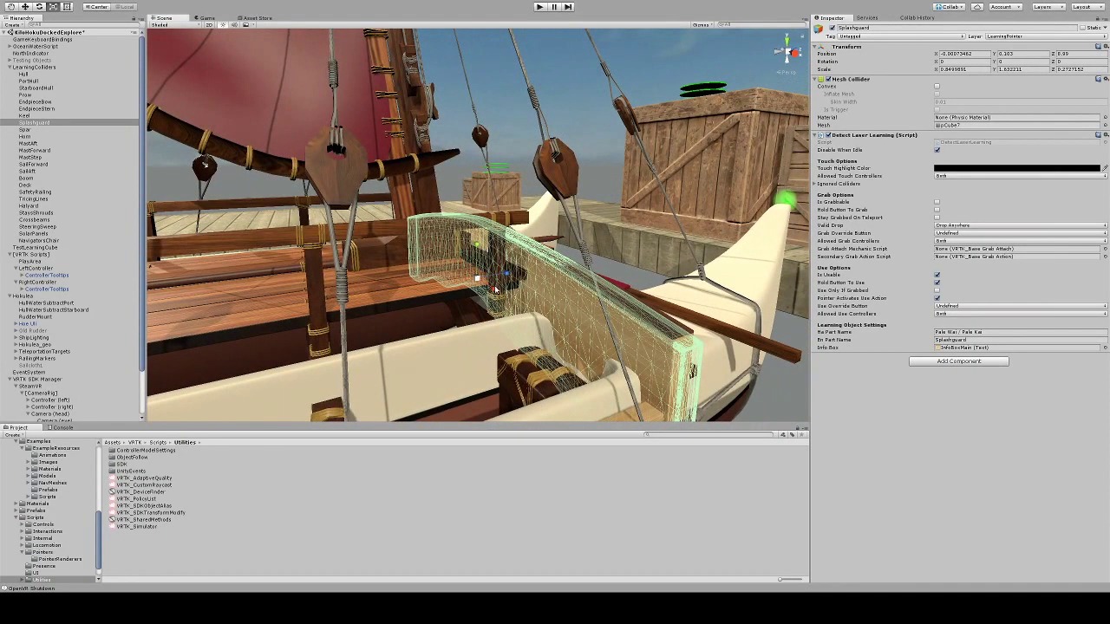
Set the Splashguard collider's X scale to 0.83 so that it matches the board's width.
drag(494, 290, 607, 277)
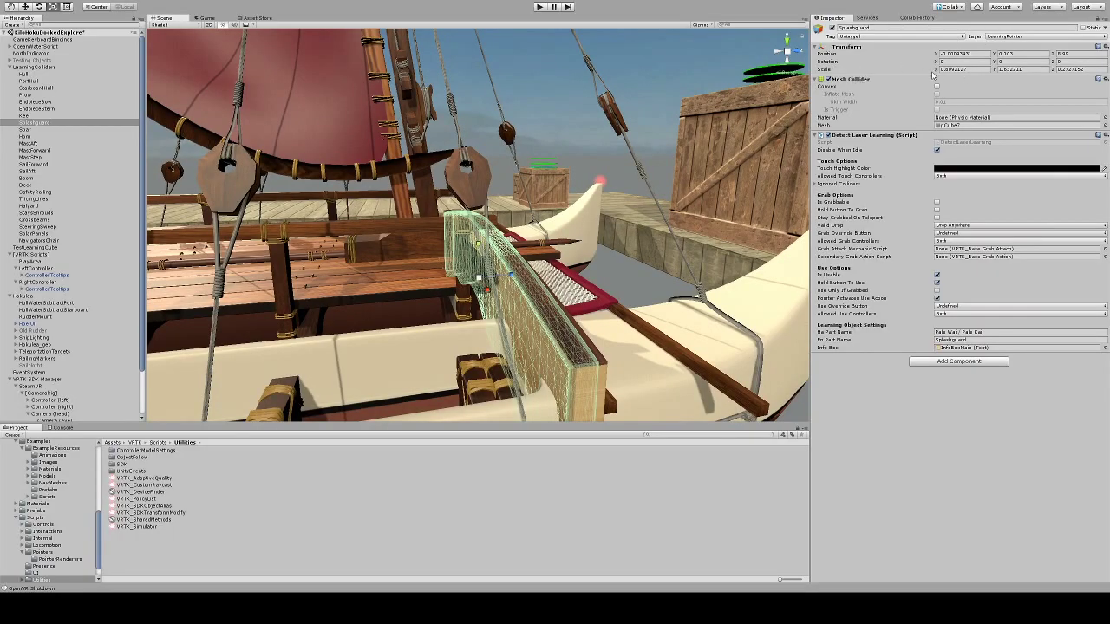
drag(935, 72, 936, 72)
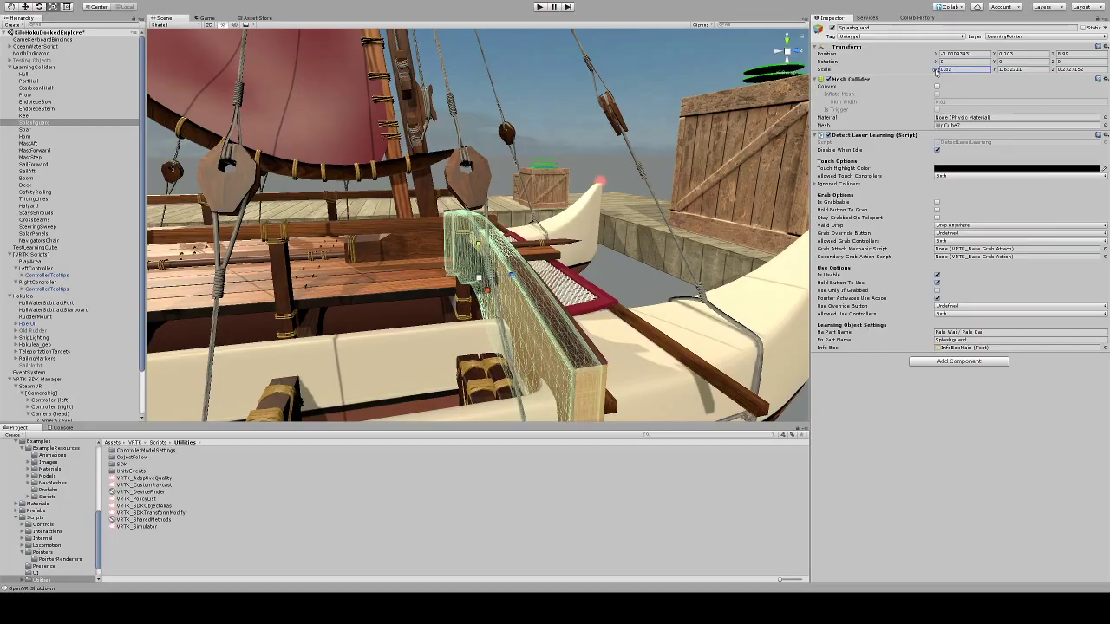
alt+drag(536, 247, 669, 222)
click(949, 70)
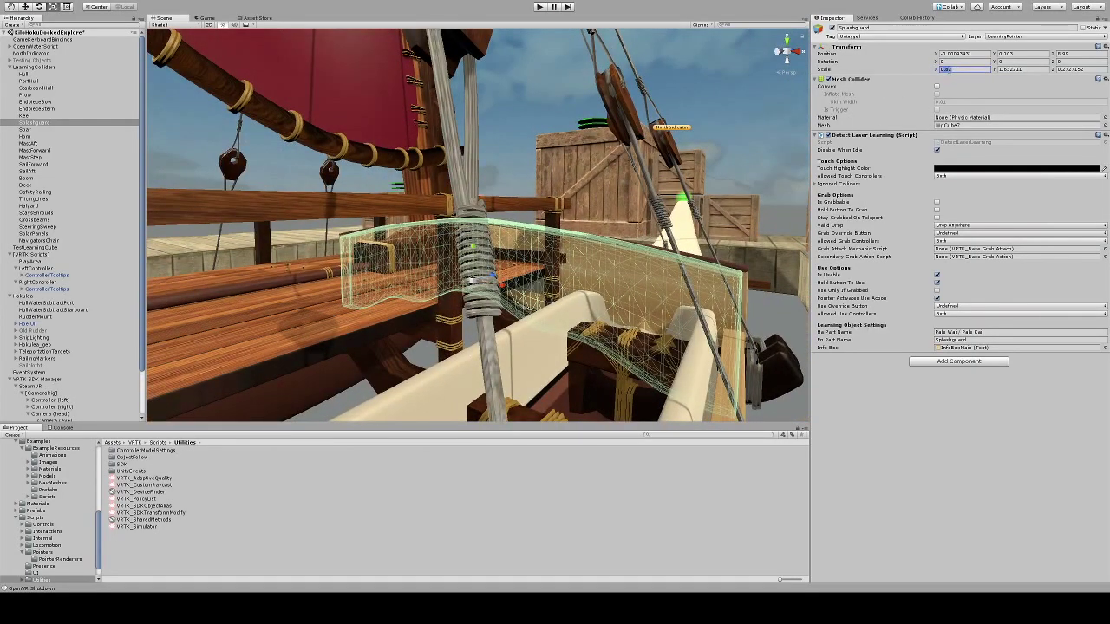
click(954, 71)
key(BackSpace)
text(5)
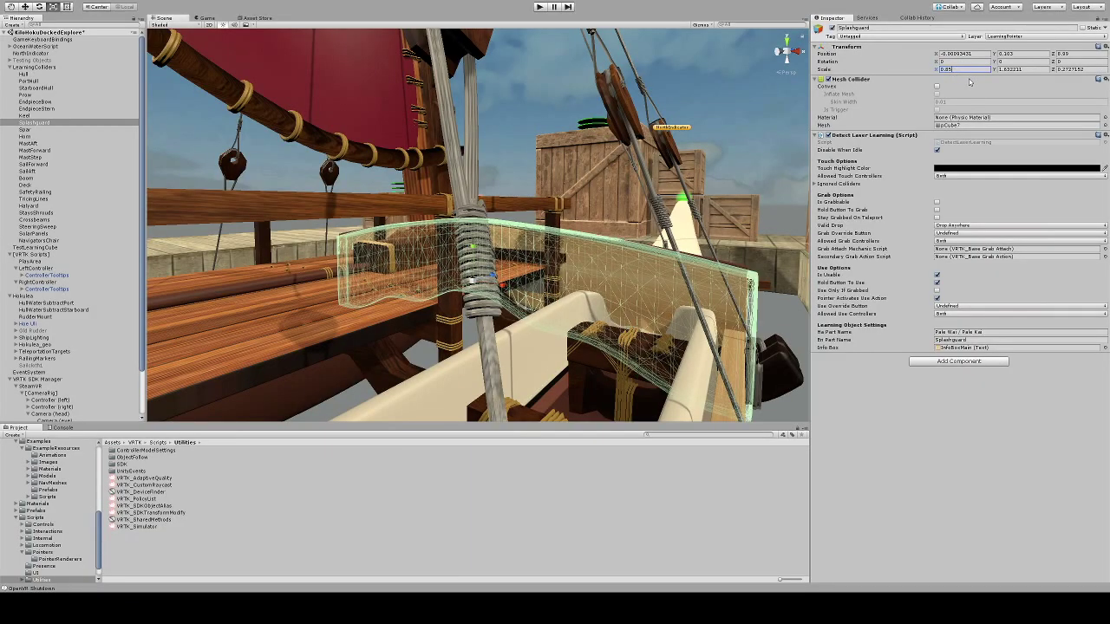
key(BackSpace)
text(4)
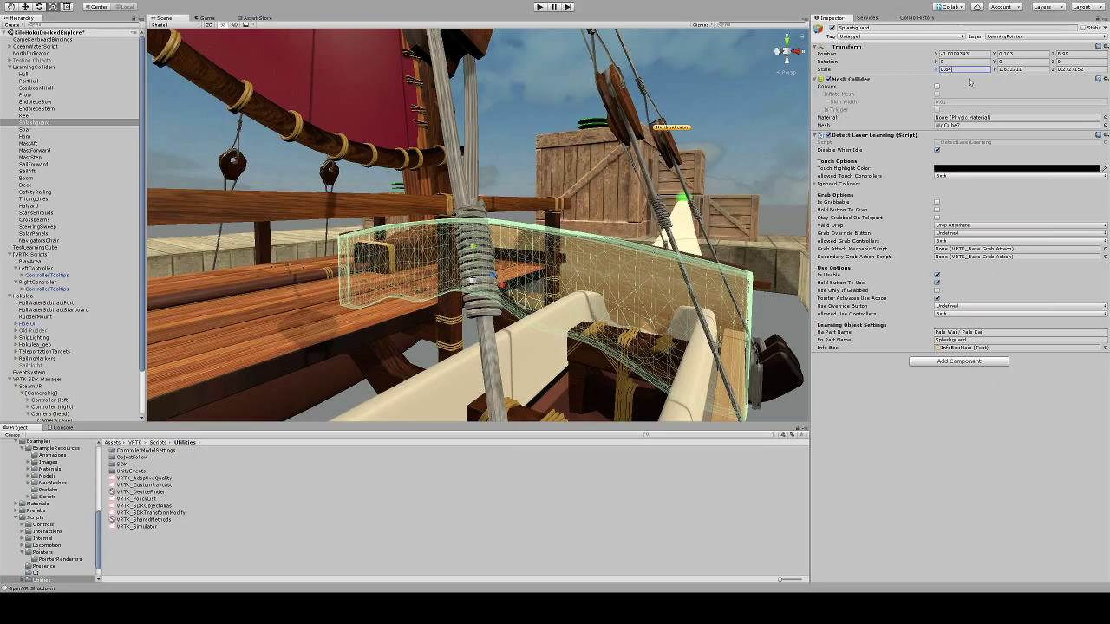
key(BackSpace)
text(3)
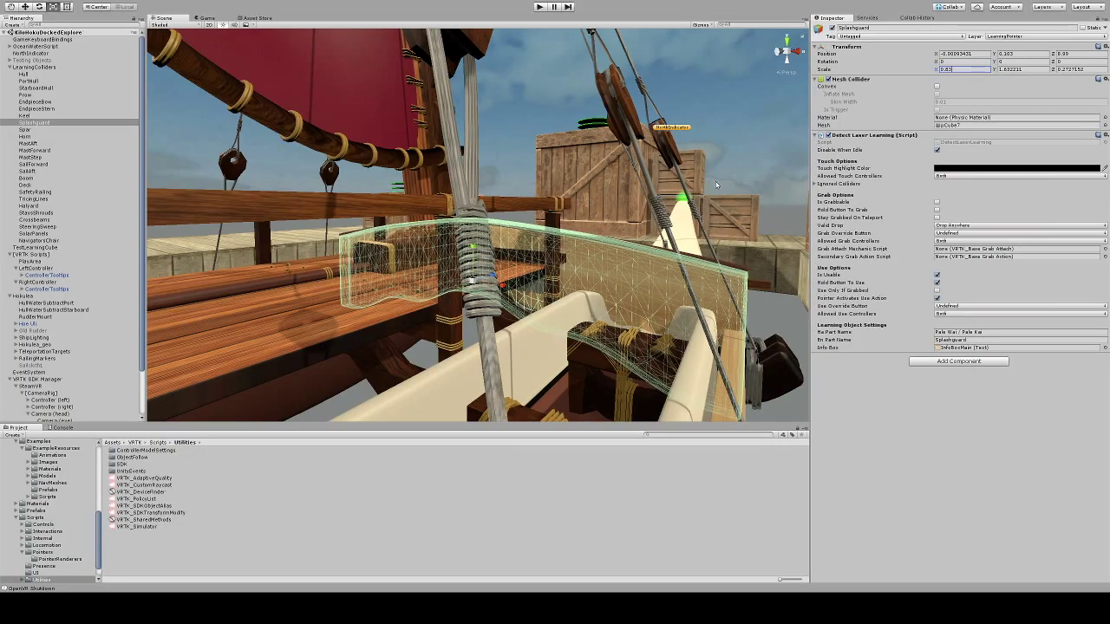
Play-test the scene to check the laser pointer against the Splashguard collider.
click(539, 6)
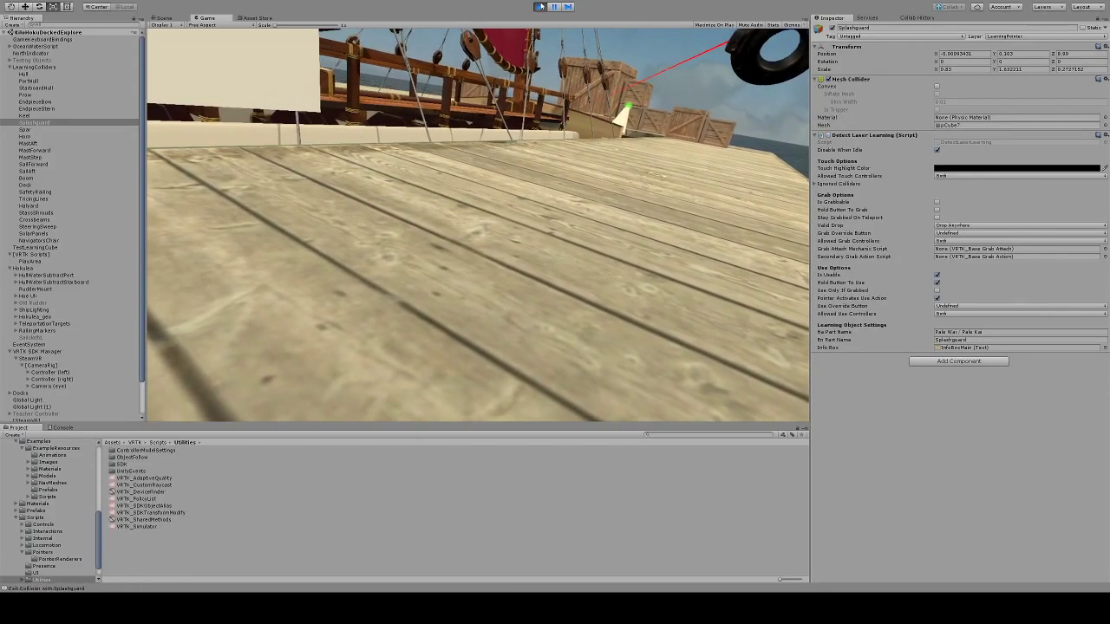
click(539, 6)
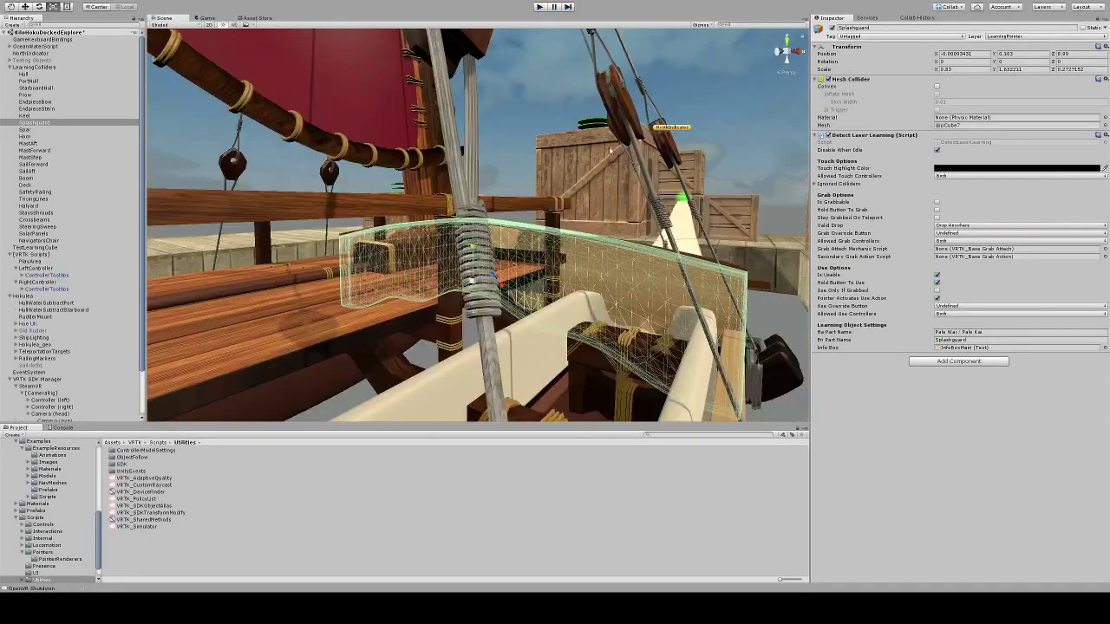
scroll(592, 246, down, 3)
alt+drag(592, 245, 462, 276)
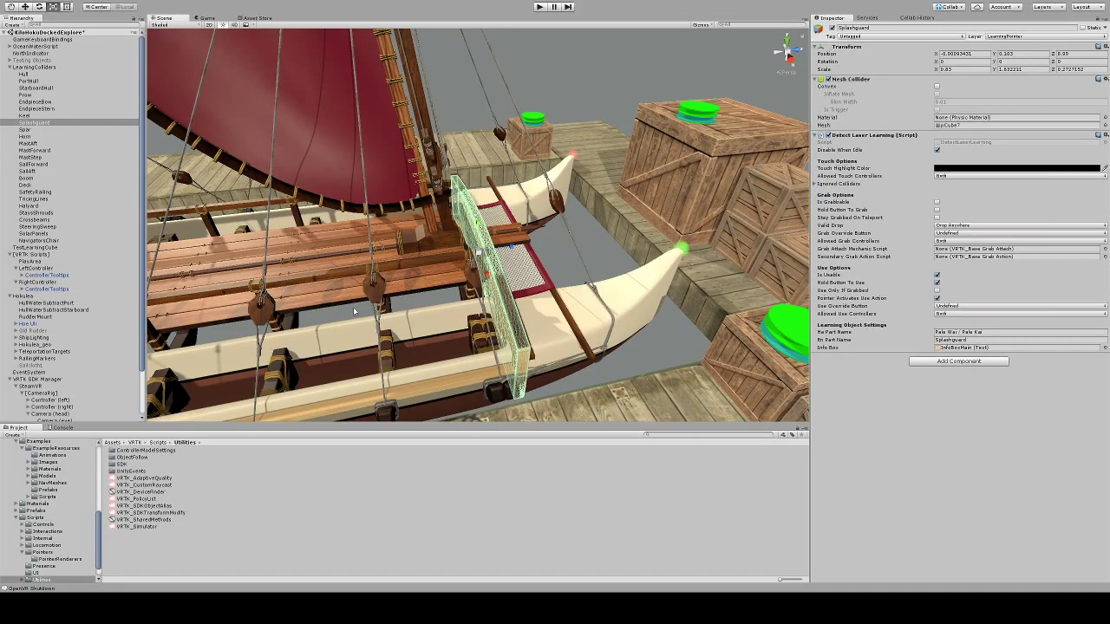
alt+drag(356, 310, 723, 236)
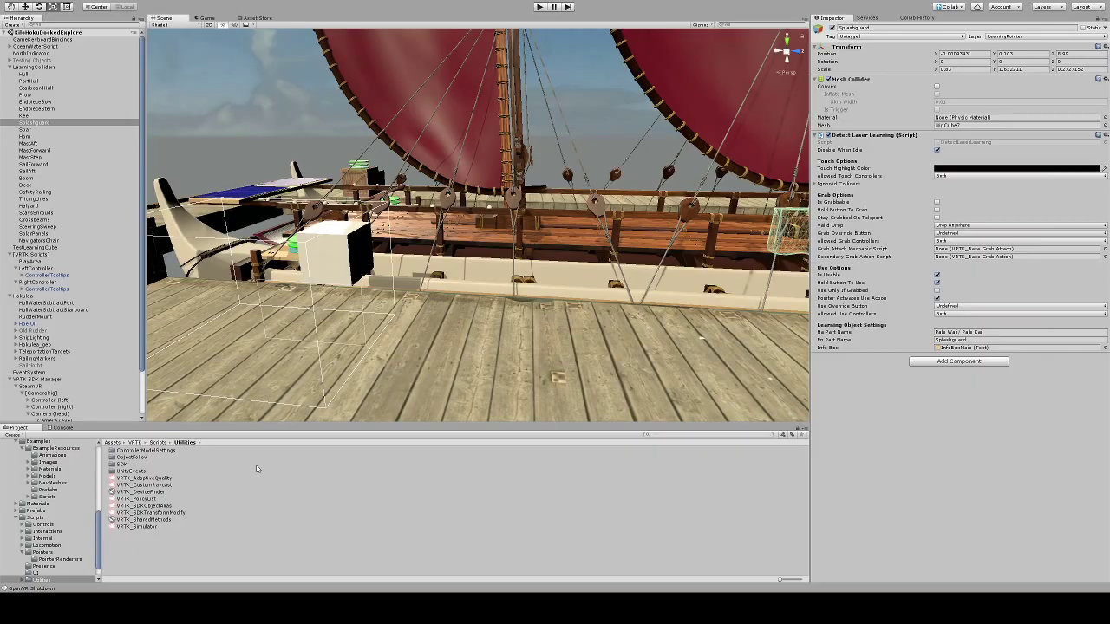
right_drag(555, 228, 219, 173)
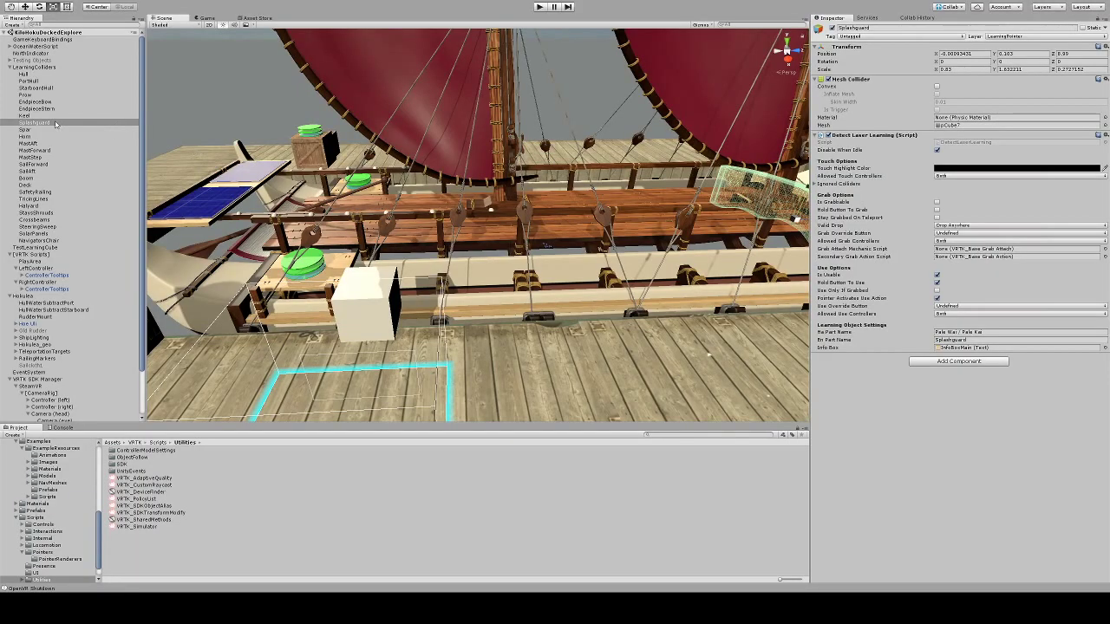
click(35, 80)
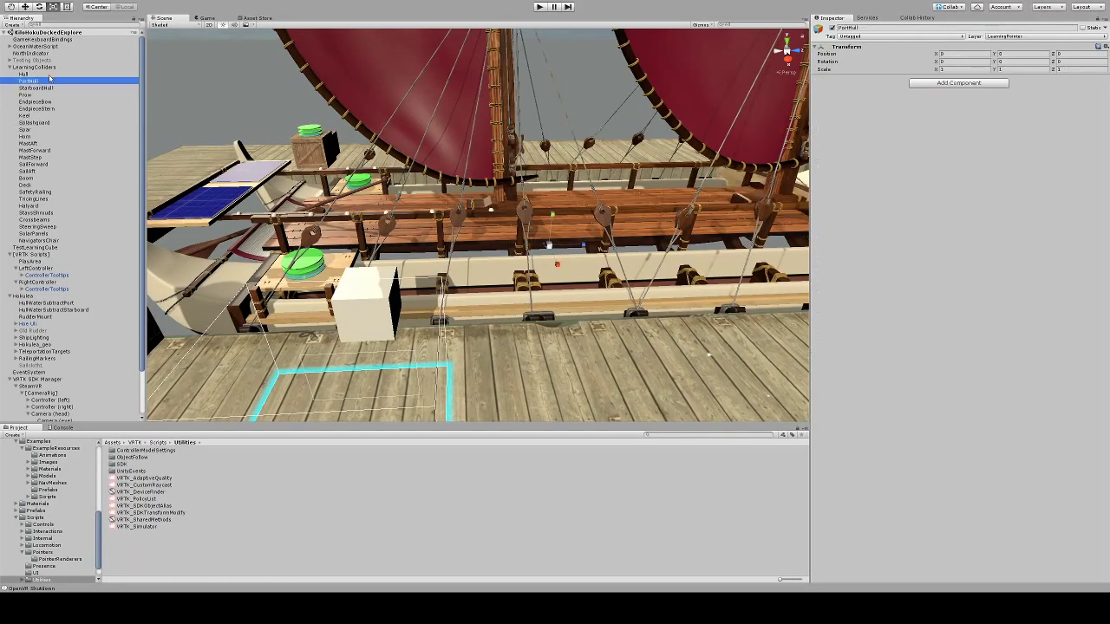
click(50, 74)
shift+click(50, 116)
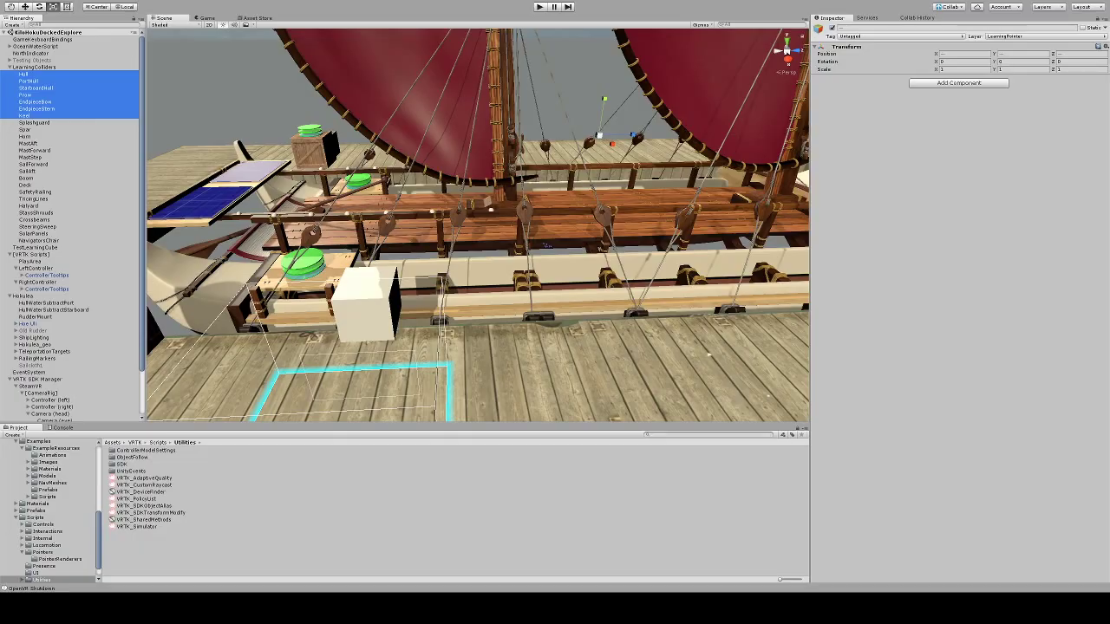
Raise the Spar learning object straight up from the deck to mid-sail height between the two masts.
click(35, 129)
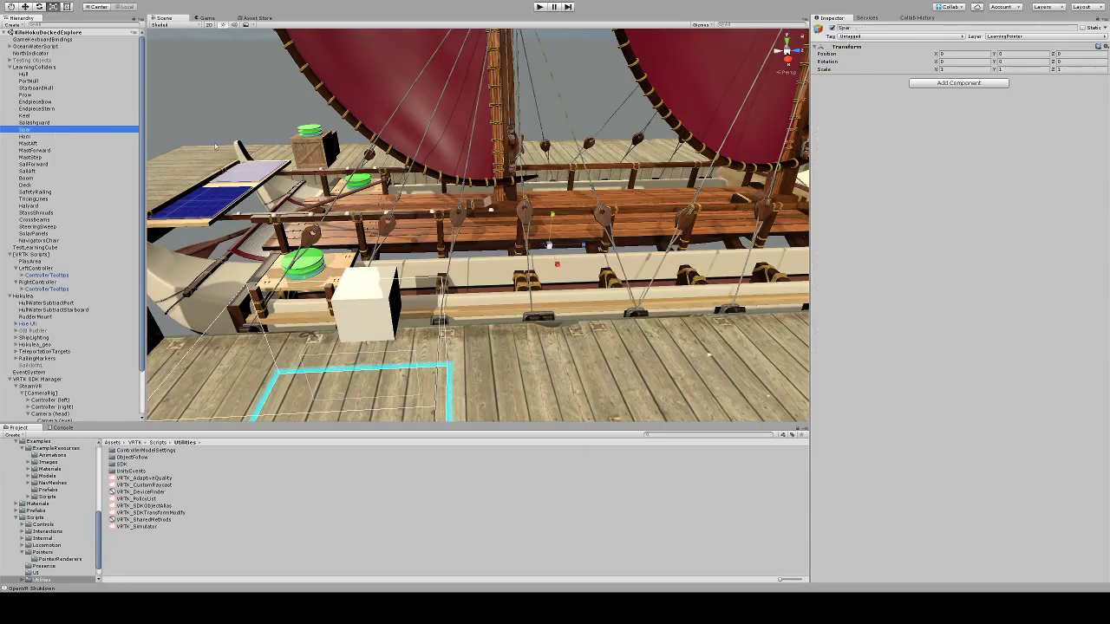
right_drag(530, 176, 486, 165)
right_drag(227, 337, 502, 202)
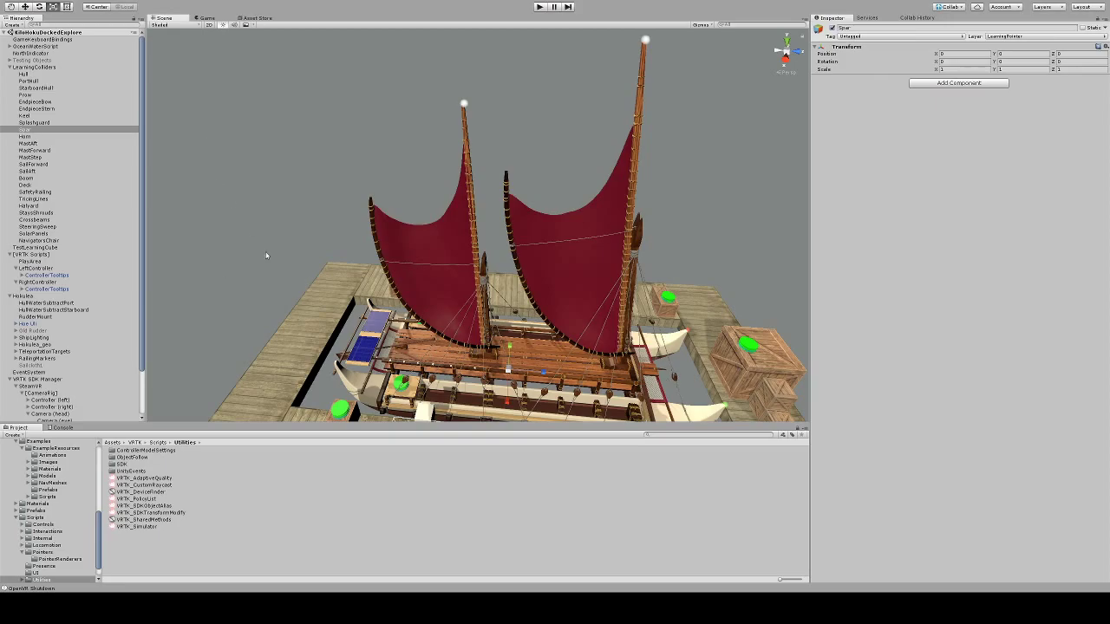
right_drag(266, 256, 466, 317)
key(s)
key(w)
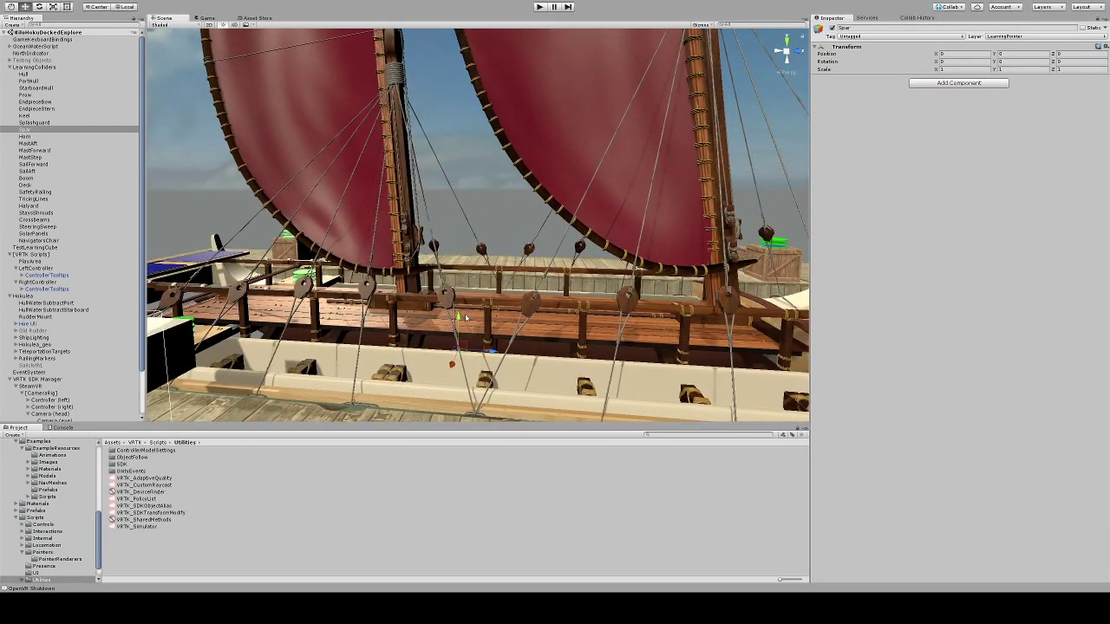
drag(463, 321, 469, 117)
right_drag(469, 117, 507, 161)
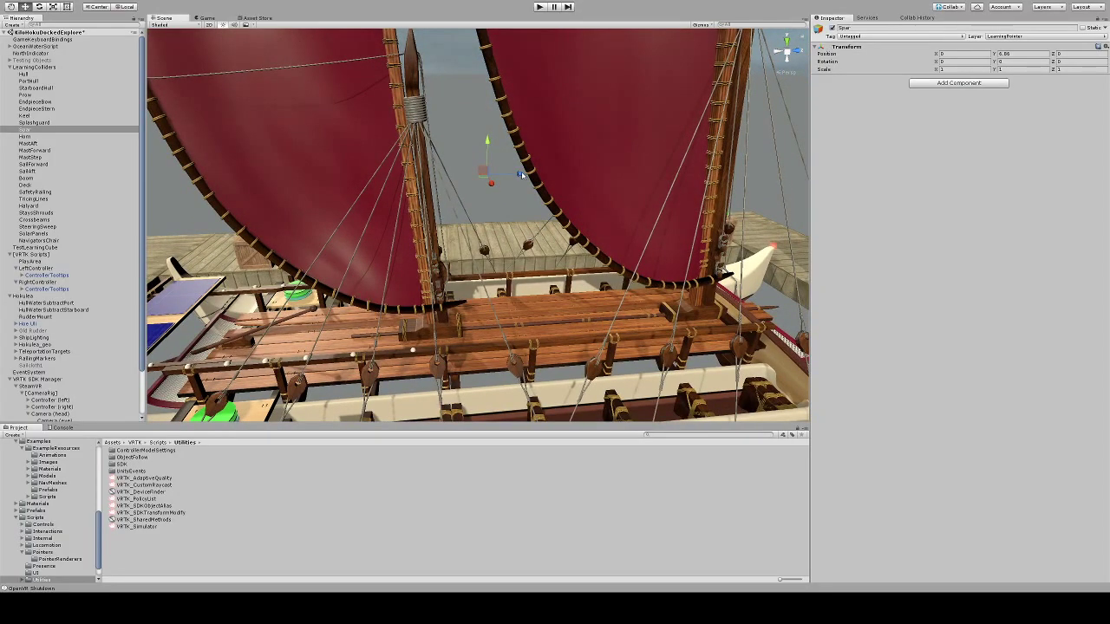
scroll(521, 175, down, 5)
alt+drag(503, 107, 486, 164)
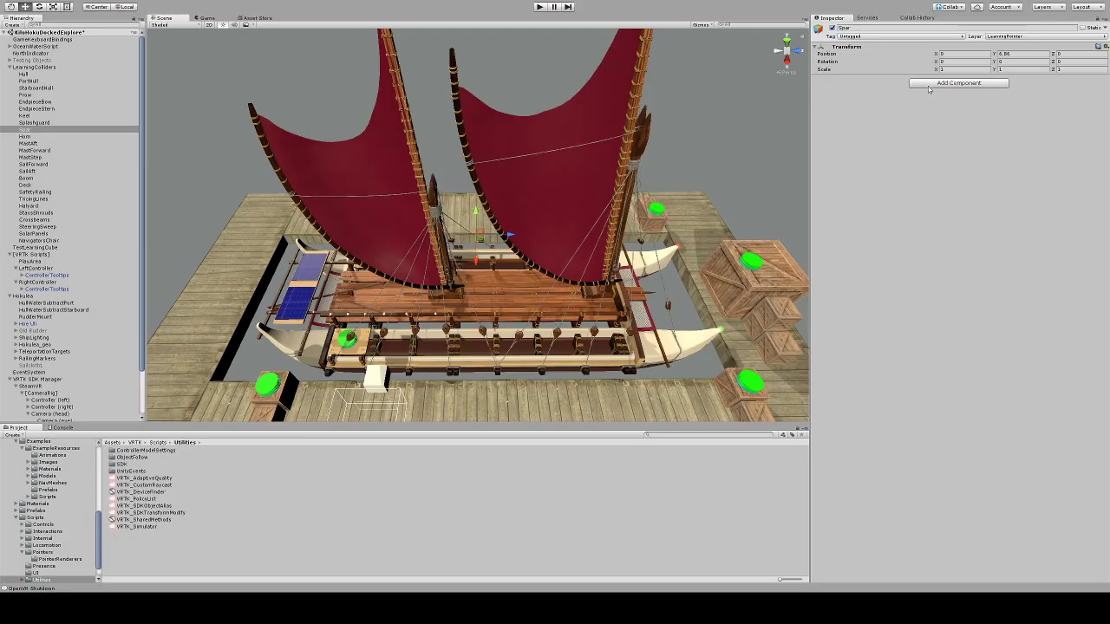
Create an empty child object under Spar and name it SparForward.
click(33, 130)
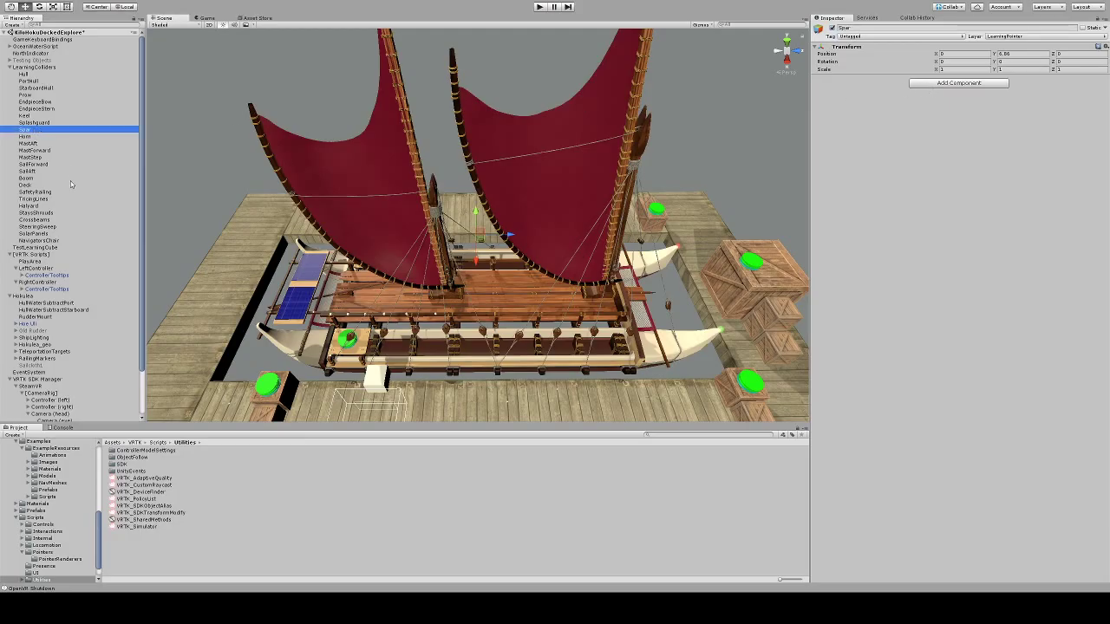
key(alt+shift+n)
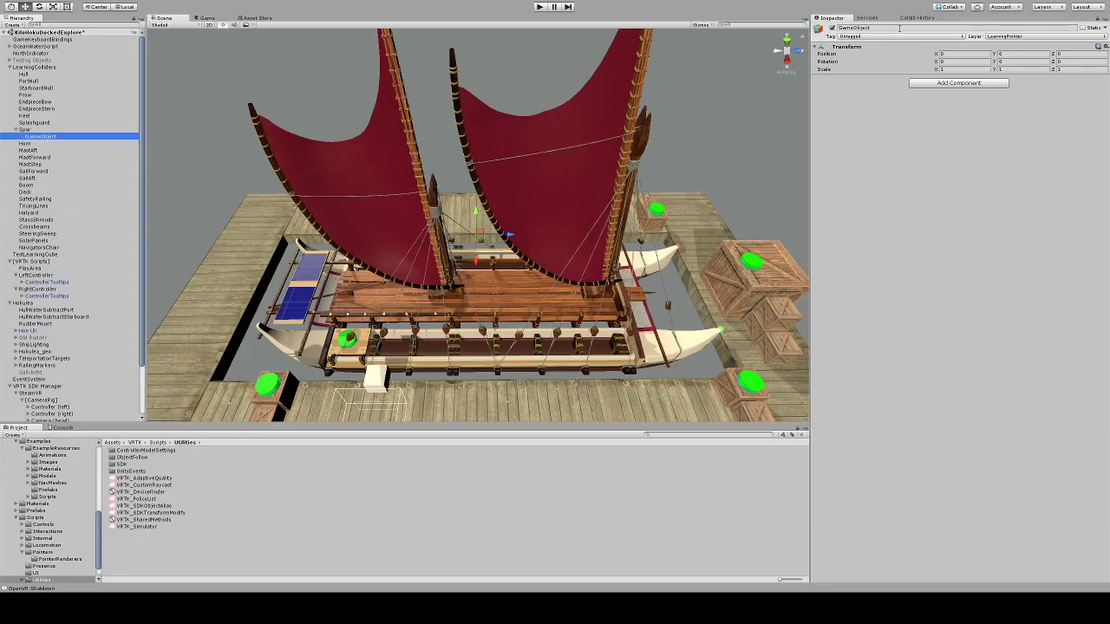
click(899, 28)
text(Spare)
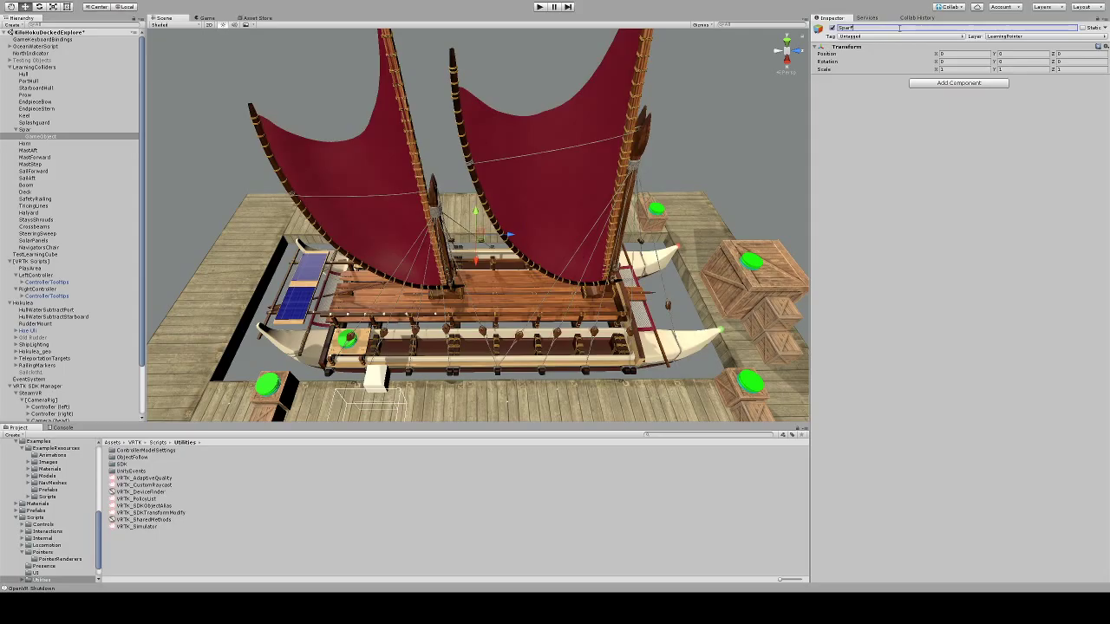
text(orward)
Add a second empty child object under Spar and name it SparAft.
click(25, 129)
key(alt+shift+n)
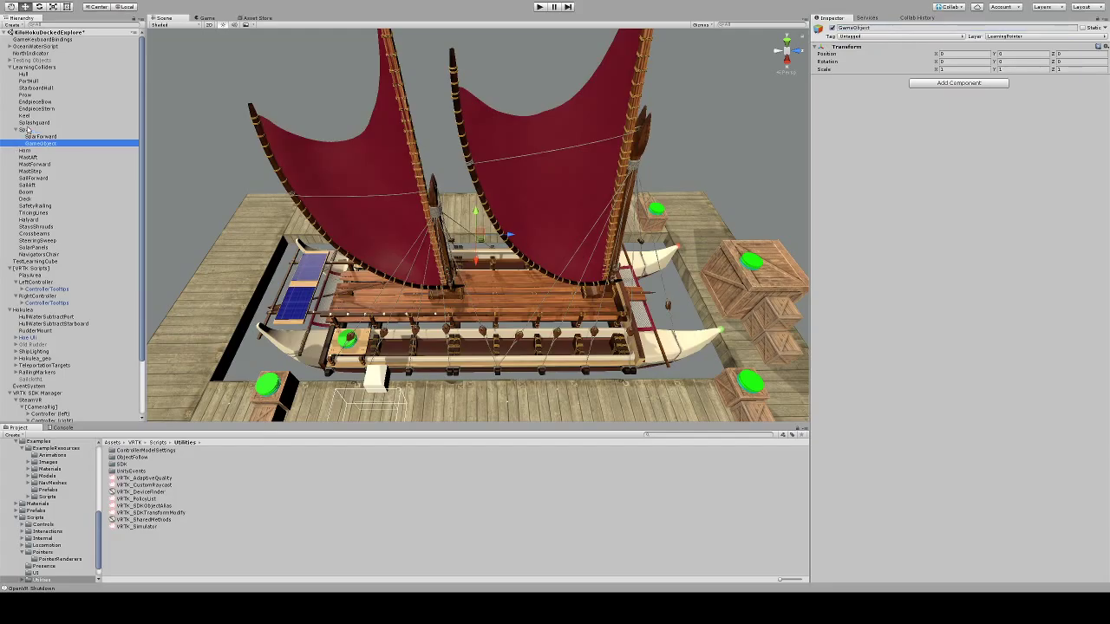
click(886, 27)
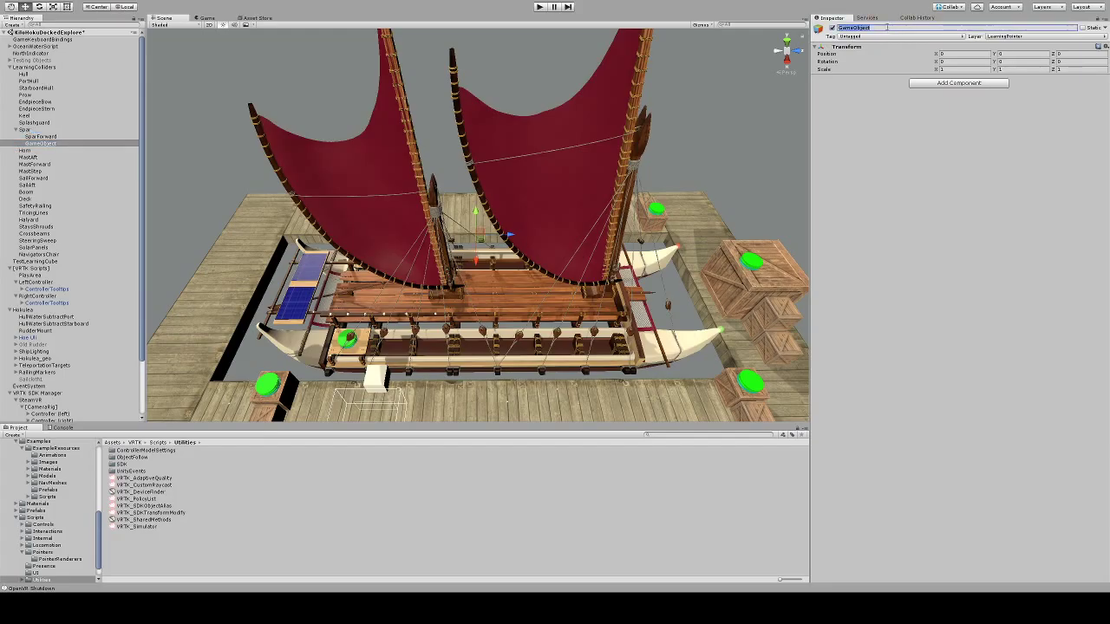
text(SparAft)
key(Return)
Identify the forward spar's mesh in the canoe model and give SparForward a Mesh Collider using pCube82.
click(46, 137)
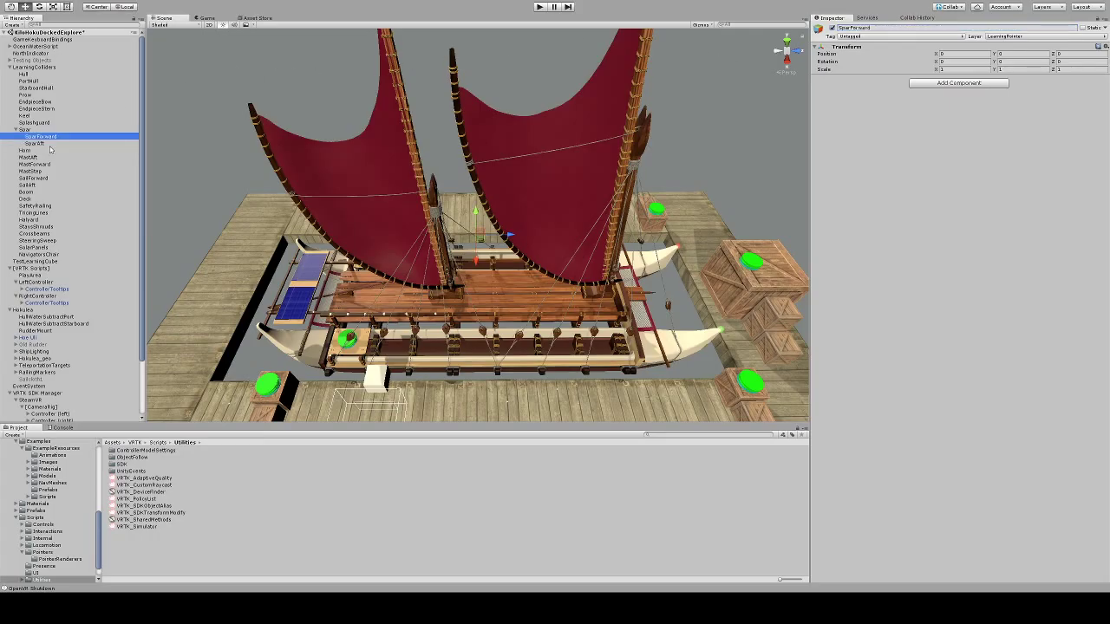
click(52, 138)
click(639, 92)
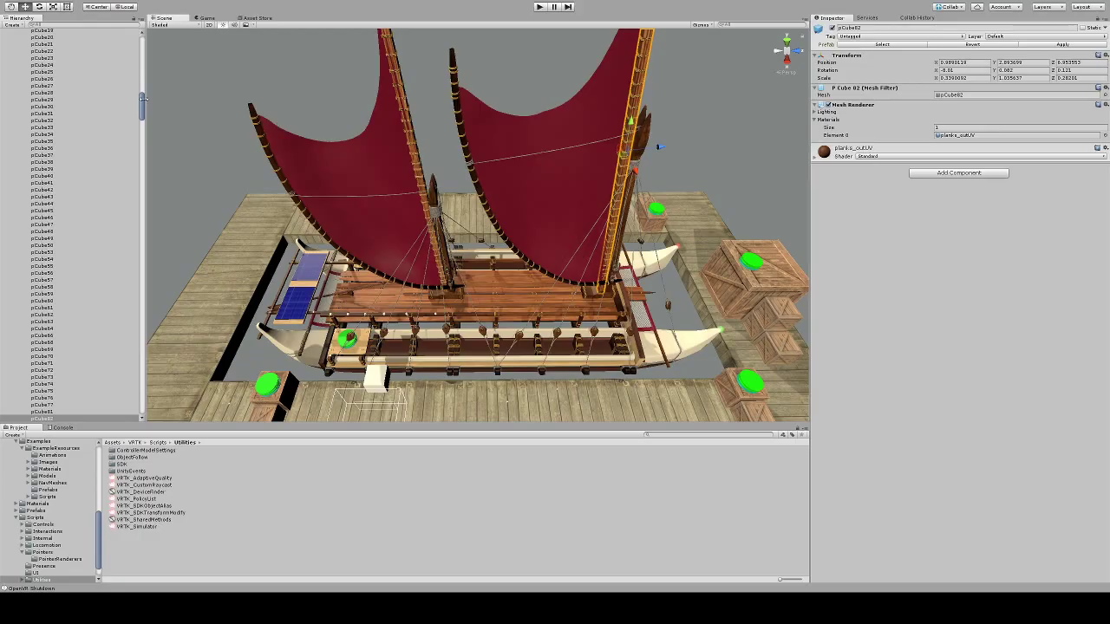
scroll(143, 108, up, 10)
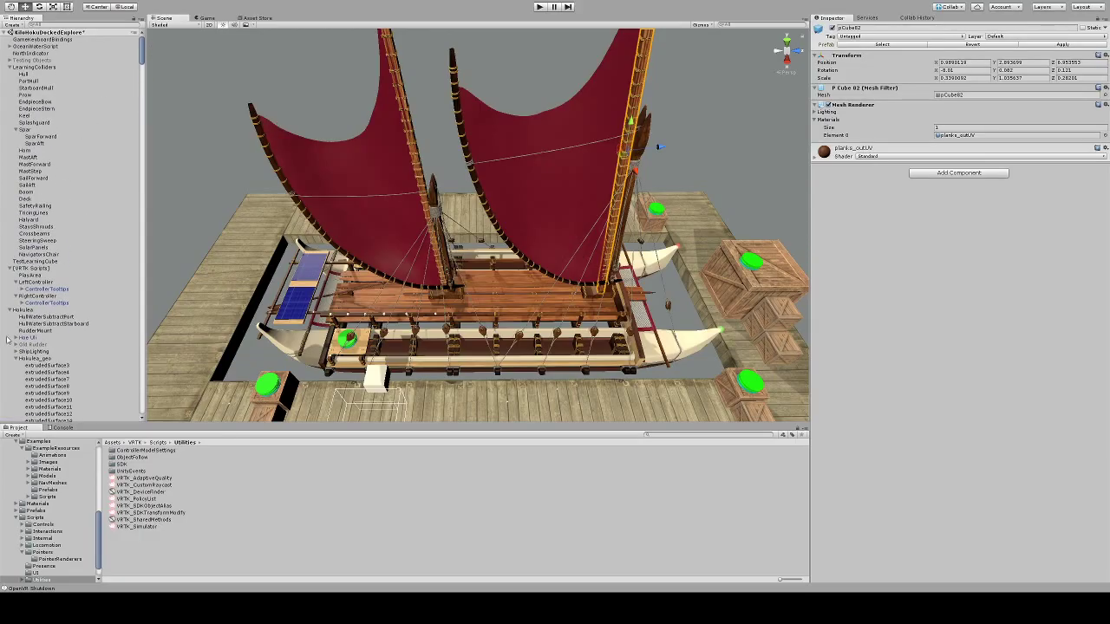
click(16, 358)
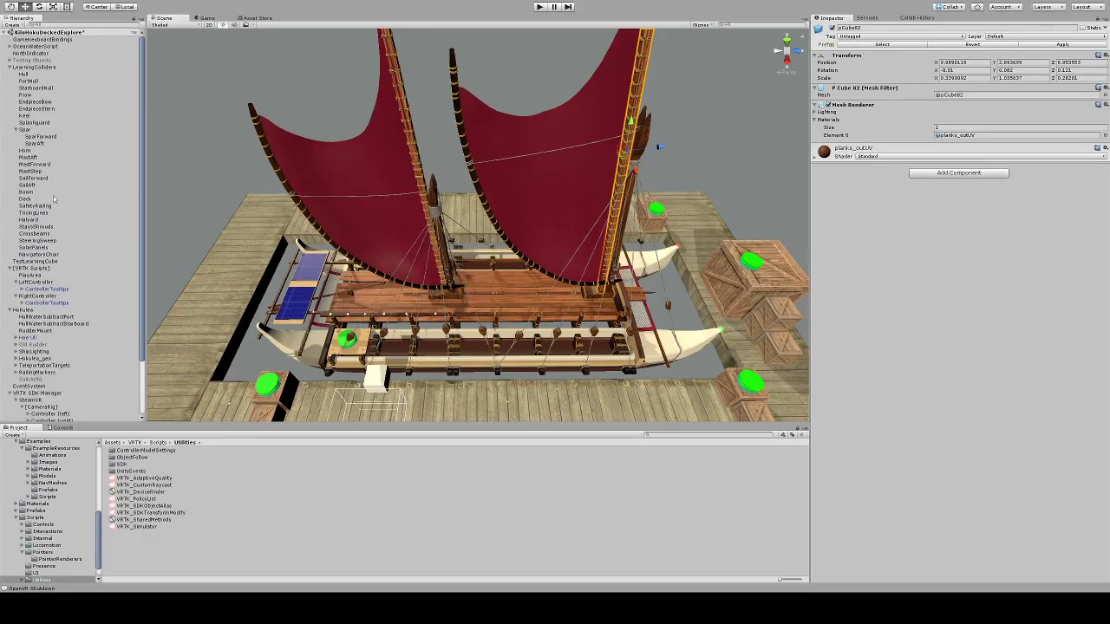
click(39, 136)
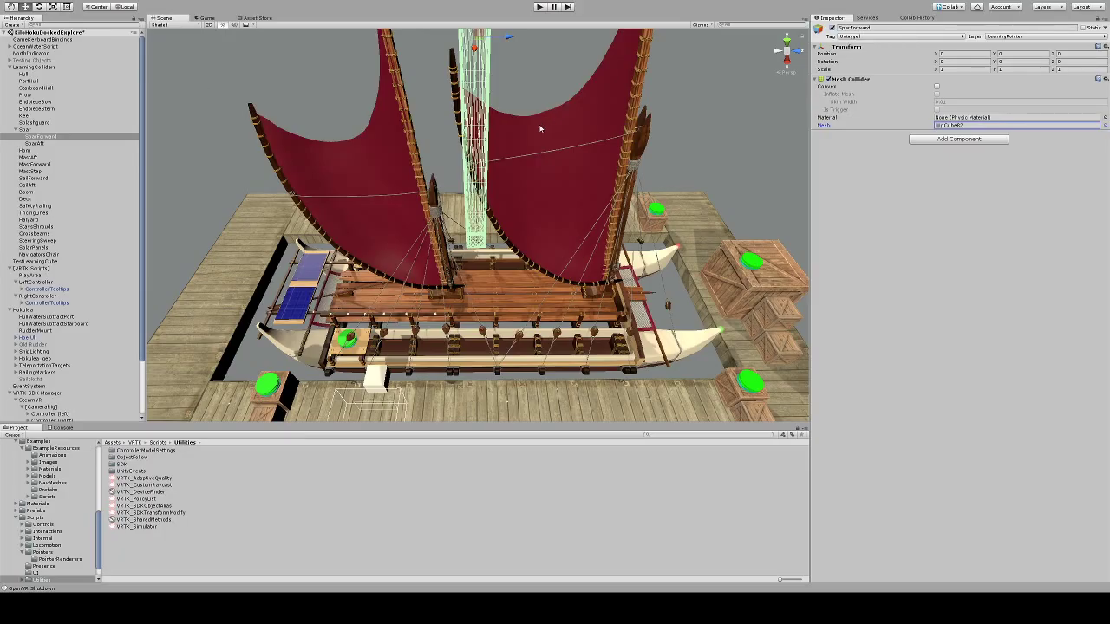
Move the SparForward collider forward to the front spar and lower it to a Y position of about -4.75.
scroll(539, 129, down, 10)
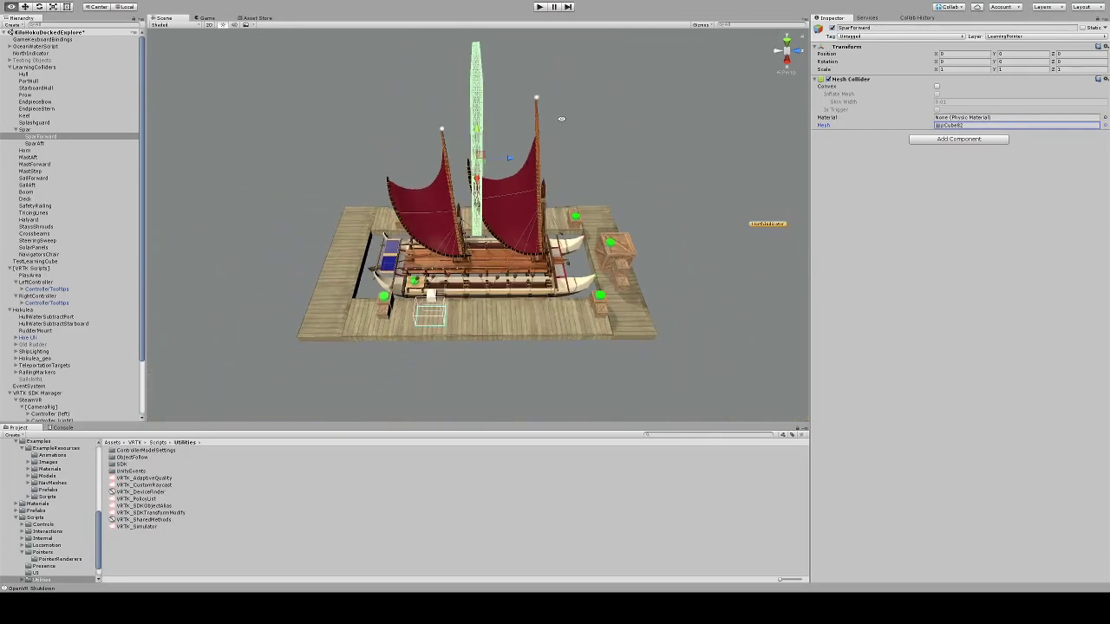
alt+drag(561, 119, 828, 299)
scroll(450, 143, up, 8)
alt+drag(828, 299, 741, 215)
drag(670, 100, 578, 174)
scroll(716, 202, up, 3)
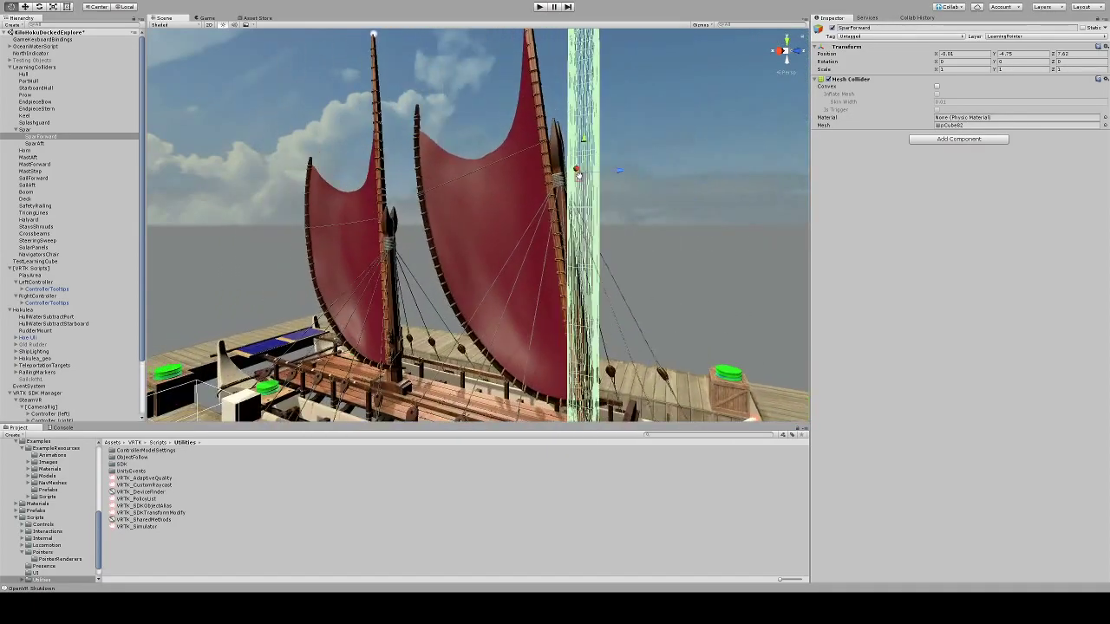
Thin the SparForward collider to a scale of about 0.41 in Z and 0.49 in X.
click(773, 52)
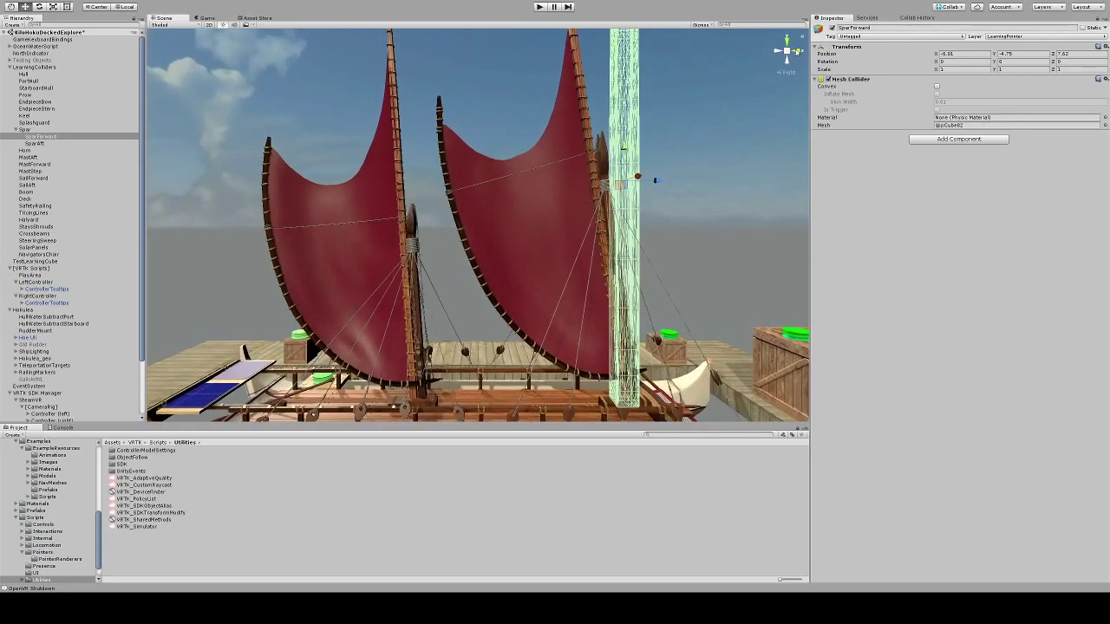
click(786, 51)
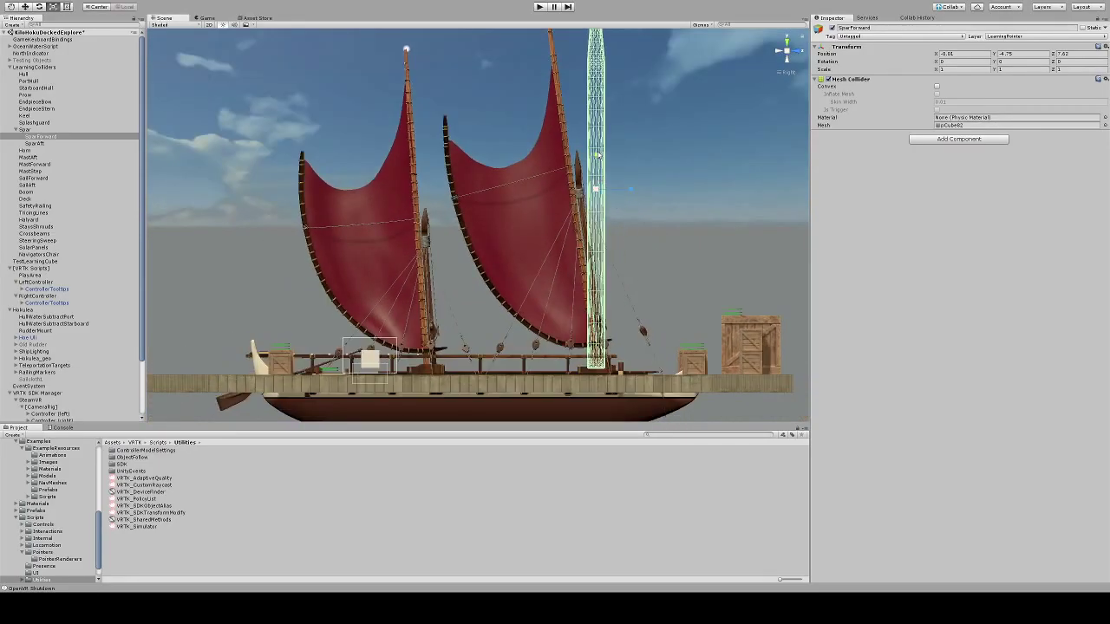
drag(633, 192, 610, 192)
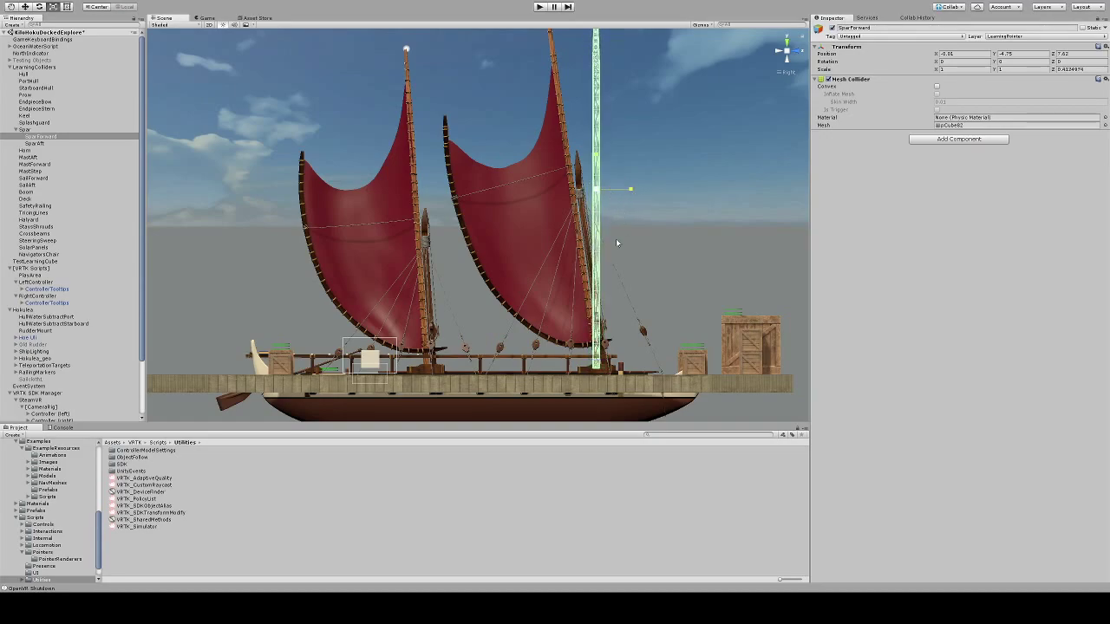
scroll(725, 286, up, 5)
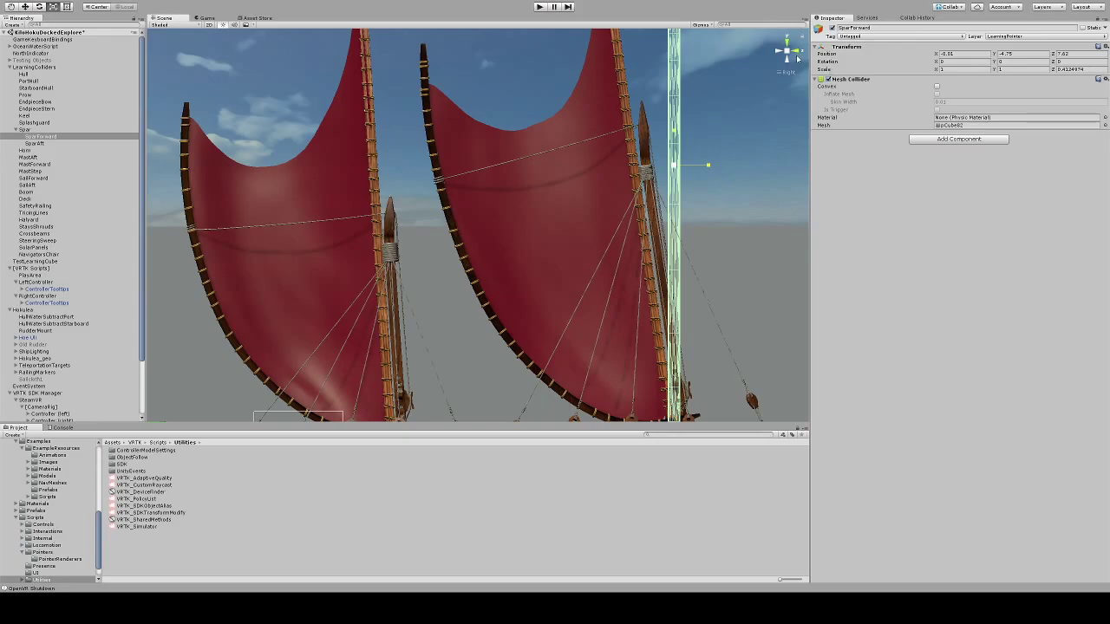
click(790, 49)
middle_drag(426, 226, 571, 165)
drag(477, 110, 751, 110)
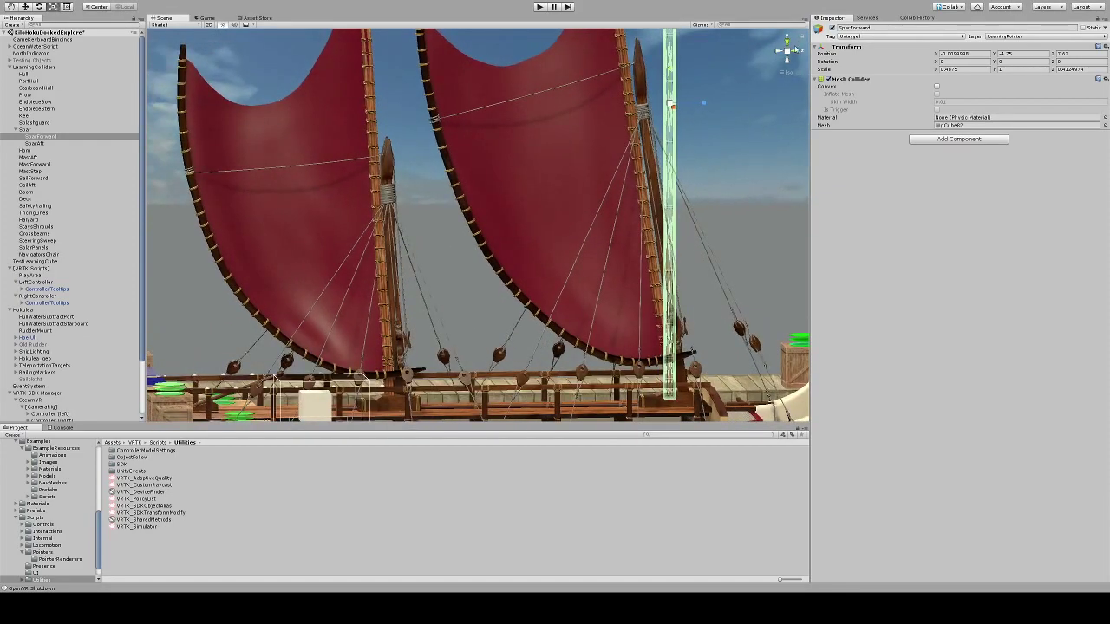
Compare the SparForward collider with the front spar's foot and set its Z scale to 0.3 and its Z position to 7.65.
drag(786, 49, 785, 52)
click(787, 52)
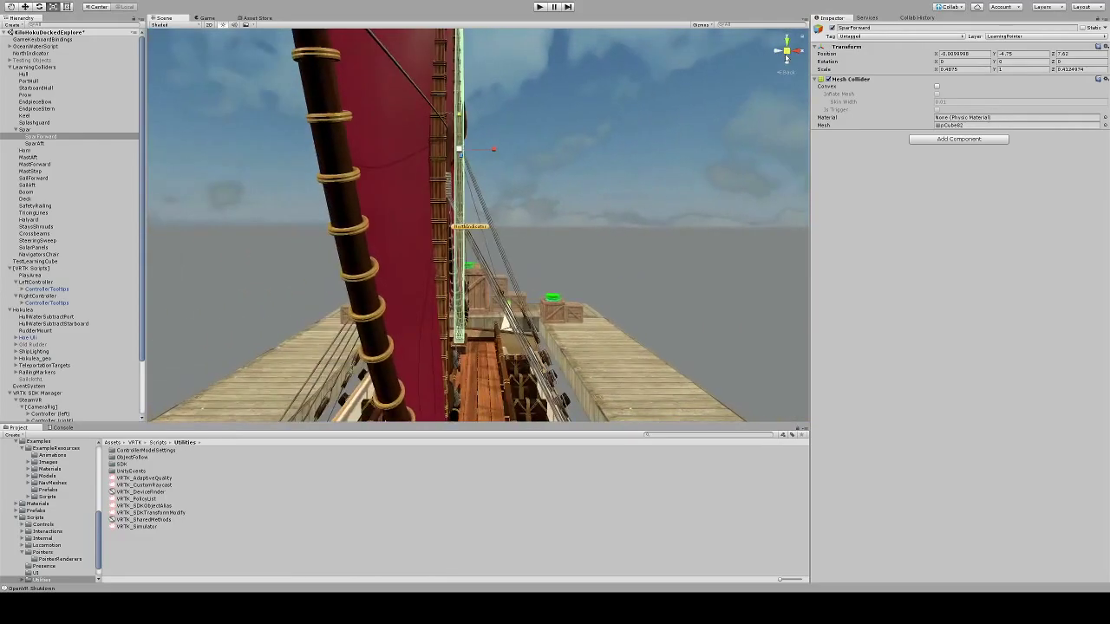
click(797, 54)
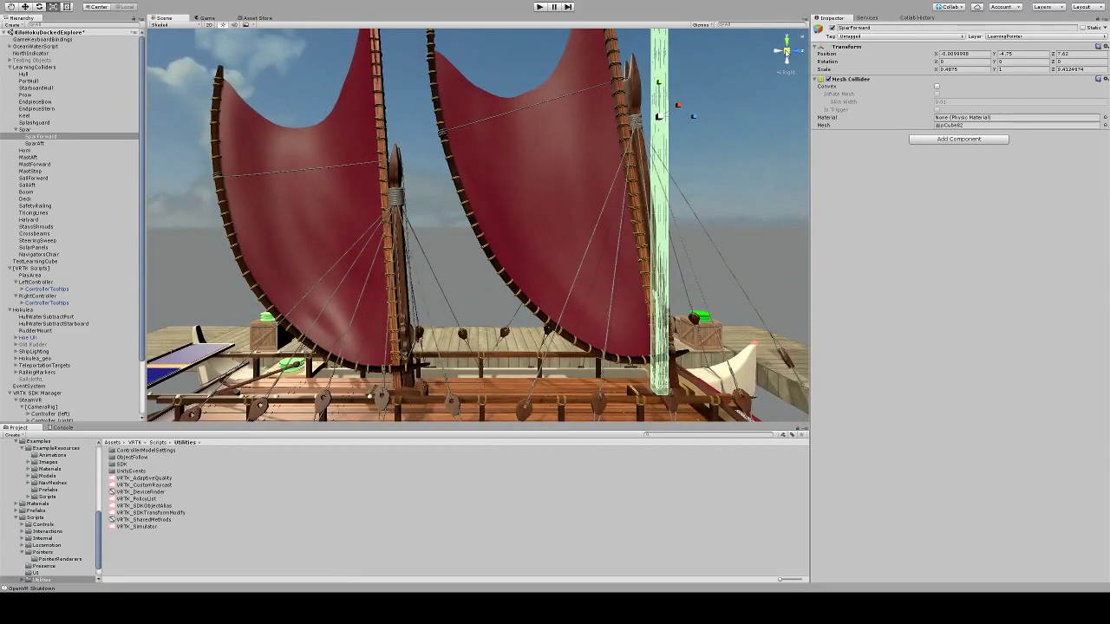
click(787, 49)
middle_drag(714, 301, 486, 223)
scroll(484, 217, up, 10)
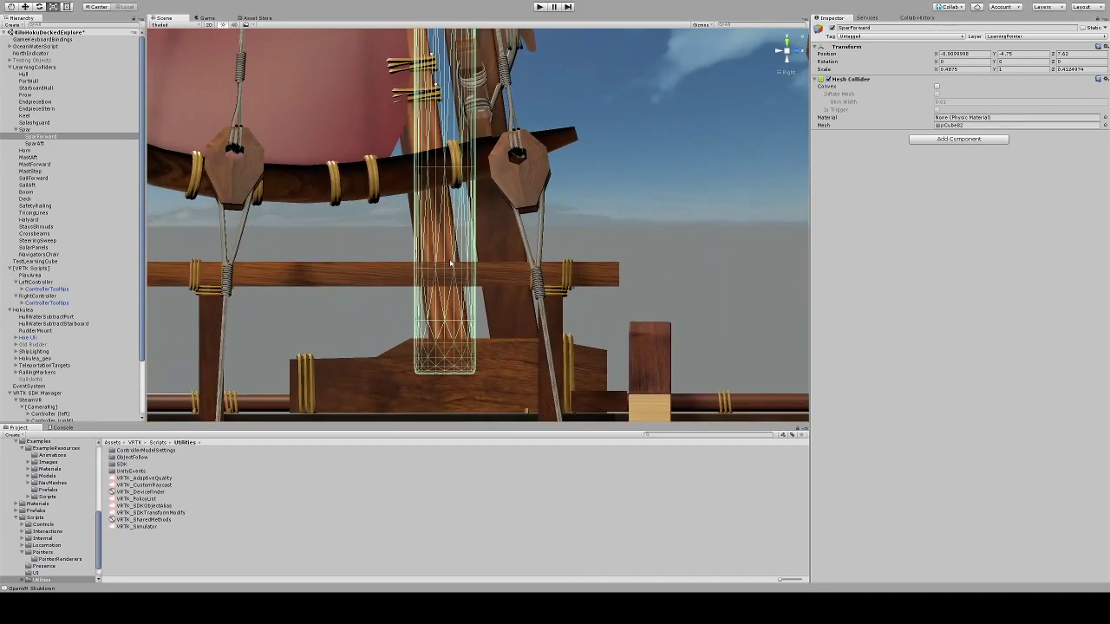
alt+drag(464, 276, 459, 287)
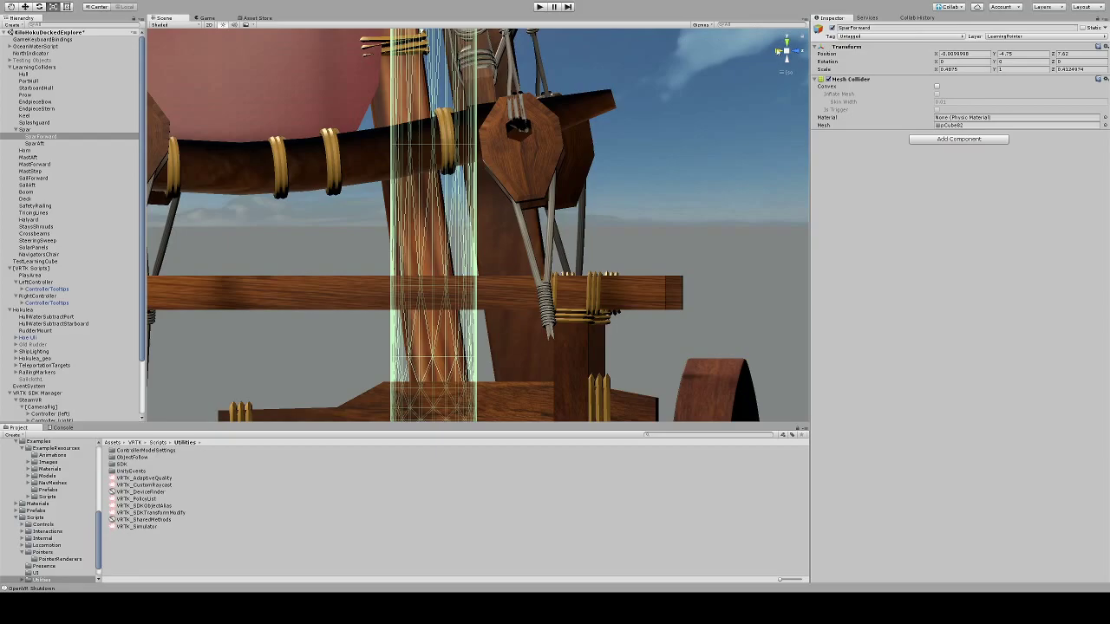
click(782, 52)
click(795, 52)
click(796, 52)
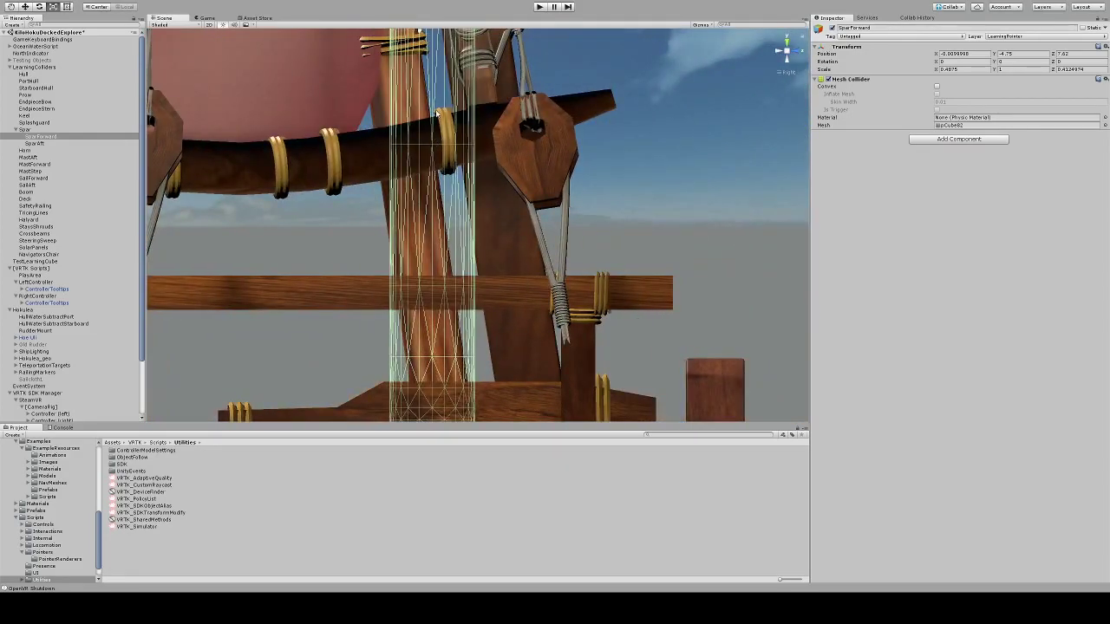
scroll(438, 113, down, 5)
scroll(429, 109, up, 5)
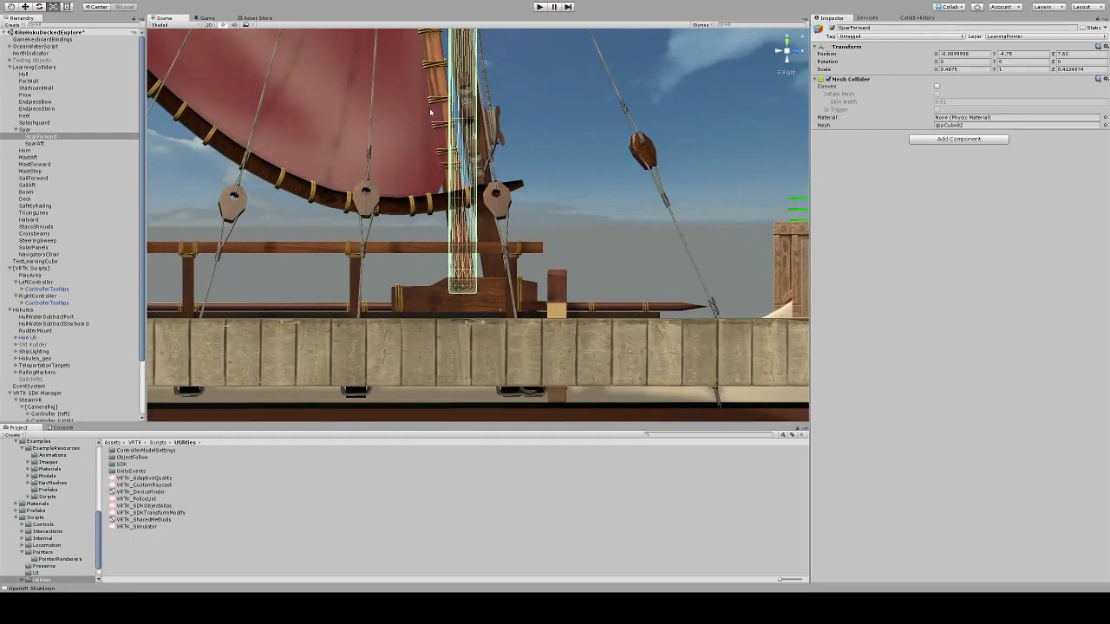
scroll(429, 111, up, 2)
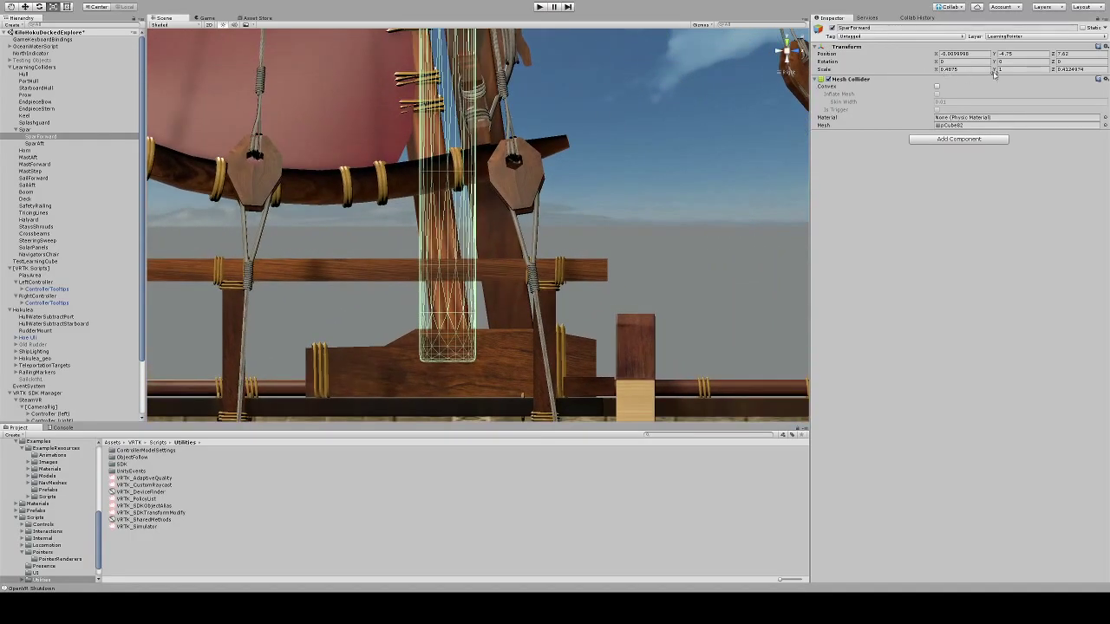
double_click(1051, 70)
text(0.05)
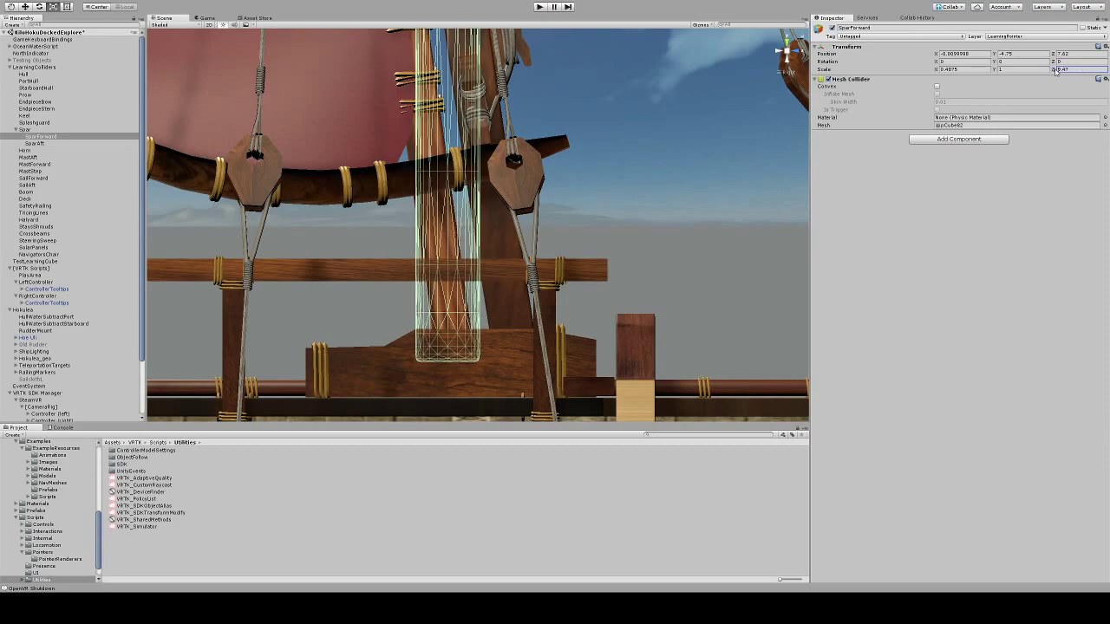
drag(1051, 72, 1054, 72)
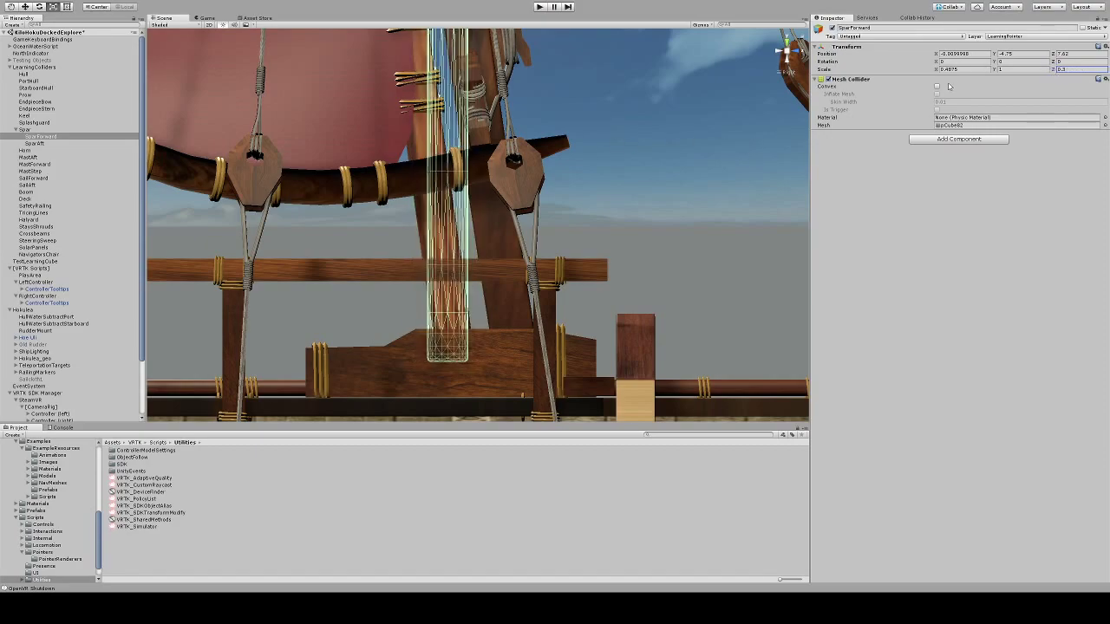
drag(1053, 57, 1056, 59)
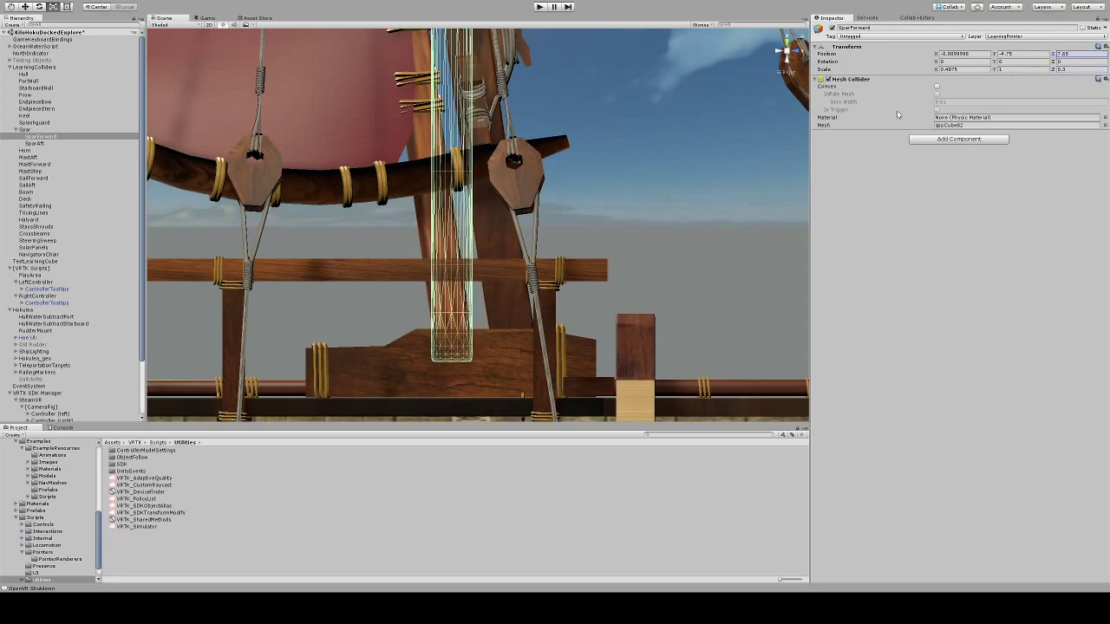
Tilt the SparForward collider along the front spar to an X rotation of about -9.36 and lower it to Y position -4.85.
scroll(564, 184, down, 5)
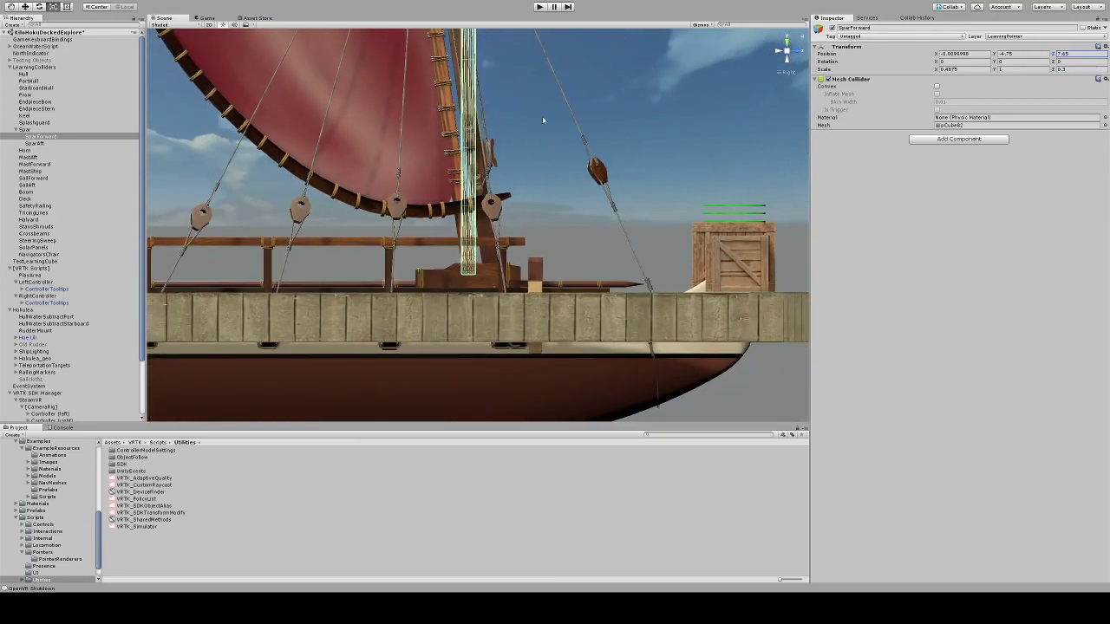
click(796, 58)
scroll(532, 302, up, 8)
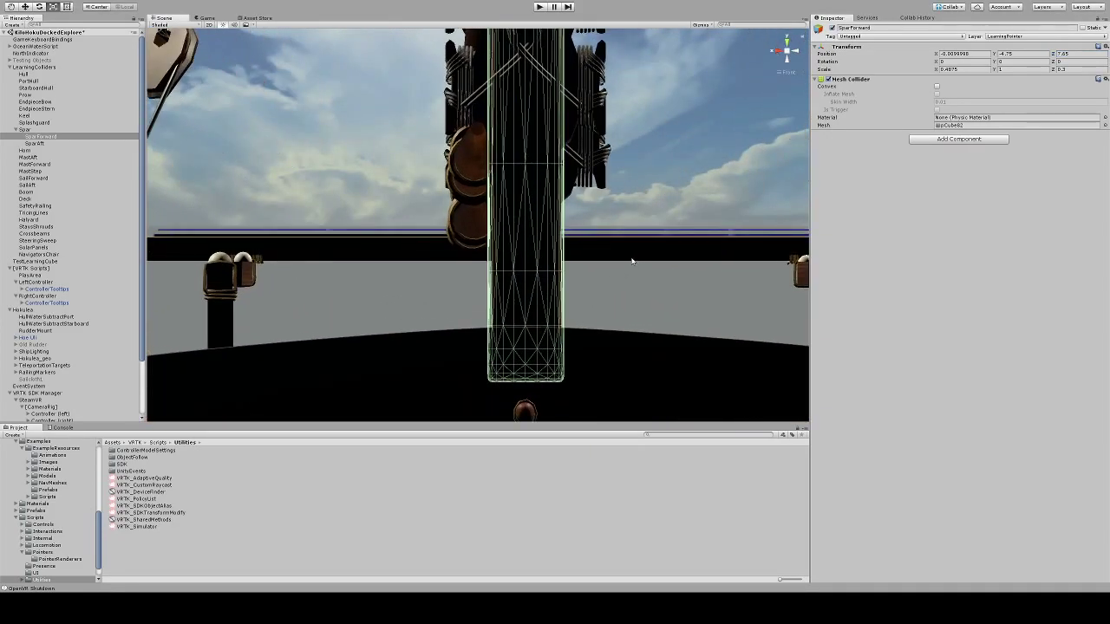
middle_drag(600, 165, 572, 390)
middle_drag(567, 156, 677, 182)
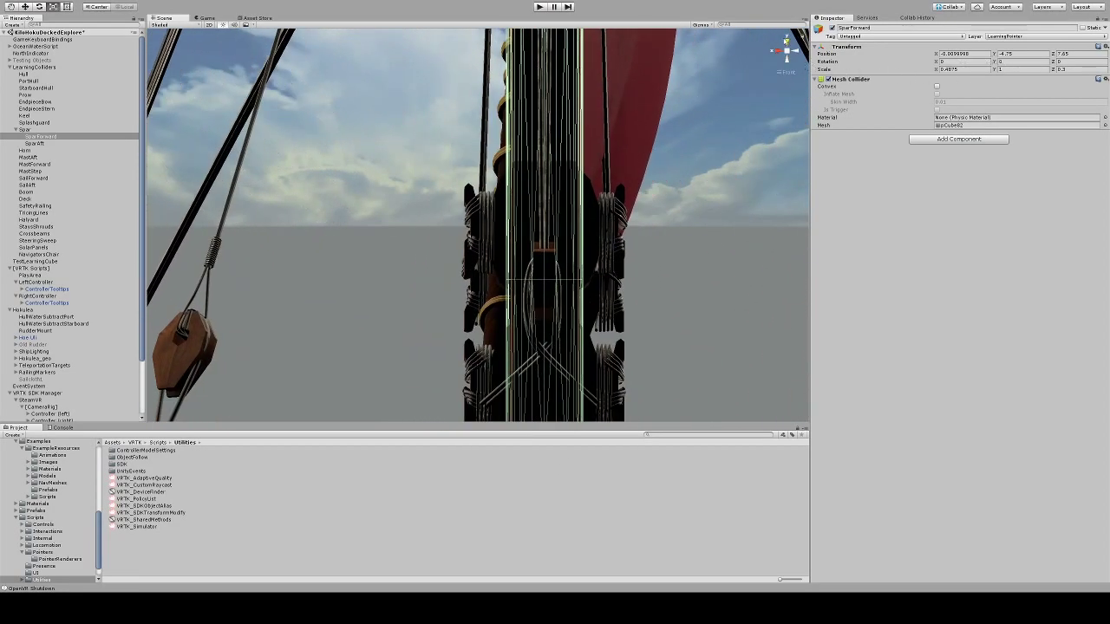
click(786, 43)
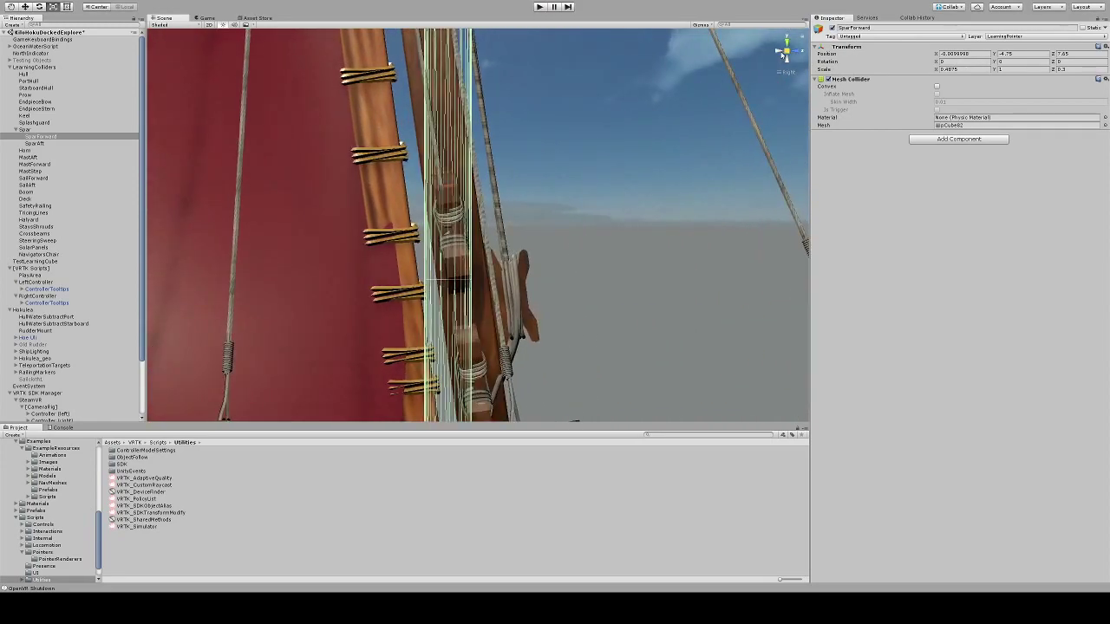
scroll(528, 235, down, 6)
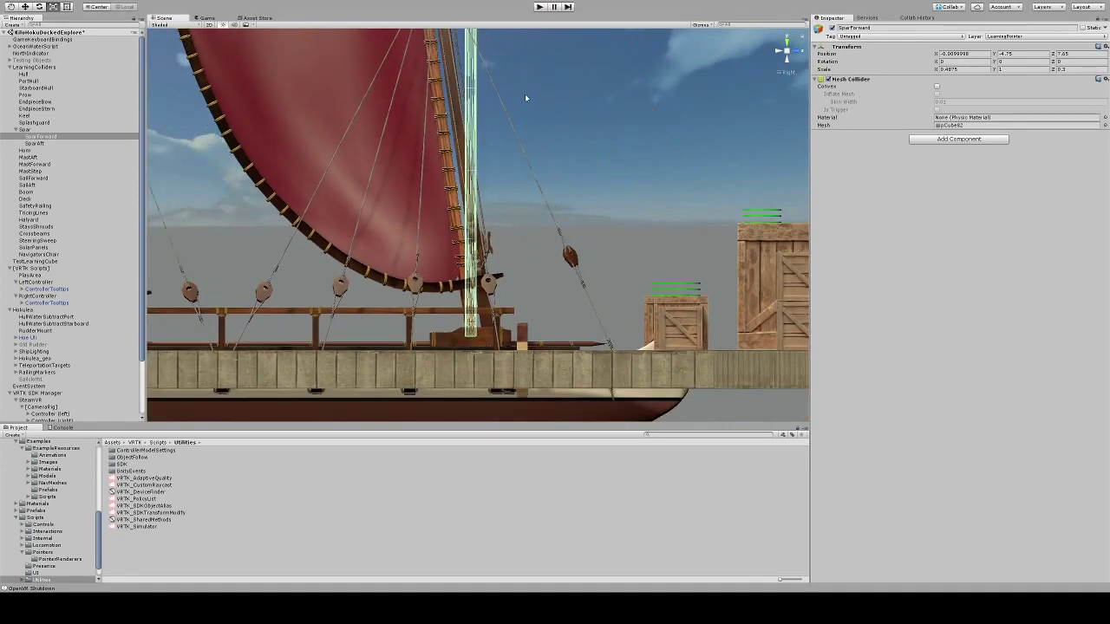
key(alt)
alt+drag(561, 88, 565, 321)
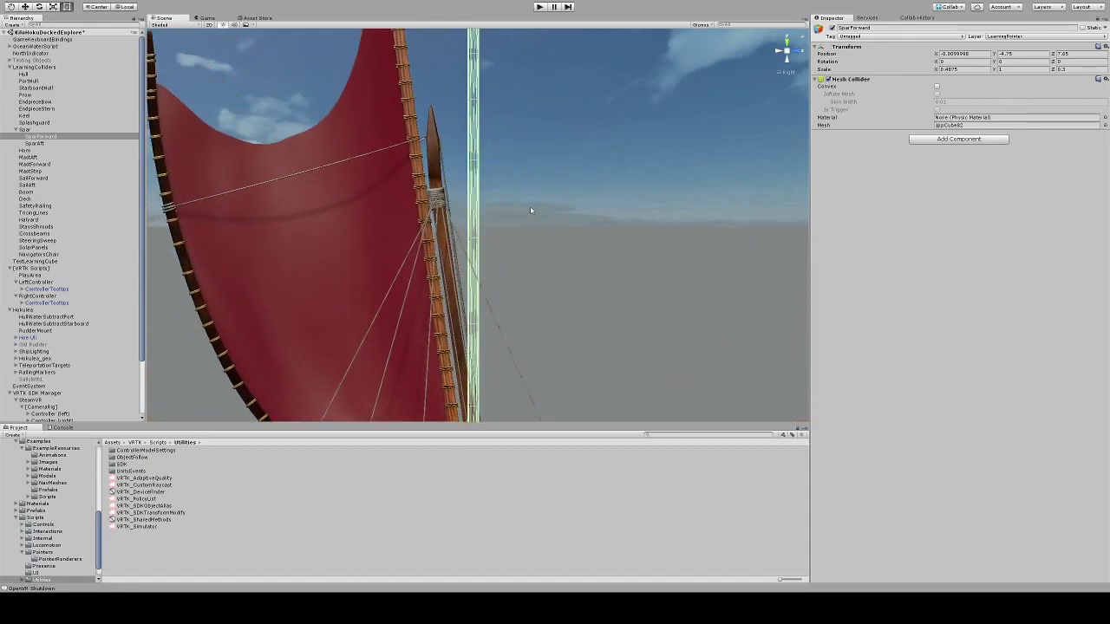
key(r)
key(w)
key(r)
key(e)
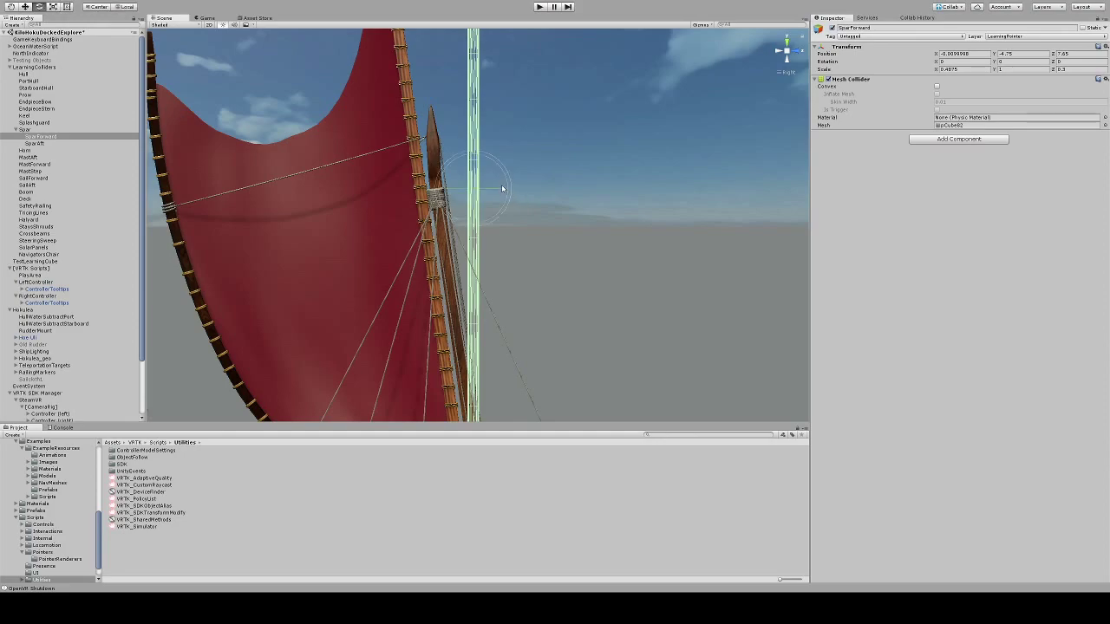
drag(504, 174, 455, 201)
key(w)
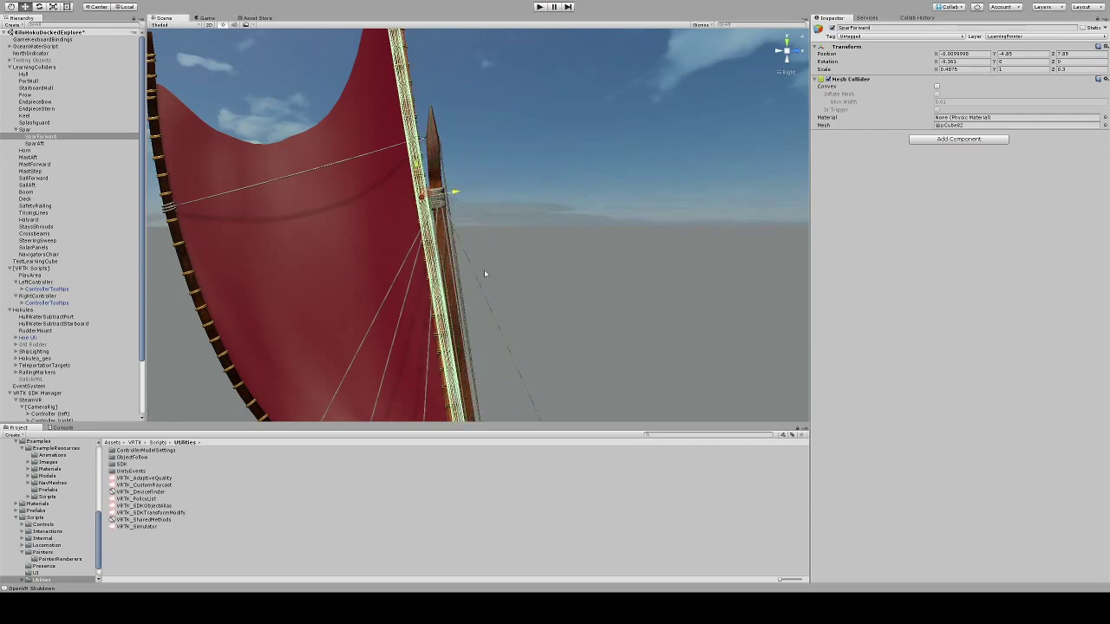
Refine the SparForward collider's tilt along the full spar to an X rotation of about -8.28.
middle_drag(508, 330, 520, 182)
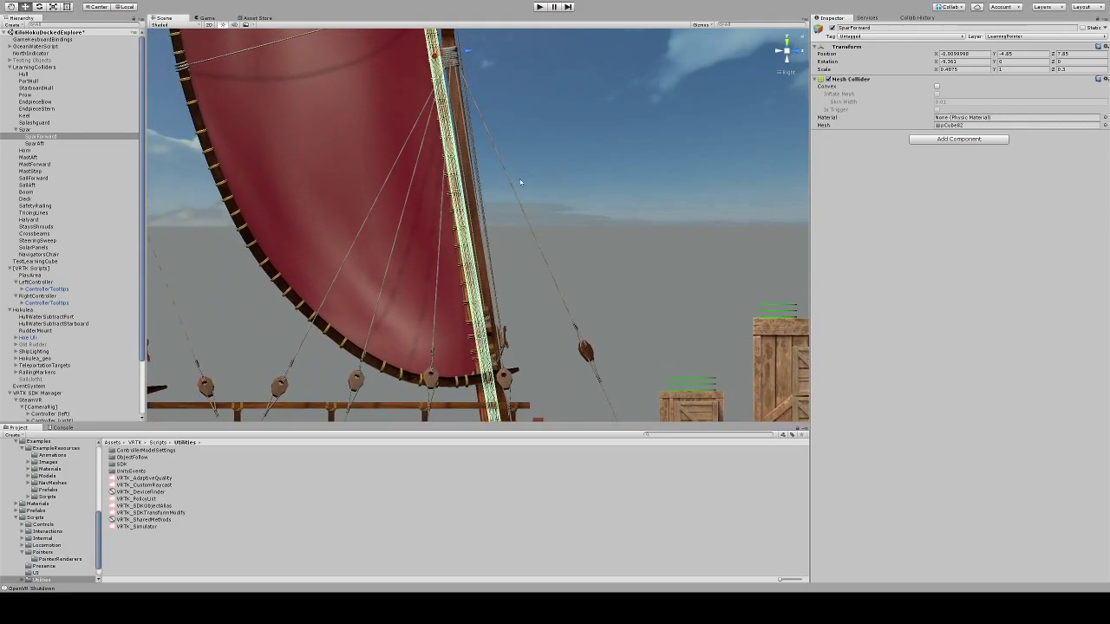
scroll(520, 182, down, 10)
key(e)
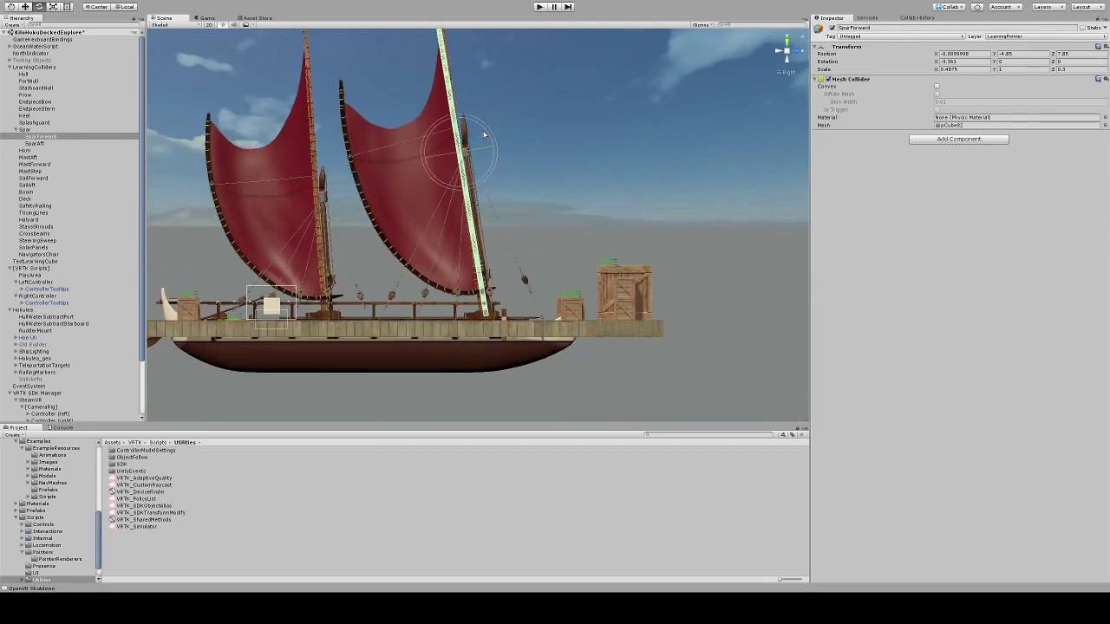
drag(488, 133, 488, 135)
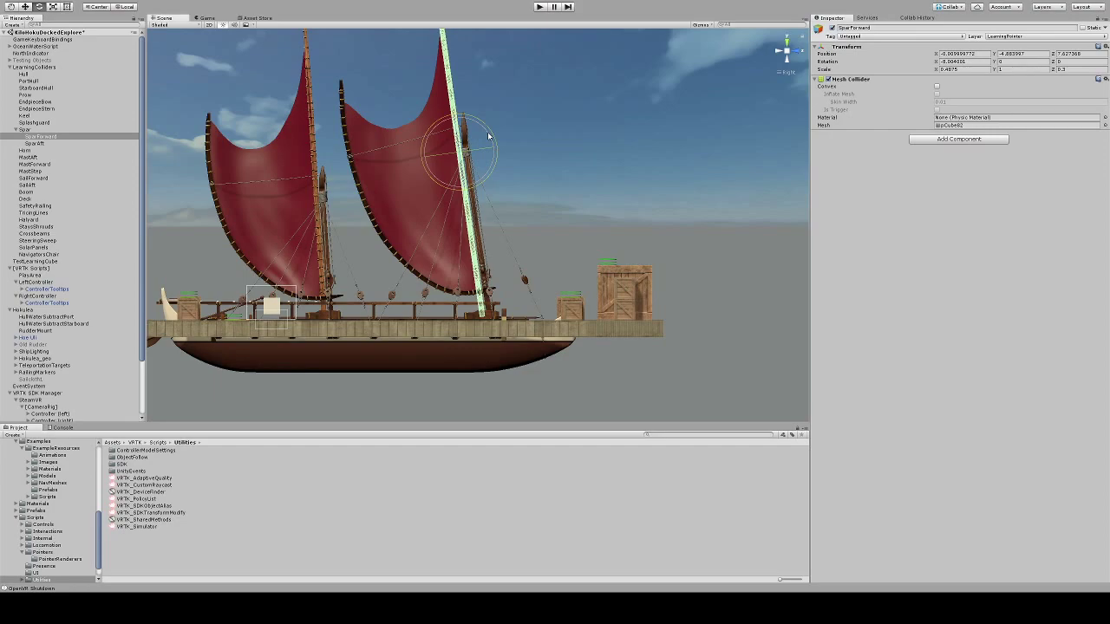
drag(488, 136, 486, 141)
middle_drag(490, 79, 481, 176)
key(w)
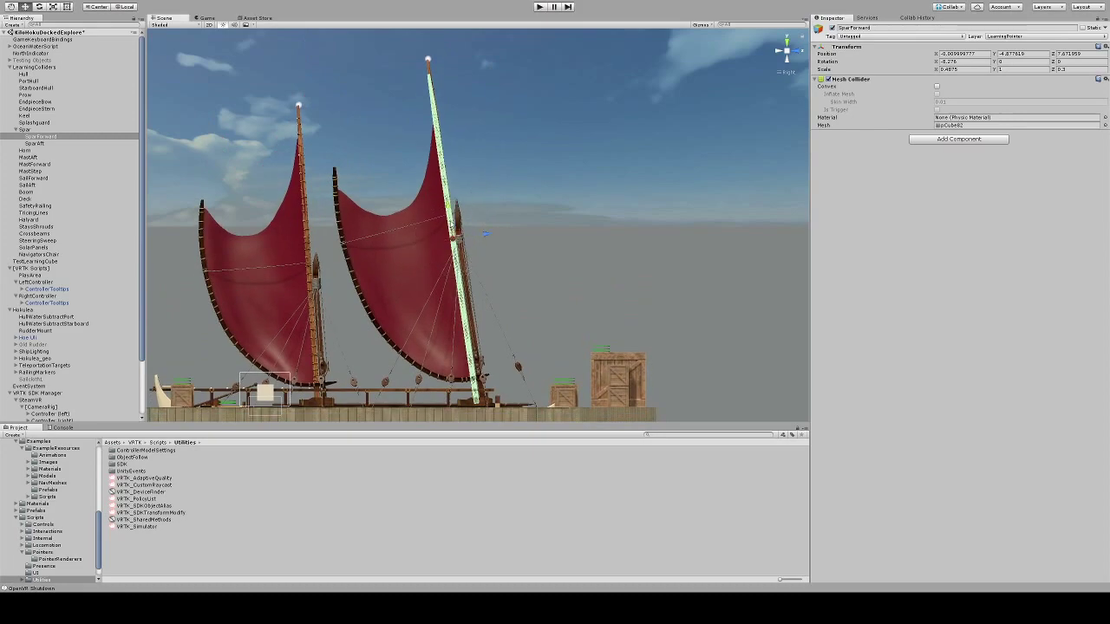
Stretch the SparForward collider to a Y scale of about 1.03 and reposition it on the spar at X -0.04, Y -4.64, Z 7.64.
key(r)
drag(450, 208, 454, 209)
key(w)
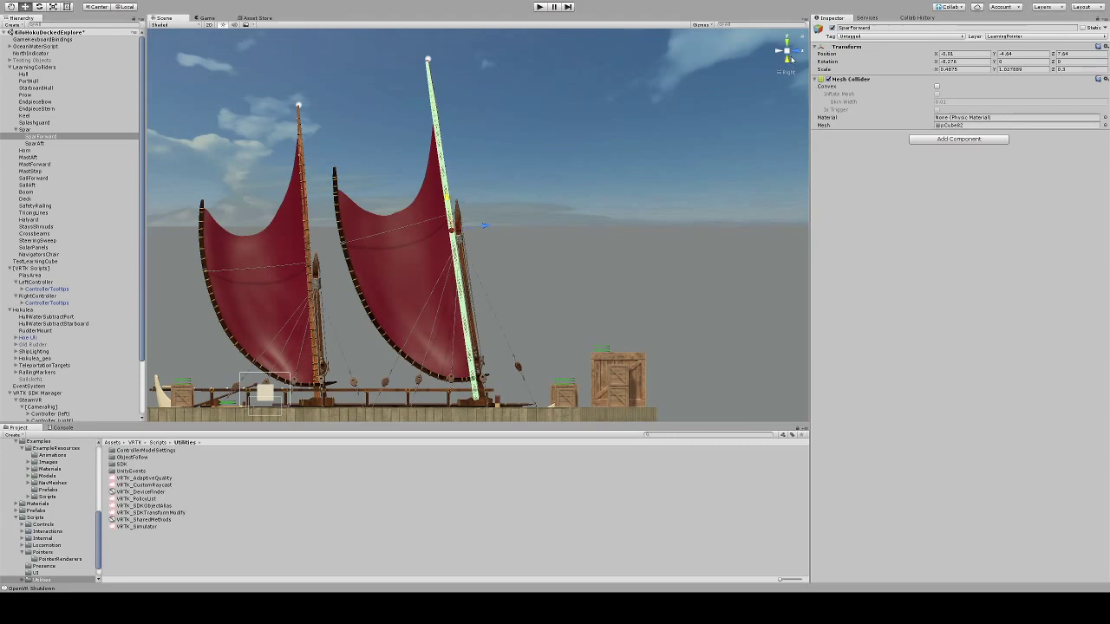
click(797, 50)
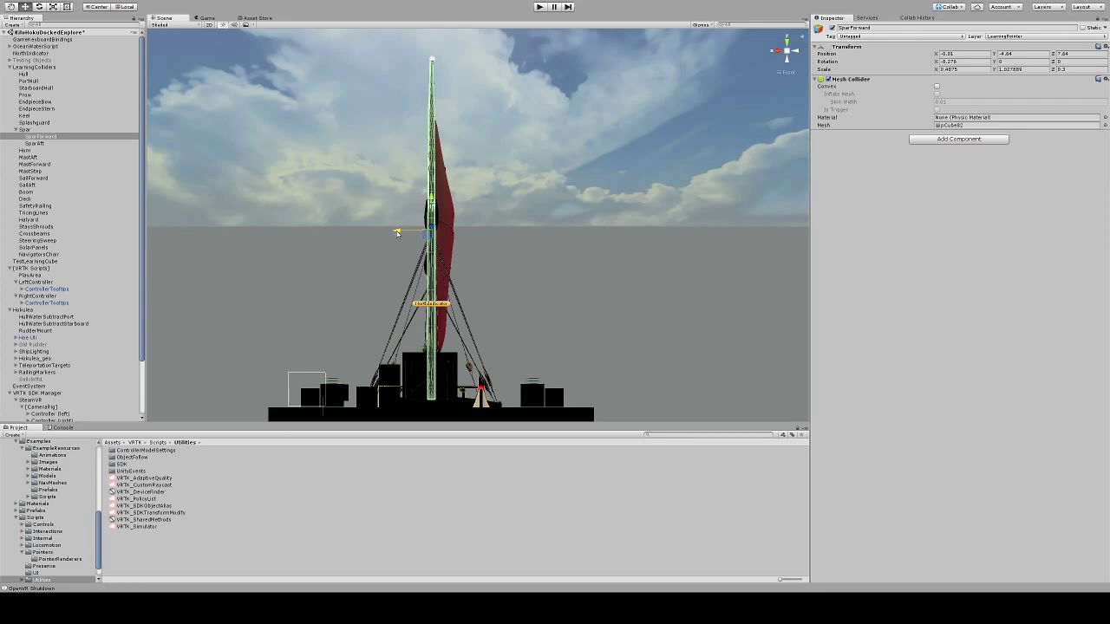
drag(396, 232, 397, 231)
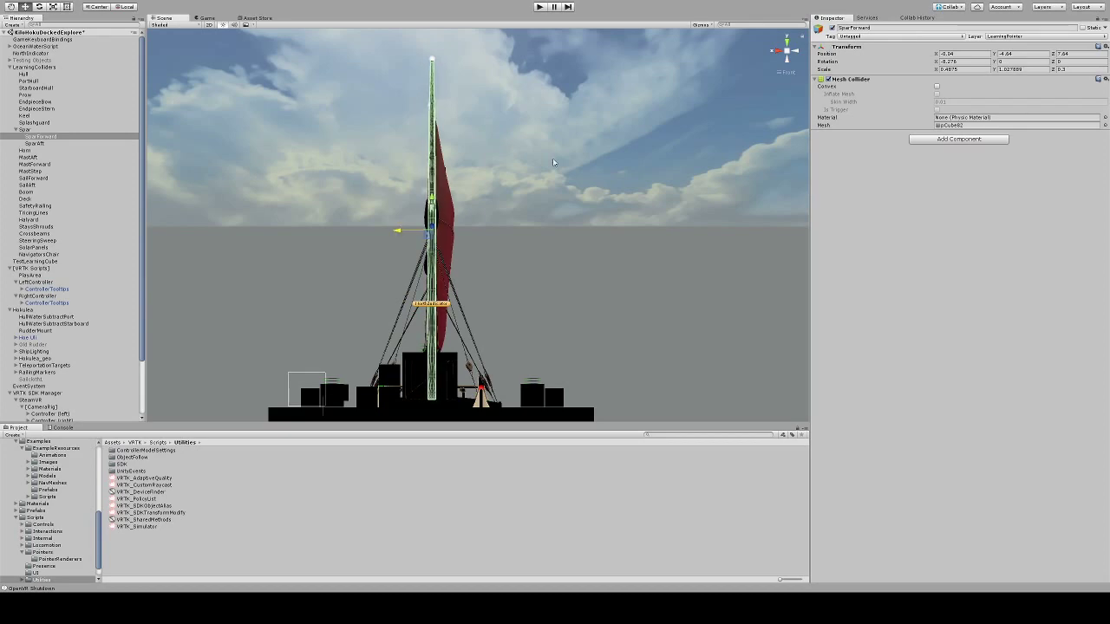
Review the SparForward collider's fit from above and the side, and add the Detect Laser Learning script to it.
click(786, 41)
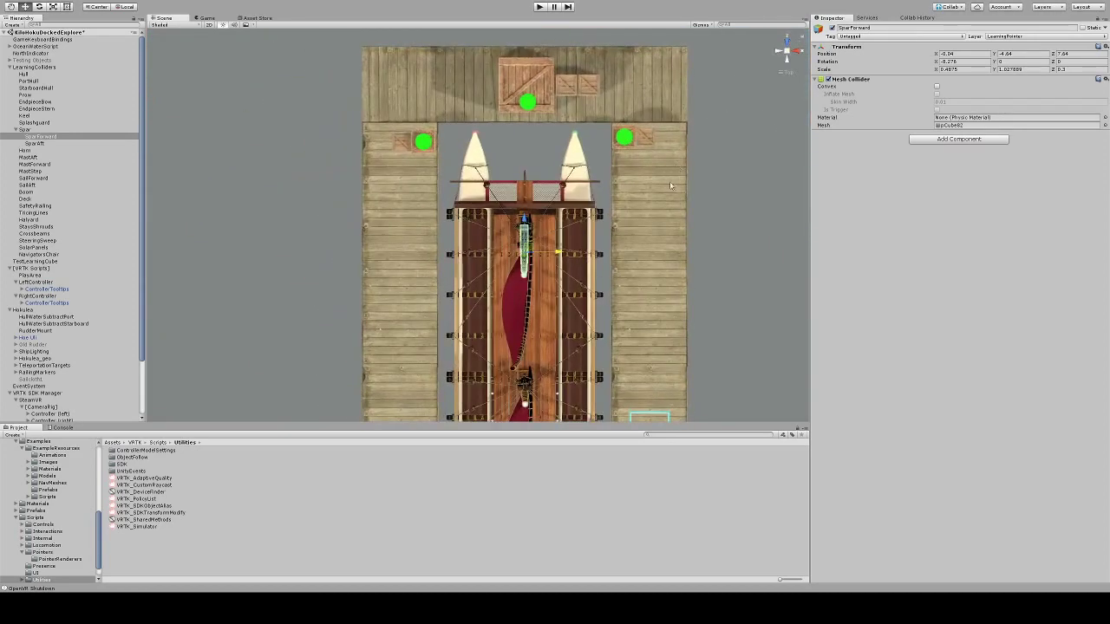
key(Down)
key(Right)
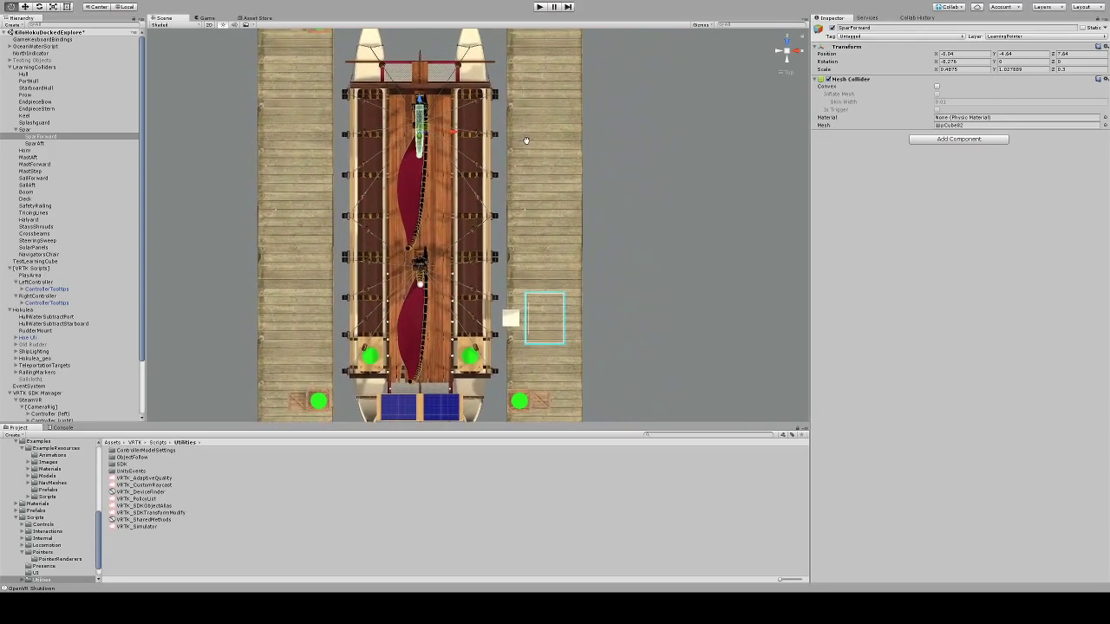
click(798, 52)
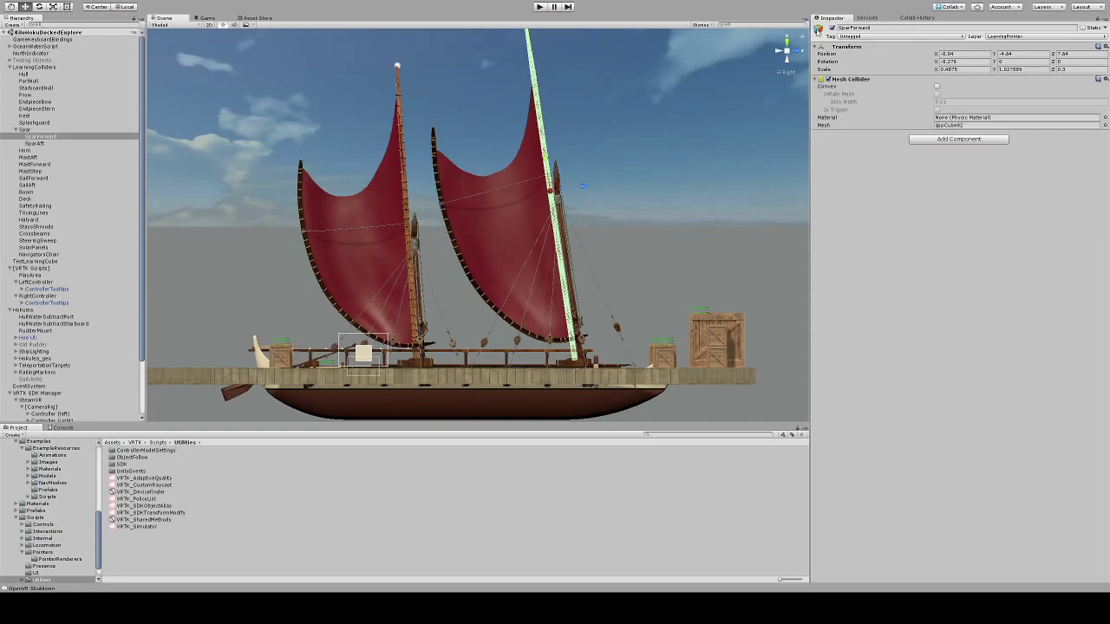
alt+drag(659, 108, 680, 143)
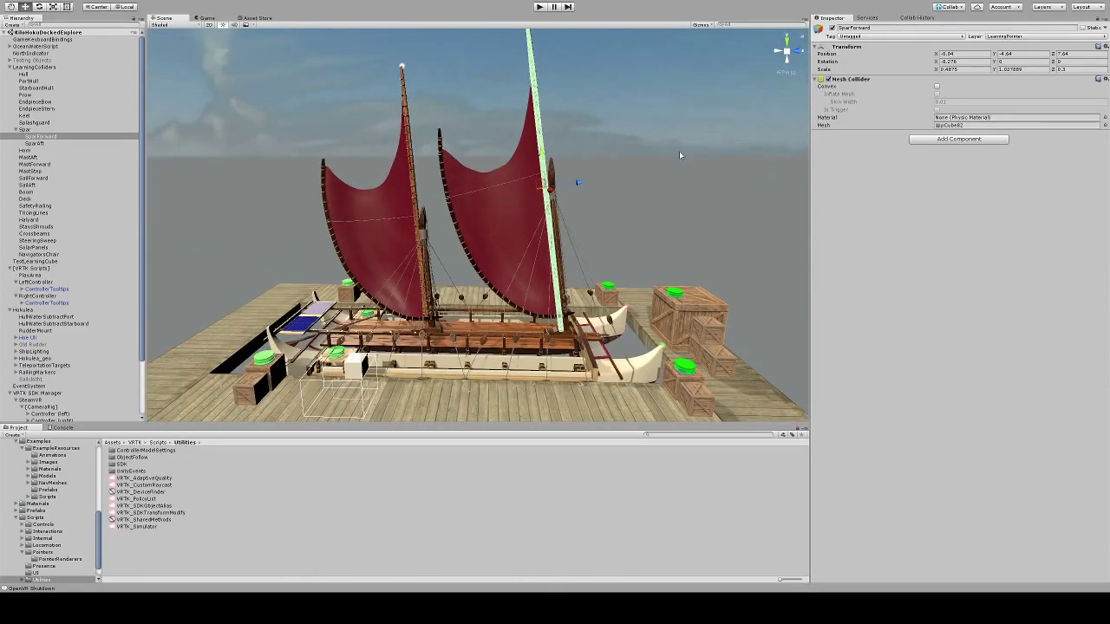
alt+drag(679, 151, 762, 142)
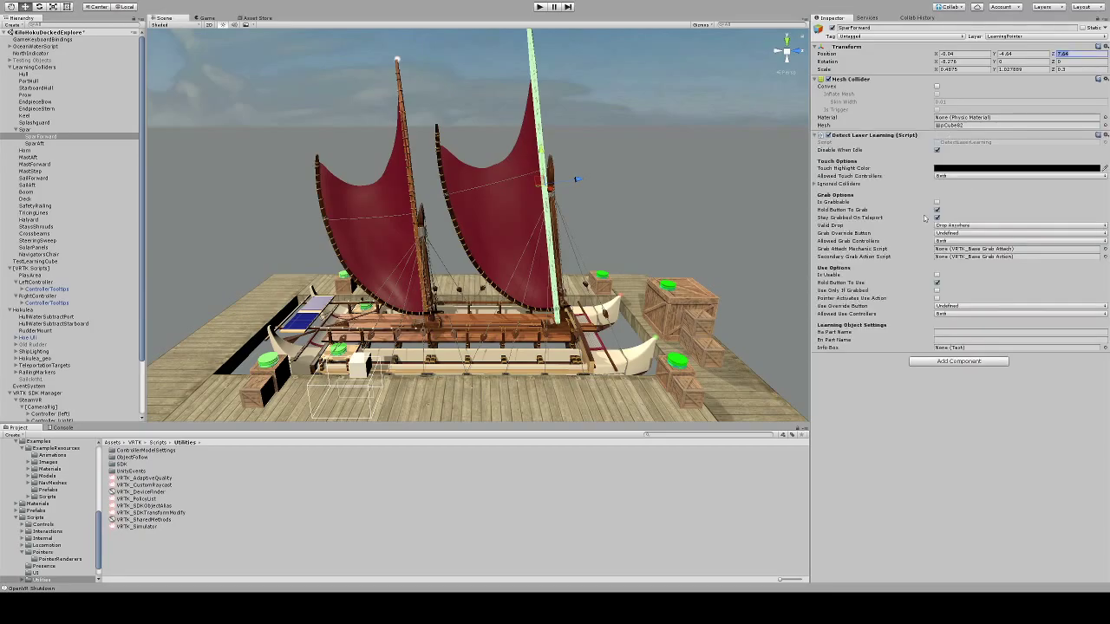
Enable Is Usable, Use Only If Grabbed and Pointer Activates Use Action on SparForward; disable Hold Button To Use, Hold Button To Grab and Stay Grabbed On Teleport.
click(937, 284)
click(937, 275)
click(937, 290)
click(937, 298)
click(937, 202)
click(937, 202)
click(937, 210)
click(937, 217)
Enter "Spa'a" as SparForward's Hawaiian part name and "Spar" as its English part name.
click(947, 333)
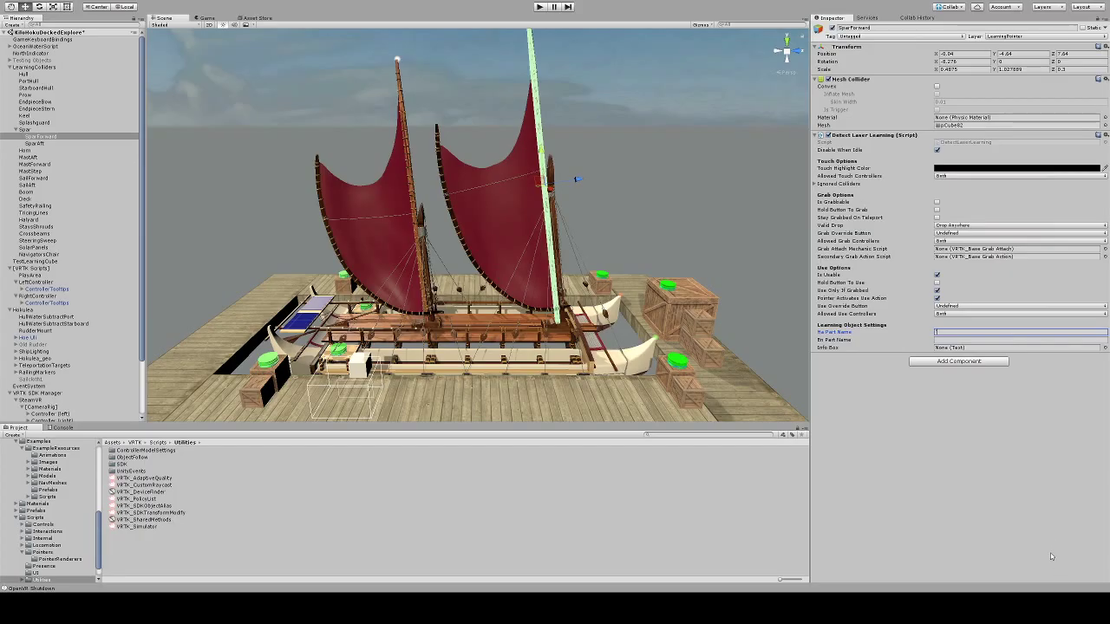
text(s)
text(Spa'a)
click(948, 339)
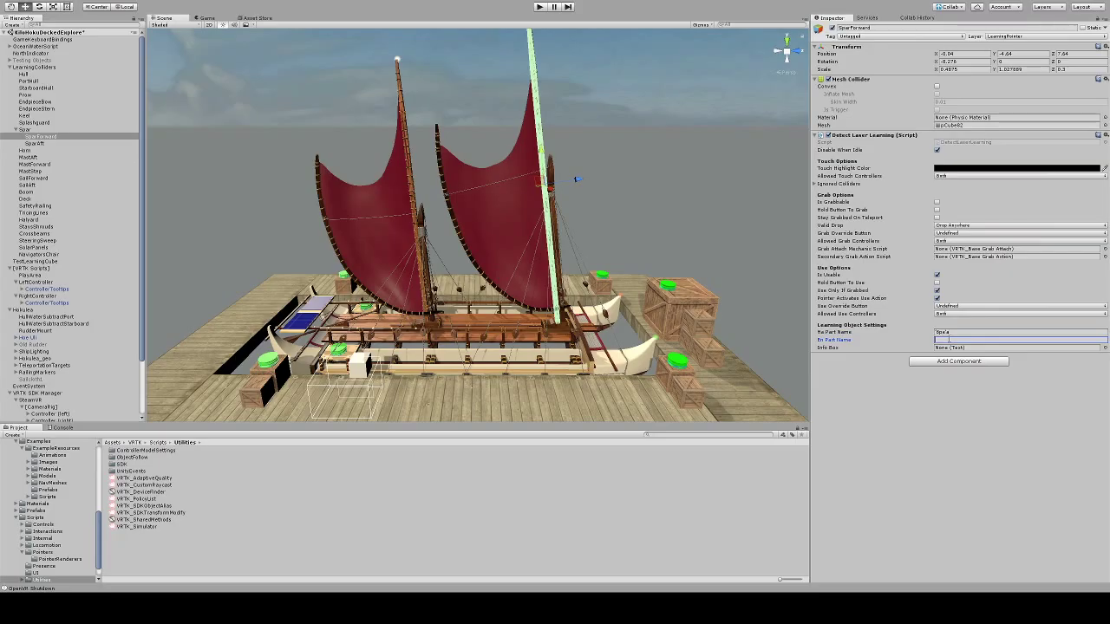
text(Spar)
click(928, 421)
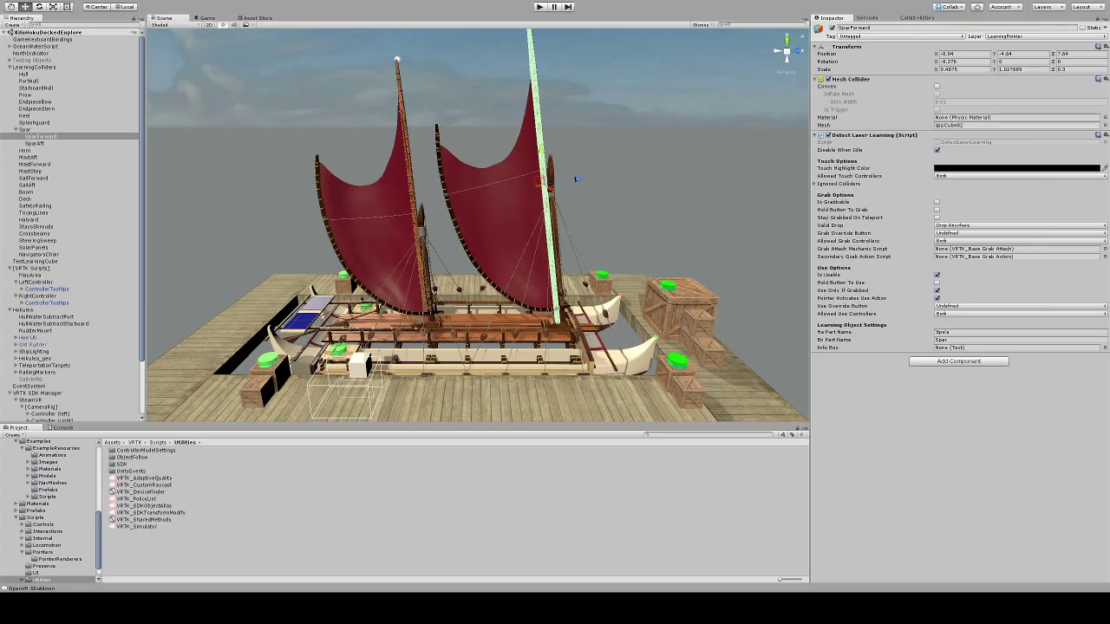
Play-test the scene, stop it, and assign InfoBoxMain (Text) as SparForward's Info Box.
click(539, 8)
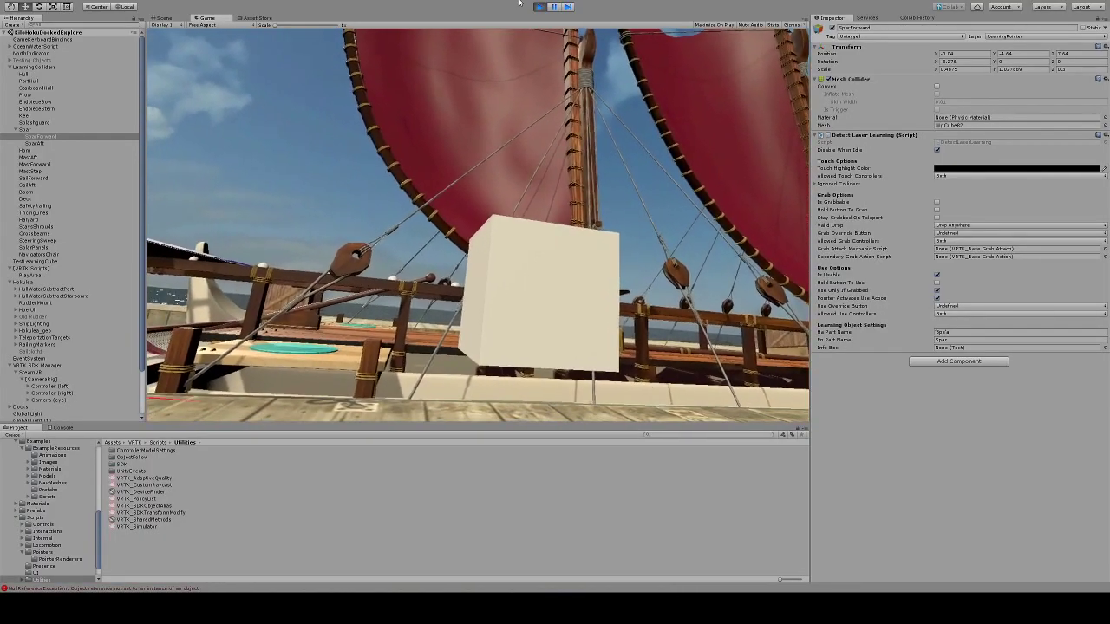
click(539, 6)
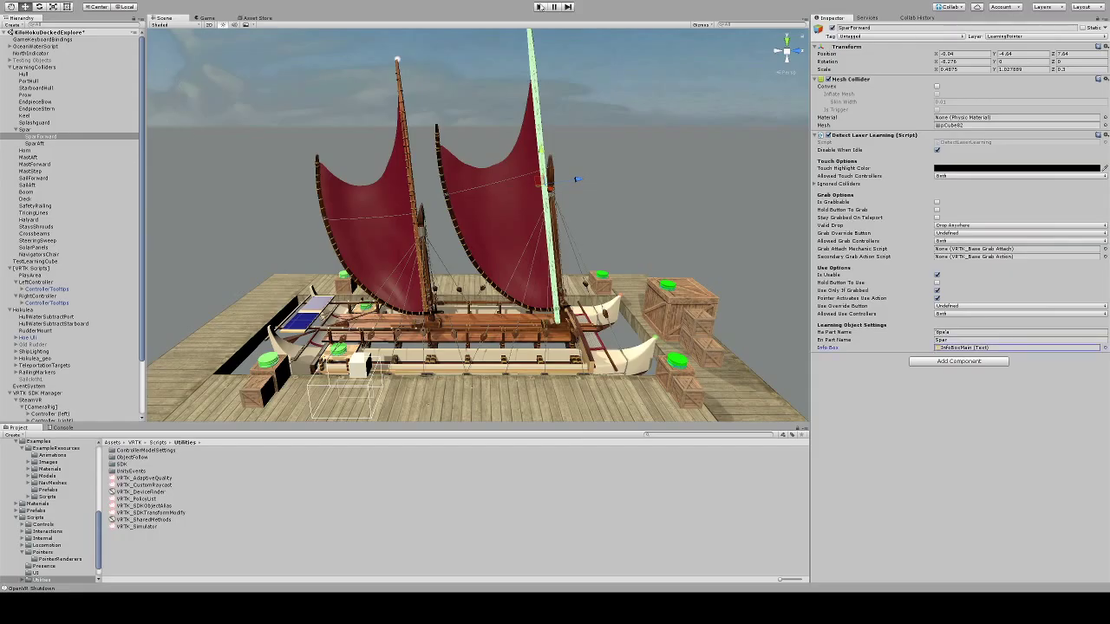
Play-test the scene again, stop it, and reassign the camera canvas's InfoBoxMain text as SparForward's Info Box.
click(539, 6)
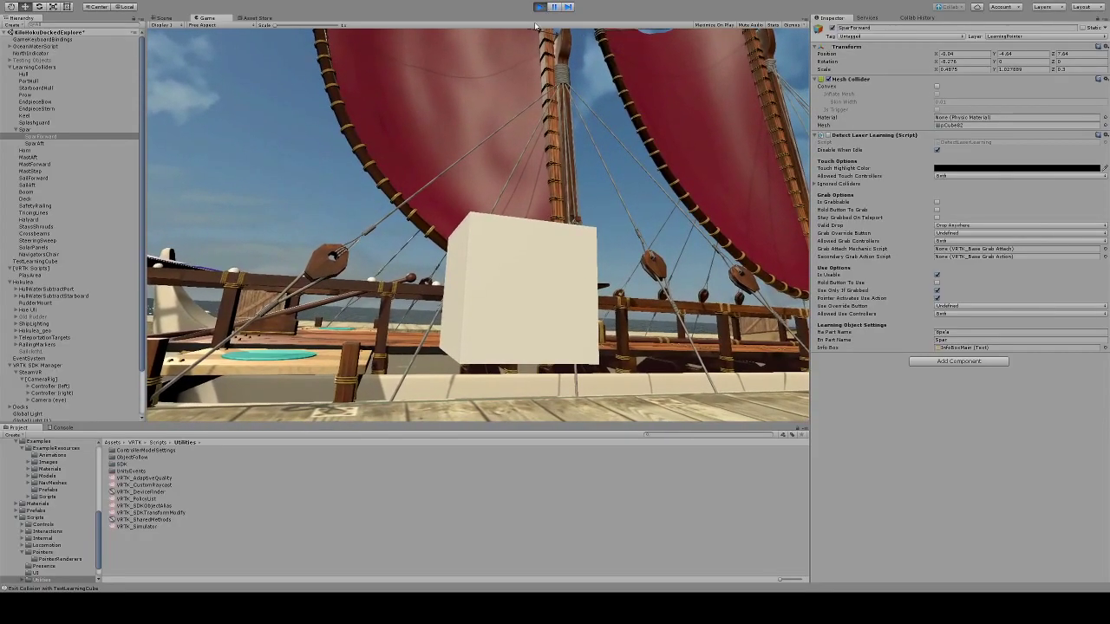
click(540, 7)
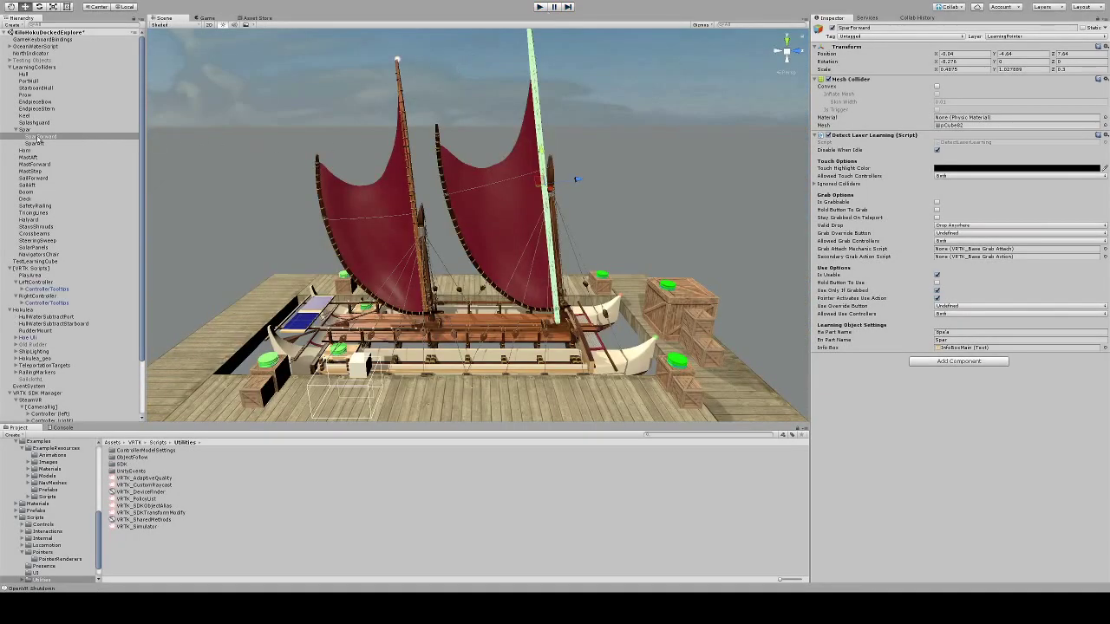
scroll(83, 173, down, 3)
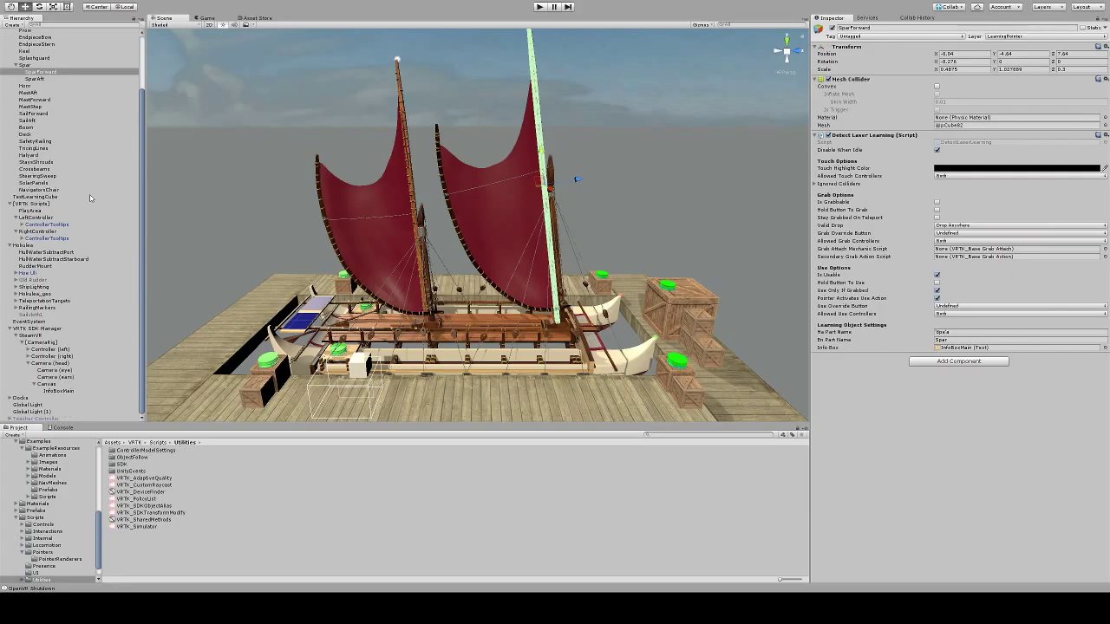
scroll(57, 202, up, 3)
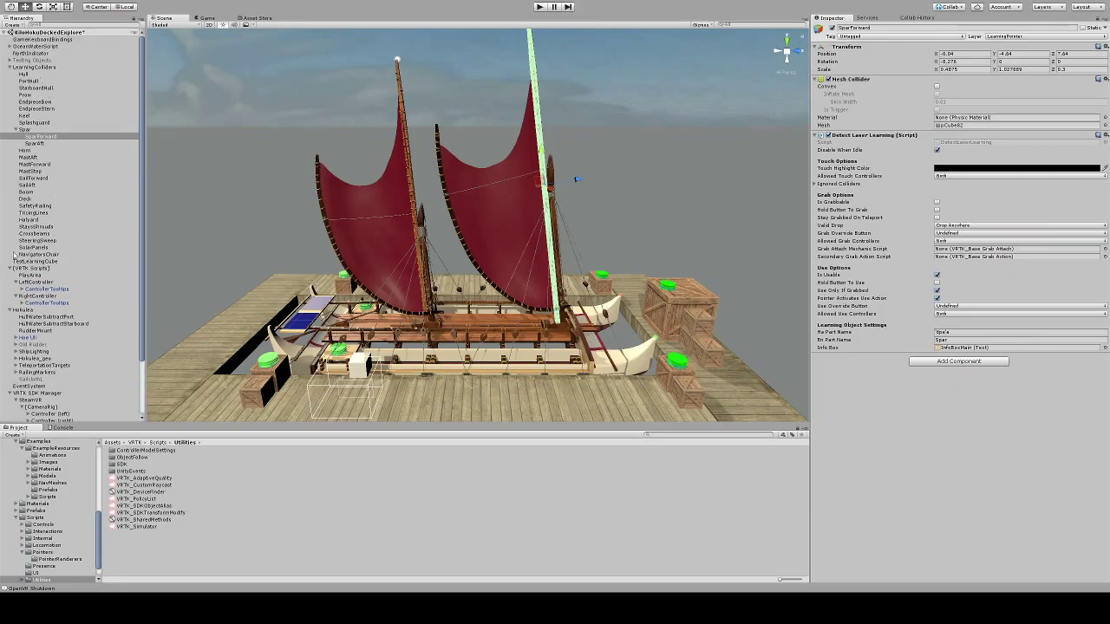
scroll(13, 254, down, 3)
drag(59, 391, 950, 350)
click(949, 350)
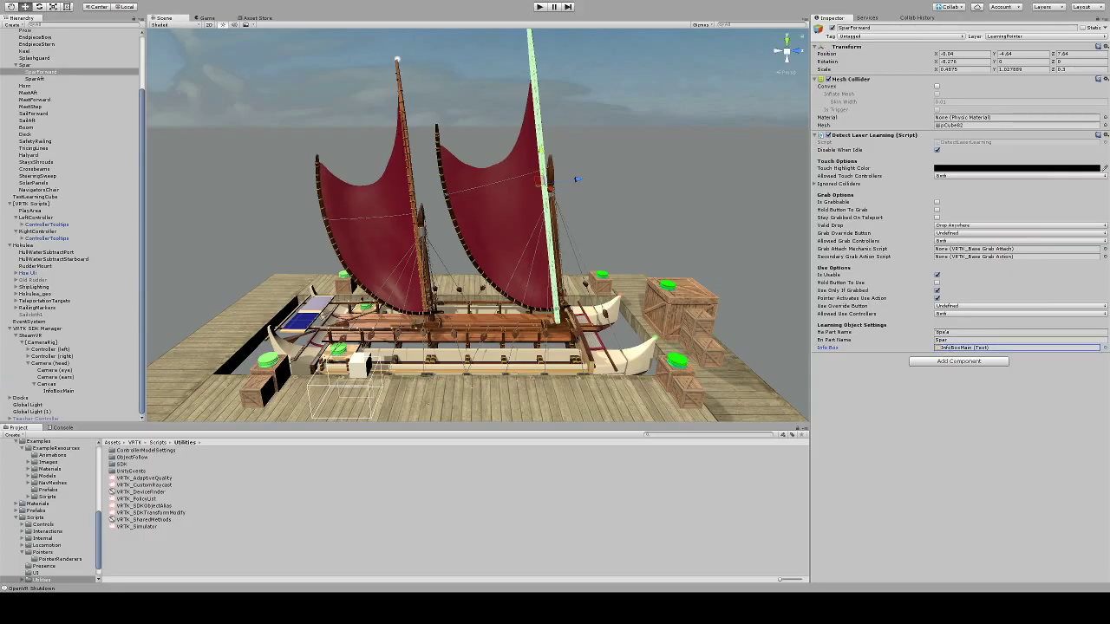
Play-test the scene before and after enabling Hold Button To Use and disabling Use Only If Grabbed on SparForward.
click(538, 7)
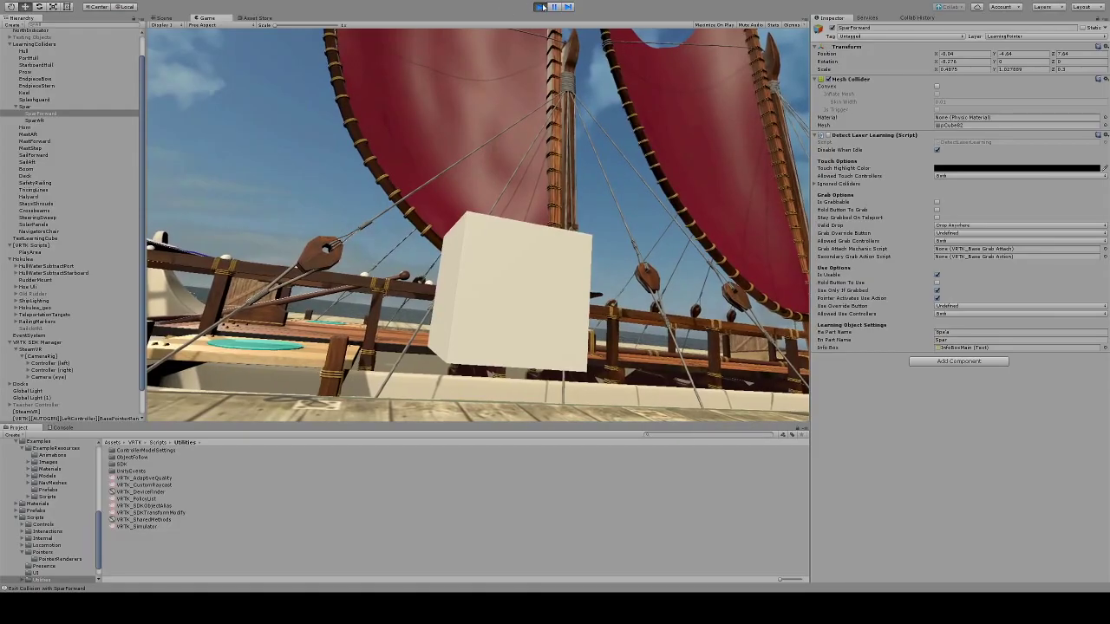
click(541, 6)
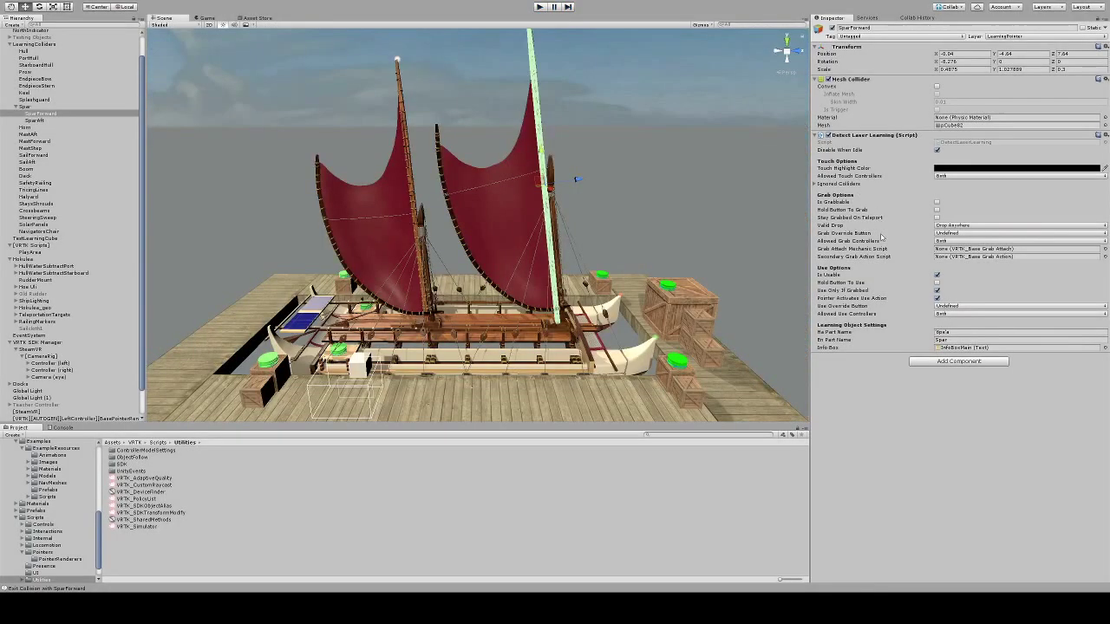
click(937, 291)
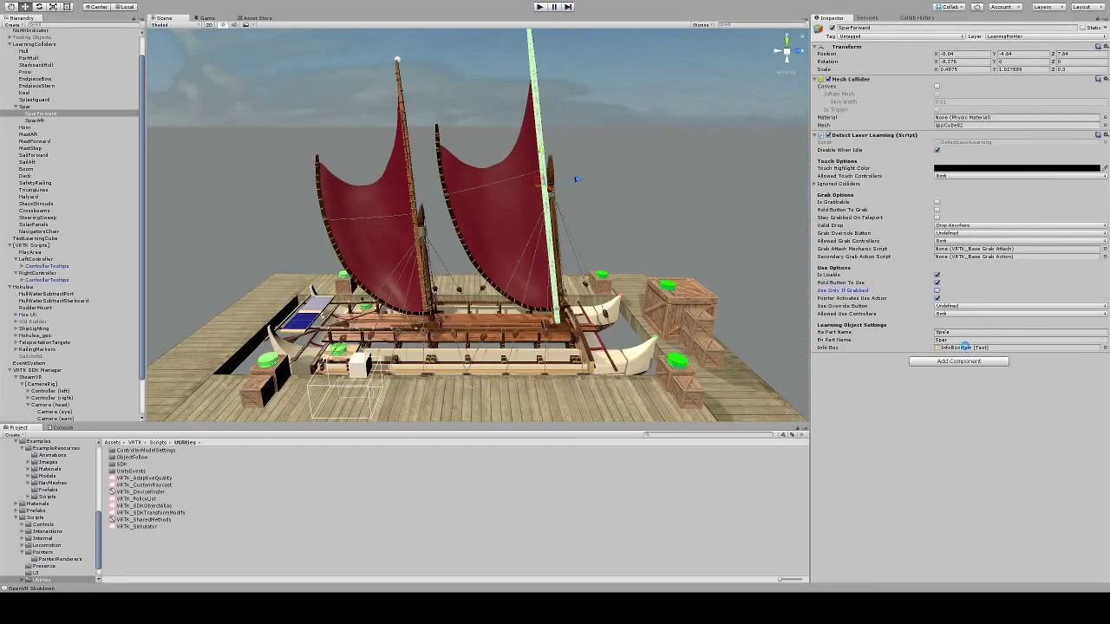
click(541, 8)
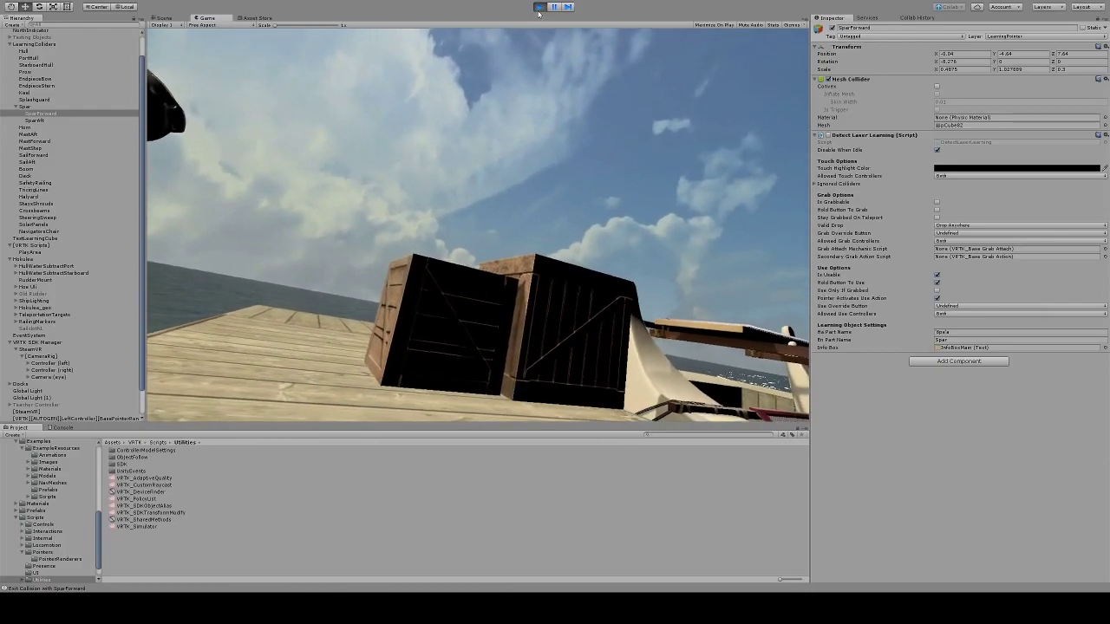
click(539, 7)
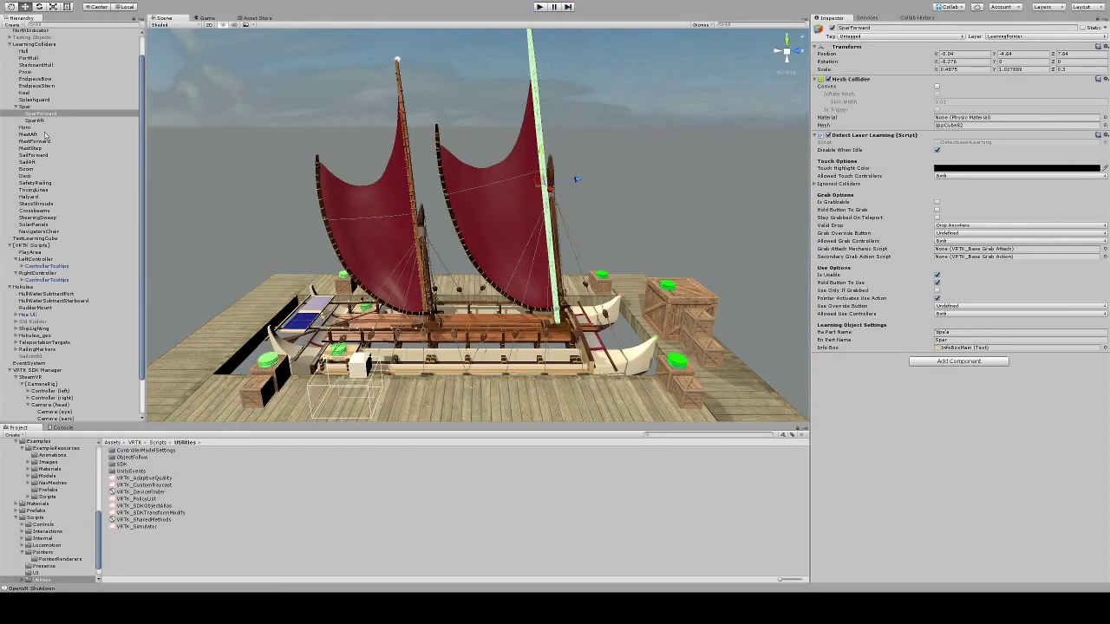
Add a Mesh Collider to SparAft and assign the pCube82 mesh to it.
click(40, 120)
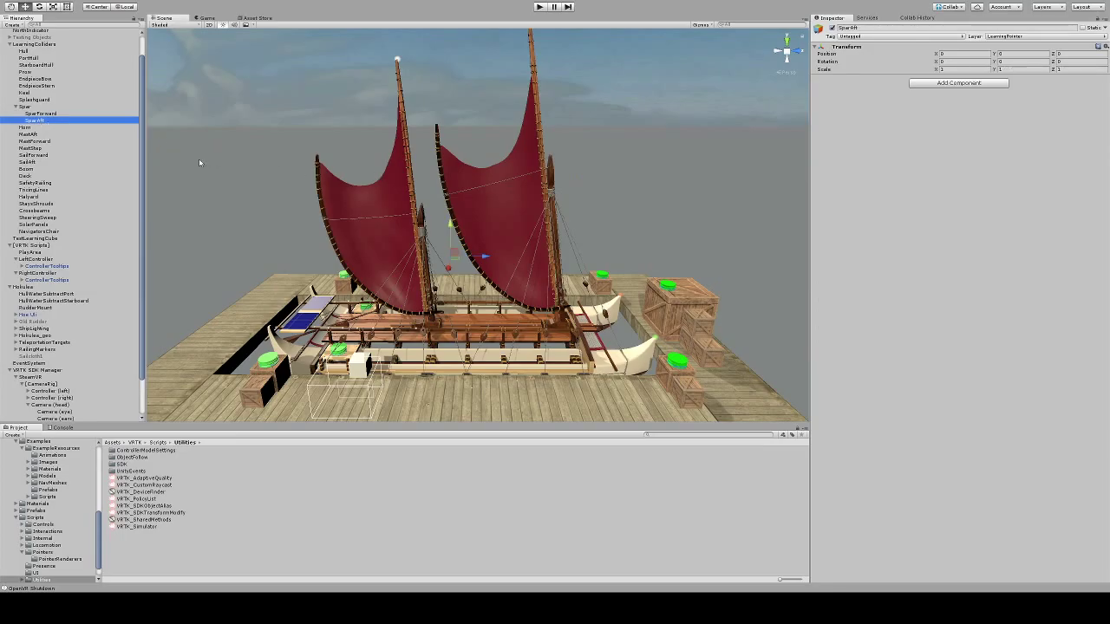
click(982, 84)
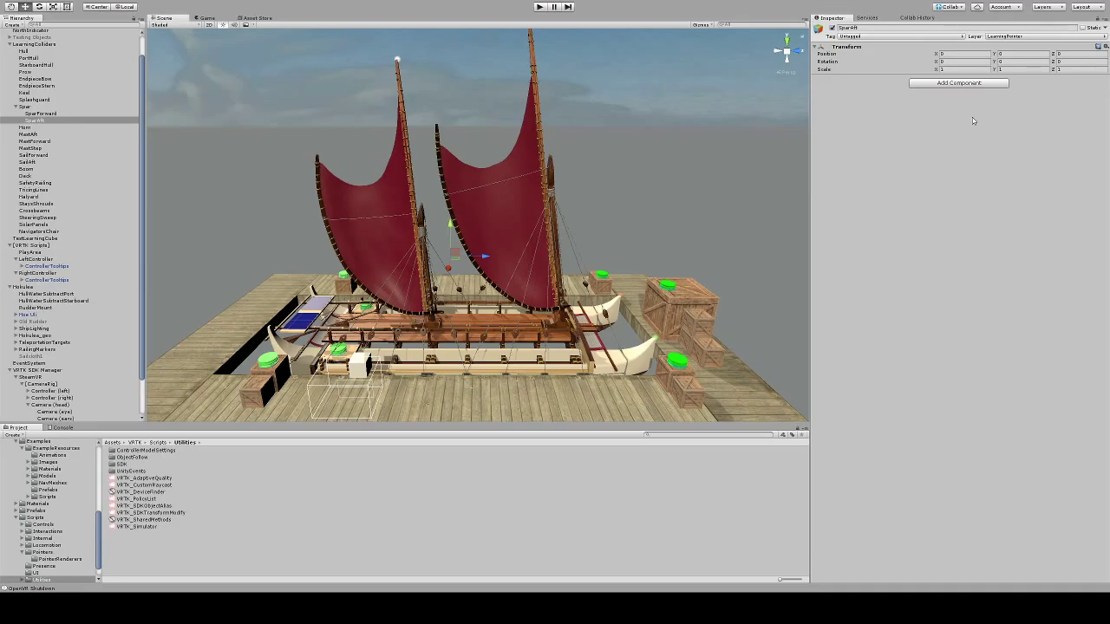
click(972, 117)
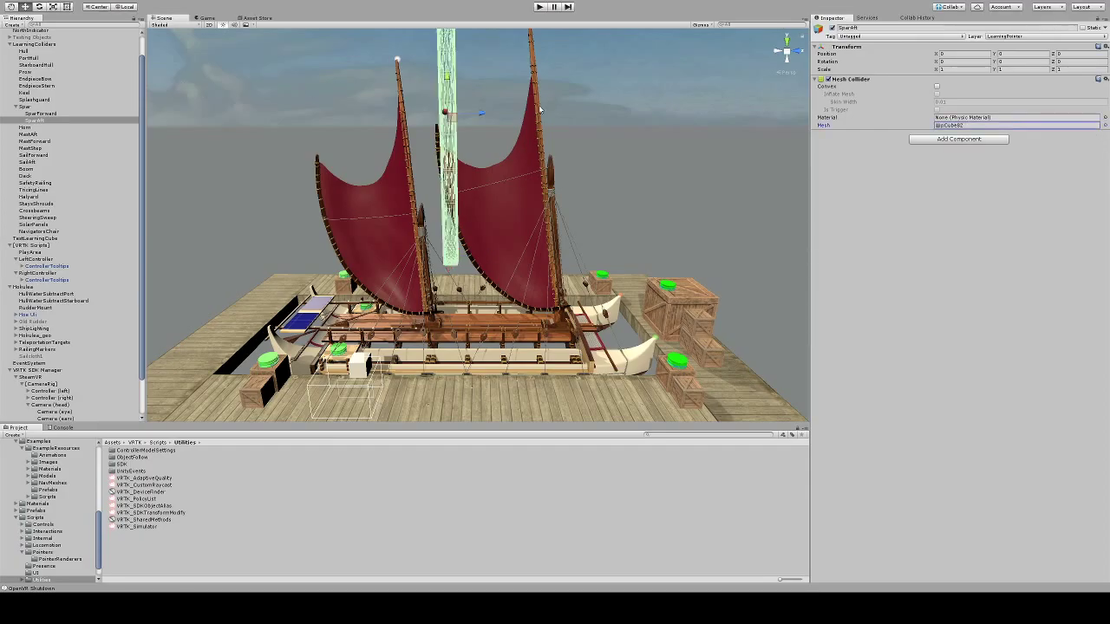
In the side view, move SparAft's collider to about Y -4.9 and Z -1.85 beside the aft spar, and set its Z scale to 0.55.
scroll(474, 87, down, 6)
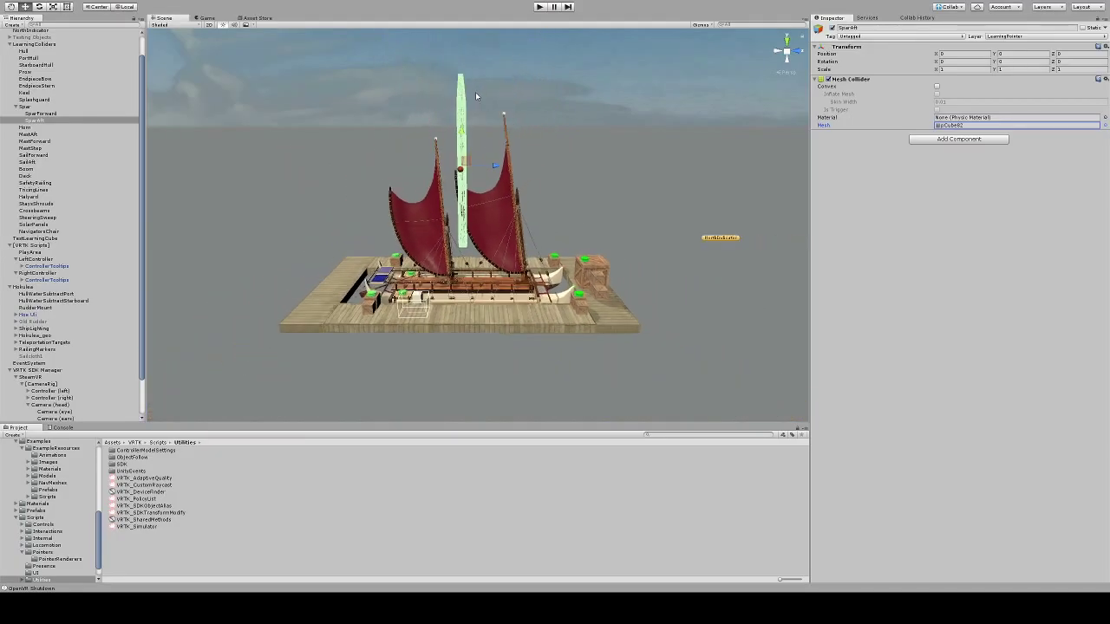
click(780, 52)
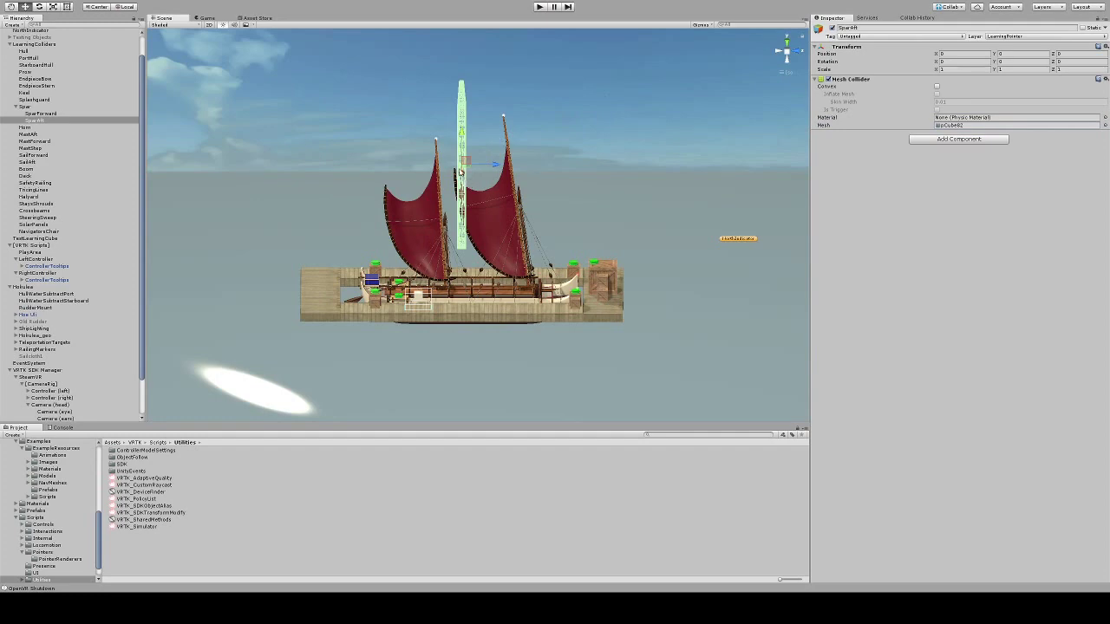
click(796, 54)
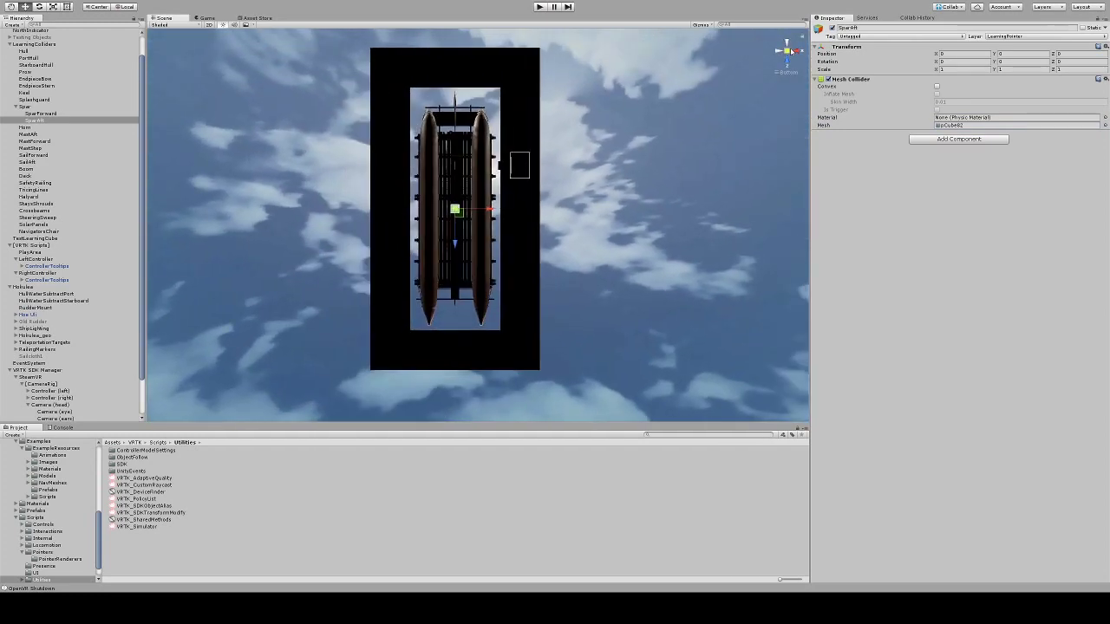
click(793, 52)
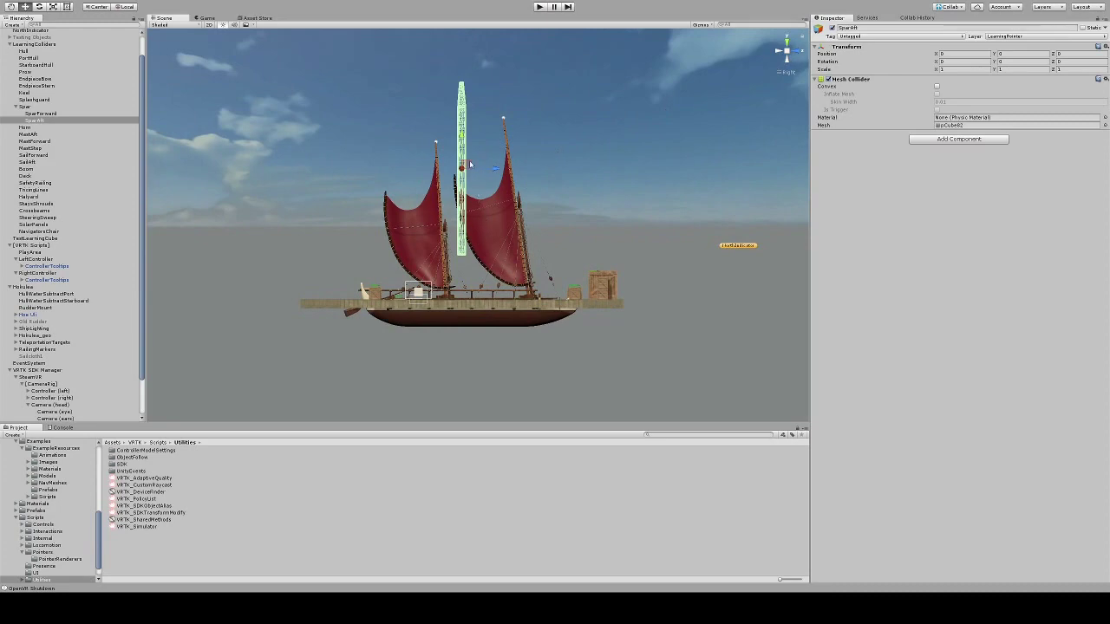
drag(461, 137, 464, 210)
key(r)
scroll(464, 210, up, 10)
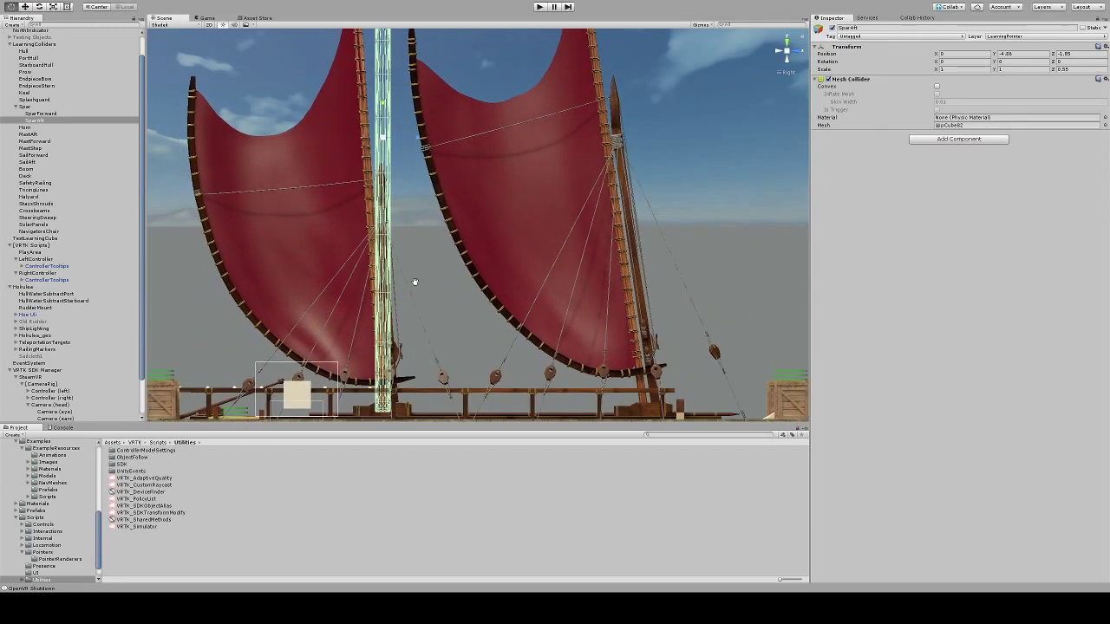
Narrow SparAft's collider to the spar's thickness at its foot by reducing the Z scale to 0.31.
scroll(414, 282, down, 5)
scroll(425, 278, up, 10)
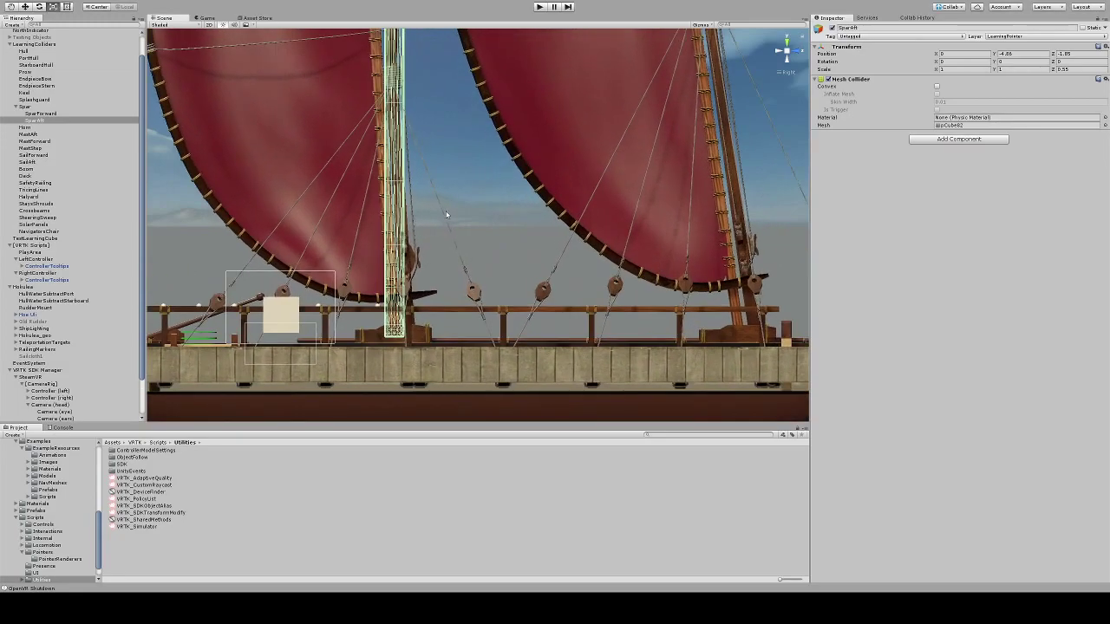
middle_drag(430, 281, 460, 183)
scroll(461, 183, up, 5)
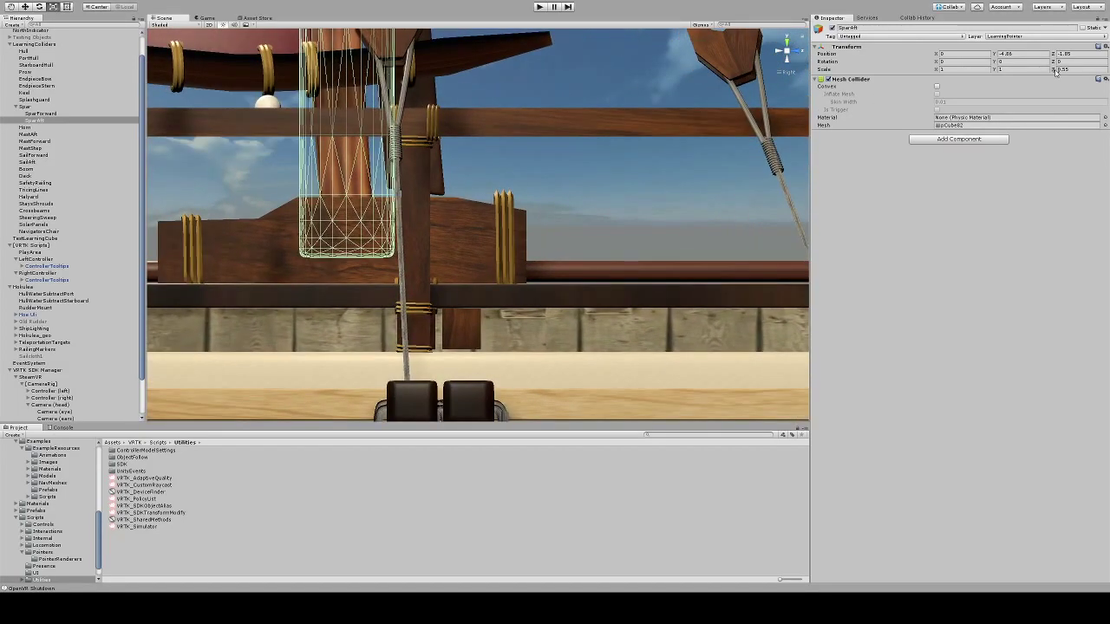
drag(1056, 73, 1040, 67)
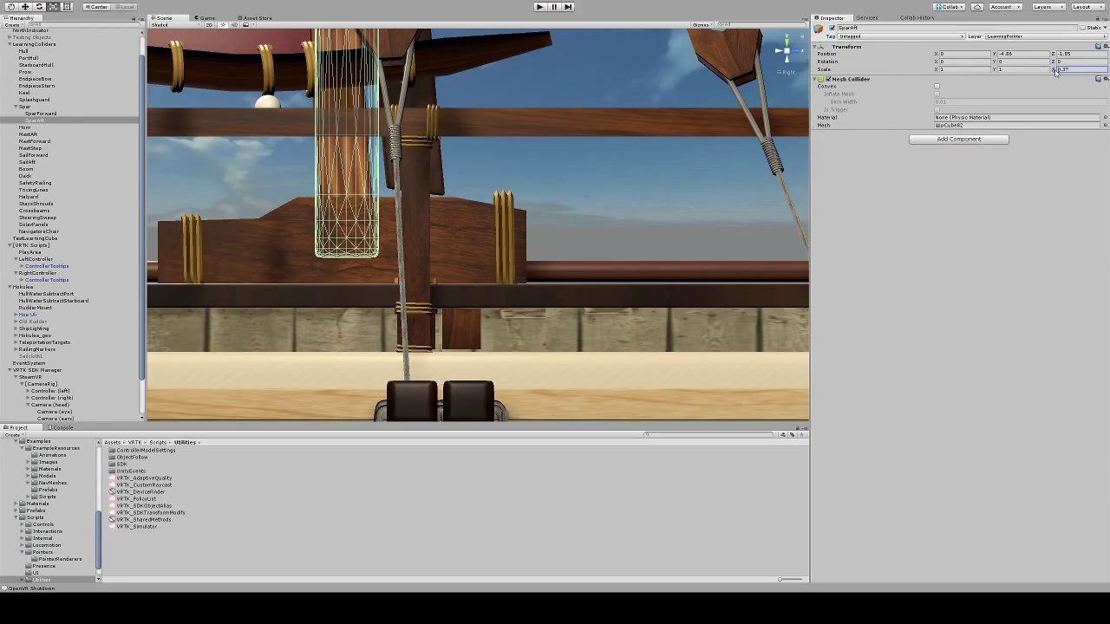
drag(1055, 73, 1052, 73)
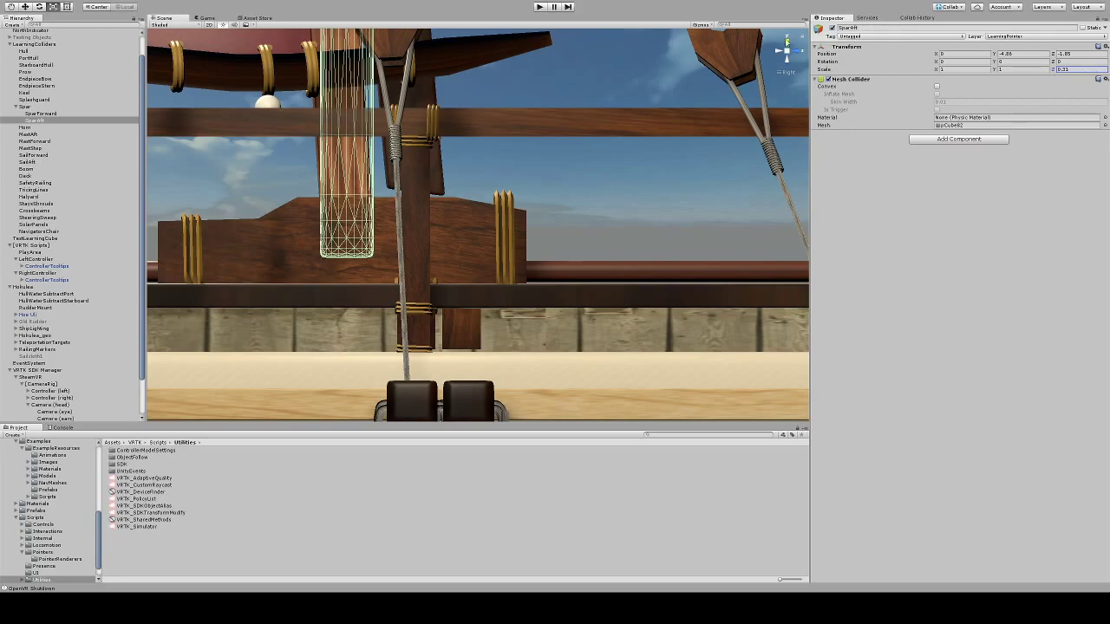
Set SparAft's X scale to 0.45 to match the spar's width, and check the fit from the front and back.
click(795, 51)
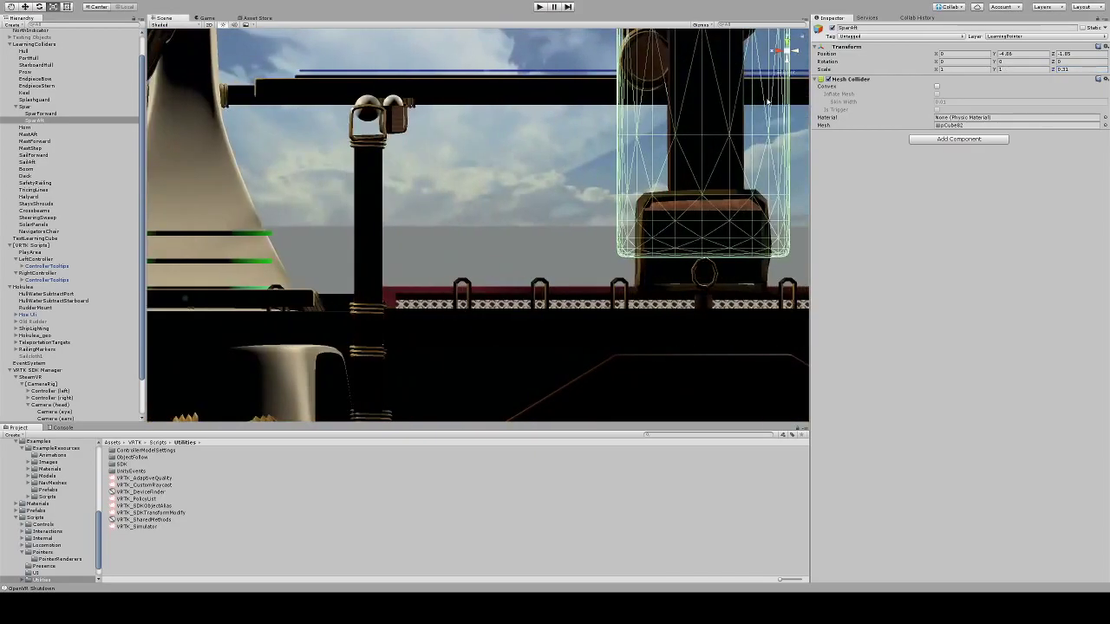
key(f)
right_drag(493, 206, 657, 169)
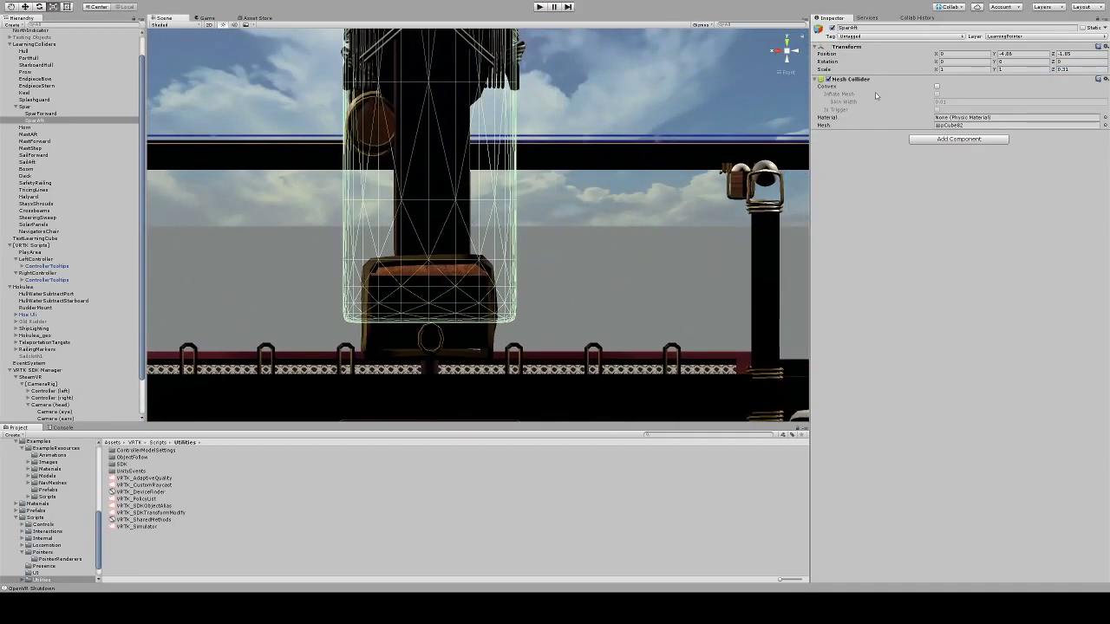
drag(937, 73, 931, 71)
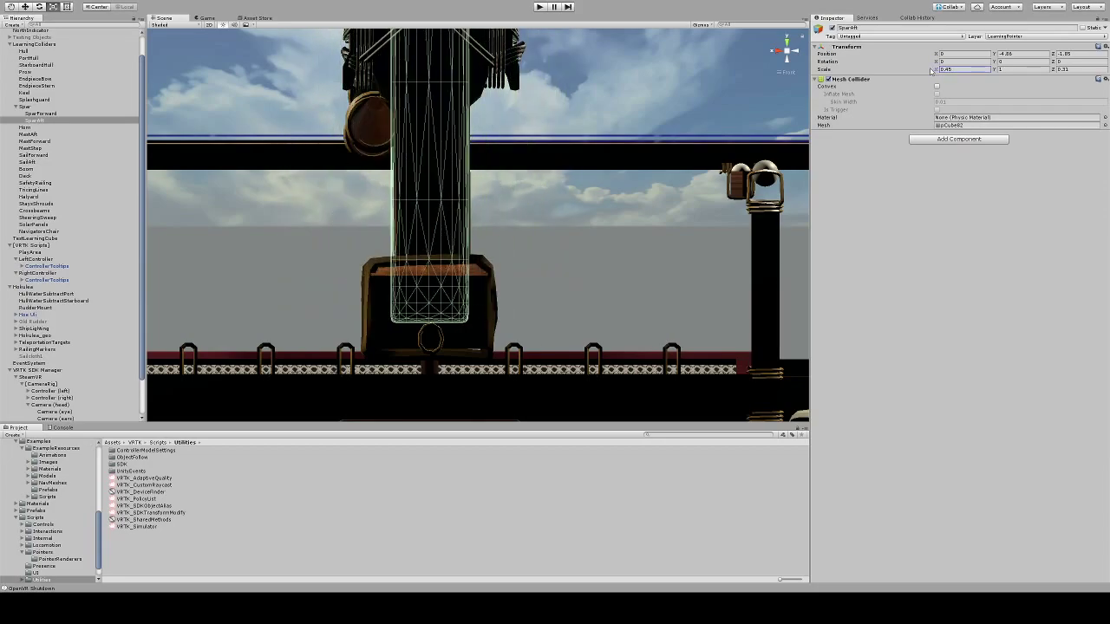
click(797, 57)
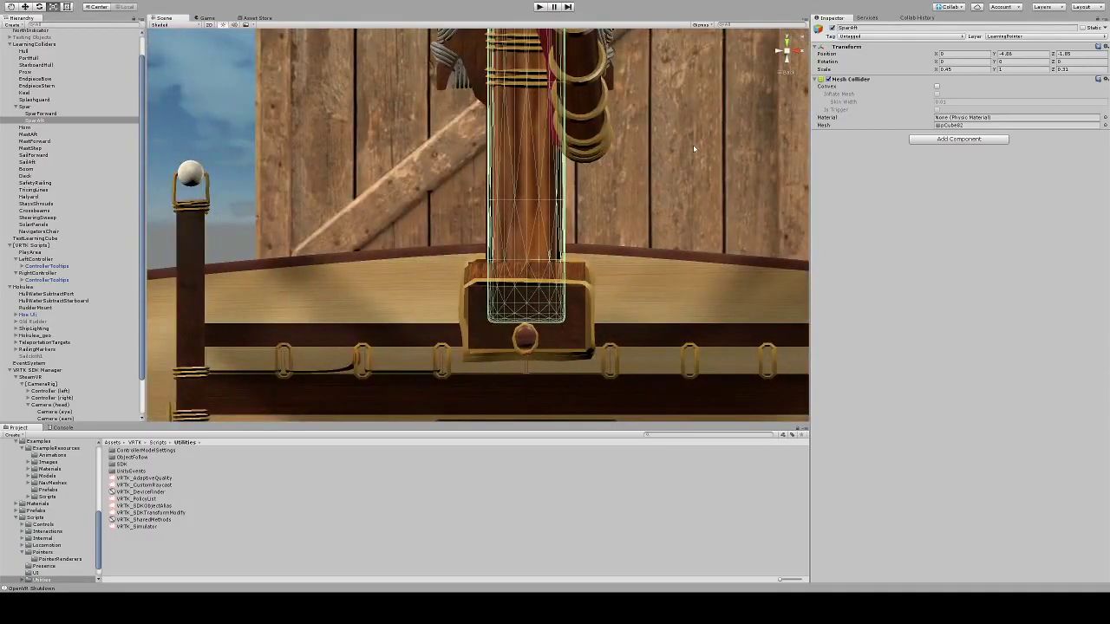
alt+drag(694, 149, 564, 179)
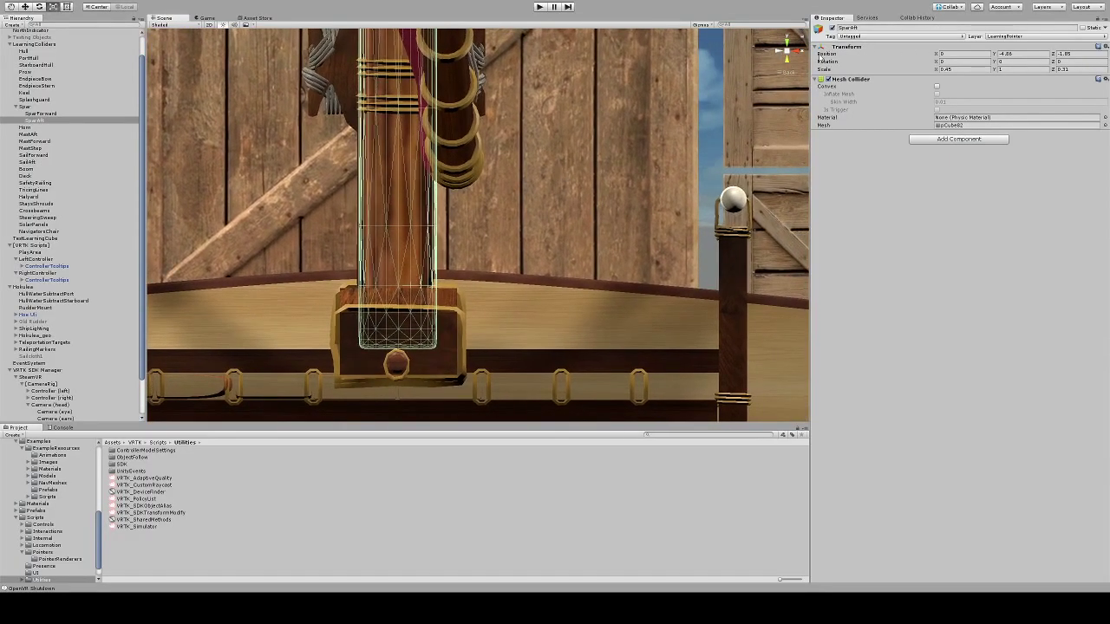
key(f)
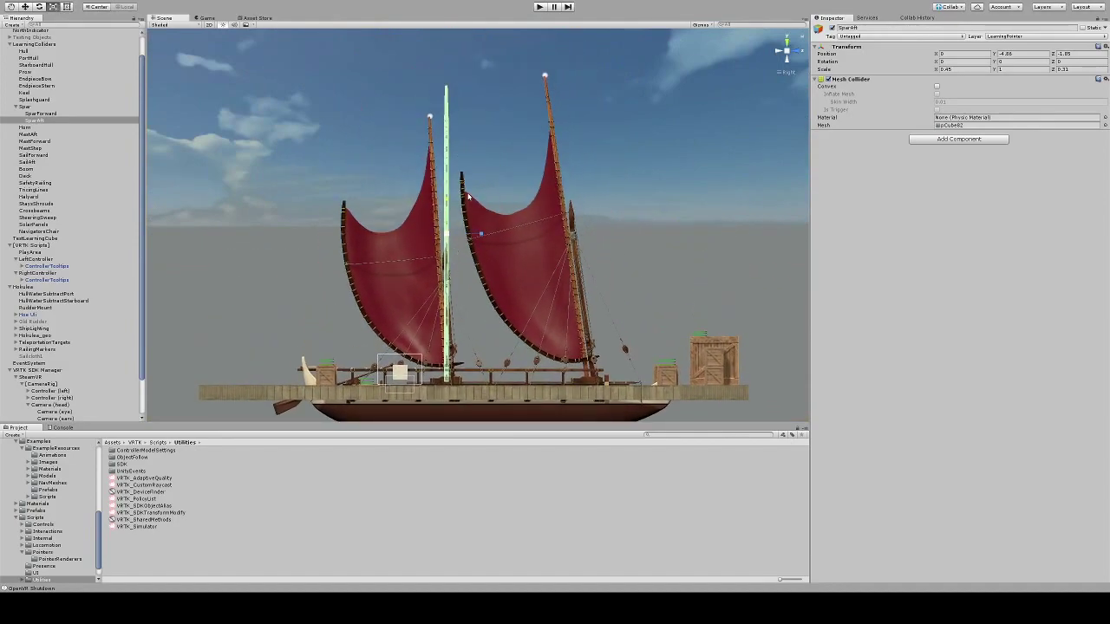
Shorten SparAft's collider to the aft spar's height with a Y scale of about 0.9, and reposition it to about Y -4.7.
drag(446, 201, 446, 217)
key(w)
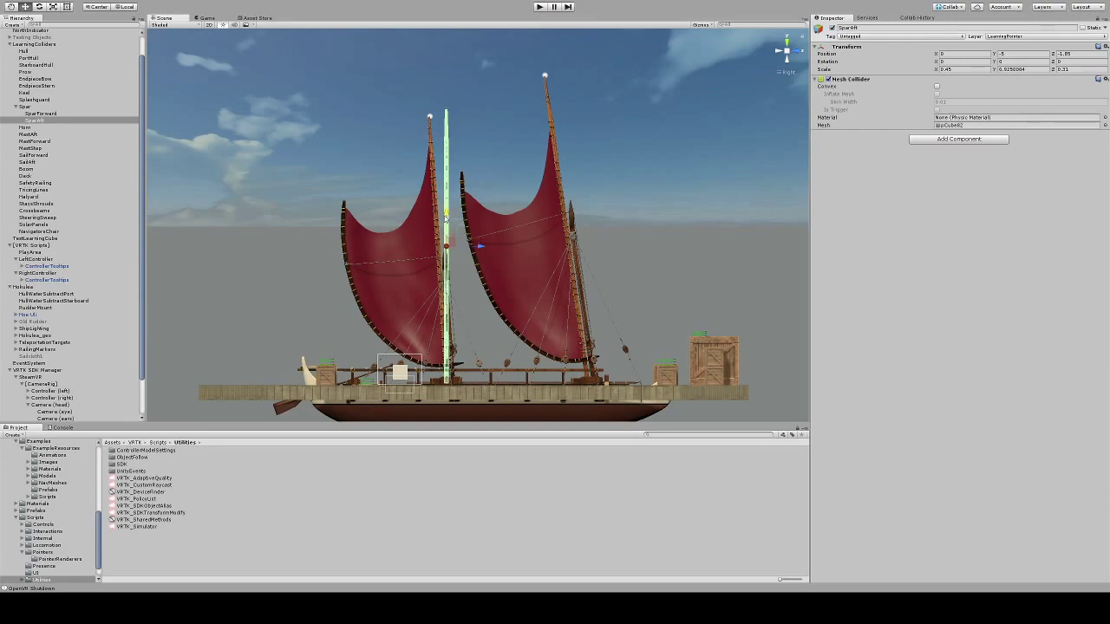
key(r)
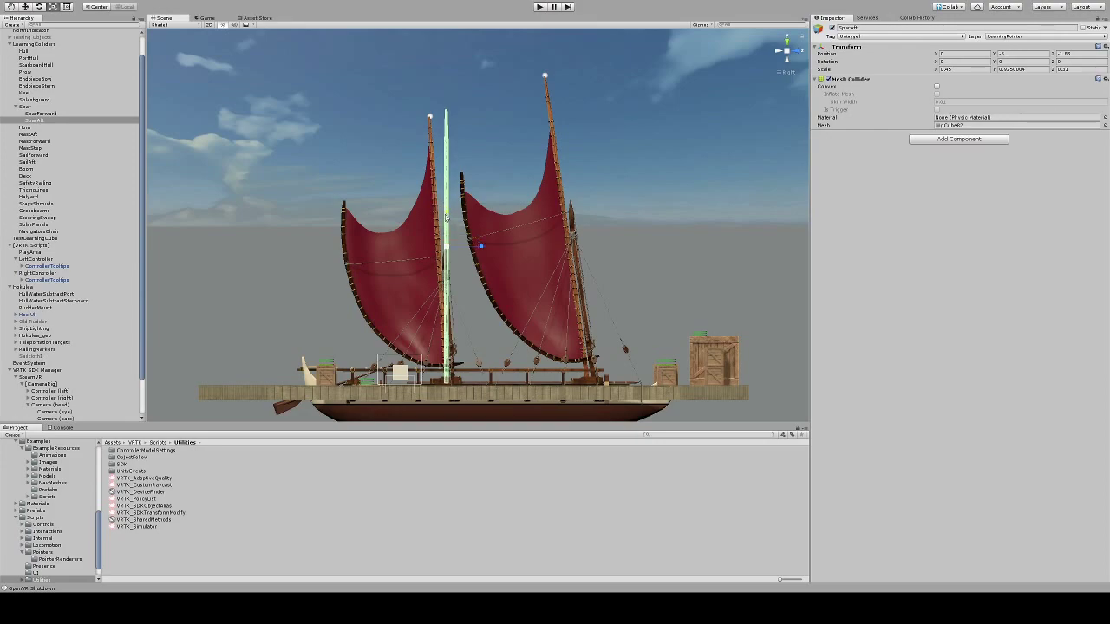
drag(445, 217, 447, 219)
key(w)
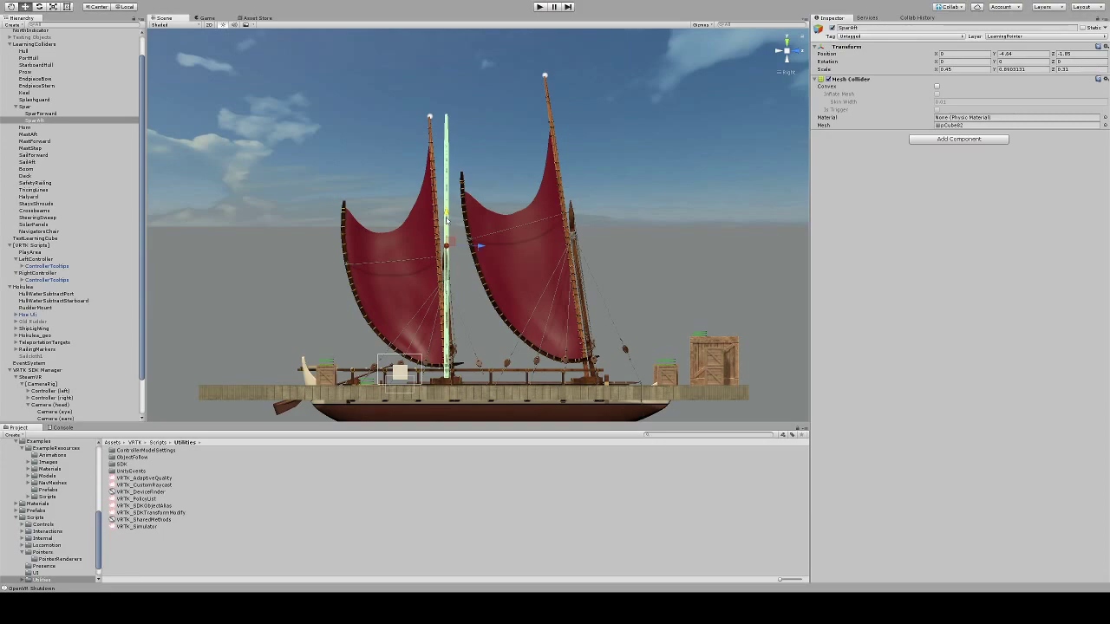
Tilt SparAft's collider to about -3.8 degrees in X and shift it onto the aft spar at about Z -1.83.
key(e)
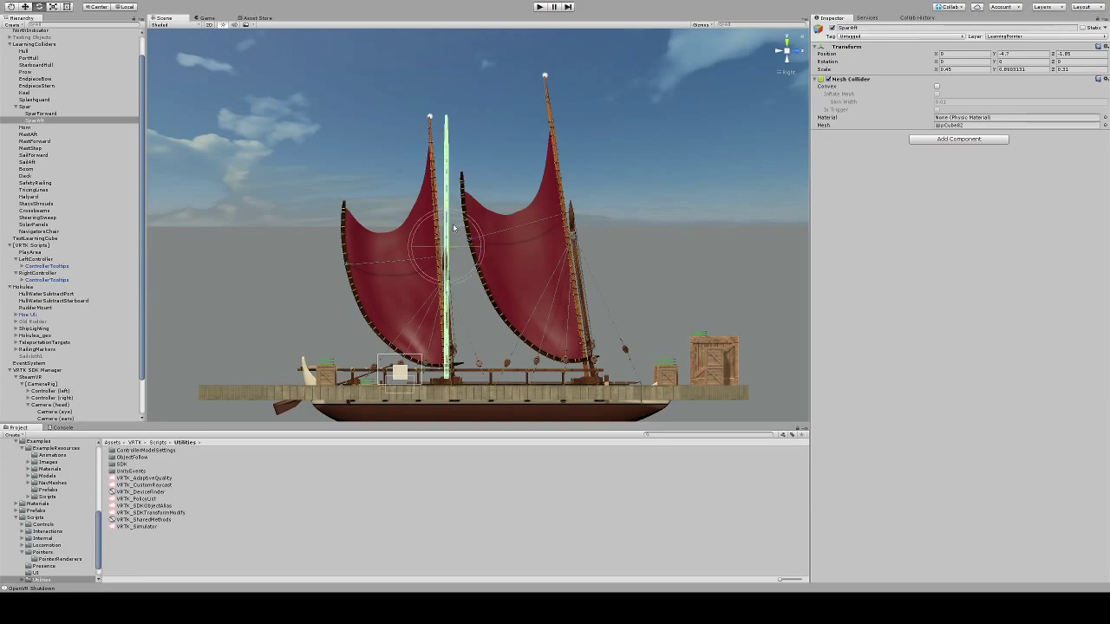
drag(466, 223, 463, 227)
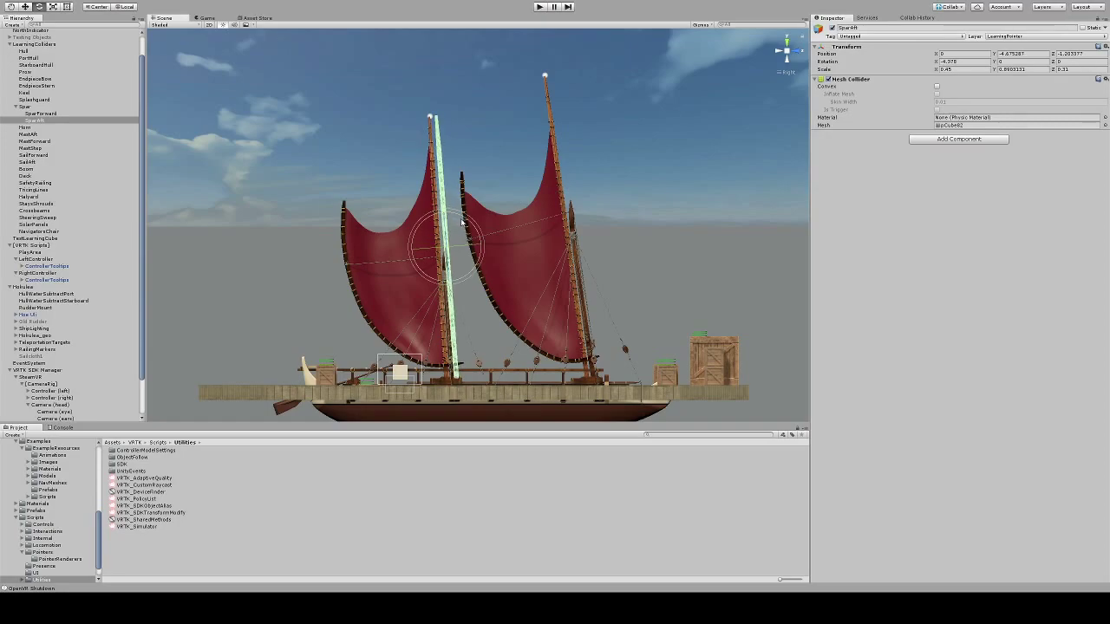
key(w)
drag(479, 246, 472, 247)
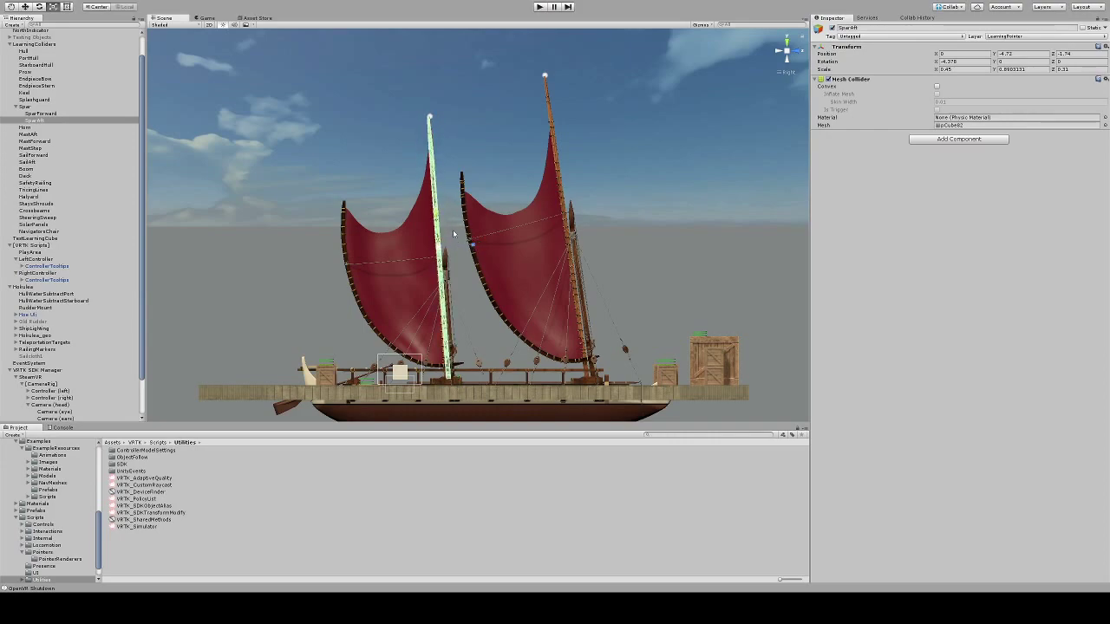
key(e)
drag(462, 229, 461, 224)
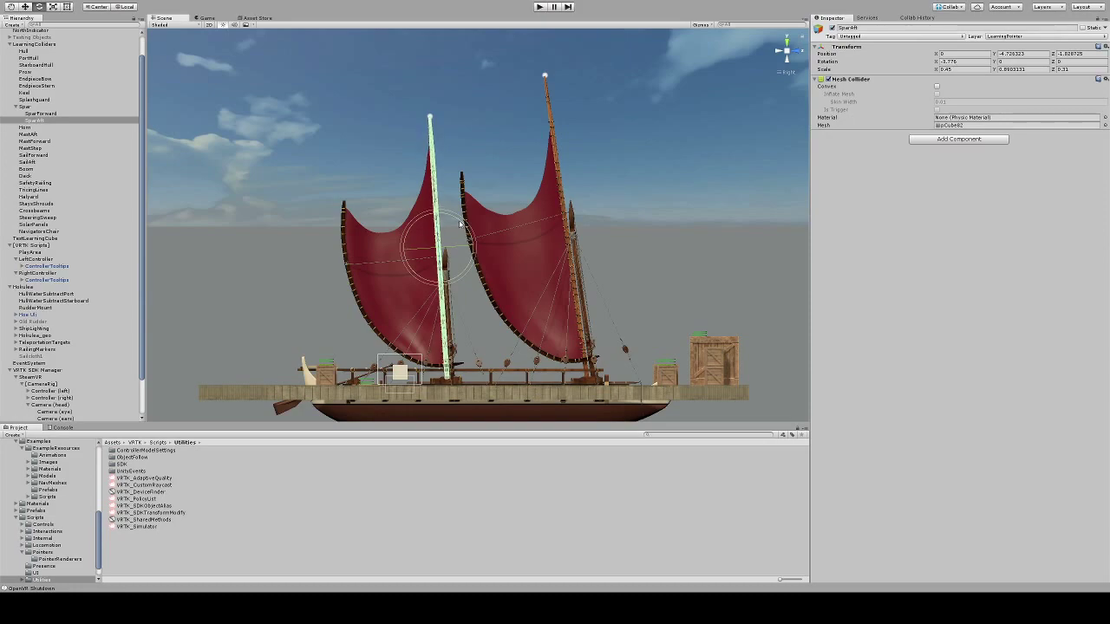
Examine how SparAft's collider fits the aft spar from the side and from behind, from its tip down to the deck.
scroll(450, 245, down, 3)
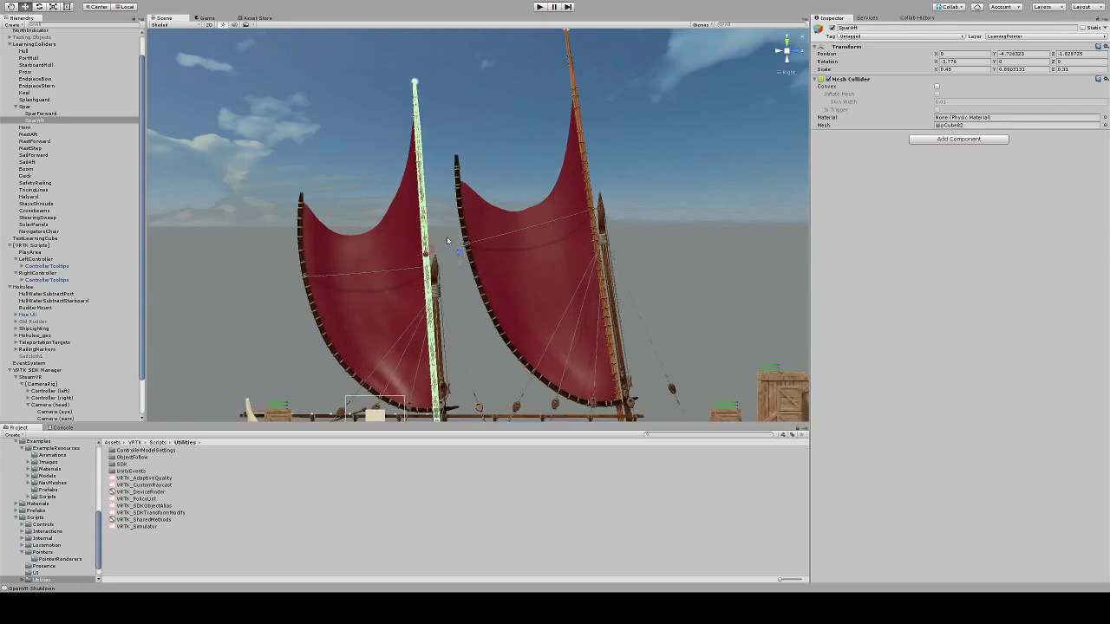
scroll(465, 313, down, 5)
scroll(465, 314, down, 5)
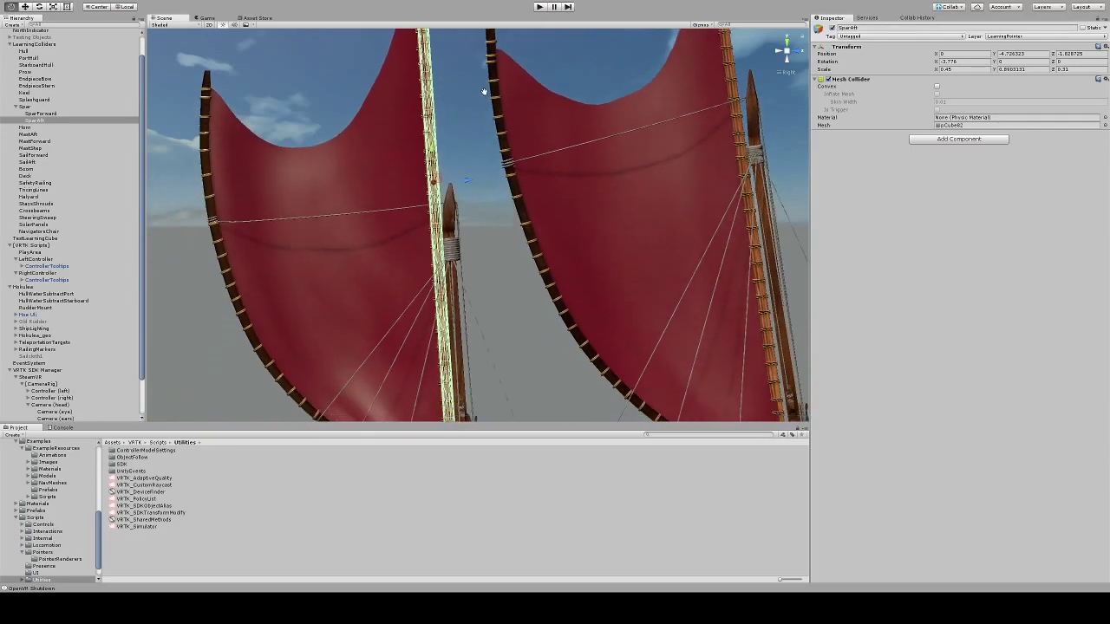
alt+drag(462, 400, 470, 293)
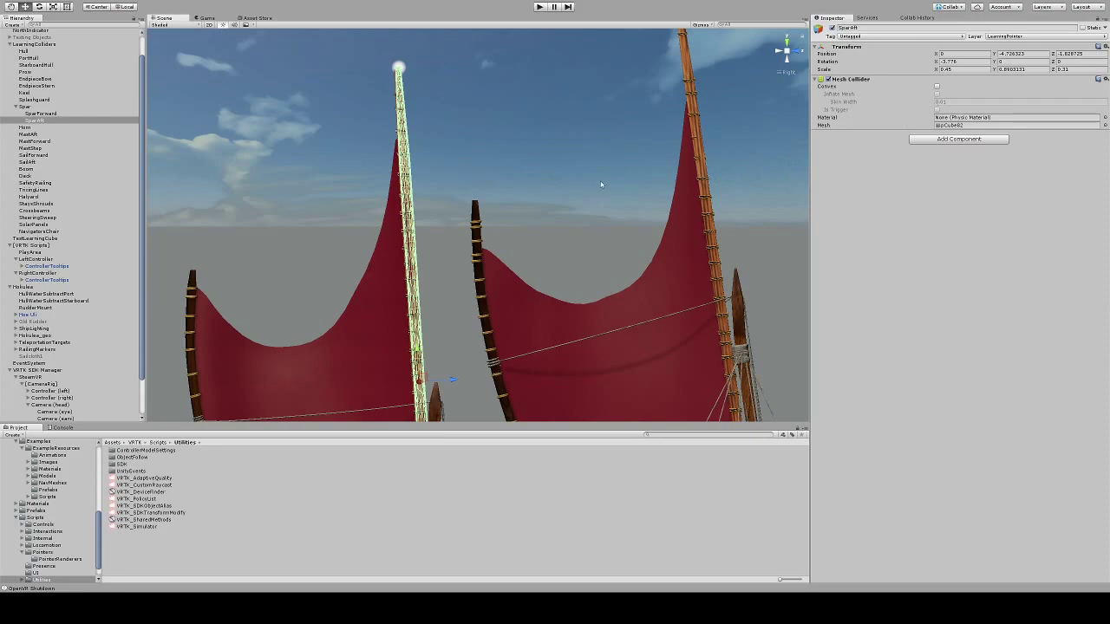
click(797, 51)
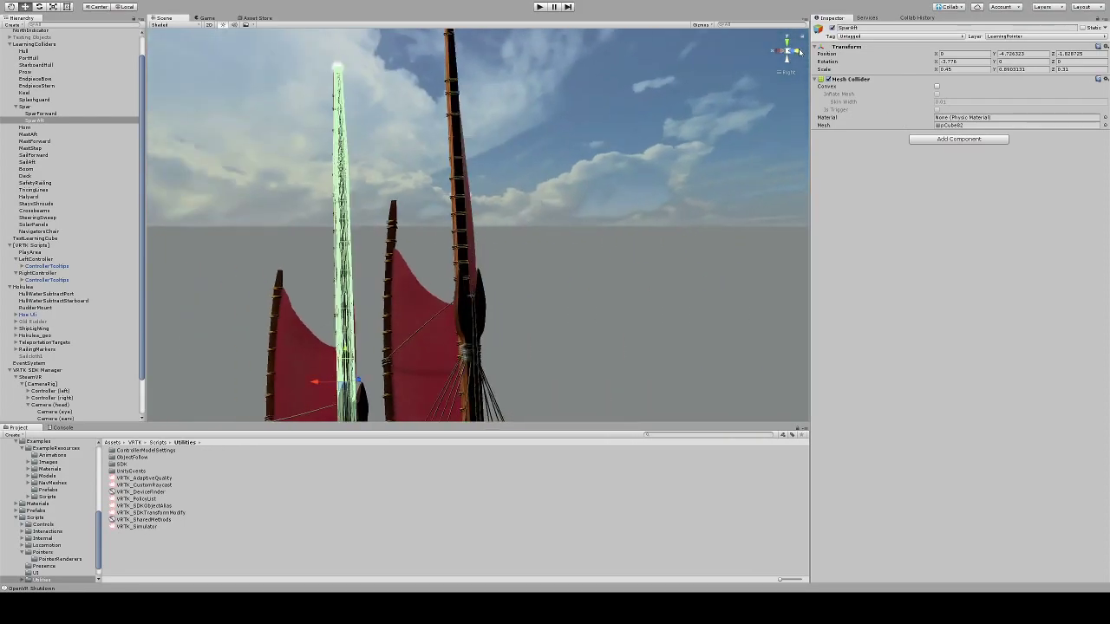
click(799, 51)
click(800, 52)
click(800, 51)
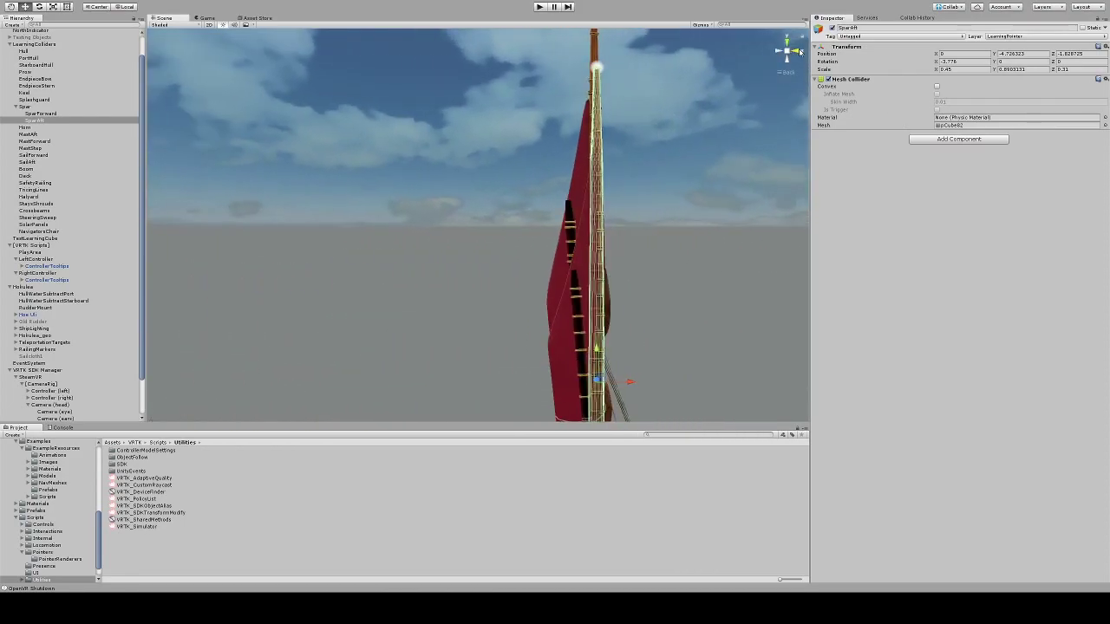
alt+drag(736, 87, 521, 125)
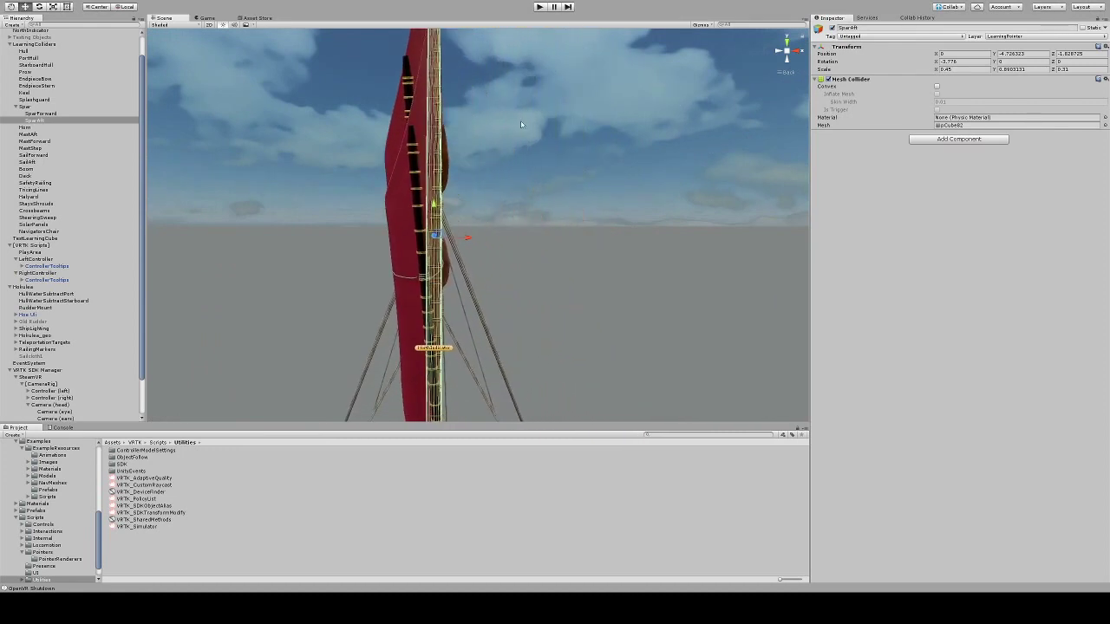
scroll(526, 119, down, 5)
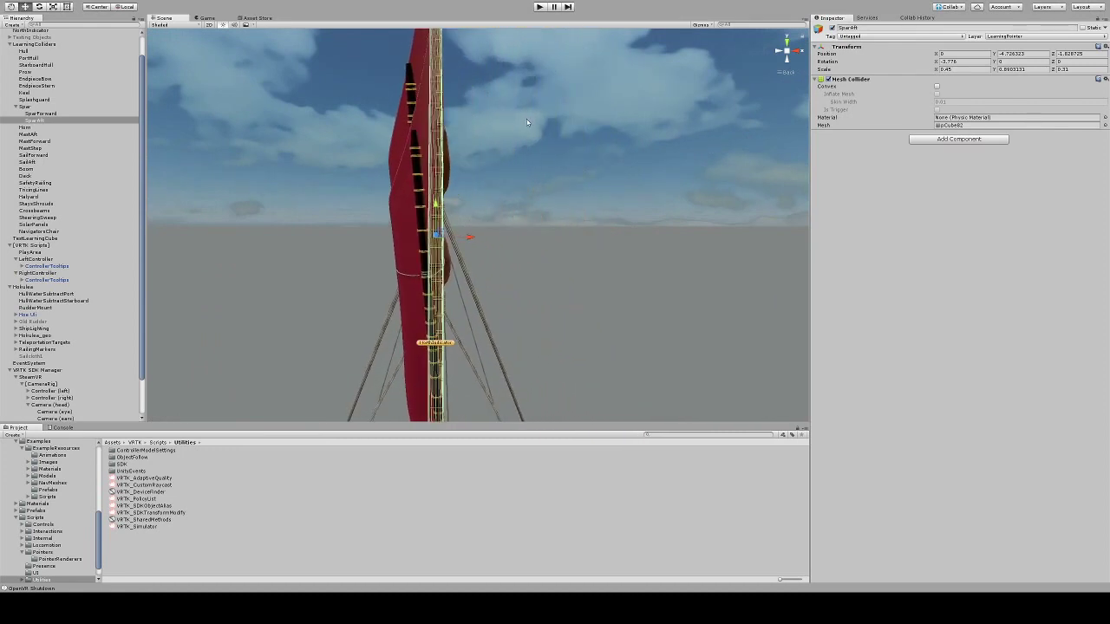
scroll(491, 190, up, 3)
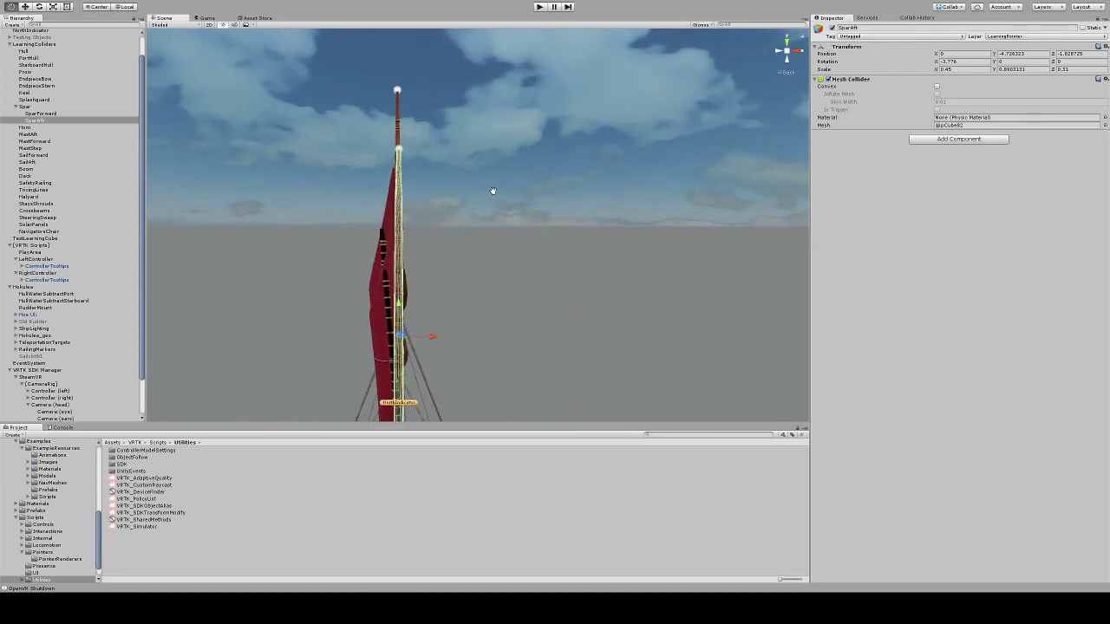
middle_drag(491, 190, 489, 196)
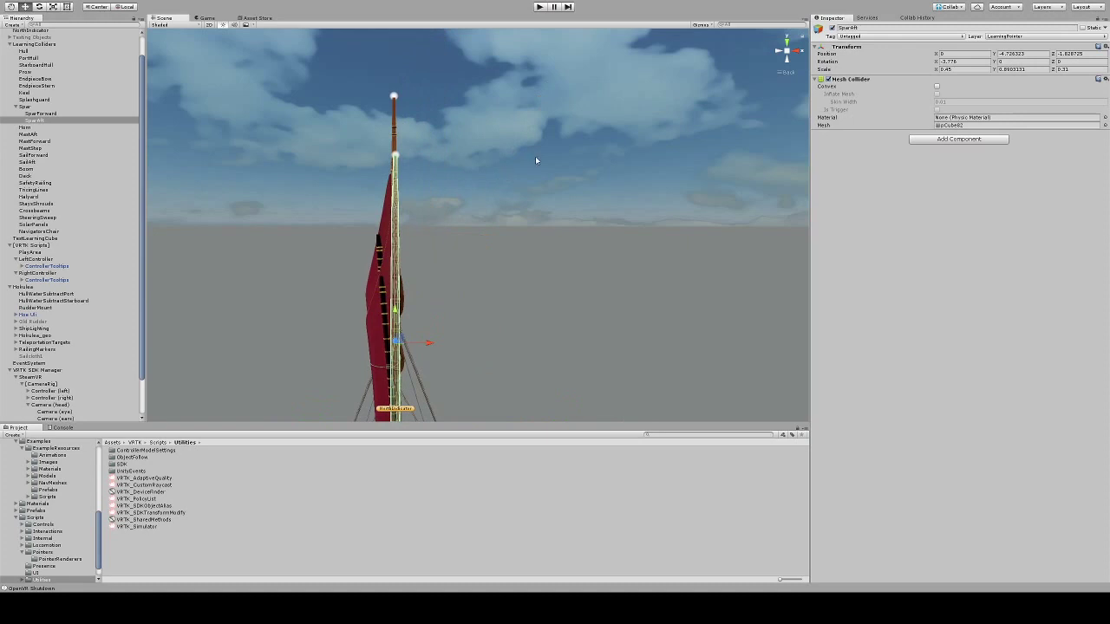
click(798, 51)
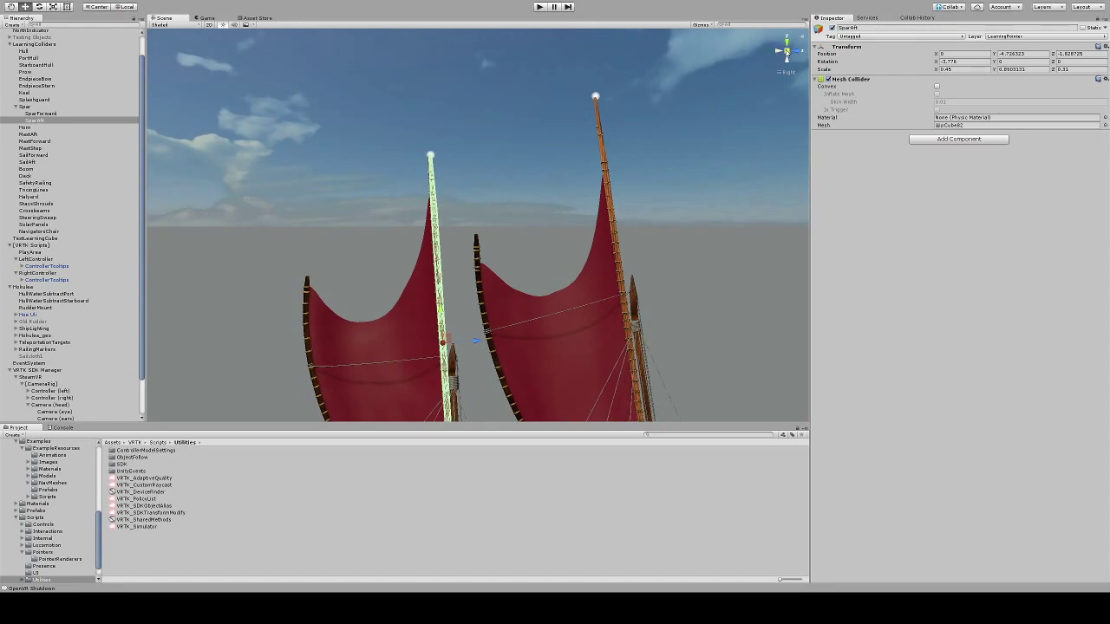
scroll(619, 208, down, 6)
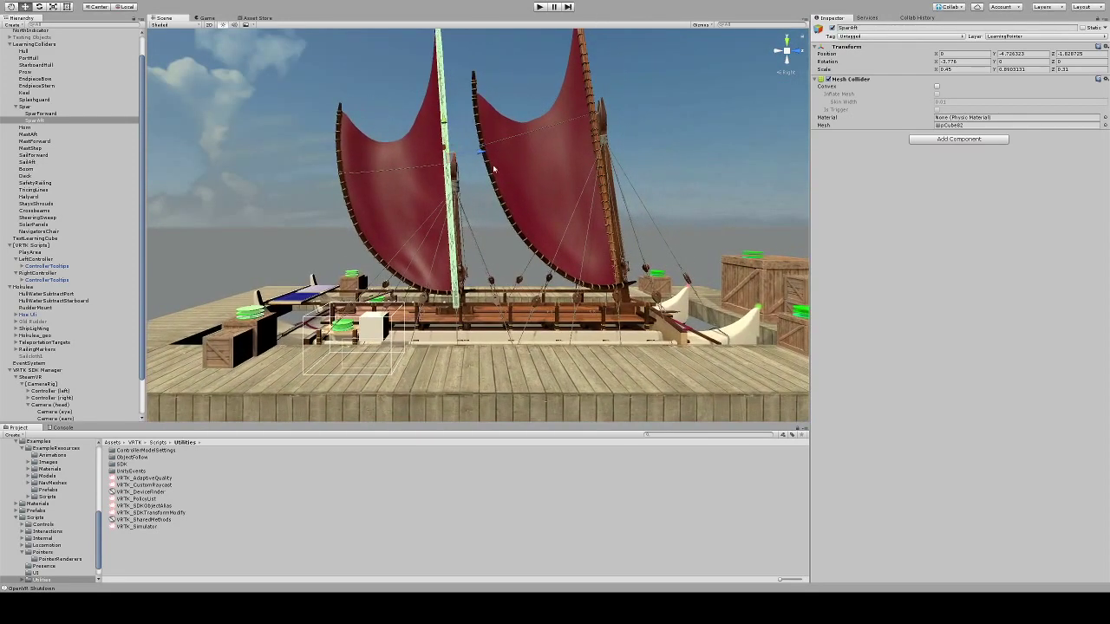
Add a Detect Laser Learning script to SparAft, with Is Usable and Pointer Activates Use Action enabled.
scroll(797, 158, up, 3)
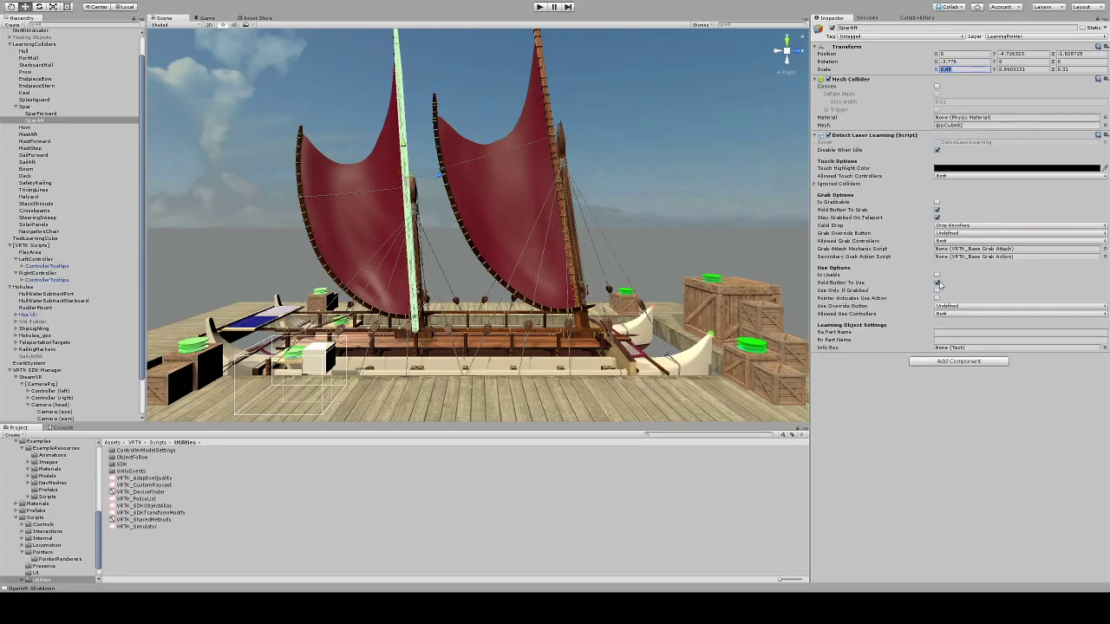
click(937, 282)
click(937, 276)
click(938, 299)
Copy SparForward's Hawaiian part name into SparAft's script and set SparAft's English part name to "Spar".
click(957, 333)
click(44, 113)
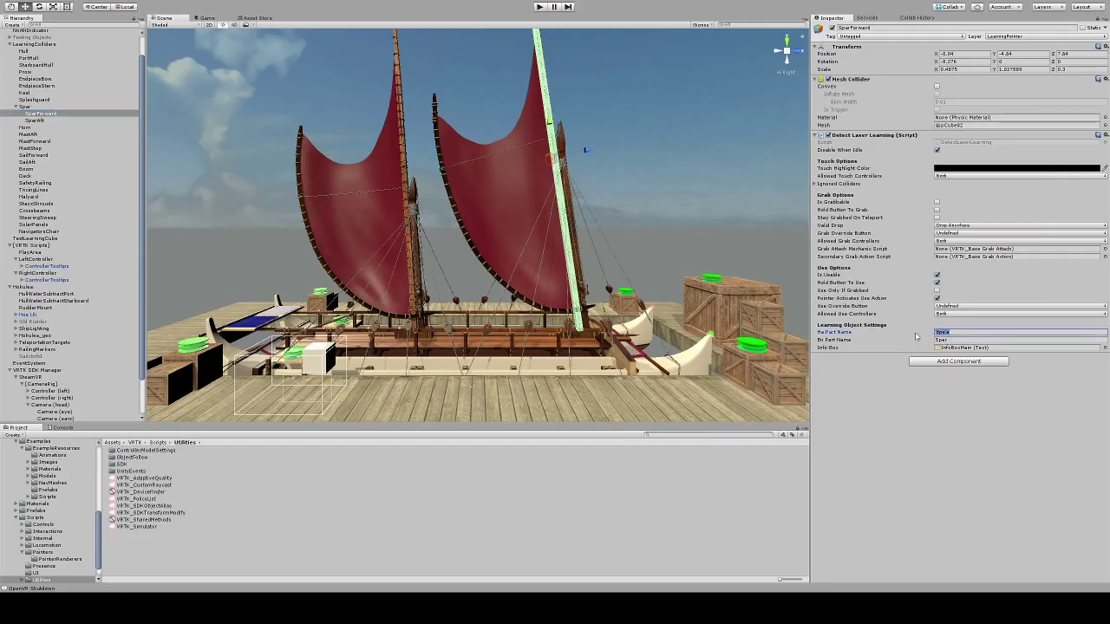
click(950, 334)
click(401, 179)
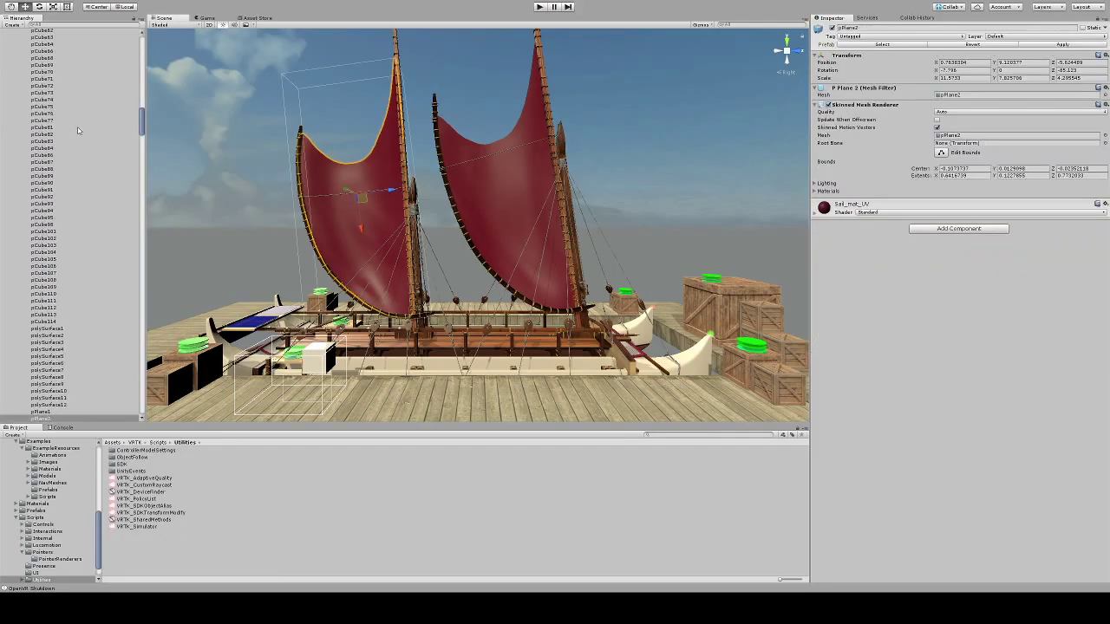
drag(141, 115, 141, 36)
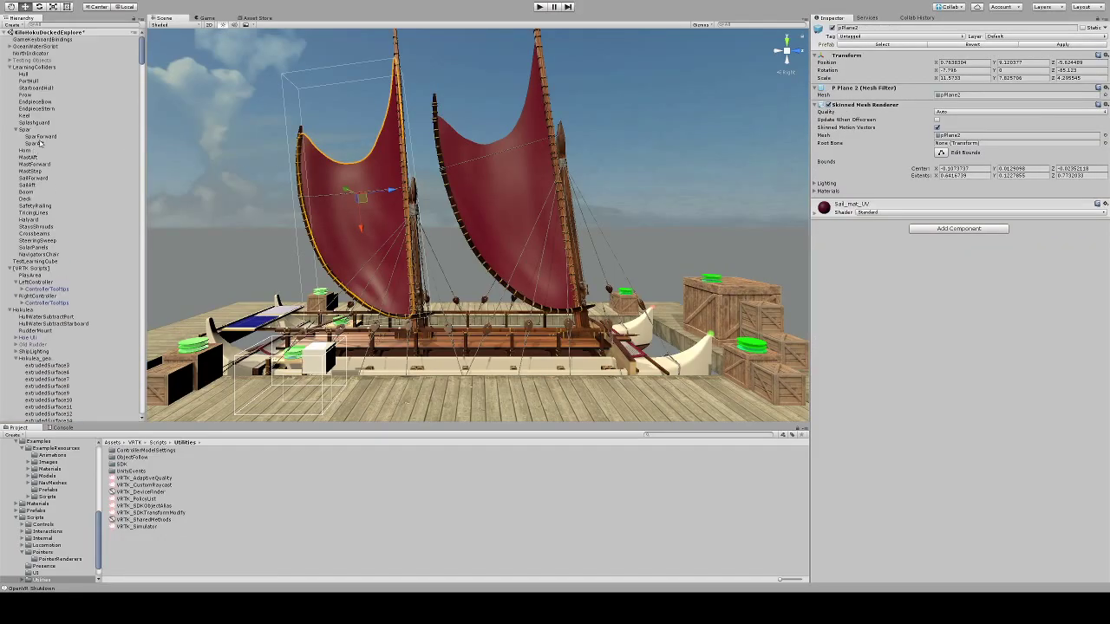
click(36, 143)
click(954, 332)
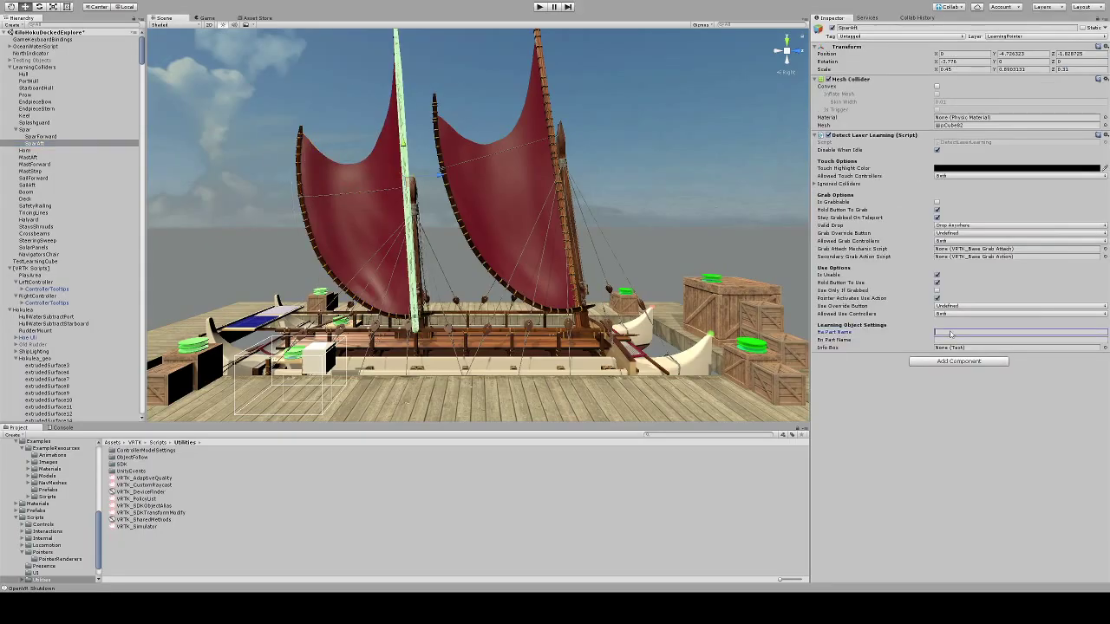
text(Spar)
click(949, 339)
text(Sp)
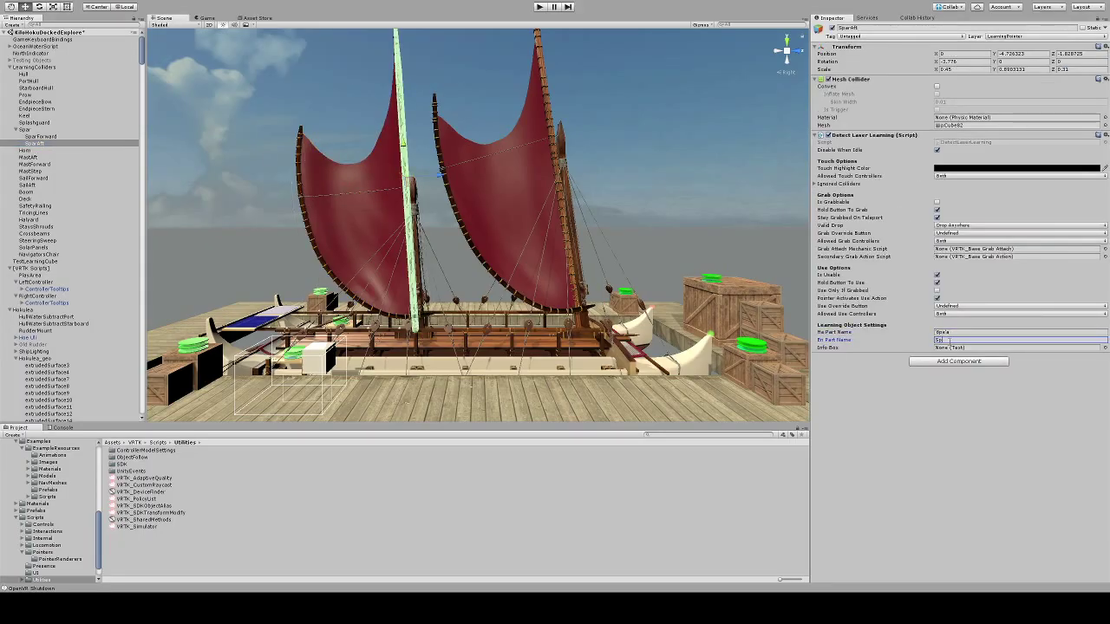
Assign InfoBoxMain as SparAft's Info Box, and disable Hold Button To Grab and Stay Grabbed On Teleport.
click(10, 303)
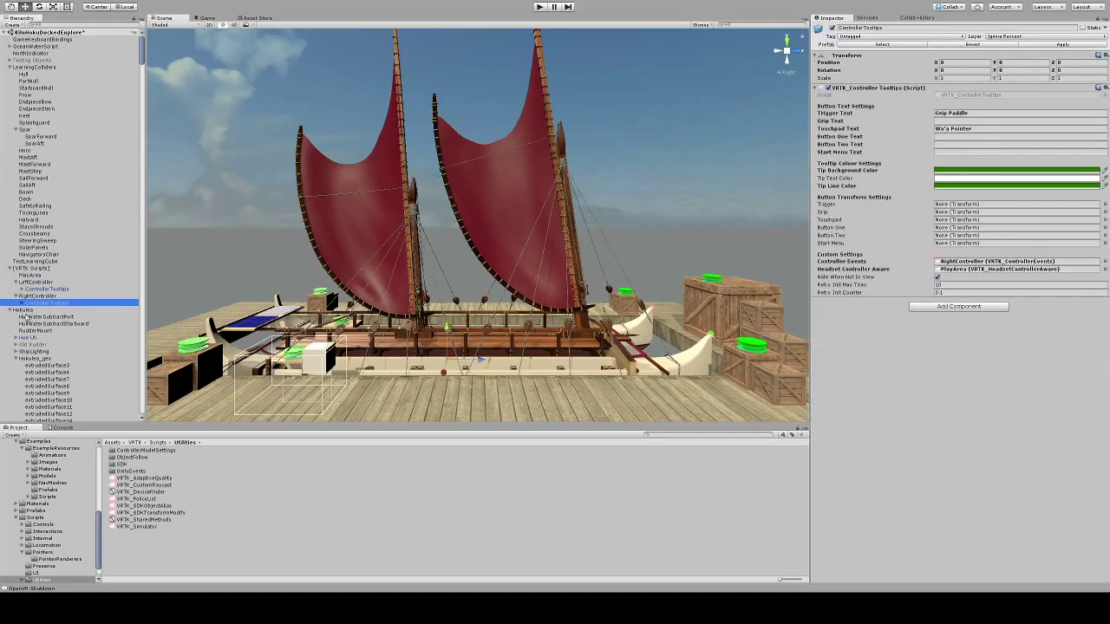
click(9, 309)
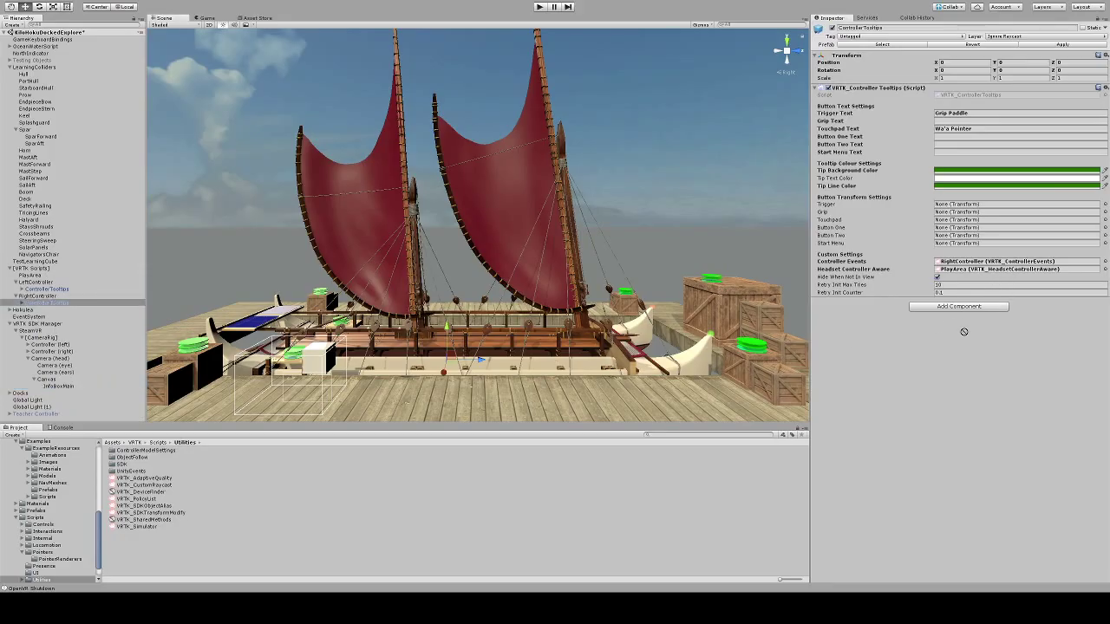
click(35, 144)
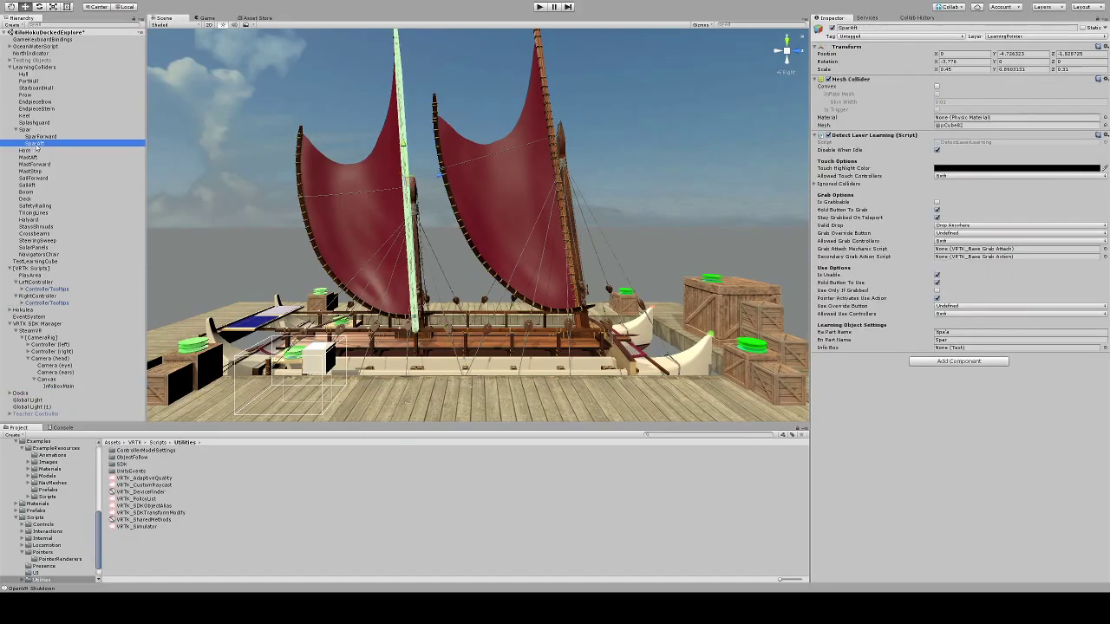
drag(56, 387, 958, 347)
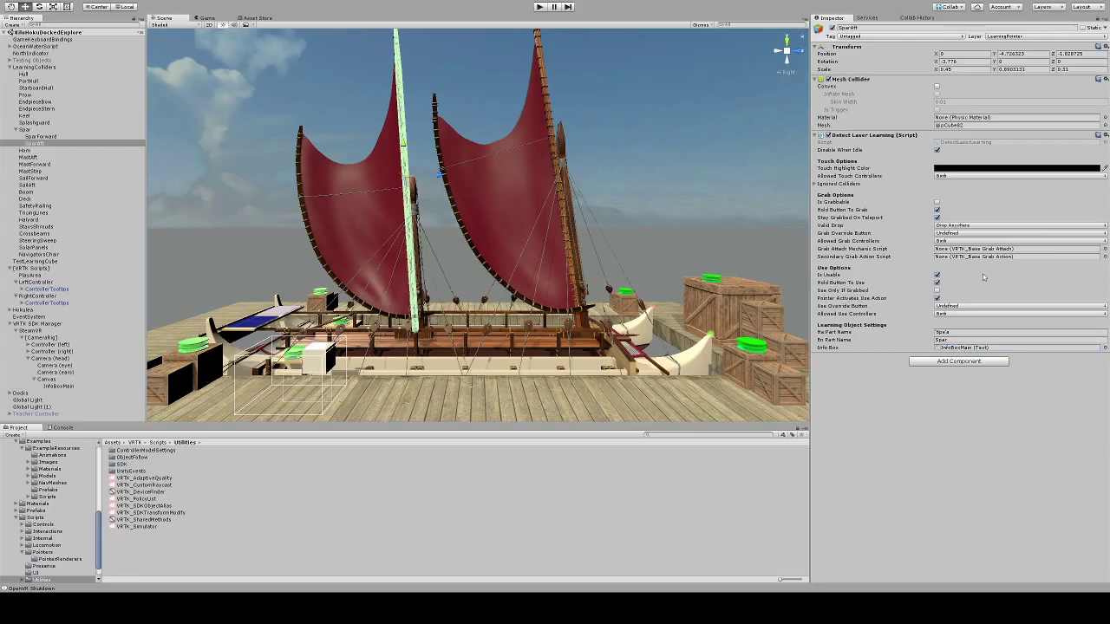
click(936, 210)
click(937, 217)
Run the scene to test the laser pointer on the spar colliders, and stop play mode.
click(539, 7)
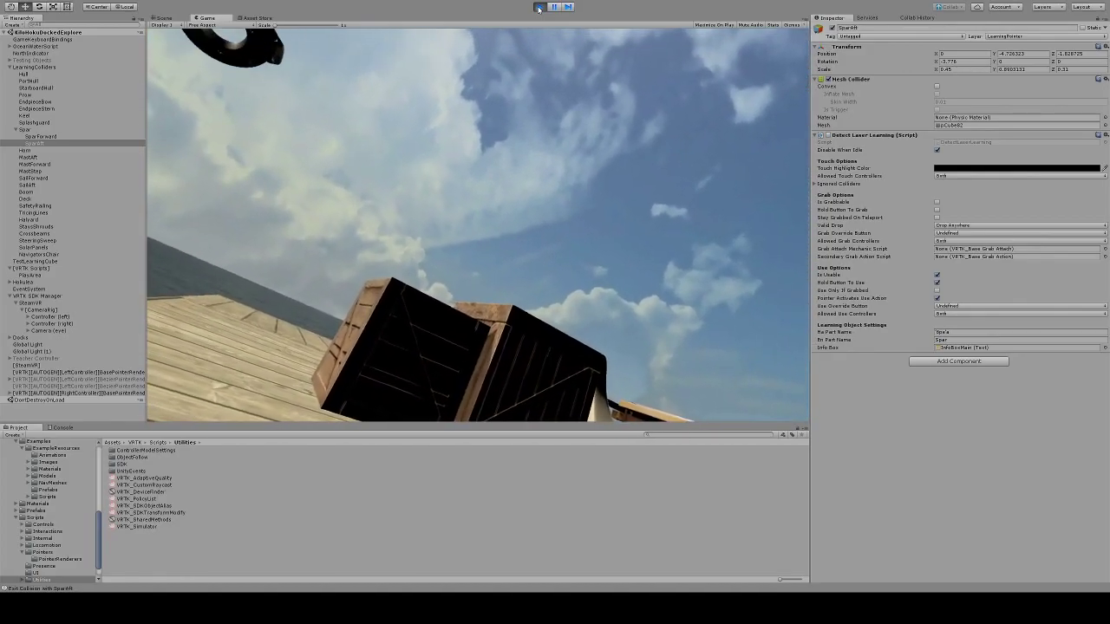
click(538, 6)
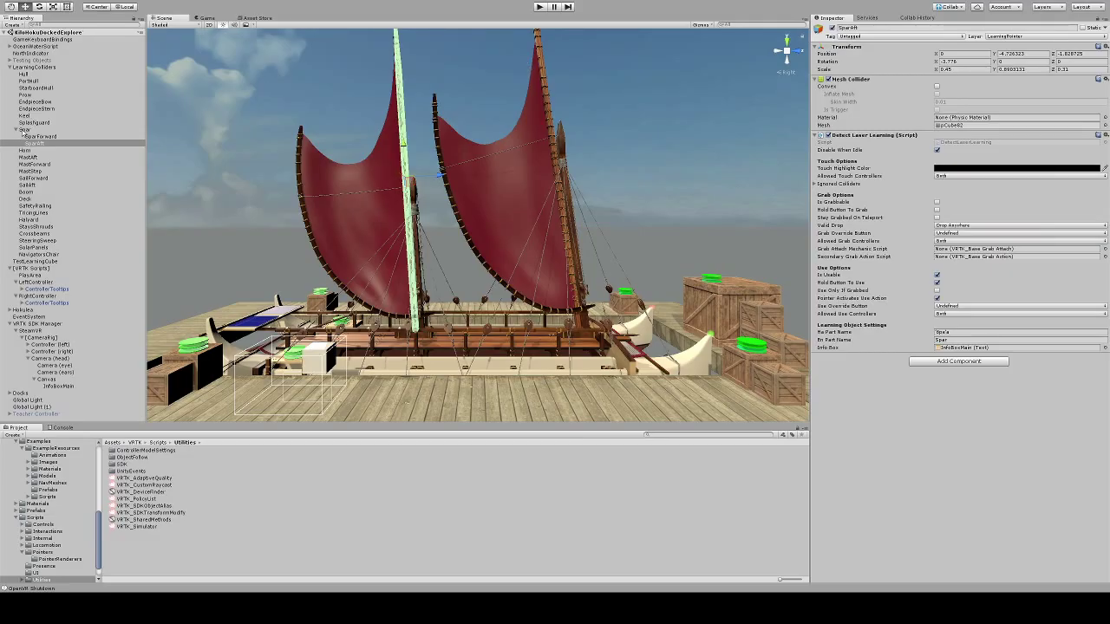
Compare the collider and laser script settings of SparForward and SparAft, and check their parent Spar object.
click(34, 137)
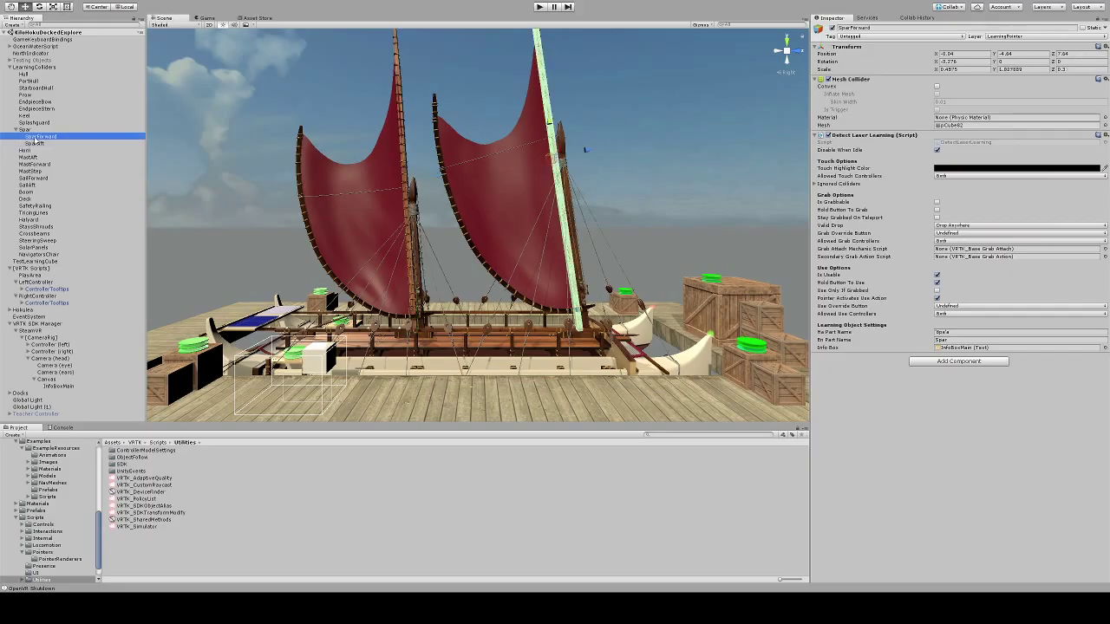
click(45, 145)
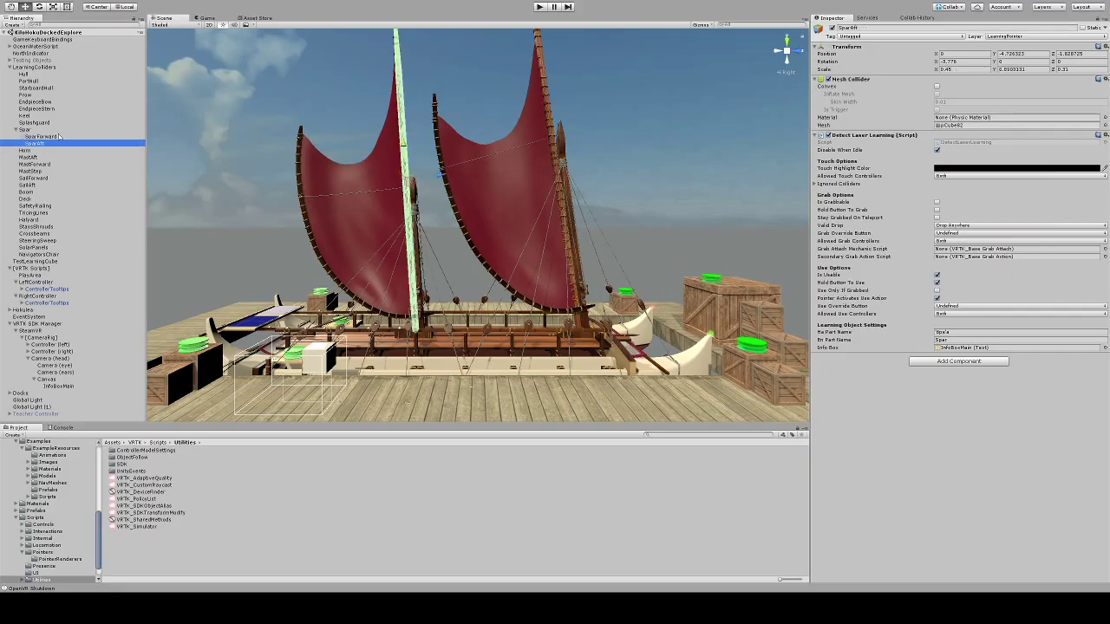
click(59, 136)
click(54, 144)
click(54, 137)
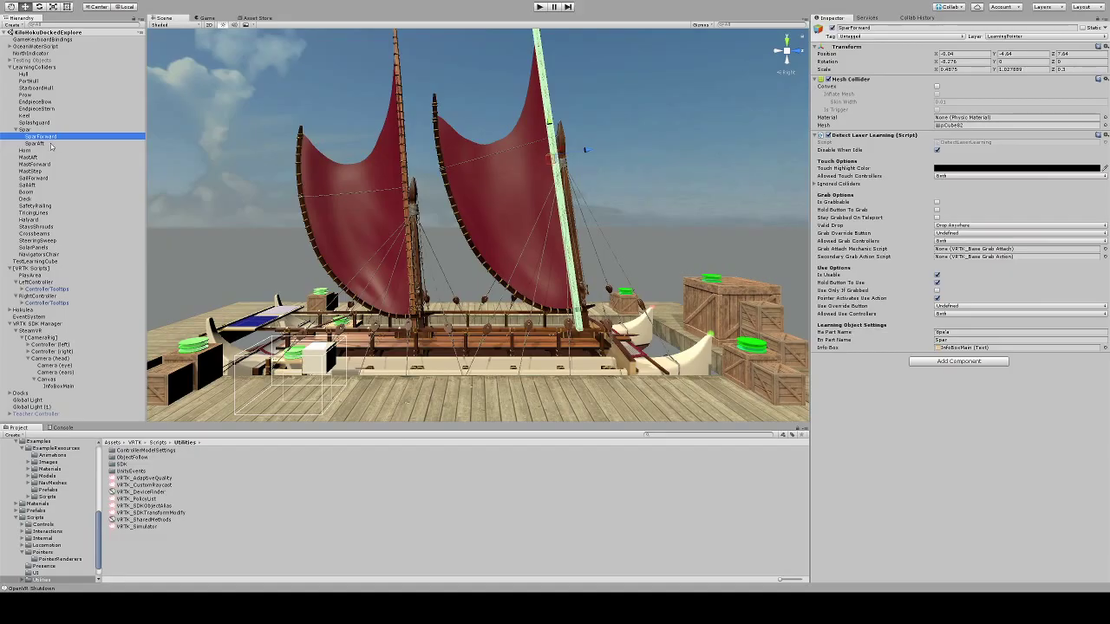
click(54, 144)
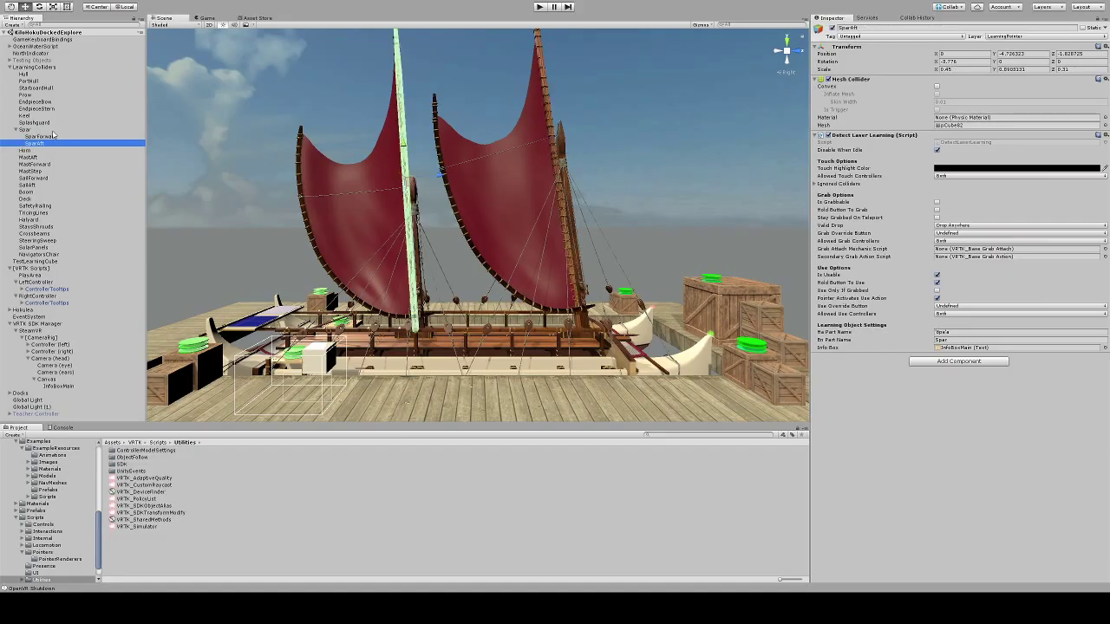
click(53, 136)
click(54, 143)
click(43, 129)
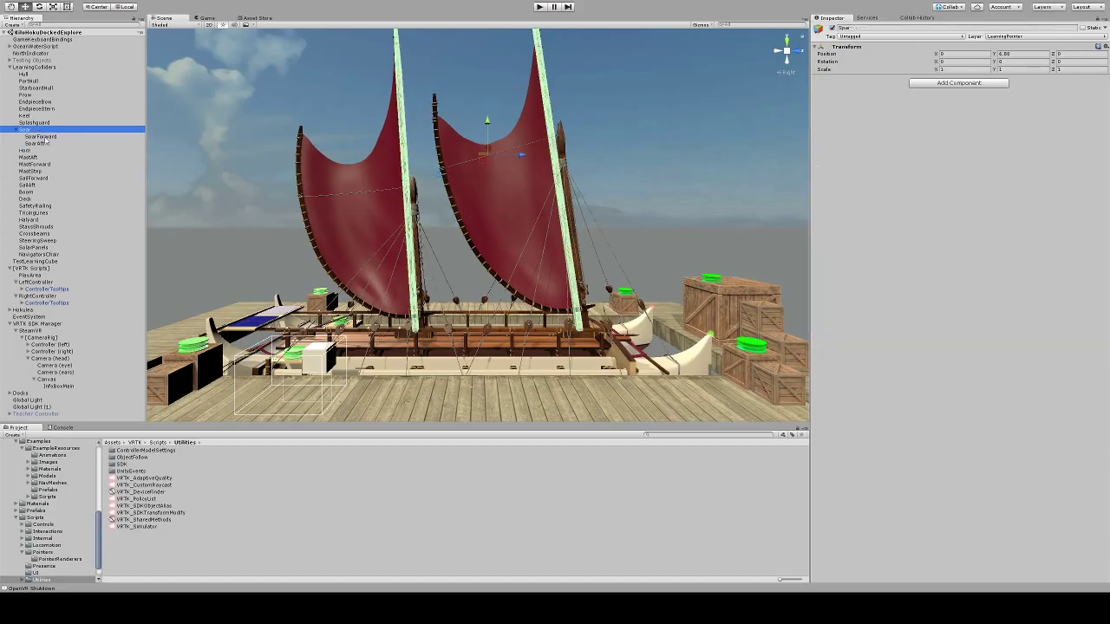
click(41, 137)
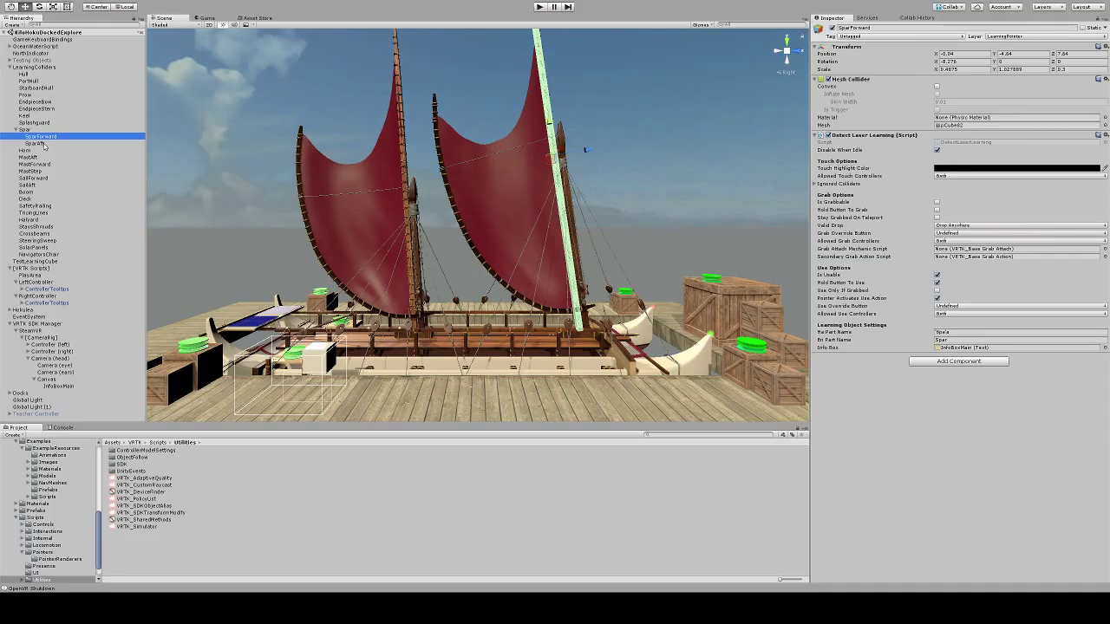
click(43, 144)
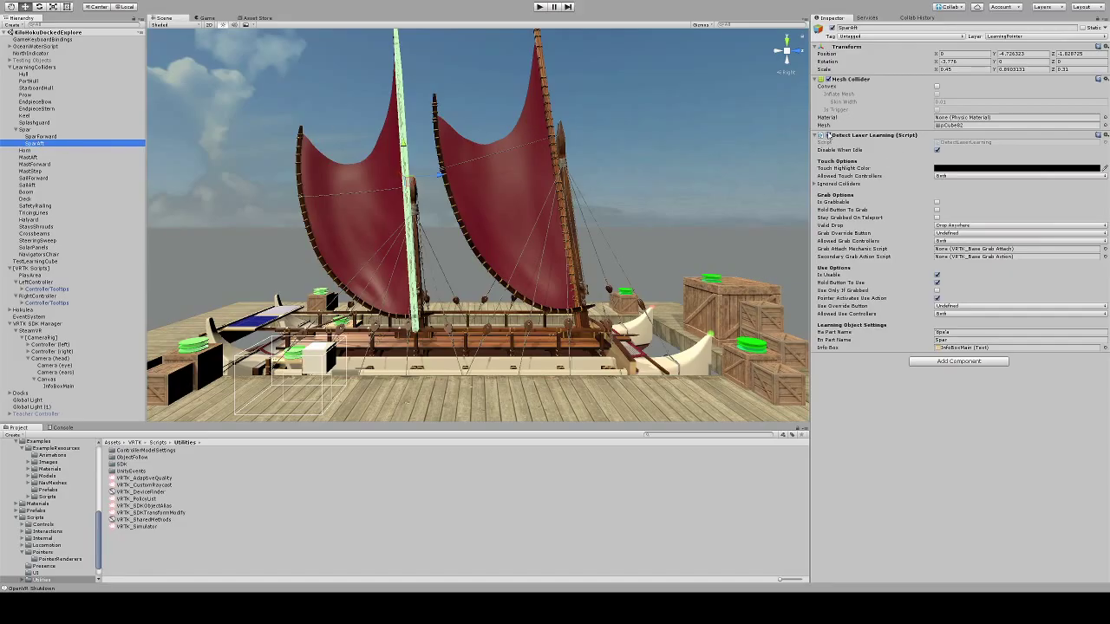
Copy the Hawaiian part name from SparAft's settings and remove its Detect Laser Learning script.
click(936, 333)
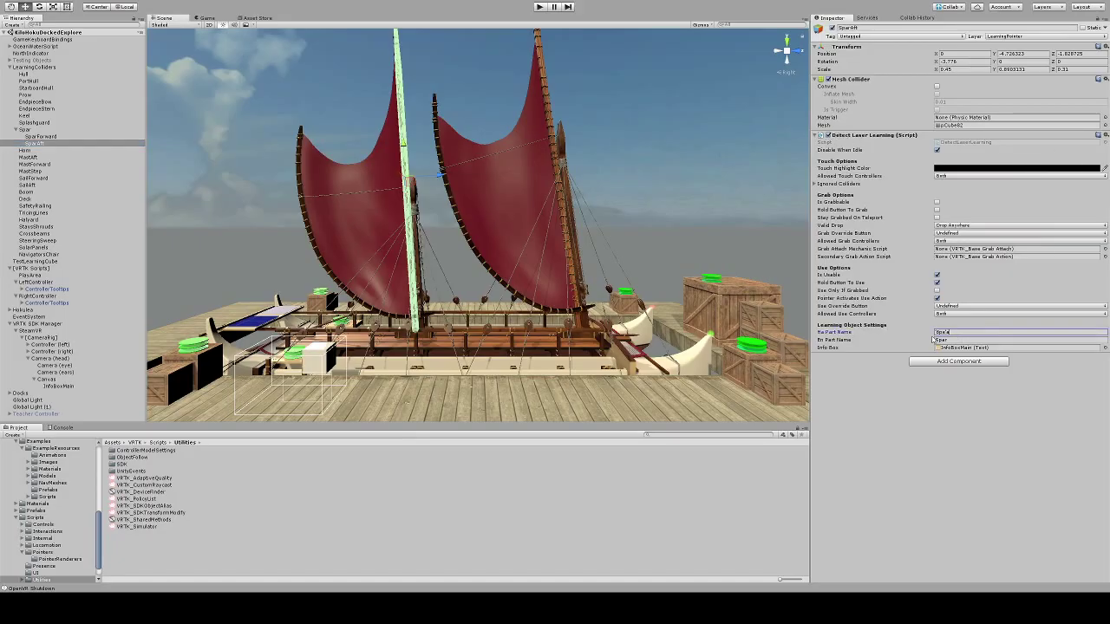
key(ctrl+a)
key(ctrl+c)
click(1099, 136)
click(1092, 163)
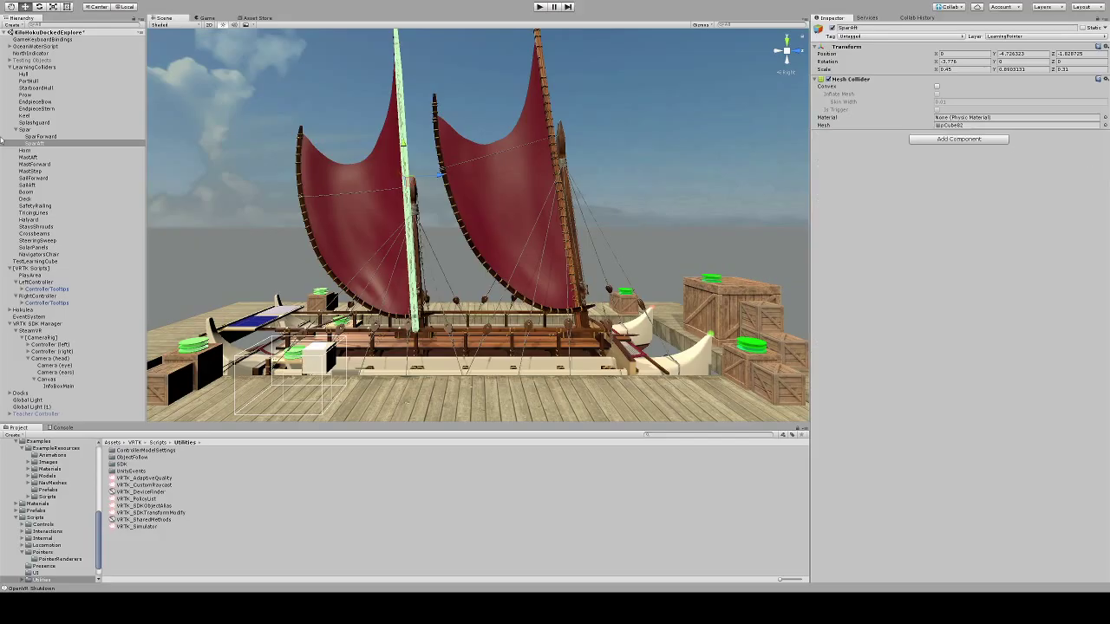
Remove the Detect Laser Learning script from SparForward and select the parent Spar object.
click(44, 136)
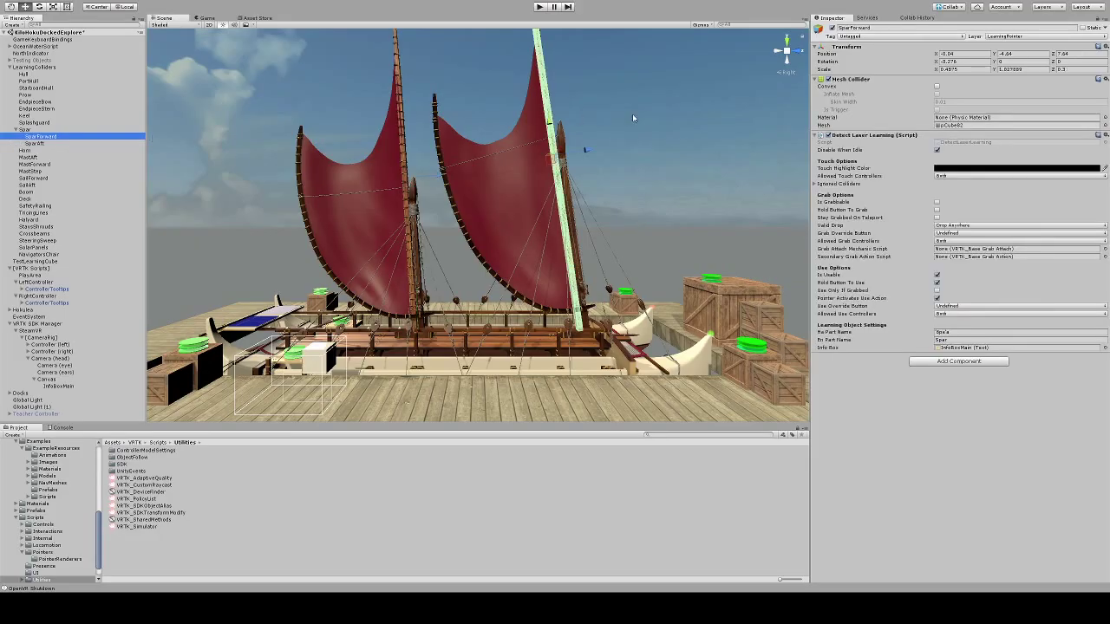
click(1102, 136)
click(1103, 157)
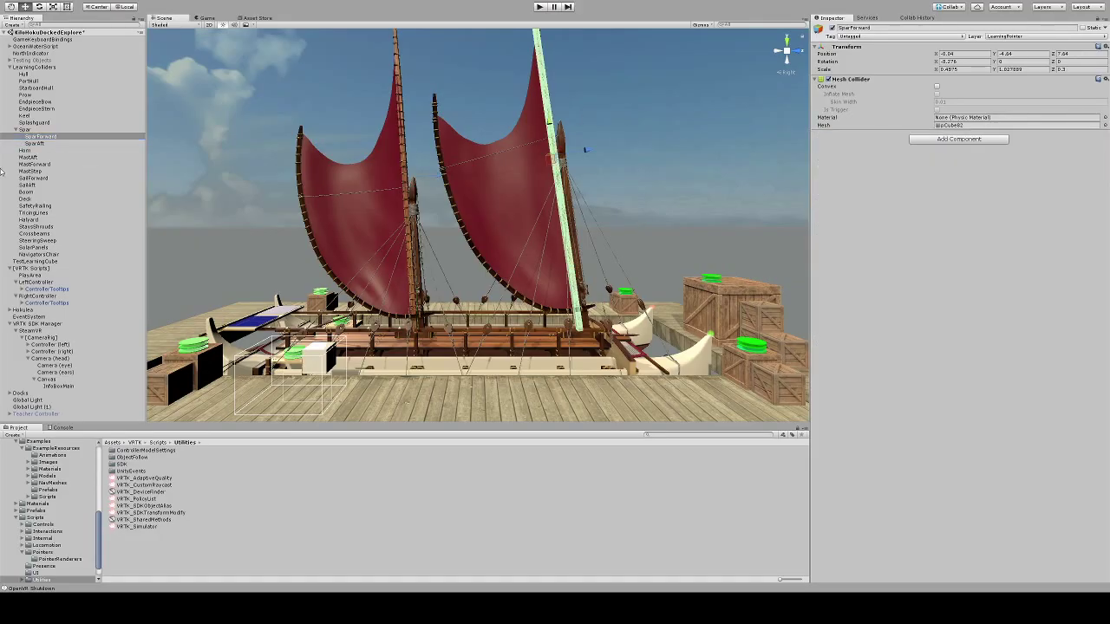
click(40, 130)
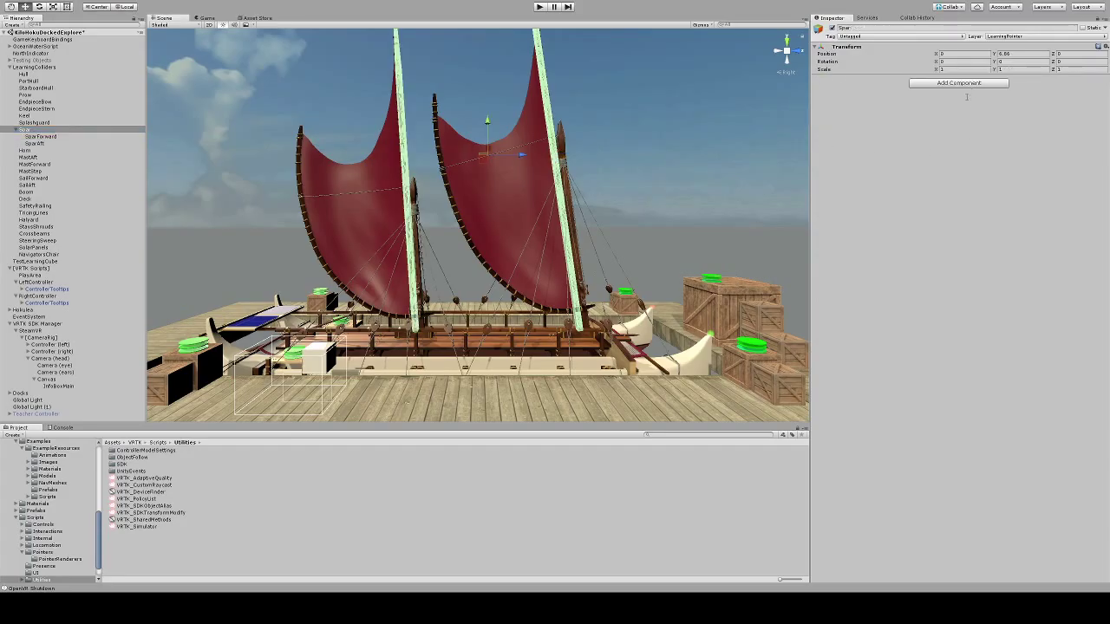
Add the Detect Laser Learning script to the parent Spar object with the copied Hawaiian part name and English part name Spar.
click(947, 275)
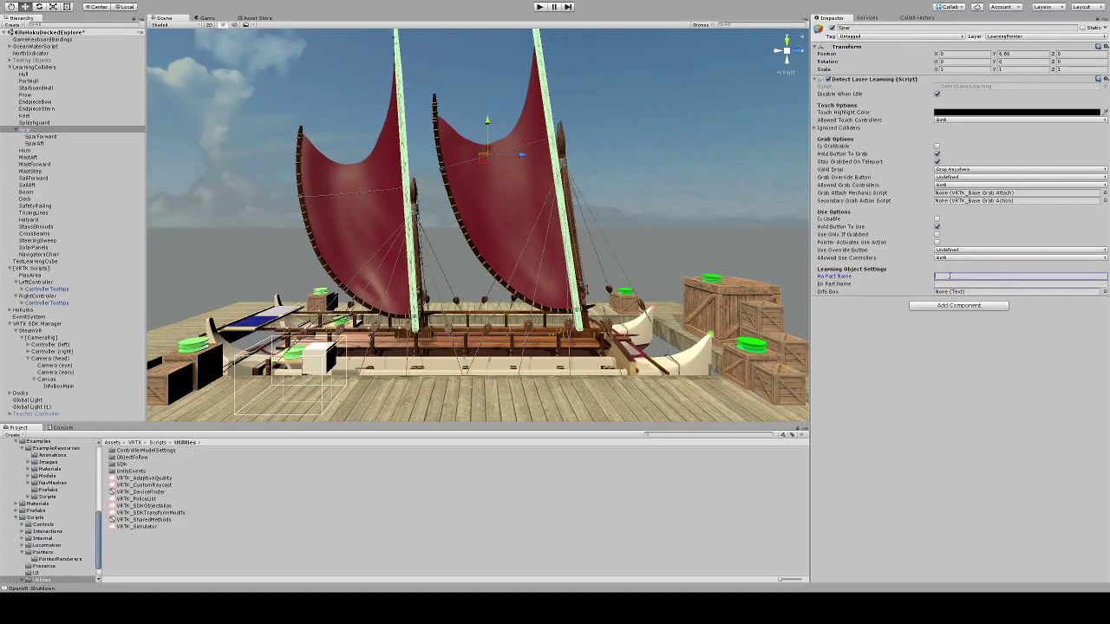
key(ctrl+v)
click(945, 283)
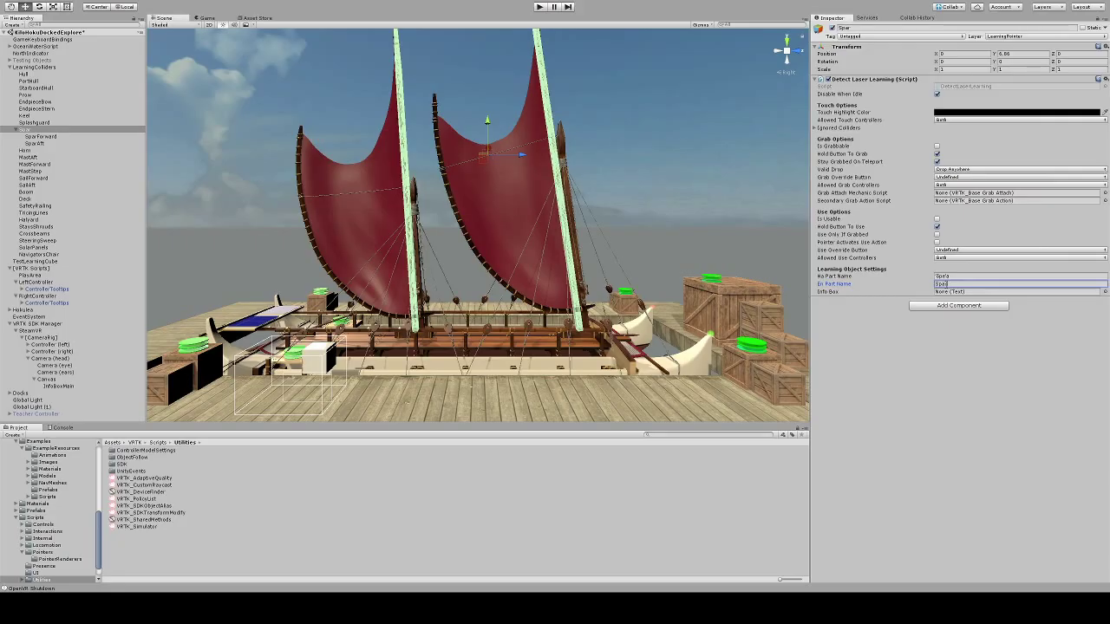
Disable Spar's Hold Button To Grab and Stay Grabbed On Teleport, enable Is Usable and Pointer Activates Use Action, and assign InfoBoxMain as Info Box.
click(937, 154)
click(936, 161)
click(937, 218)
click(936, 242)
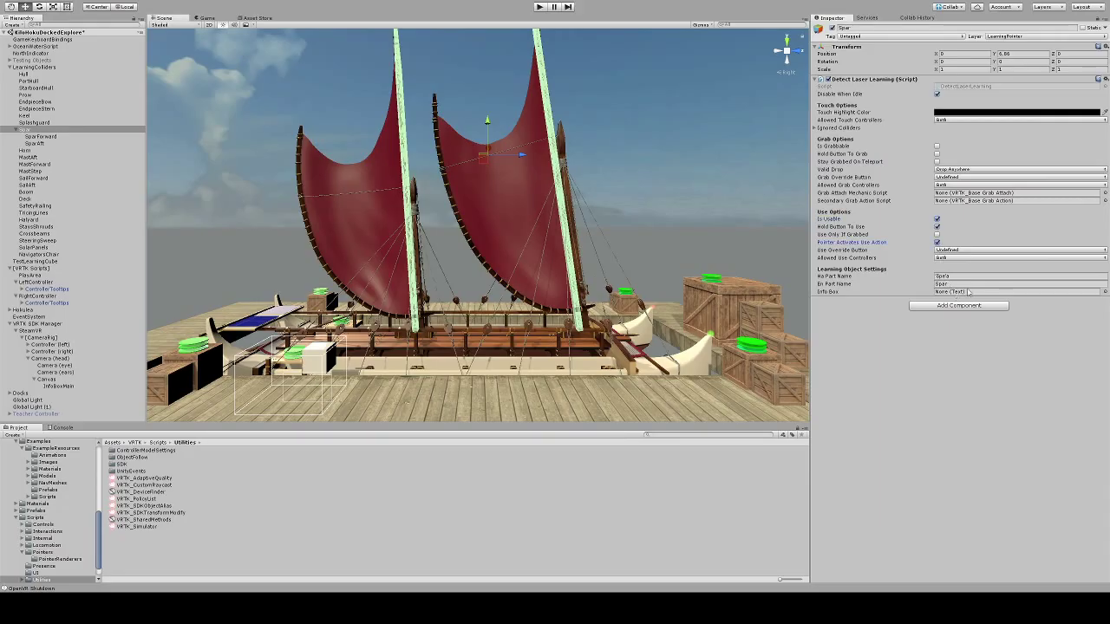
drag(88, 385, 969, 296)
Run the scene to test the parent Spar's laser script, stop play mode, and review the settings of SparAft and Spar.
click(539, 7)
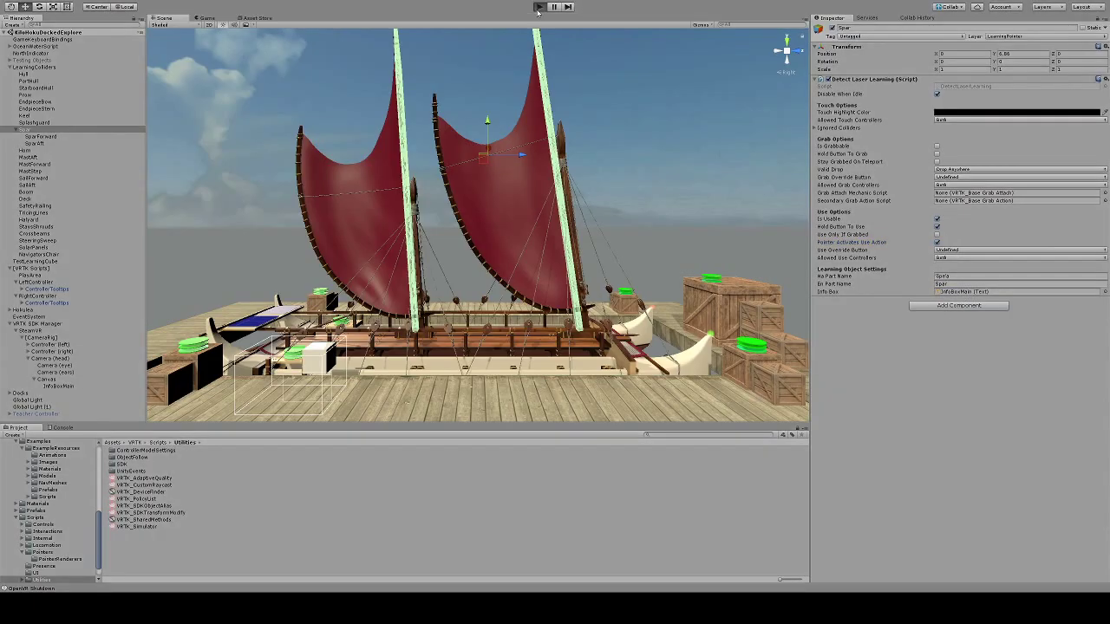
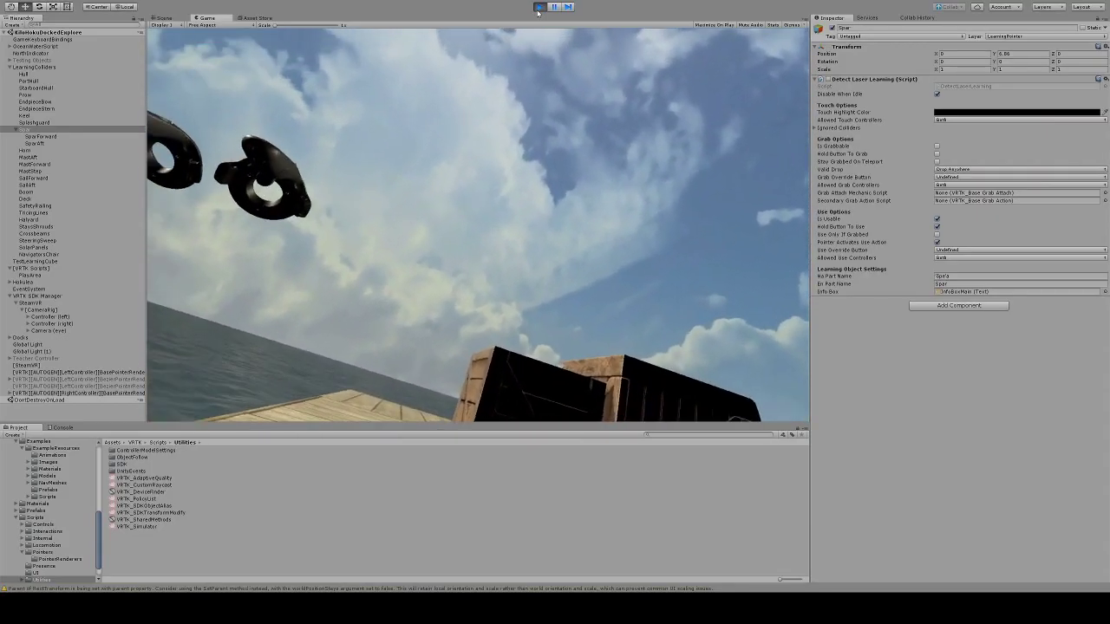
click(538, 7)
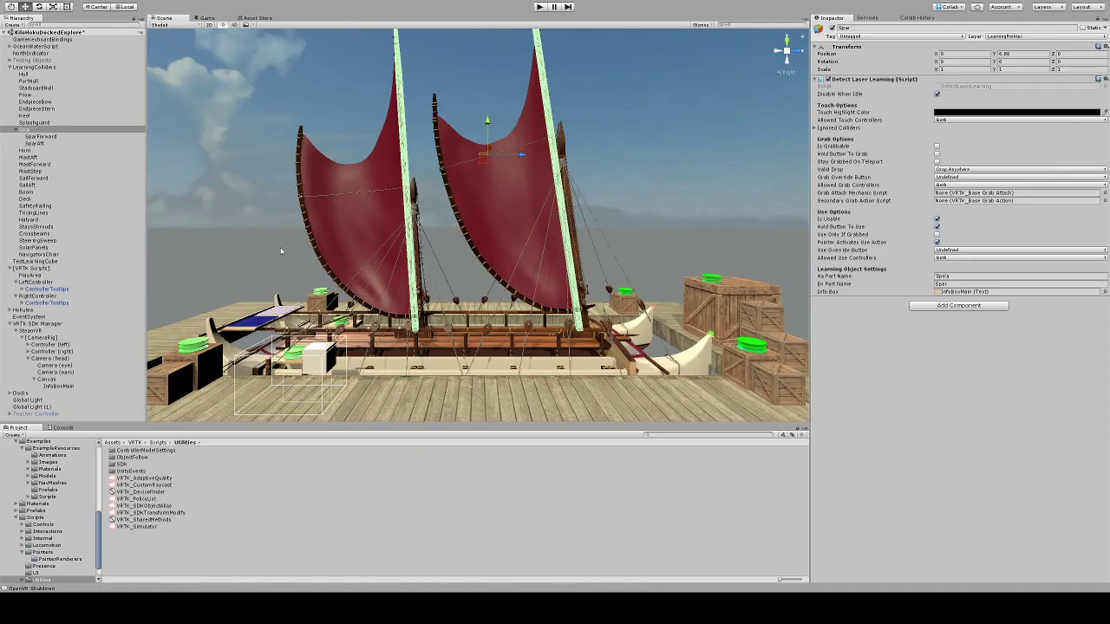
click(50, 137)
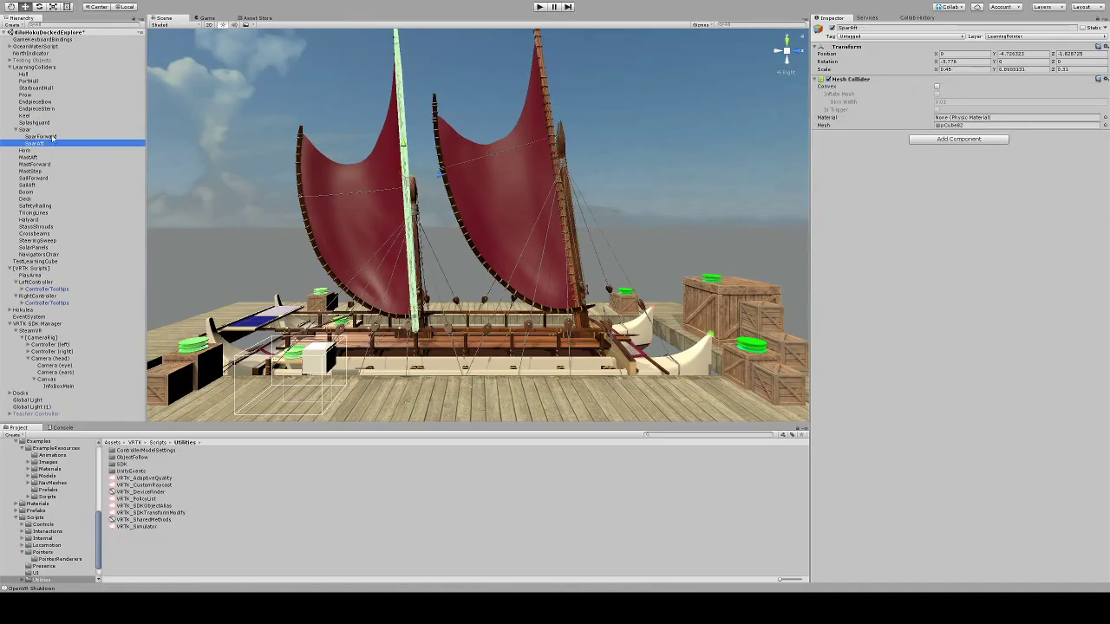
click(51, 130)
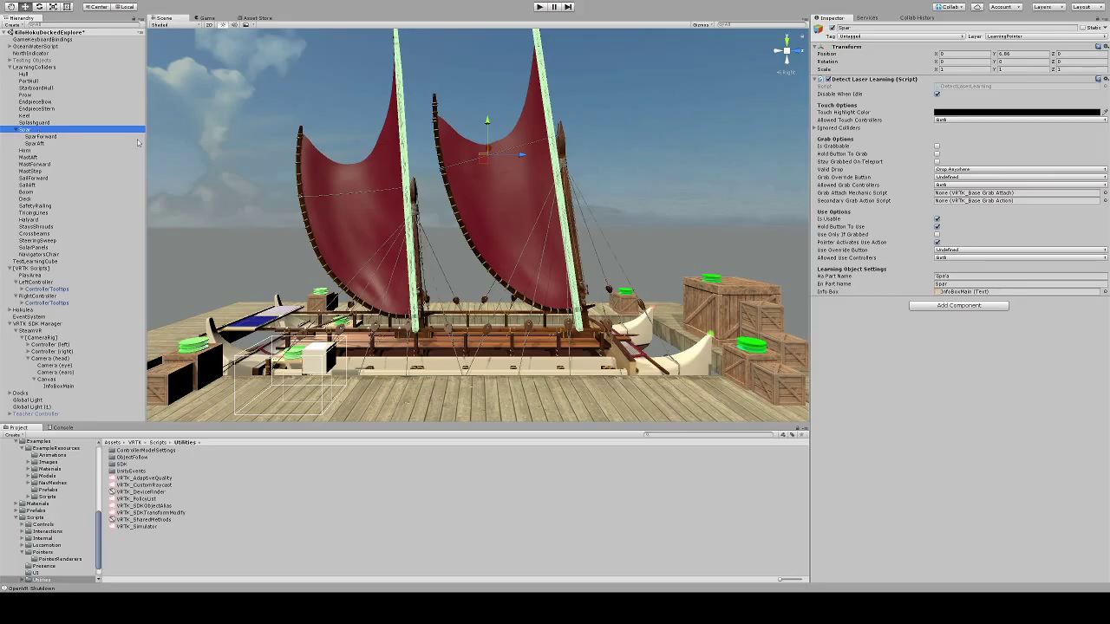
scroll(496, 170, down, 8)
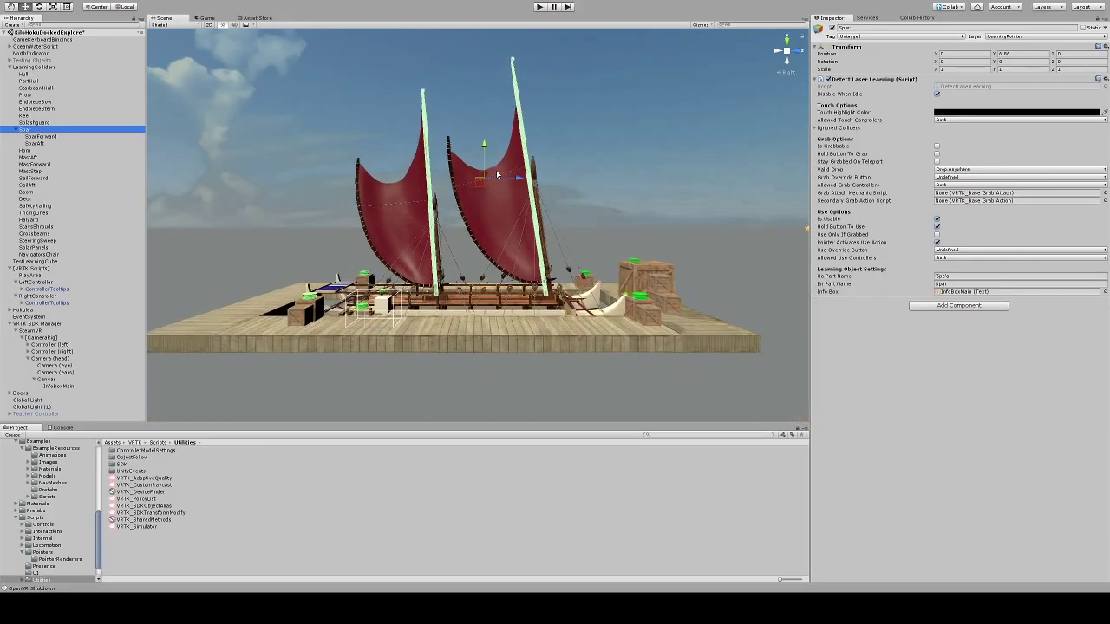
scroll(496, 170, up, 3)
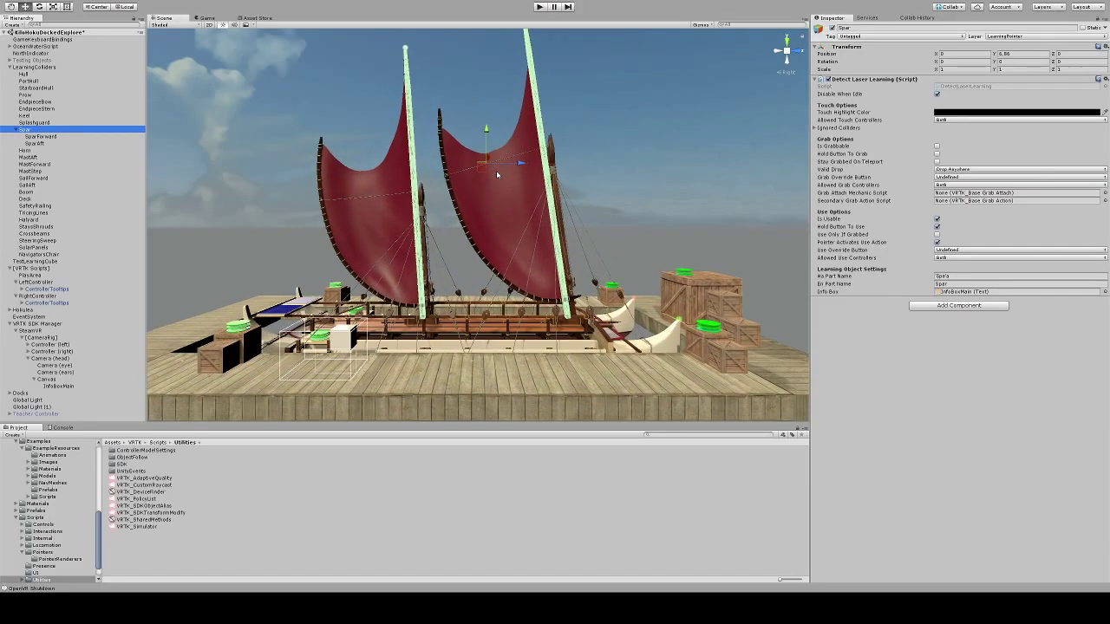
alt+drag(495, 170, 486, 241)
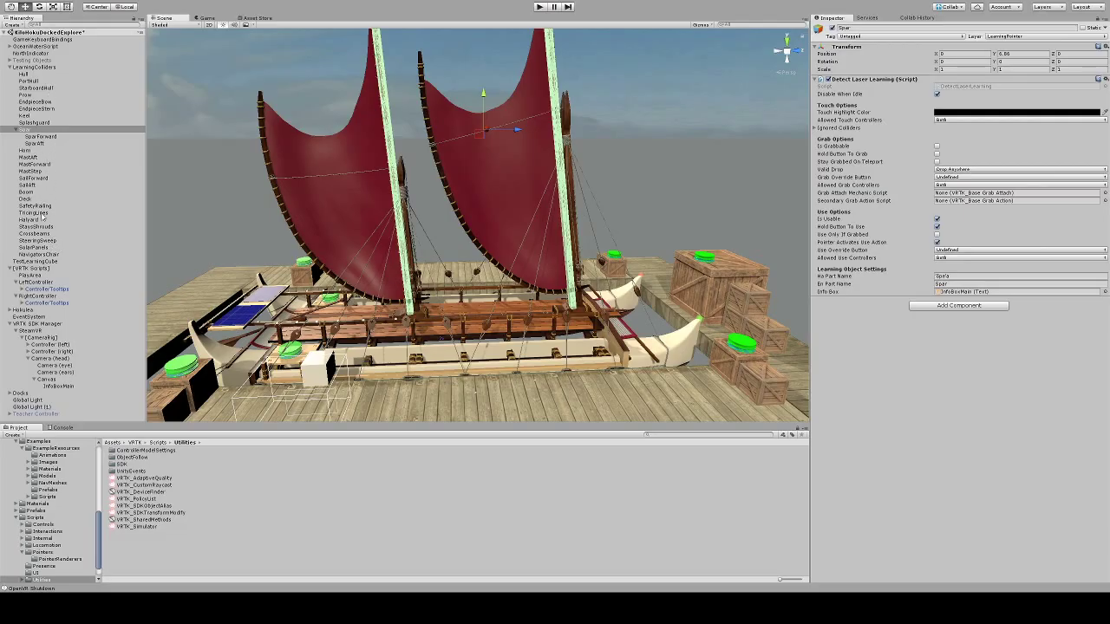
Compare Splashguard's collider and laser script settings with those of SparForward and the parent Spar.
click(45, 123)
click(42, 137)
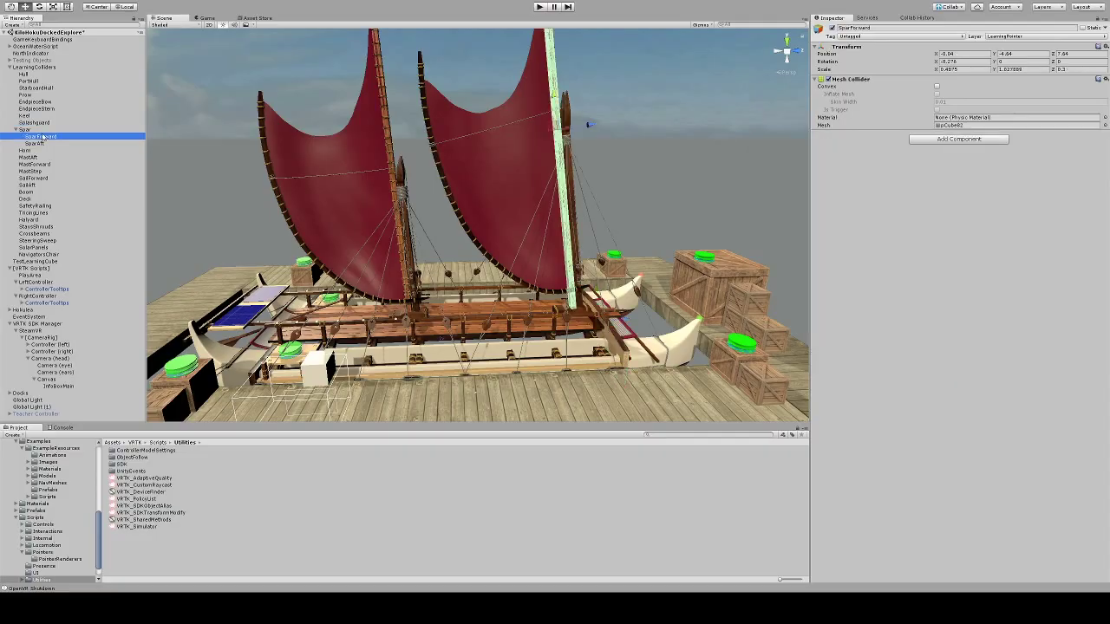
key(Up)
key(Up)
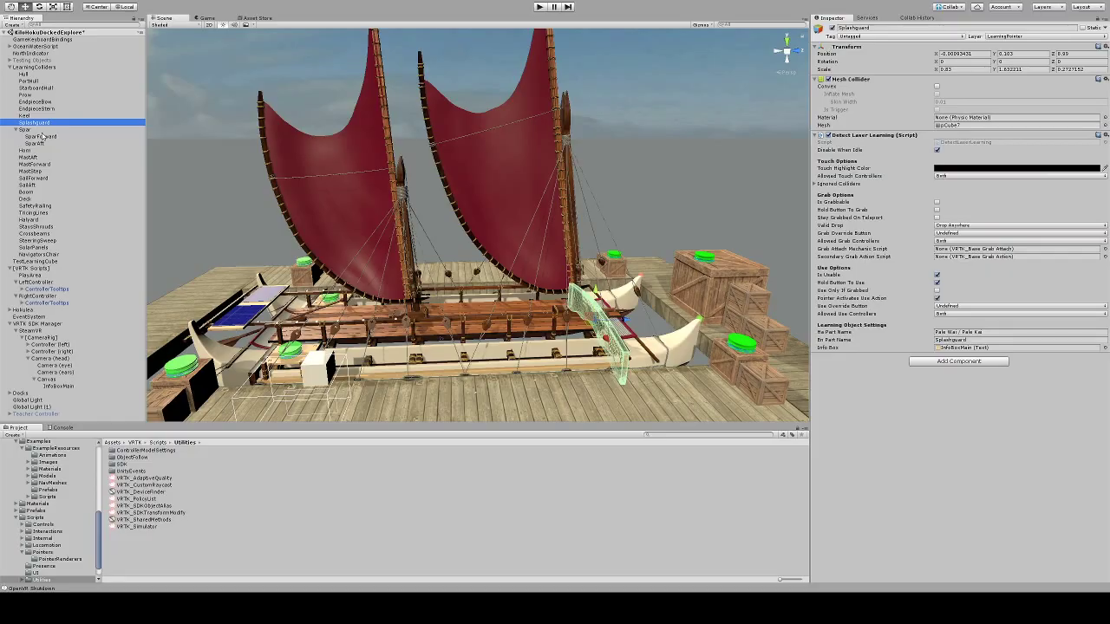
click(50, 130)
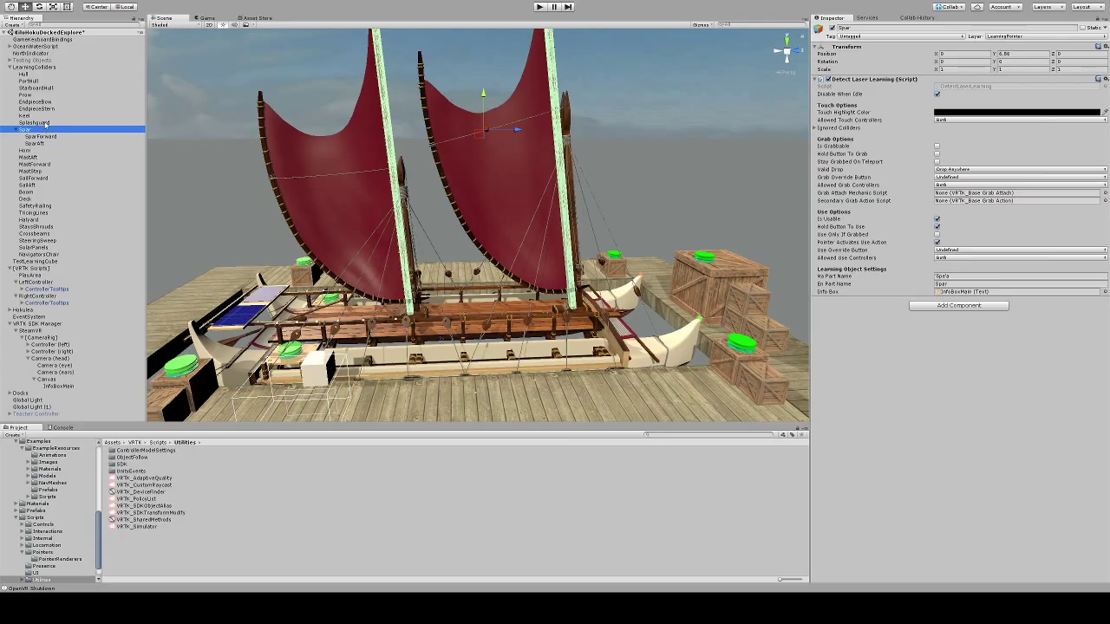
click(48, 124)
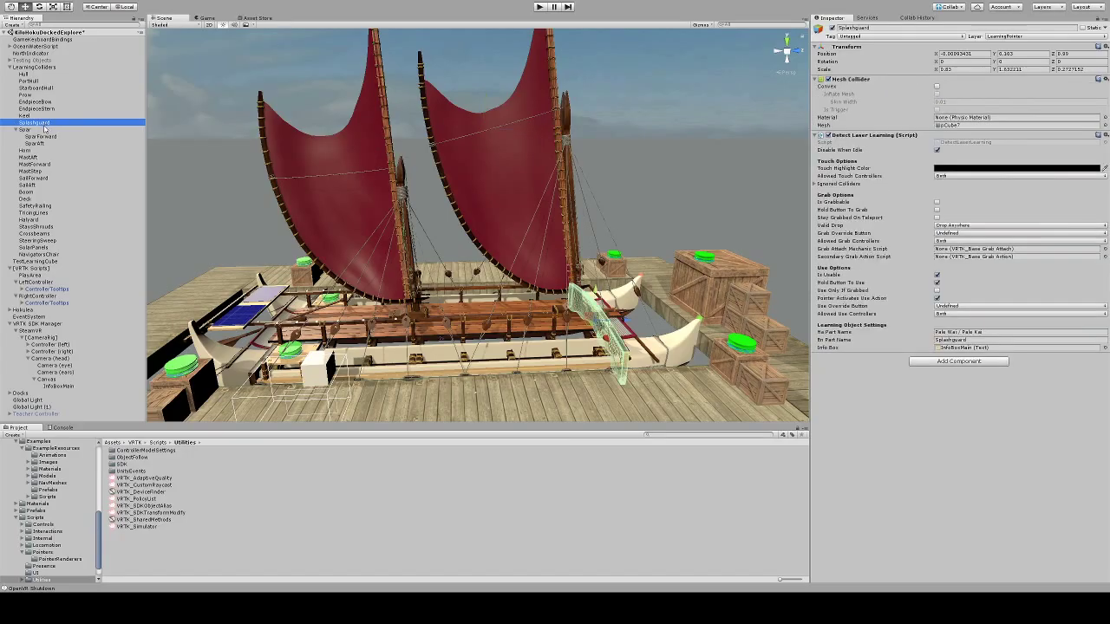
click(41, 130)
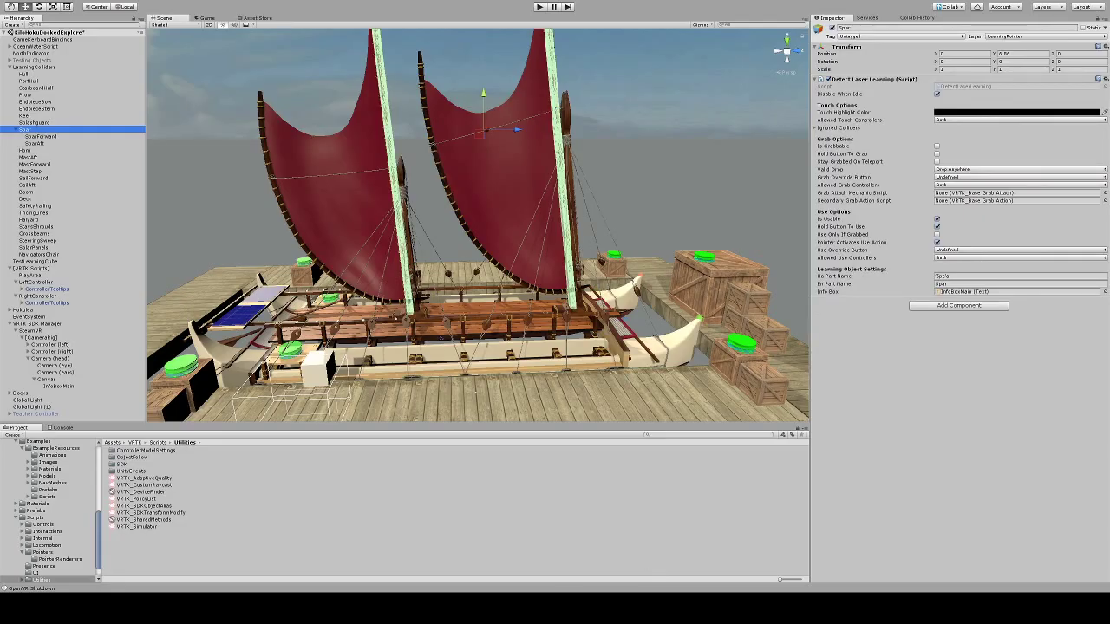
Switch to Visual Studio and read through DetectLaserLearning.cs, examining its part name fields and the StartUsing and StopUsing methods.
key(alt+Tab)
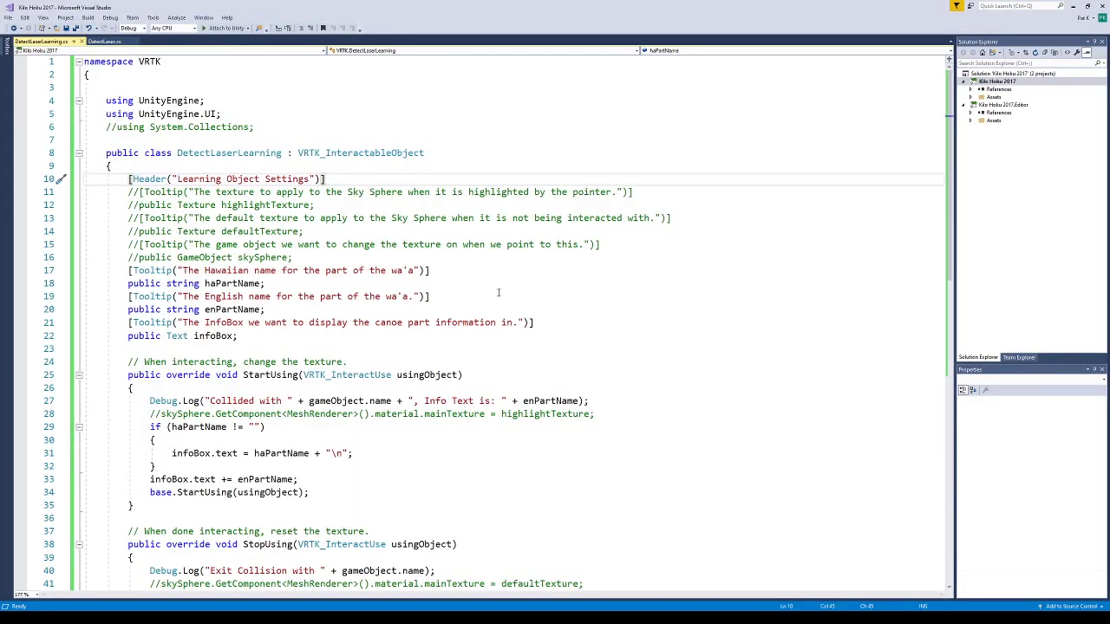
scroll(498, 292, down, 4)
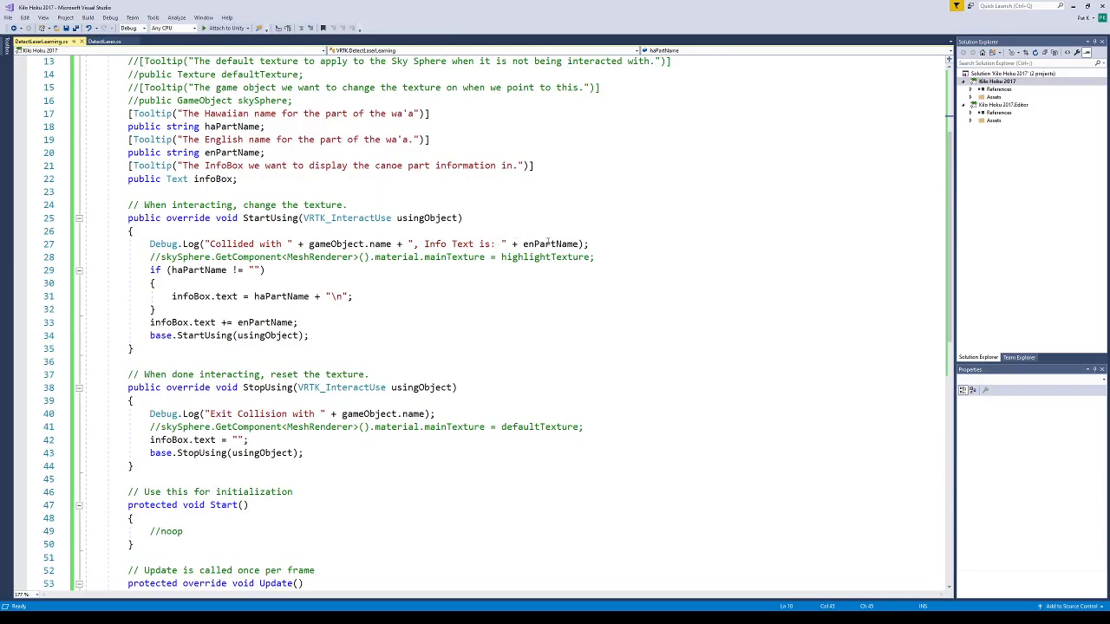
scroll(392, 278, up, 4)
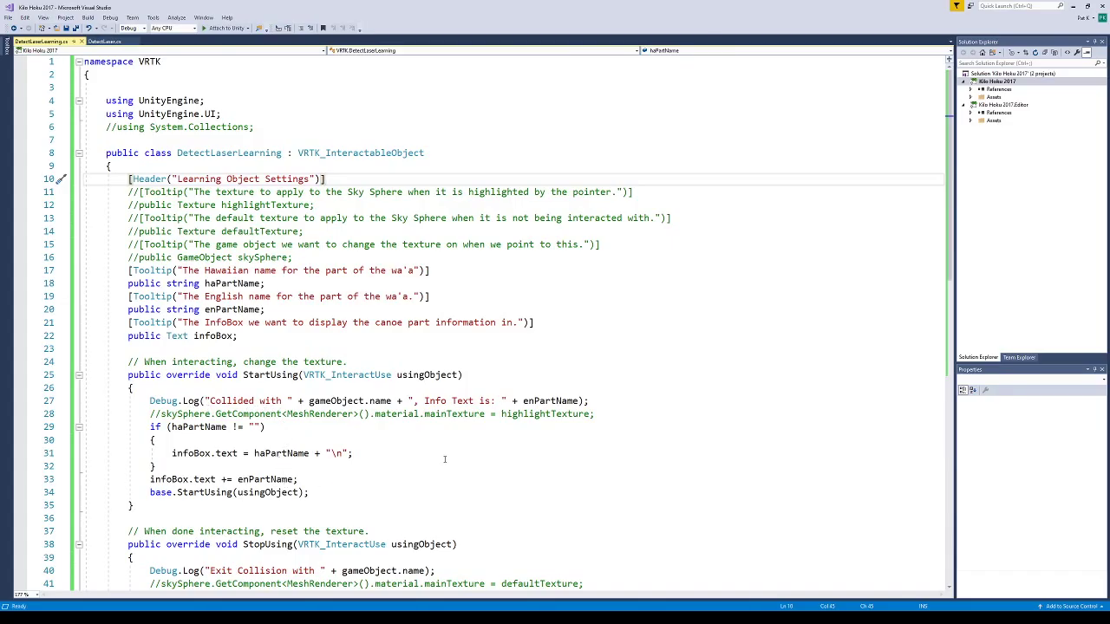
scroll(445, 459, down, 4)
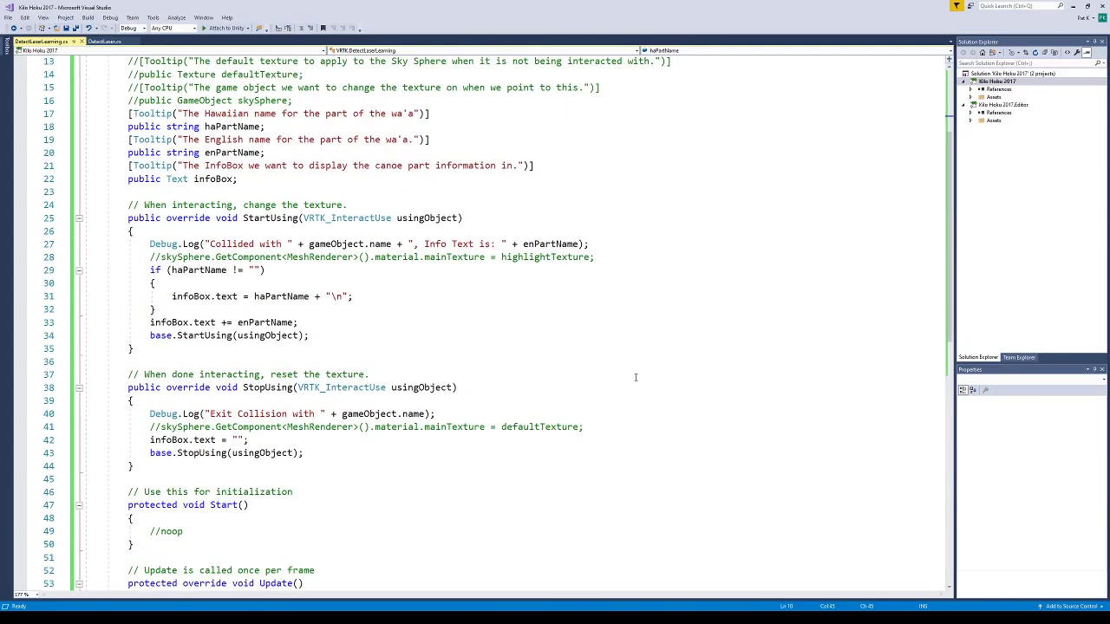
scroll(636, 377, up, 4)
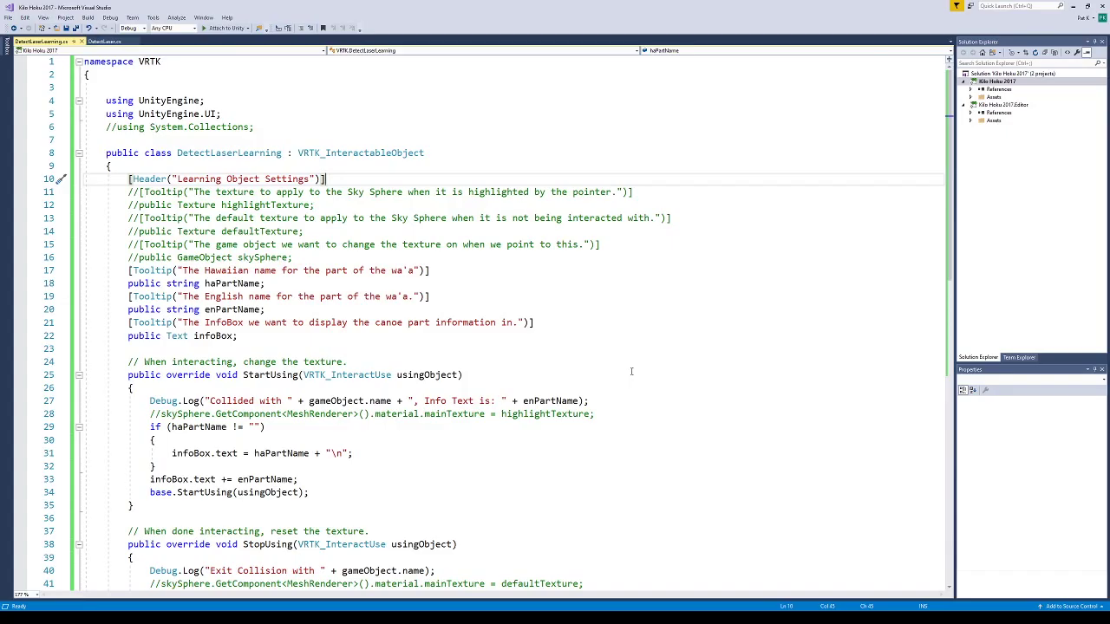
scroll(631, 371, down, 3)
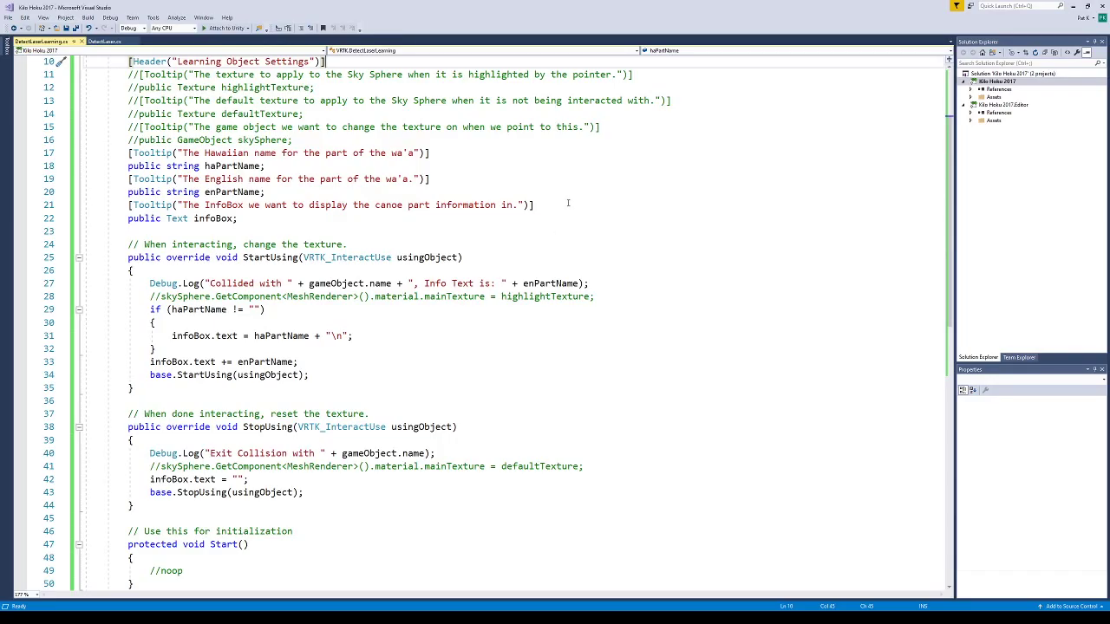
scroll(524, 301, up, 3)
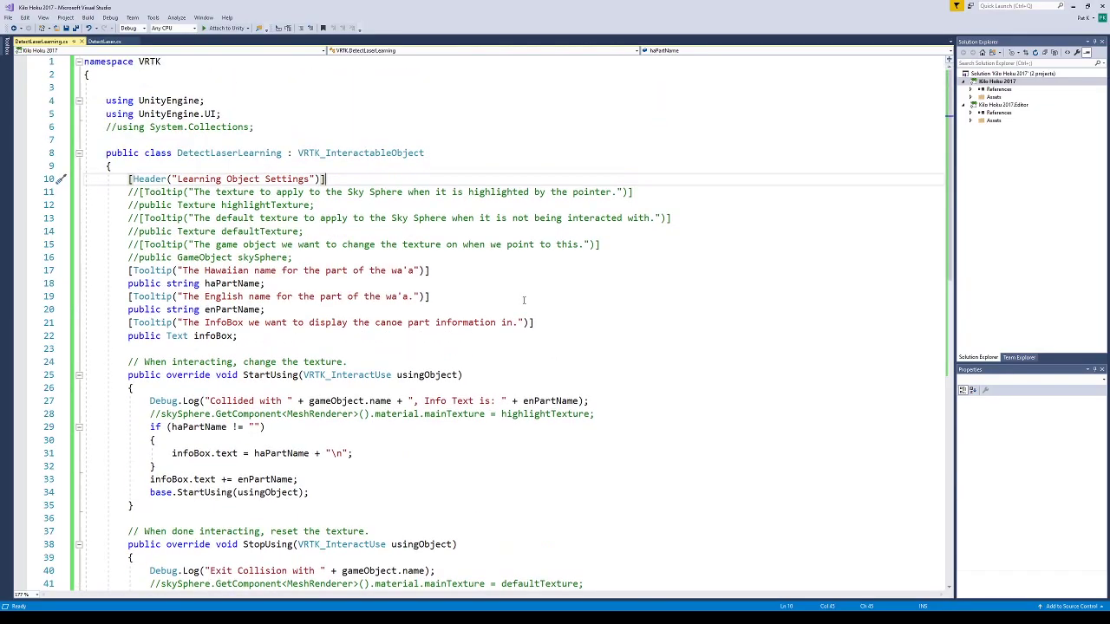
click(331, 284)
scroll(331, 284, down, 4)
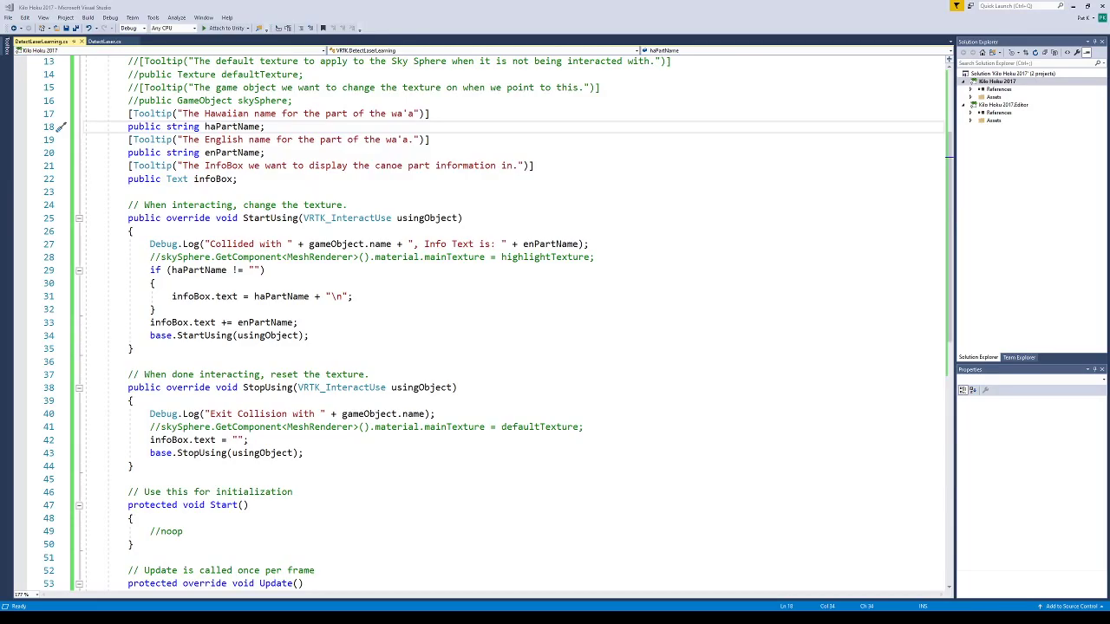
scroll(228, 128, up, 4)
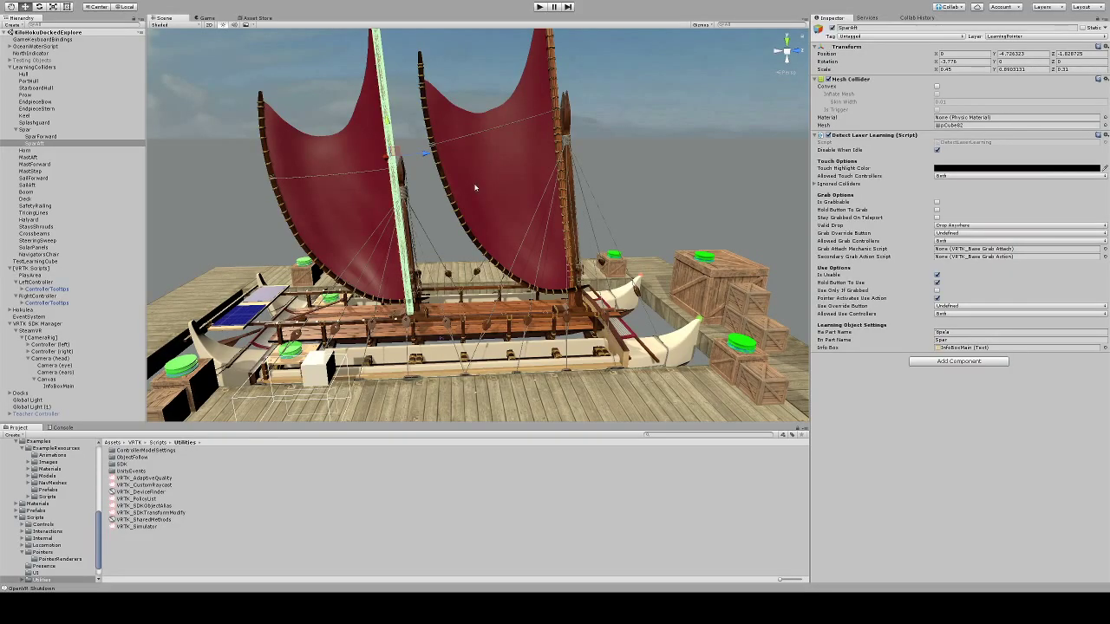
Create an empty child object under Horn in the learning colliders and name it HornForward.
click(36, 152)
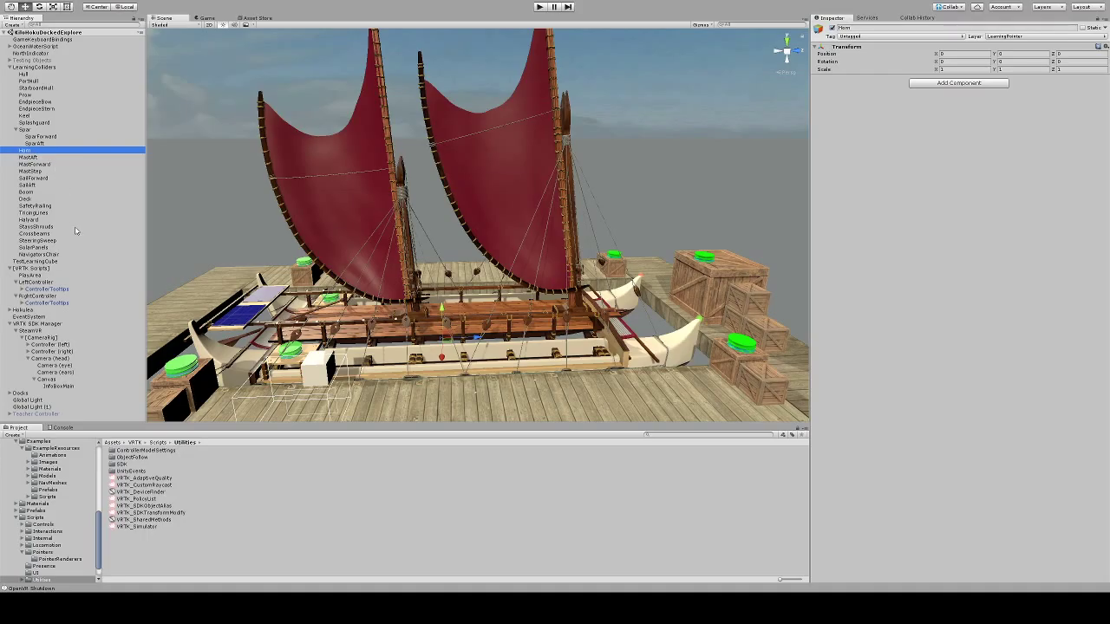
key(alt+shift+n)
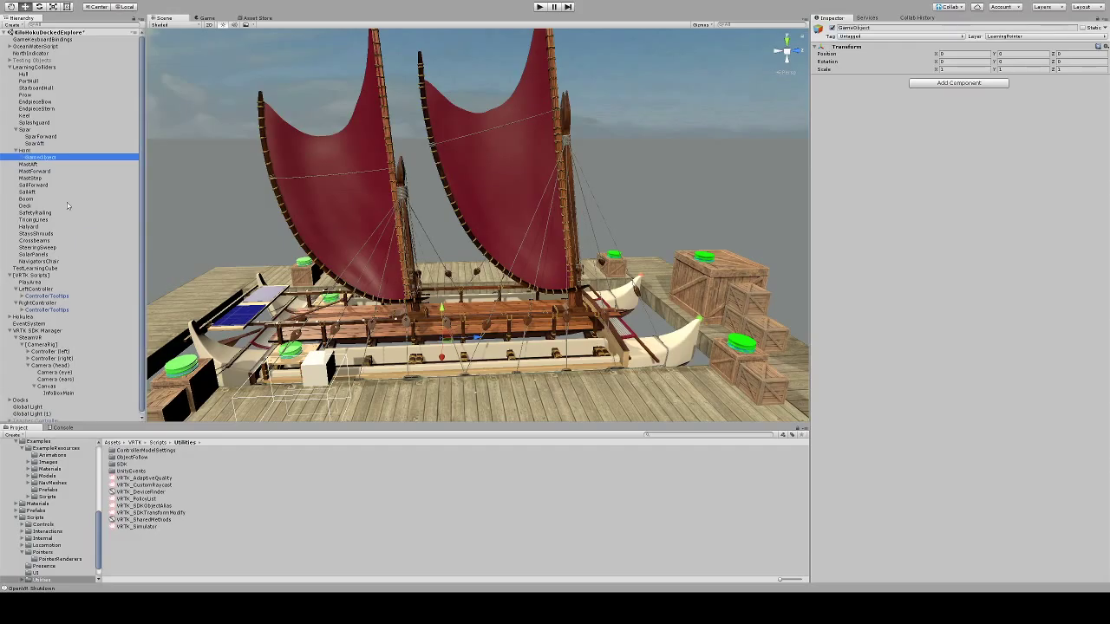
click(918, 27)
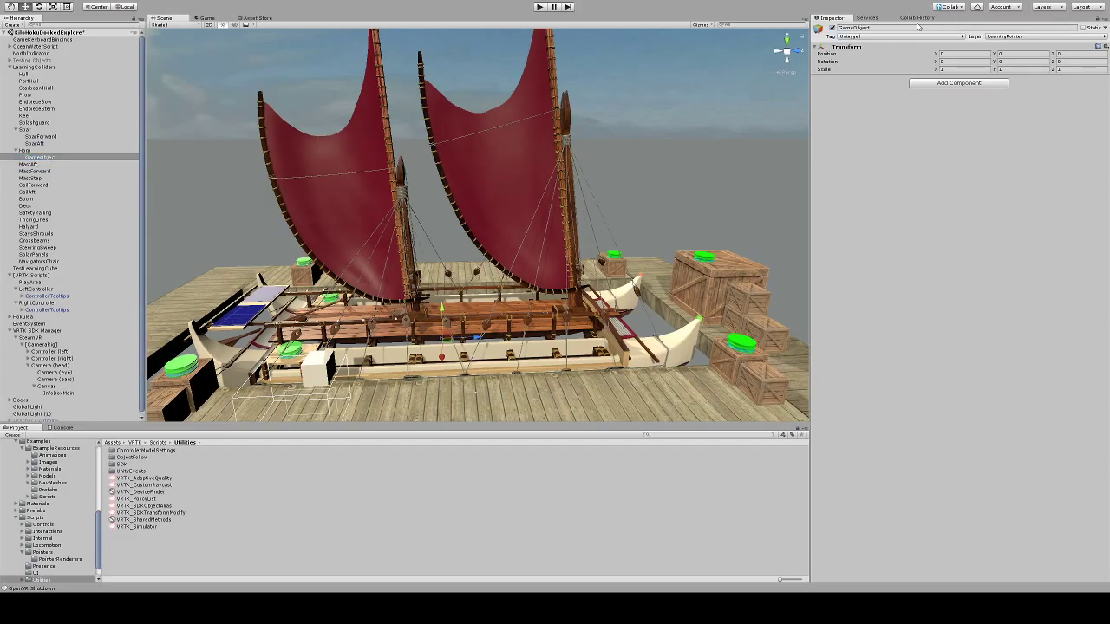
click(917, 27)
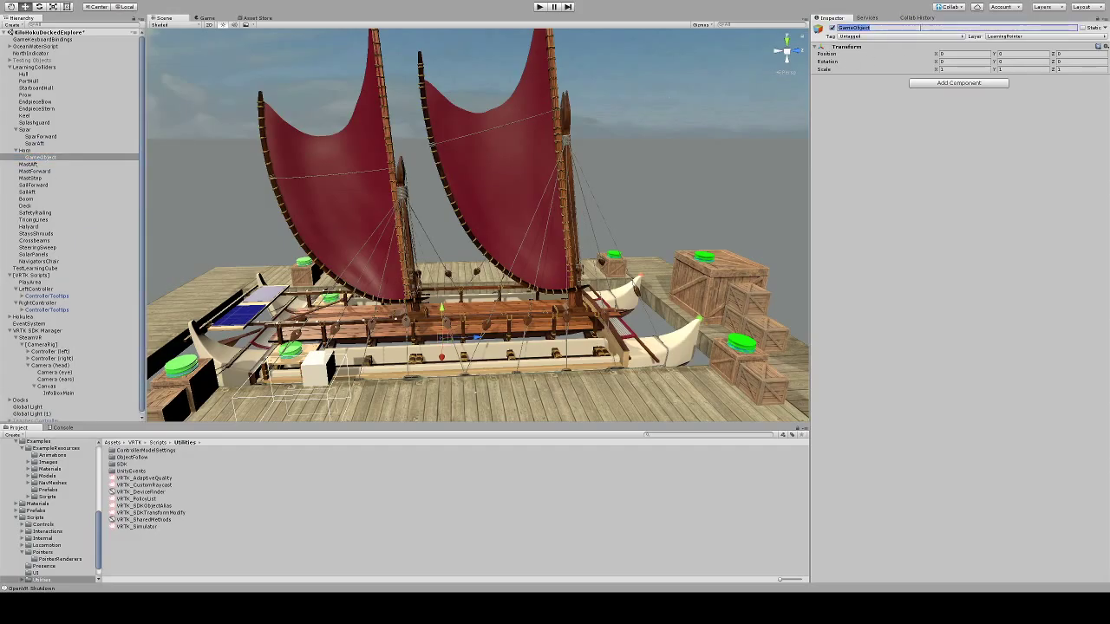
text(HornForward)
Create a second empty child object under Horn and name it HornAft.
click(35, 152)
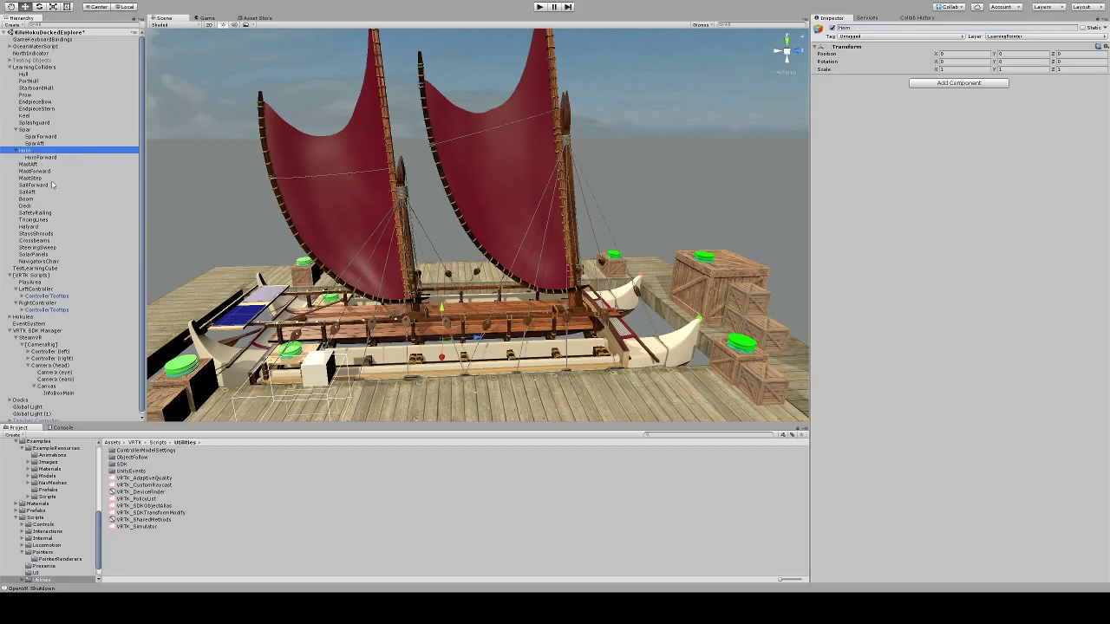
key(alt+shift+n)
click(919, 28)
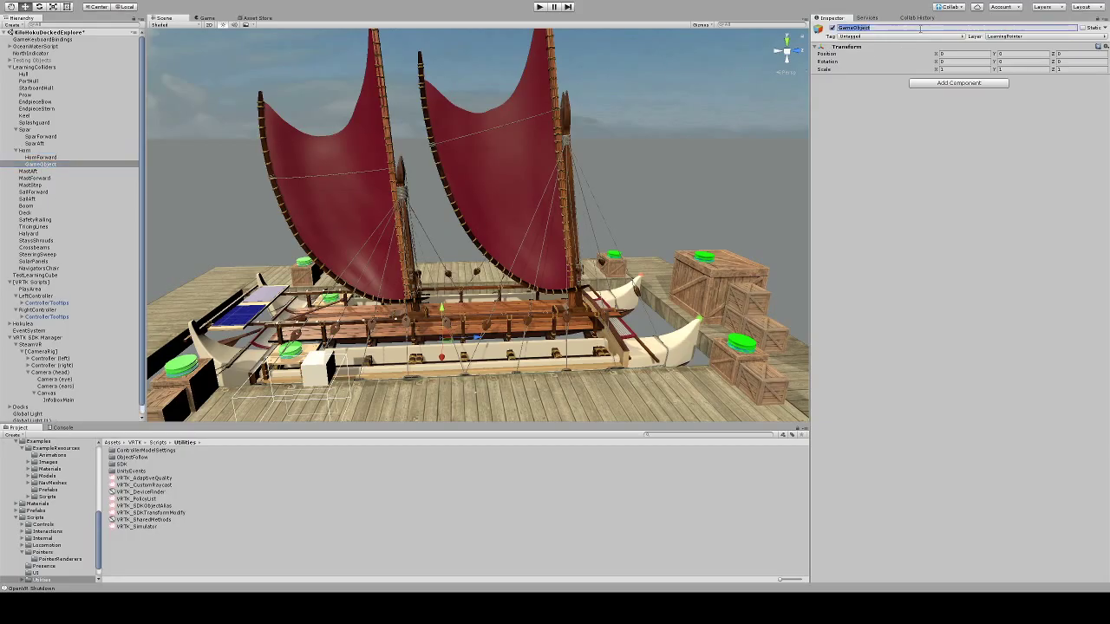
text(HornAft)
key(Return)
Try a Mesh Collider on HornForward, inspecting the horn's mesh object in the scene for reference, and undo the addition.
click(42, 158)
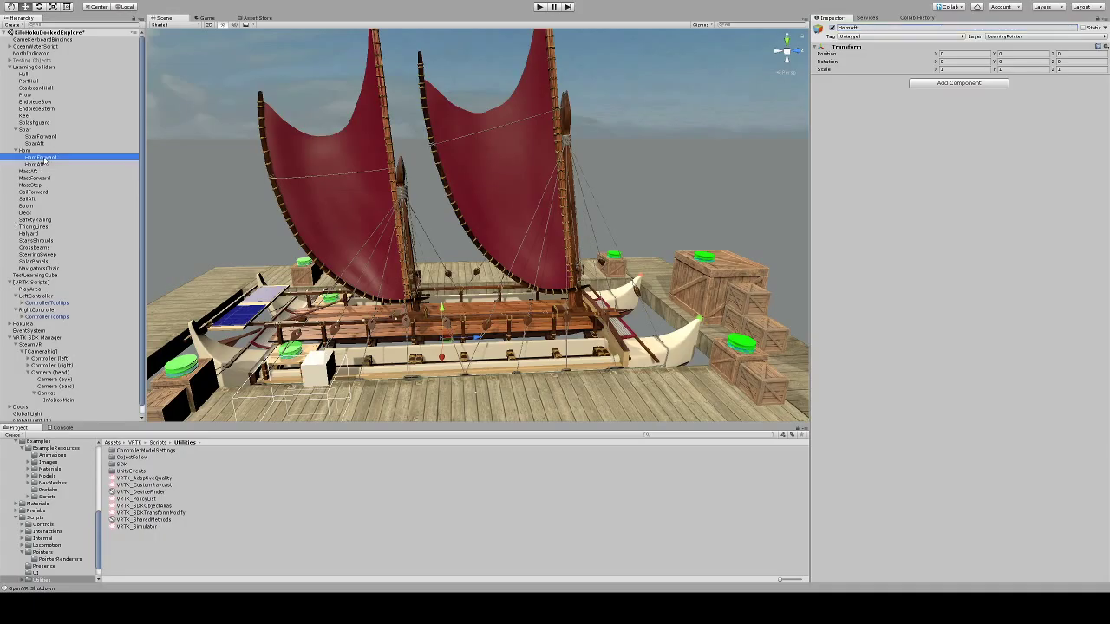
click(959, 91)
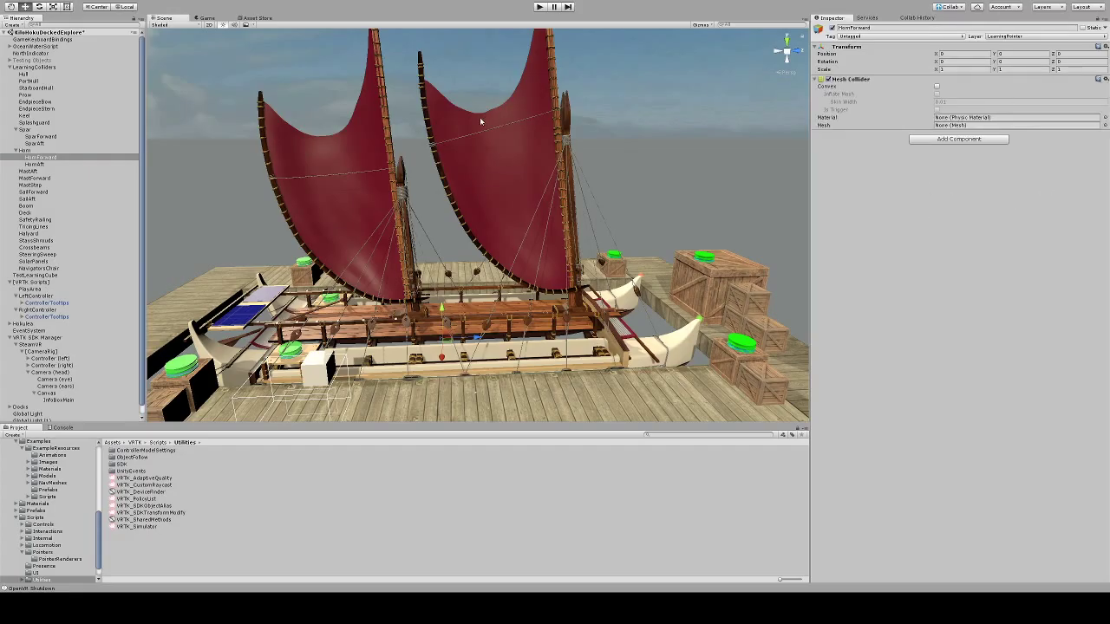
click(402, 167)
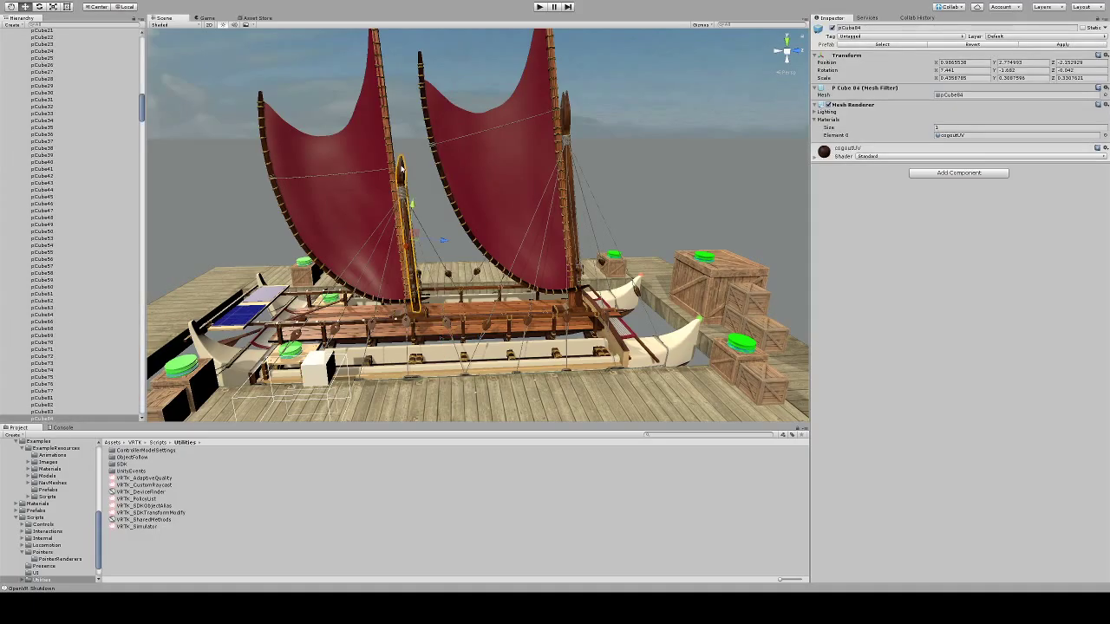
scroll(411, 159, up, 5)
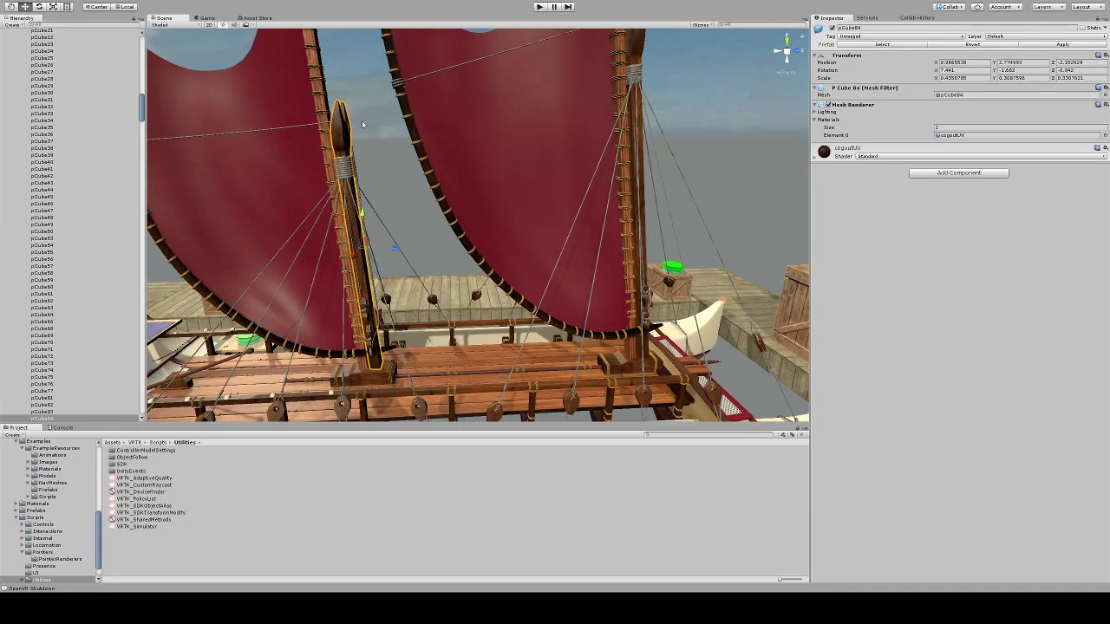
scroll(362, 124, down, 6)
drag(143, 104, 141, 34)
click(16, 372)
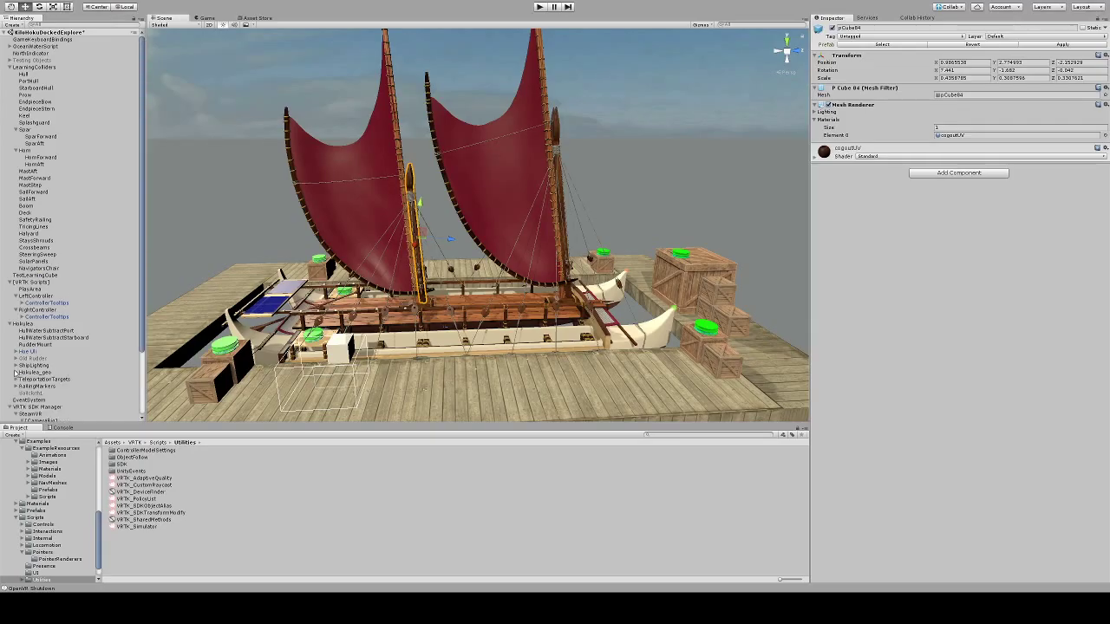
click(40, 157)
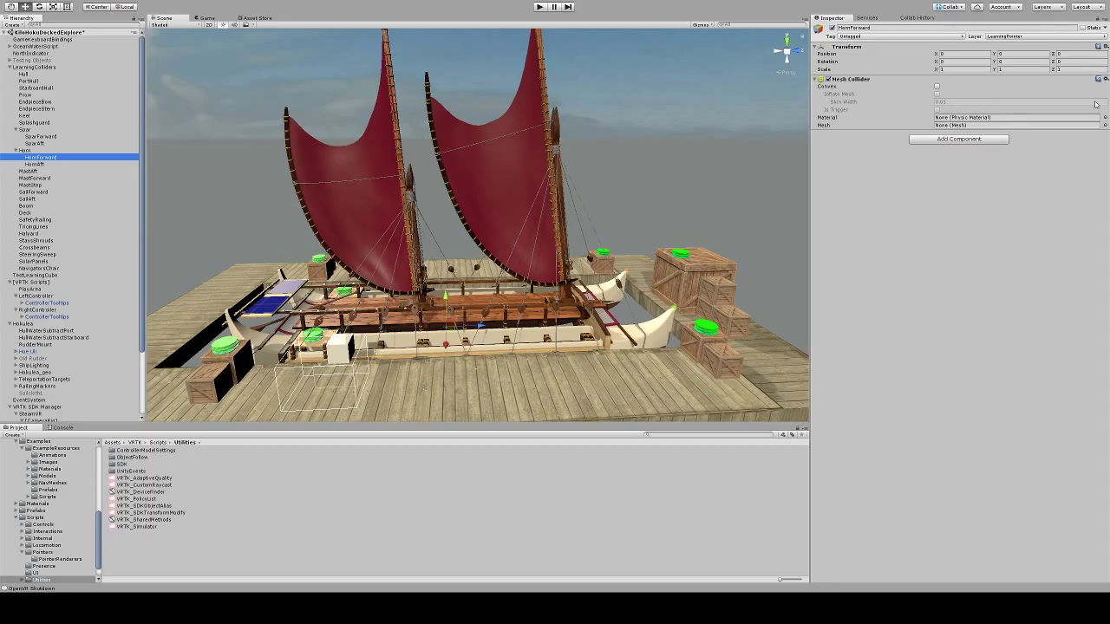
key(ctrl+z)
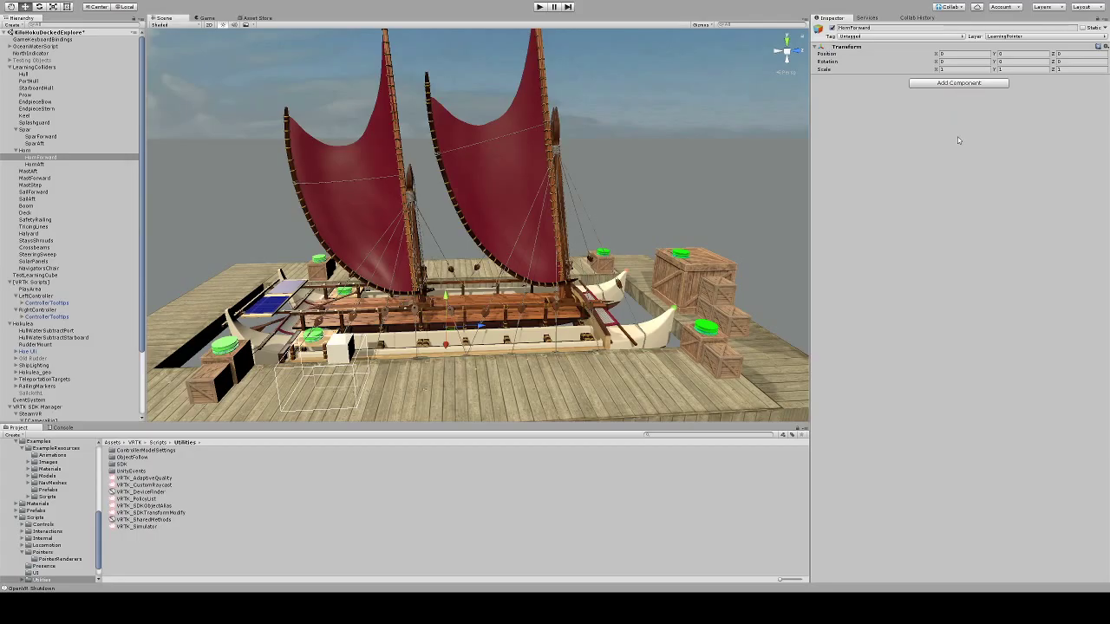
key(ctrl+z)
Give HornForward a Box Collider and move the object onto the forward horn, at about Y 12.12 and Z 6.65.
drag(446, 297, 391, 141)
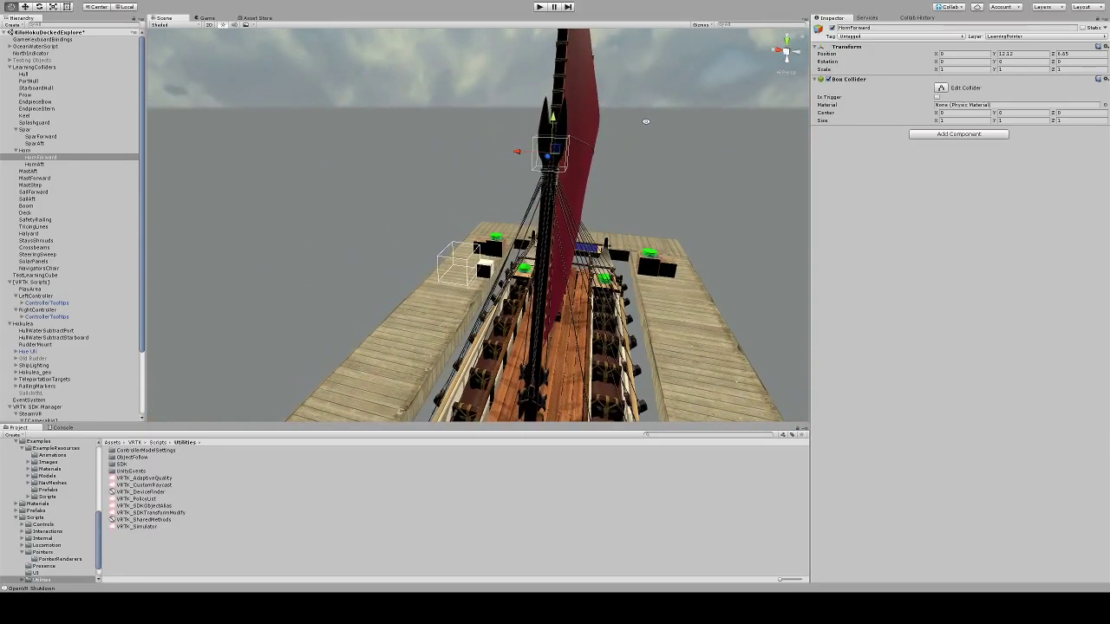
alt+drag(644, 124, 614, 163)
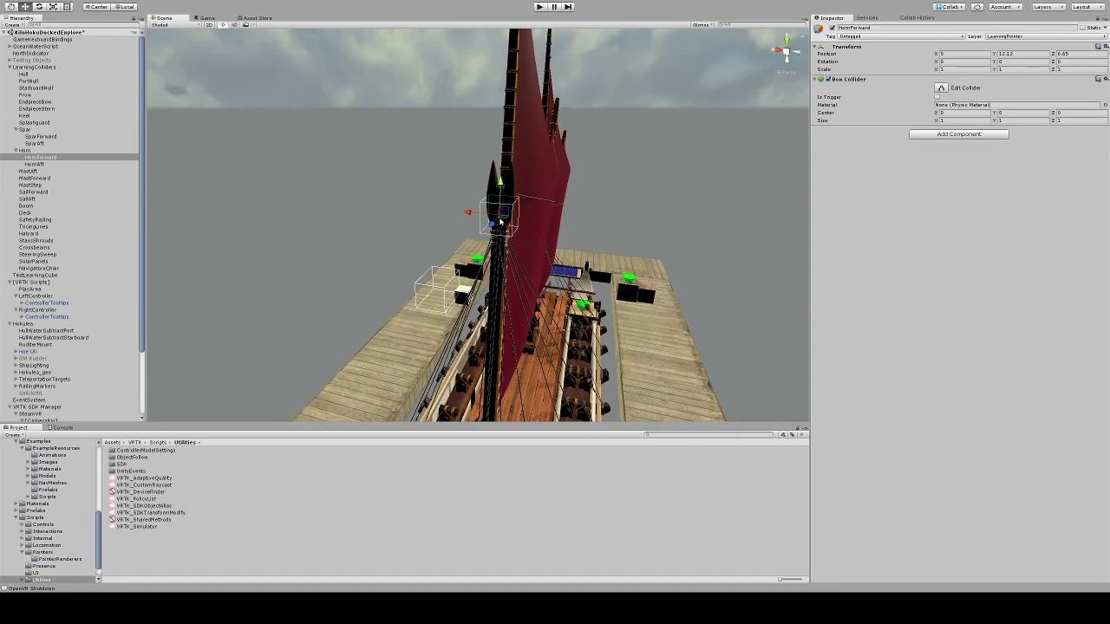
alt+drag(539, 153, 778, 161)
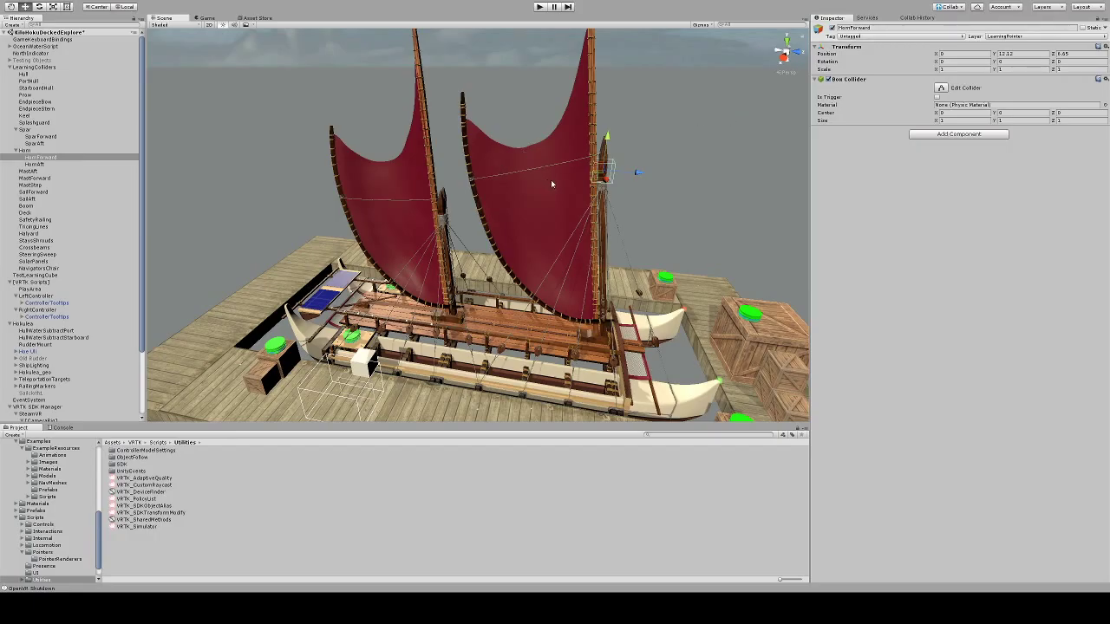
right_drag(697, 178, 622, 142)
Resize HornForward's box collider around the horn to about 0.86 wide, 2.08 high and 0.53 deep.
click(948, 90)
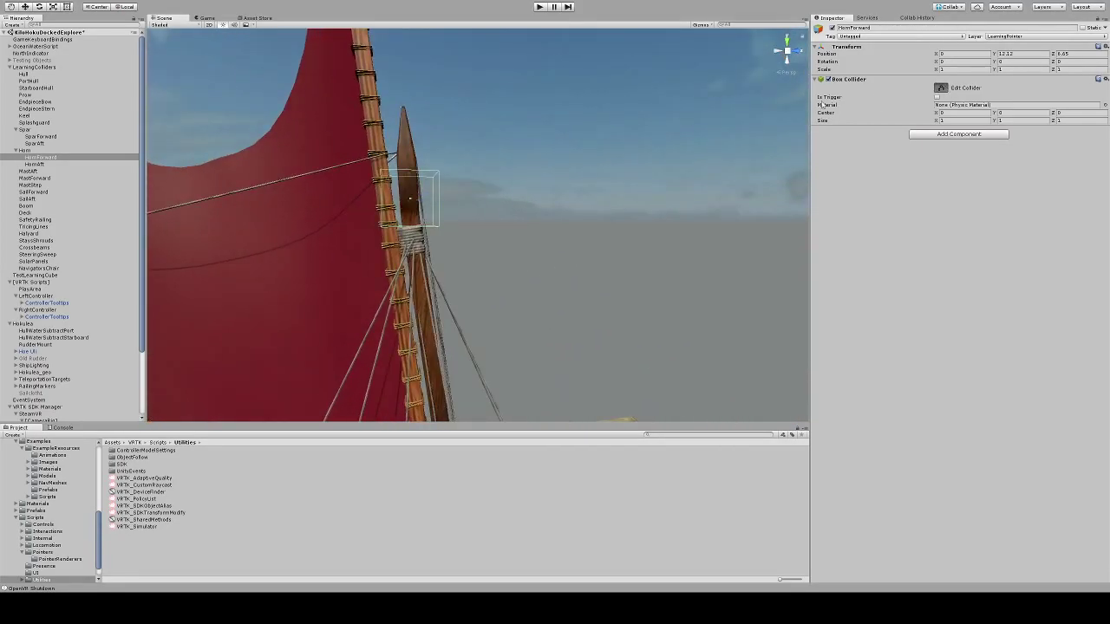
alt+drag(616, 142, 408, 128)
drag(389, 173, 607, 107)
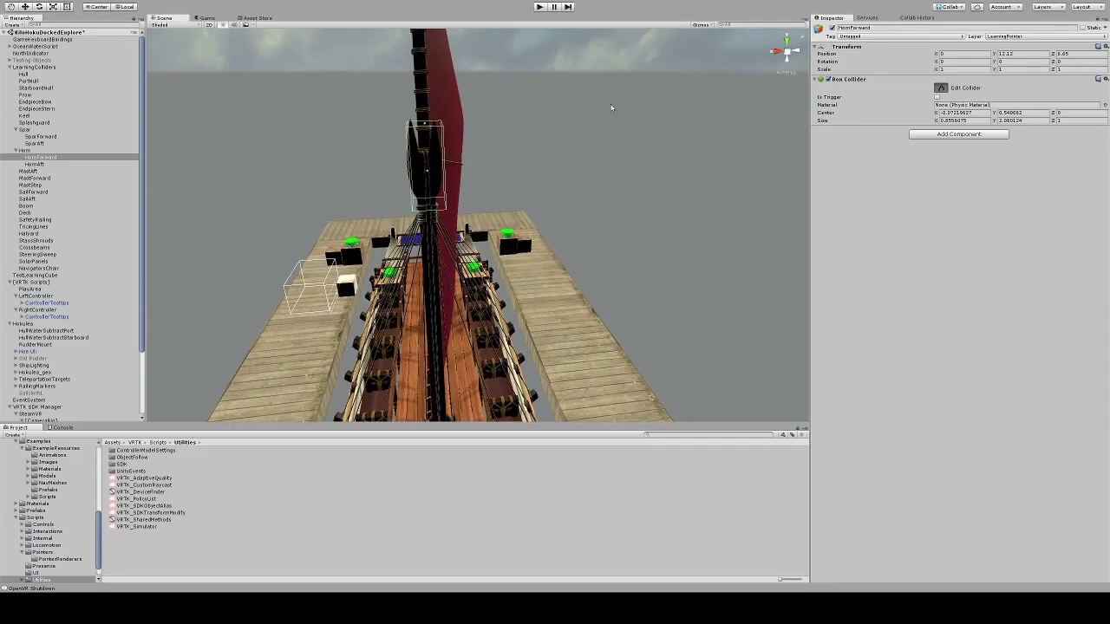
click(789, 53)
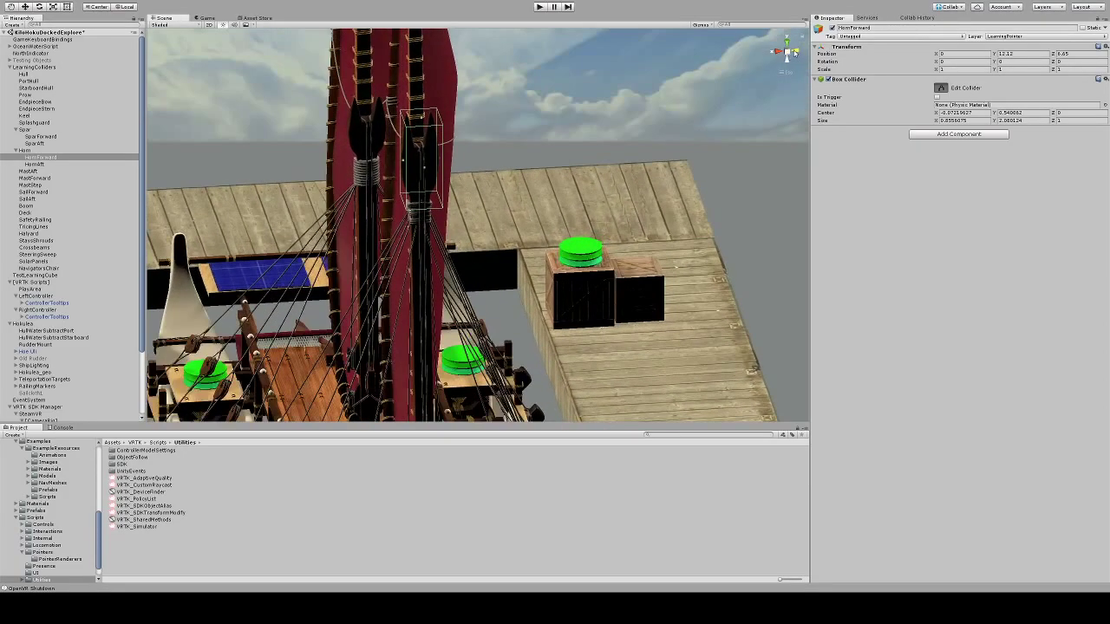
click(784, 54)
click(779, 54)
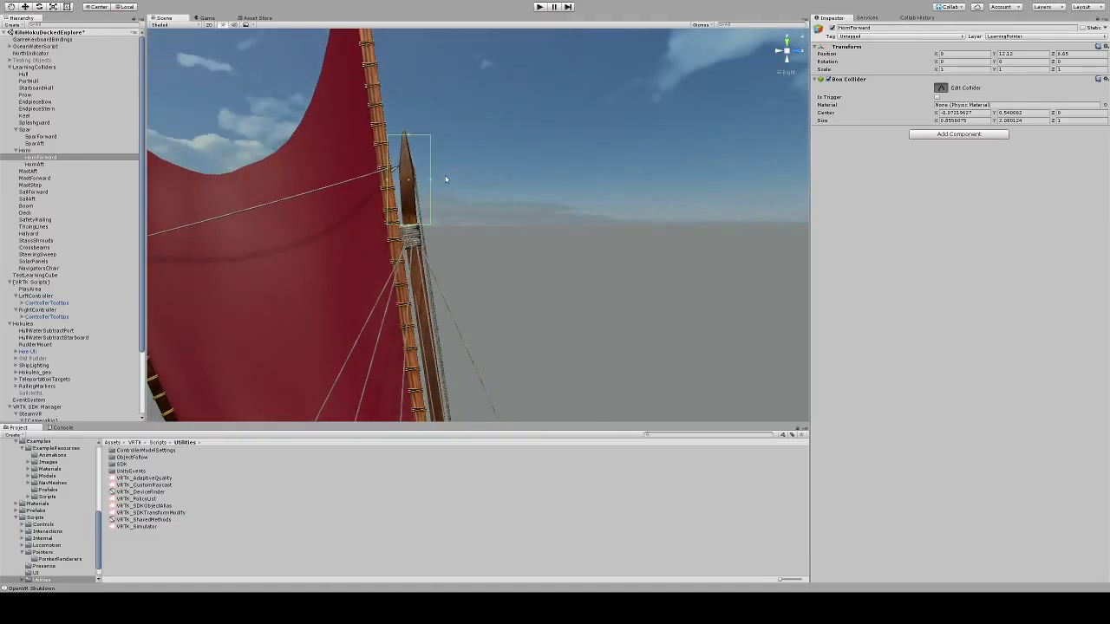
drag(434, 183, 400, 182)
click(447, 160)
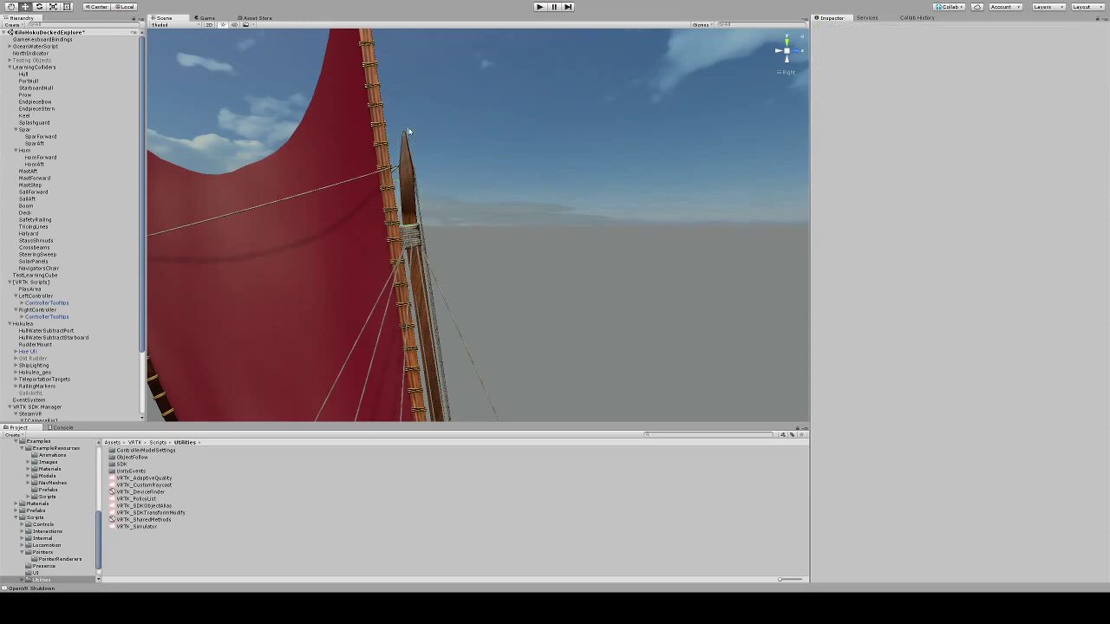
Extend HornForward's box collider over the horn's tip to about 2.23 high and trim its depth to about 0.46.
click(29, 157)
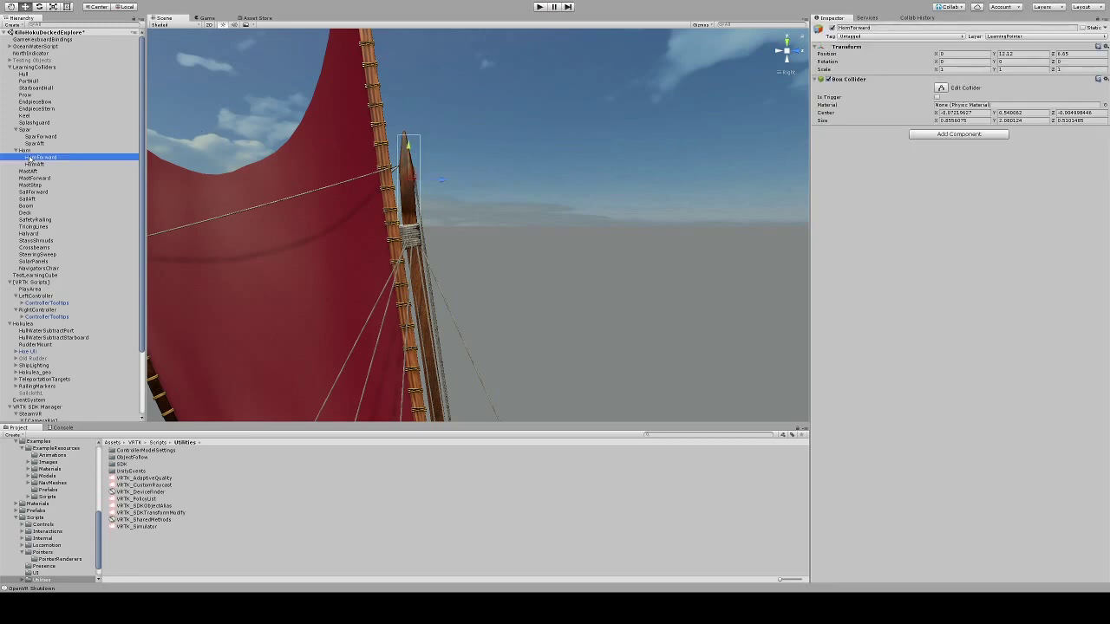
click(941, 87)
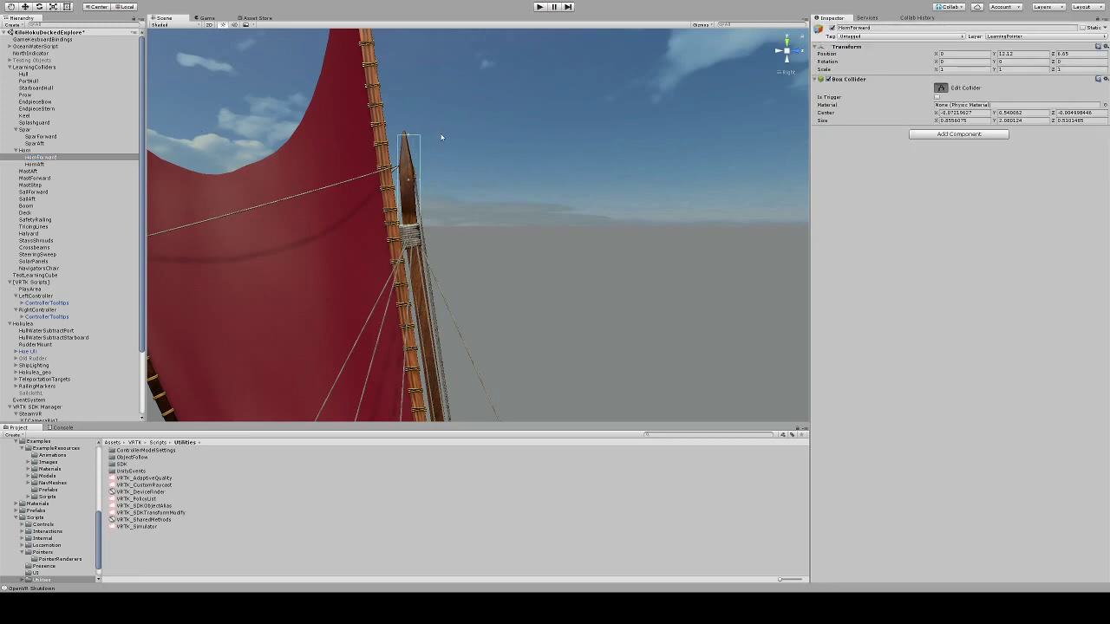
drag(410, 137, 413, 129)
drag(421, 178, 417, 177)
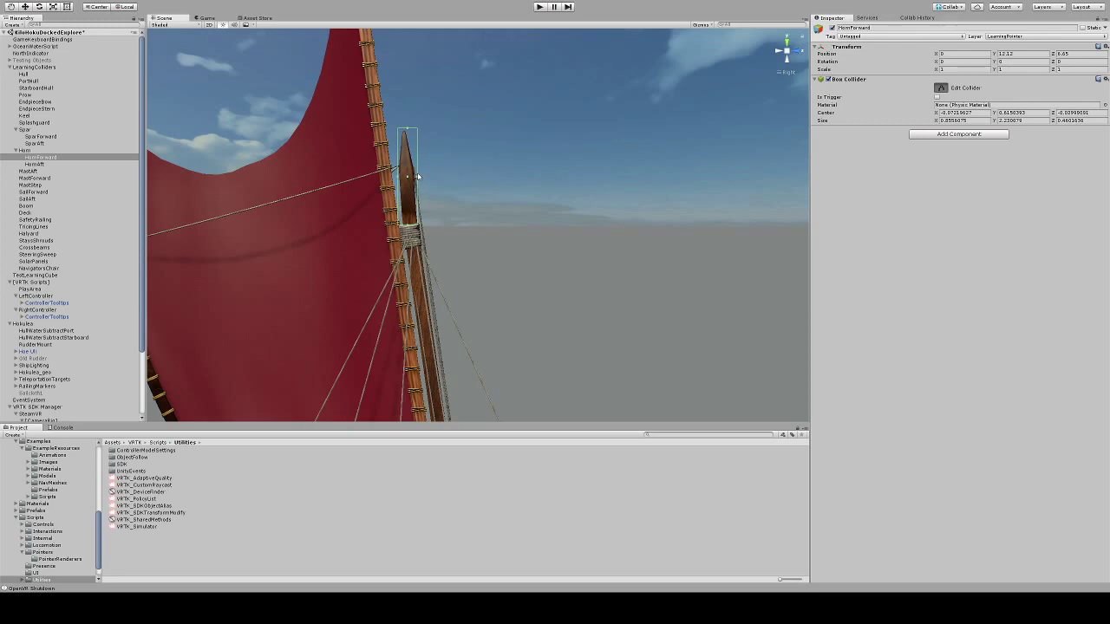
Shift HornForward sideways to X 0.05 and widen its box collider to about 0.93 to cover the horn's full width.
click(789, 52)
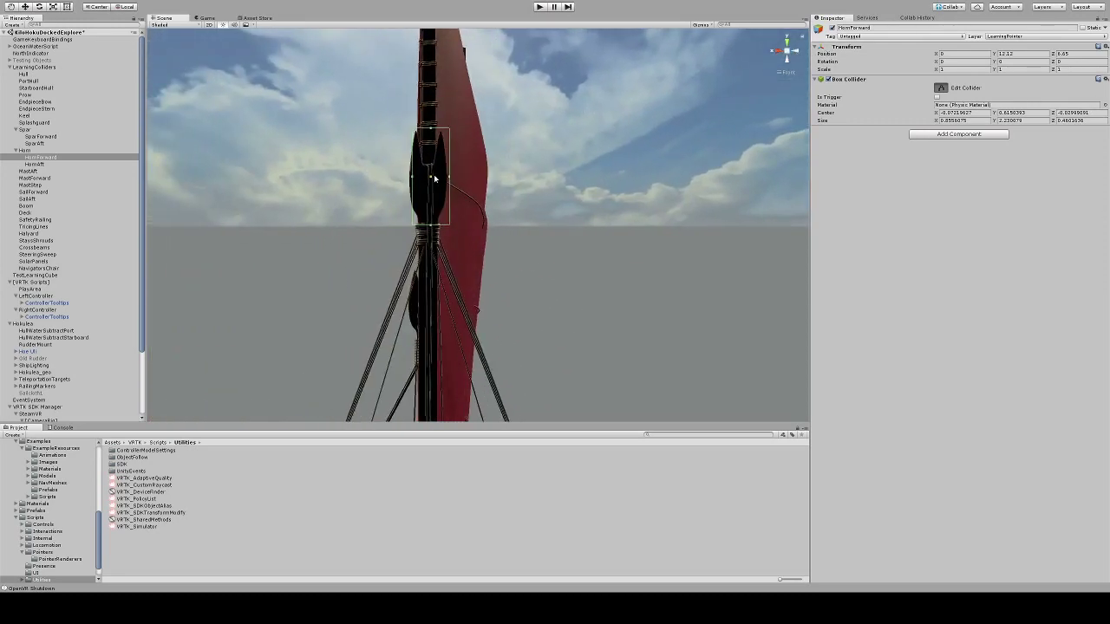
key(w)
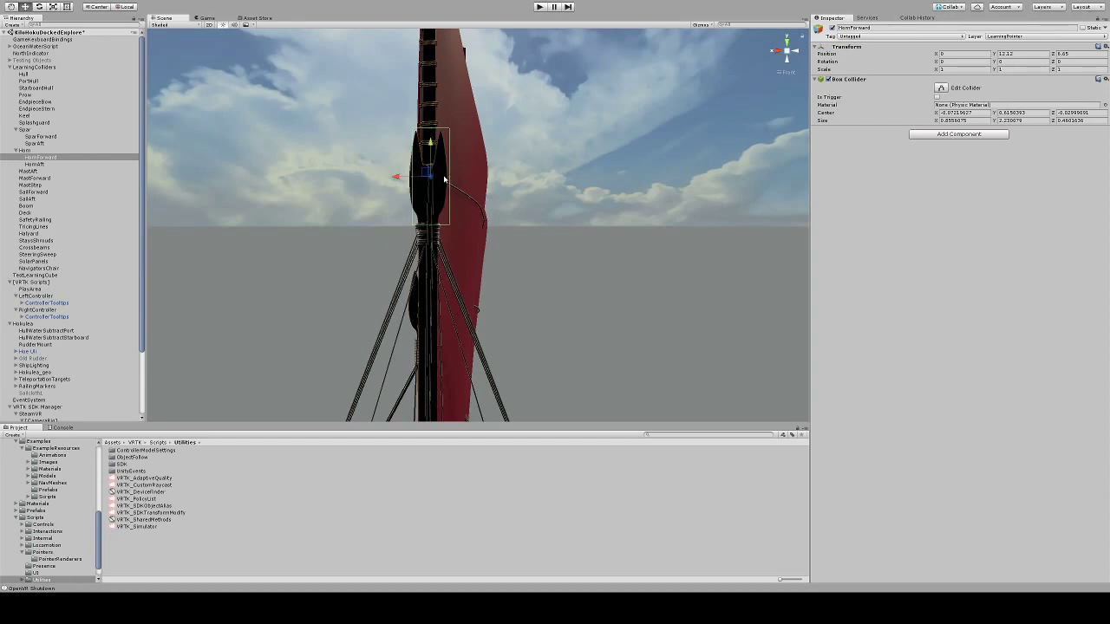
drag(397, 177, 395, 180)
key(r)
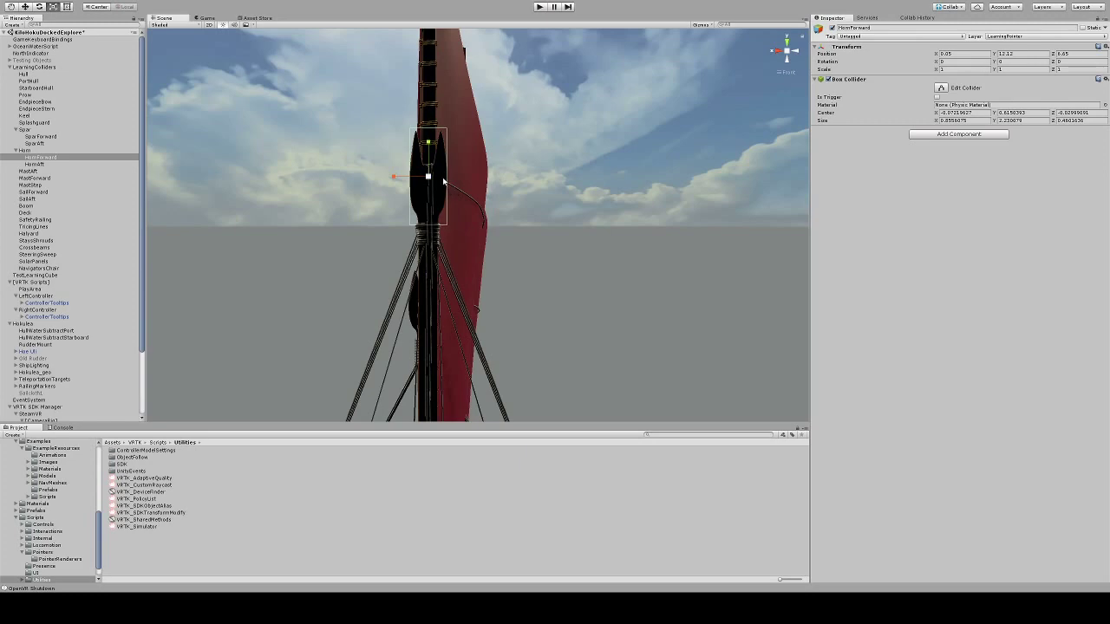
click(941, 90)
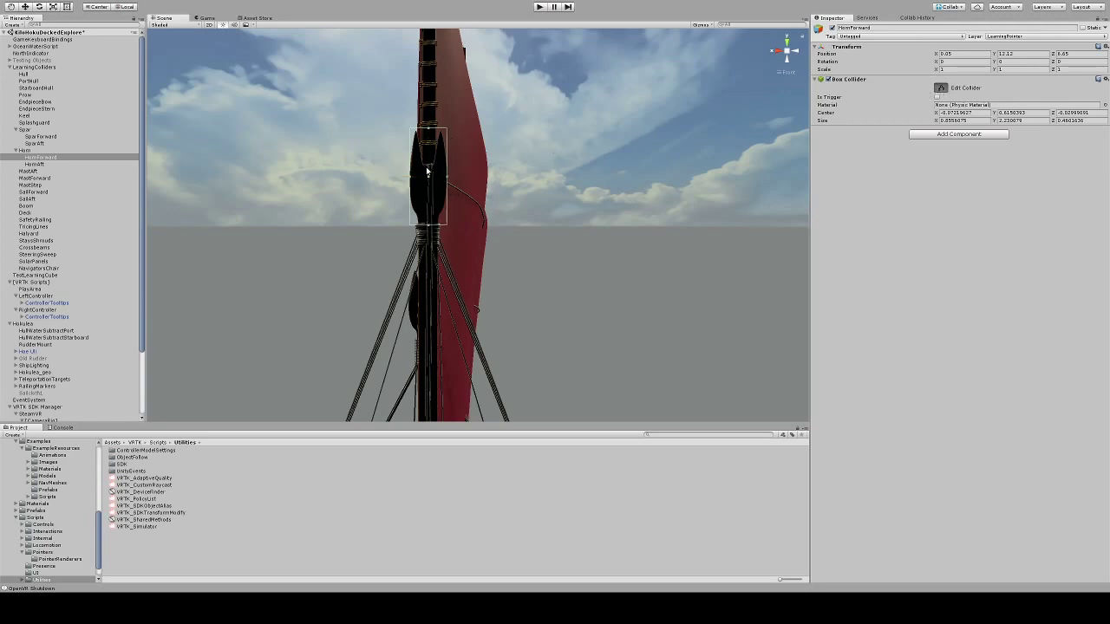
drag(411, 177, 448, 181)
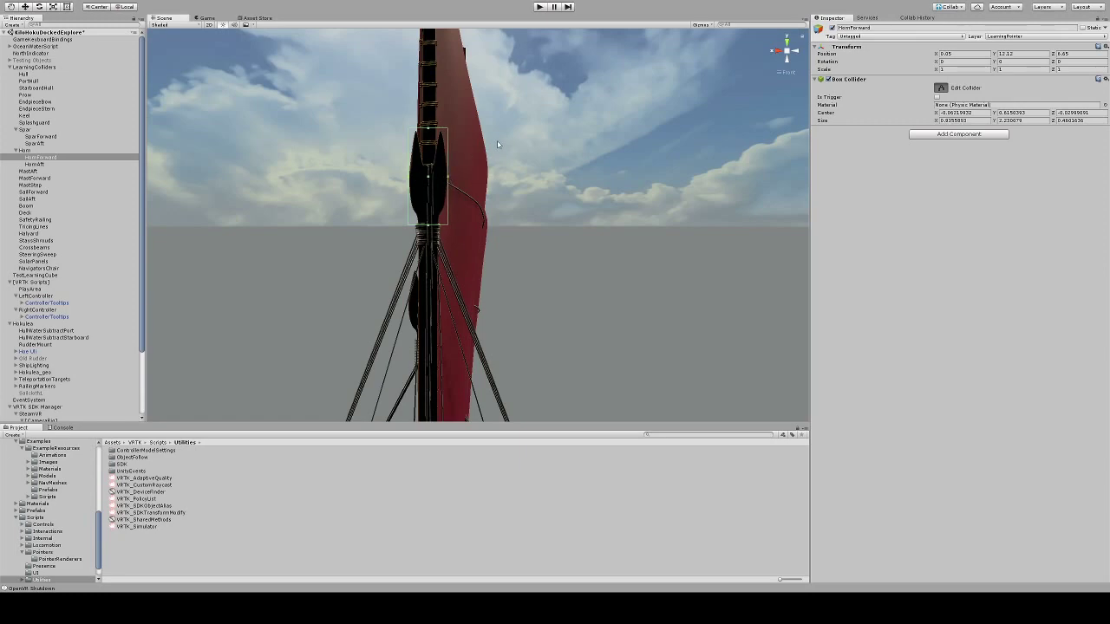
Tilt HornForward to about -5 degrees around X to follow the horn's lean, and check the fit from the front and side.
click(789, 43)
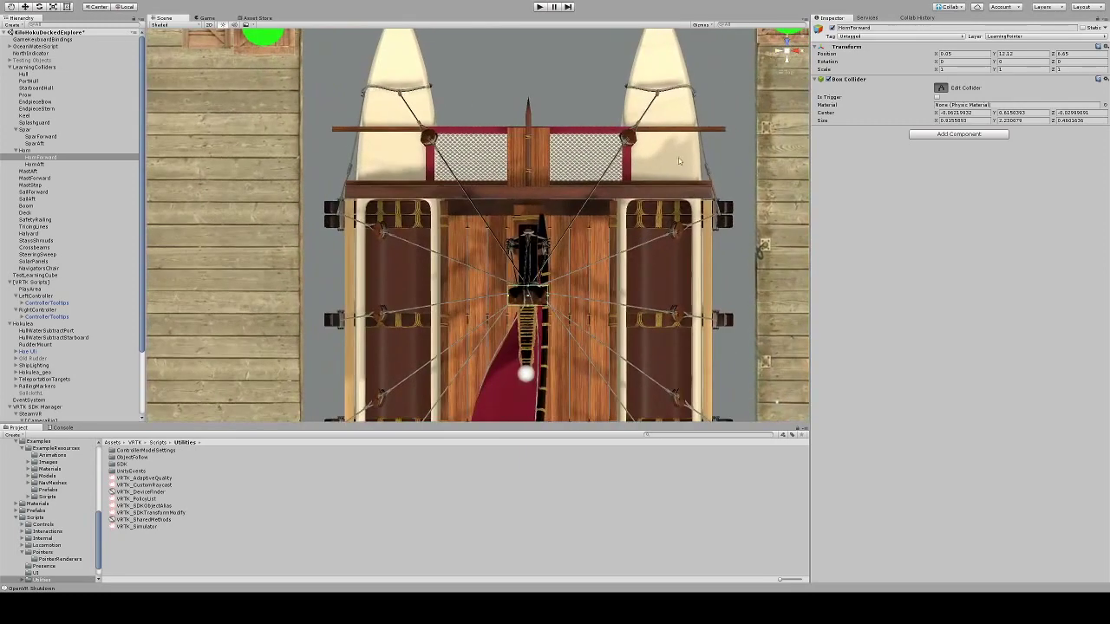
click(795, 50)
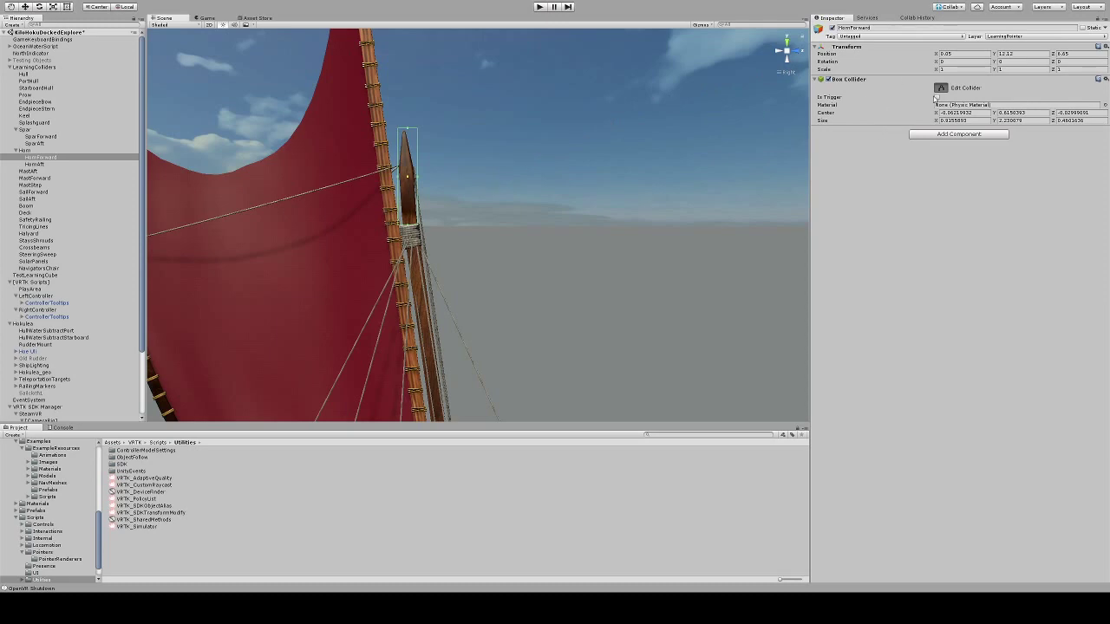
key(r)
key(e)
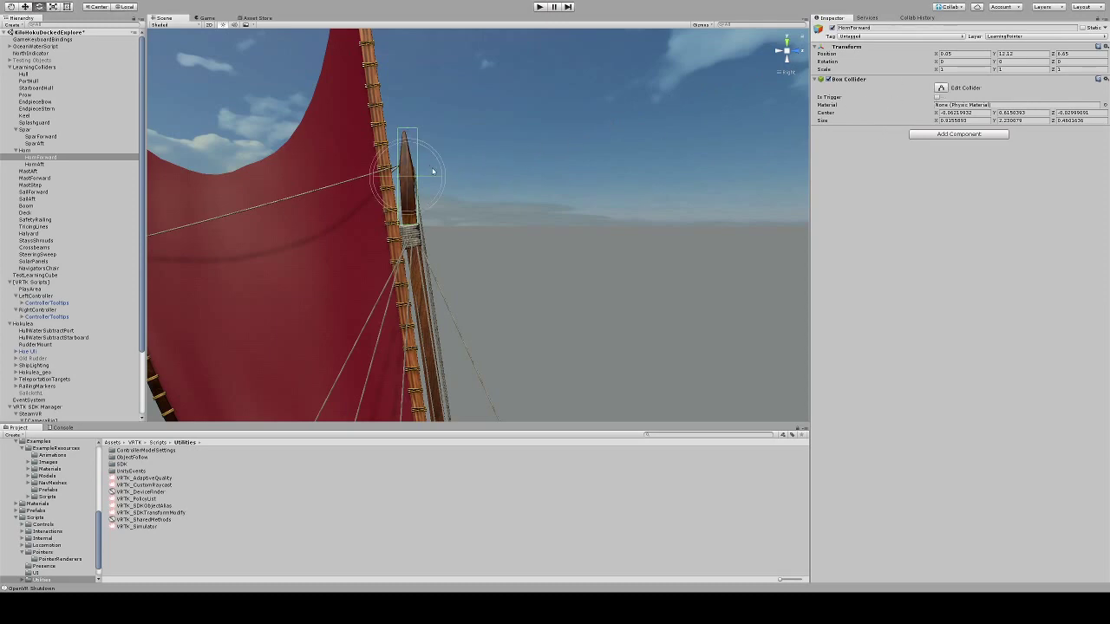
drag(440, 171, 440, 173)
key(w)
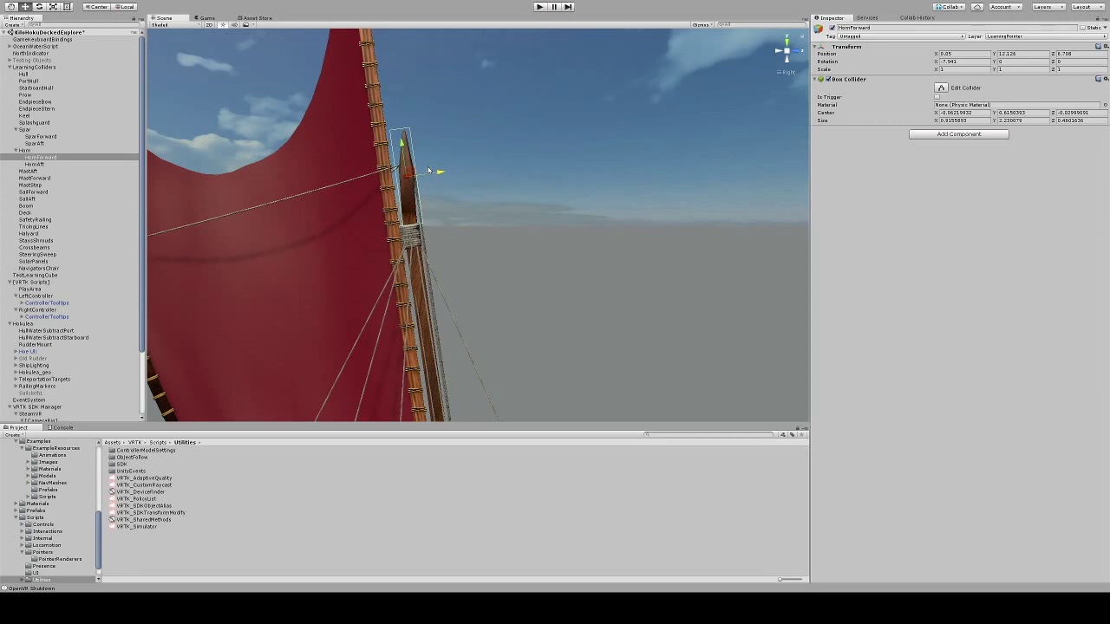
key(e)
drag(428, 154, 438, 159)
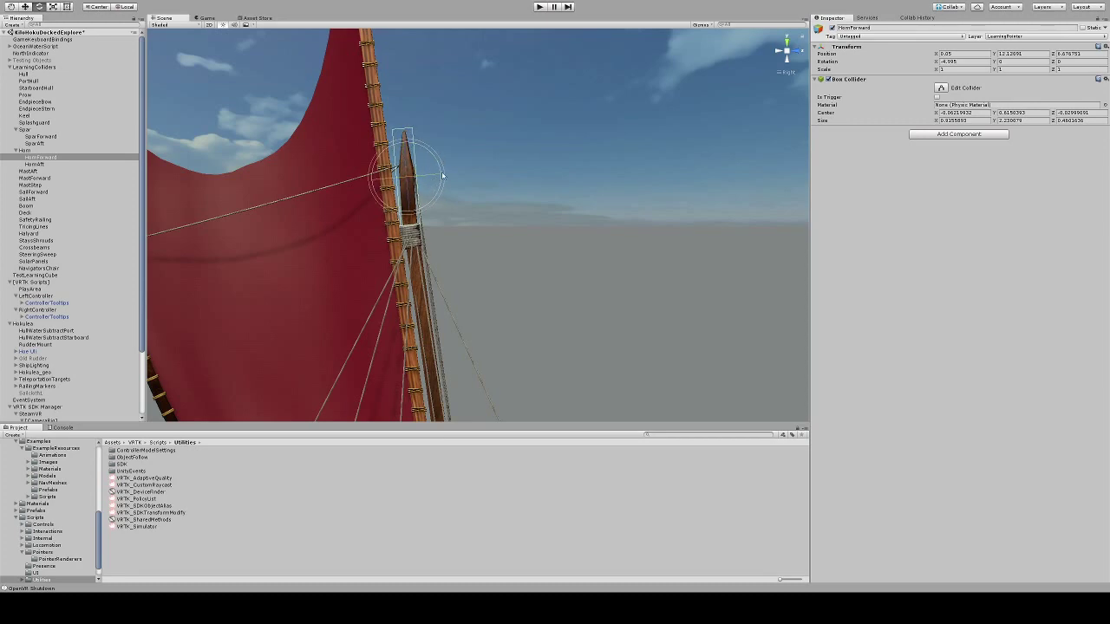
key(r)
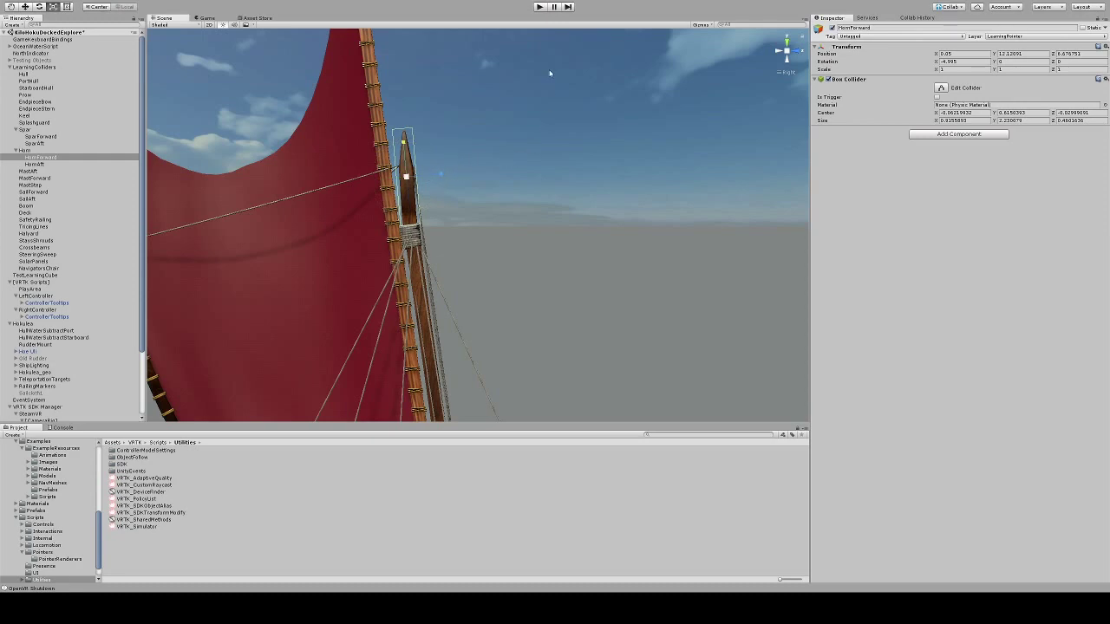
click(796, 55)
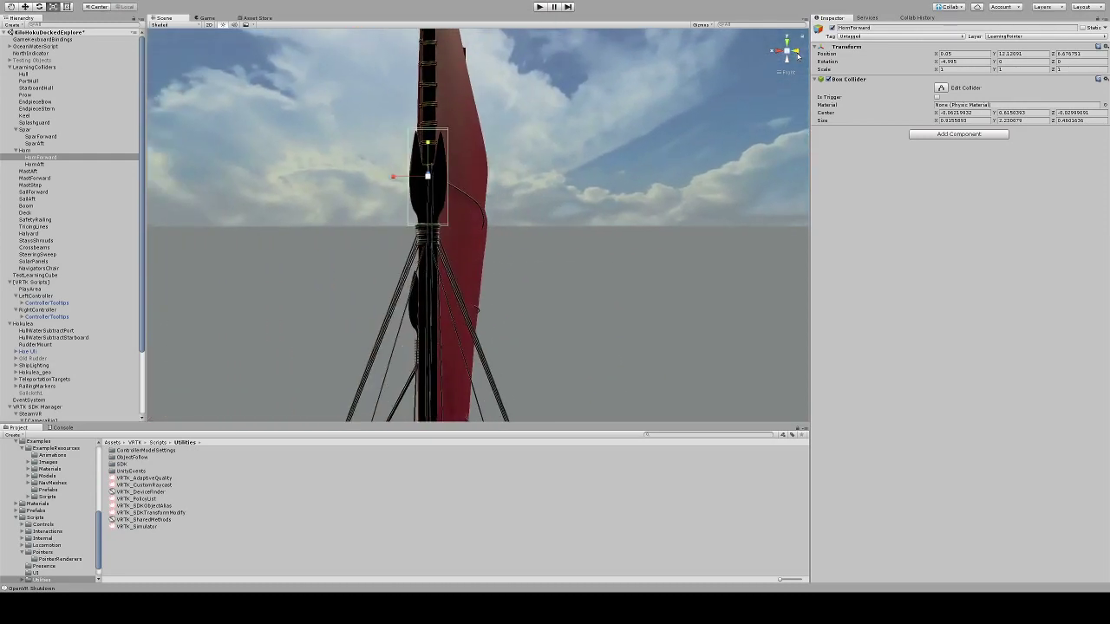
click(797, 55)
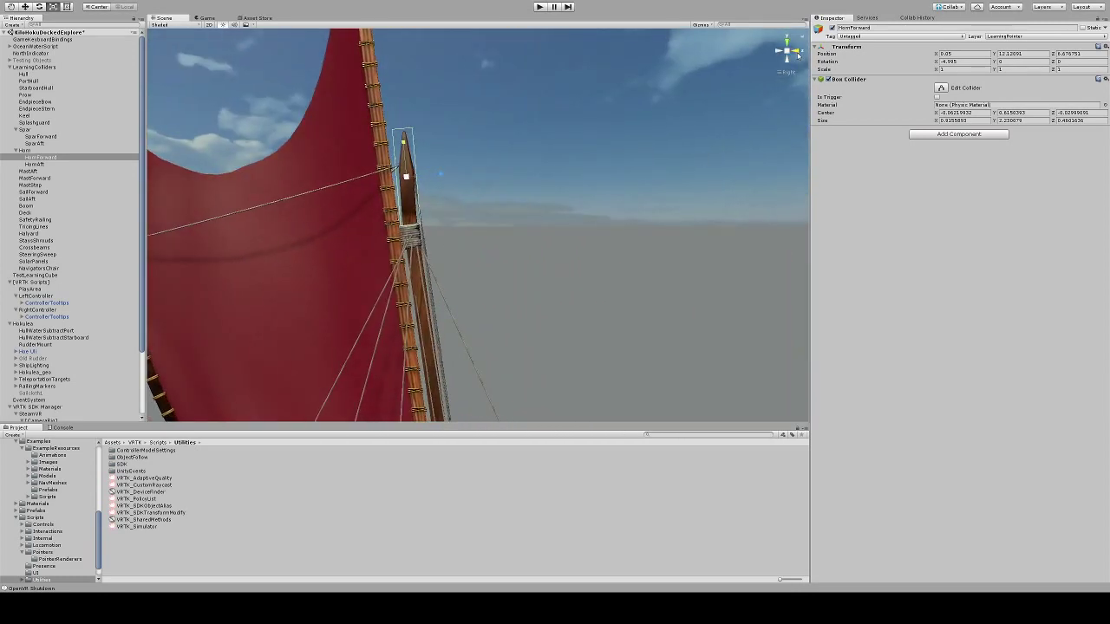
click(798, 55)
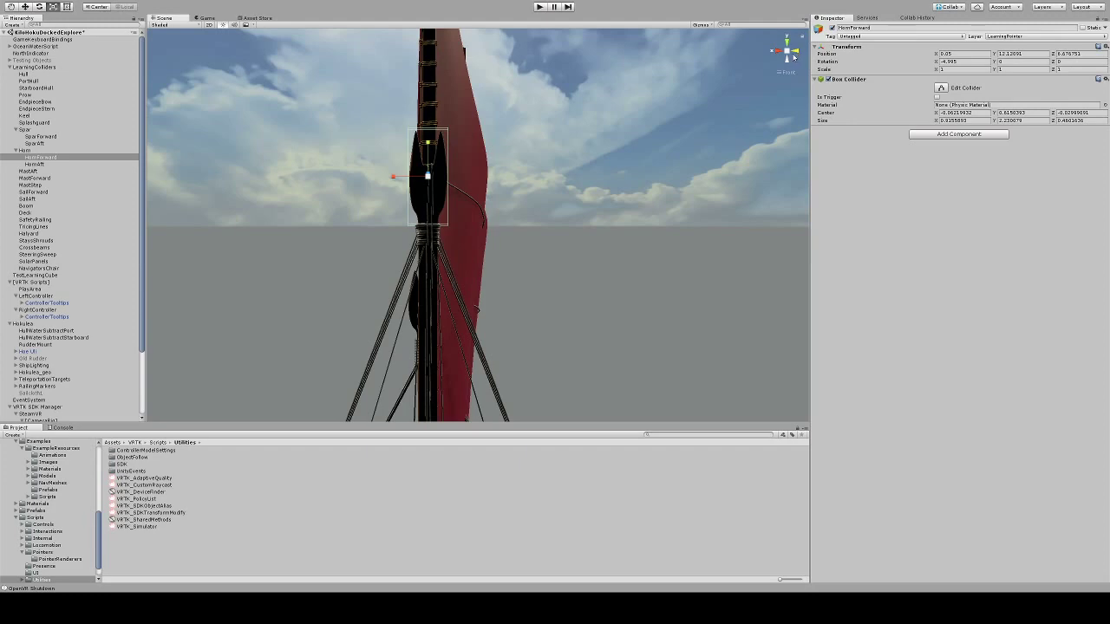
click(776, 52)
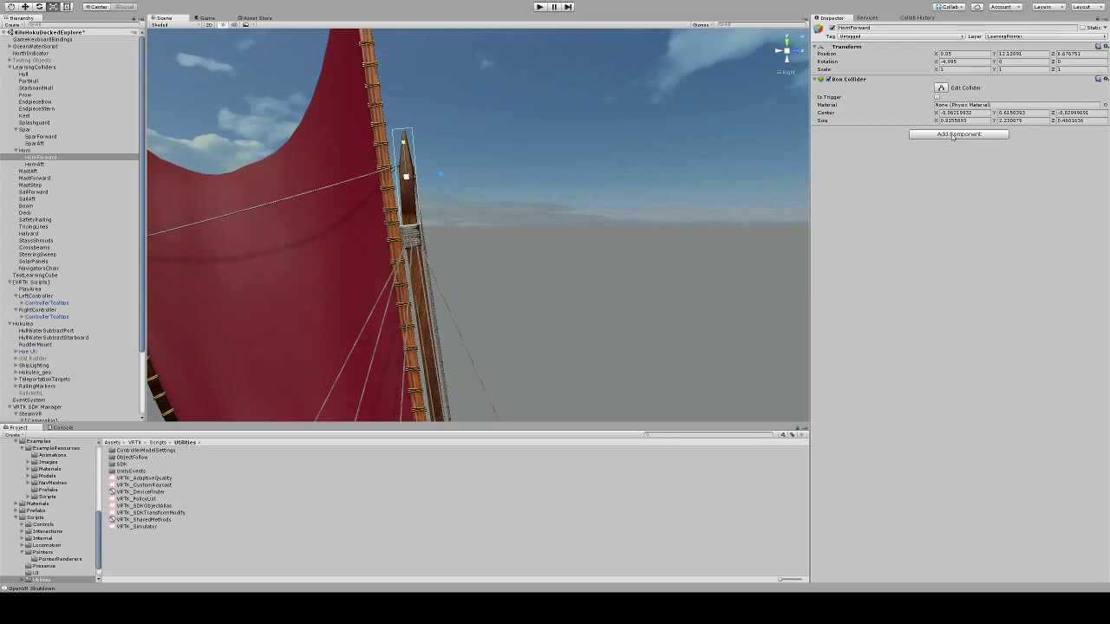
Add the Detect Laser Learning script to HornForward, disabling Hold Button To Grab and Stay Grabbed On Teleport and enabling Is Usable and Pointer Activates Use Action.
click(980, 176)
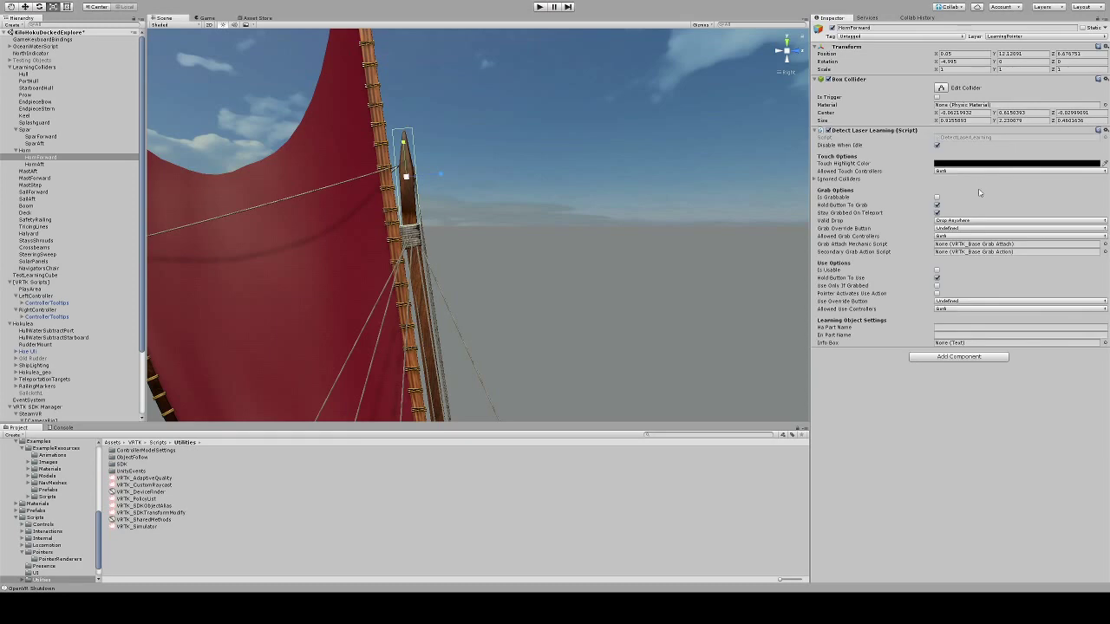
click(936, 205)
click(936, 213)
click(936, 270)
click(938, 293)
Set HornForward's Ha Part Name to "Pueo" and En Part Name to "Horn (for tricing lines)", and assign InfoBoxMain as its Info Box.
click(948, 328)
click(997, 335)
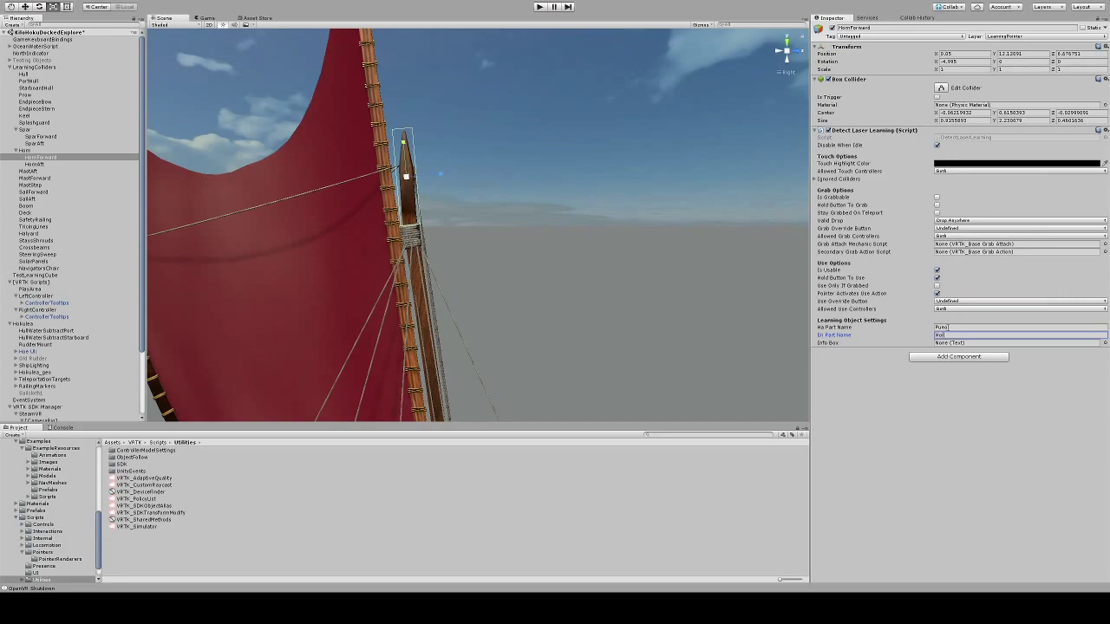
text(Horn (for tricing lines)
scroll(85, 357, down, 5)
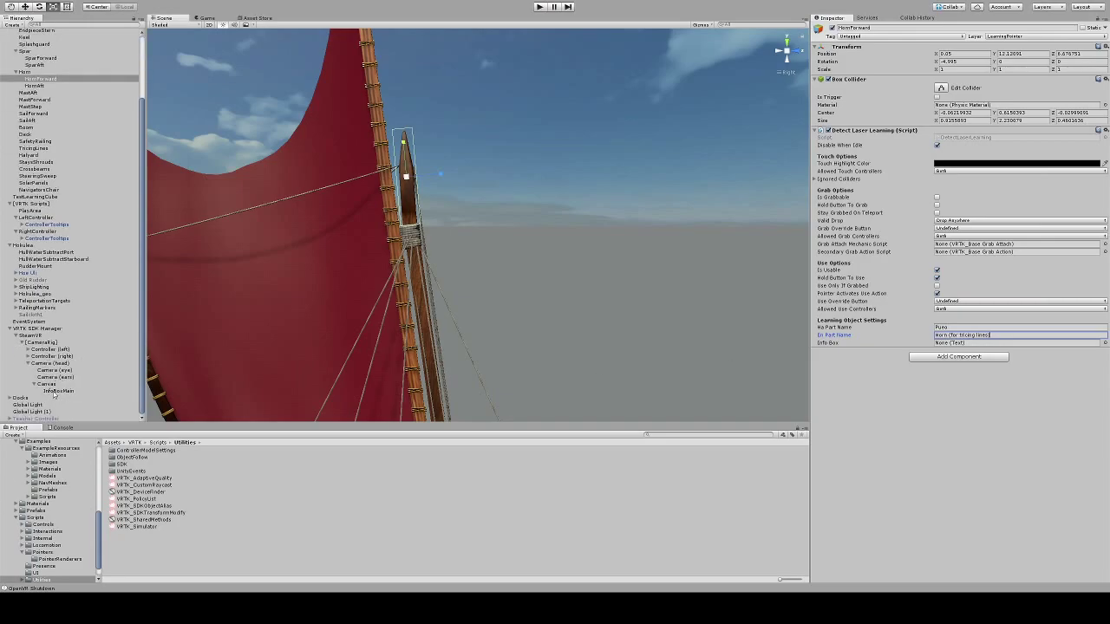
drag(54, 391, 948, 346)
View the forward horn's collider against the whole canoe, and run the scene briefly to test HornForward's laser detection.
scroll(497, 263, down, 6)
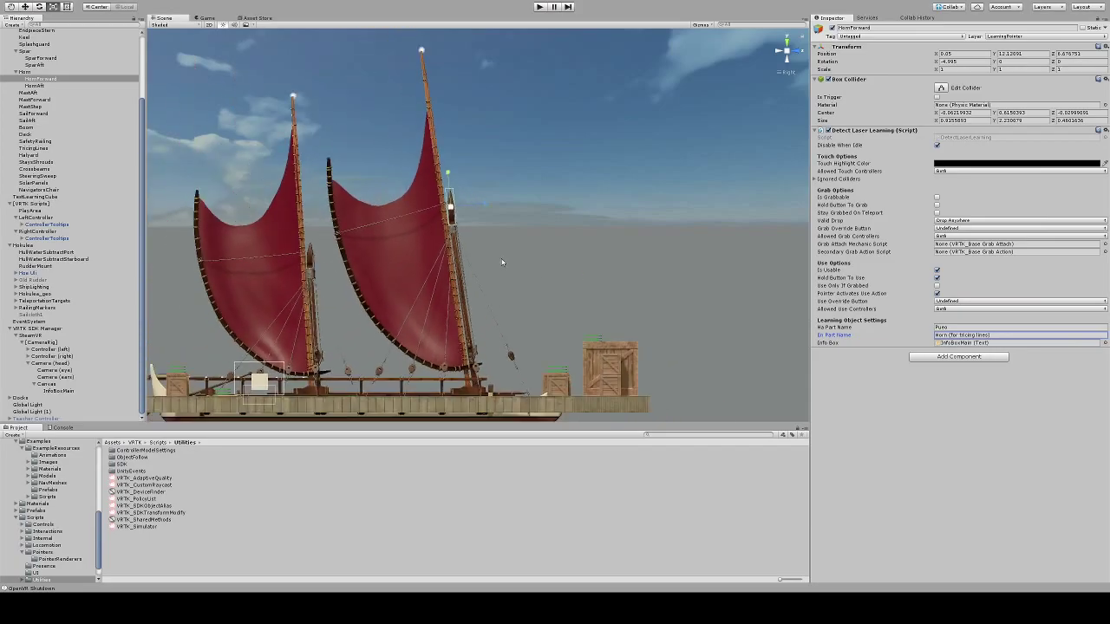
scroll(501, 260, up, 6)
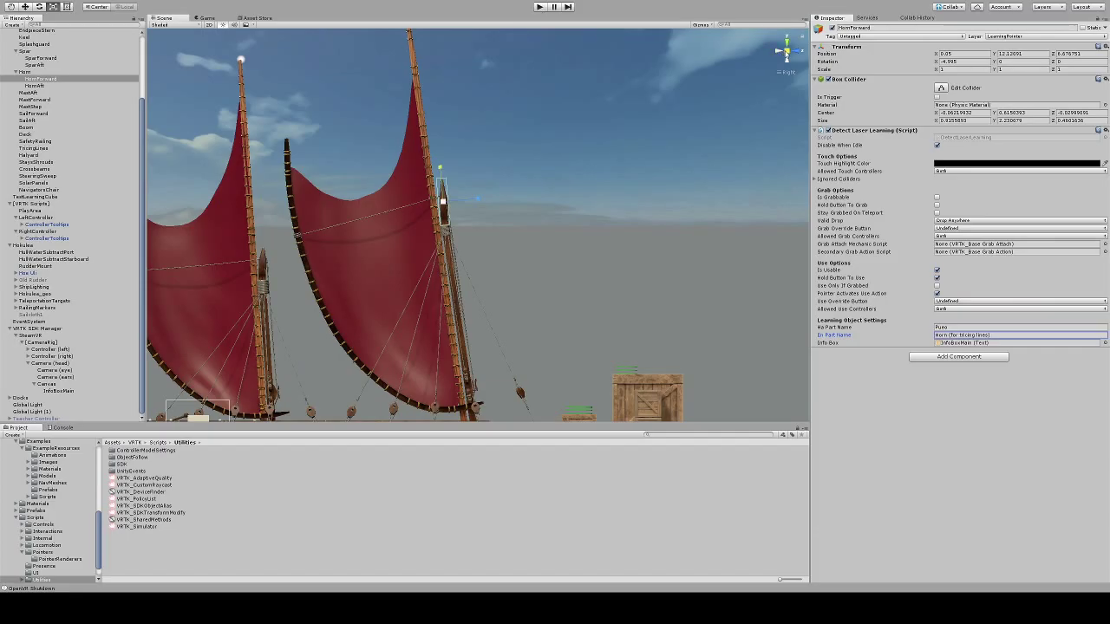
scroll(539, 148, up, 3)
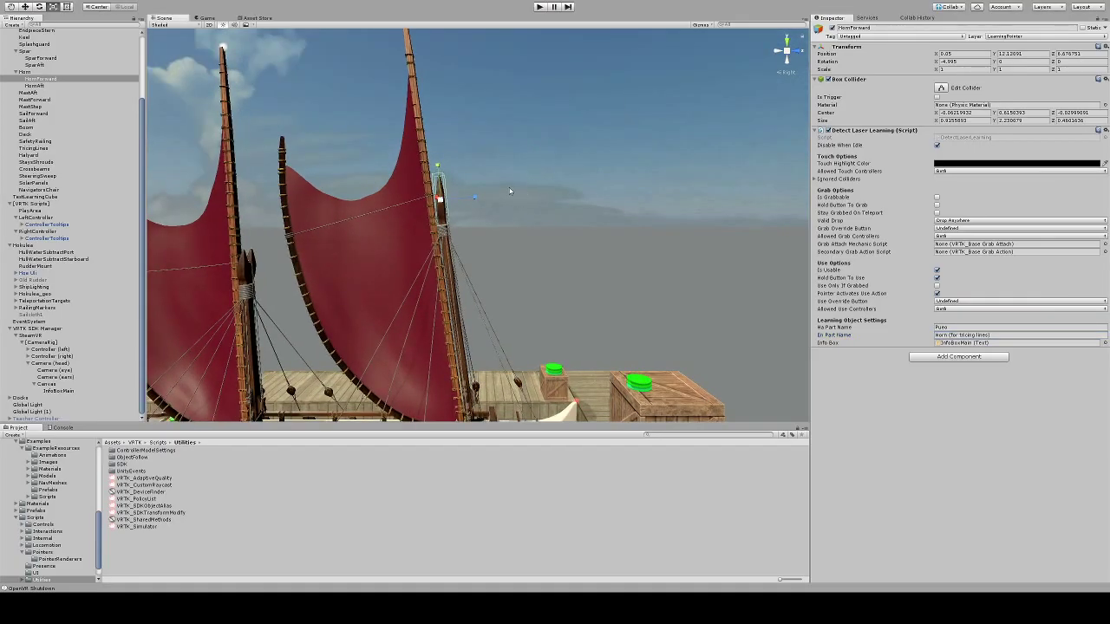
alt+drag(510, 191, 535, 201)
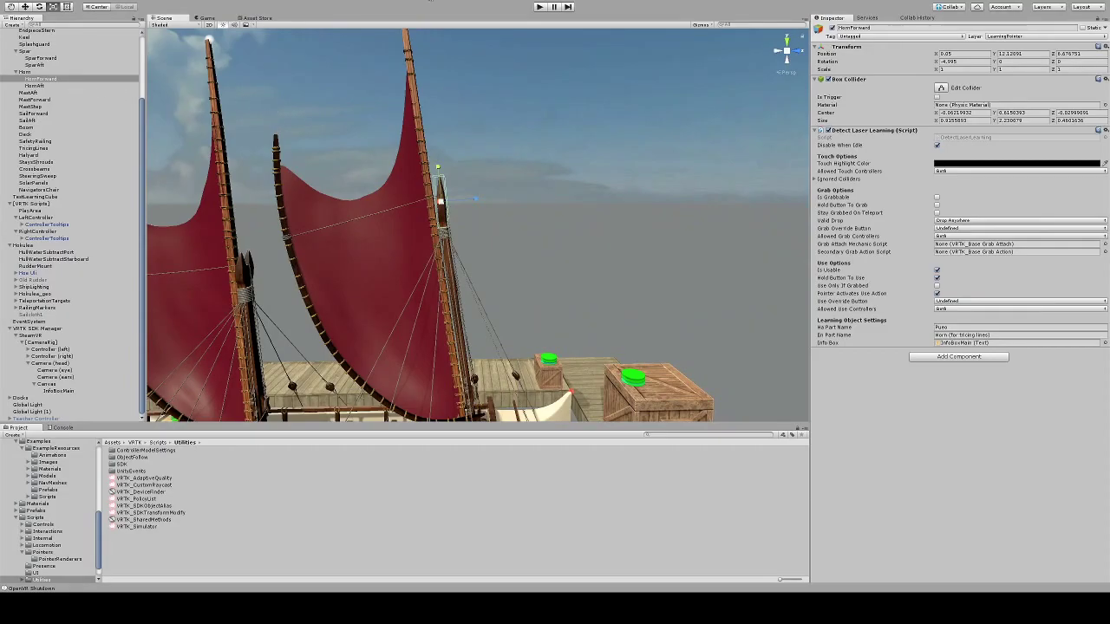
click(541, 7)
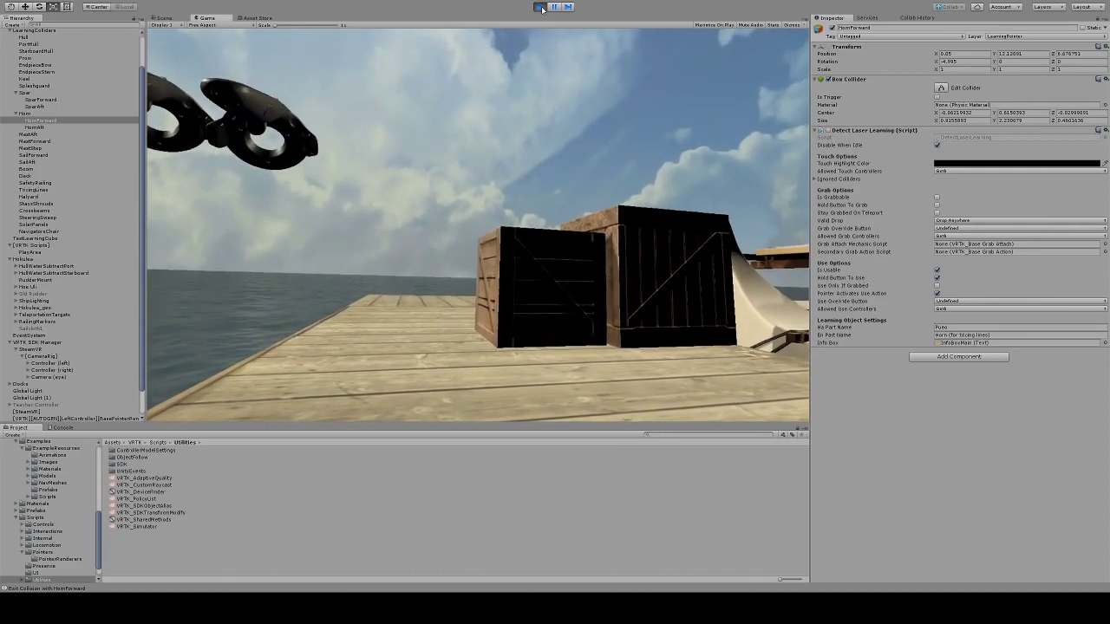
click(539, 7)
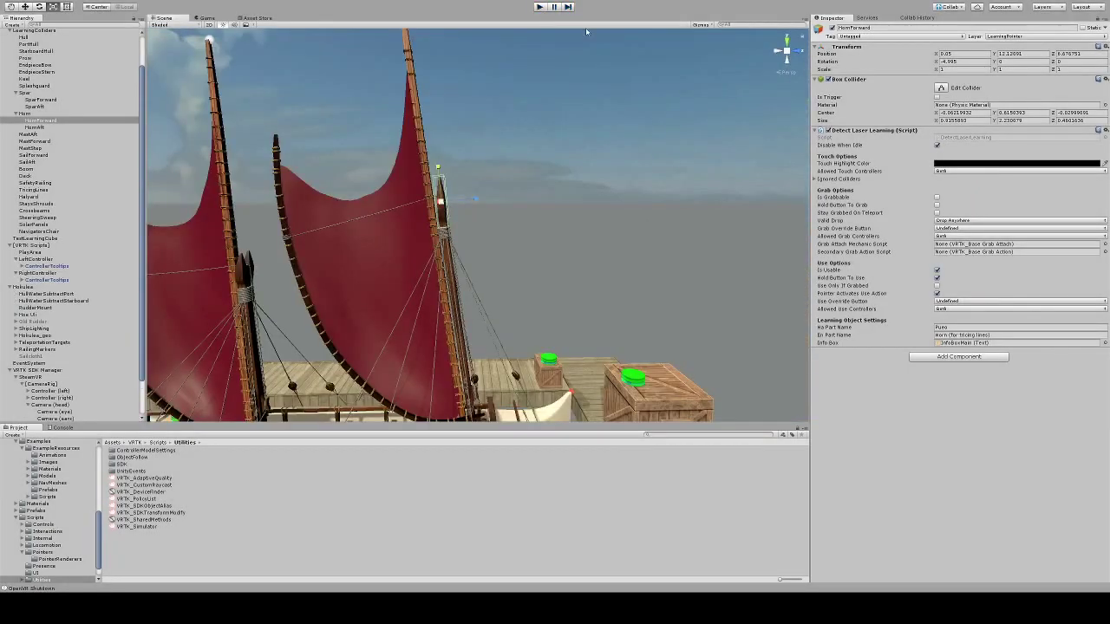
Move HornAft up and aft from the origin onto the horn at the top of the aft mast.
double_click(34, 128)
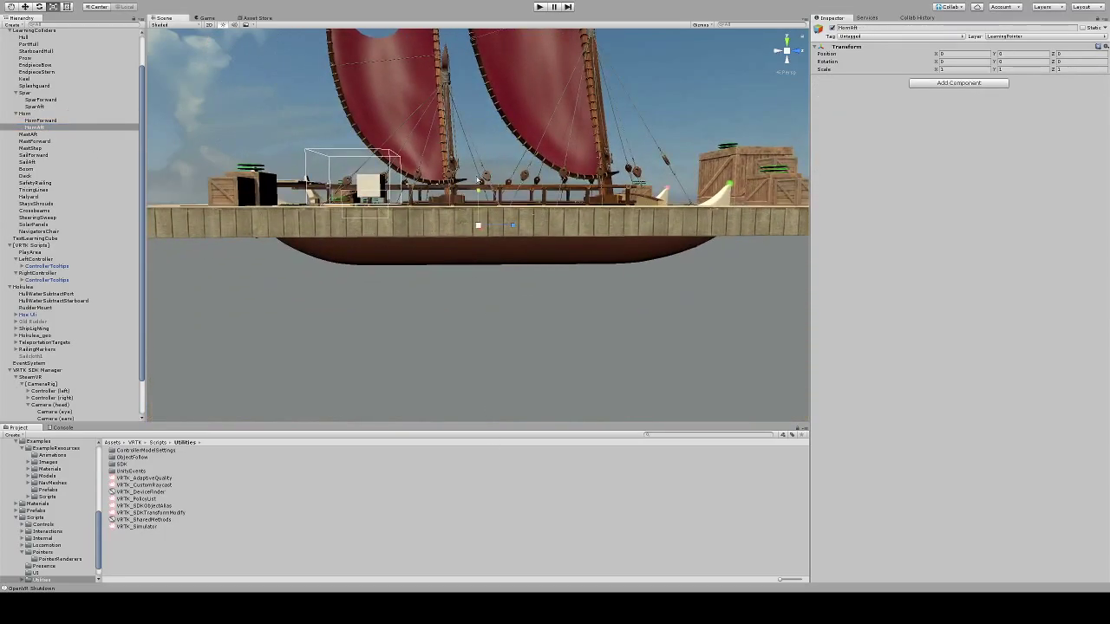
key(w)
drag(477, 189, 462, 77)
scroll(482, 211, up, 10)
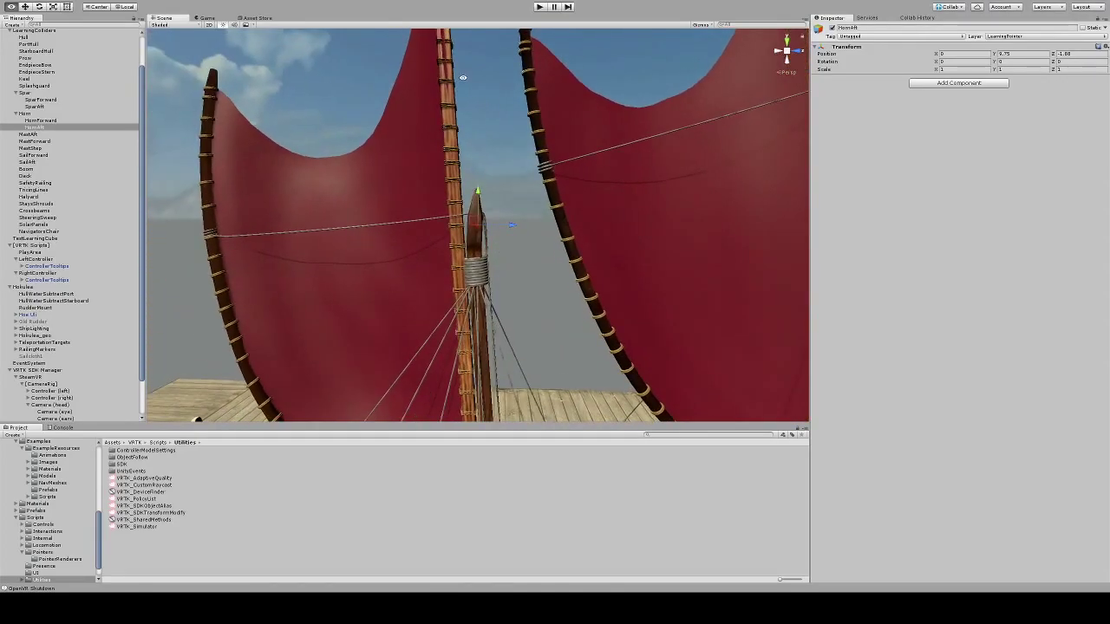
Add a box collider to HornAft and fit it to the horn's side profile, about 1.63 high and 0.48 deep.
click(973, 118)
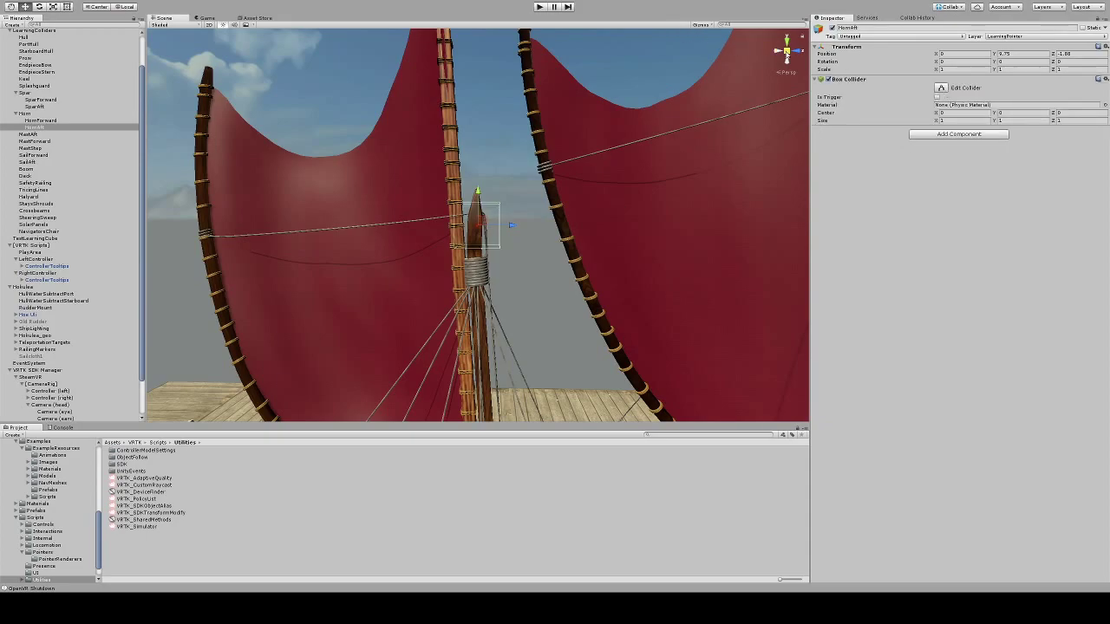
click(941, 88)
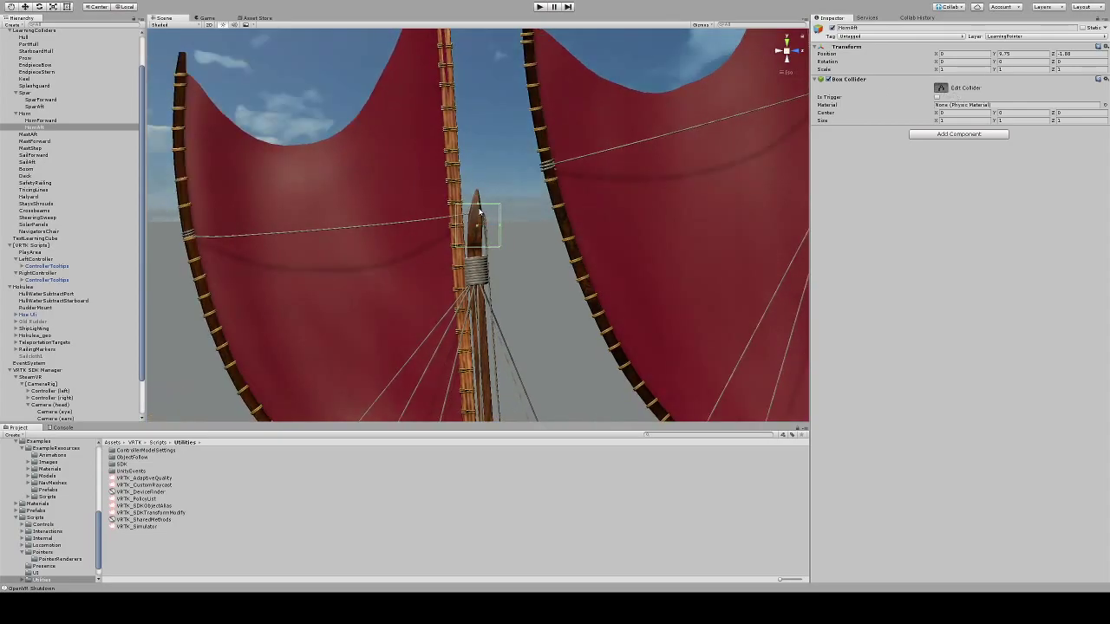
drag(480, 211, 478, 188)
drag(479, 249, 466, 228)
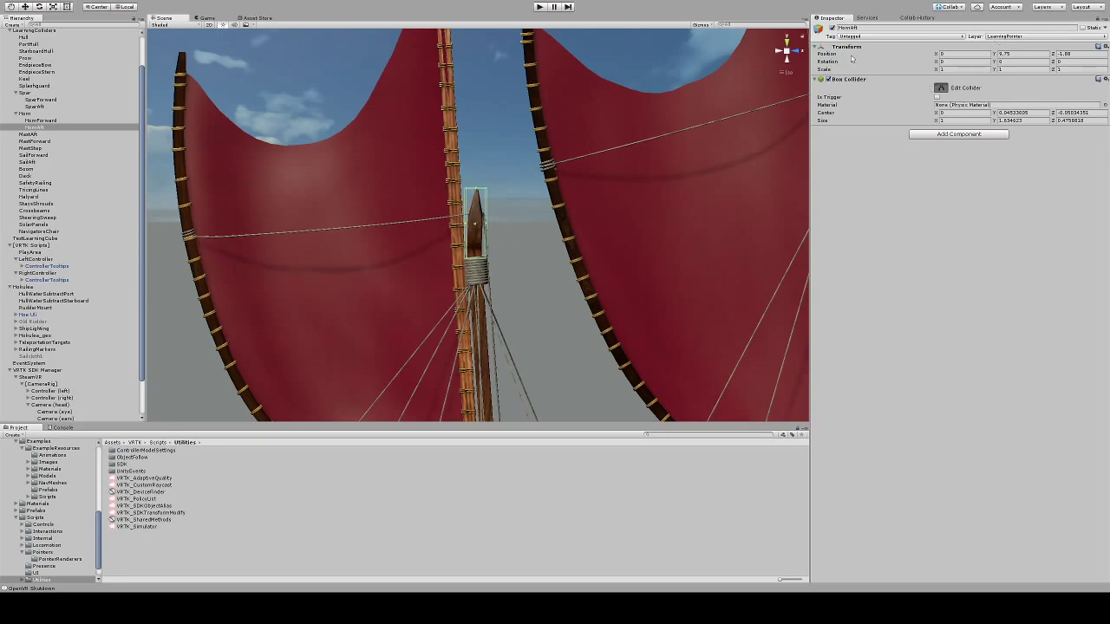
Narrow HornAft's box collider from both sides to about 0.92 wide to match the horn in the front view.
click(790, 52)
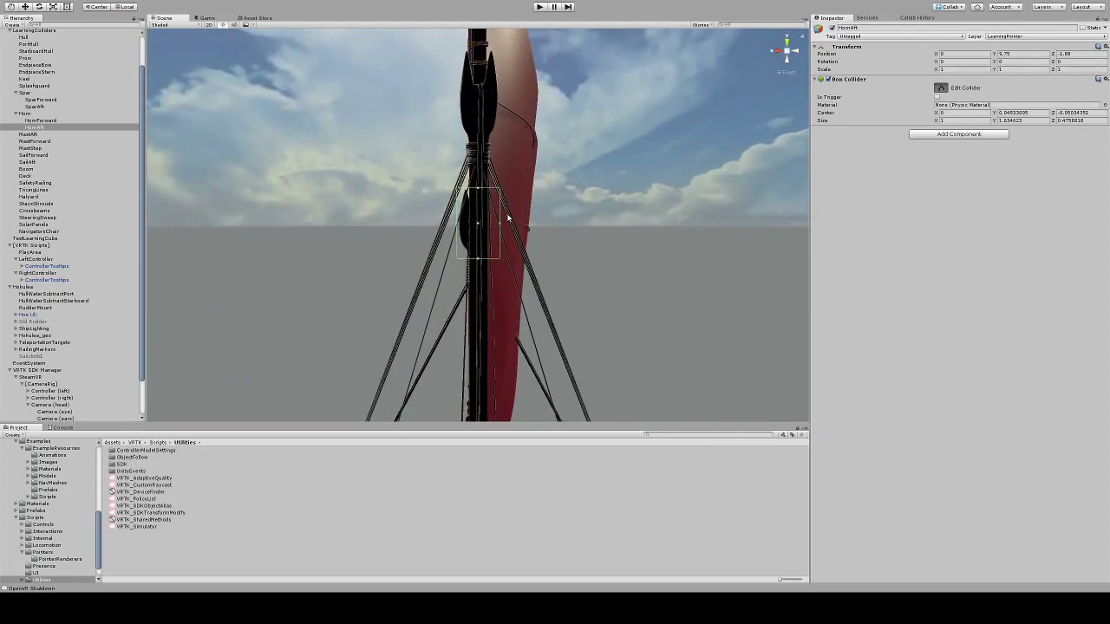
scroll(507, 224, up, 10)
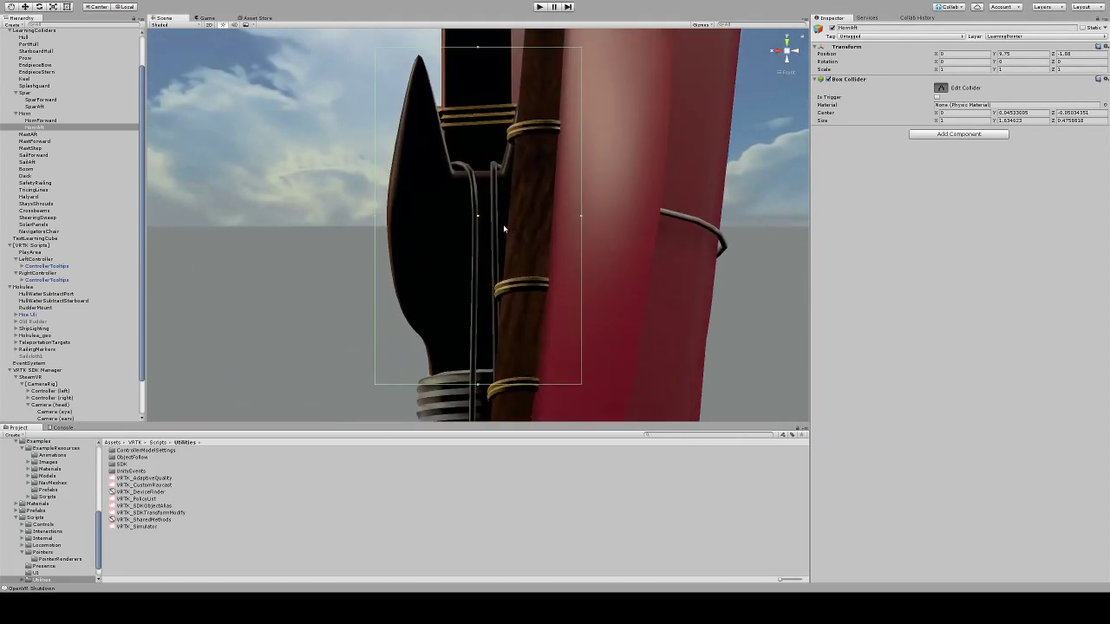
scroll(504, 229, up, 5)
scroll(556, 231, down, 1)
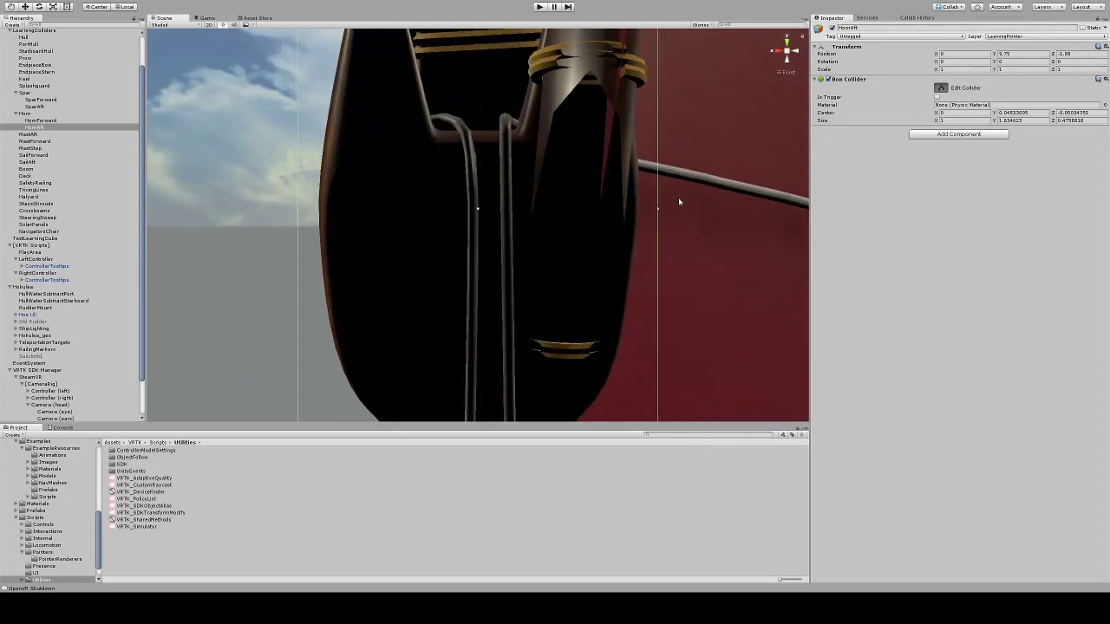
drag(658, 210, 644, 209)
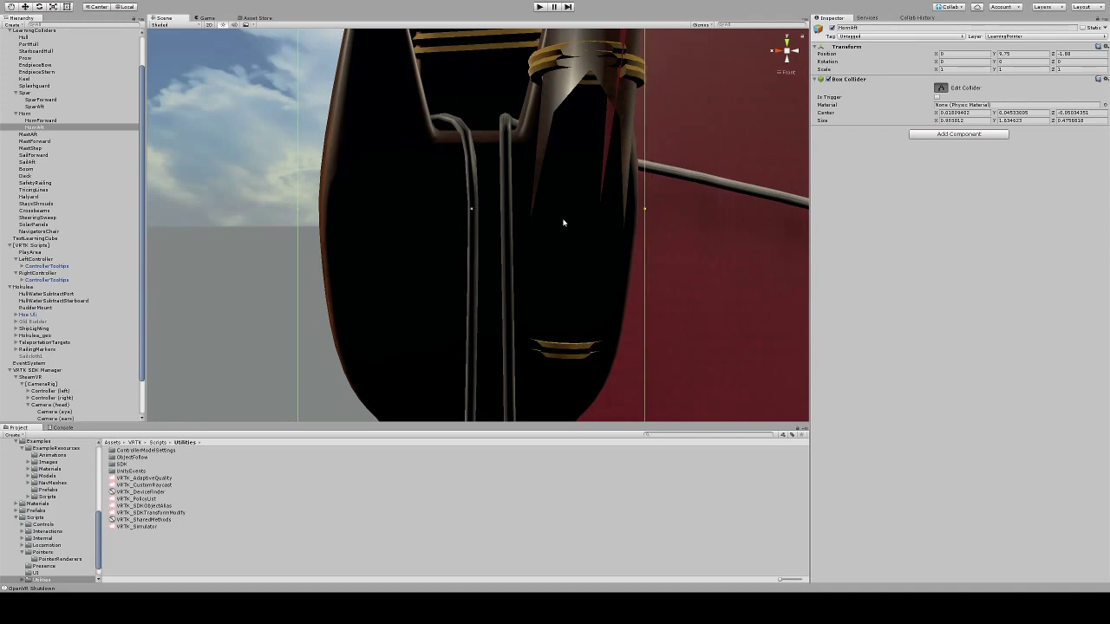
drag(301, 214, 315, 217)
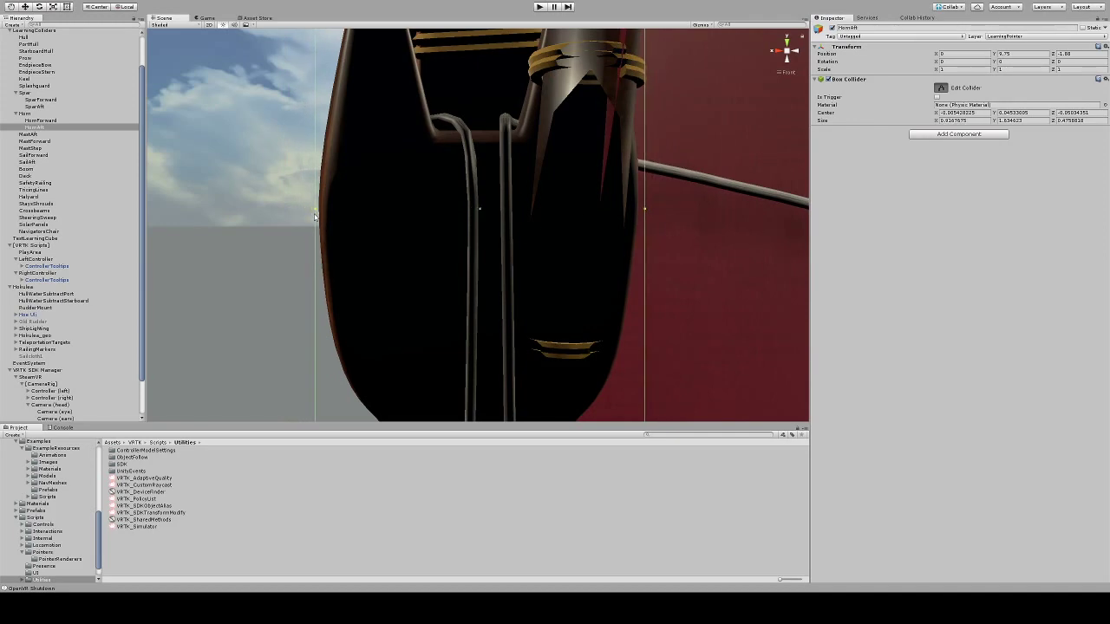
Refine HornAft's box collider from above and from the side to about 1.62 high and 0.43 deep, and finish editing it.
click(785, 41)
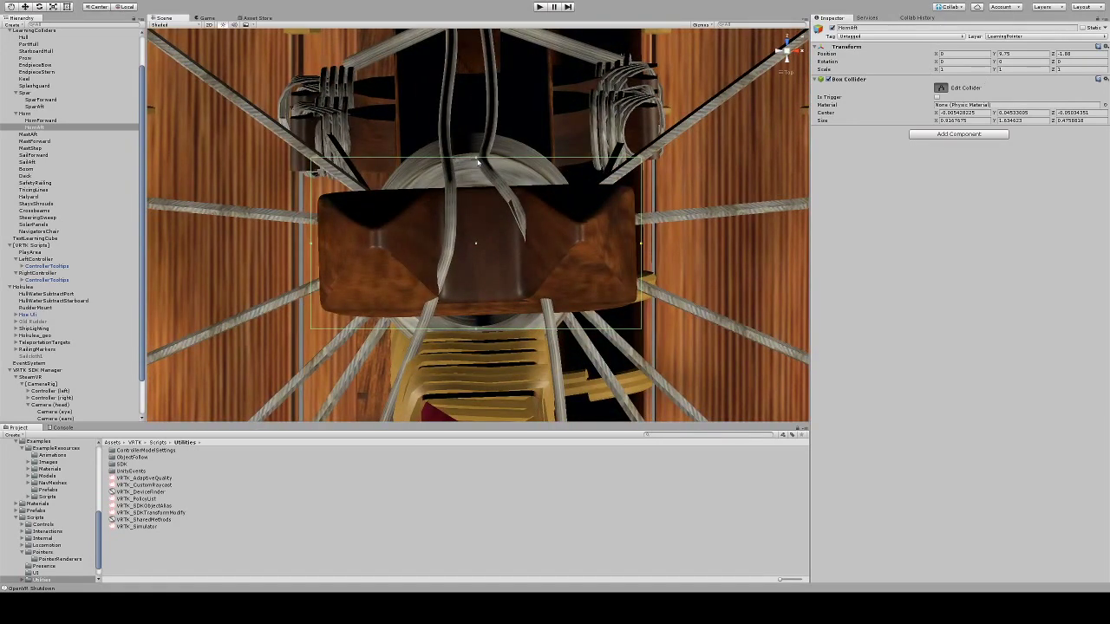
drag(478, 162, 481, 178)
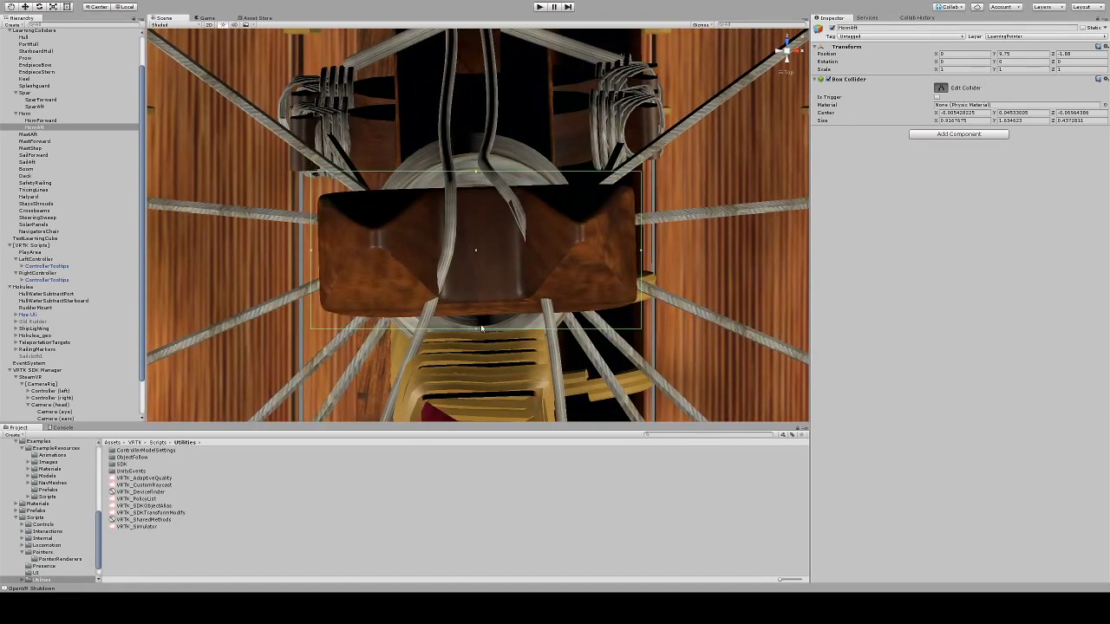
drag(477, 328, 481, 322)
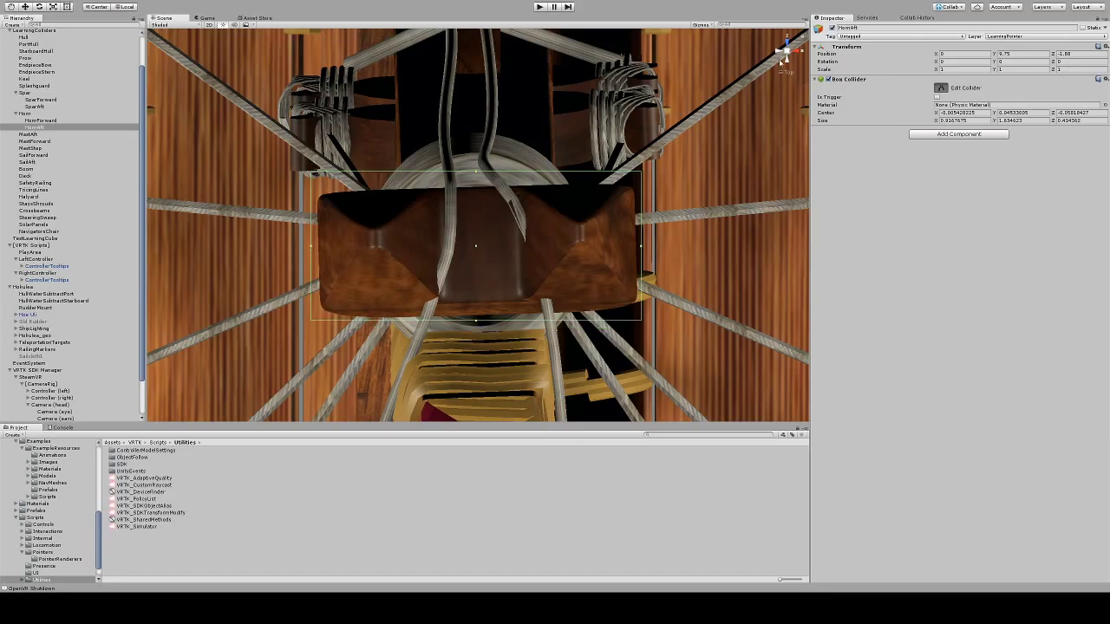
click(792, 53)
scroll(622, 149, down, 5)
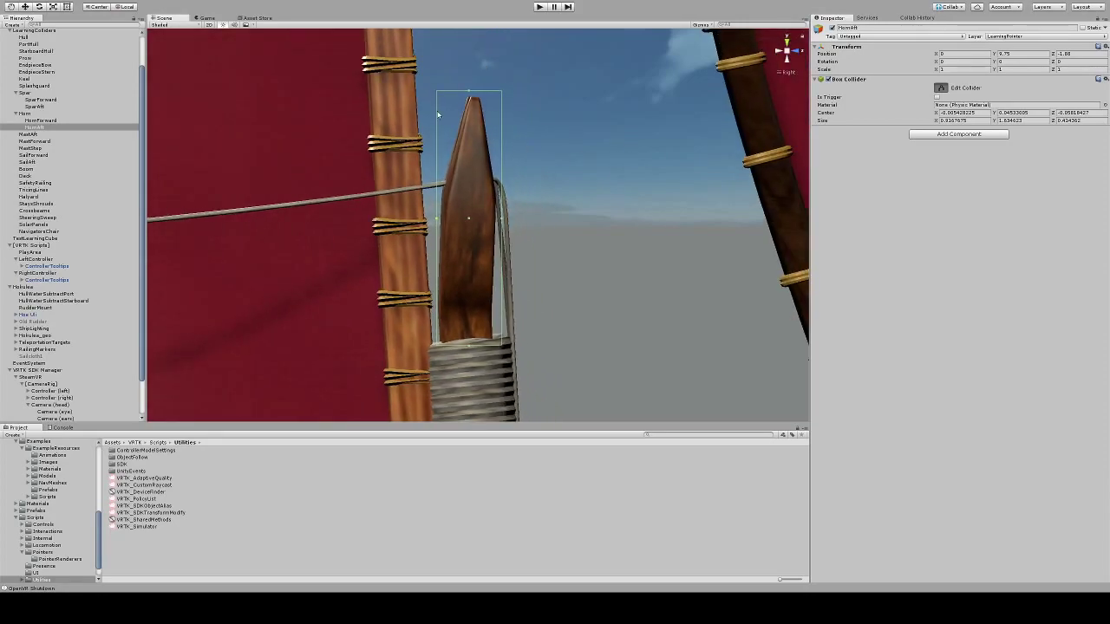
drag(469, 93, 469, 93)
drag(438, 222, 436, 222)
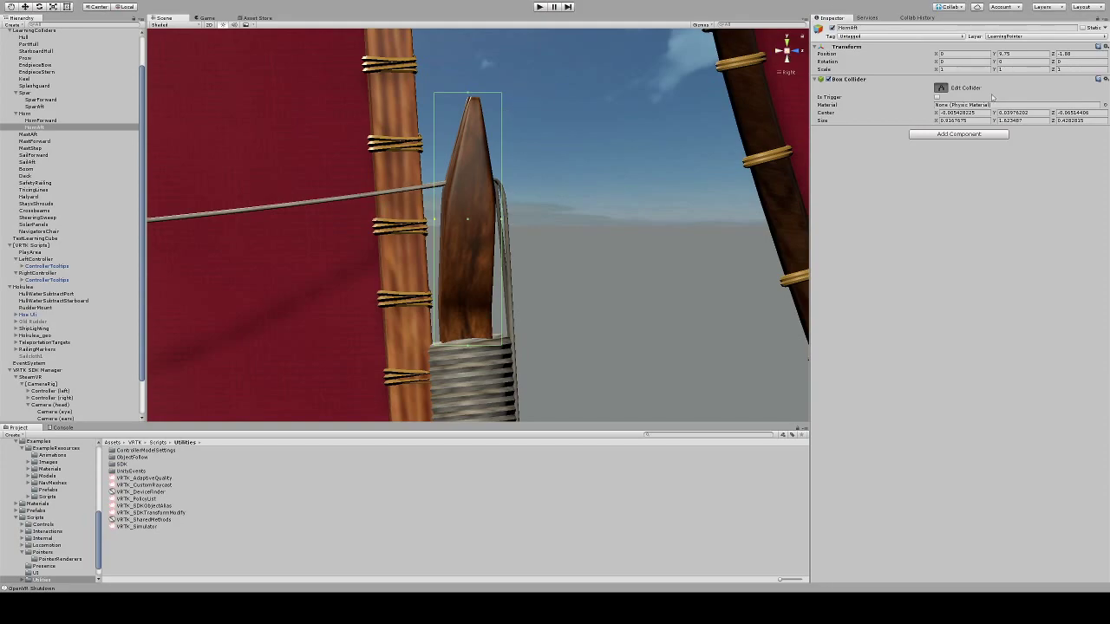
key(w)
scroll(487, 234, down, 5)
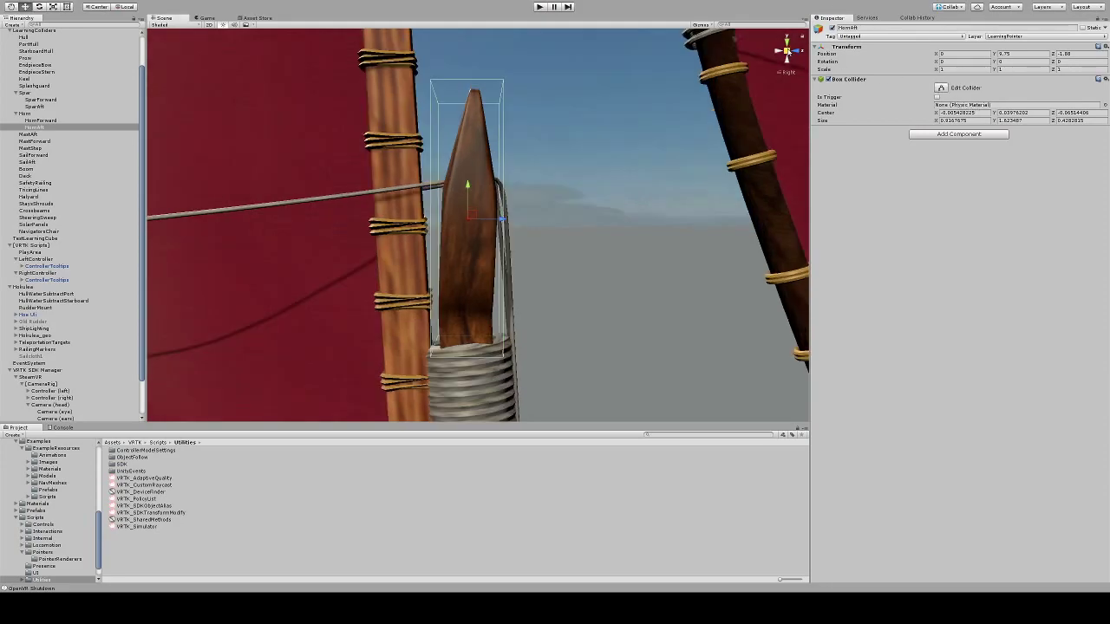
Add the Detect Laser Learning script to HornAft, disabling Hold Button To Grab and Stay Grabbed On Teleport and enabling Is Usable and Pointer Activates Use Action.
alt+drag(487, 234, 550, 235)
scroll(550, 235, down, 5)
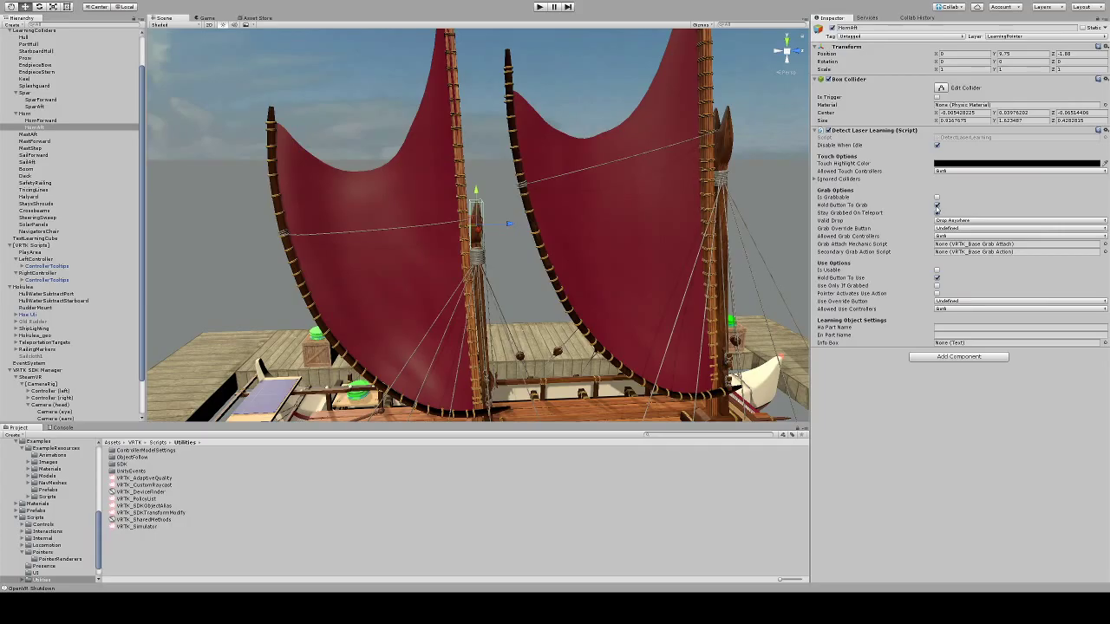
click(936, 205)
click(936, 212)
click(937, 270)
click(937, 293)
Set HornAft's Ha Part Name to "Pueo" and En Part Name to "Horn (for Tricing Lines)", and assign InfoBoxMain as its Info Box.
click(948, 329)
text(Manu)
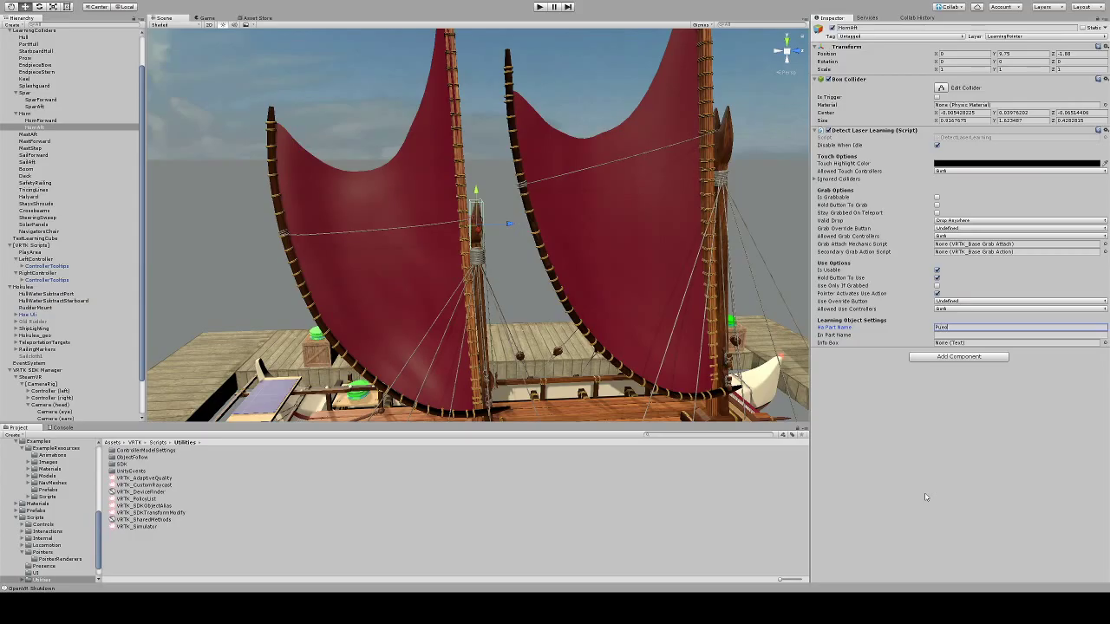
key(Tab)
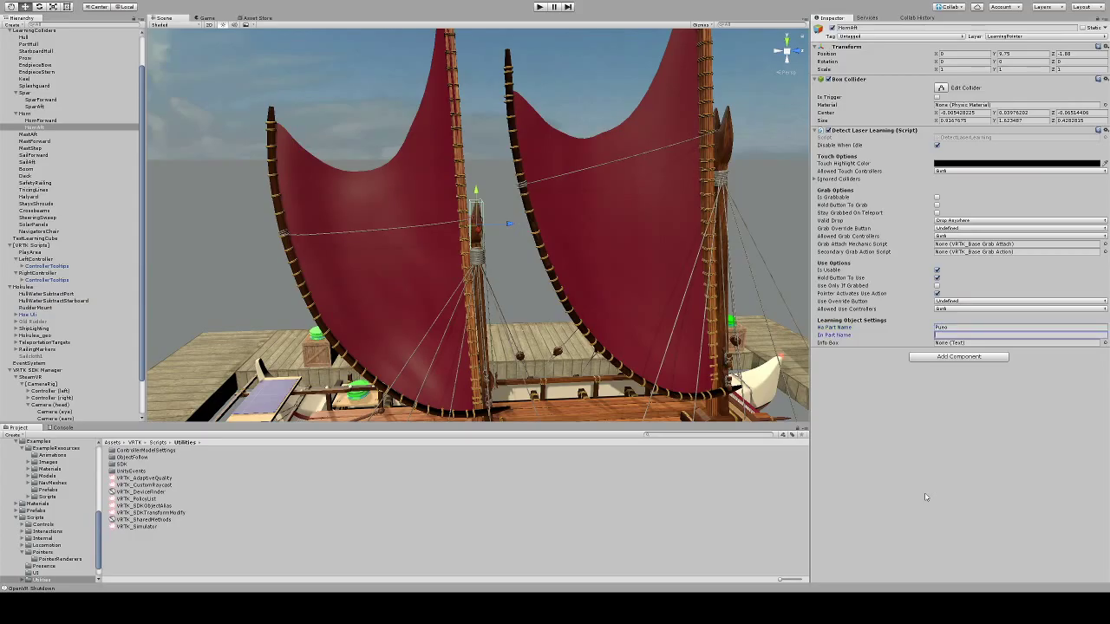
text(Horn (Tor Tricing Lines))
click(39, 121)
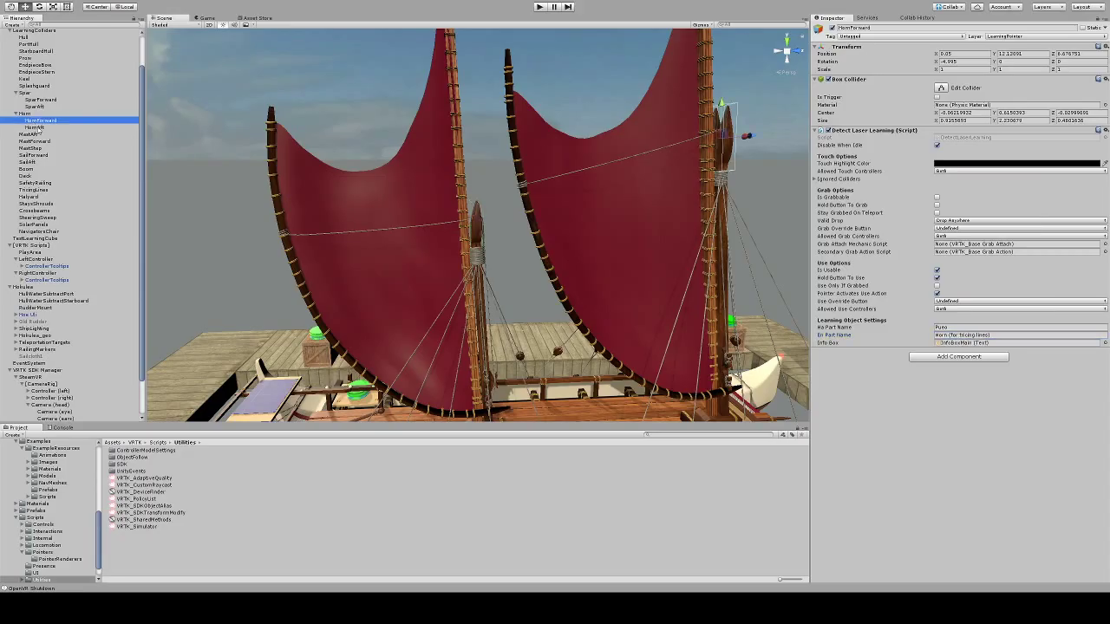
click(39, 127)
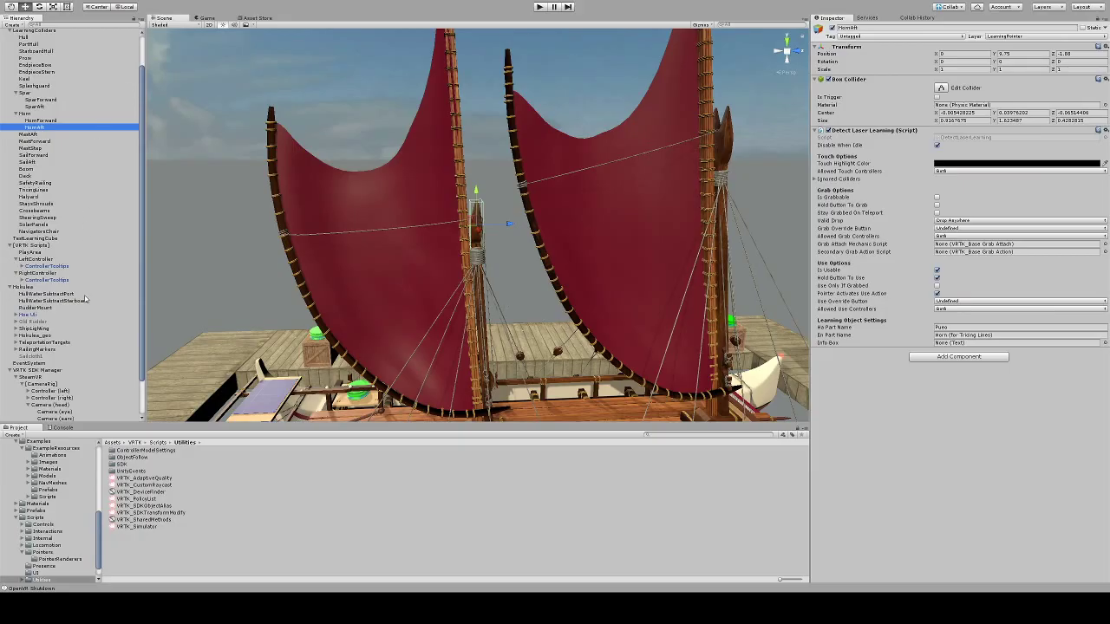
scroll(59, 377, down, 3)
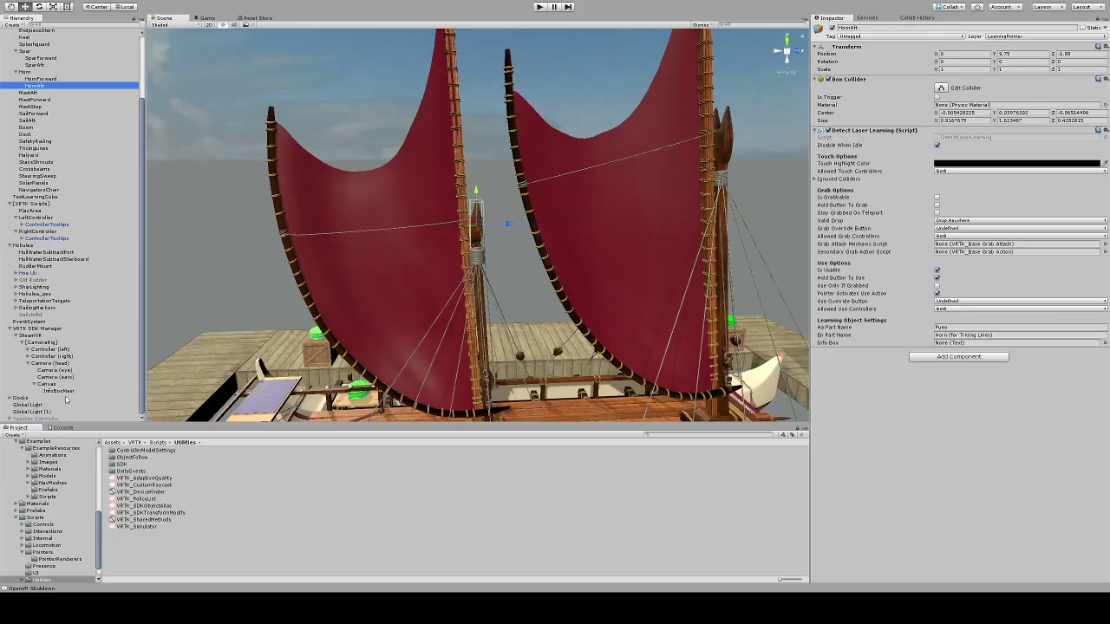
drag(61, 391, 984, 344)
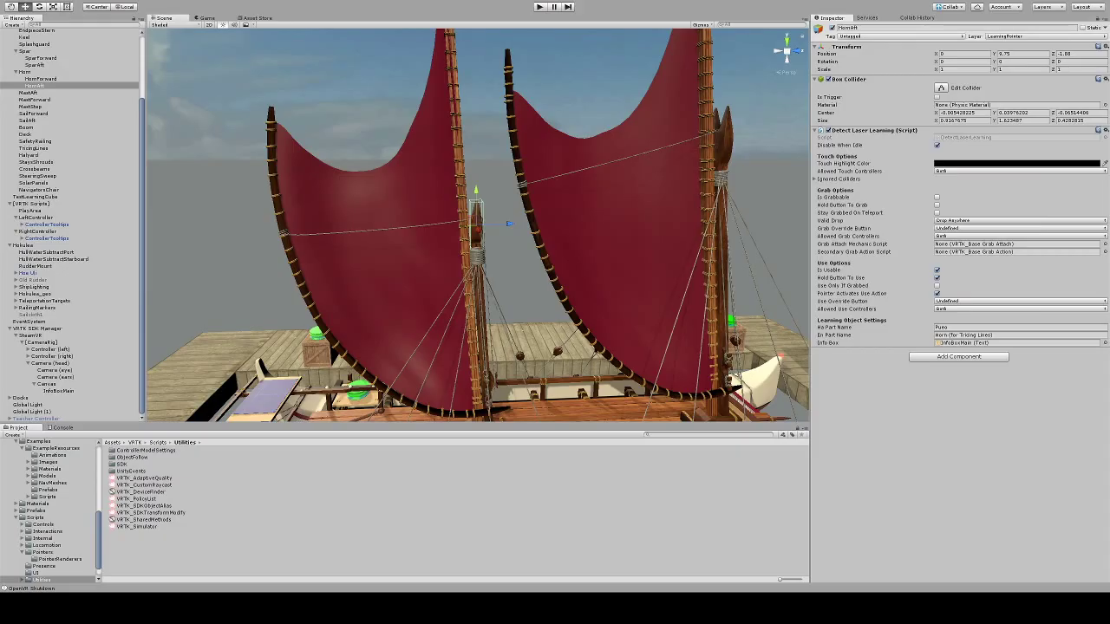
Run the scene briefly to test HornAft's laser detection, and return to editing.
click(541, 6)
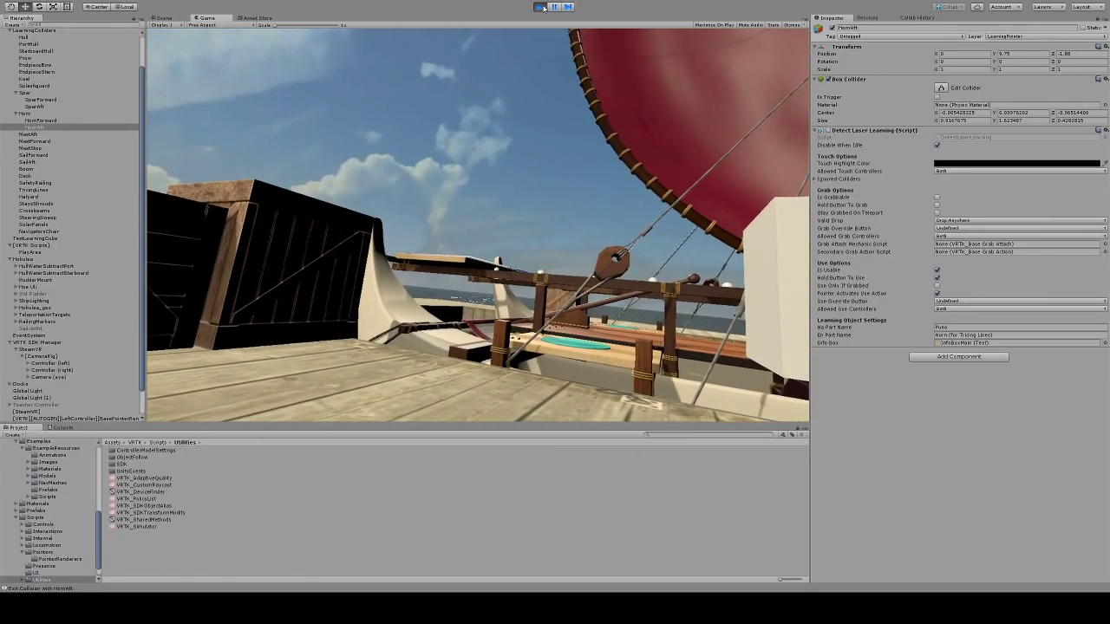
click(540, 7)
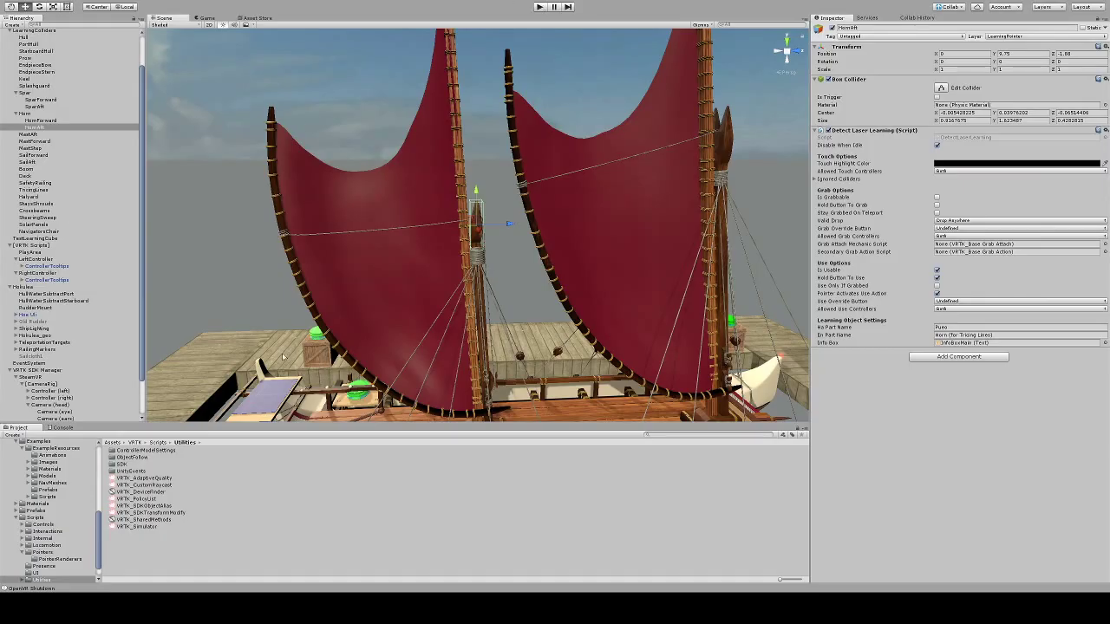
Capitalize the last two words of HornForward's En Part Name so it reads "Horn (for Tricing Lines)".
click(52, 121)
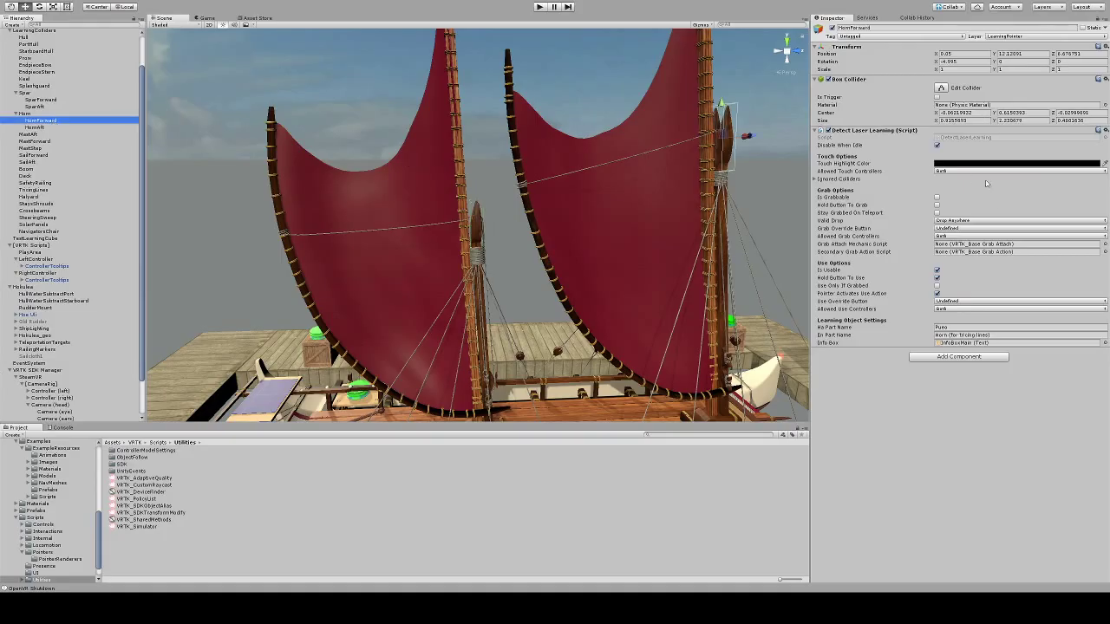
click(959, 334)
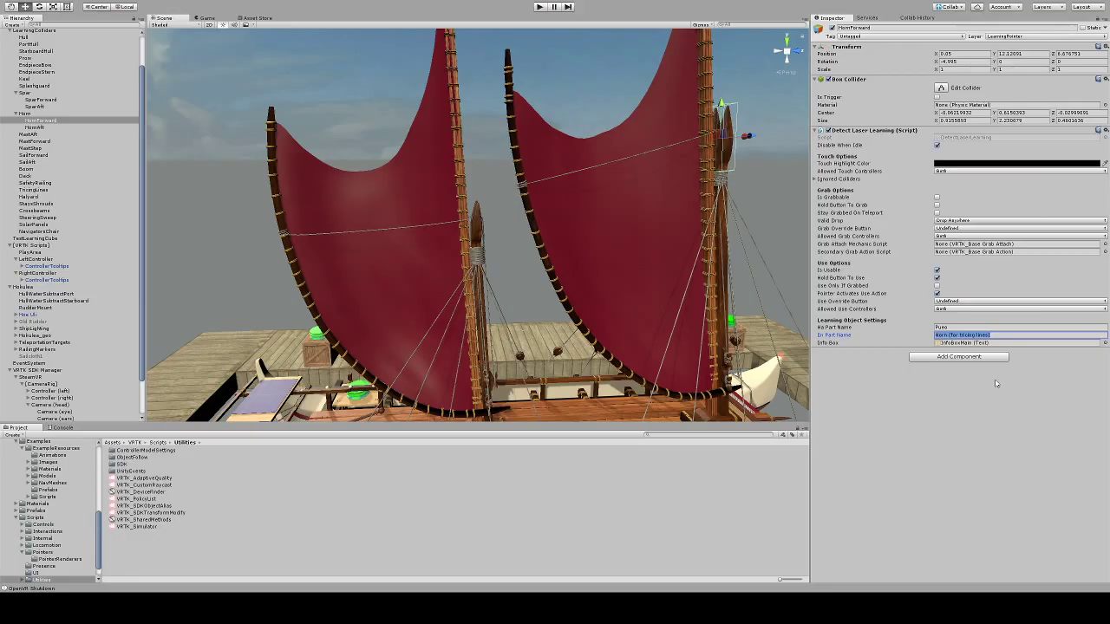
key(End)
key(ctrl+Left)
key(Delete)
text(L)
key(Delete)
text(T)
Reorder the LearningColliders children so that MastForward comes directly before MastAft.
click(38, 136)
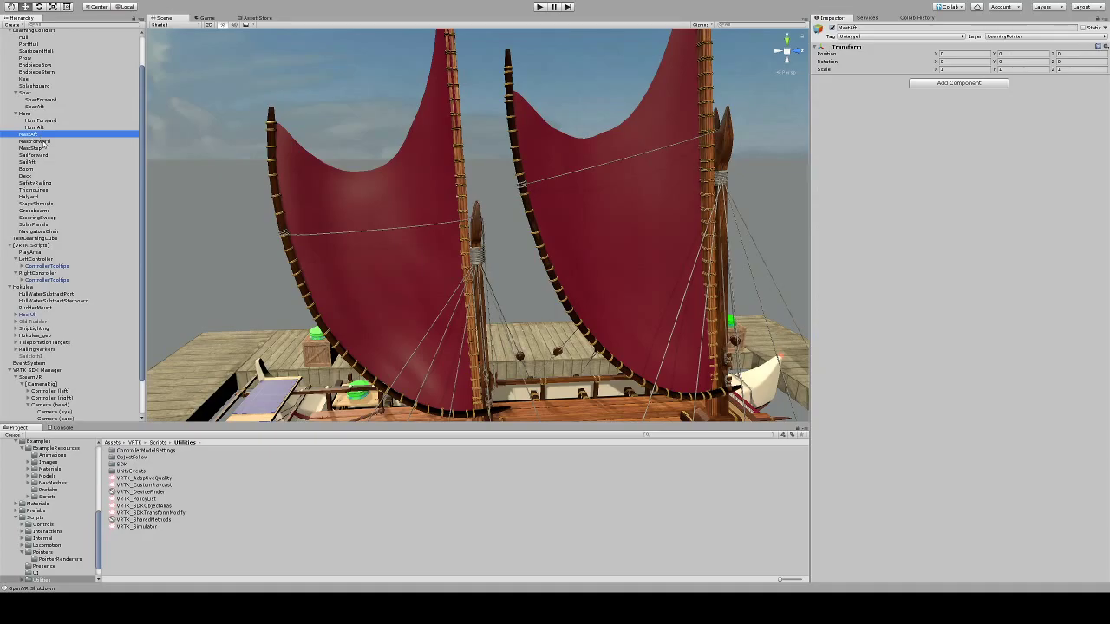
drag(40, 142, 31, 132)
click(43, 142)
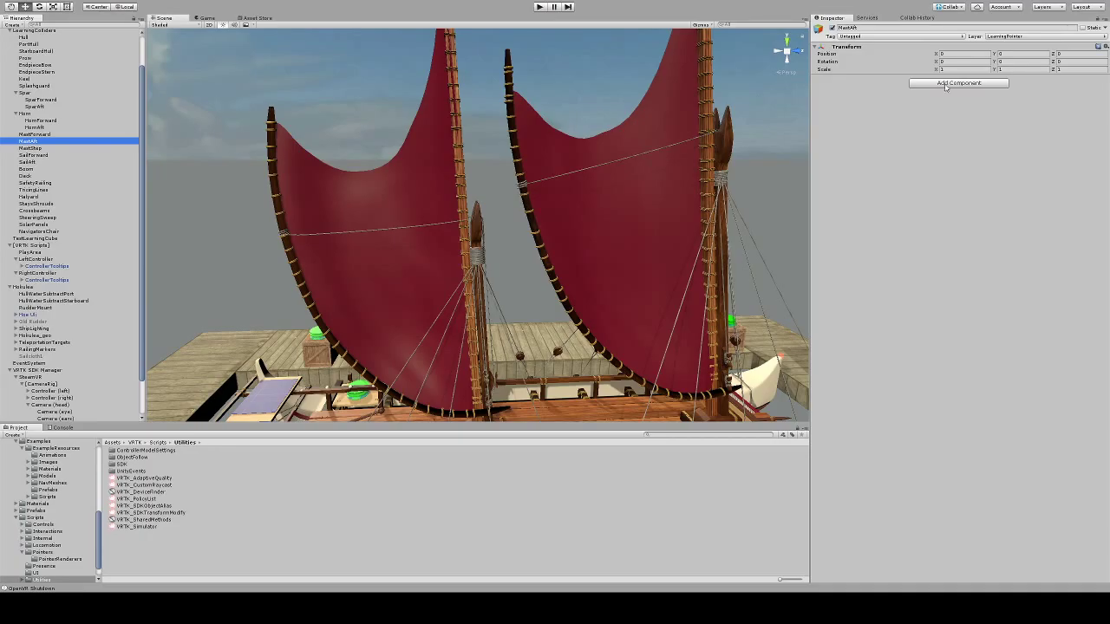
click(977, 114)
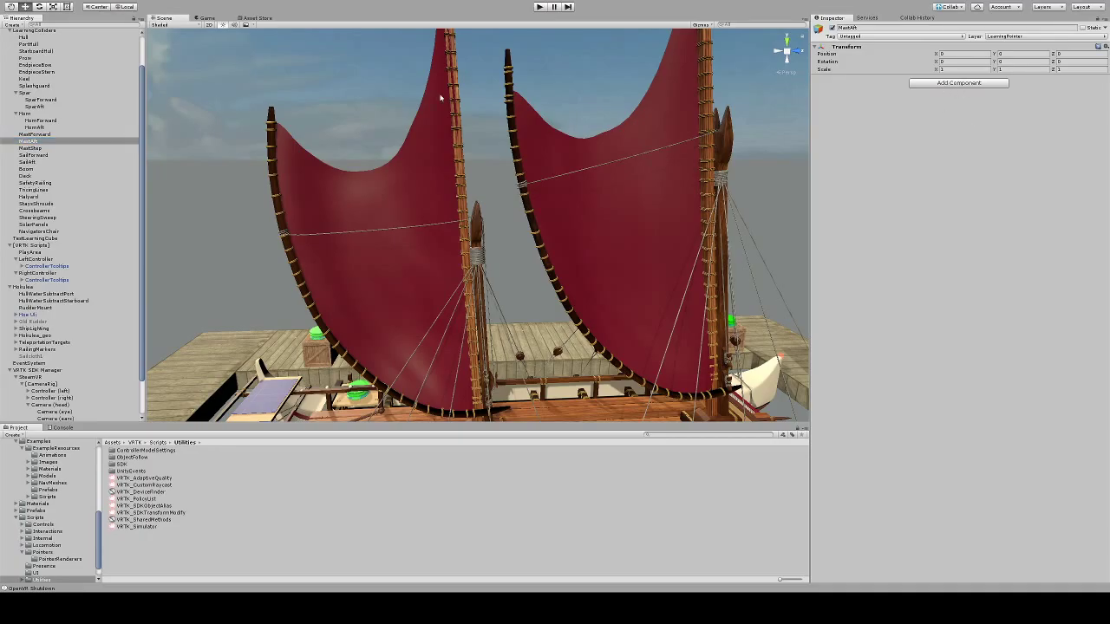
Add a Box Collider component to MastForward.
click(60, 133)
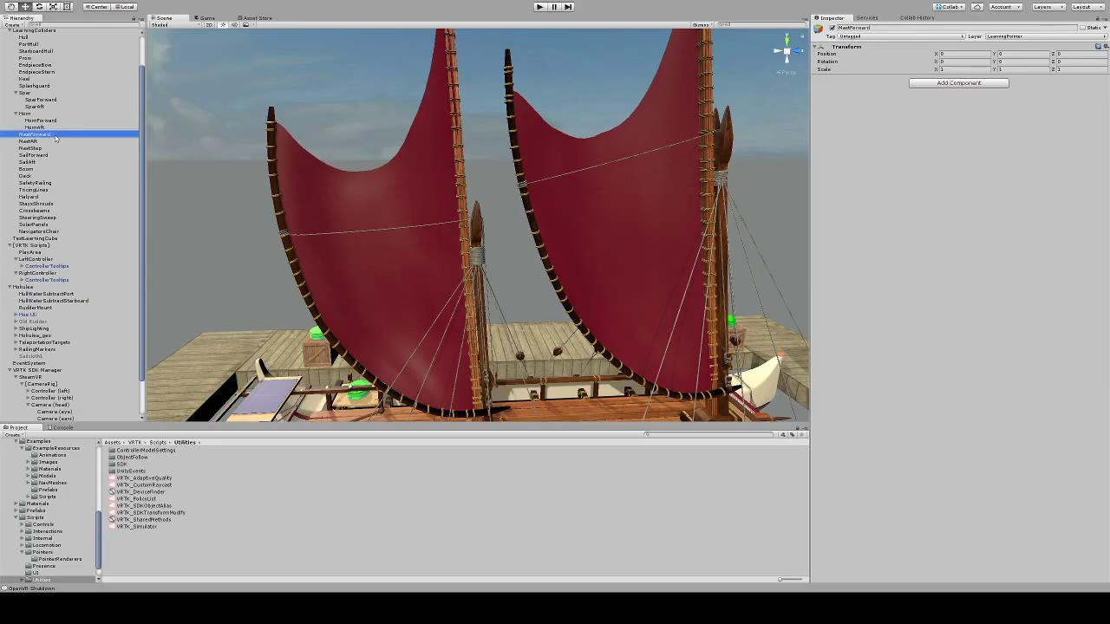
click(937, 83)
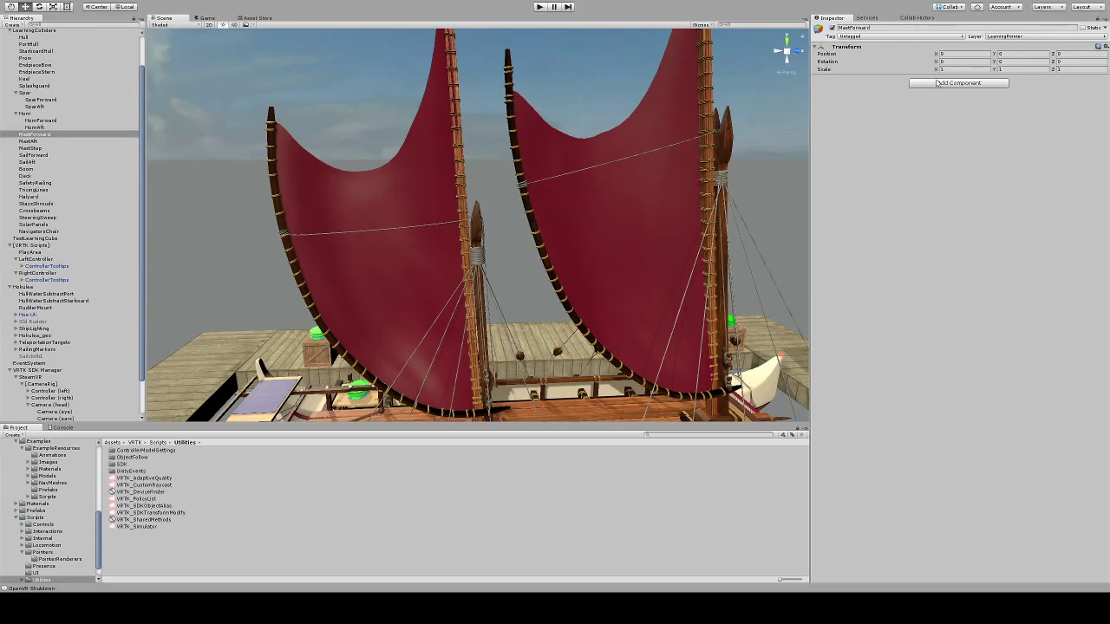
click(933, 123)
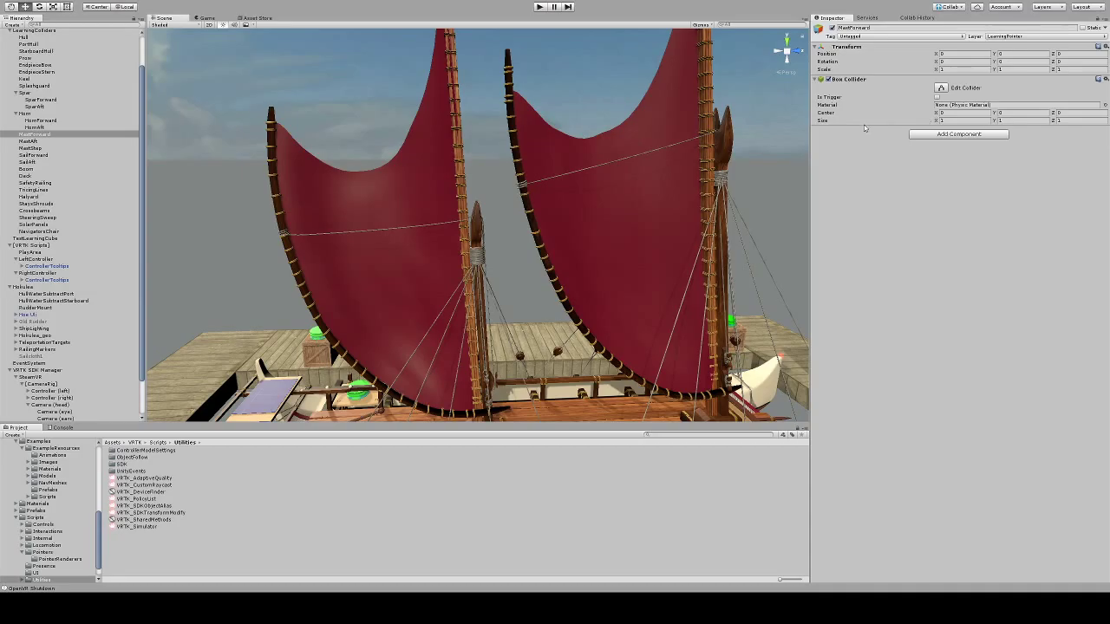
Move MastForward up and forward to the canoe's forward mast, at Z about 7.31, and start editing its box collider.
scroll(524, 373, down, 5)
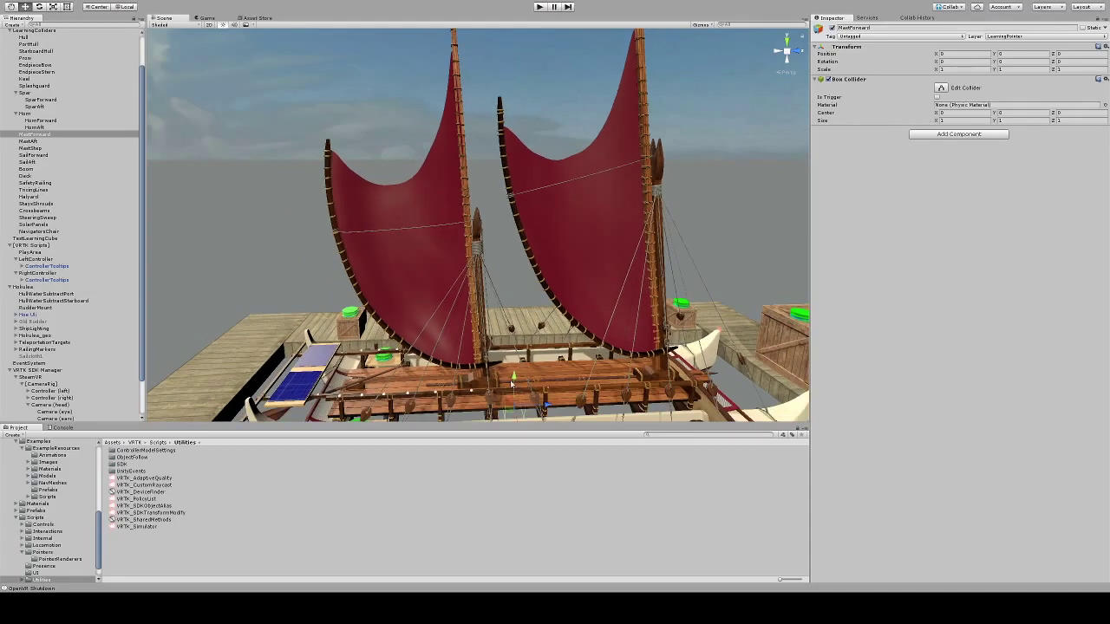
drag(511, 381, 685, 246)
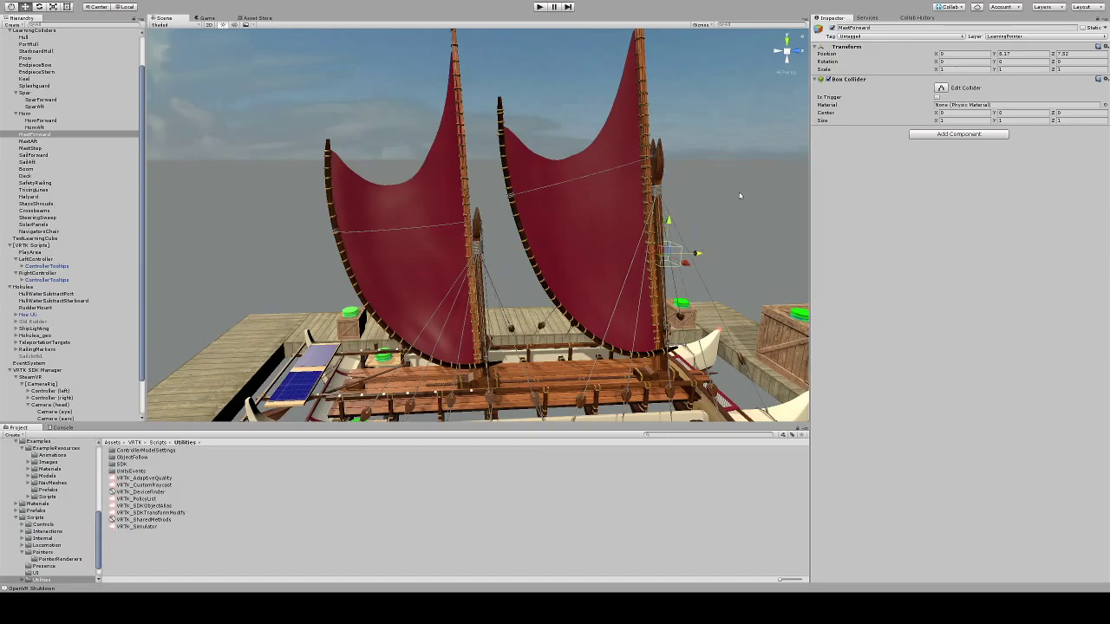
alt+drag(740, 196, 473, 284)
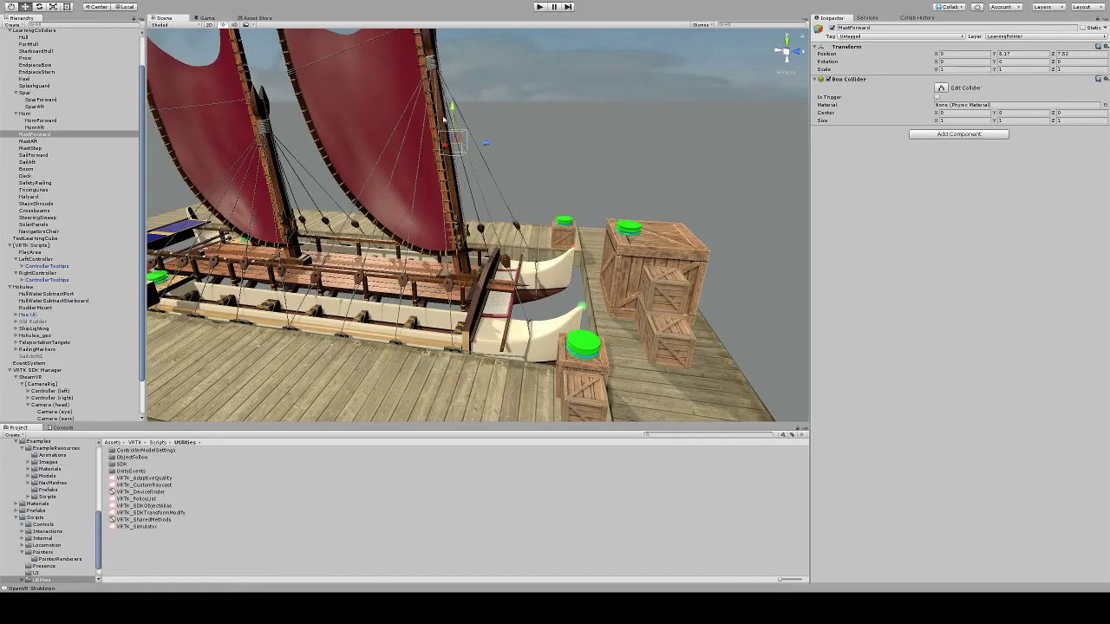
alt+drag(494, 172, 521, 156)
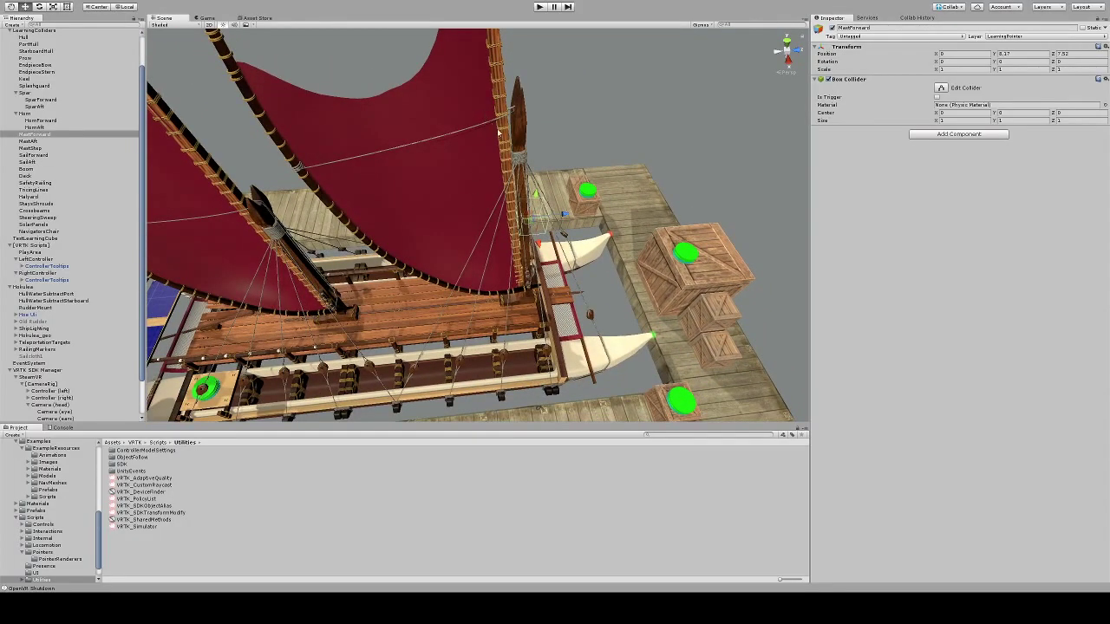
scroll(545, 251, up, 3)
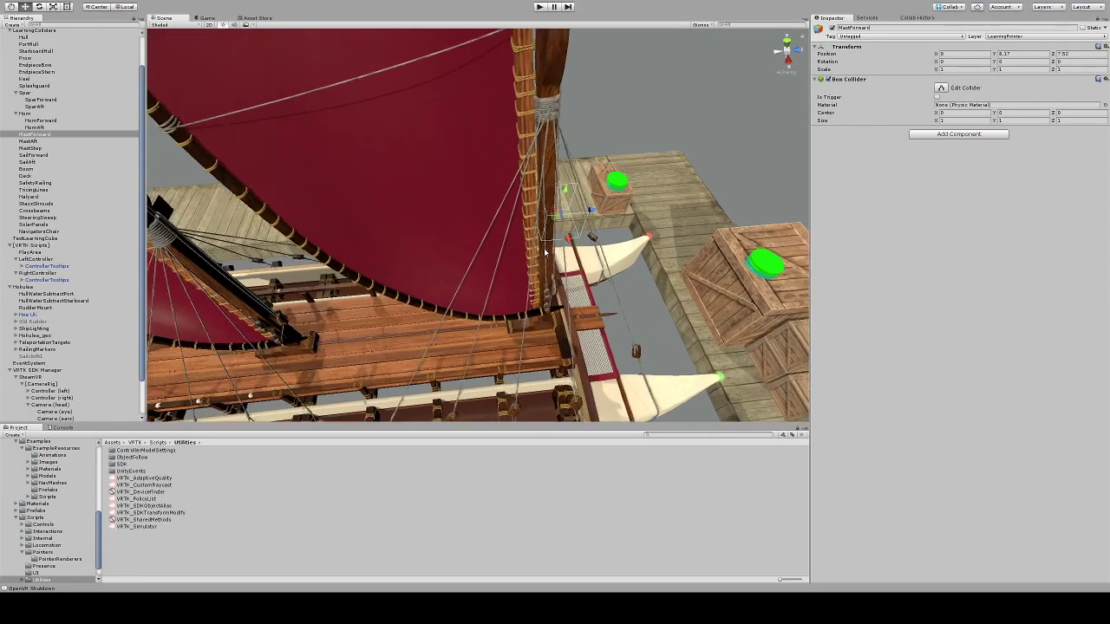
alt+drag(545, 252, 544, 171)
click(941, 88)
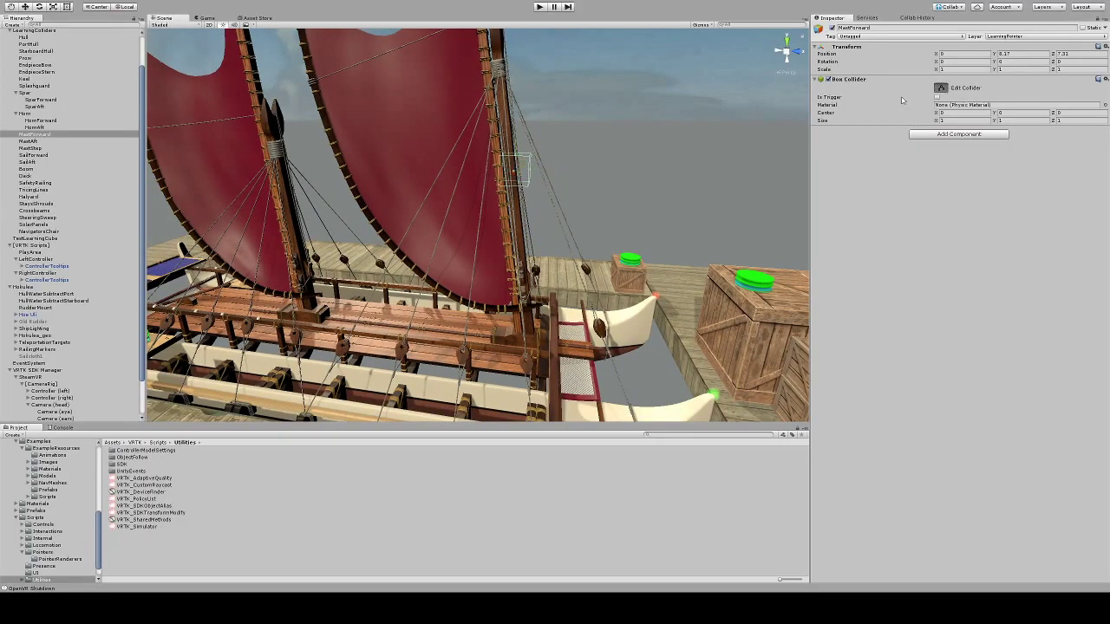
Stretch the MastForward box collider up and down along the forward mast, to a Y size of about 9.8 and Y center about -1.43.
scroll(482, 213, down, 2)
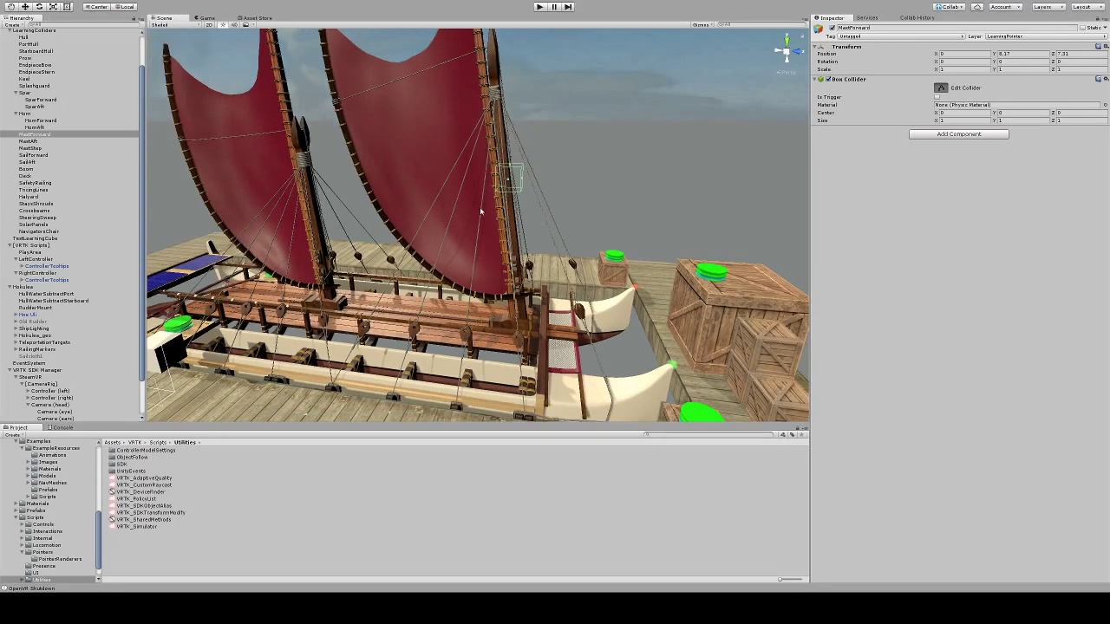
click(780, 52)
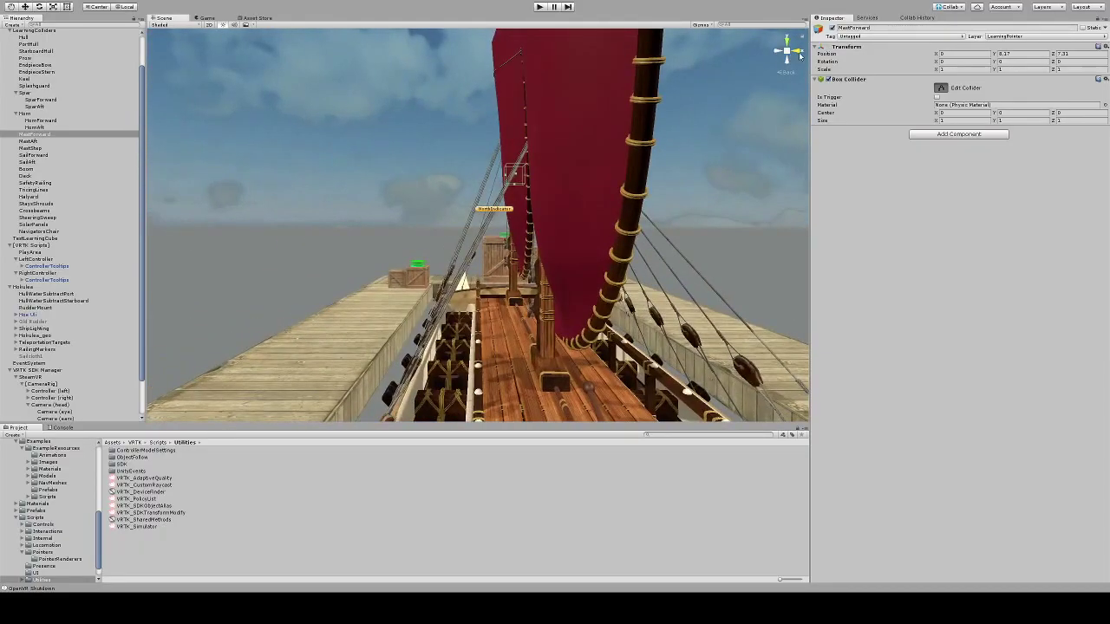
click(798, 54)
click(786, 52)
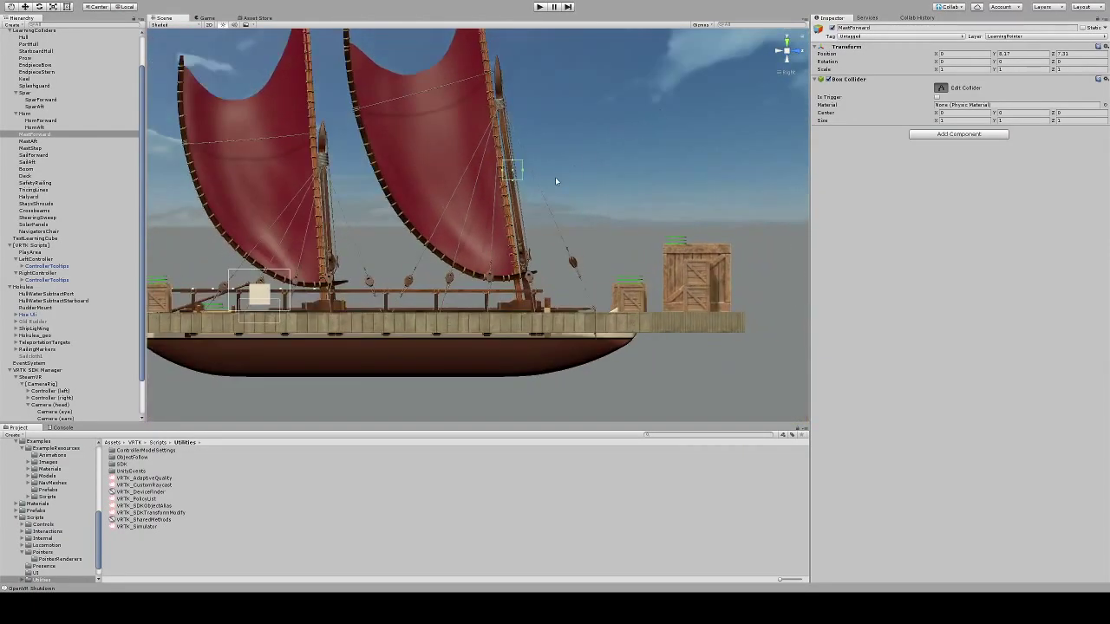
scroll(555, 176, up, 2)
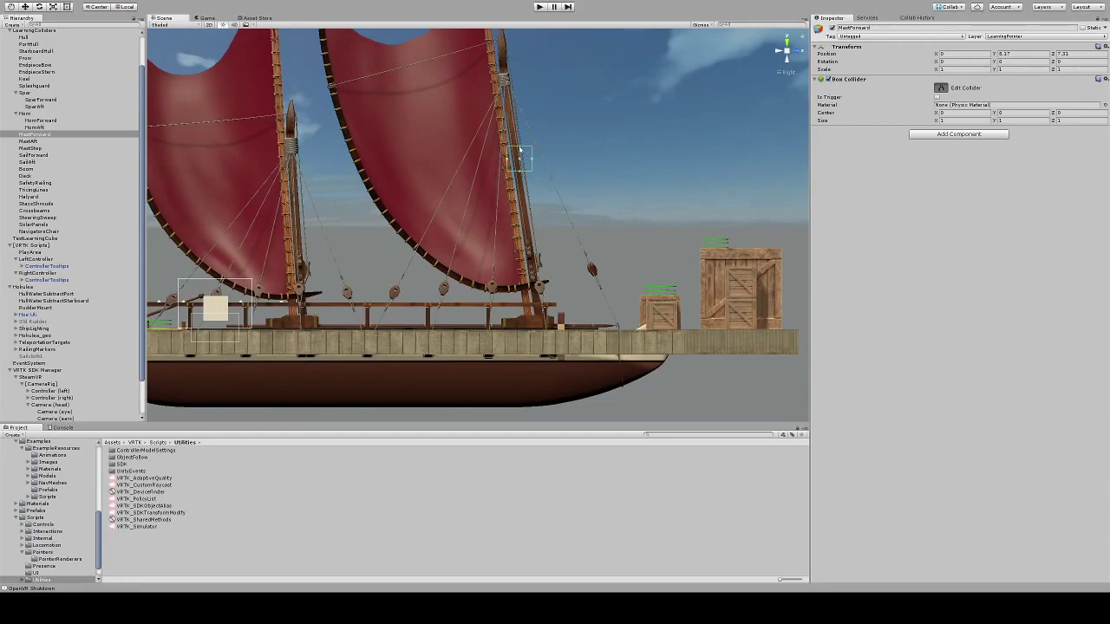
drag(520, 145, 525, 75)
drag(520, 170, 544, 319)
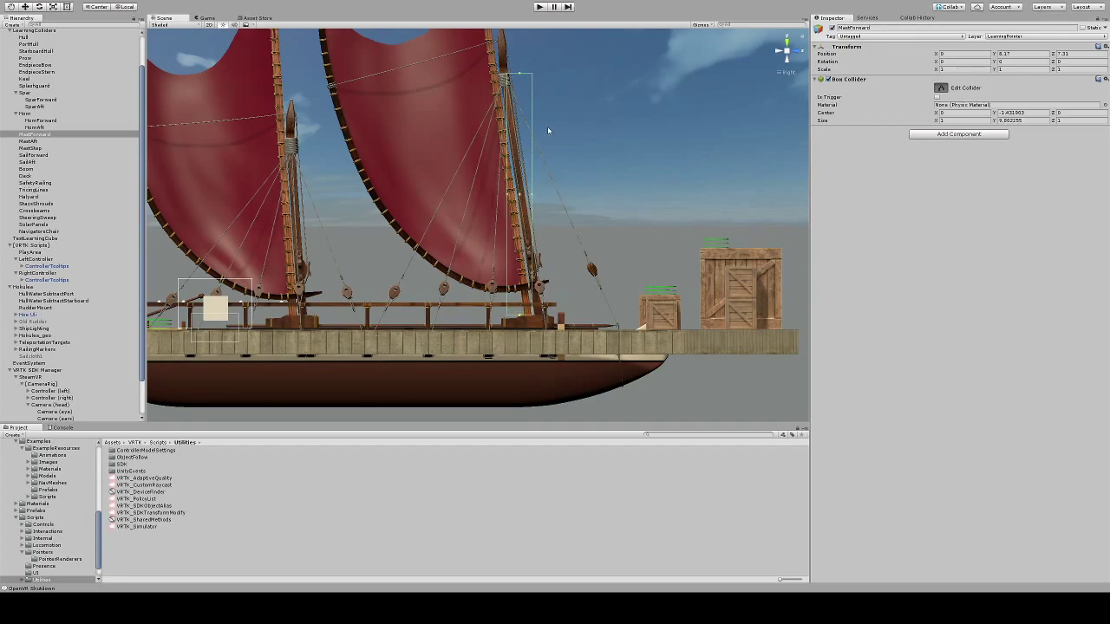
click(786, 46)
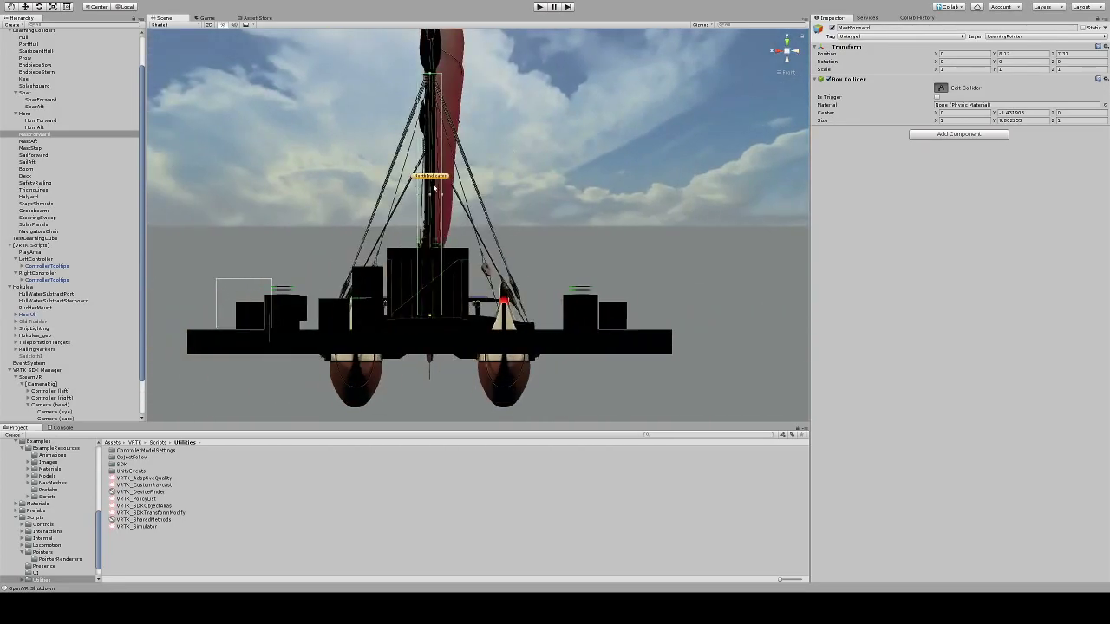
scroll(441, 196, up, 5)
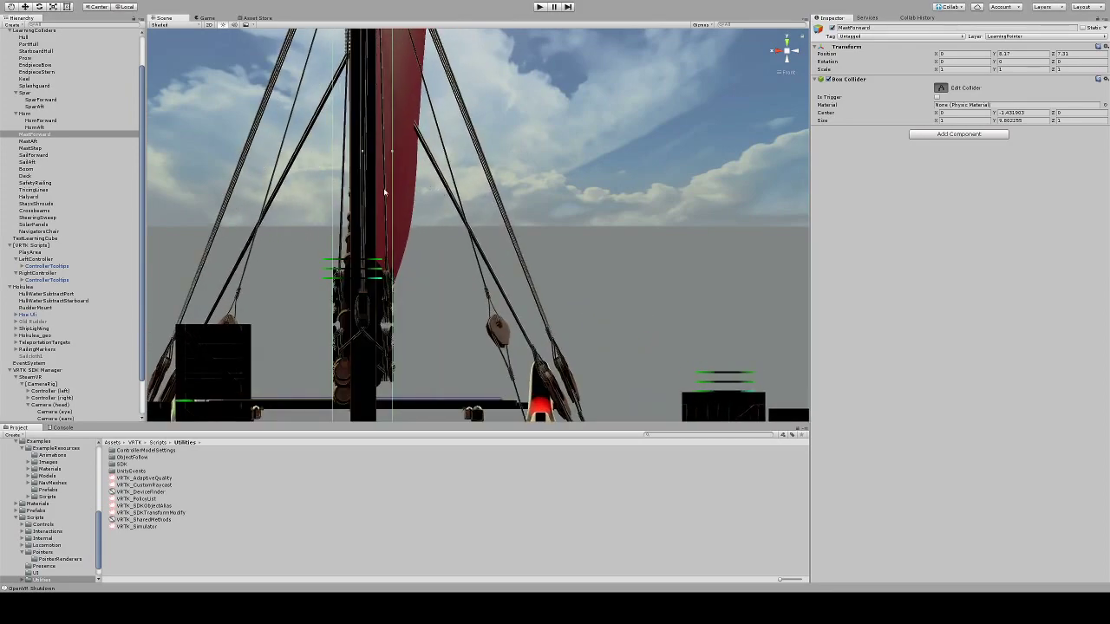
click(35, 141)
double_click(34, 134)
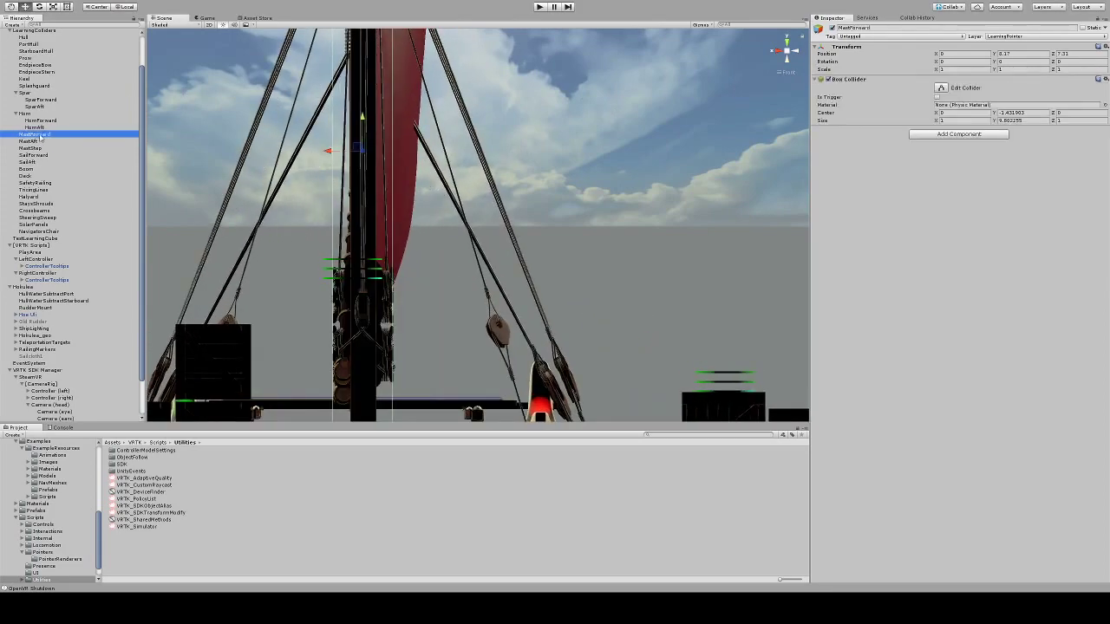
scroll(551, 201, up, 5)
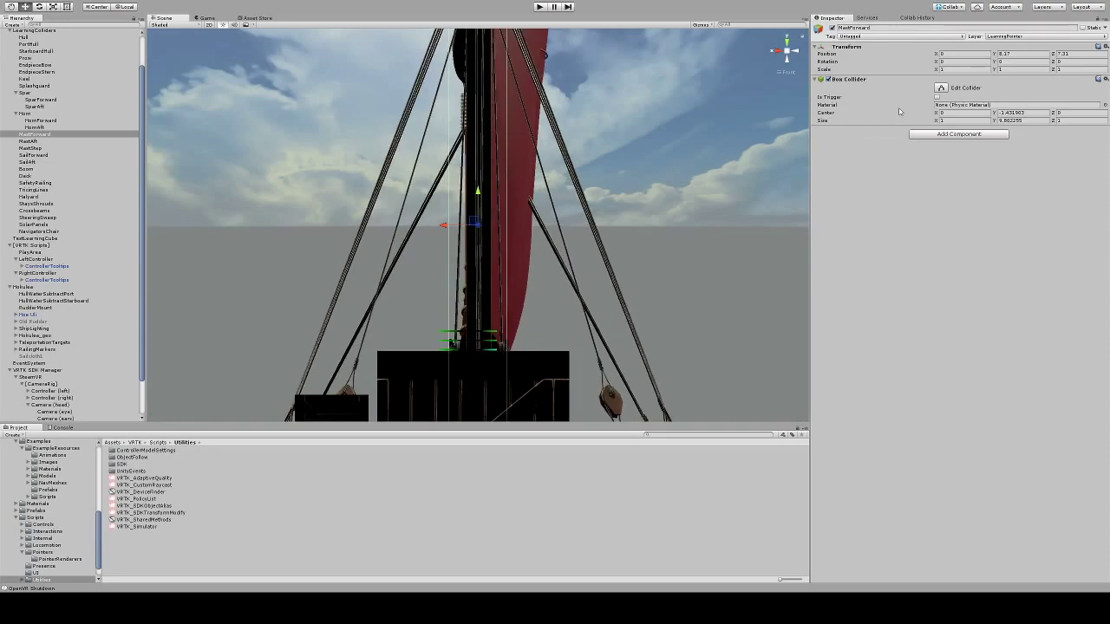
click(940, 87)
scroll(517, 196, down, 6)
scroll(515, 227, up, 6)
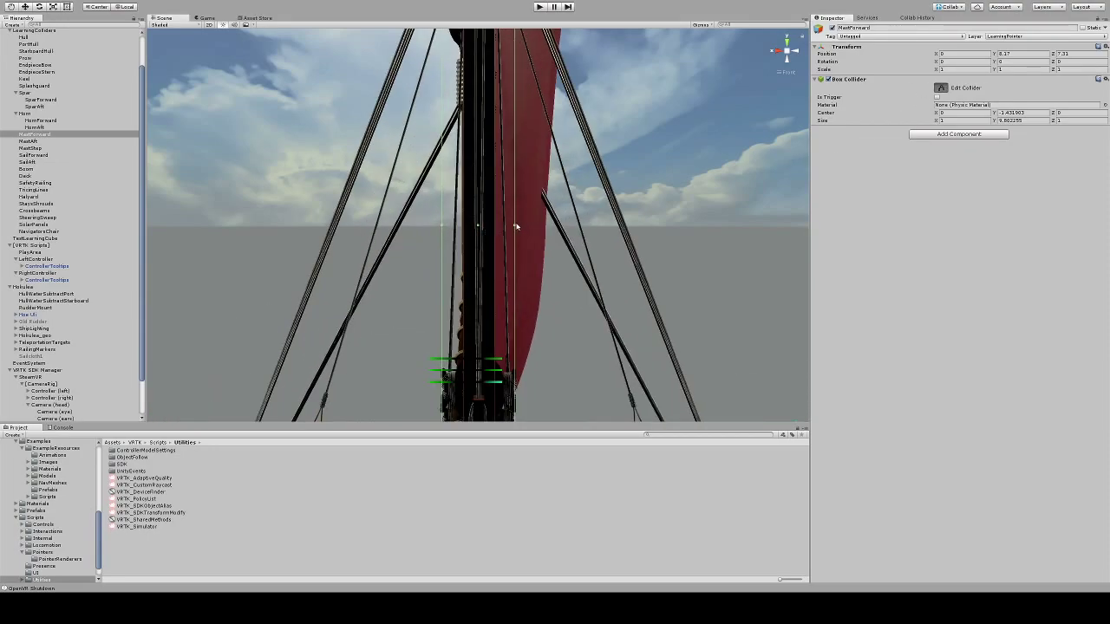
click(510, 228)
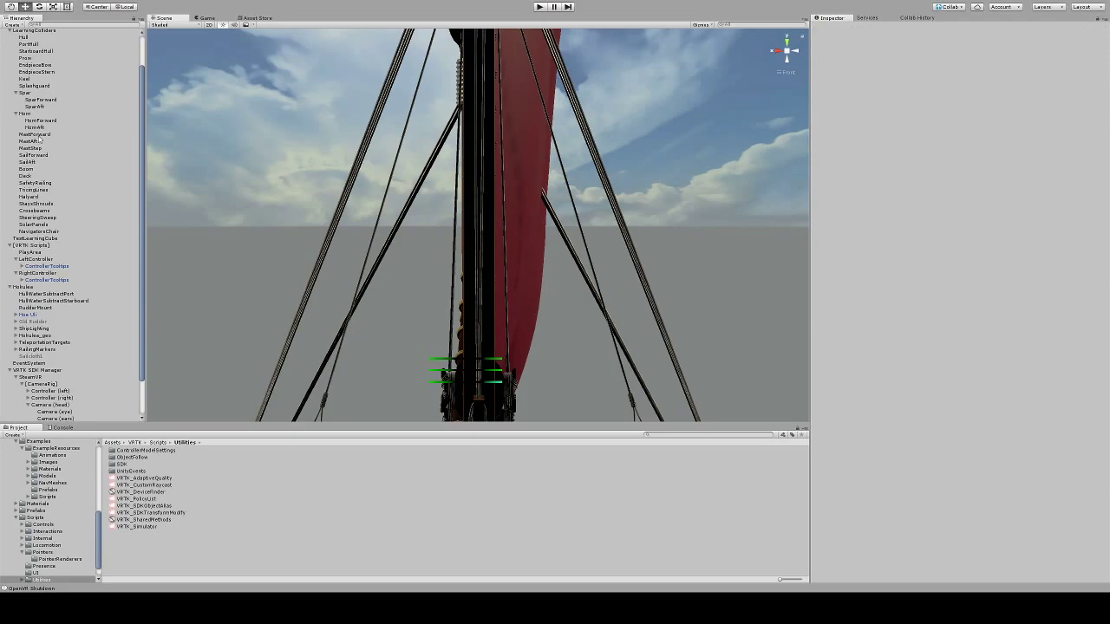
Narrow the MastForward box collider from both sides to the mast's width, with an X size of about 0.47.
click(36, 135)
click(941, 88)
scroll(486, 225, down, 5)
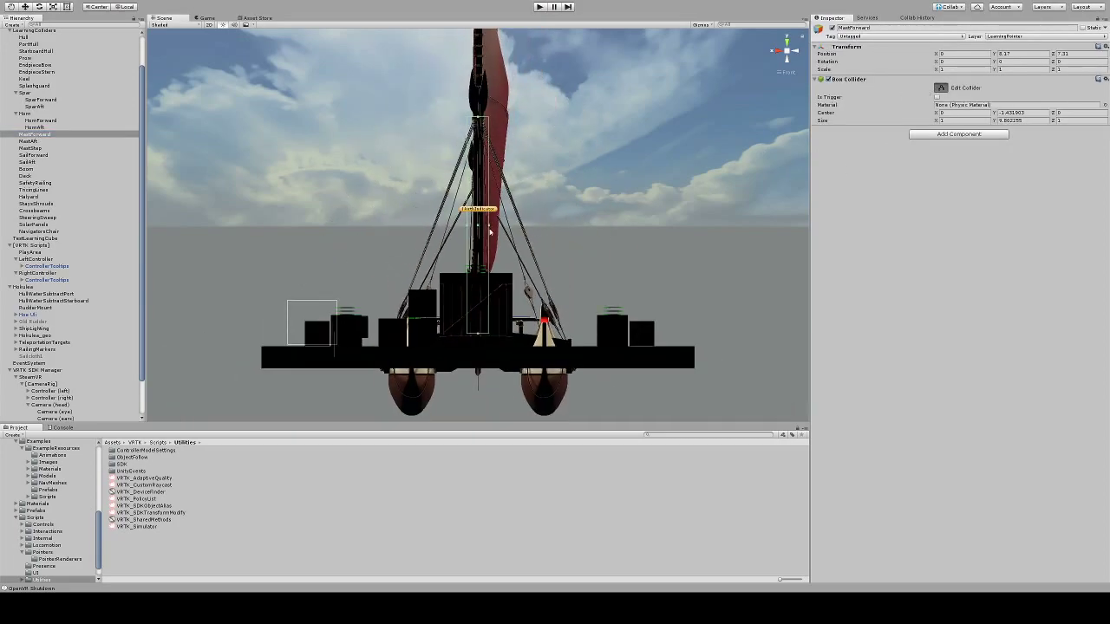
scroll(489, 225, up, 5)
scroll(490, 226, up, 3)
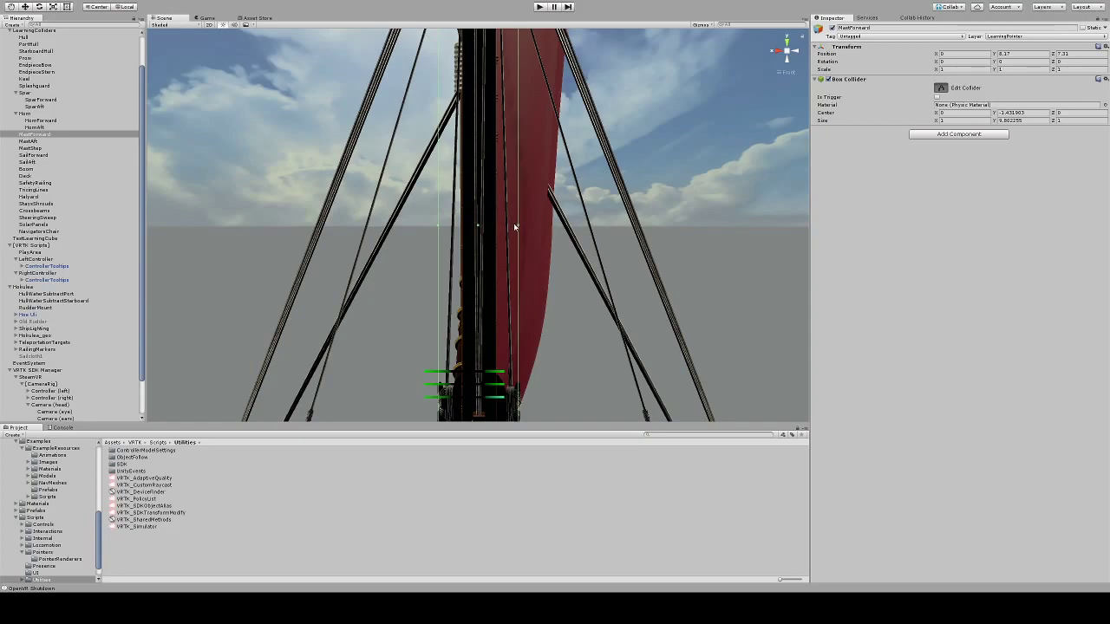
drag(517, 227, 459, 233)
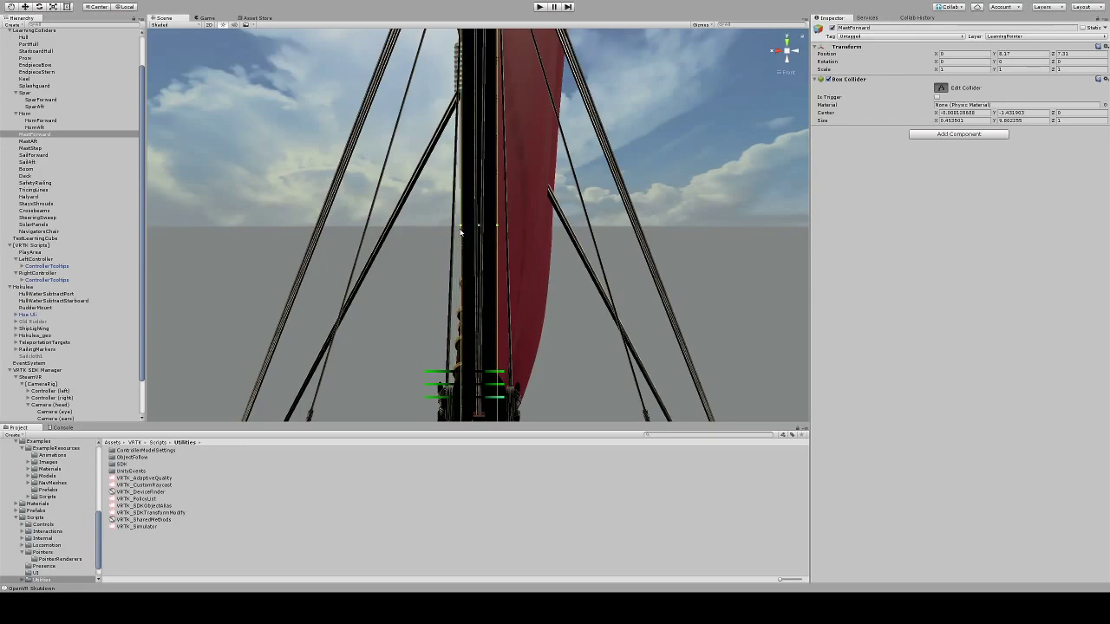
drag(461, 228, 462, 228)
scroll(532, 217, down, 5)
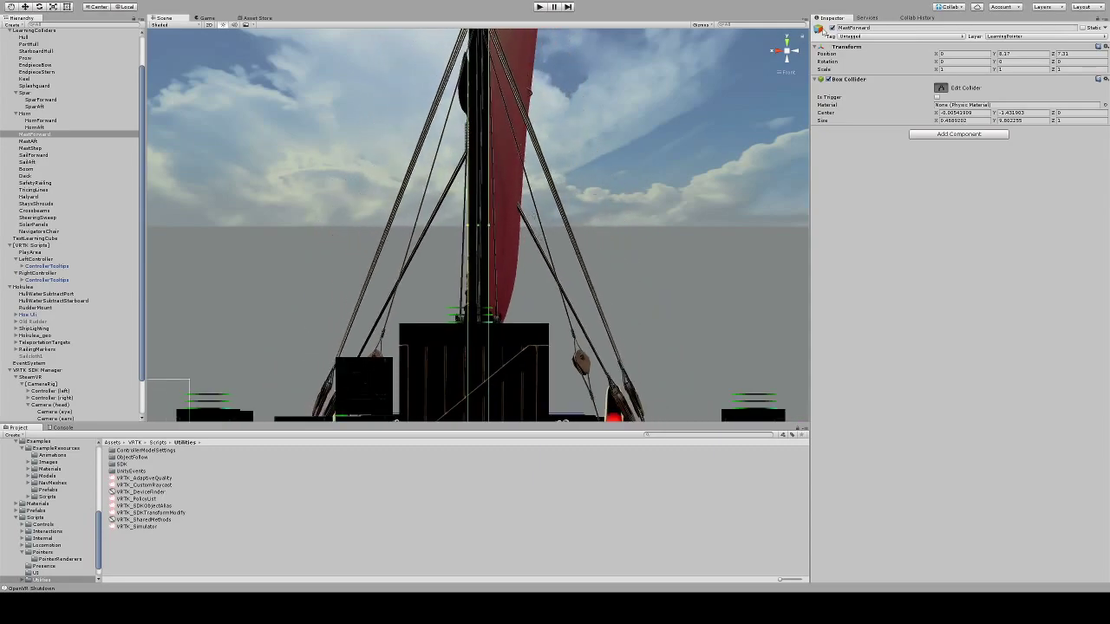
Tilt MastForward about -7.96 degrees around X and shift it onto the leaning mast, at about Y 8.16 and Z 7.16.
click(778, 52)
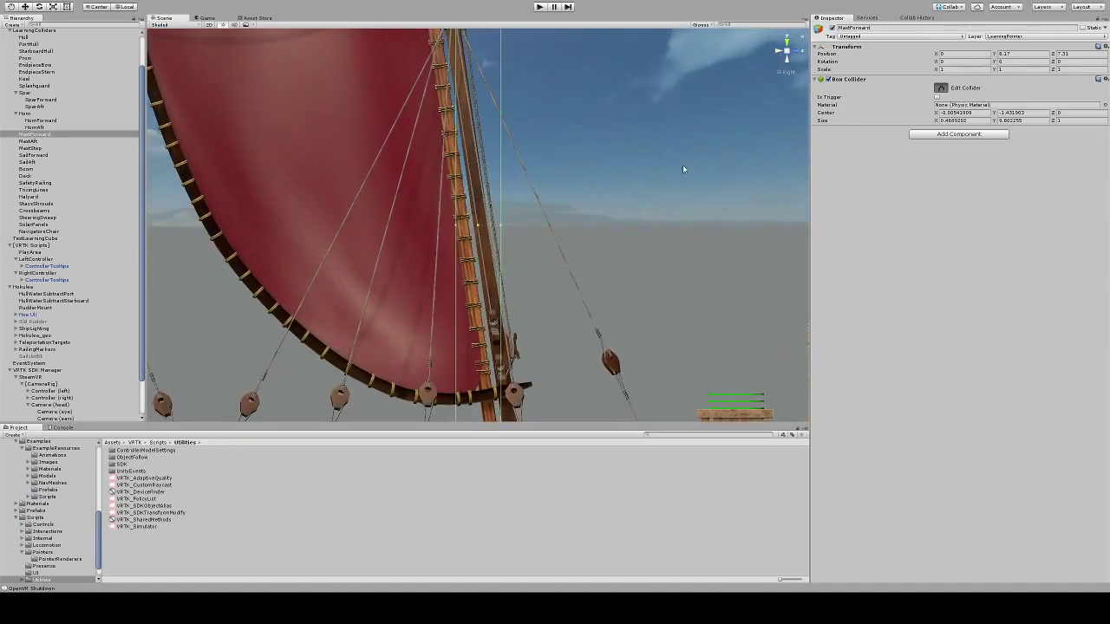
scroll(683, 169, down, 5)
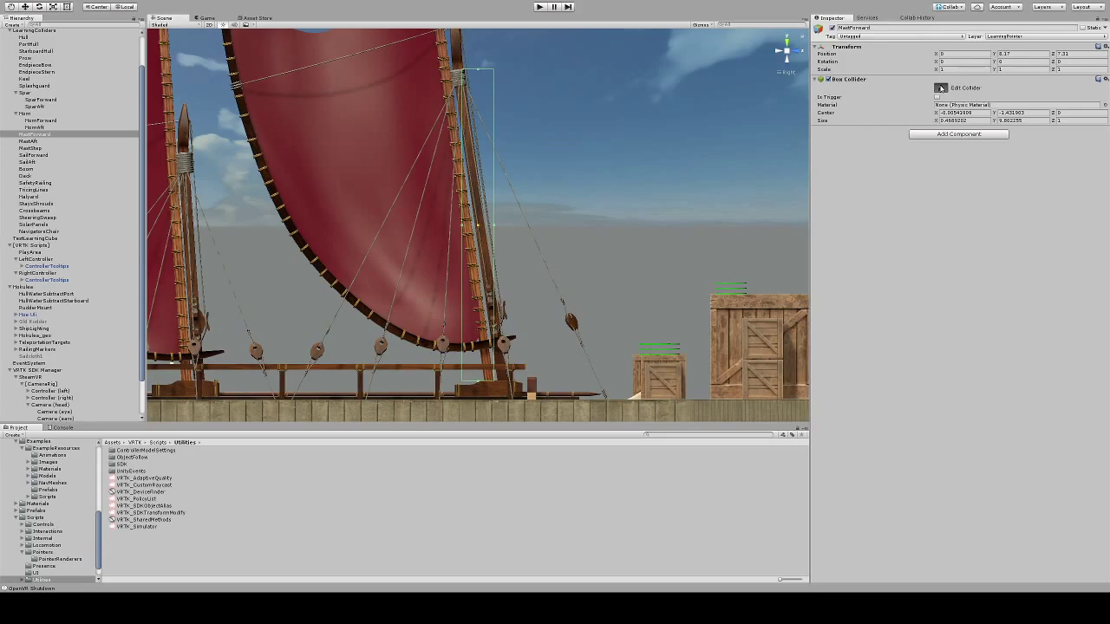
click(941, 88)
key(e)
mouse_move(506, 204)
mouse_down()
mouse_move(500, 193)
mouse_move(513, 221)
mouse_up()
key(w)
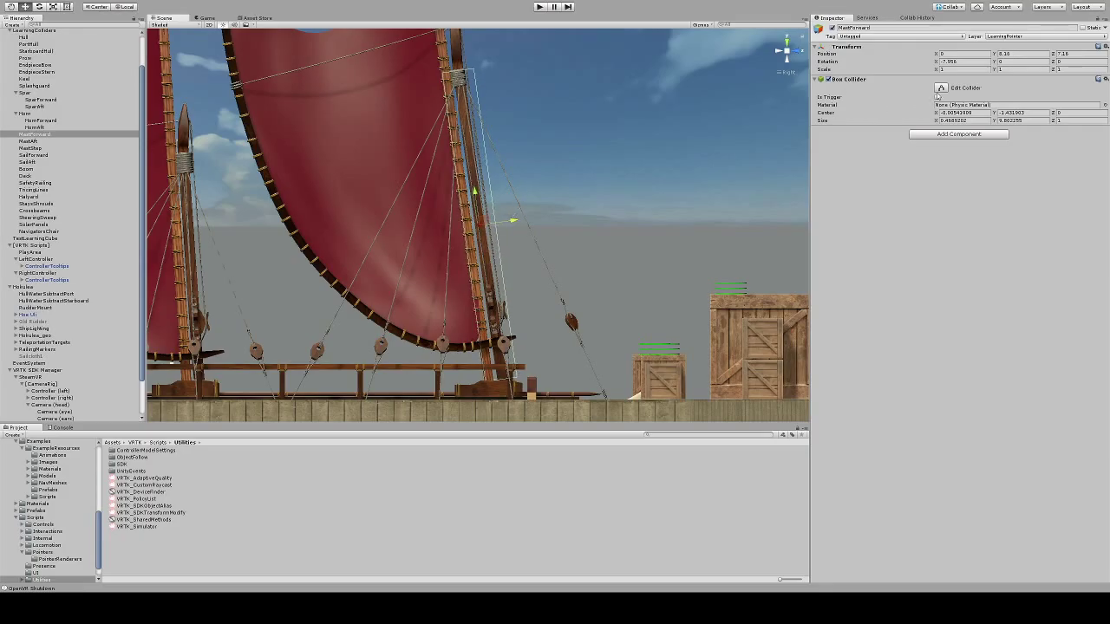
Reduce the MastForward collider's Z size to about 0.43 and fine-tune its alignment with the mast to an X rotation of about -8.22.
click(941, 87)
drag(496, 227, 475, 228)
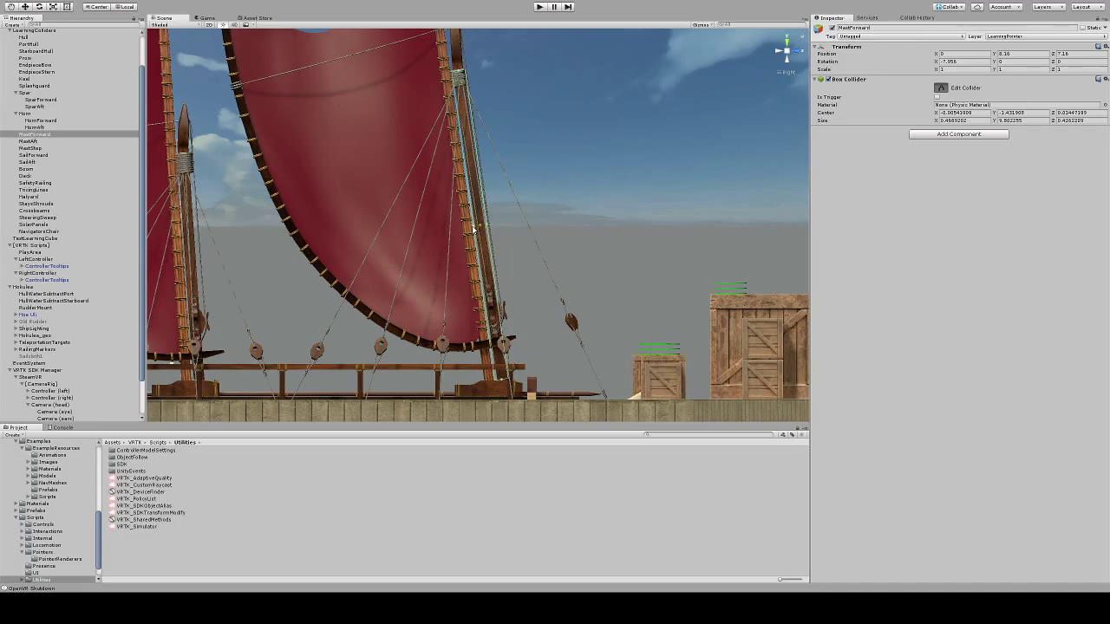
key(e)
drag(507, 208, 512, 205)
key(f)
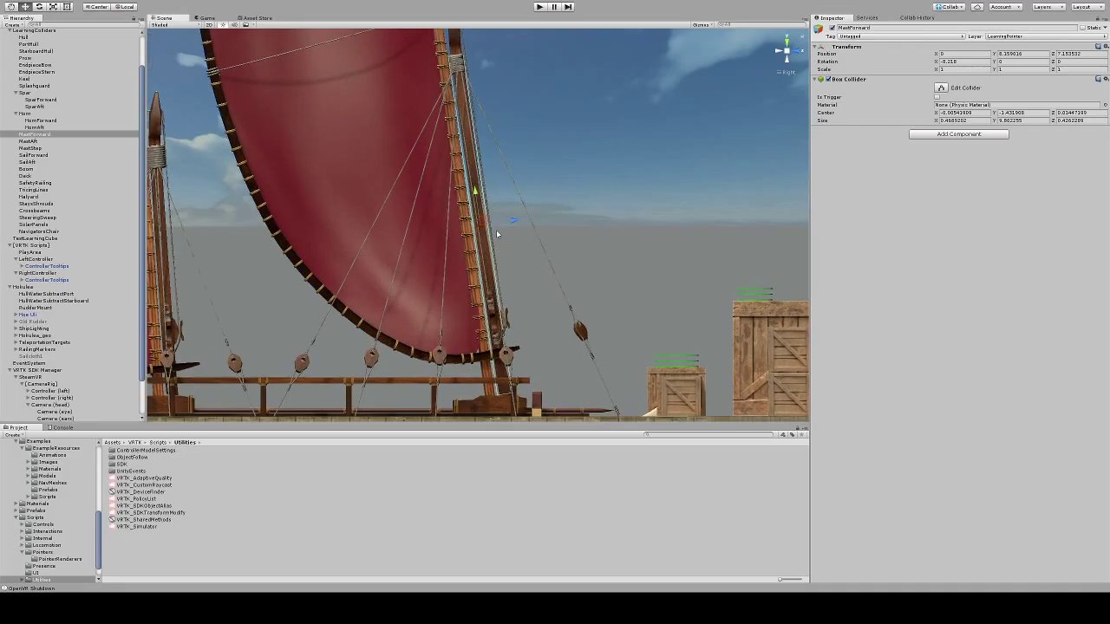
drag(514, 220, 516, 222)
Examine how the MastForward collider fits the forward mast from several sides and compare it with the HornForward collider above.
scroll(514, 220, down, 5)
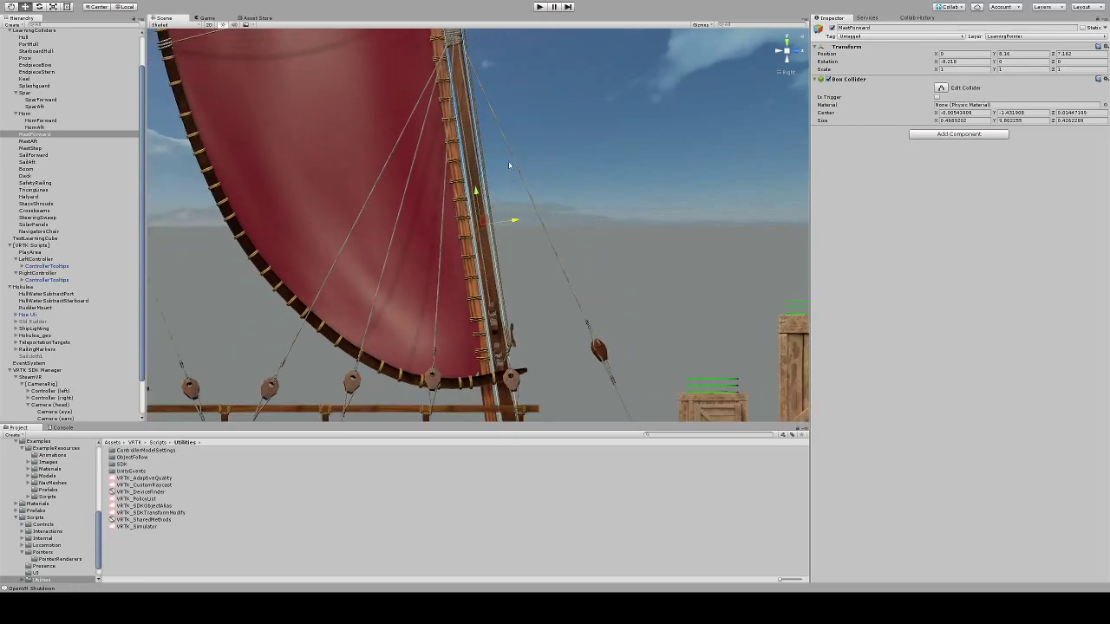
middle_drag(502, 103, 414, 41)
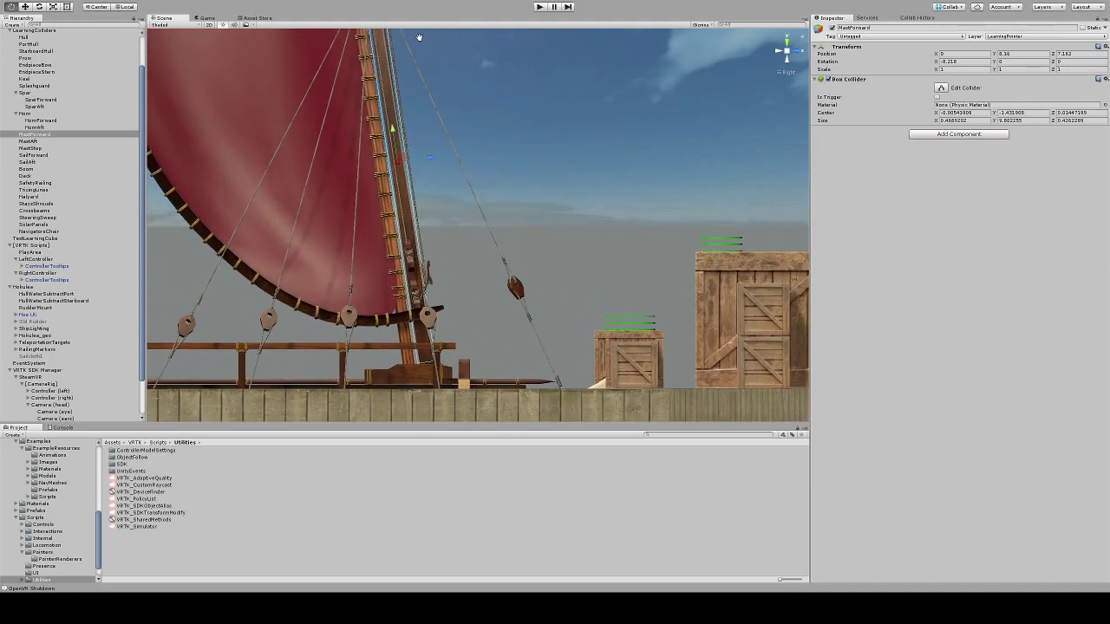
click(792, 52)
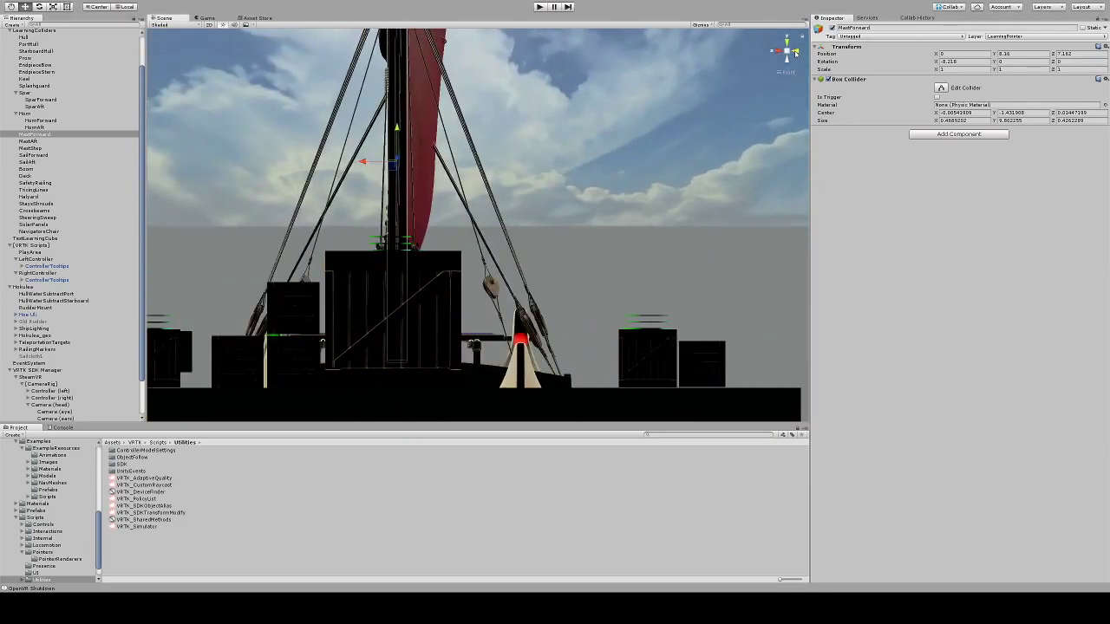
click(795, 54)
middle_drag(659, 188, 617, 186)
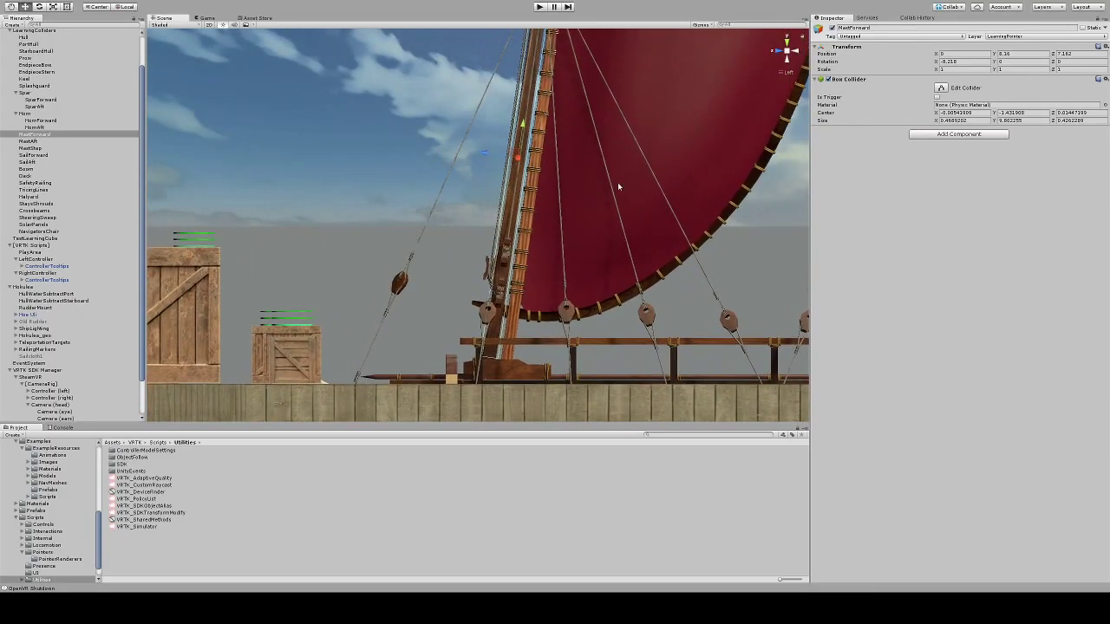
drag(789, 54, 755, 65)
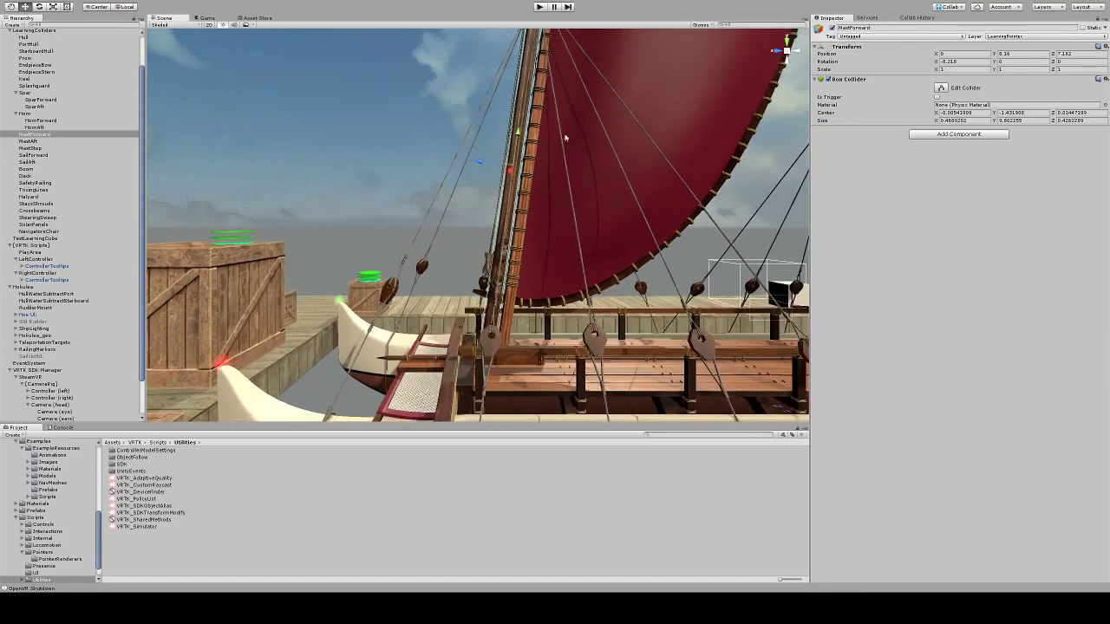
click(465, 180)
click(31, 135)
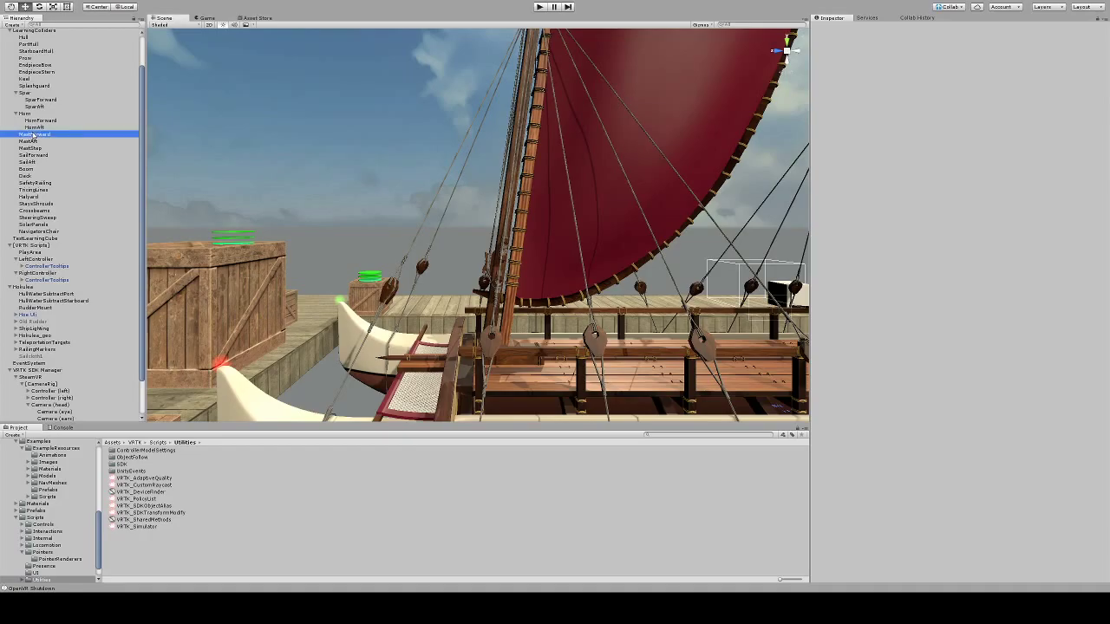
alt+drag(449, 113, 543, 164)
alt+drag(543, 118, 225, 208)
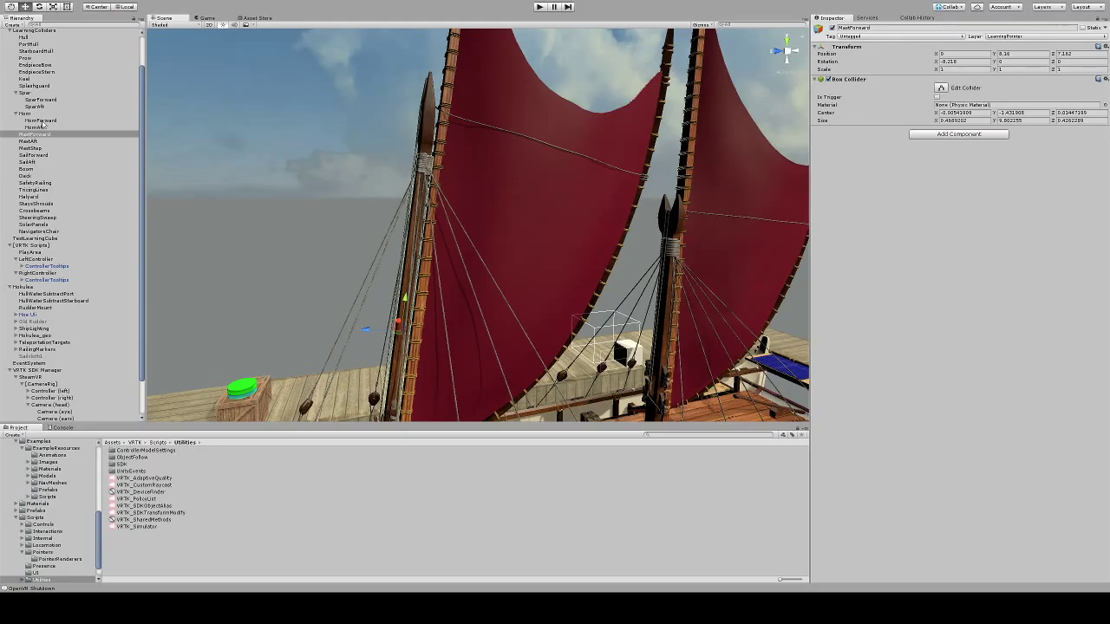
click(42, 122)
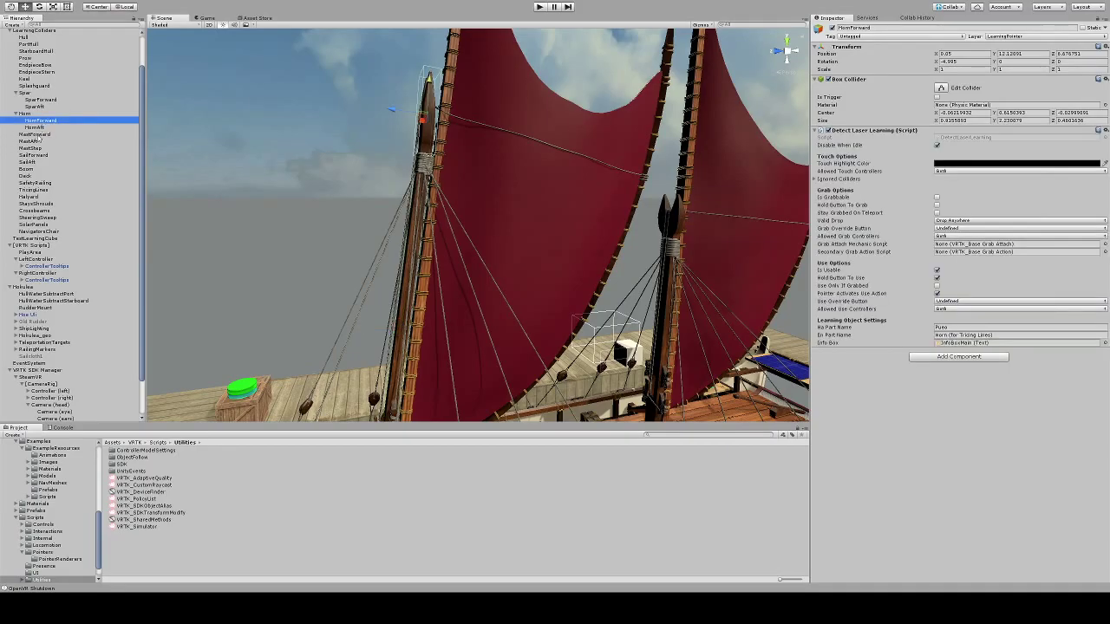
click(36, 135)
Widen the MastForward box collider on both sides to cover the full mast, to an X size of about 0.51.
alt+drag(338, 168, 565, 159)
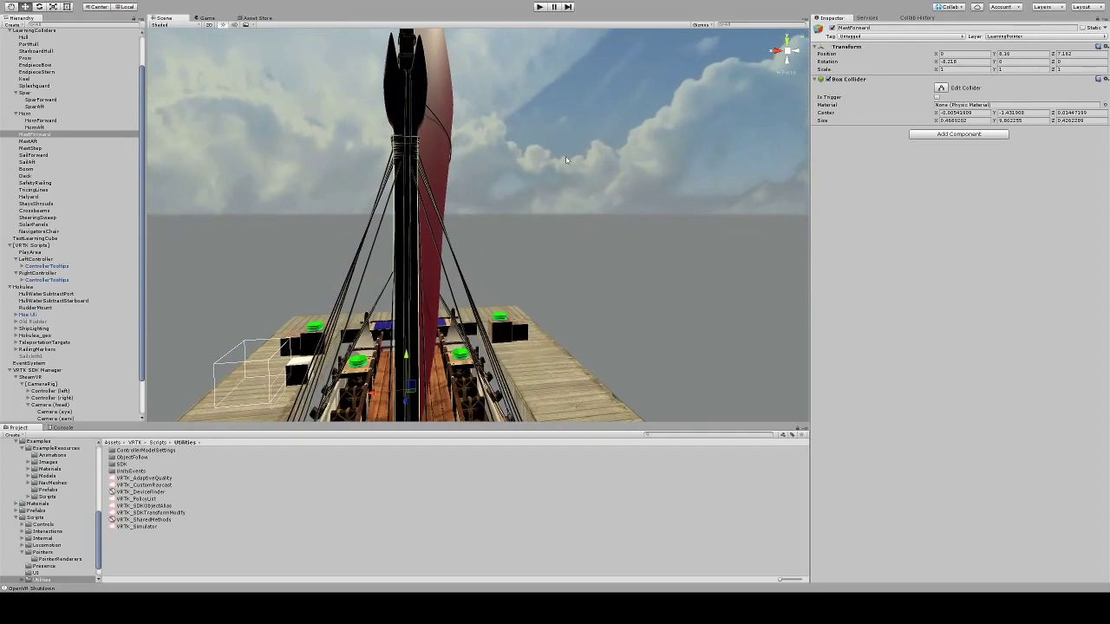
click(941, 88)
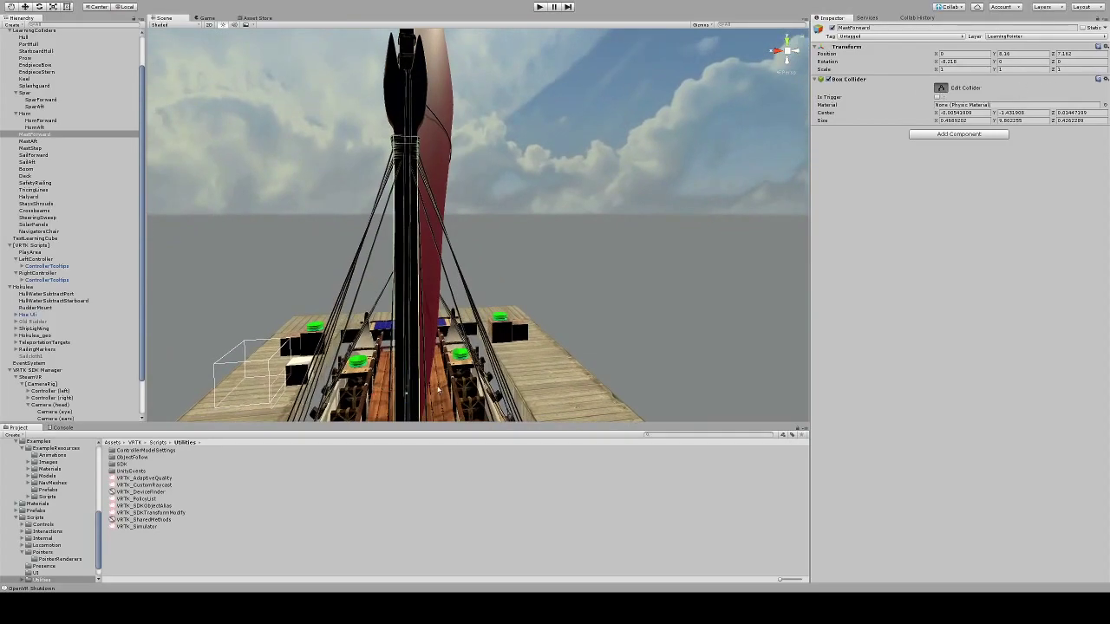
alt+drag(442, 351, 421, 343)
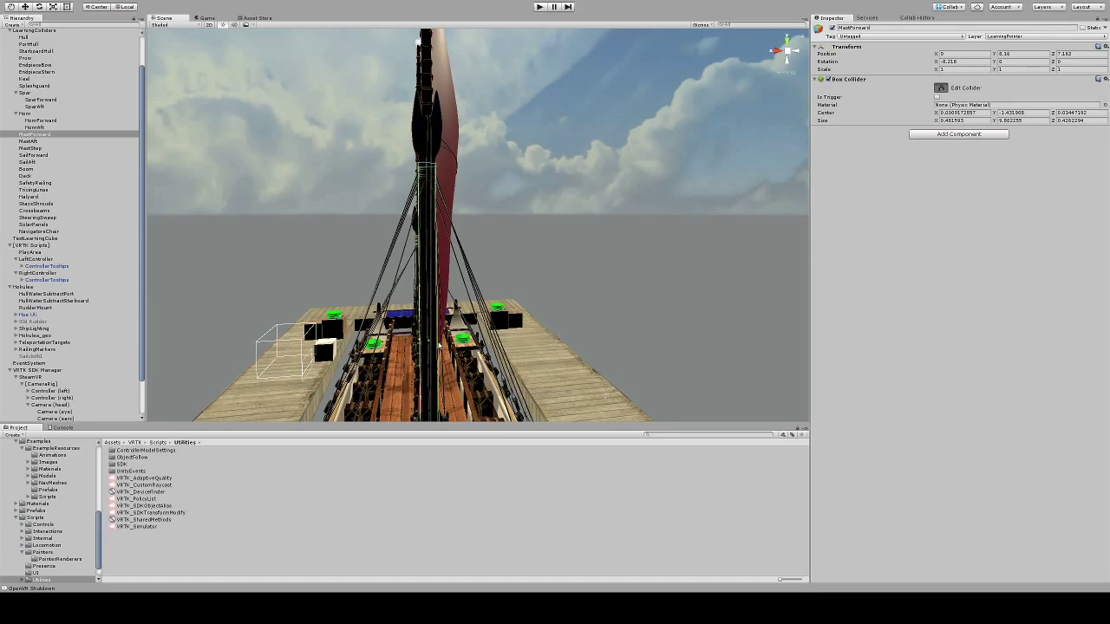
alt+drag(486, 326, 495, 279)
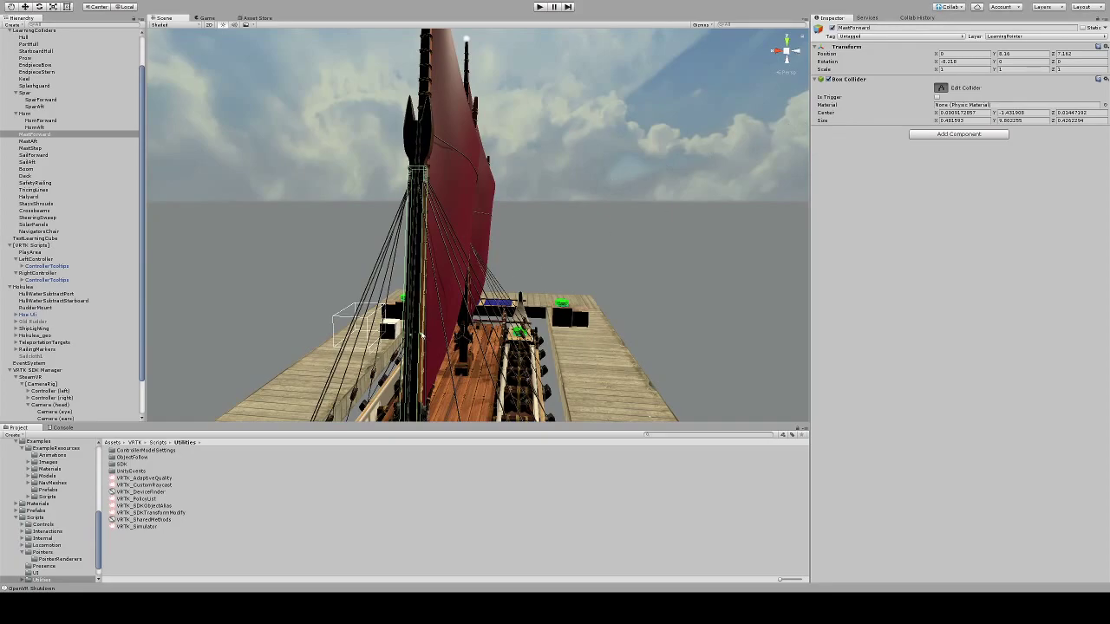
drag(420, 336, 422, 336)
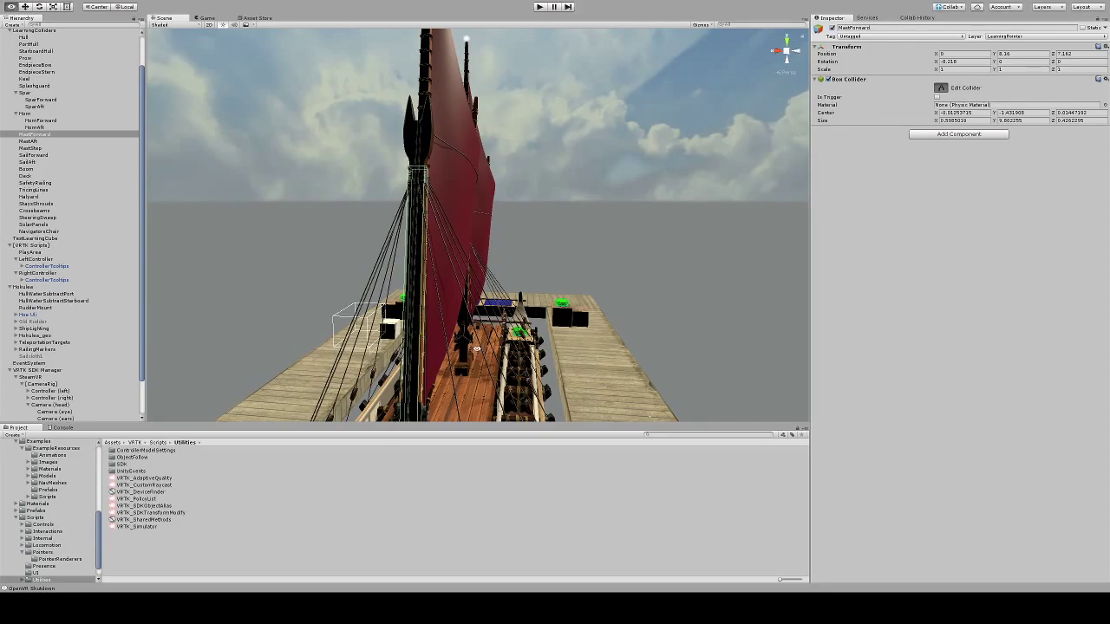
Extend the lower end of the MastForward box collider to the forward mast's foot, to a Y size of about 9.88.
alt+drag(498, 330, 336, 329)
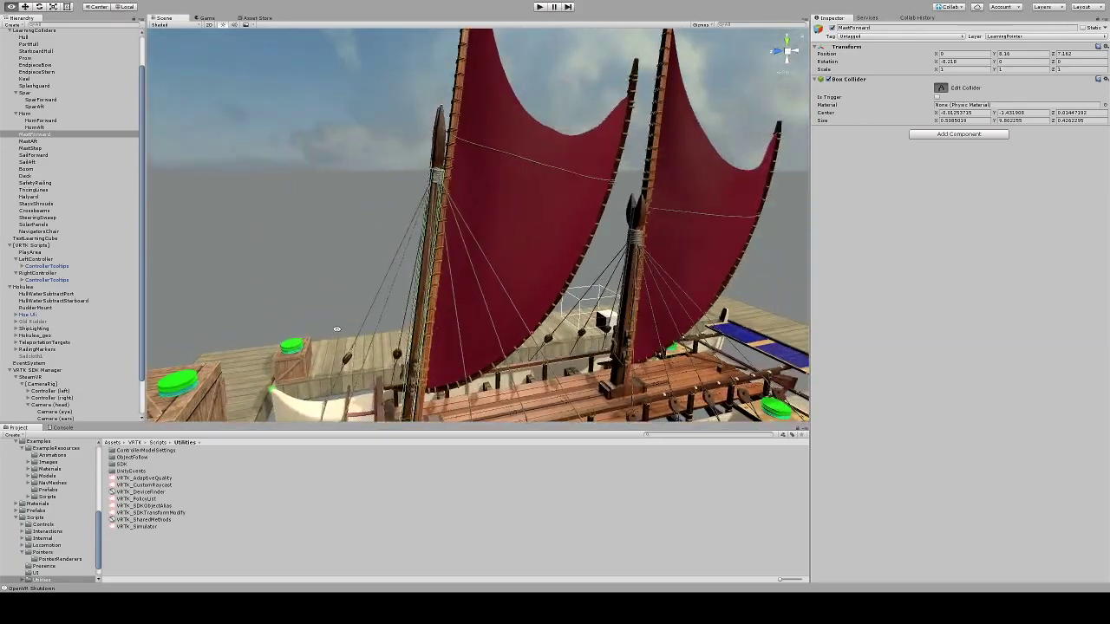
key(w)
right_drag(457, 397, 500, 214)
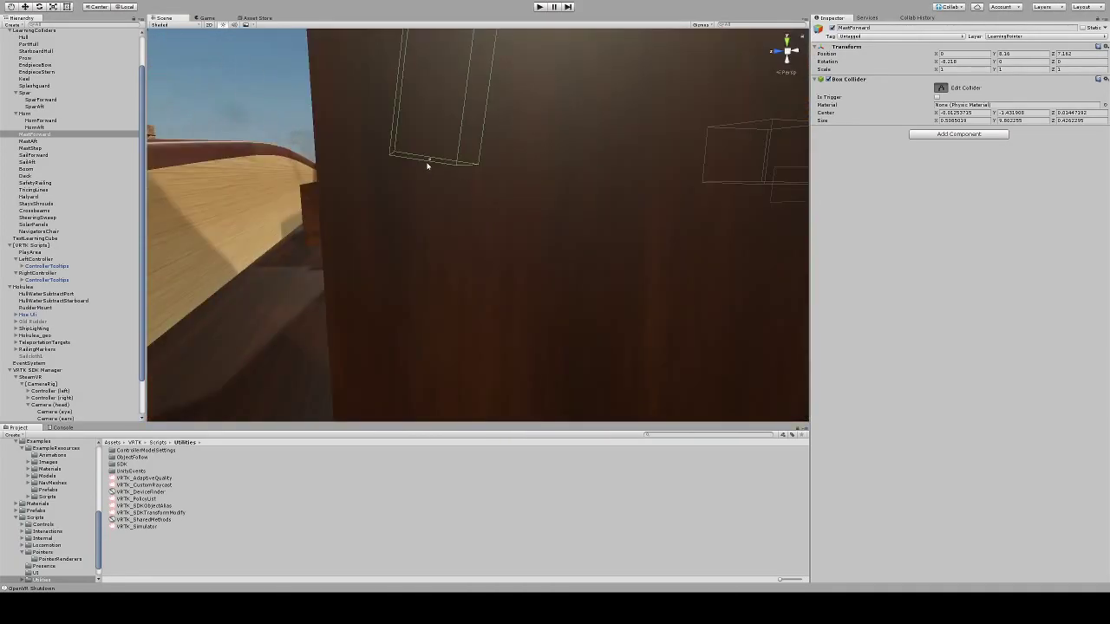
scroll(332, 170, down, 5)
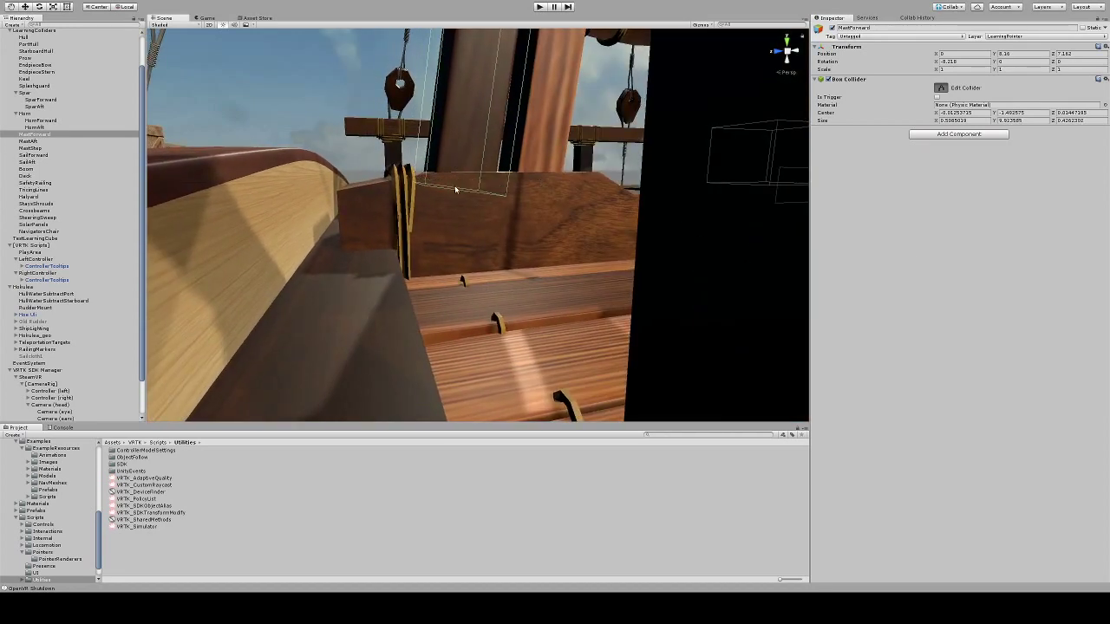
right_drag(457, 190, 438, 208)
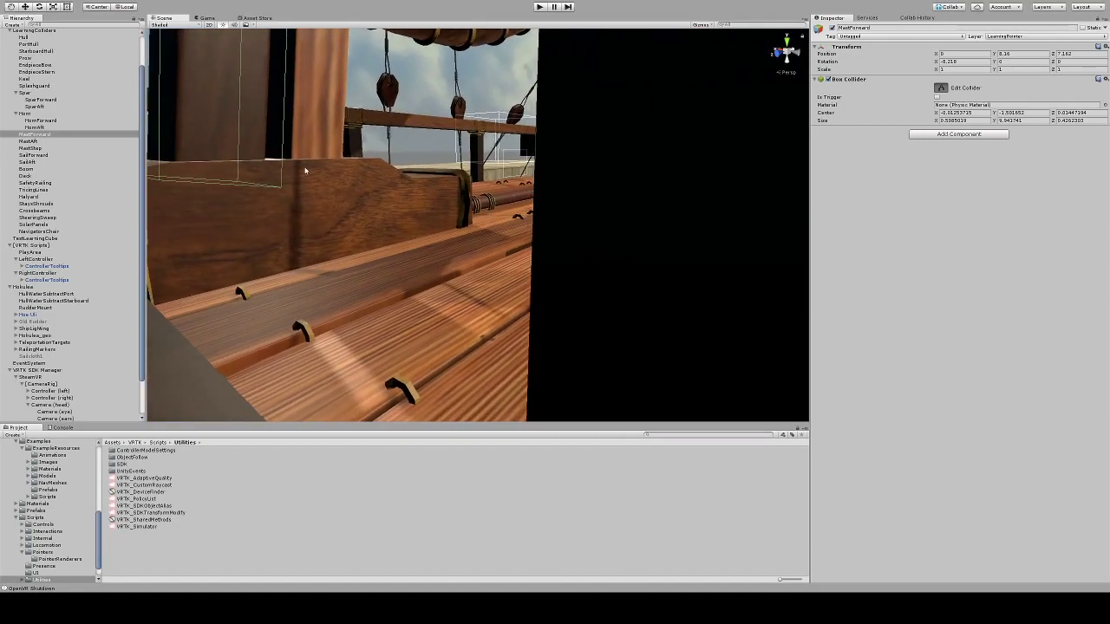
key(f)
scroll(445, 330, up, 15)
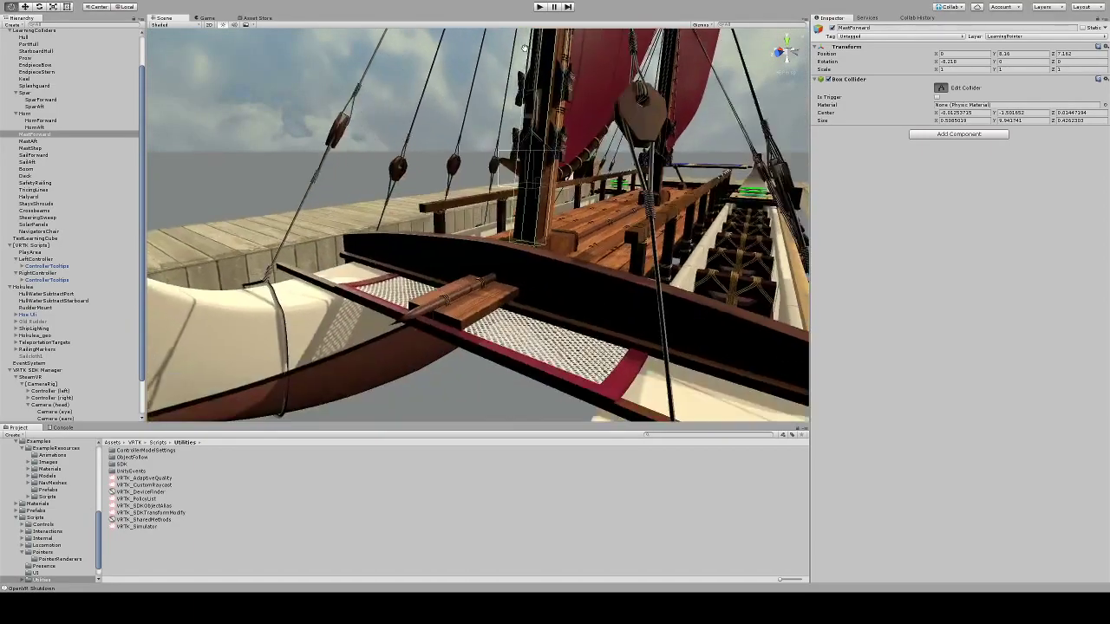
right_drag(587, 206, 401, 269)
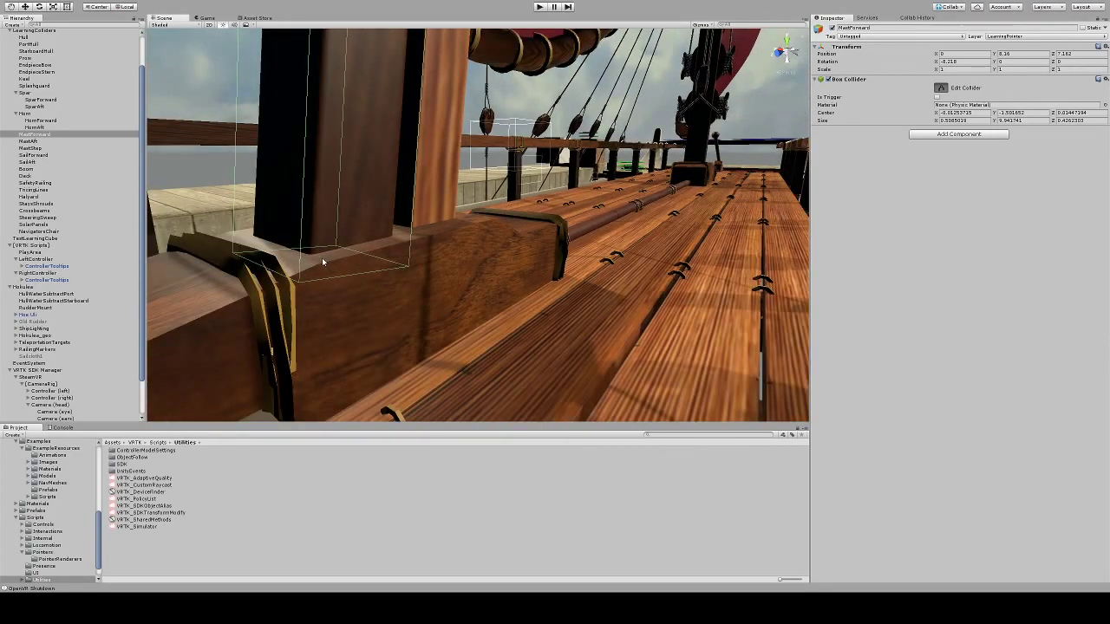
right_drag(323, 262, 268, 206)
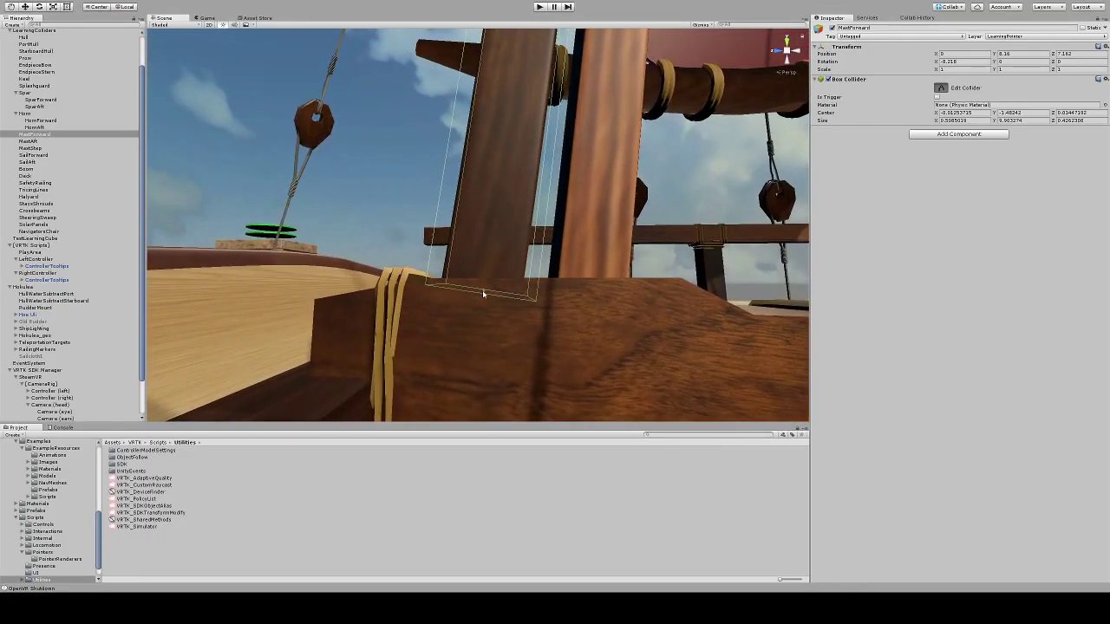
right_drag(493, 216, 539, 314)
right_drag(583, 367, 457, 119)
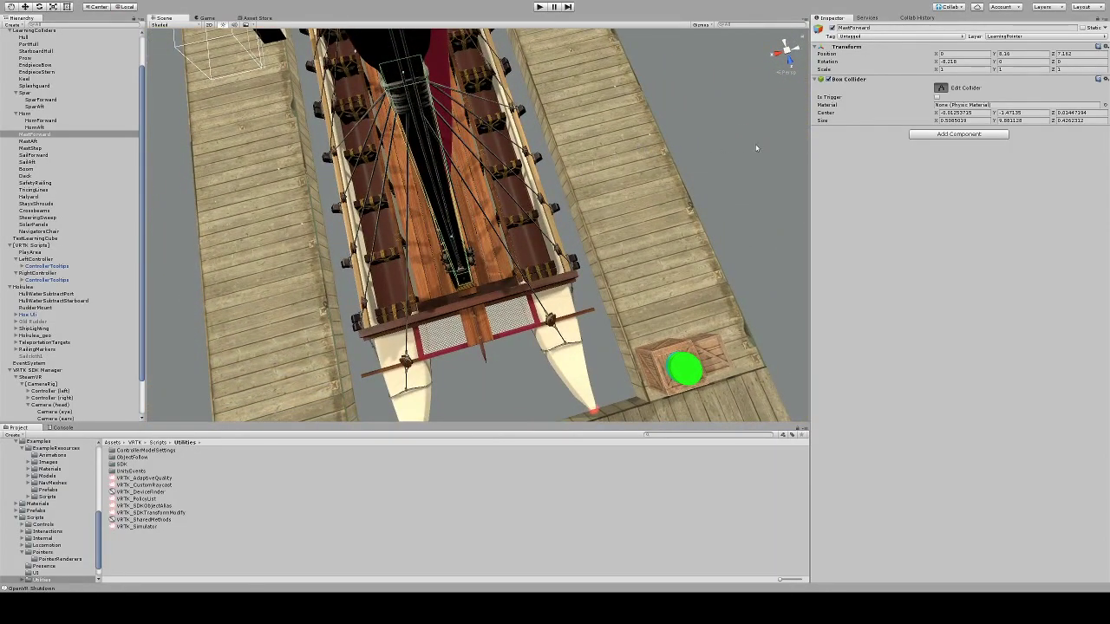
Finish editing the collider and add the Detect Laser Learning script to MastForward, matching the component on HornAft.
key(w)
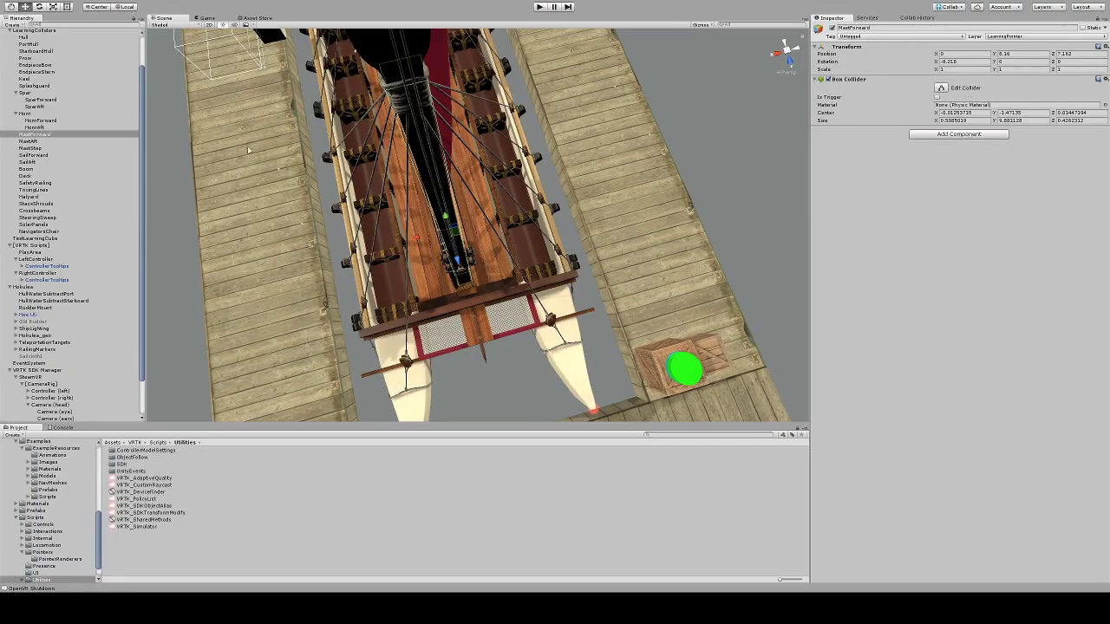
click(42, 127)
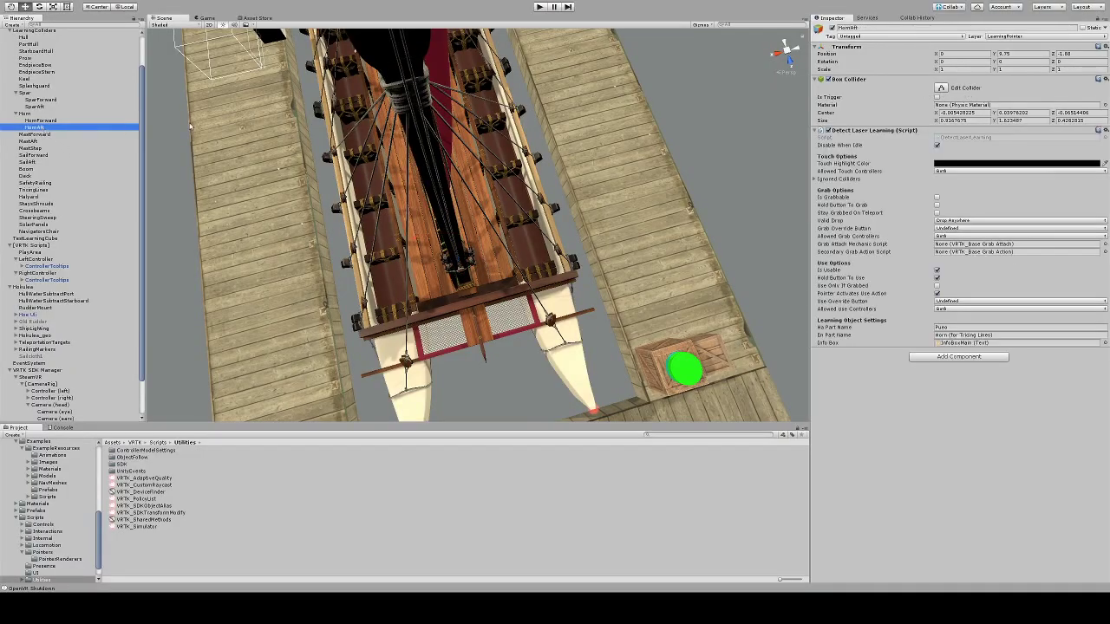
click(43, 134)
click(1049, 139)
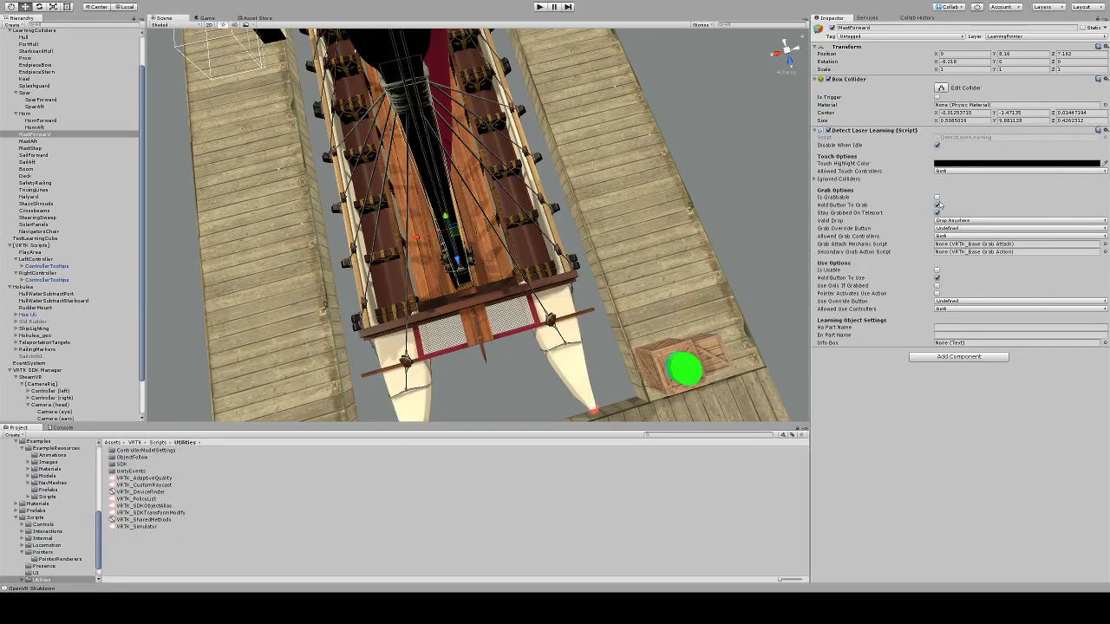
On MastForward's learning script, disable Hold Button To Grab and Stay Grabbed On Teleport, and enable Is Usable and Pointer Activates Use Action.
click(936, 204)
click(936, 212)
click(936, 269)
click(936, 293)
Name the part "Kia Mua" in Hawaiian and "Forward Mast" in English, and assign InfoBoxMain as its info box.
click(945, 328)
text(Kia Ihu)
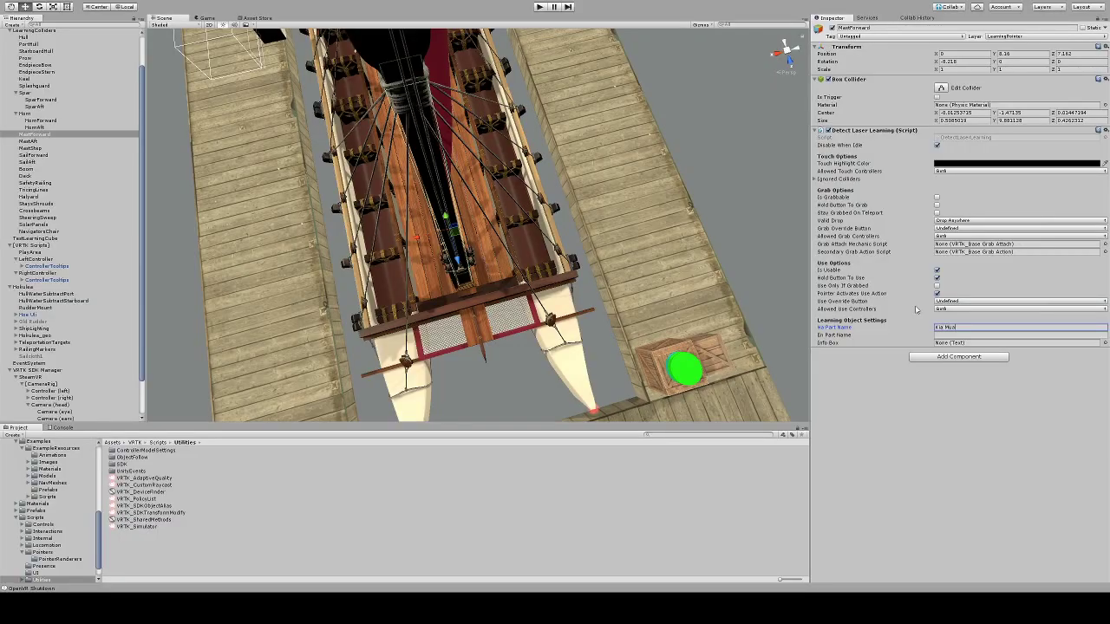
key(Tab)
text(Forward Mast)
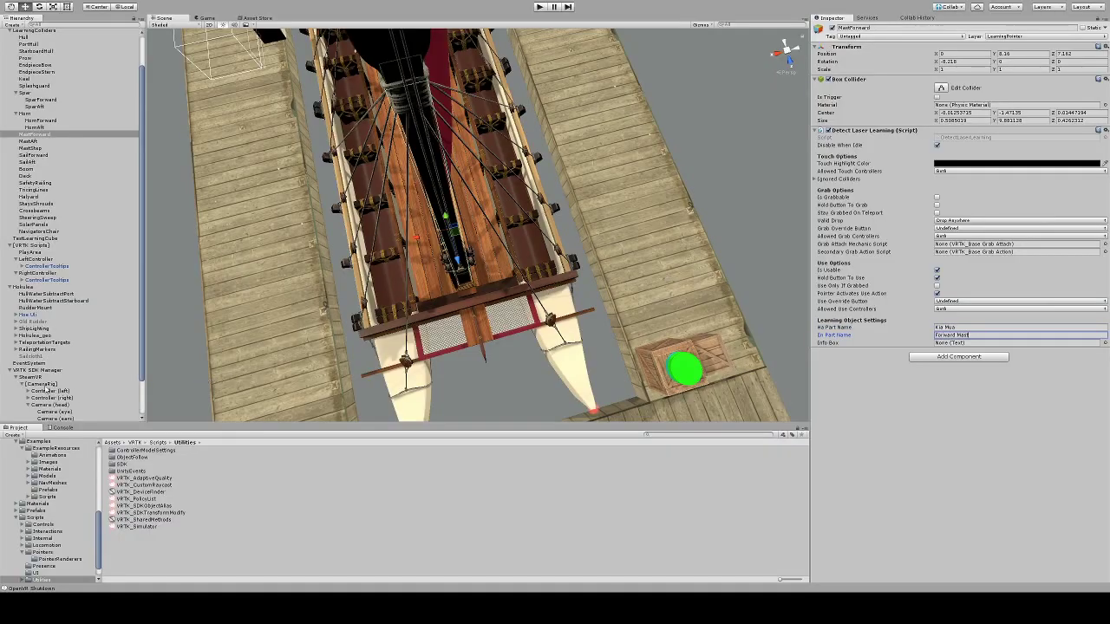
scroll(80, 381, down, 2)
drag(54, 395, 1032, 346)
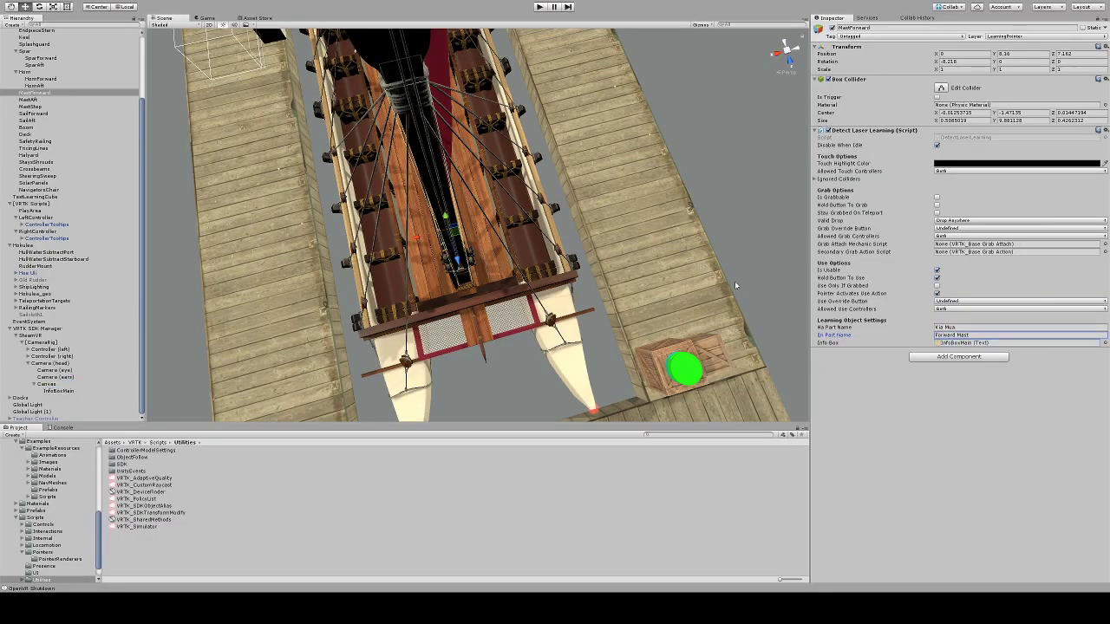
Run the scene in play mode to test the forward mast's learning collider, and stop it again.
alt+drag(734, 281, 529, 121)
scroll(578, 142, down, 3)
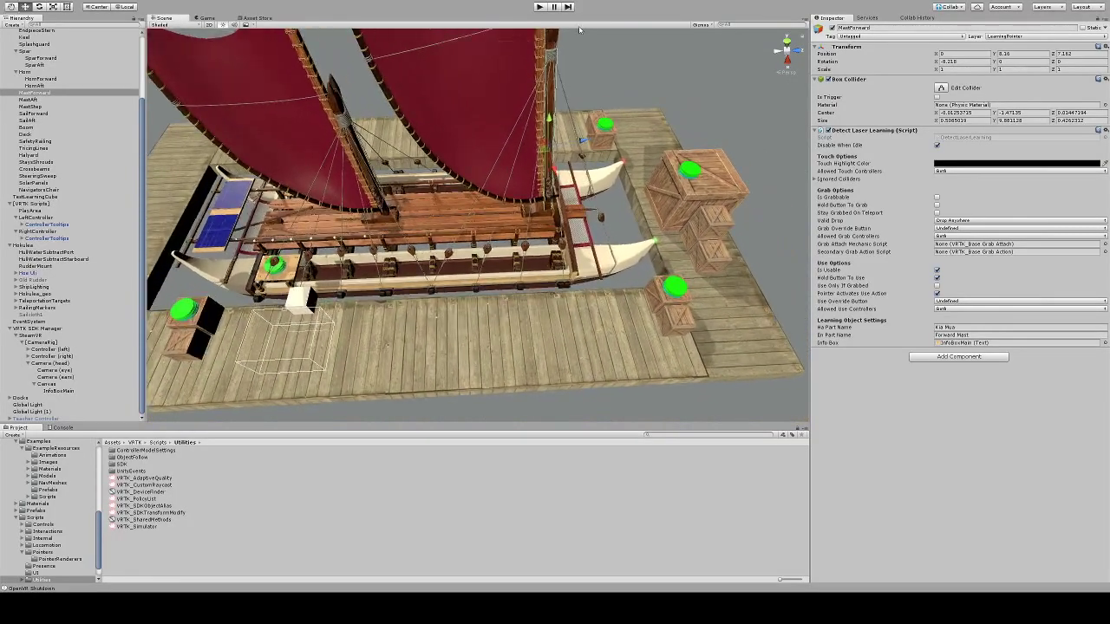
click(538, 7)
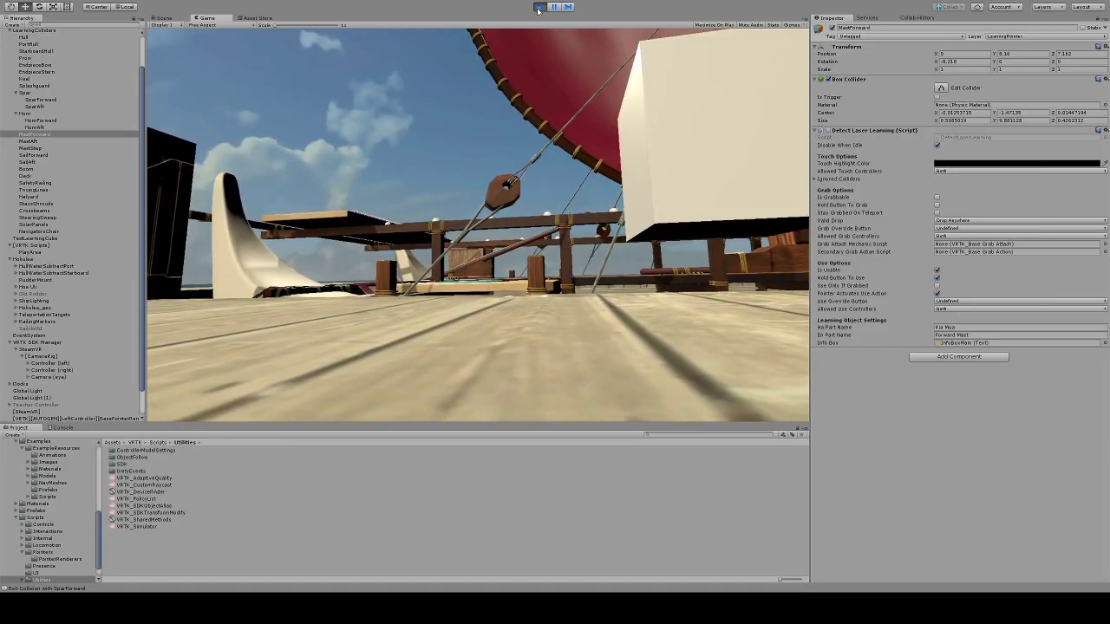
click(539, 8)
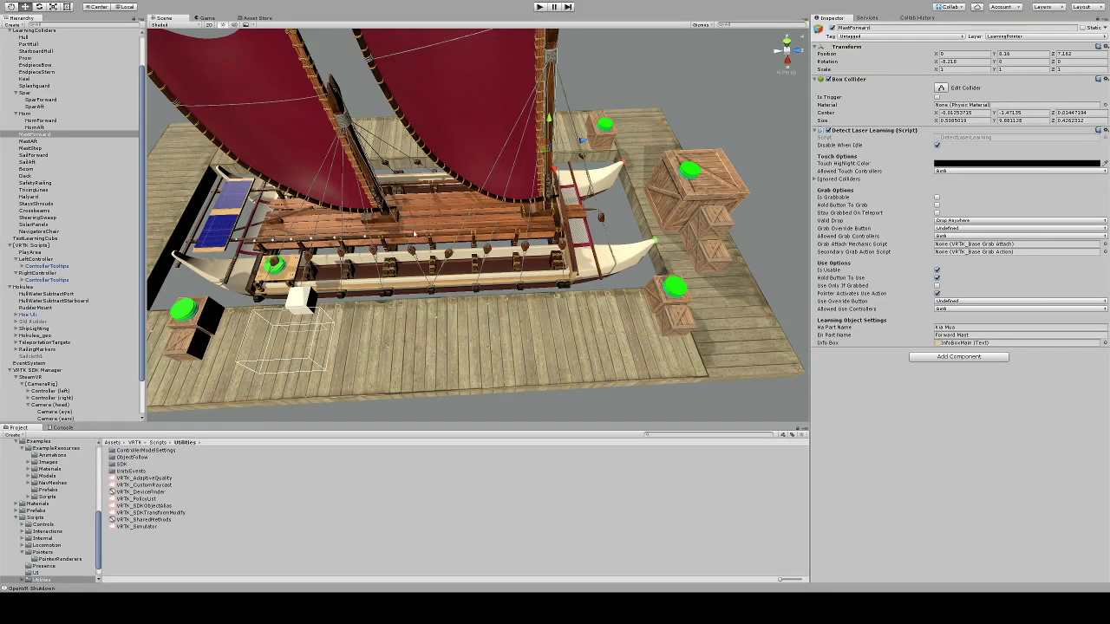
Add a Box Collider to MastAft and move the object onto the aft mast, at about Y 6.14 and Z -1.88.
alt+drag(416, 234, 512, 217)
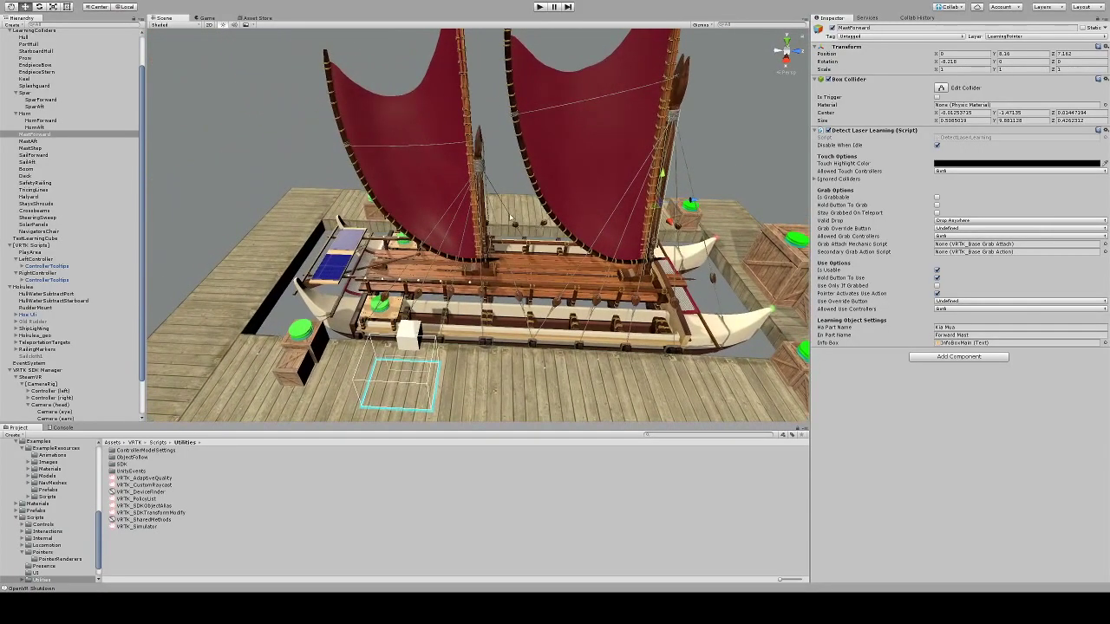
click(35, 141)
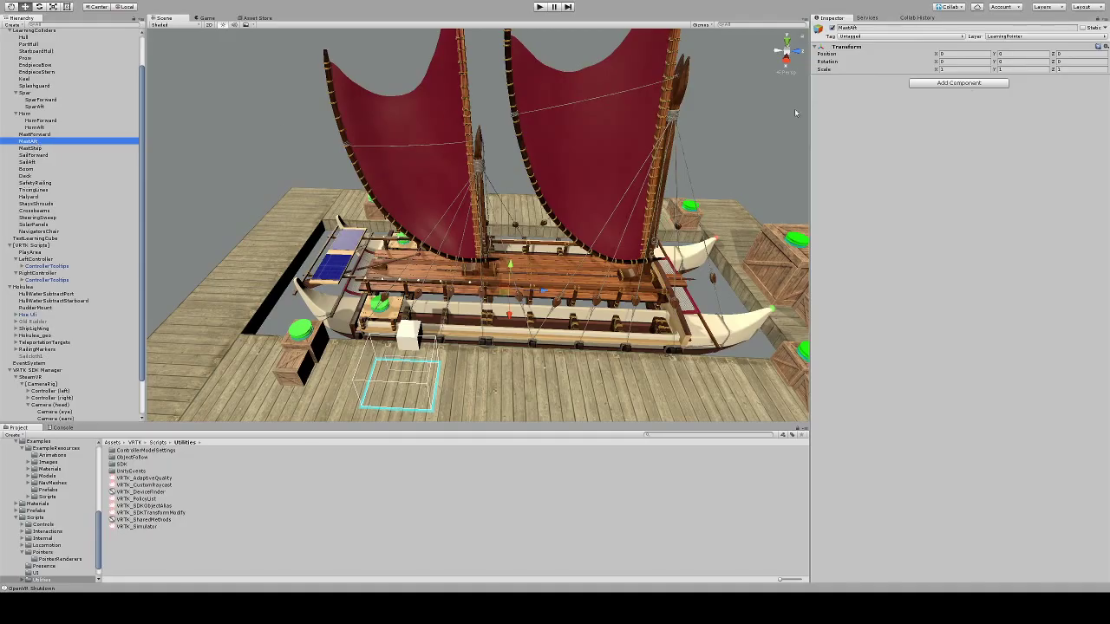
click(926, 86)
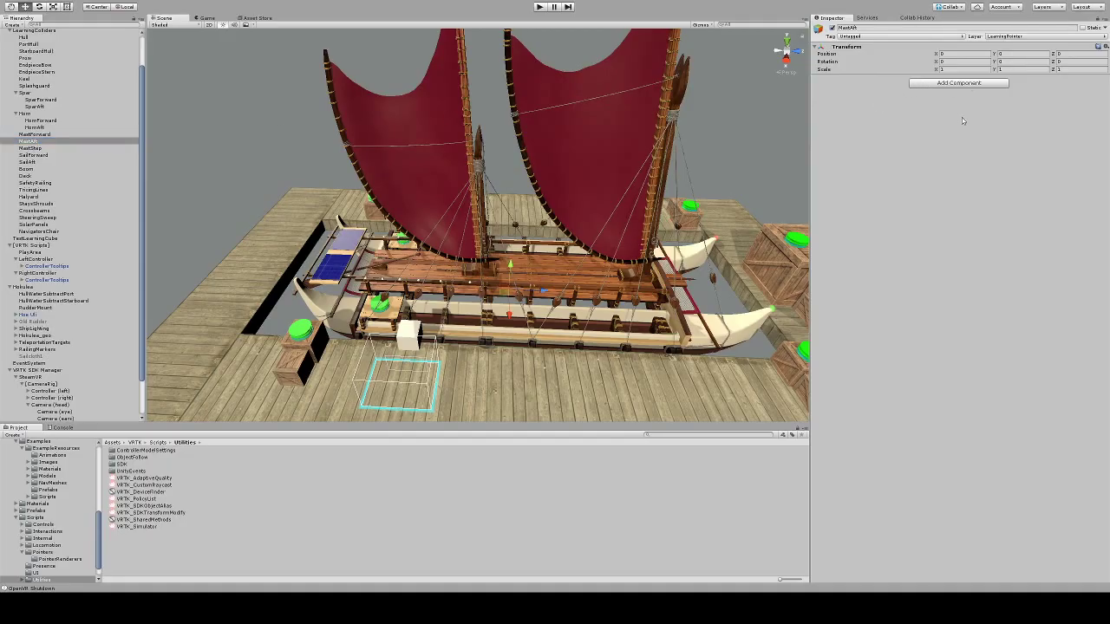
click(952, 136)
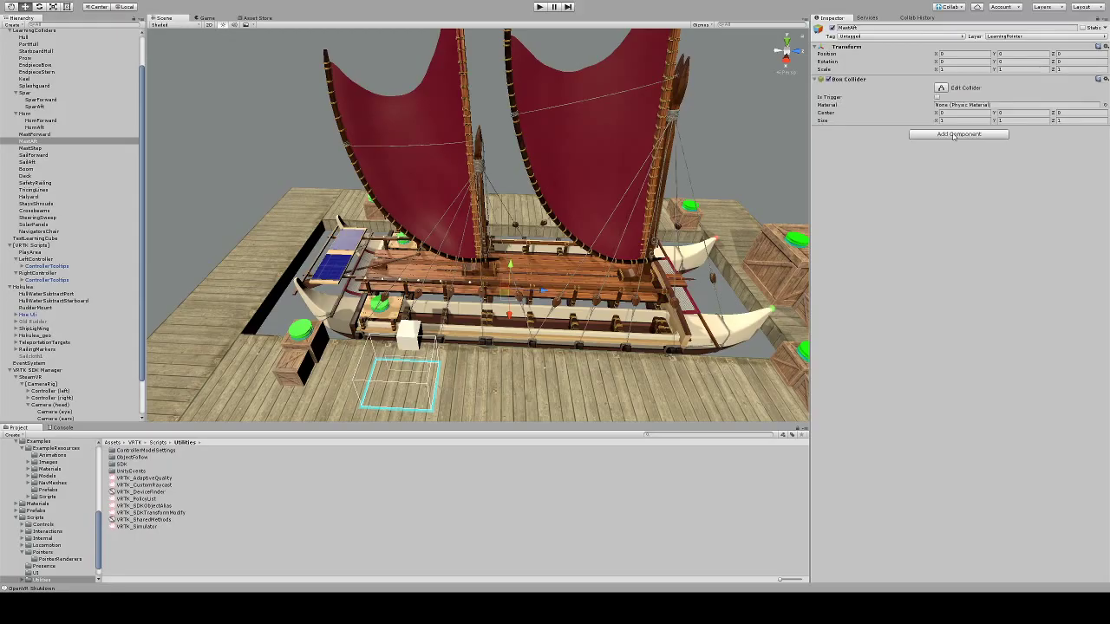
drag(509, 263, 607, 174)
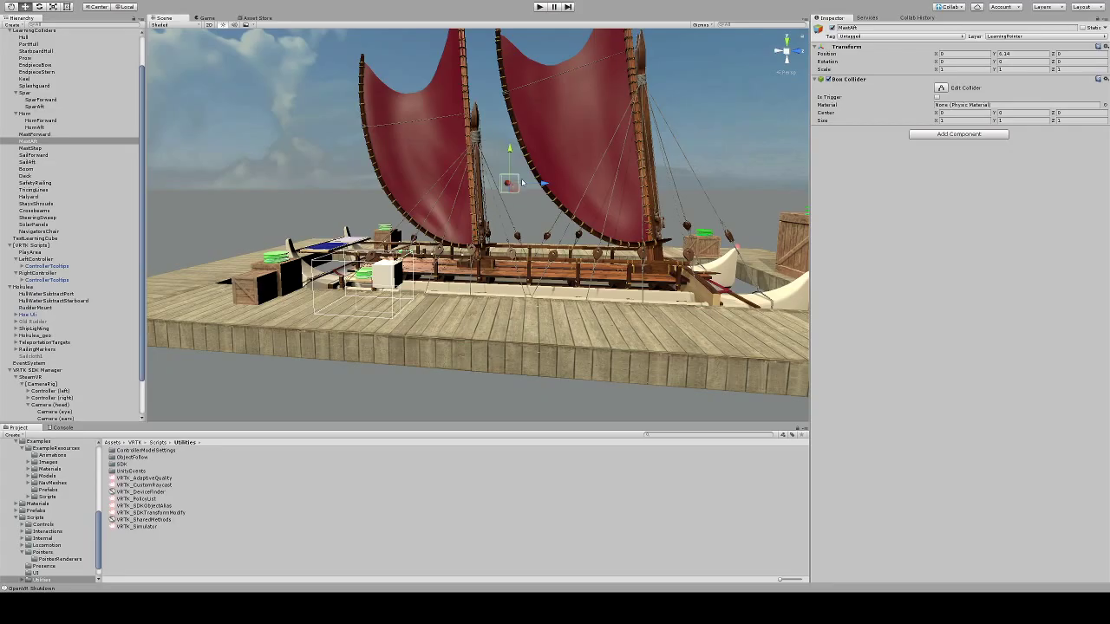
drag(542, 184, 784, 59)
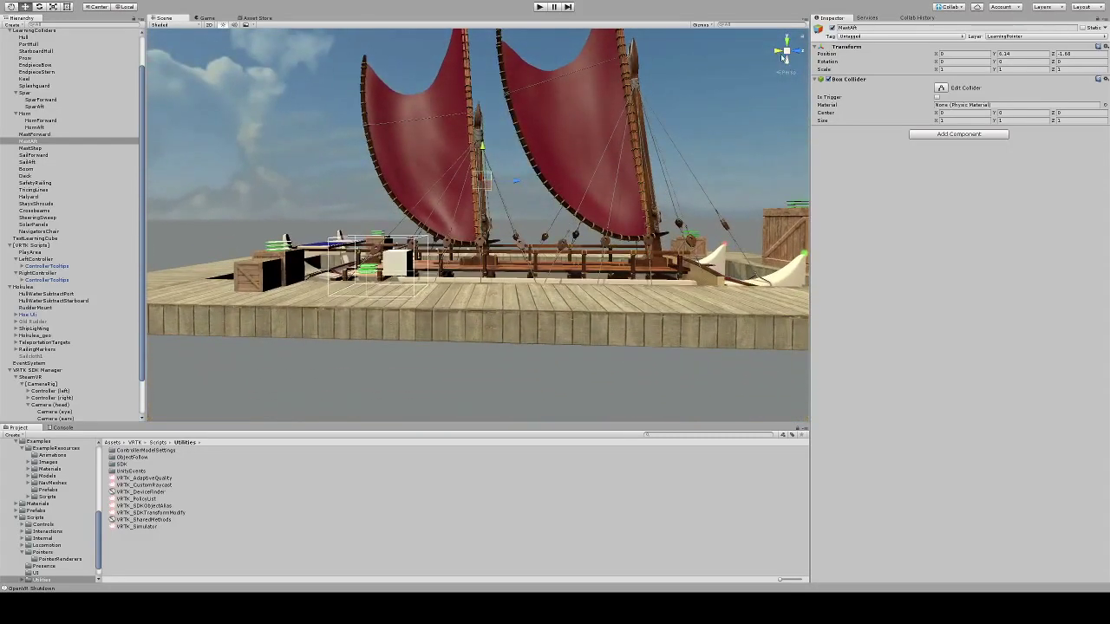
Stretch the MastAft box collider along the aft mast to a Y size of about 7.13 and narrow its Z size to about 0.81.
click(786, 55)
click(786, 55)
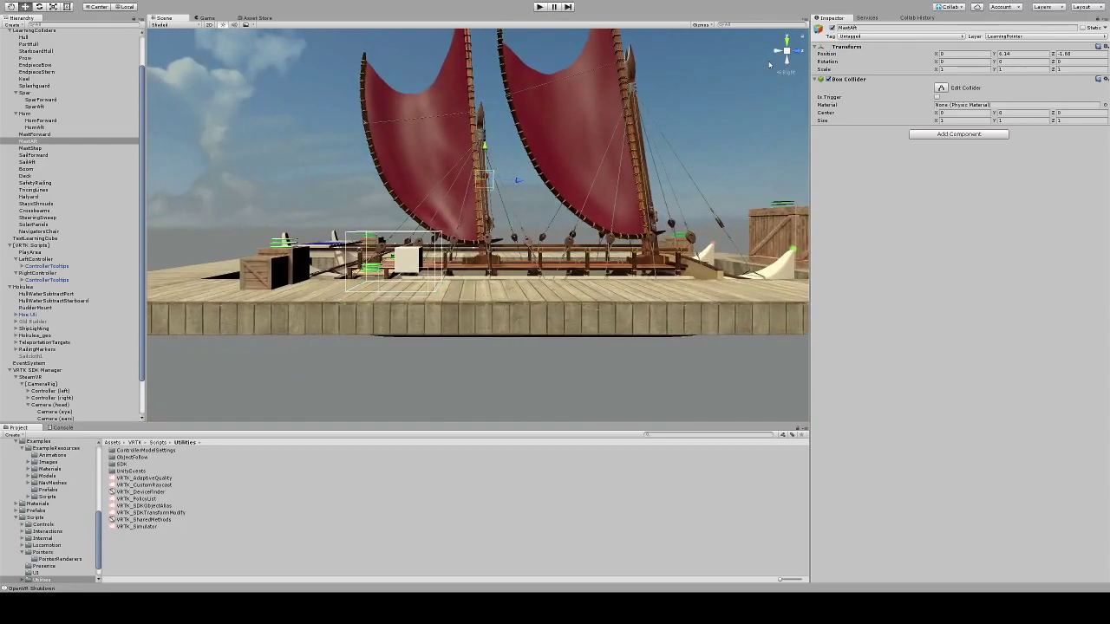
scroll(515, 209, up, 6)
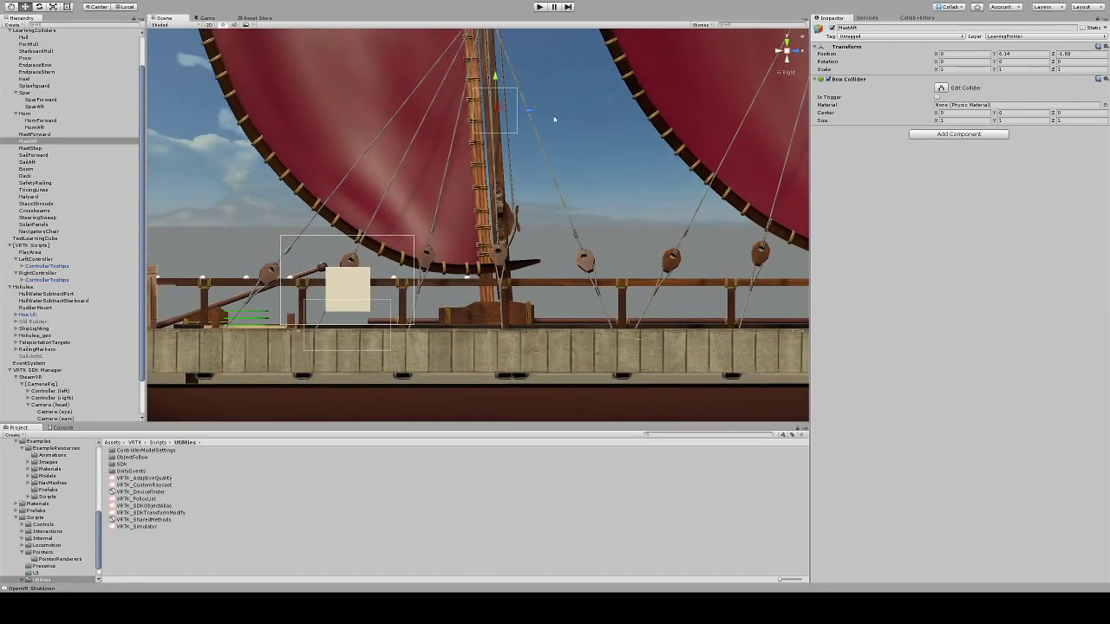
middle_drag(515, 209, 509, 166)
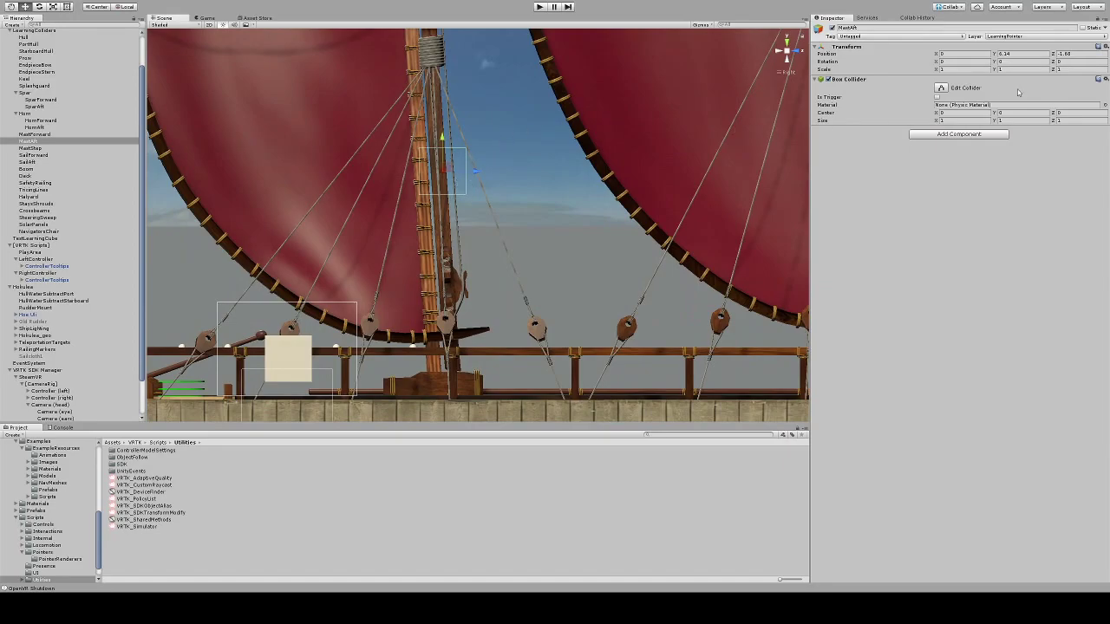
click(941, 88)
drag(439, 150, 448, 42)
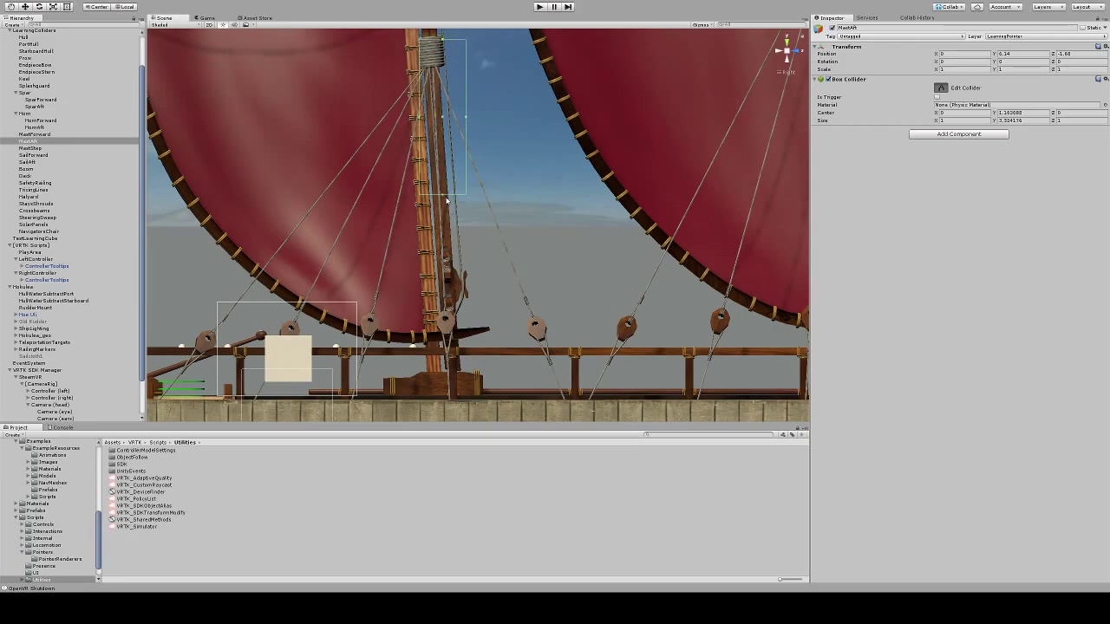
click(444, 262)
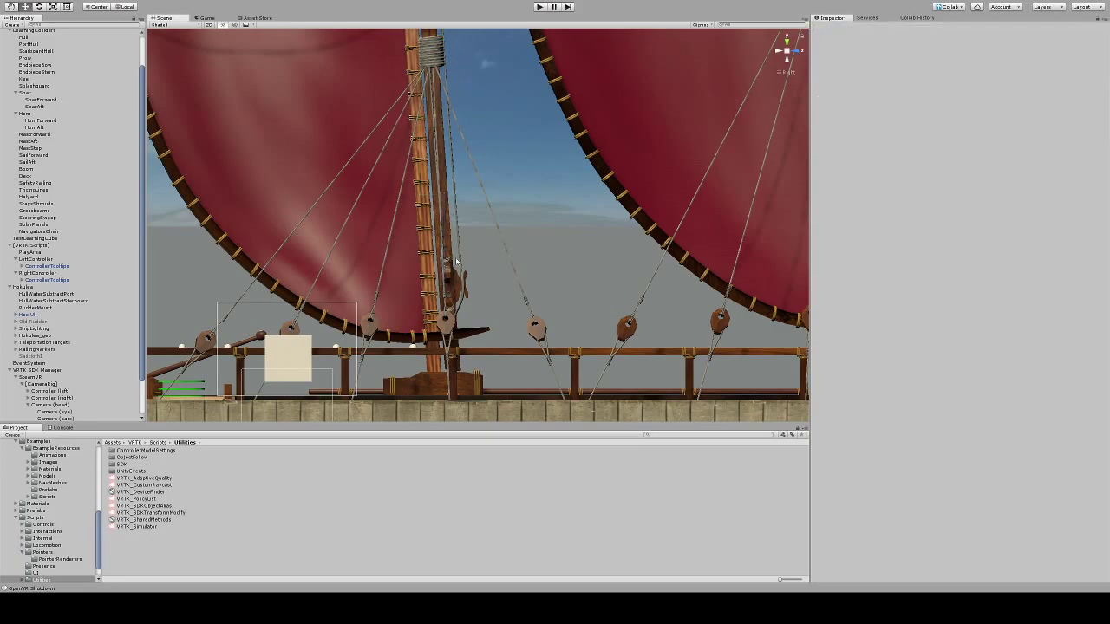
click(22, 139)
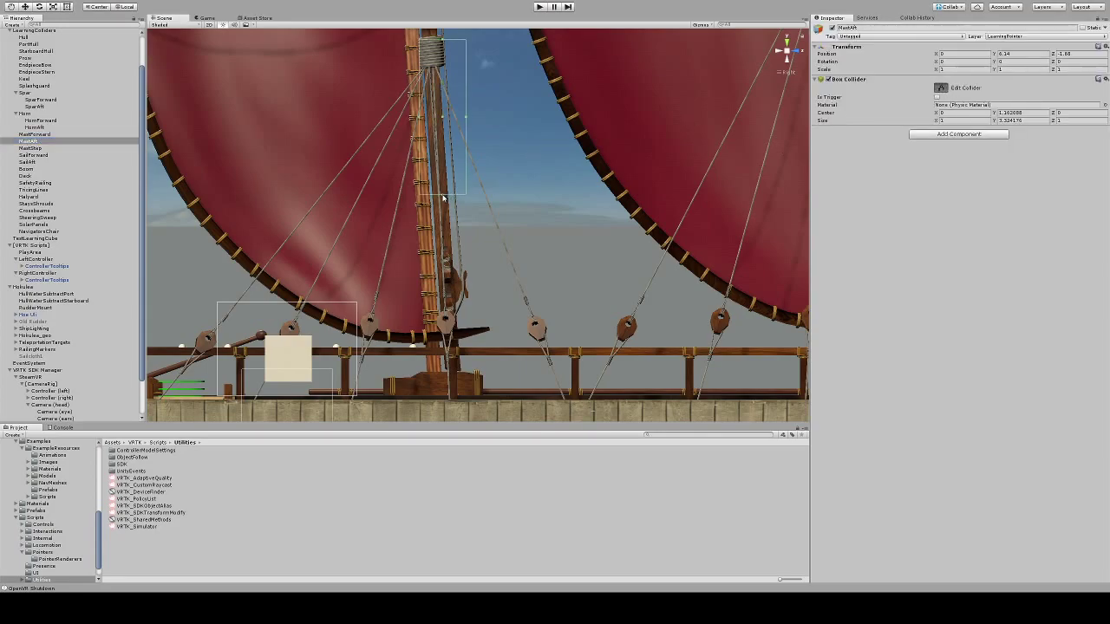
drag(445, 196, 451, 379)
drag(419, 207, 460, 209)
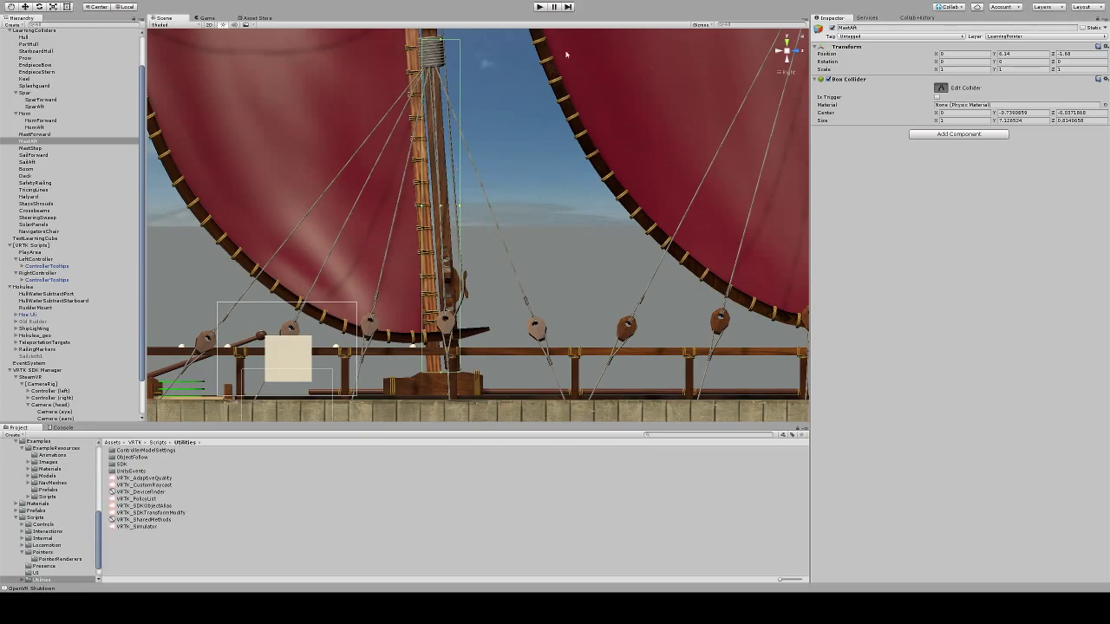
Narrow the MastAft box collider from both sides to the mast's width, to an X size of about 0.48.
click(795, 56)
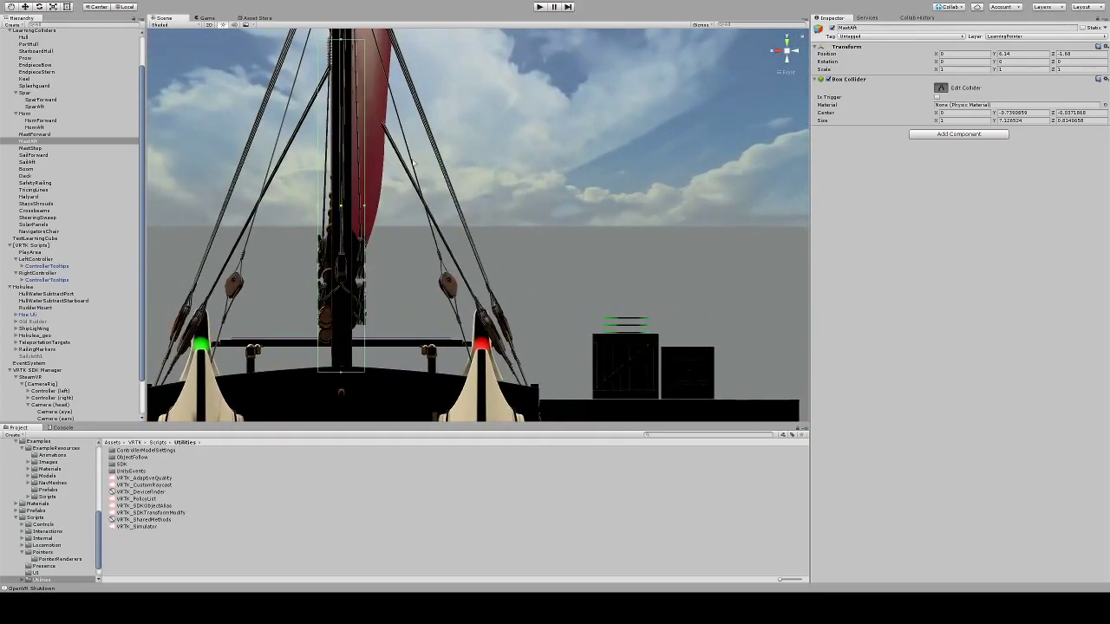
middle_drag(284, 198, 438, 189)
scroll(454, 198, up, 5)
scroll(576, 186, up, 5)
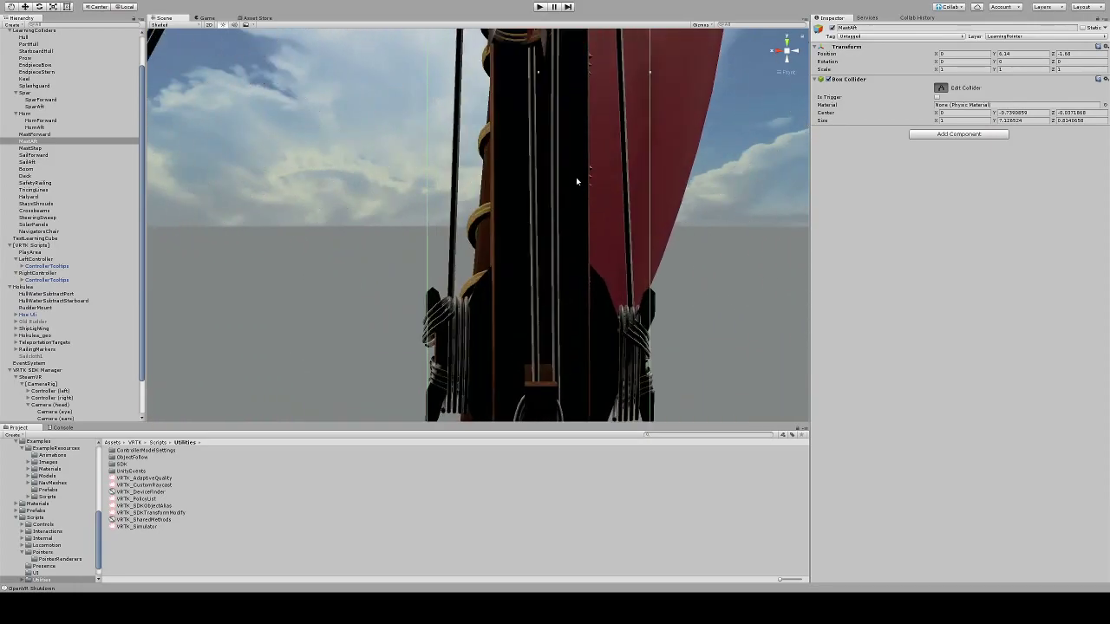
middle_drag(618, 240, 527, 240)
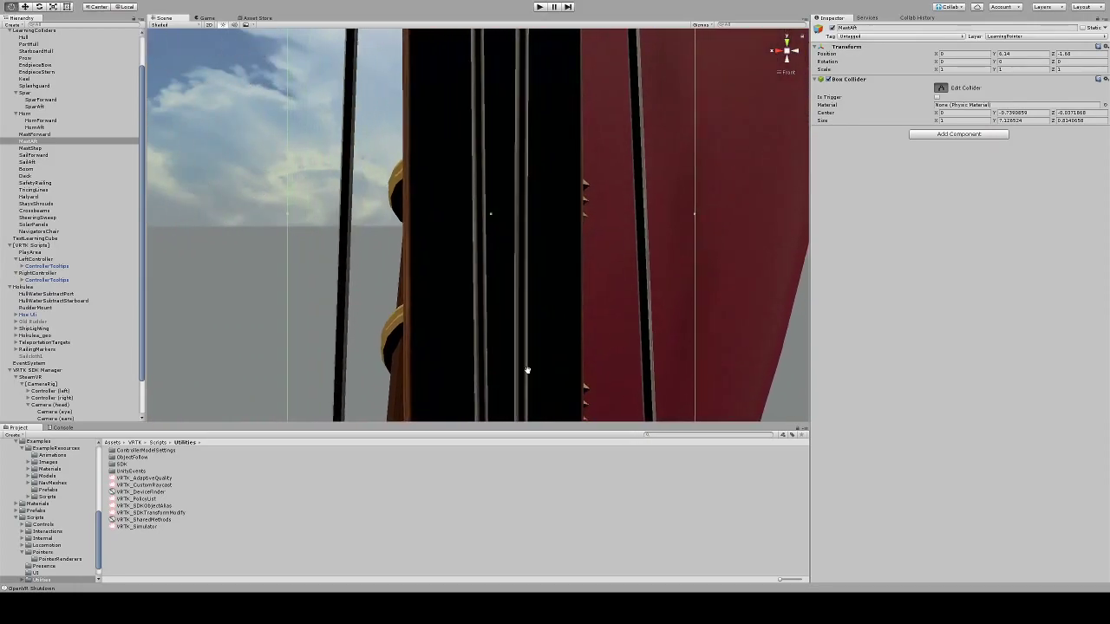
drag(695, 217, 594, 214)
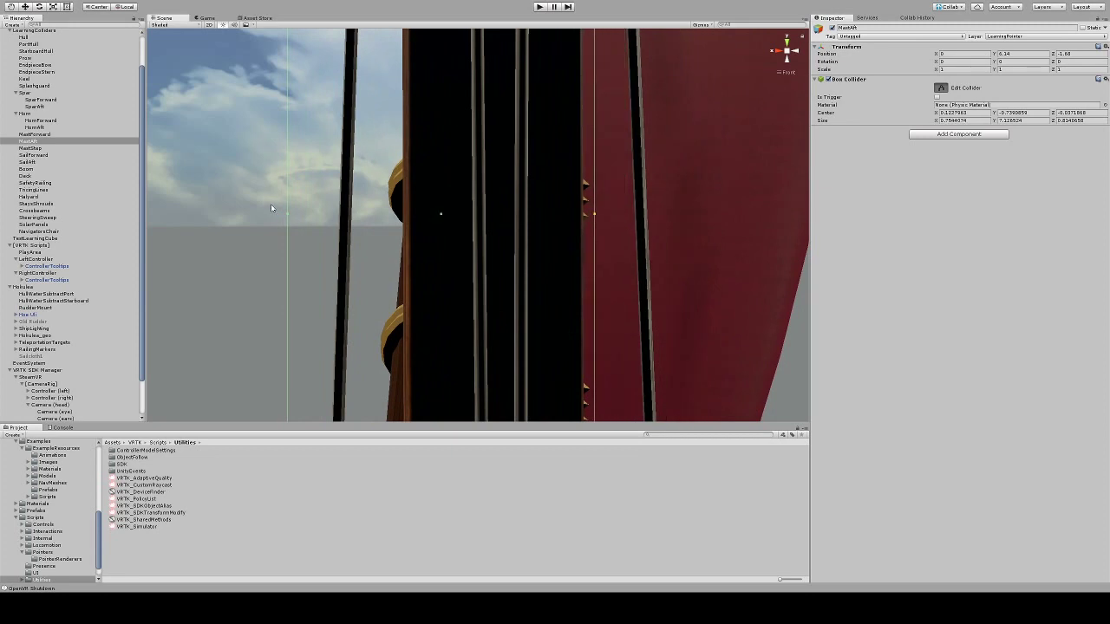
drag(288, 217, 401, 214)
drag(586, 210, 591, 216)
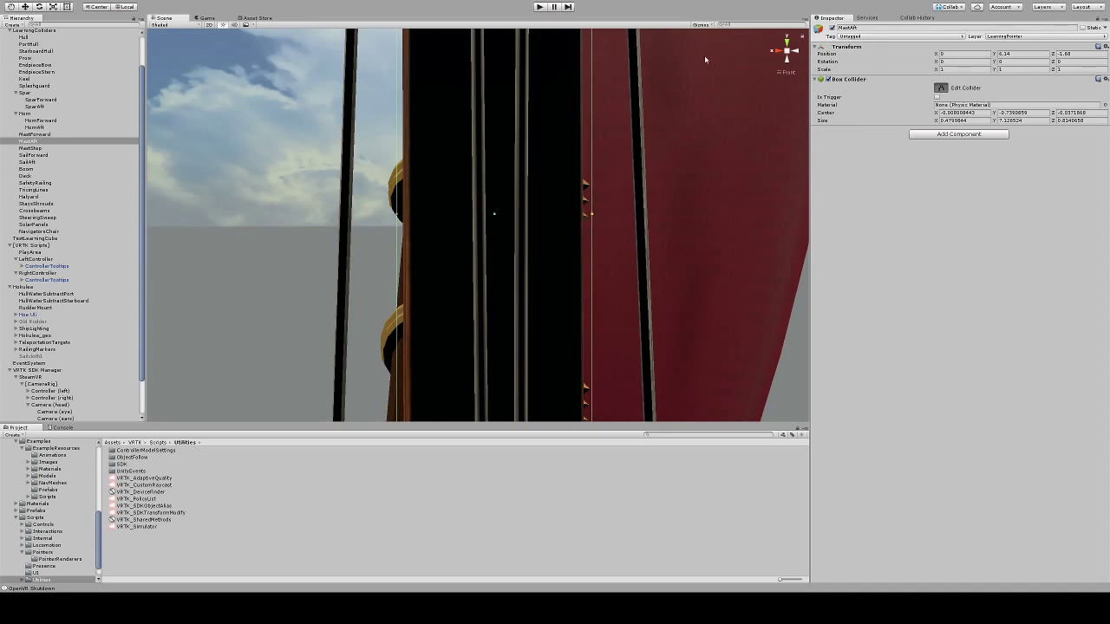
Rotate MastAft about the X axis to about -4.53 degrees so its collider follows the aft mast's lean.
scroll(559, 158, down, 5)
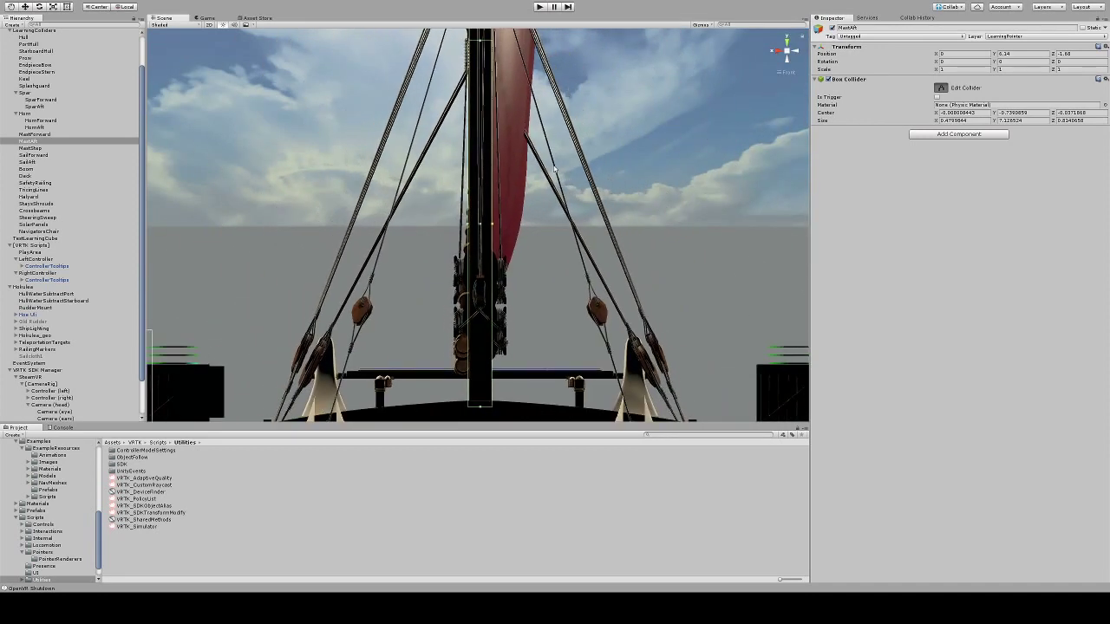
click(781, 54)
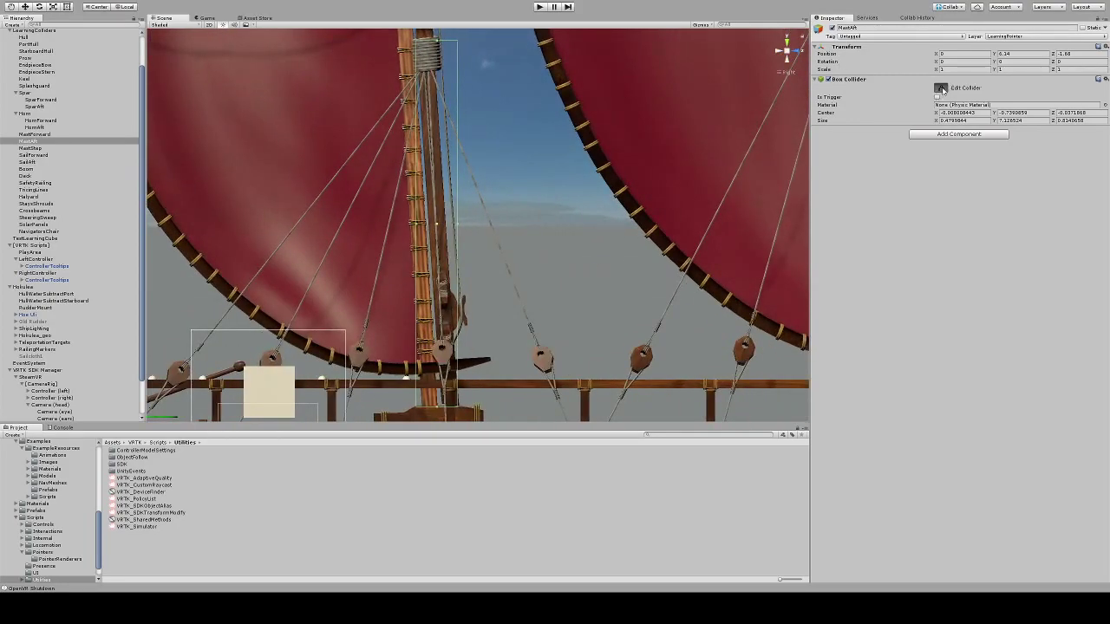
key(e)
drag(468, 215, 473, 207)
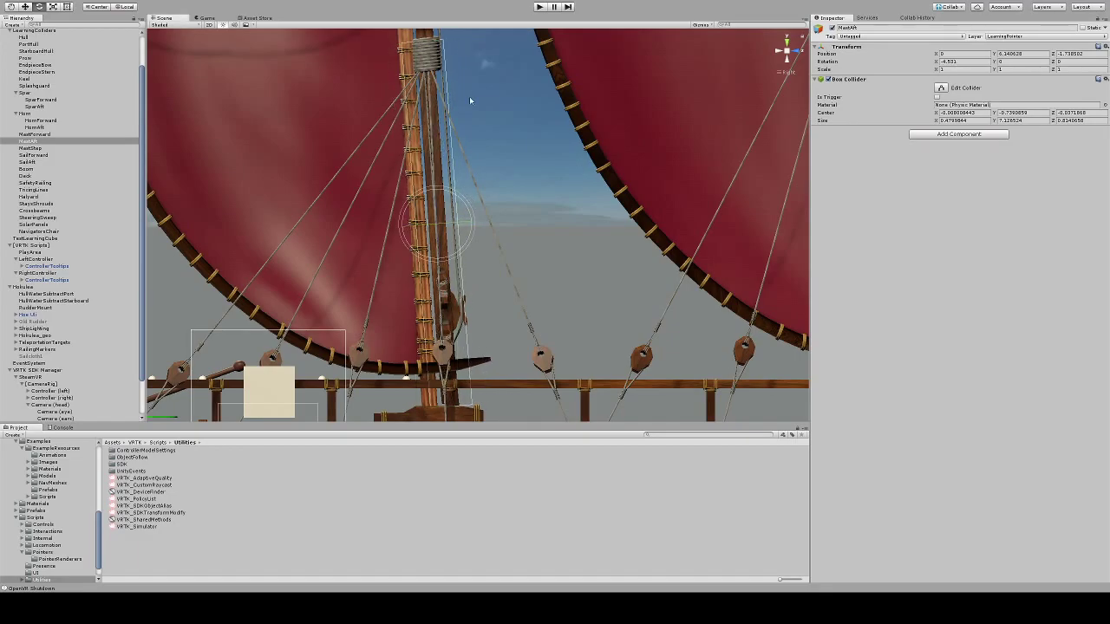
Extend the MastAft box collider upward to a Y size of about 7.20 and narrow its Z size to about 0.54.
click(941, 89)
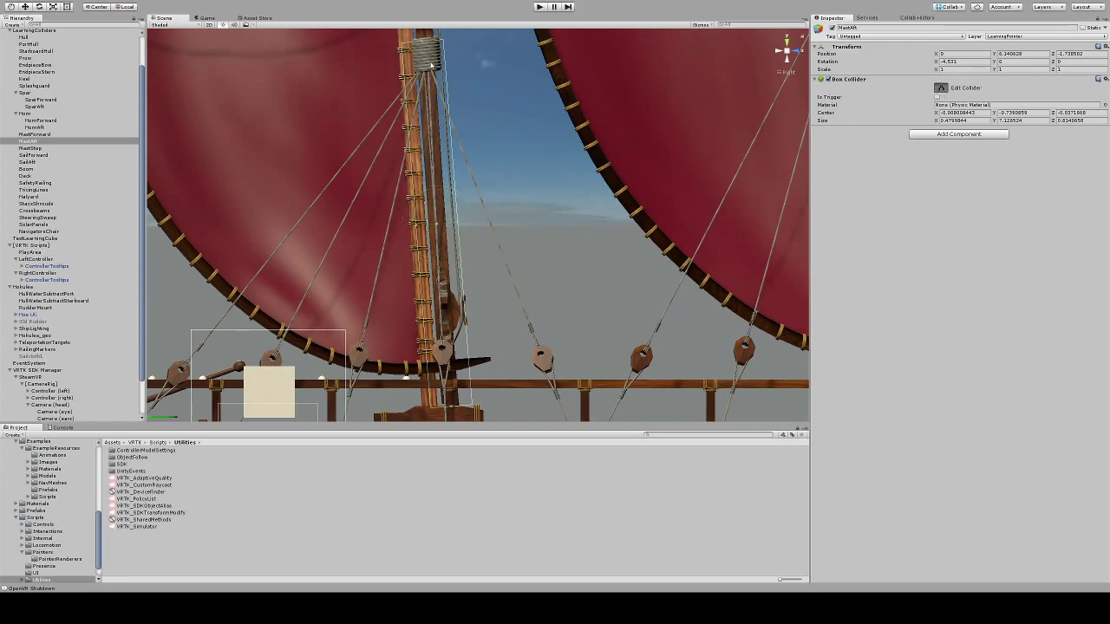
drag(424, 45, 423, 39)
click(424, 222)
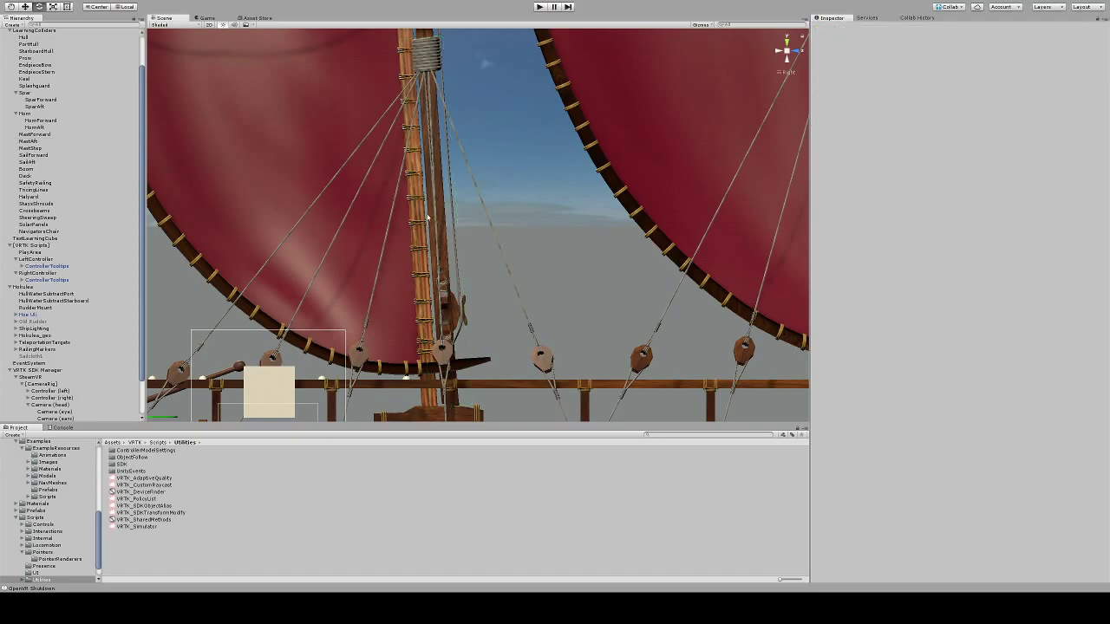
click(50, 135)
click(52, 142)
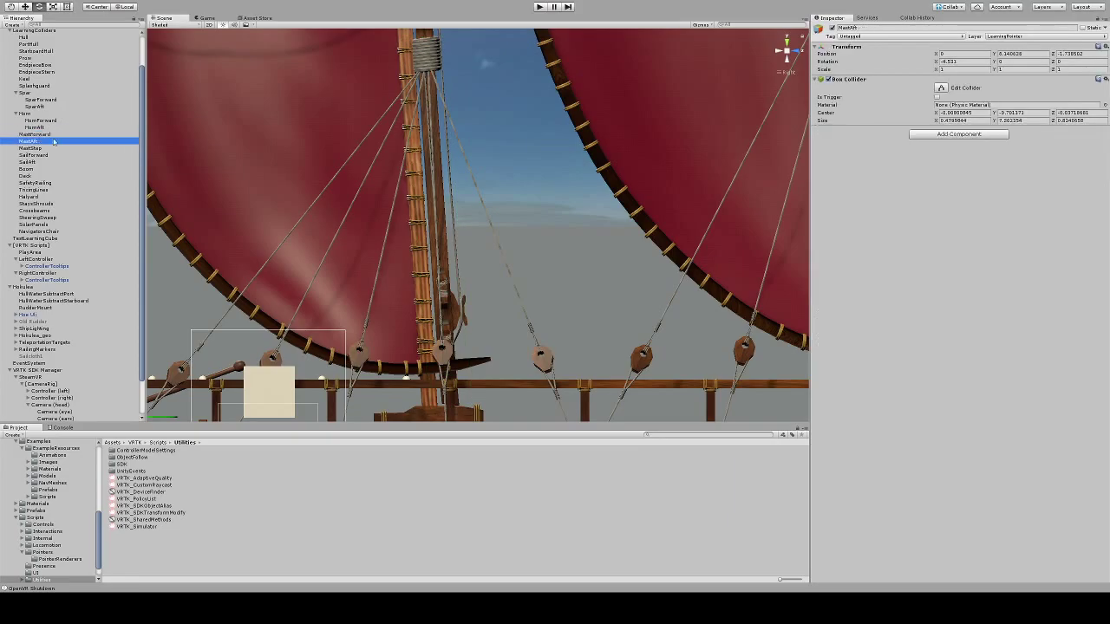
click(941, 87)
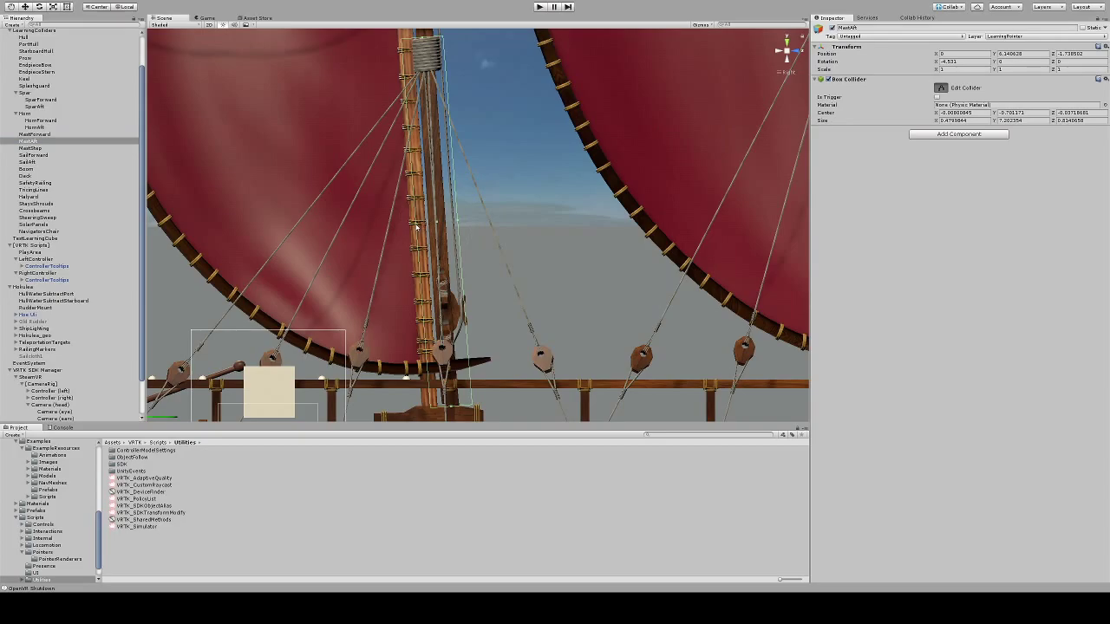
drag(419, 229, 456, 230)
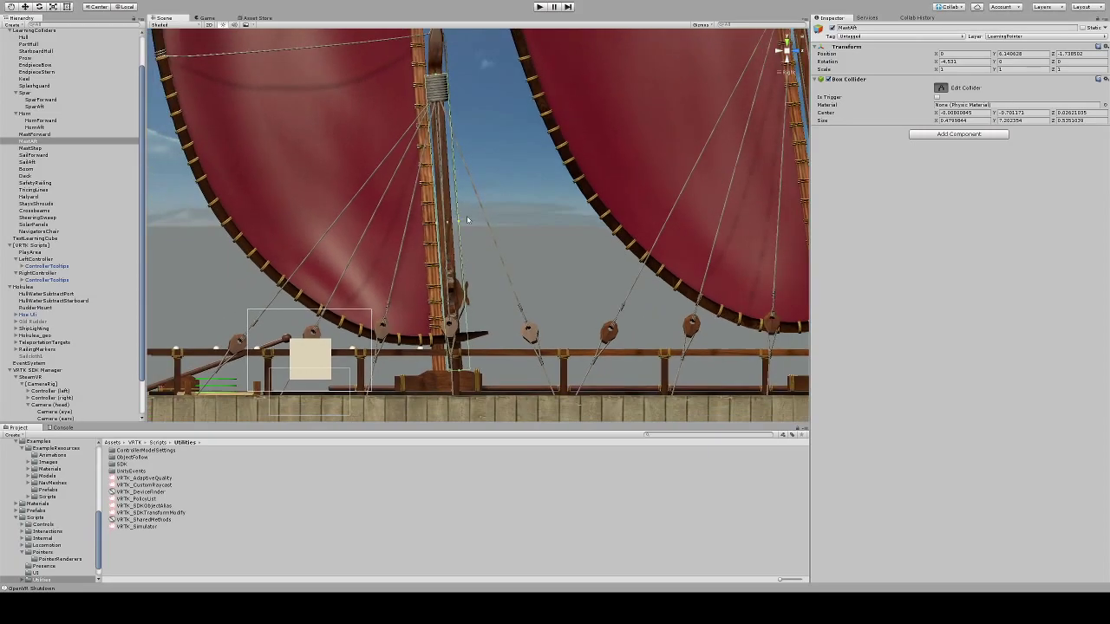
Refine the MastAft box collider from the opposite side to a Y size of about 7.24 and a Z size of about 0.43.
scroll(469, 220, down, 2)
click(788, 50)
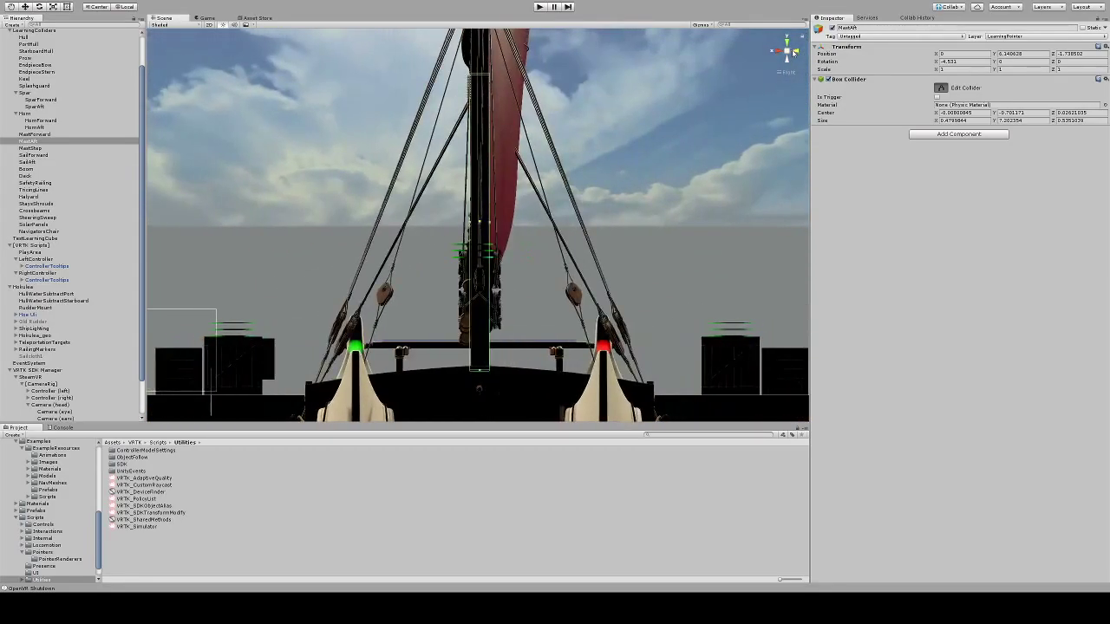
click(792, 52)
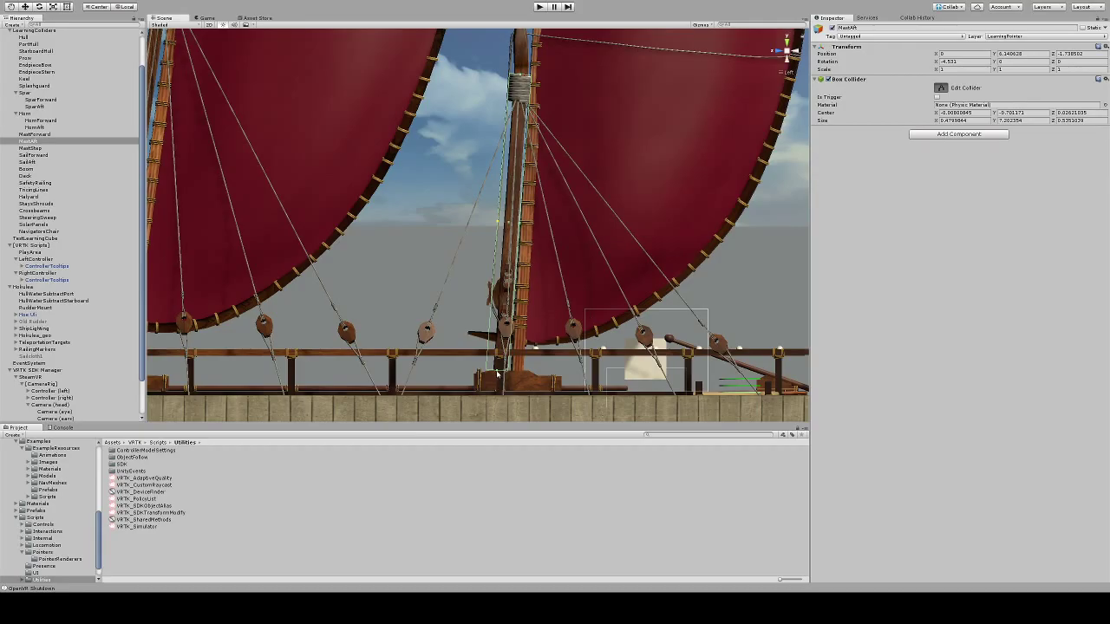
drag(497, 375, 497, 378)
drag(499, 223, 503, 228)
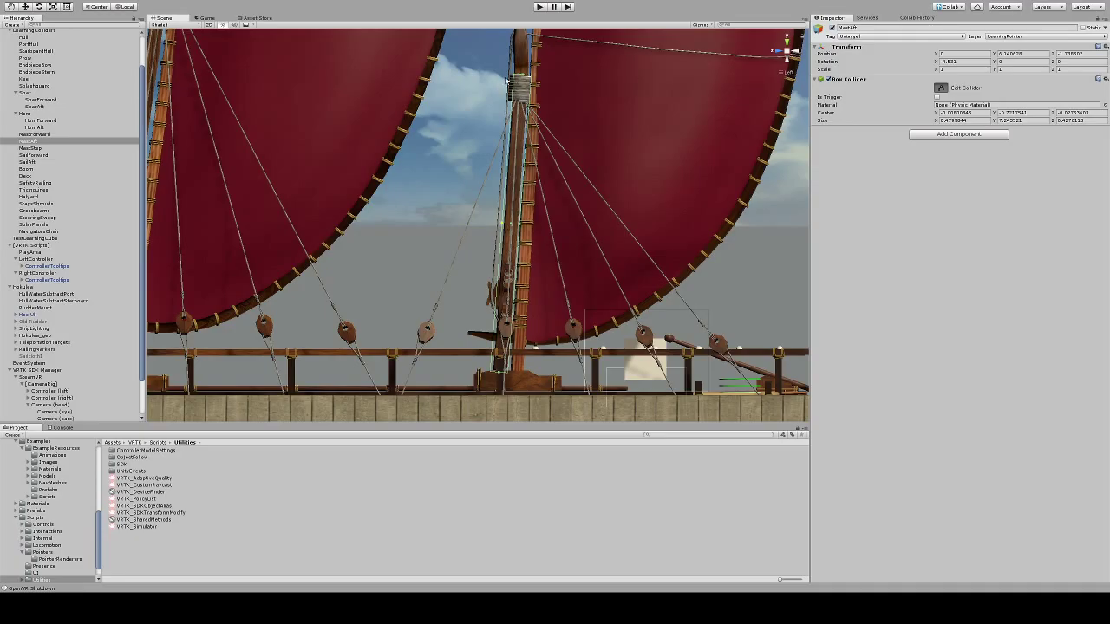
click(943, 88)
Examine how the MastForward and MastAft colliders fit their masts, viewing the canoe from several sides.
click(35, 135)
key(f)
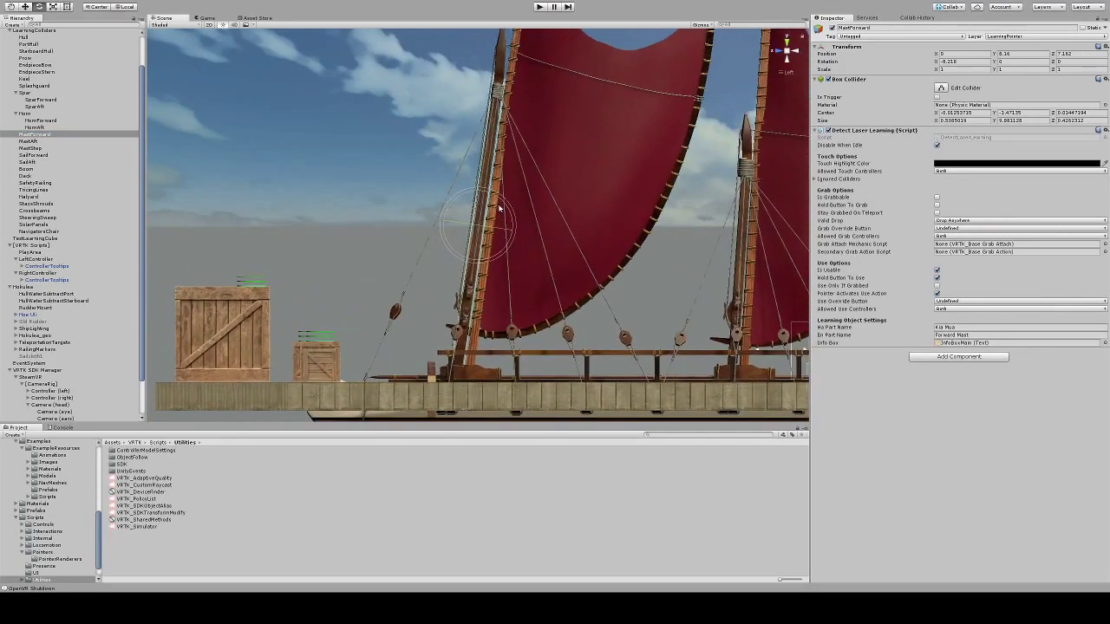
scroll(500, 208, up, 10)
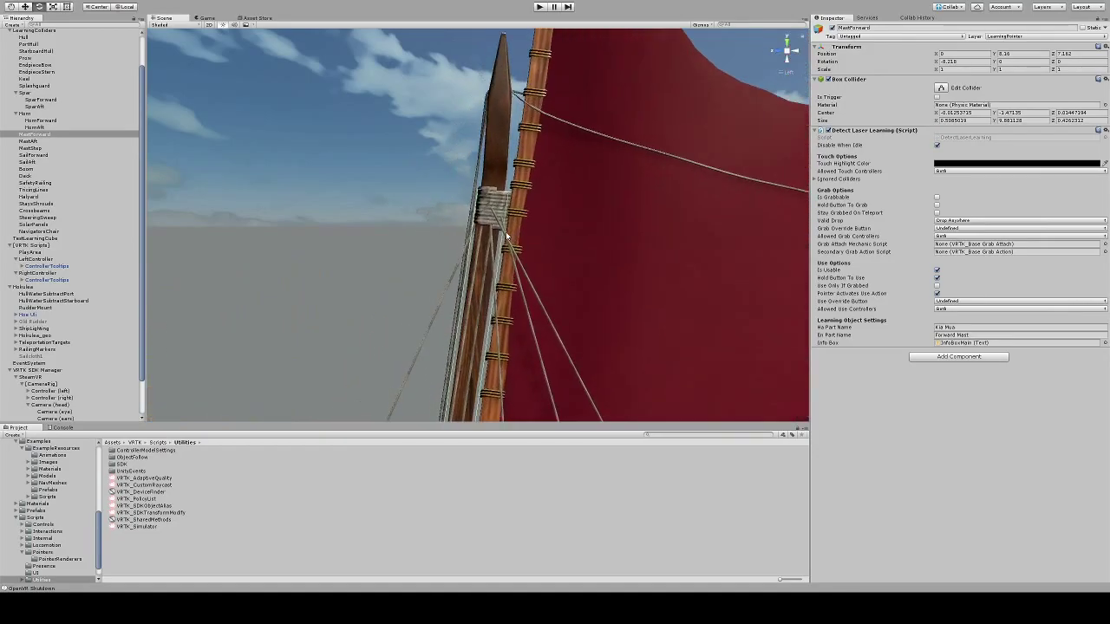
scroll(505, 232, up, 4)
scroll(501, 227, down, 4)
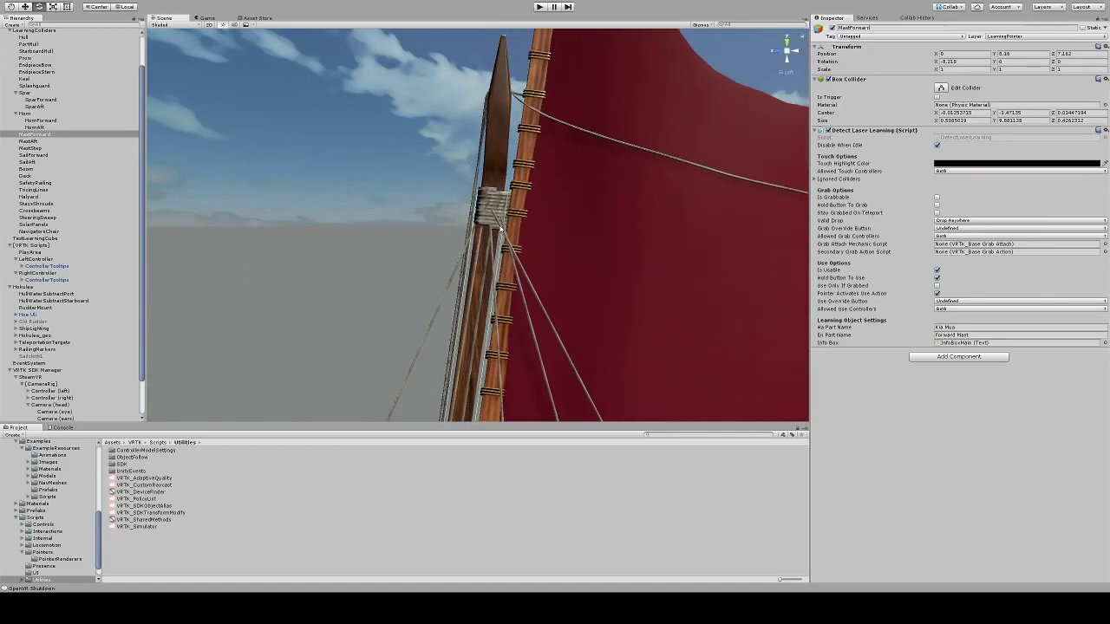
scroll(498, 231, down, 6)
middle_drag(609, 275, 338, 162)
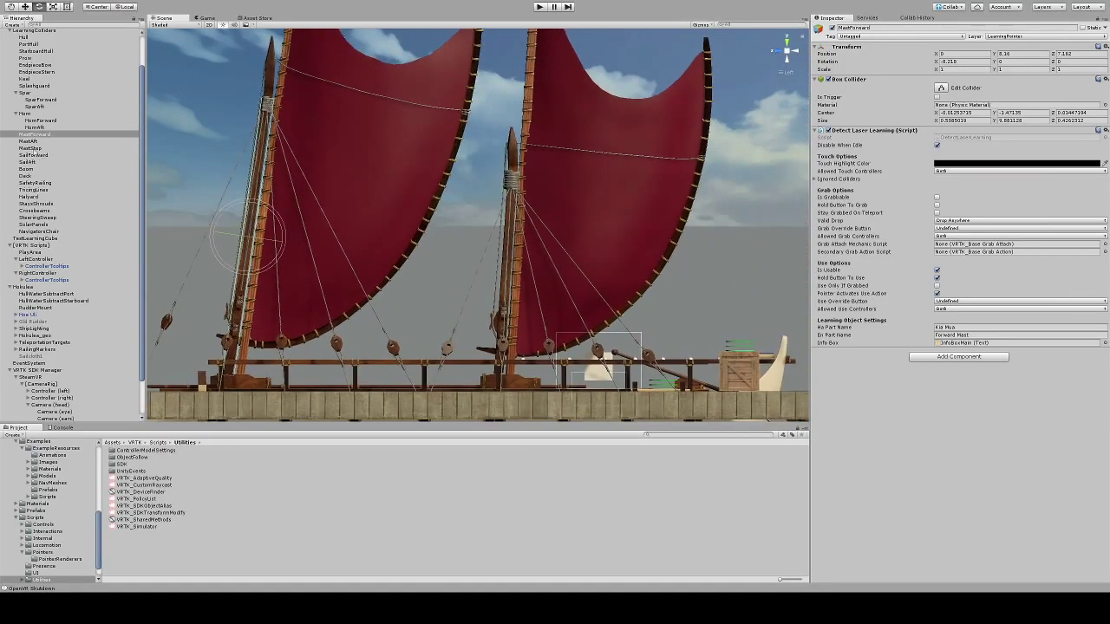
click(34, 135)
click(37, 141)
key(f)
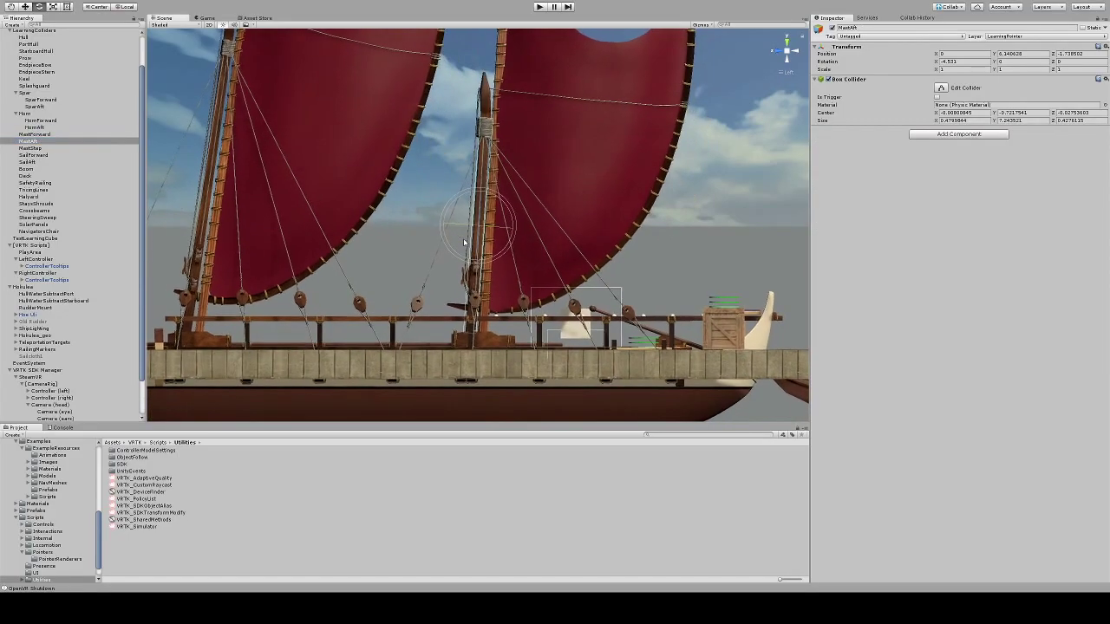
click(775, 54)
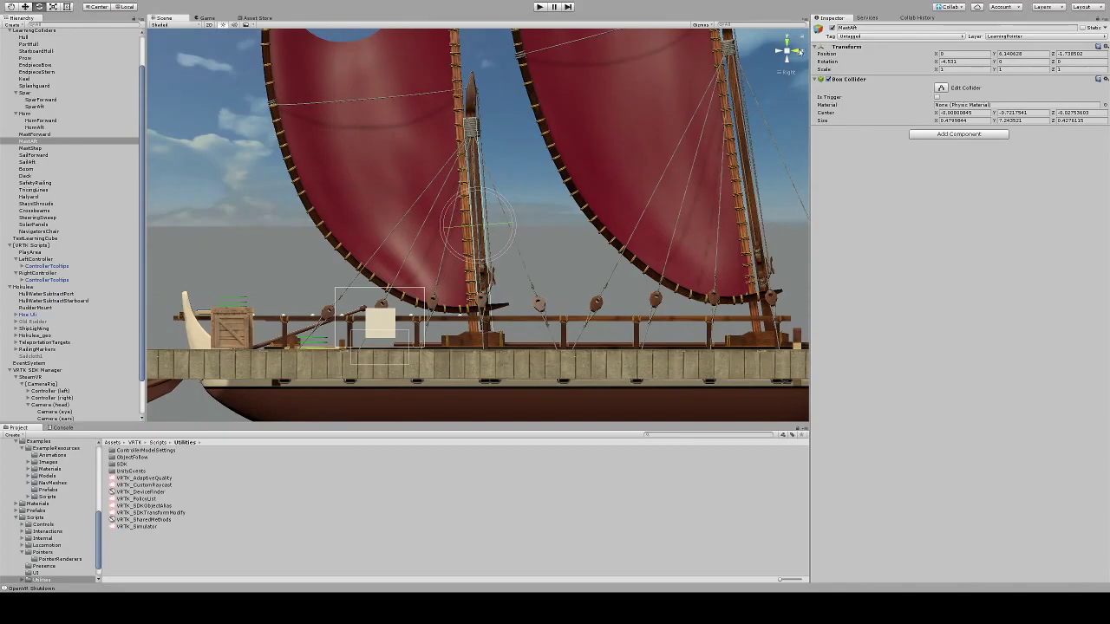
click(787, 54)
alt+drag(787, 54, 529, 364)
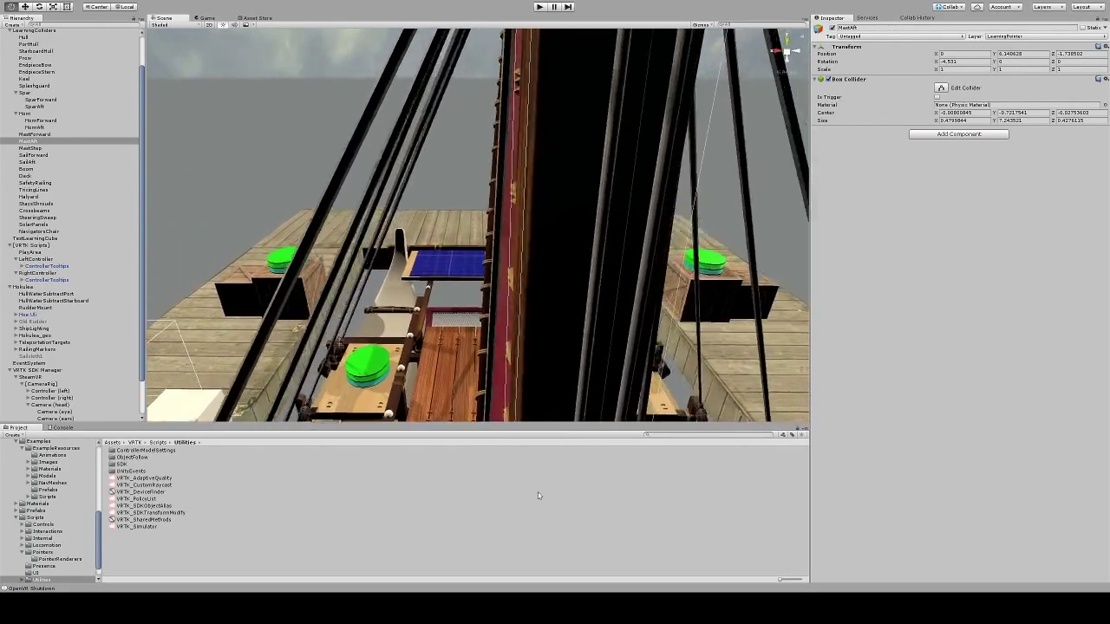
alt+drag(499, 502, 491, 180)
key(f)
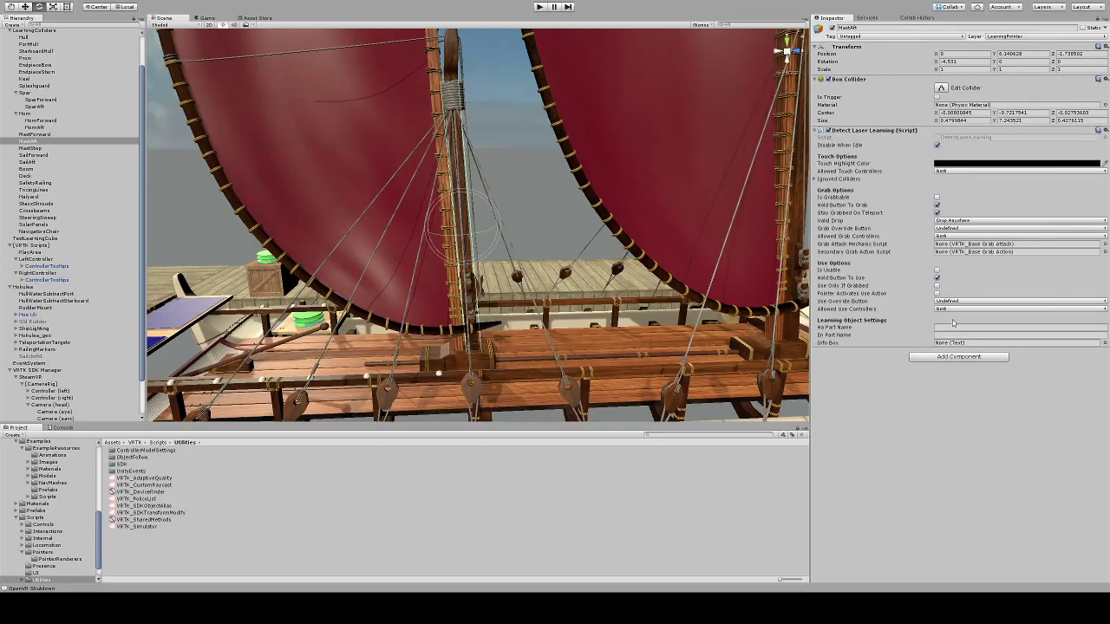
Add Detect Laser Learning to MastAft, enabling Is Usable and Pointer Activates Use Action and disabling Hold Button To Grab and Stay Grabbed On Teleport.
click(937, 270)
click(937, 293)
click(937, 205)
click(937, 212)
Set MastAft's part names to "Kia Hope" (Ha) and "Aft Mast" (En), and assign InfoBoxMain as its Info Box.
click(947, 327)
text(Hope)
key(Tab)
text(A)
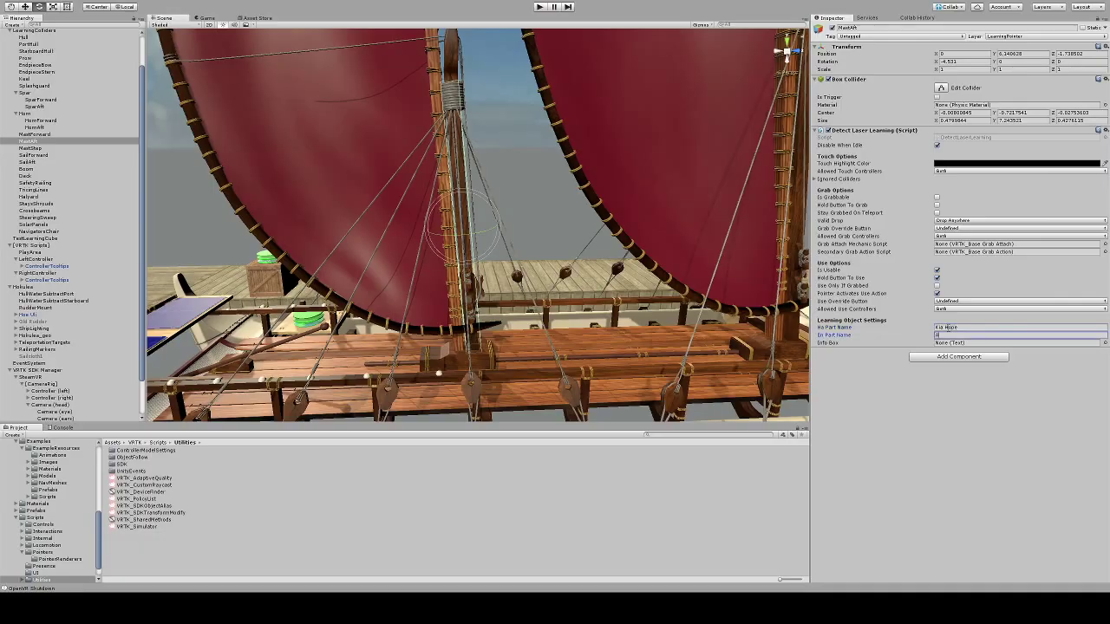
key(Tab)
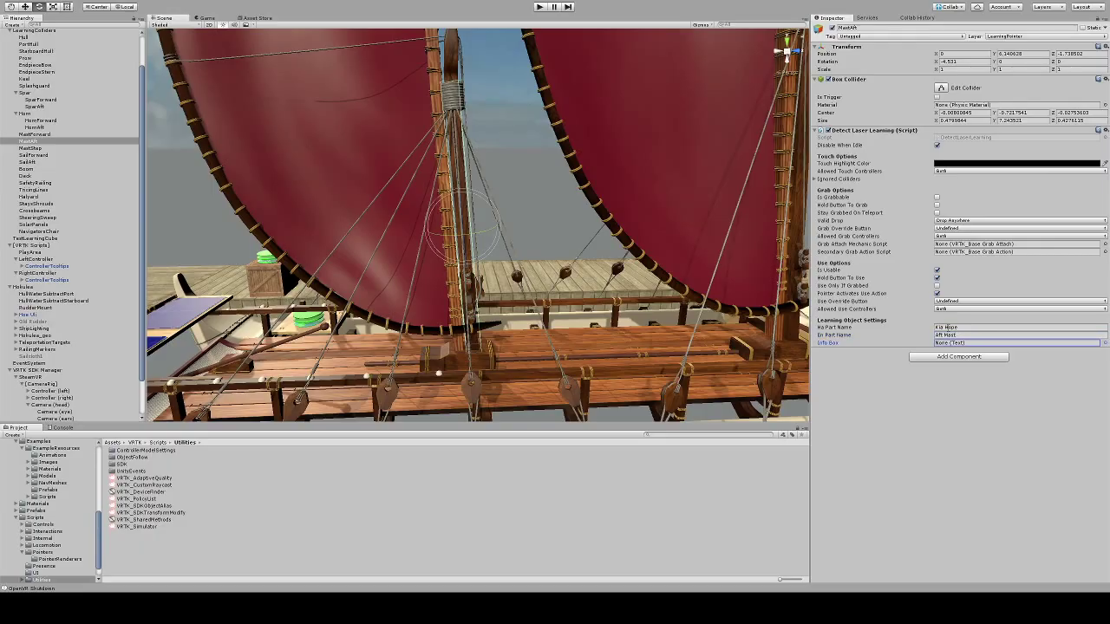
scroll(109, 284, down, 3)
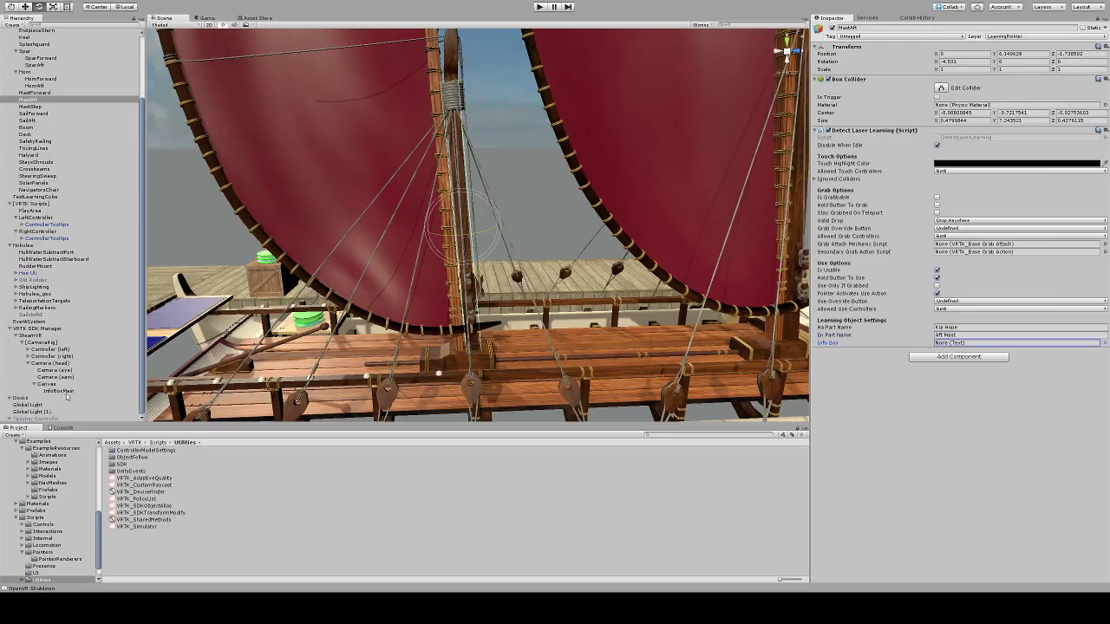
drag(66, 391, 977, 343)
Run the scene in play mode to test the aft mast's learning collider, and stop it again.
click(538, 7)
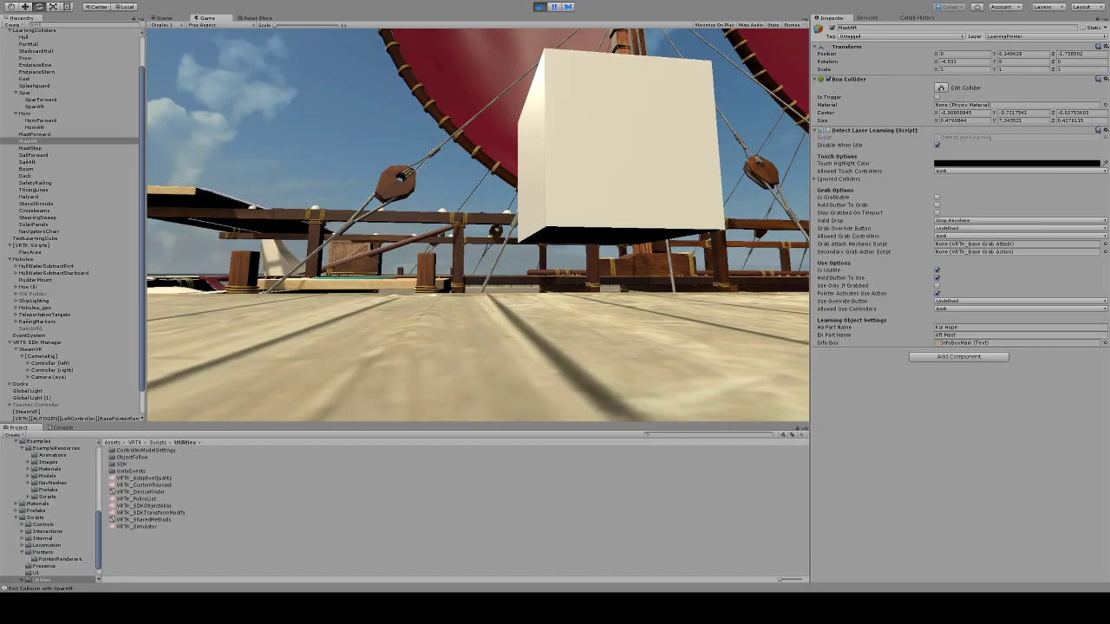
key(ctrl+p)
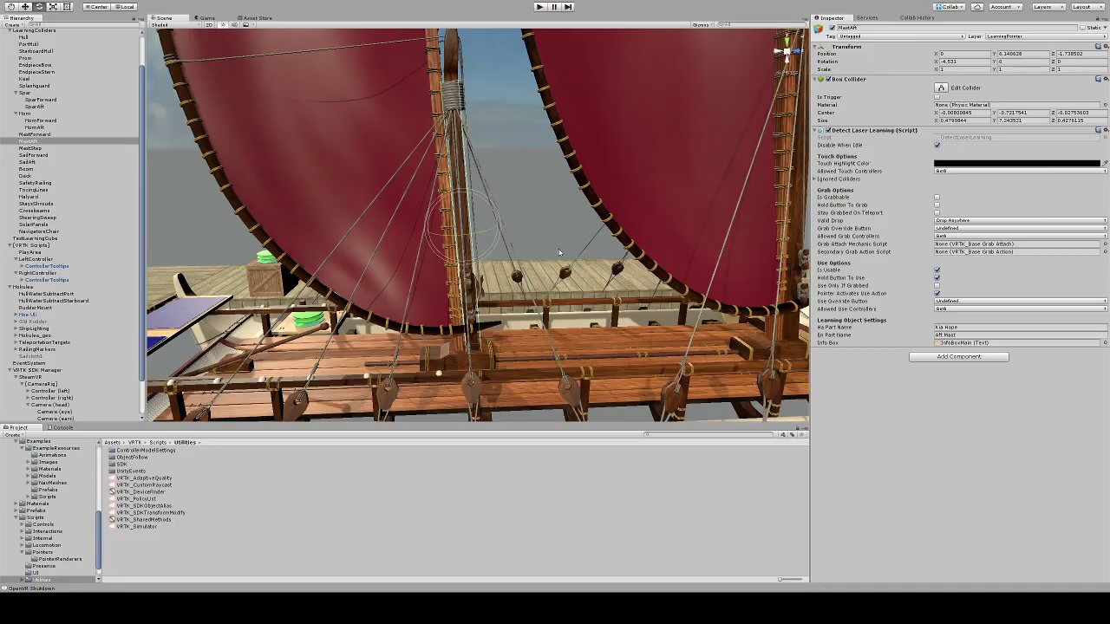
Create an empty child object under MastStep and duplicate it.
alt+drag(559, 252, 345, 274)
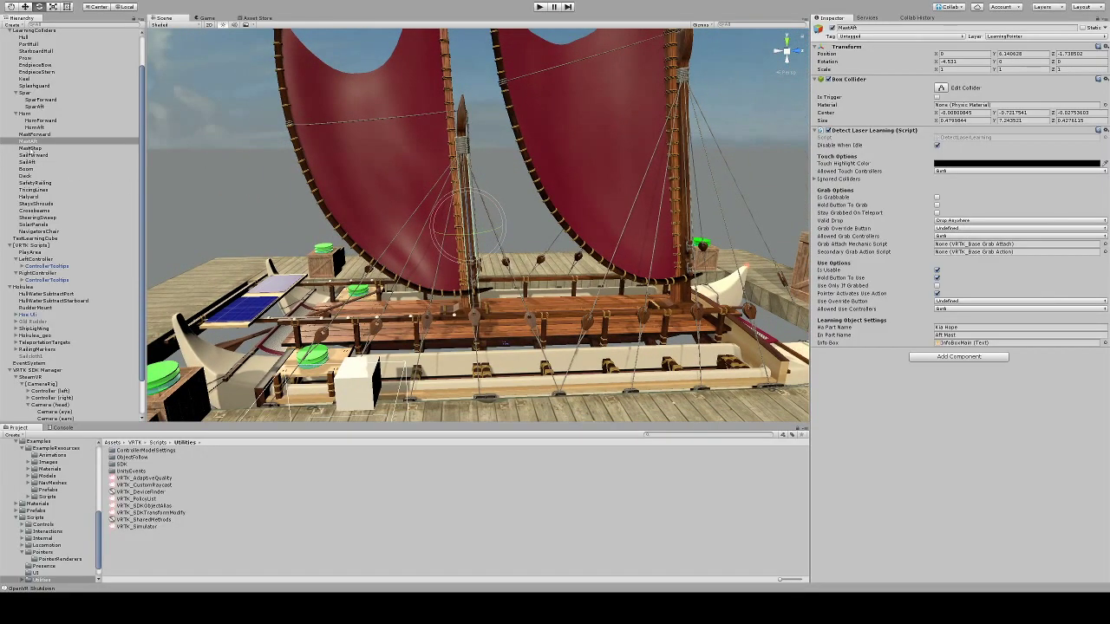
click(30, 149)
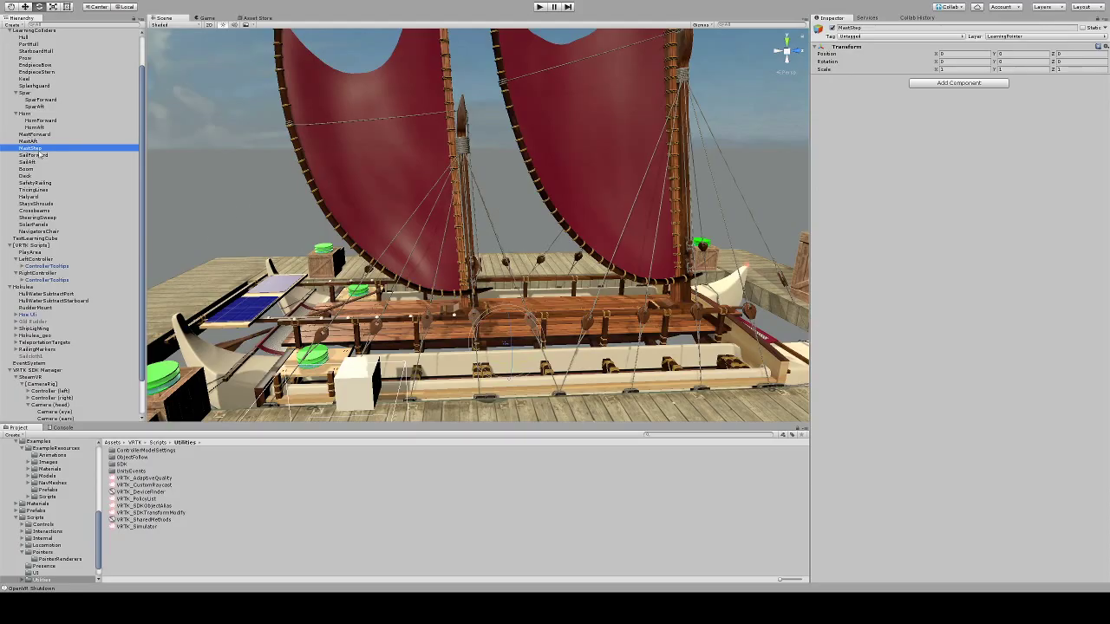
key(alt+shift+n)
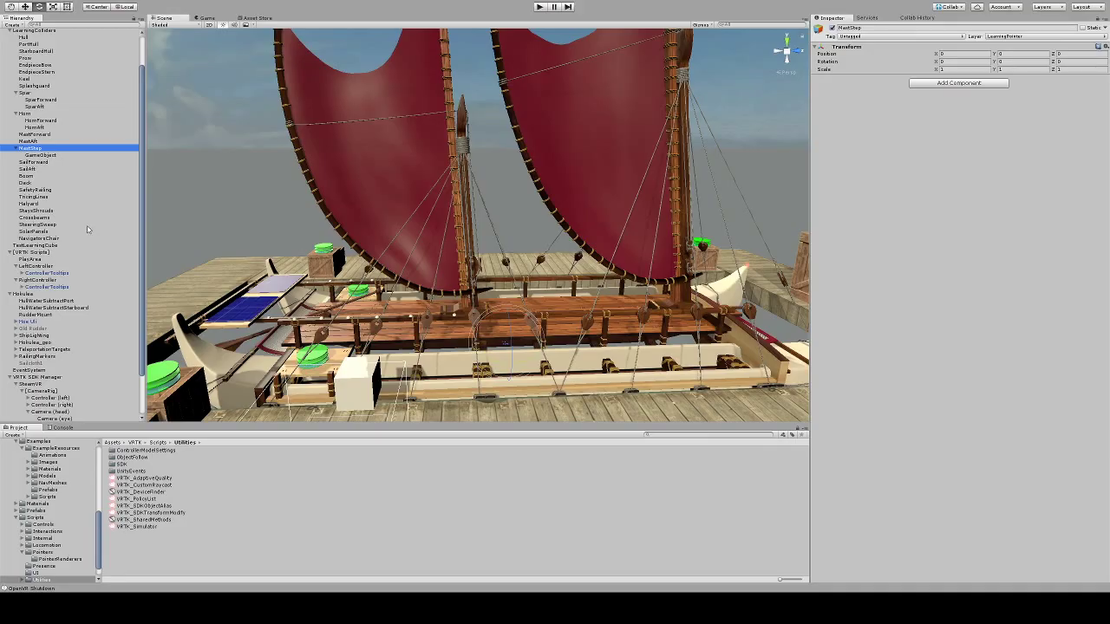
click(40, 155)
key(ctrl+d)
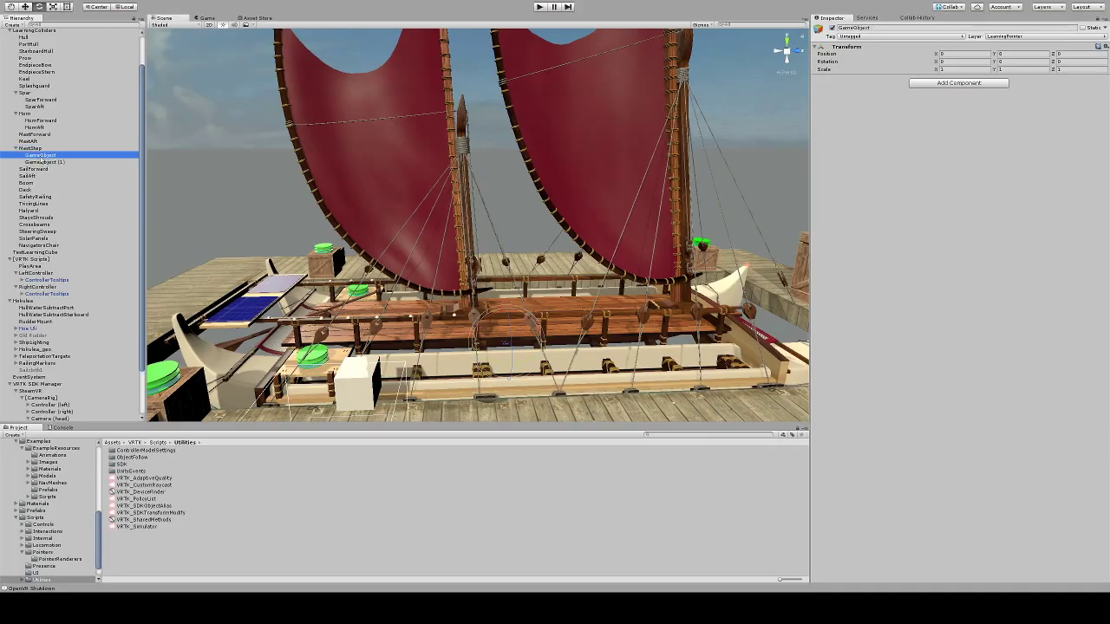
Rename the two child objects of MastStep as MastStepForward and MastStepAft.
key(F2)
text(MastStep)
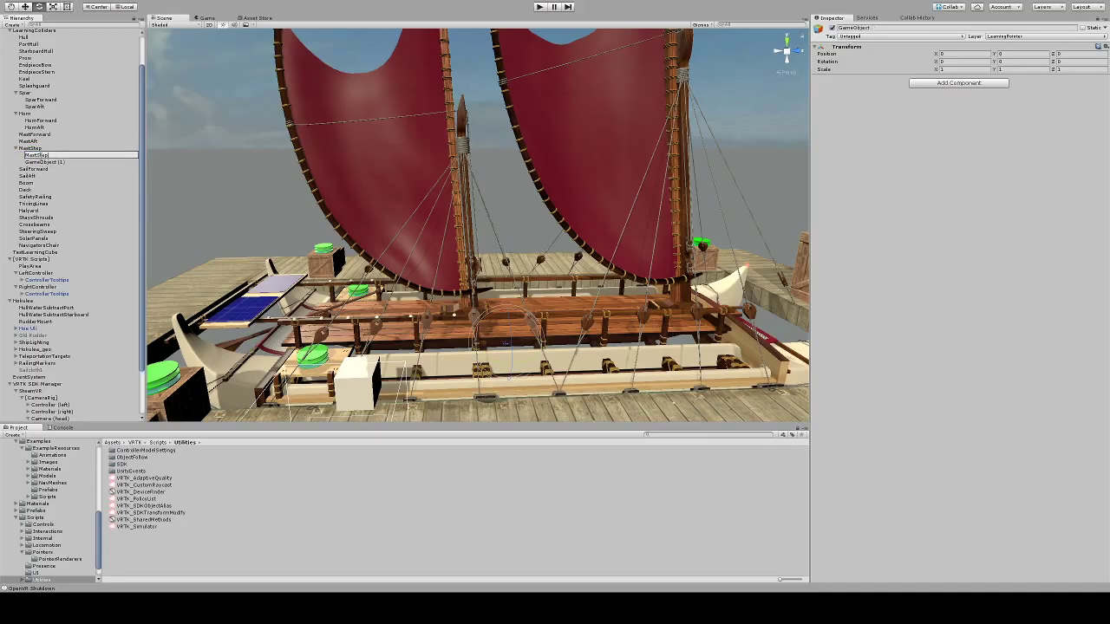
text(Forward)
key(Return)
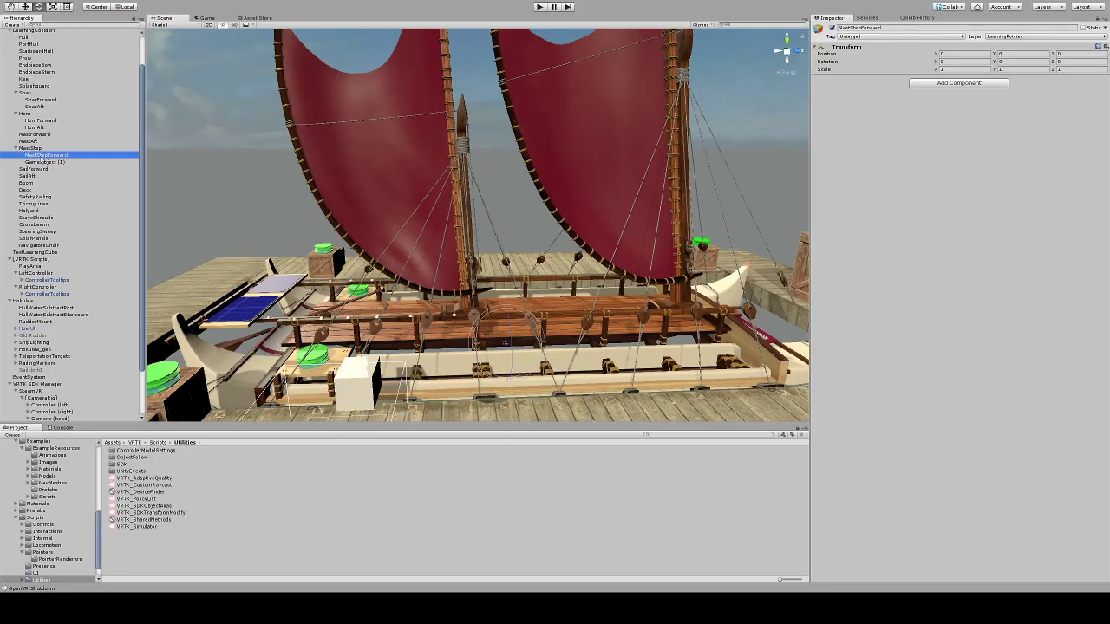
click(43, 163)
key(F2)
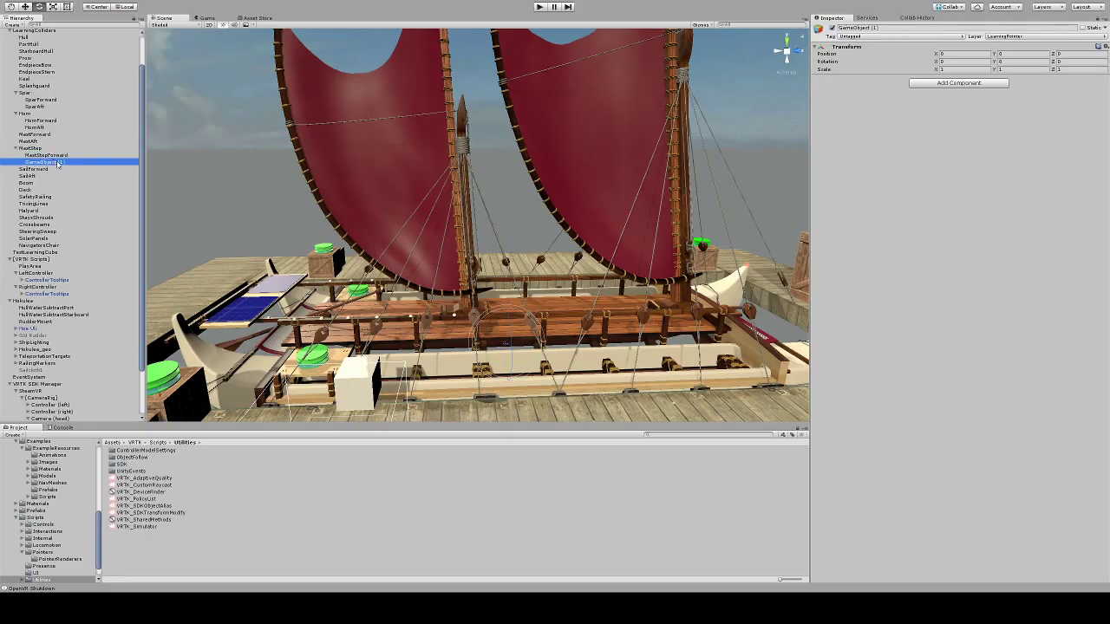
text(Mast)
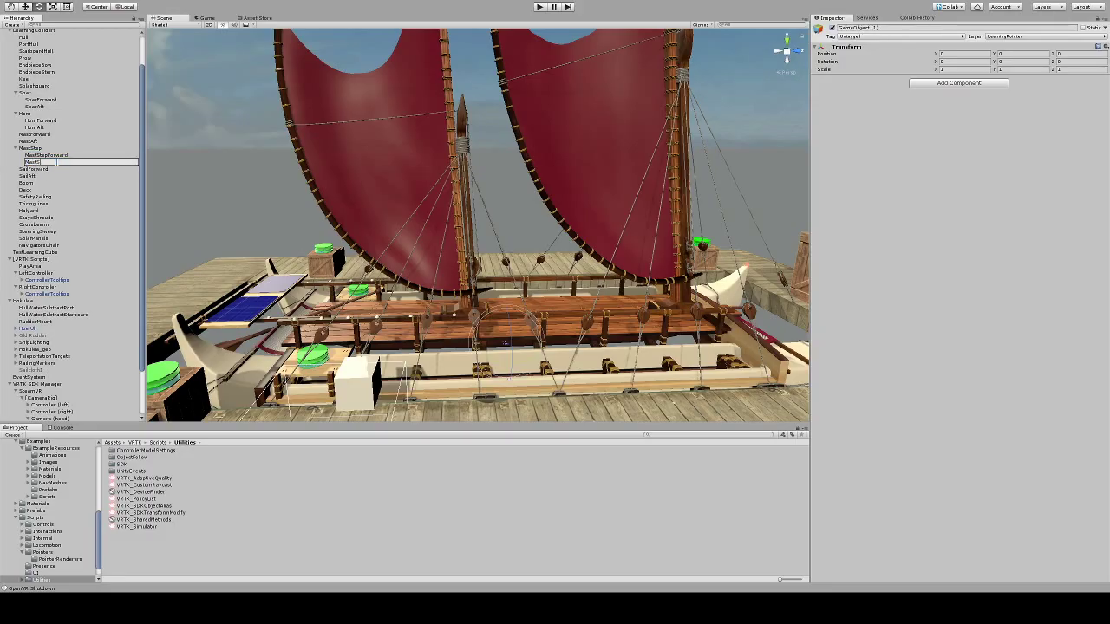
text(StepAft)
key(Return)
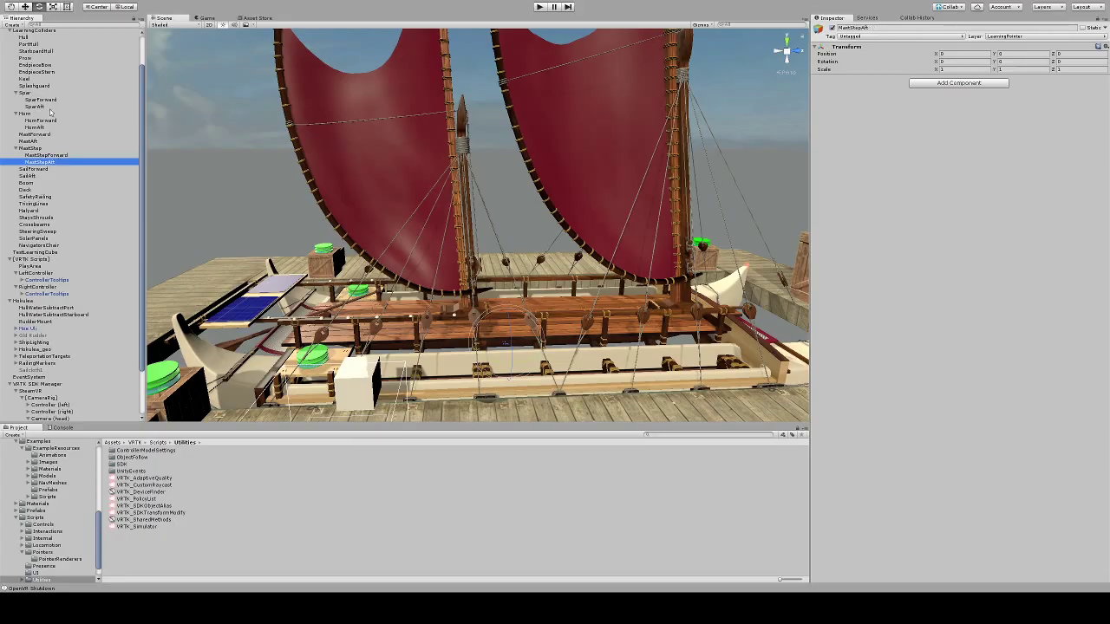
Move MastStepForward to the forward mast's base at Y 1.5 and MastStepAft to the aft mast's base at Y 1.41, Z -1.6.
click(71, 154)
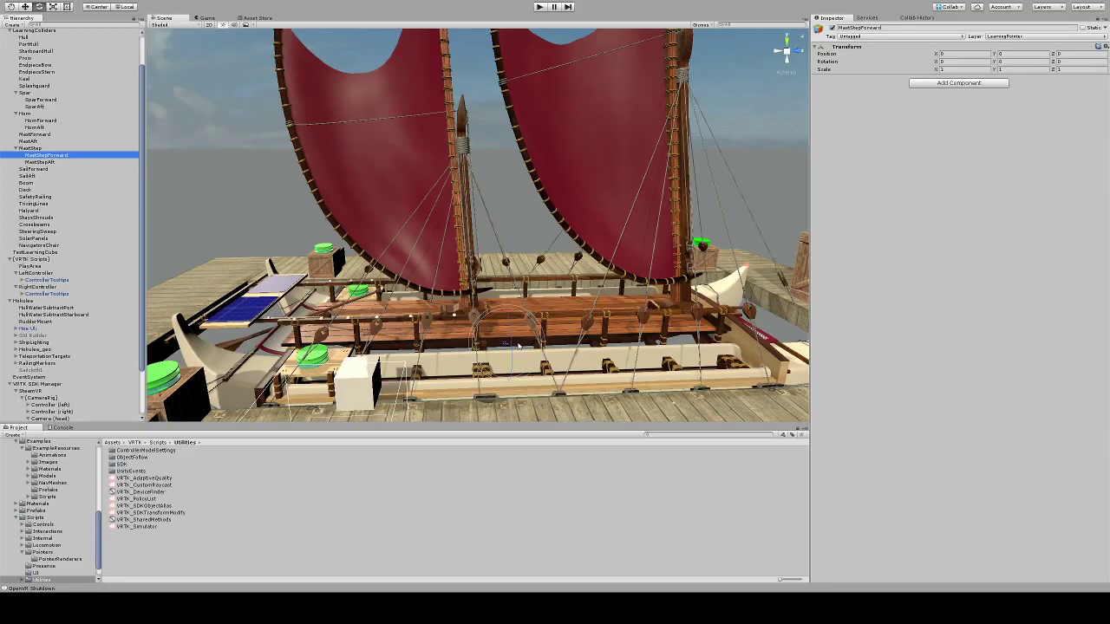
key(w)
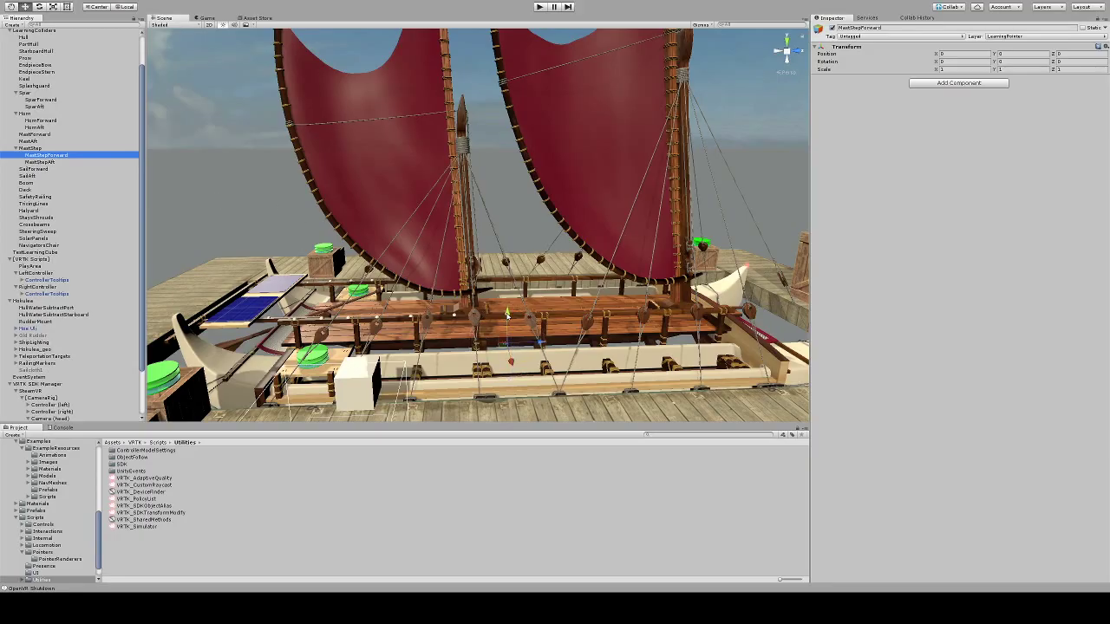
drag(509, 318, 711, 307)
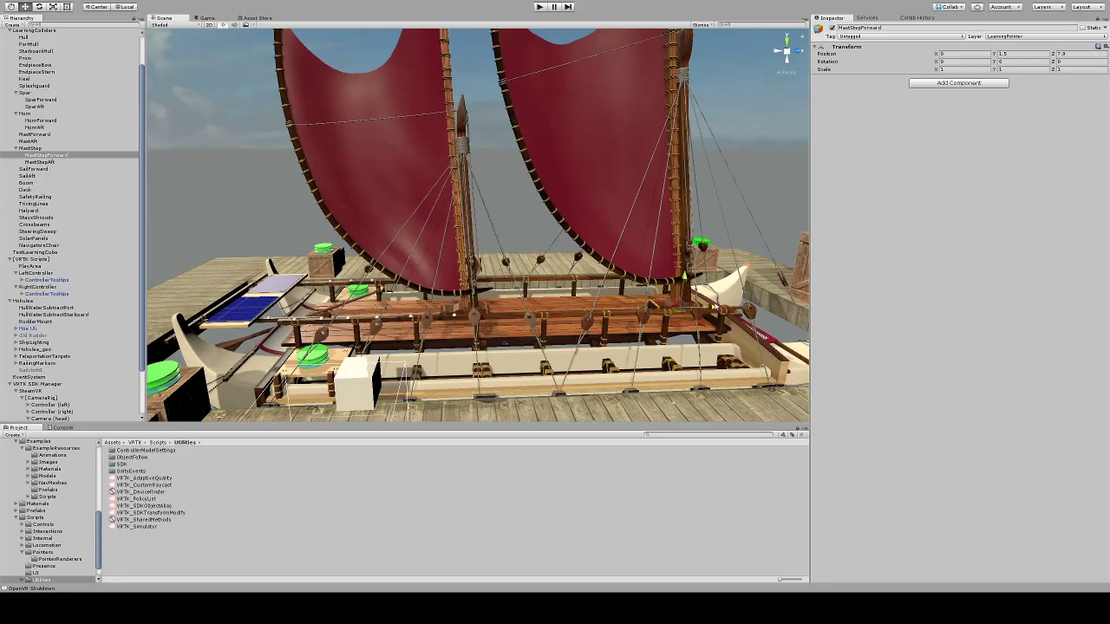
click(50, 162)
drag(508, 323, 517, 258)
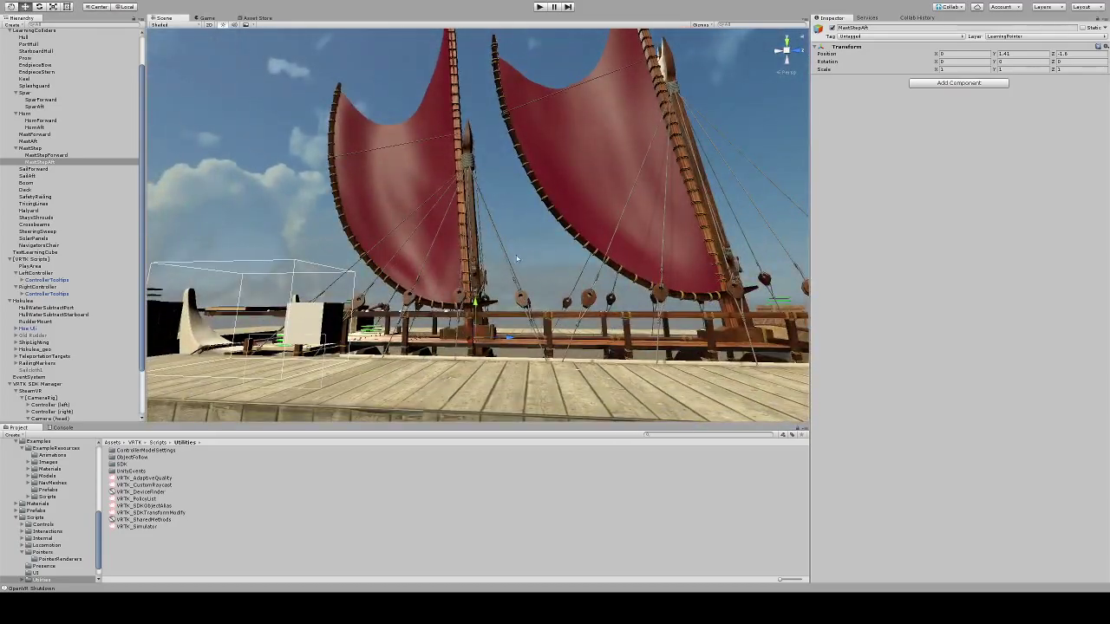
Center MastStepForward lengthwise on the forward mast's step block at about Z 7.704.
click(47, 155)
alt+drag(757, 347, 567, 255)
click(776, 55)
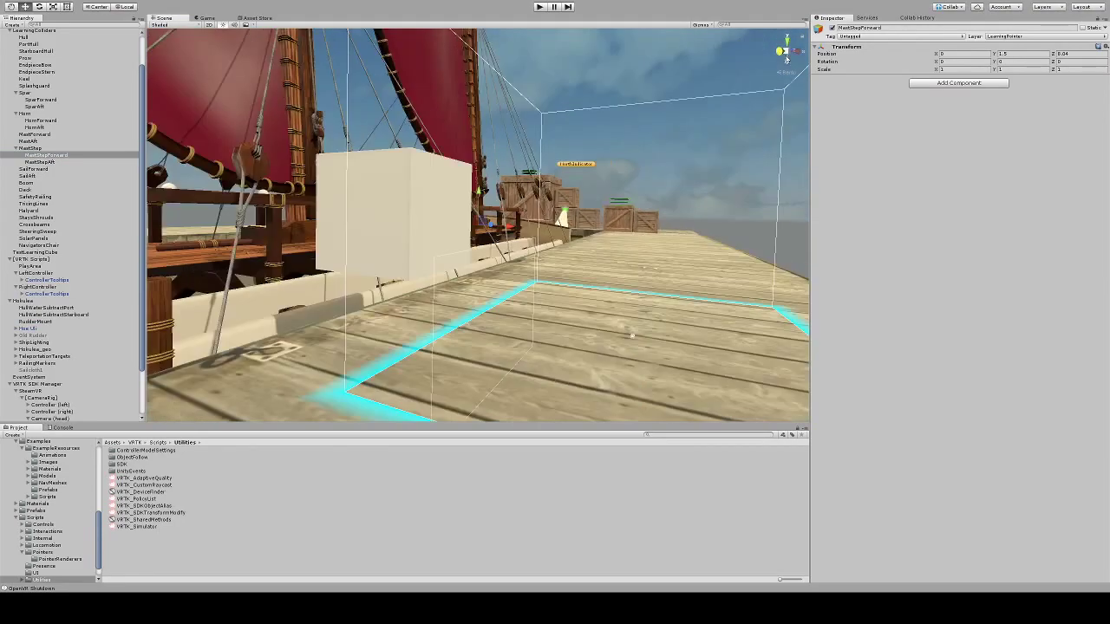
click(790, 52)
scroll(619, 109, up, 10)
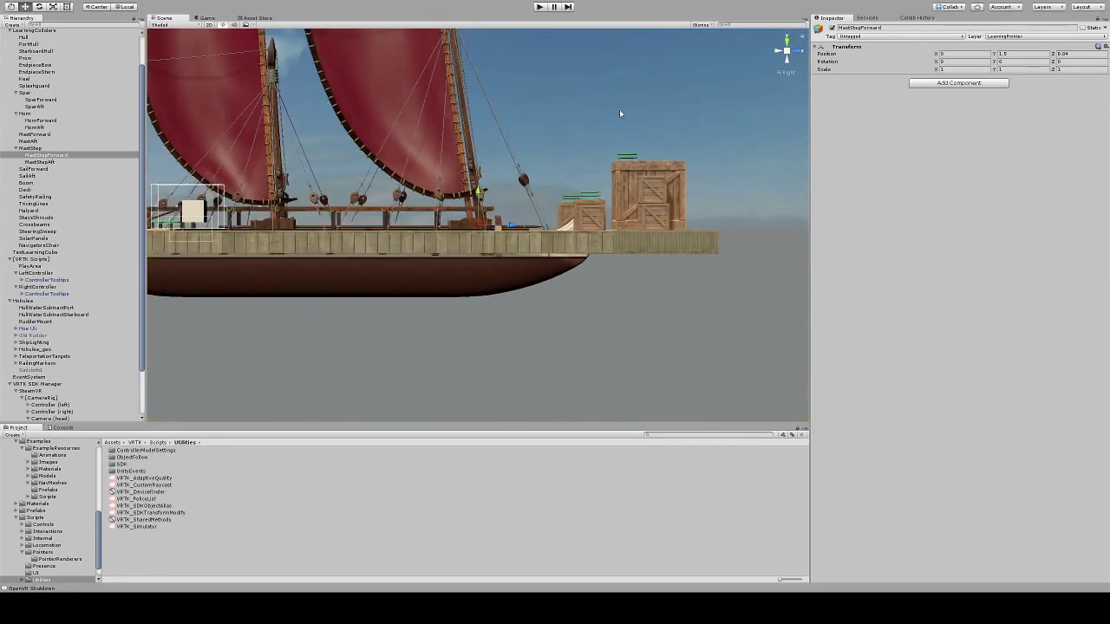
scroll(464, 232, up, 3)
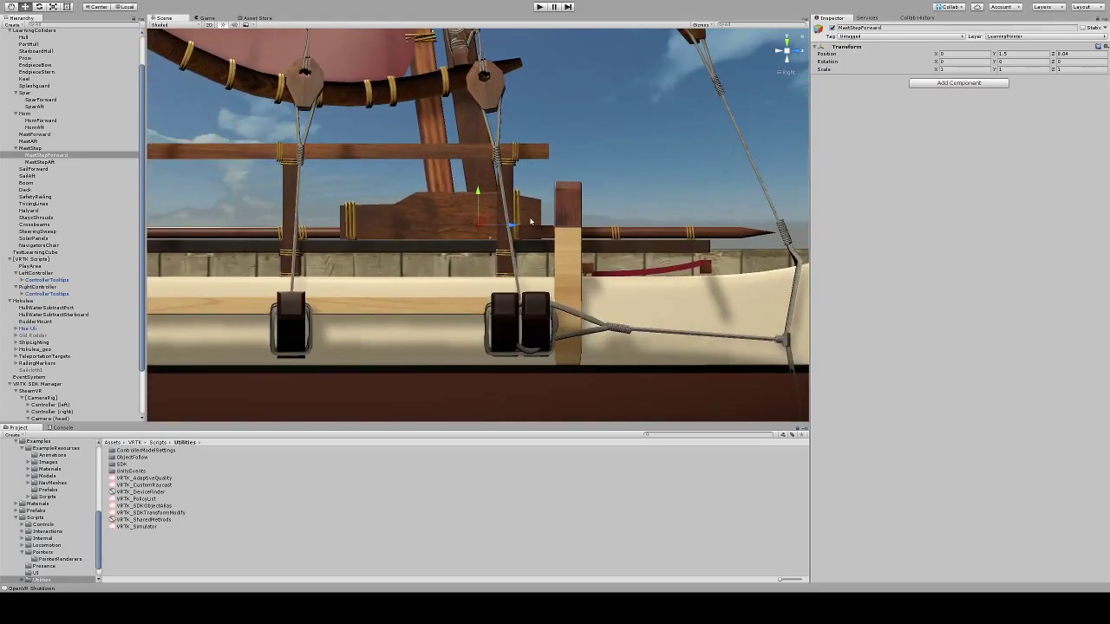
drag(484, 226, 479, 227)
Add a Box Collider to MastStepForward and fit it to the block's side profile, about 0.53 high and 2.17 long.
click(942, 83)
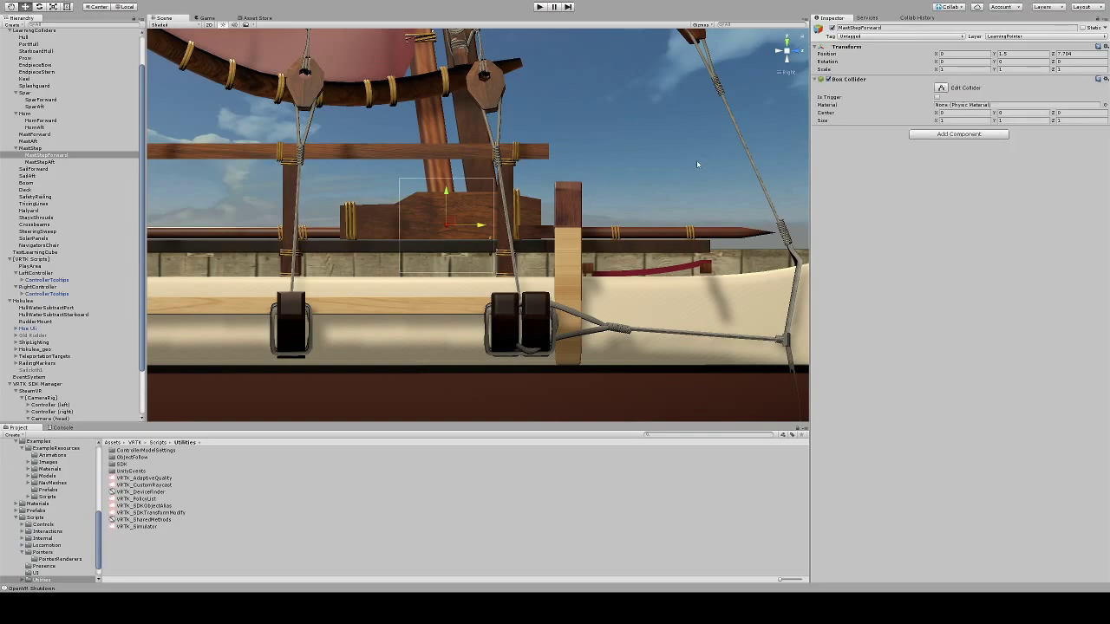
click(942, 88)
drag(495, 227, 544, 229)
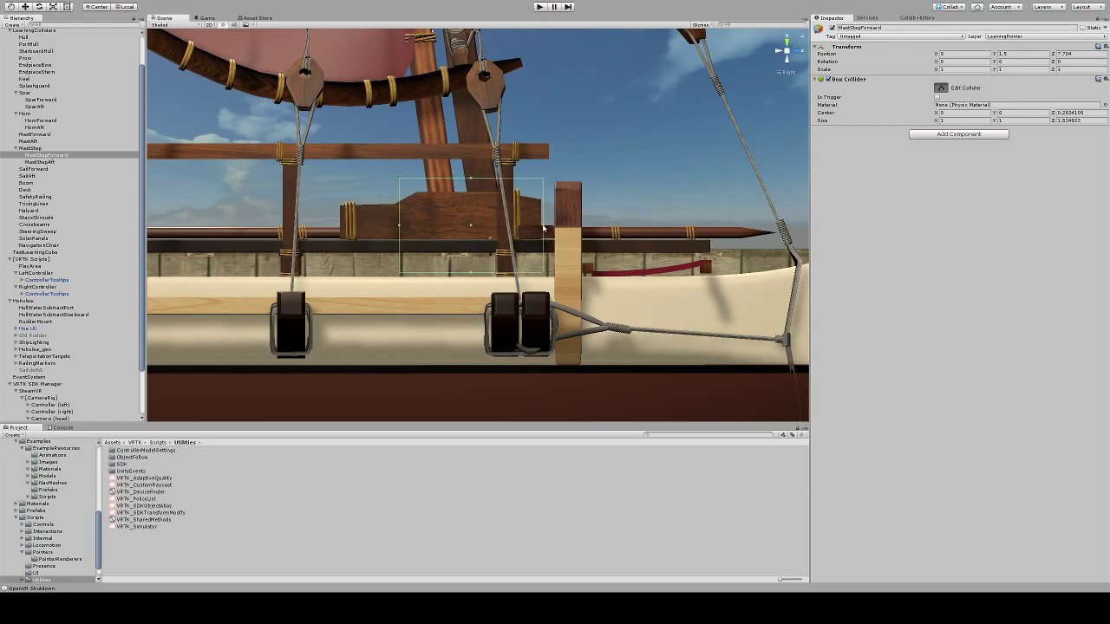
drag(399, 227, 339, 231)
drag(442, 180, 443, 193)
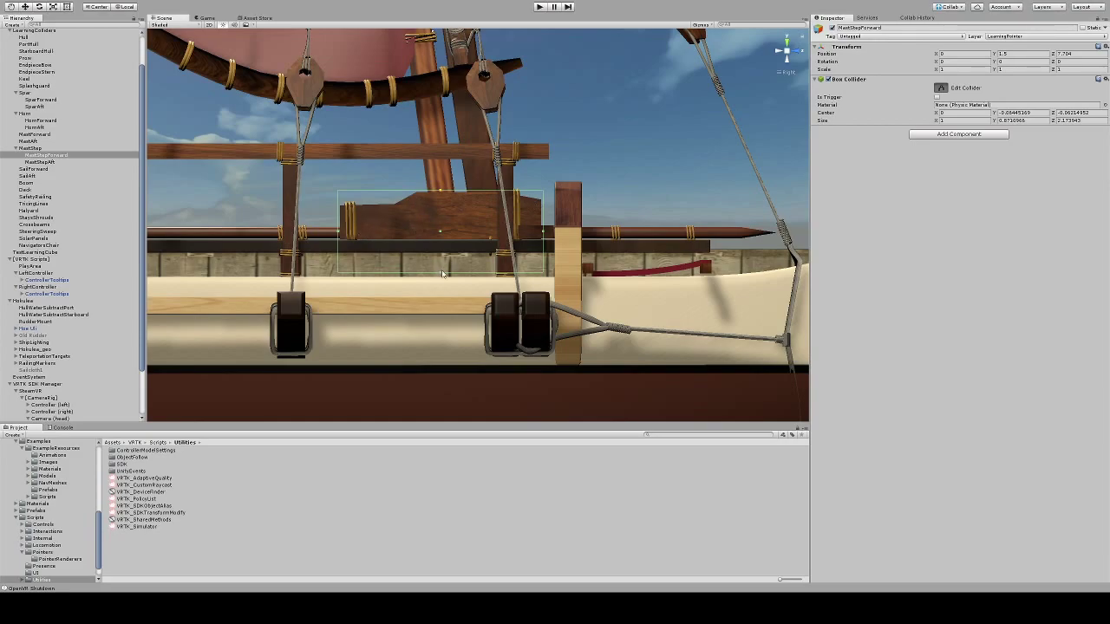
drag(443, 275, 441, 245)
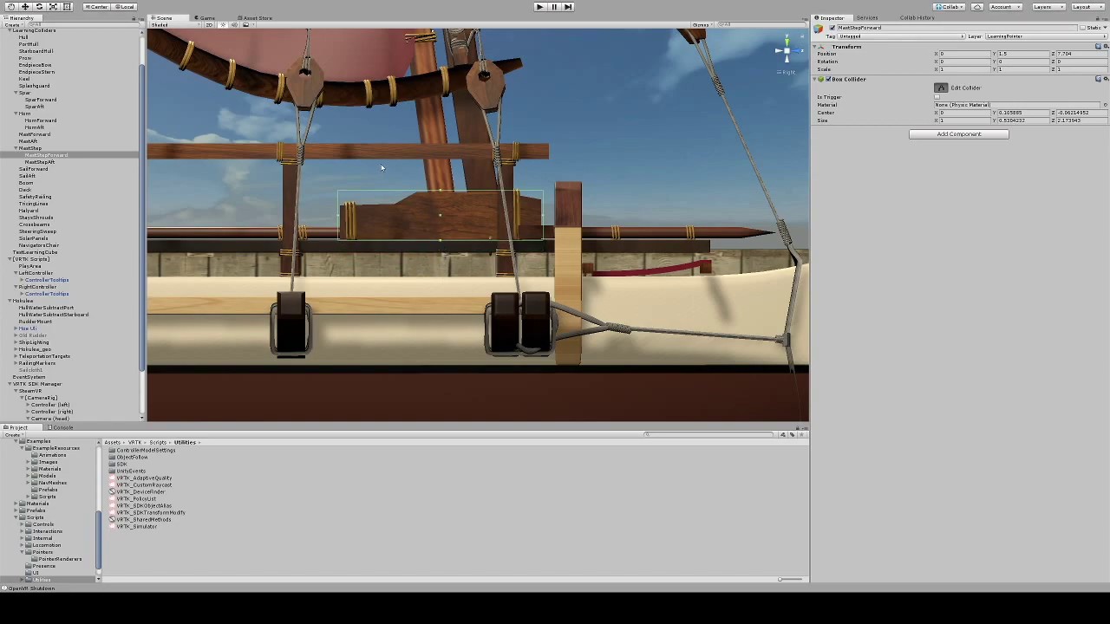
Narrow MastStepForward's box collider to the step block's sides, about 0.84 wide.
alt+drag(381, 167, 633, 106)
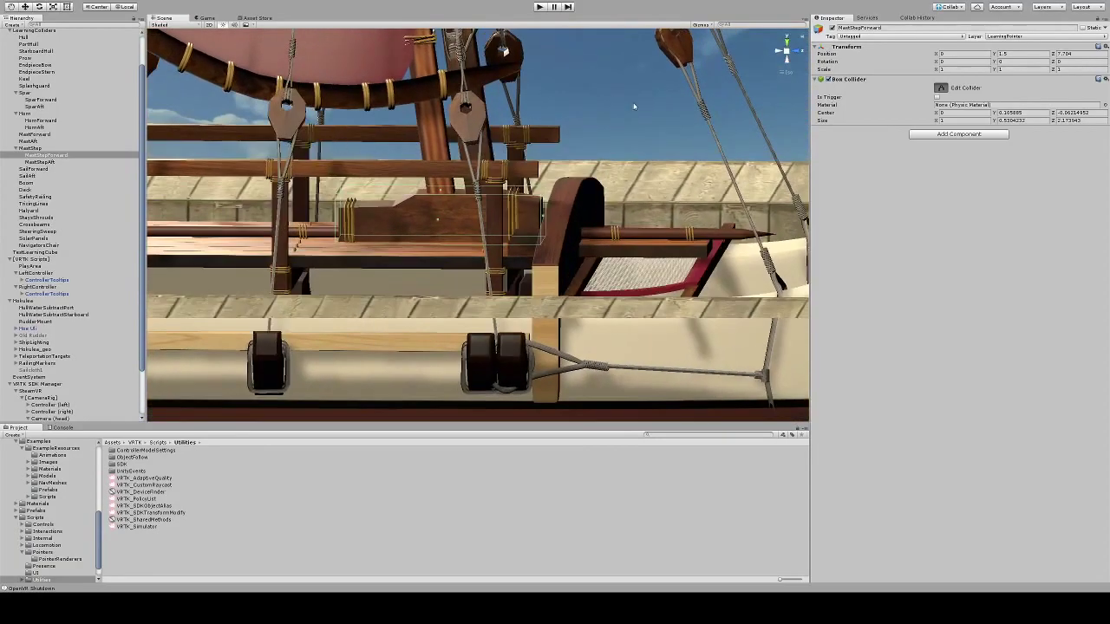
click(788, 48)
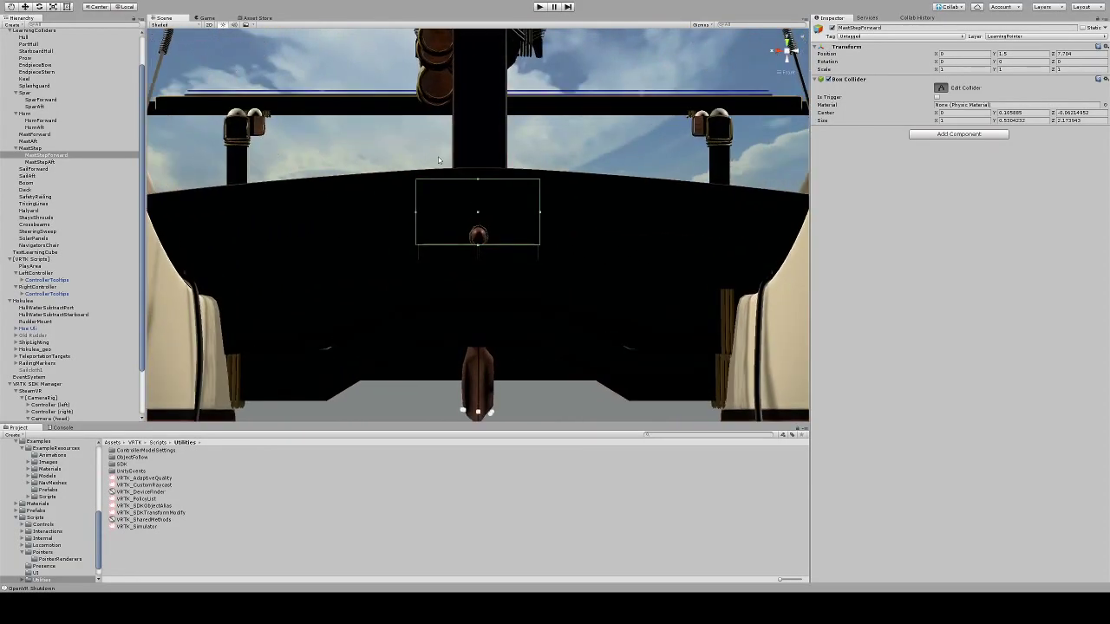
click(778, 57)
alt+drag(606, 37, 579, 145)
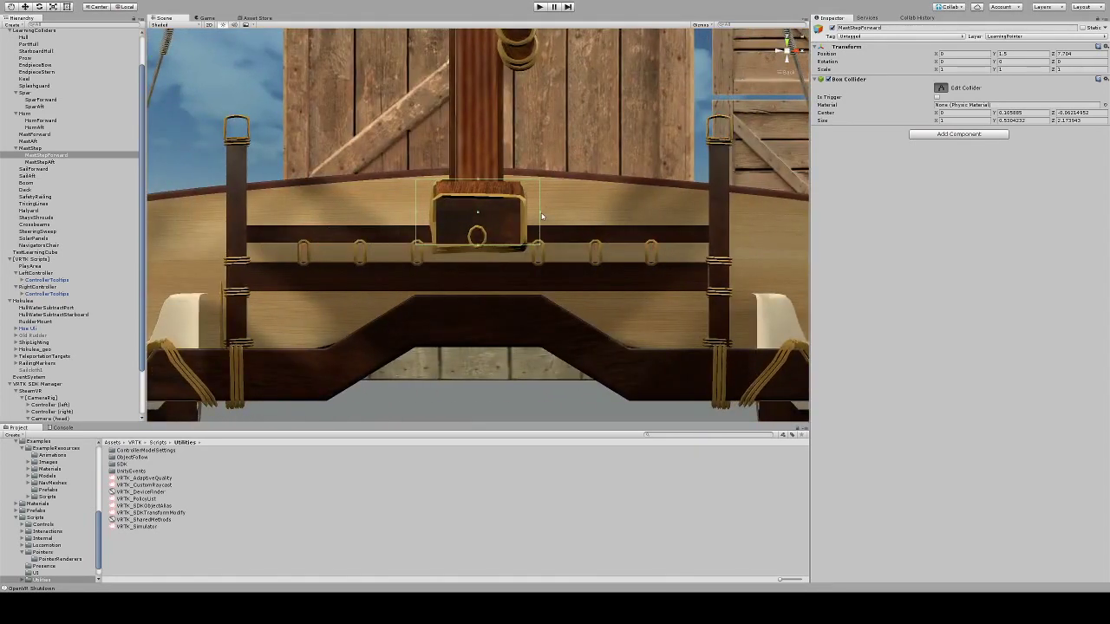
drag(544, 215, 532, 215)
drag(418, 212, 427, 215)
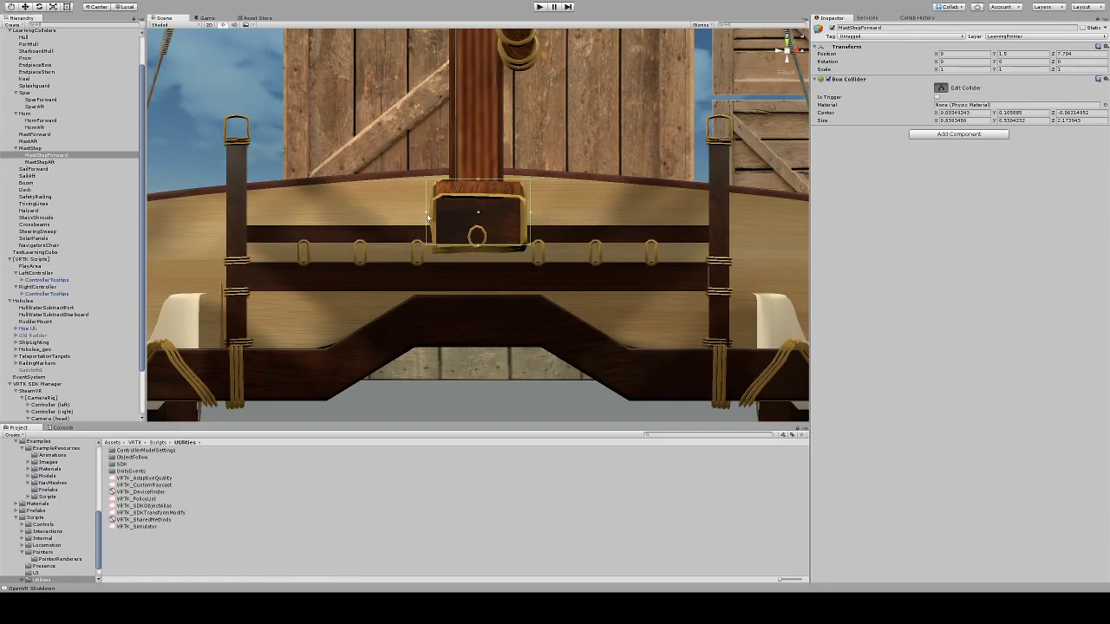
click(475, 184)
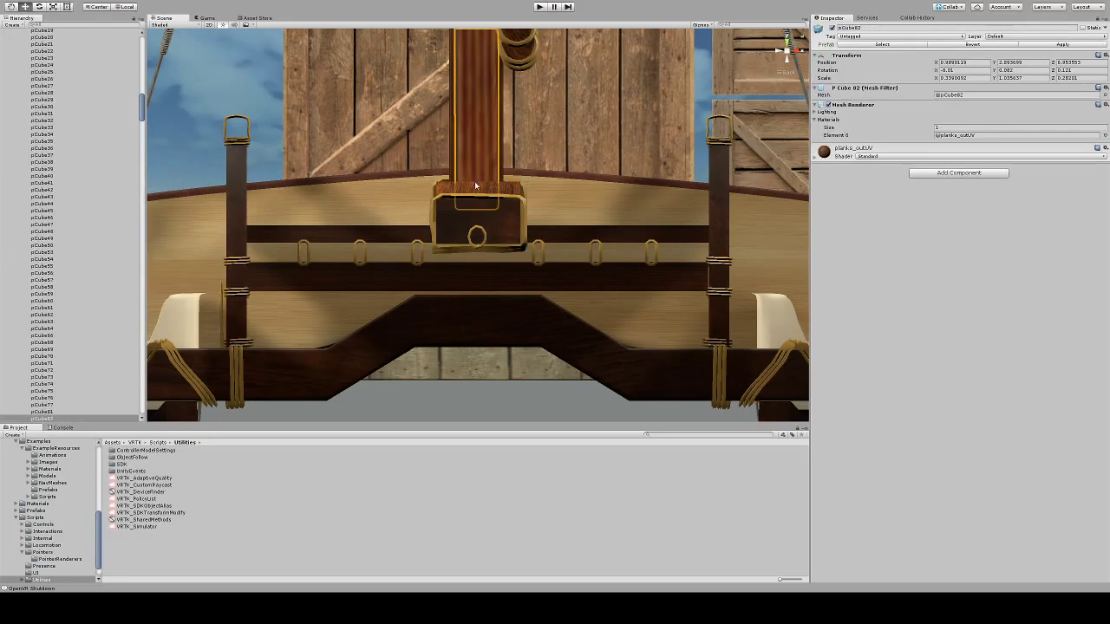
scroll(57, 101, up, 15)
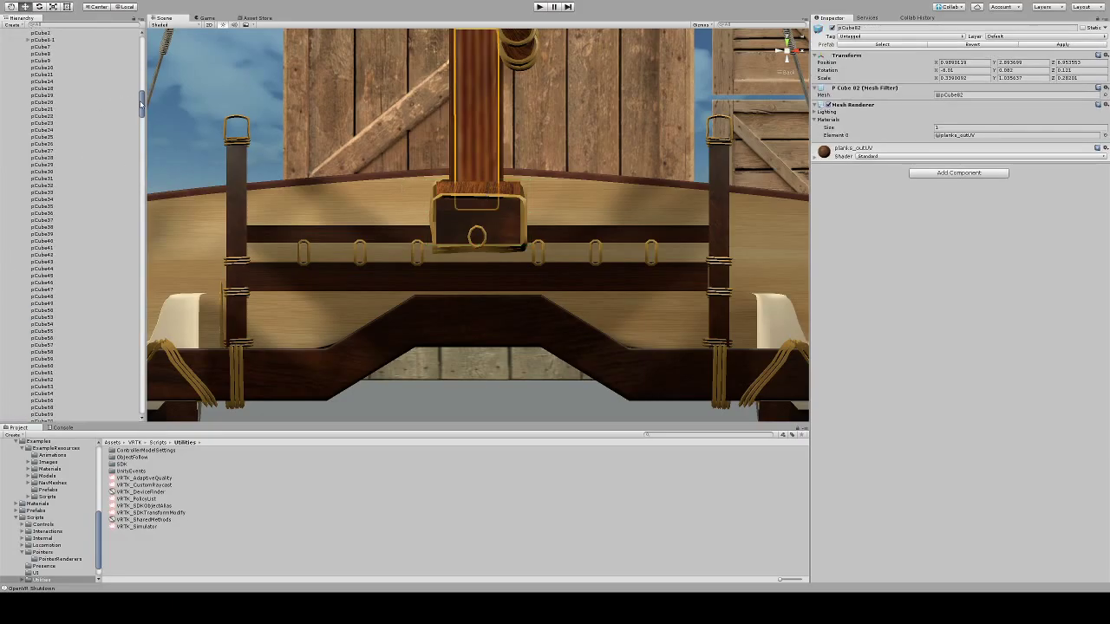
click(9, 337)
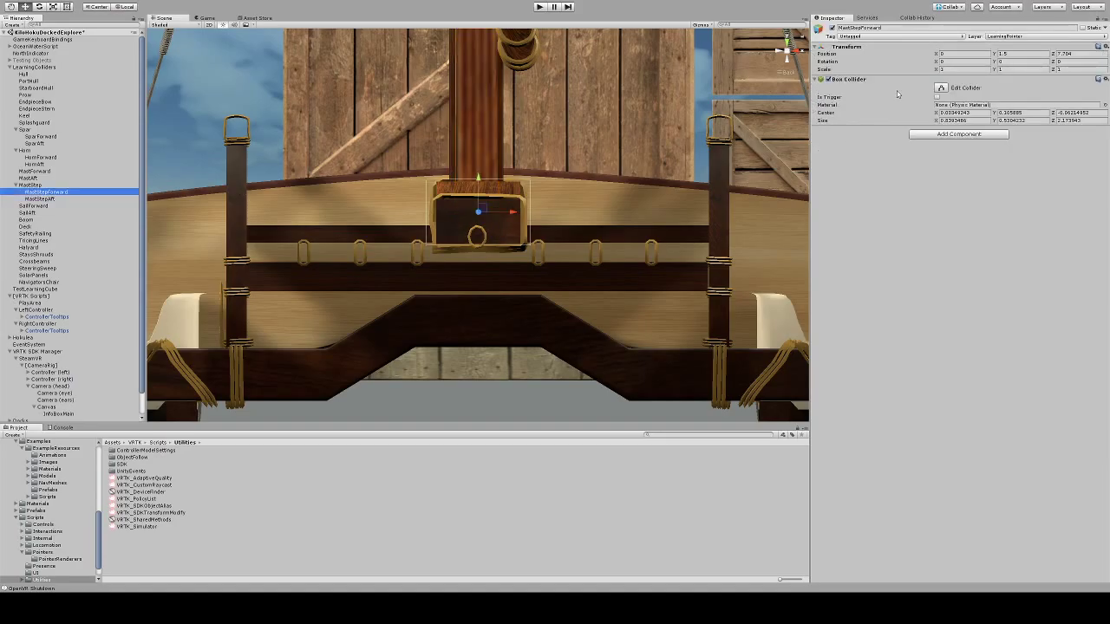
Enlarge MastStepForward's box collider to about 0.55 high and 2.18 long, check its fit around the block, and finish editing the collider.
click(941, 88)
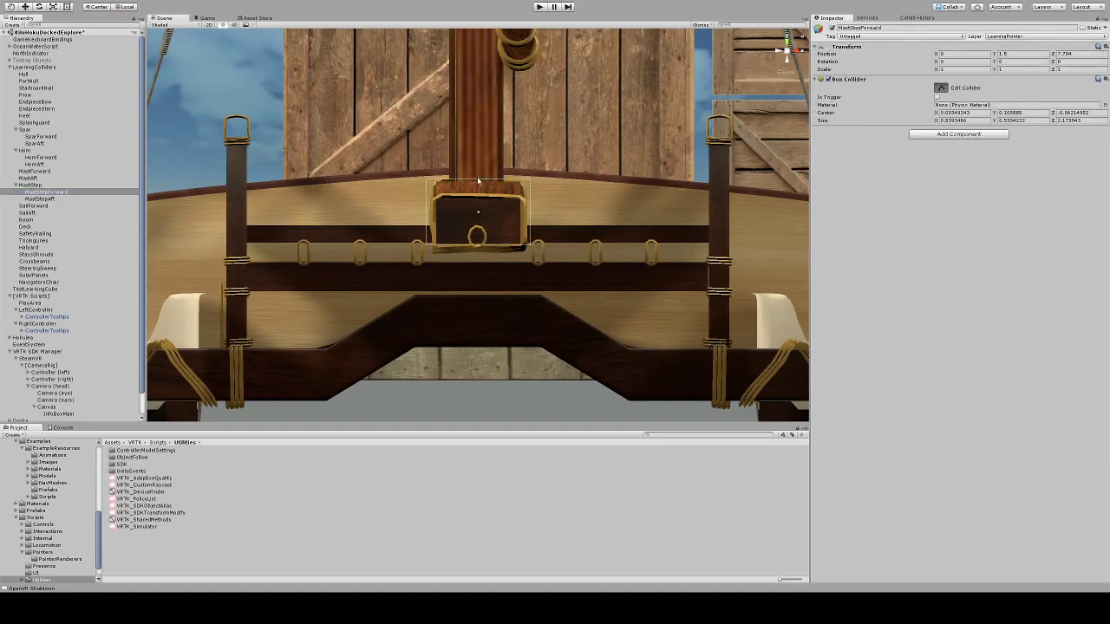
drag(478, 182, 478, 180)
click(794, 51)
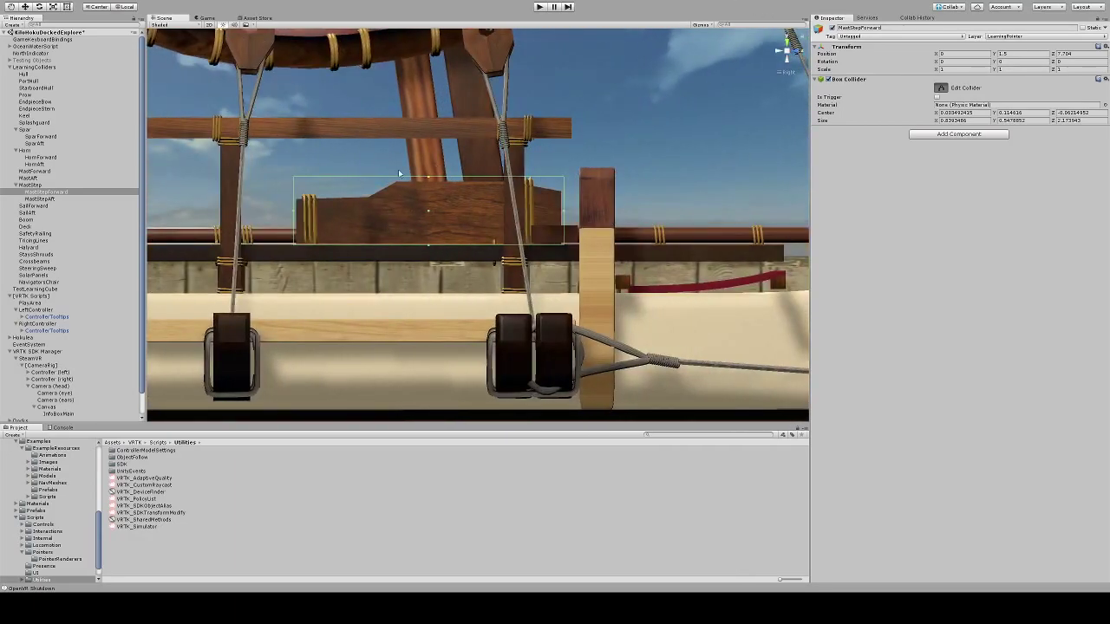
drag(295, 214, 293, 214)
alt+drag(379, 142, 301, 190)
key(f)
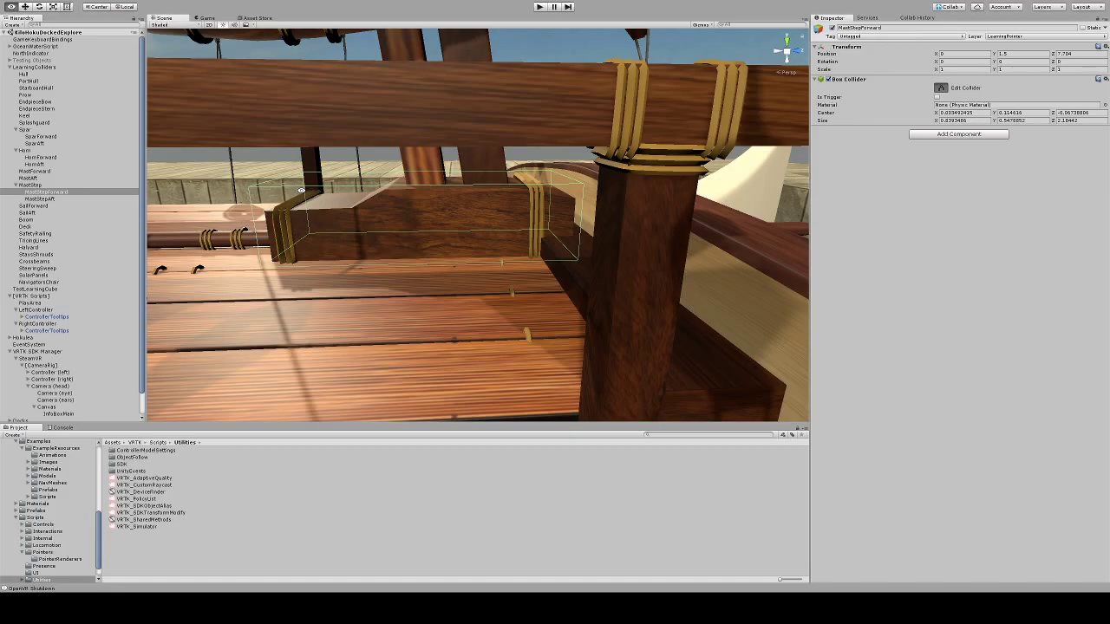
alt+drag(301, 189, 301, 188)
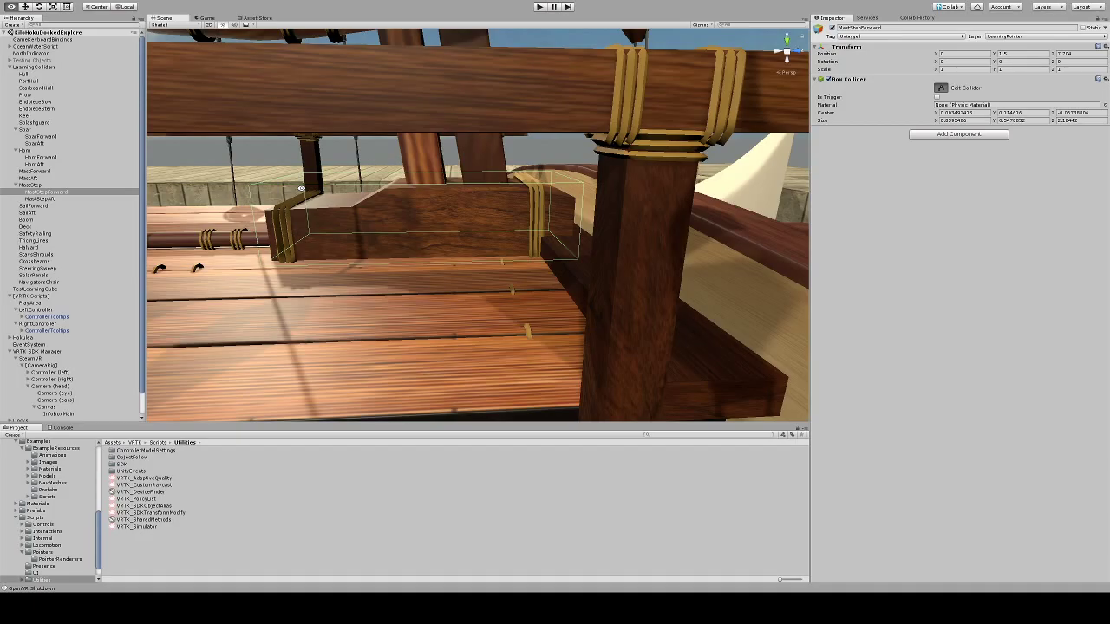
alt+drag(301, 188, 454, 230)
scroll(418, 218, down, 5)
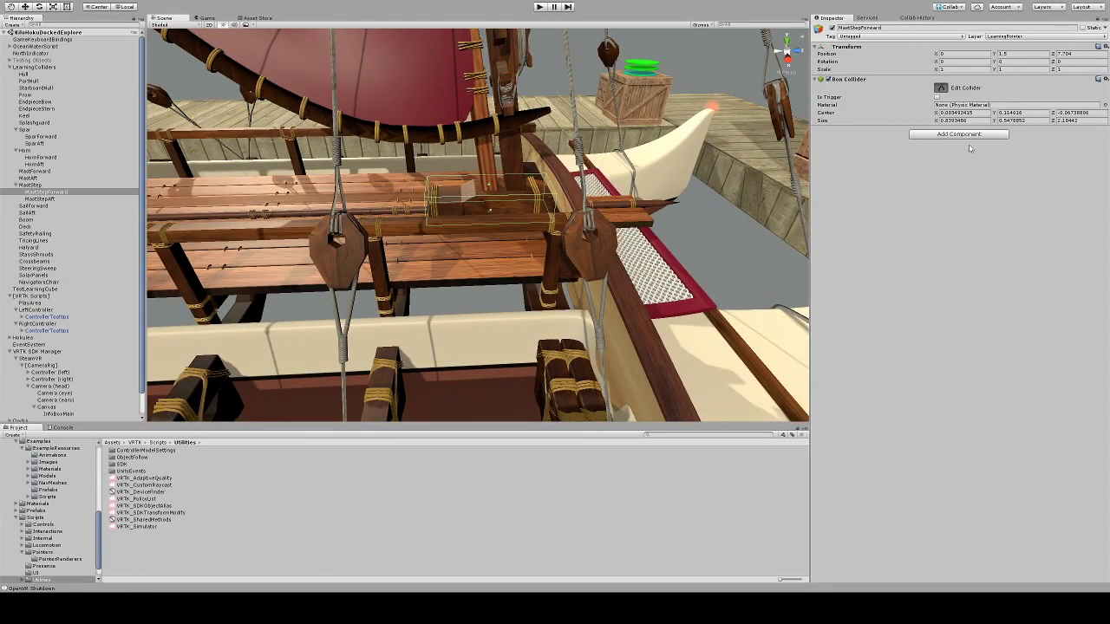
click(940, 87)
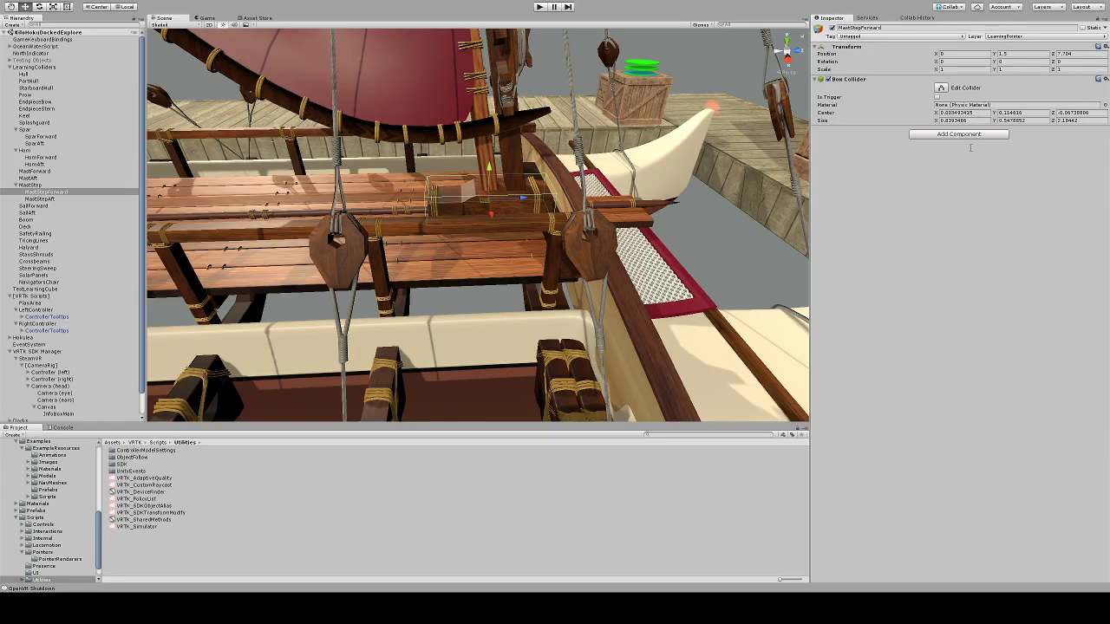
Add the Detect Laser Learning script to MastStepForward, disabling Hold Button To Grab and Stay Grabbed On Teleport and enabling Is Usable and Pointer Activates Use Action.
drag(970, 147, 970, 149)
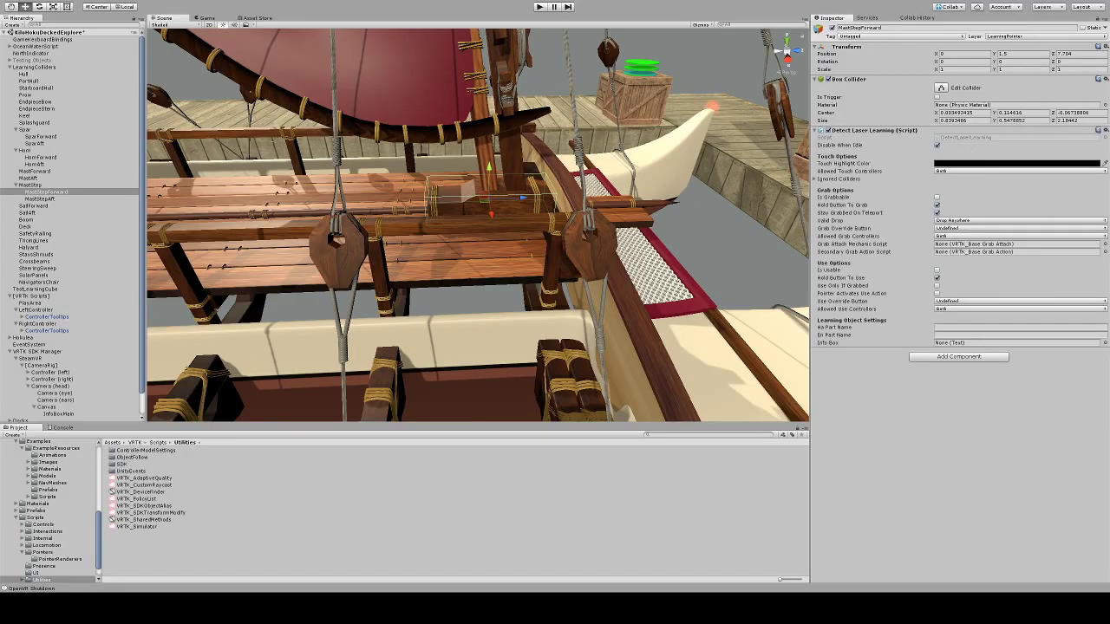
click(936, 205)
click(937, 212)
click(937, 270)
click(937, 293)
Set MastStepForward's part names to "Kumu Kia" (Ha) and "Mast Step" (En), and assign InfoBoxMain as its Info Box.
click(952, 327)
text(Kumu Bia)
key(Tab)
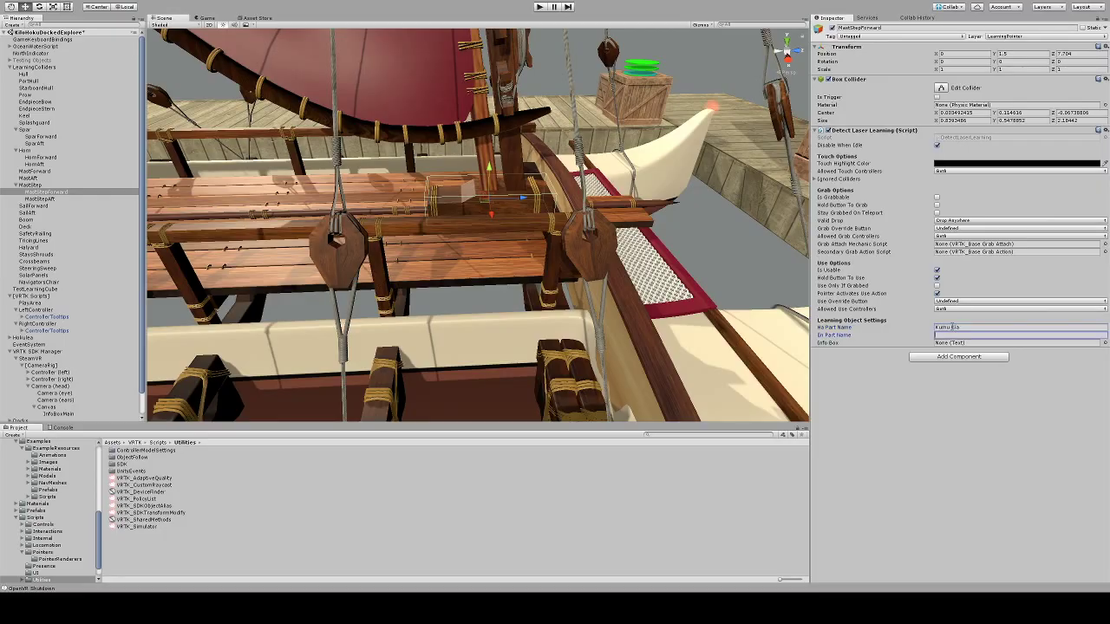
text(Mast Step)
drag(1031, 351, 1035, 344)
Add a Box Collider to MastStepAft and fit it to the aft block's side profile, about 0.59 high and 2.19 long.
double_click(39, 199)
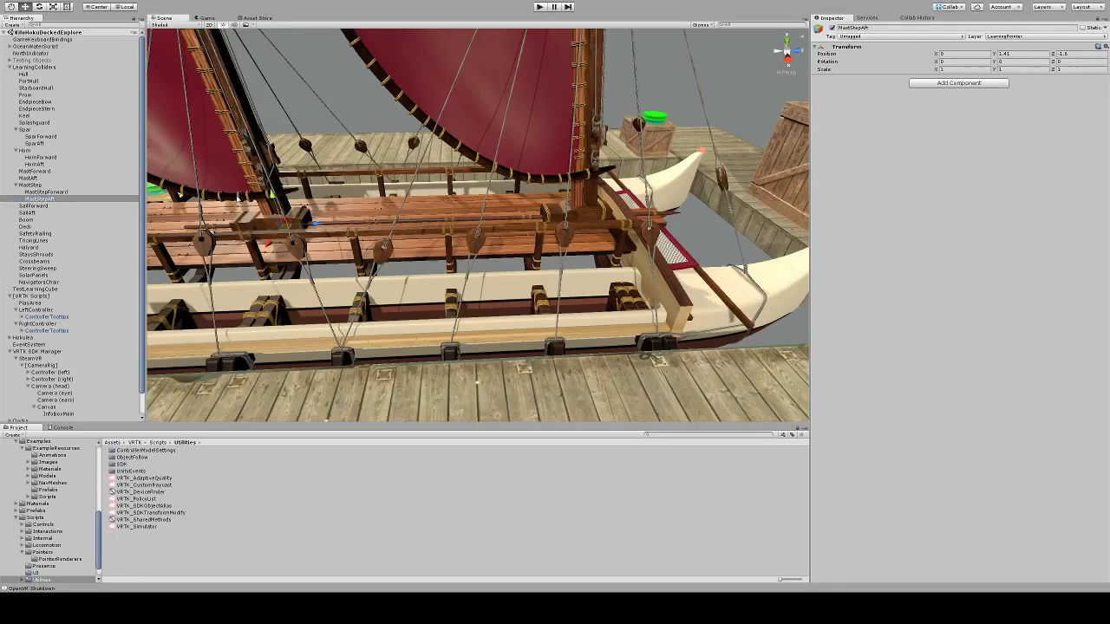
click(788, 59)
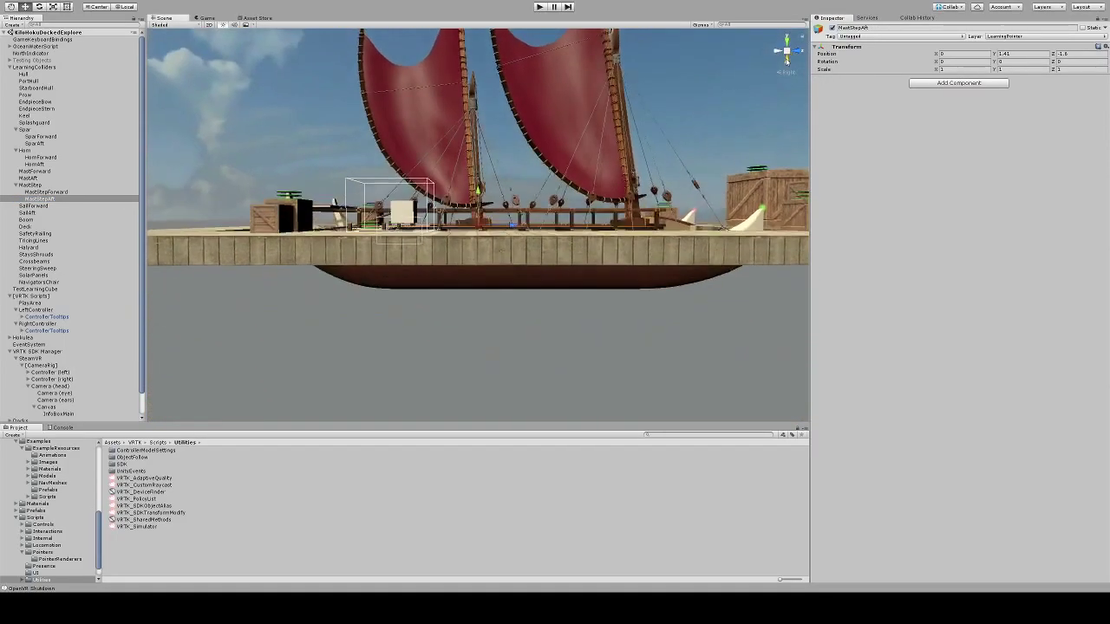
scroll(501, 188, up, 10)
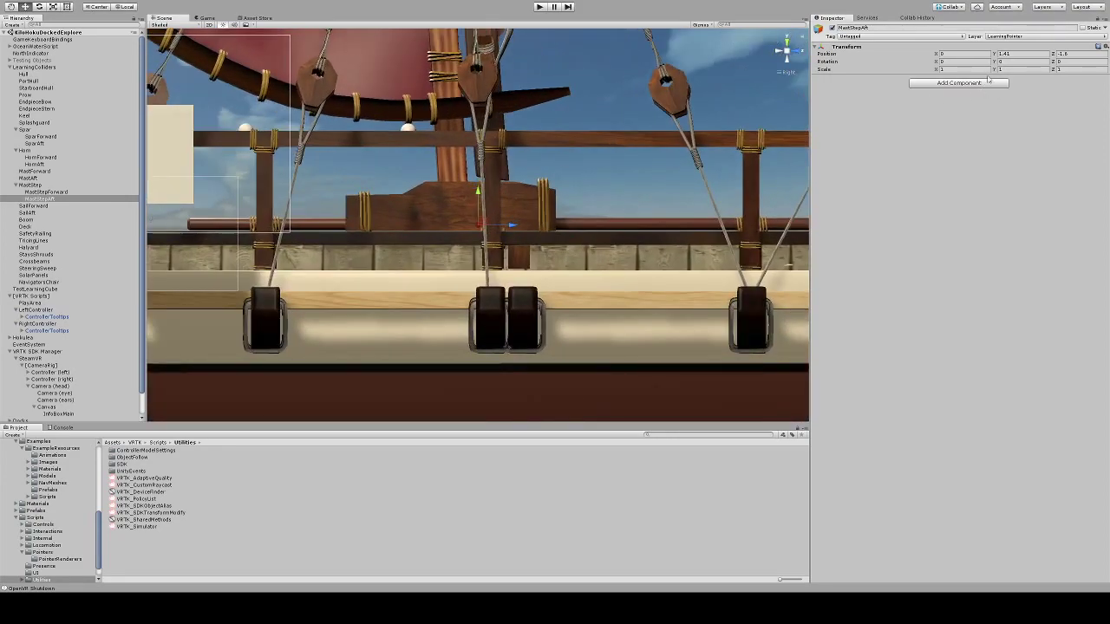
key(Return)
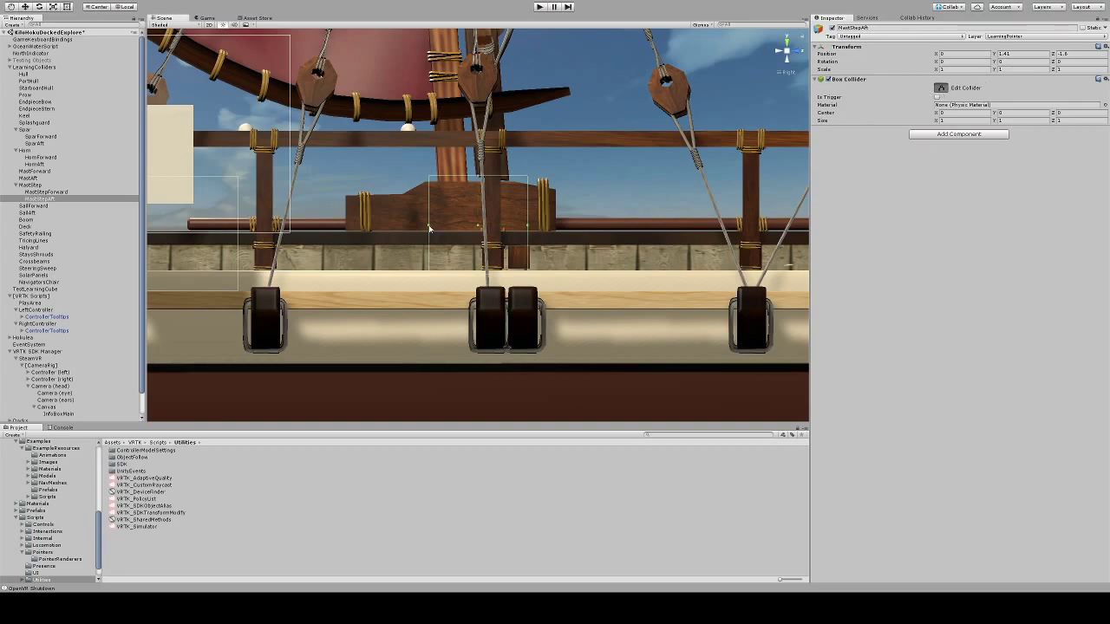
drag(428, 228, 344, 228)
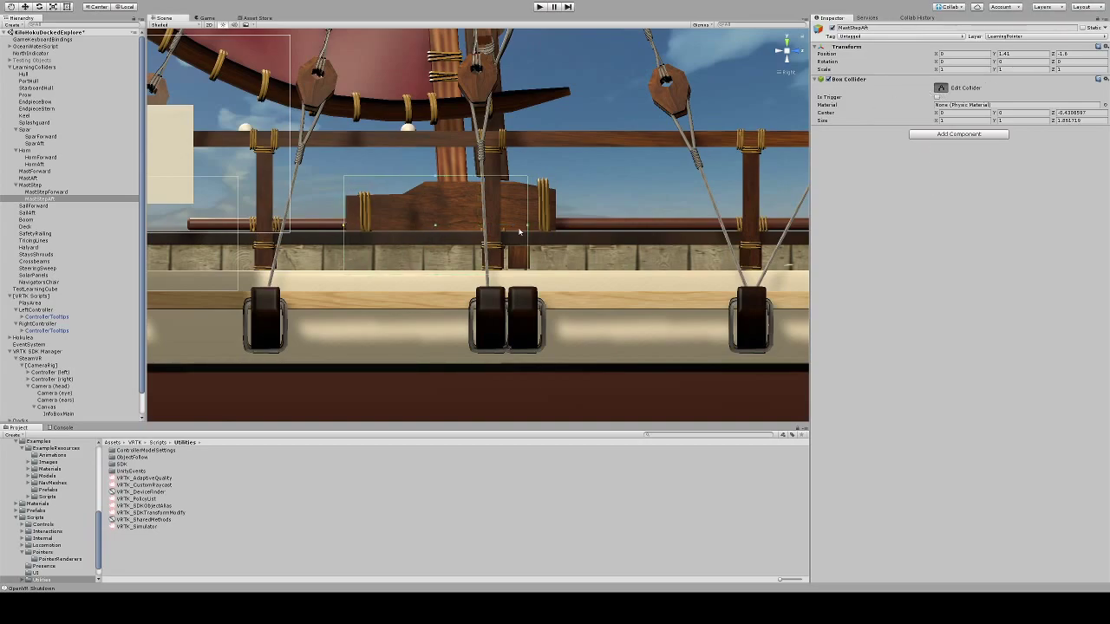
drag(527, 227, 559, 226)
drag(456, 272, 457, 236)
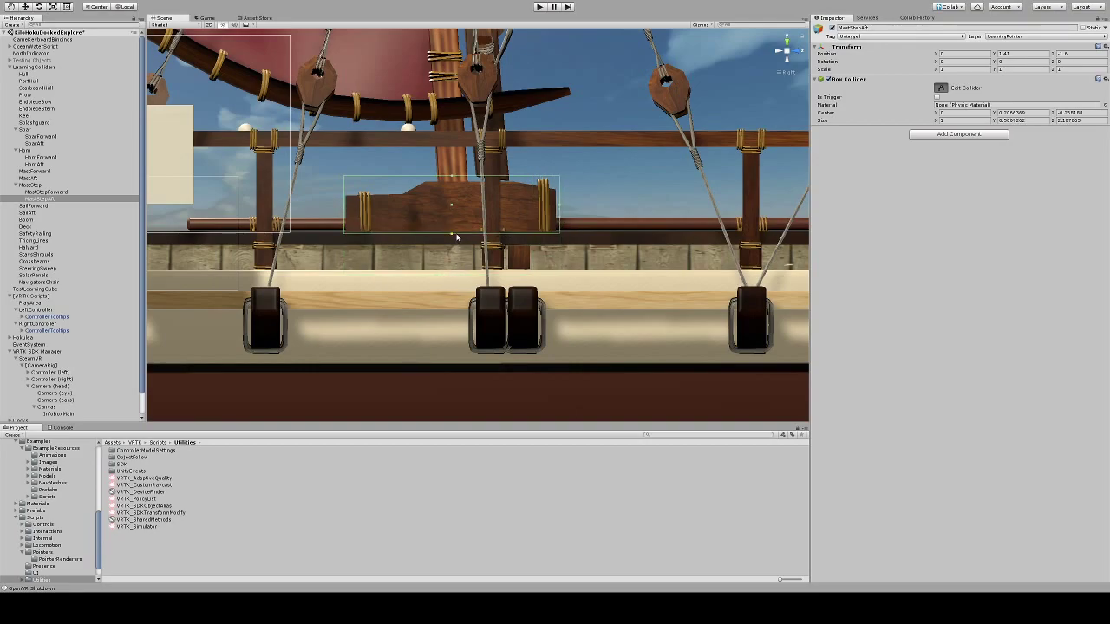
Narrow MastStepAft's box collider to about 0.86 wide and lower its top to a height of about 0.56.
click(781, 55)
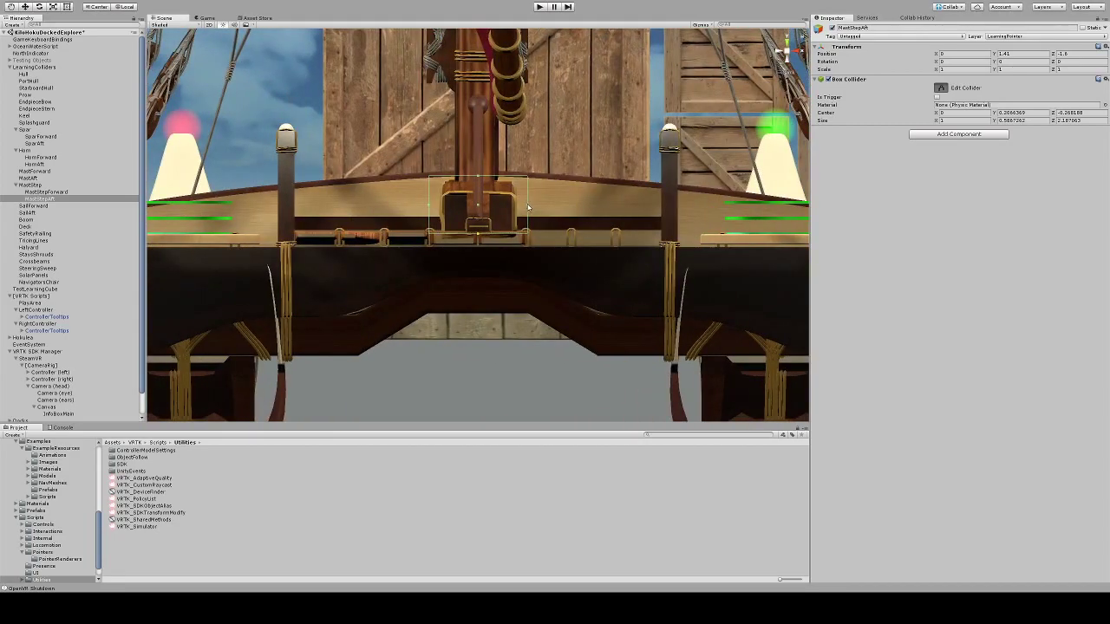
drag(528, 206, 523, 207)
drag(429, 207, 437, 209)
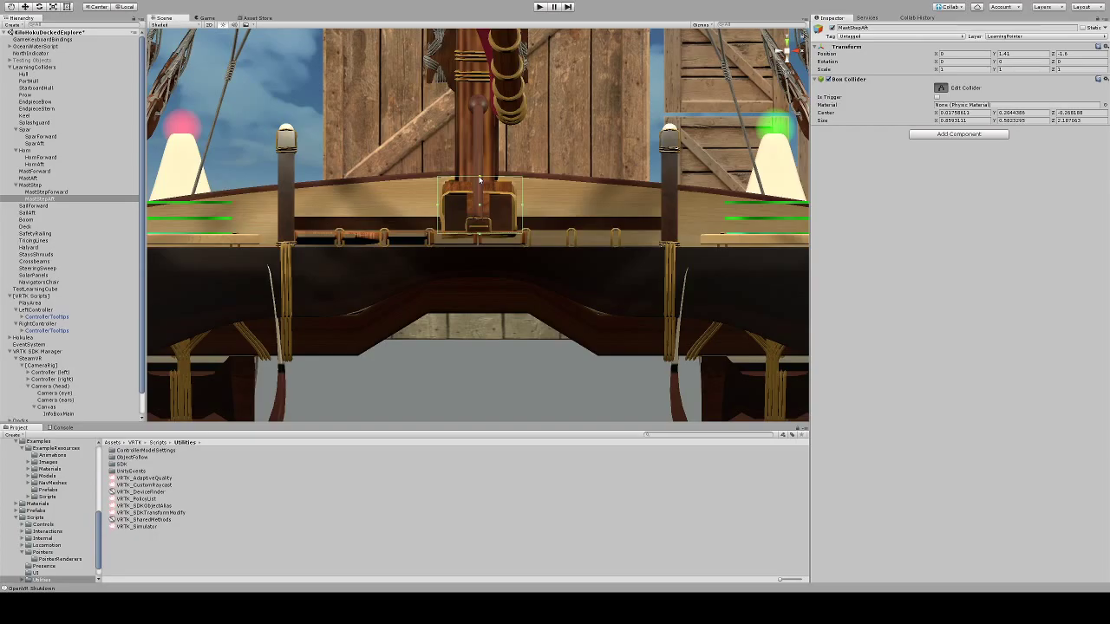
drag(480, 179, 481, 182)
click(792, 54)
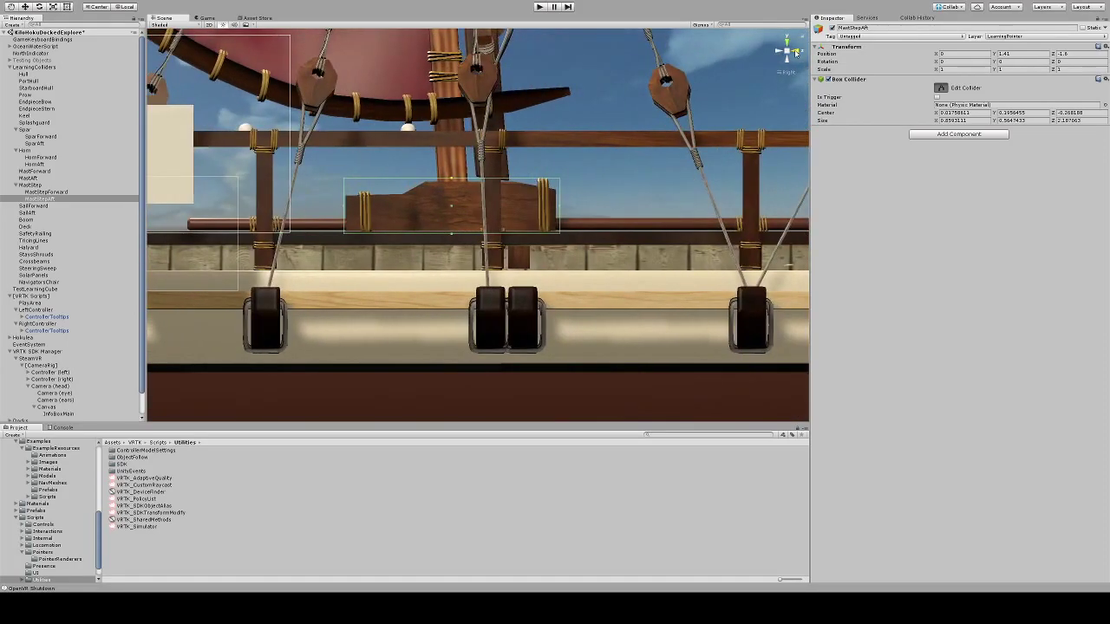
Add the Detect Laser Learning script to MastStepAft, disabling Hold Button To Grab and Stay Grabbed On Teleport and enabling Is Usable and Pointer Activates Use Action.
click(787, 42)
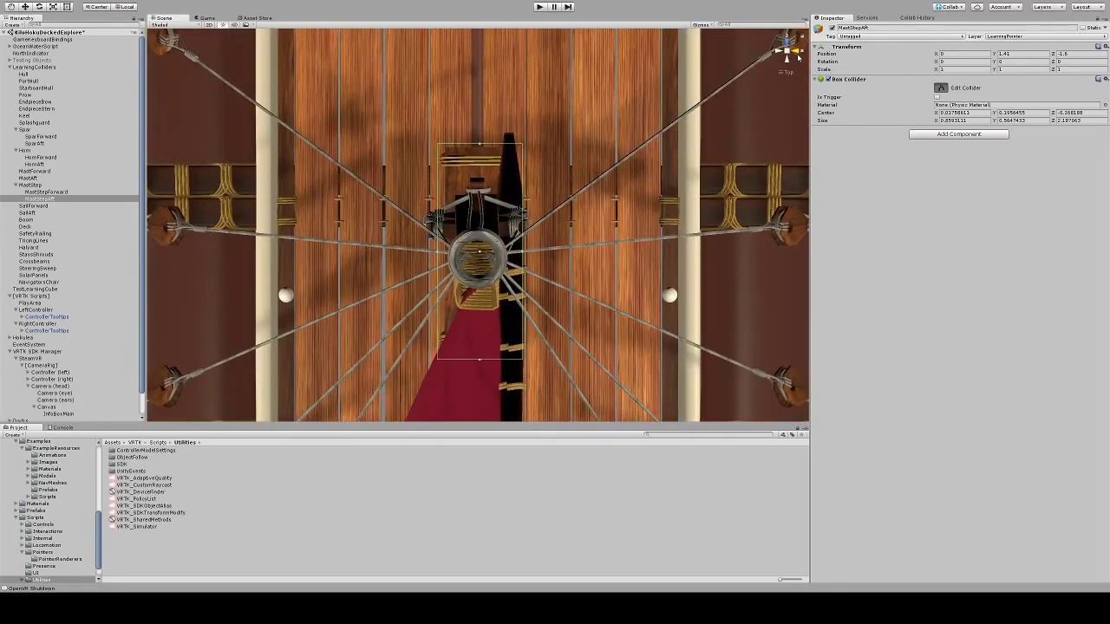
click(793, 55)
scroll(631, 247, up, 5)
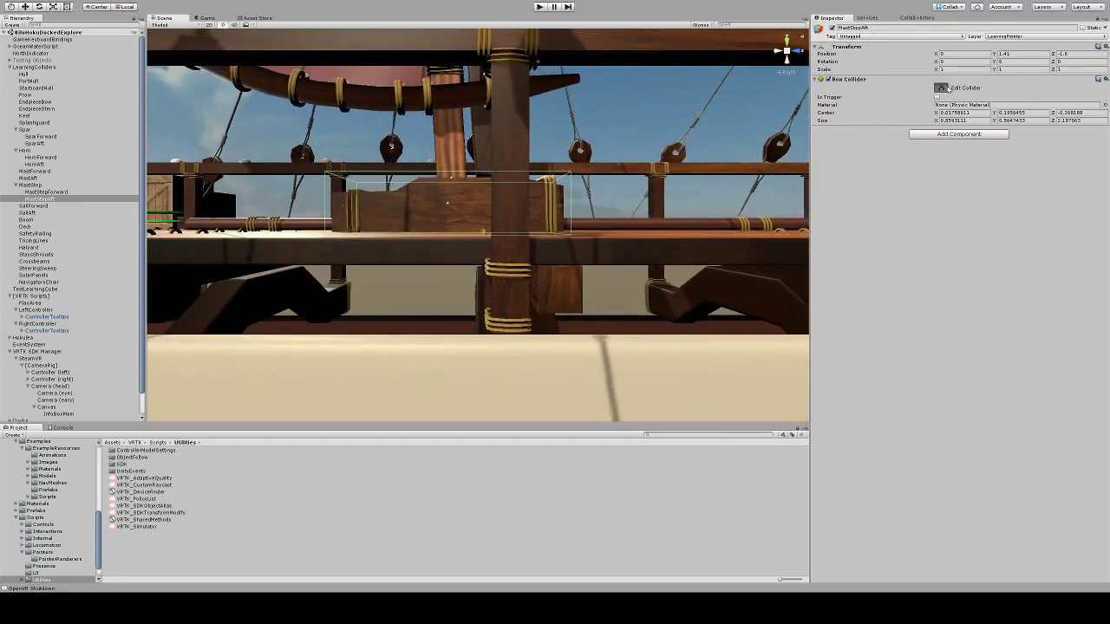
click(942, 88)
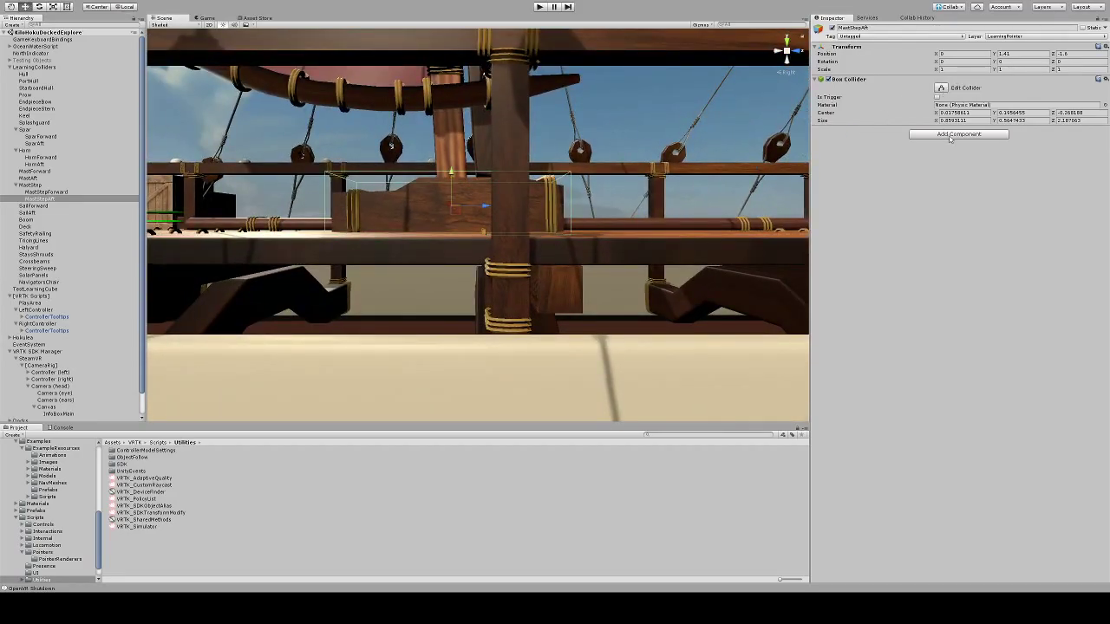
click(950, 137)
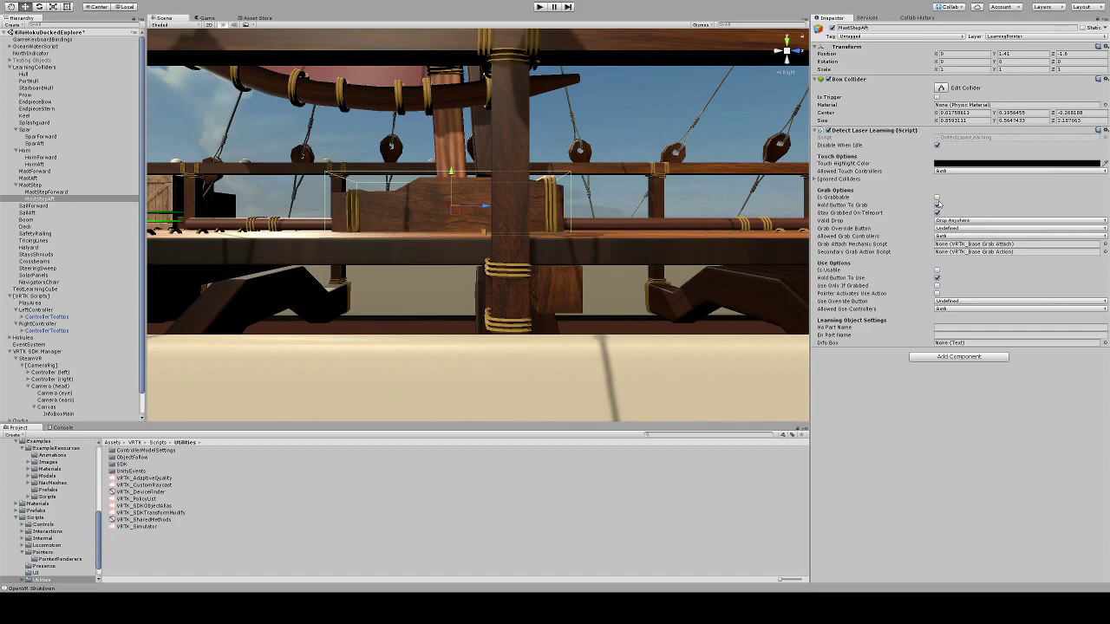
click(936, 205)
click(937, 212)
click(936, 270)
click(936, 293)
Set MastStepAft's part names to "Kumu Kia" (Ha) and "Mast Step" (En), and assign InfoBoxMain as its Info Box.
click(997, 327)
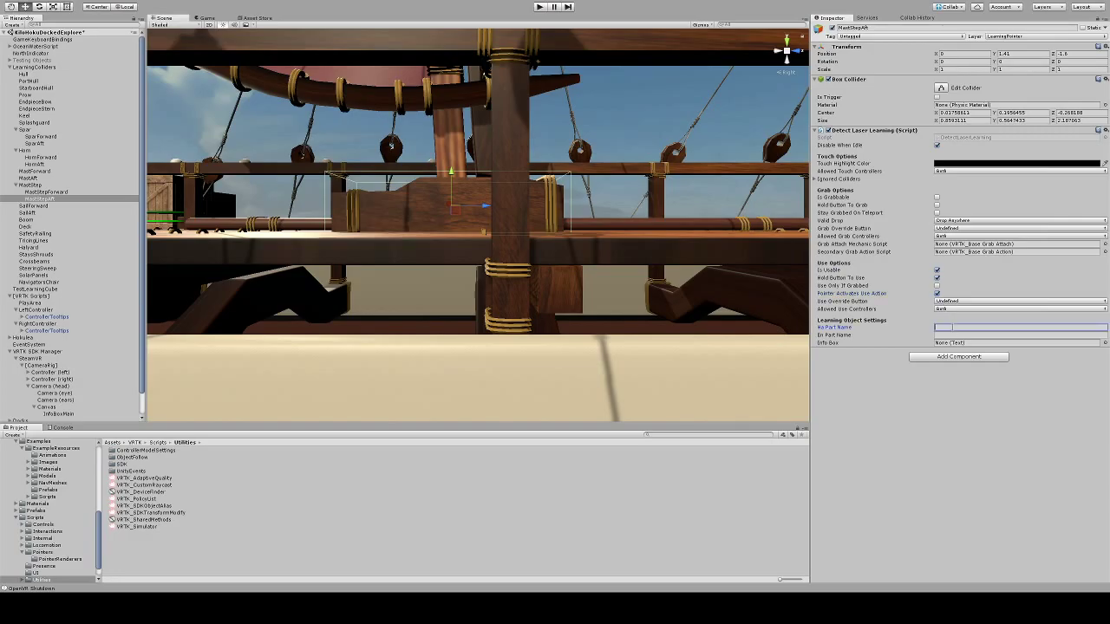
text(Kia Hia)
key(Tab)
text(Mast)
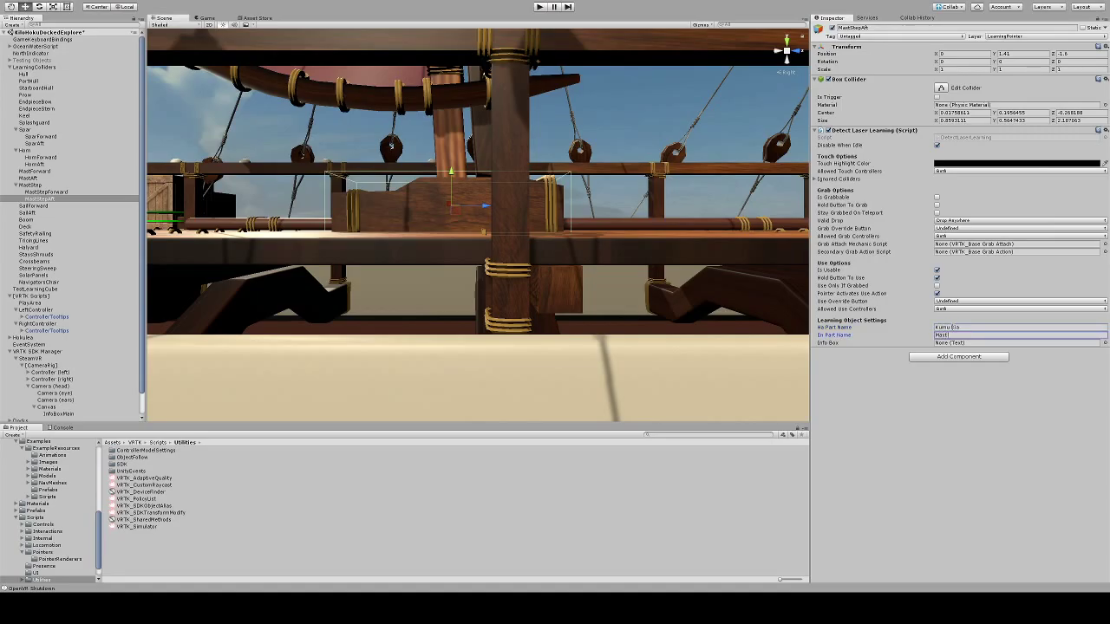
text( Step)
key(Tab)
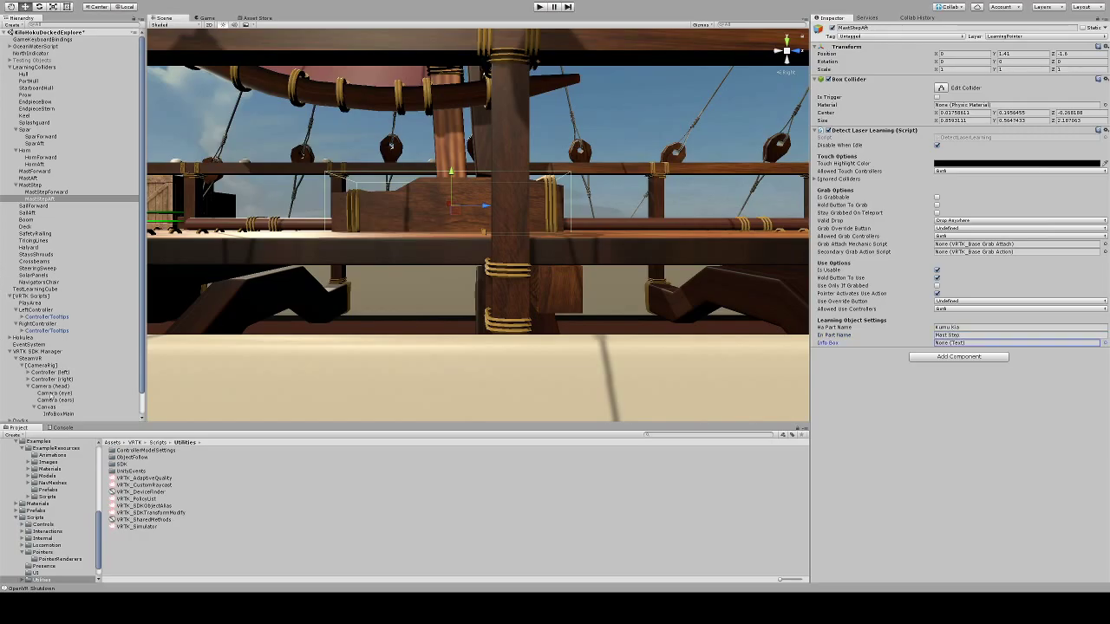
drag(57, 416, 991, 347)
Play-test the scene to check the learning colliders on the canoe, and stop the test.
scroll(408, 214, down, 5)
scroll(408, 214, down, 3)
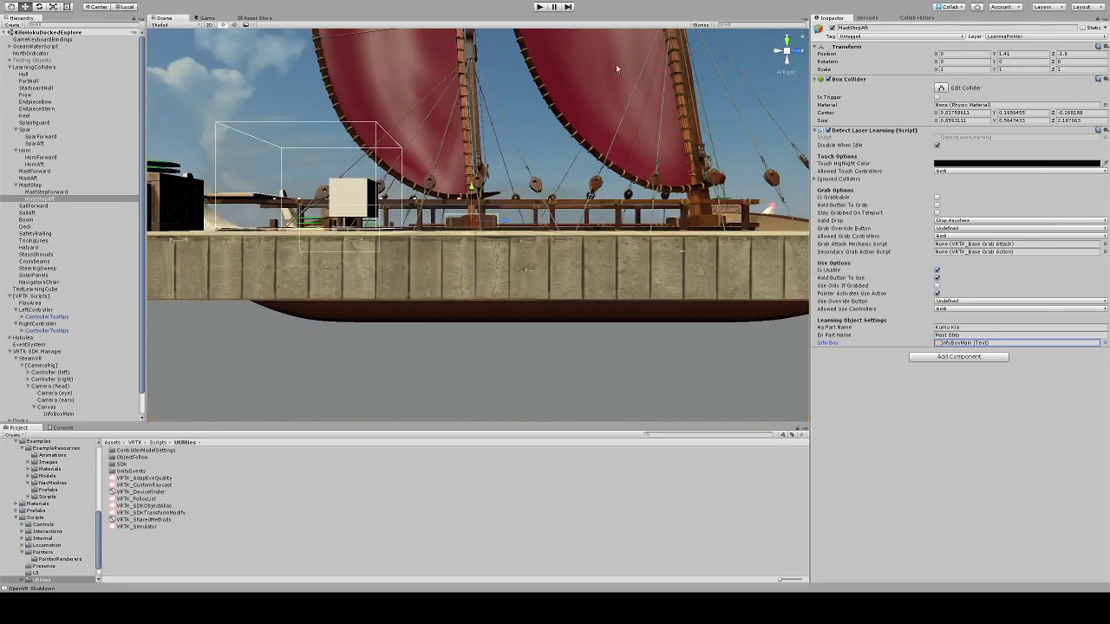
alt+drag(615, 64, 593, 239)
scroll(593, 239, up, 3)
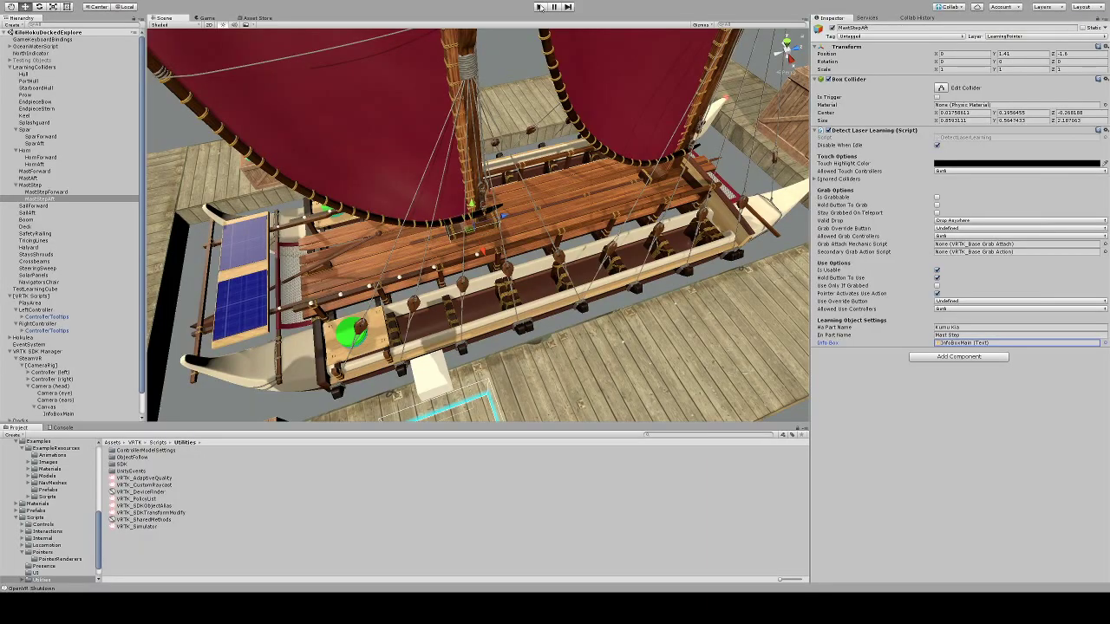
click(539, 7)
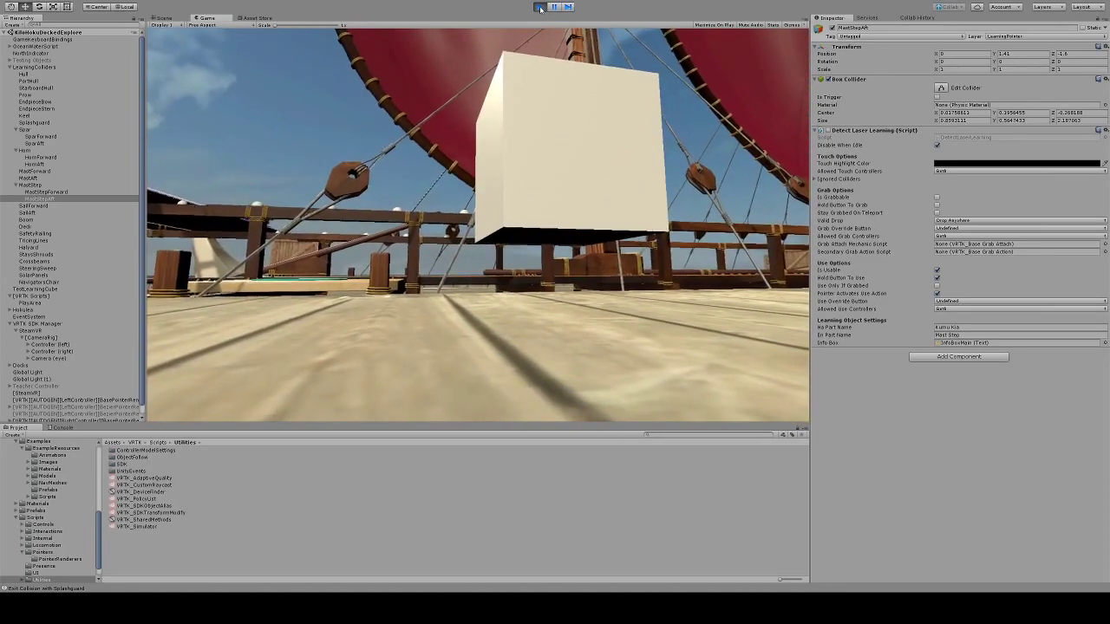
click(539, 7)
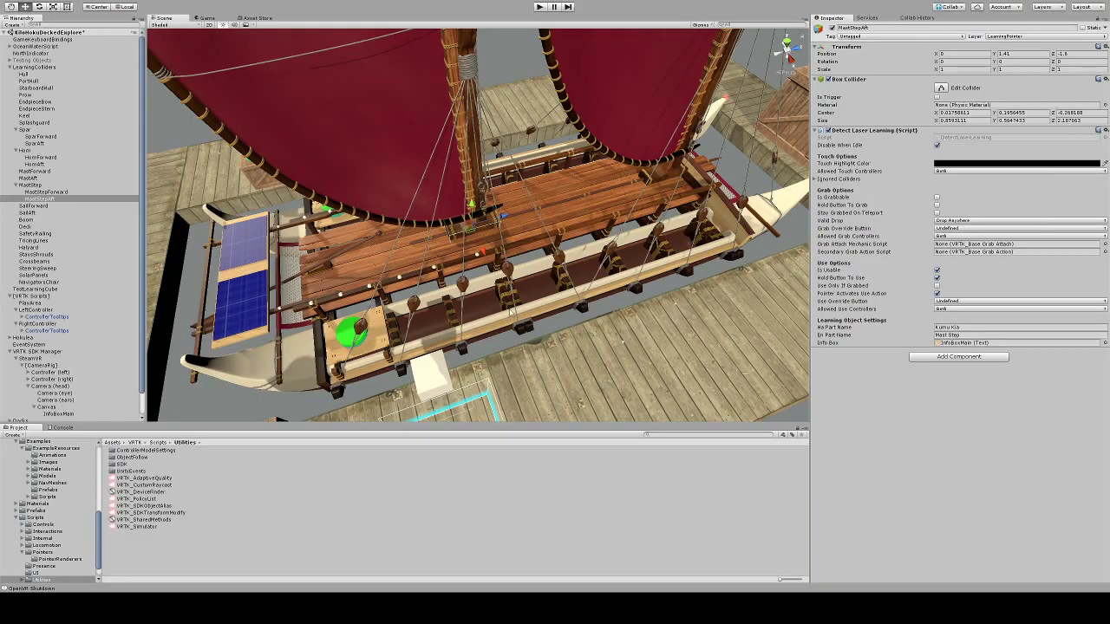
Raise the Deck learning object to a Y position of 1.2 and add a Box Collider to it.
alt+drag(292, 251, 232, 186)
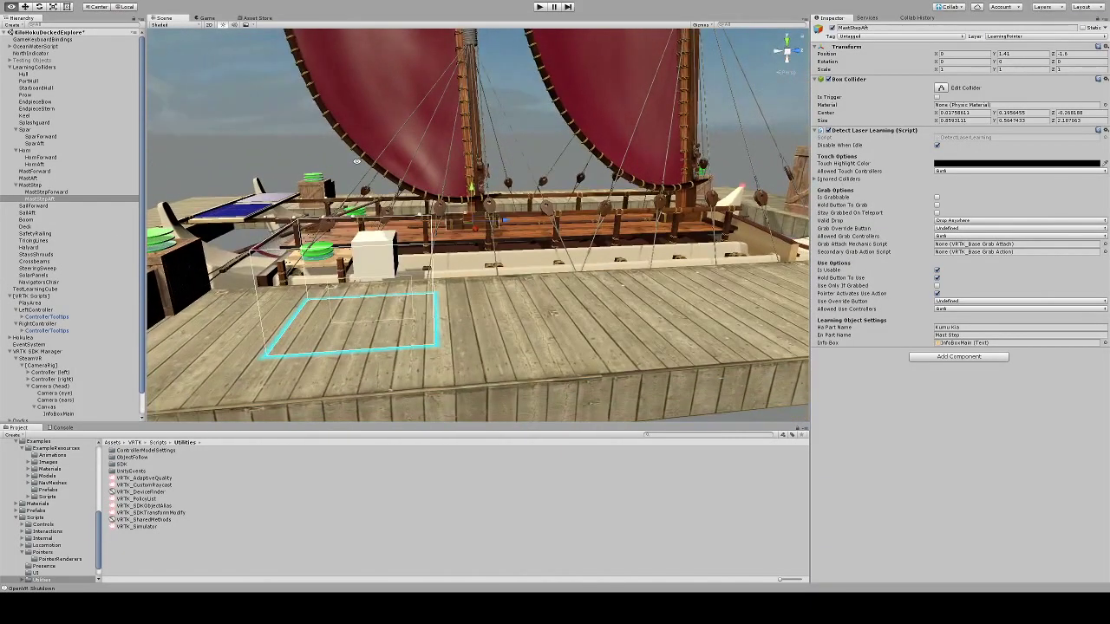
click(40, 227)
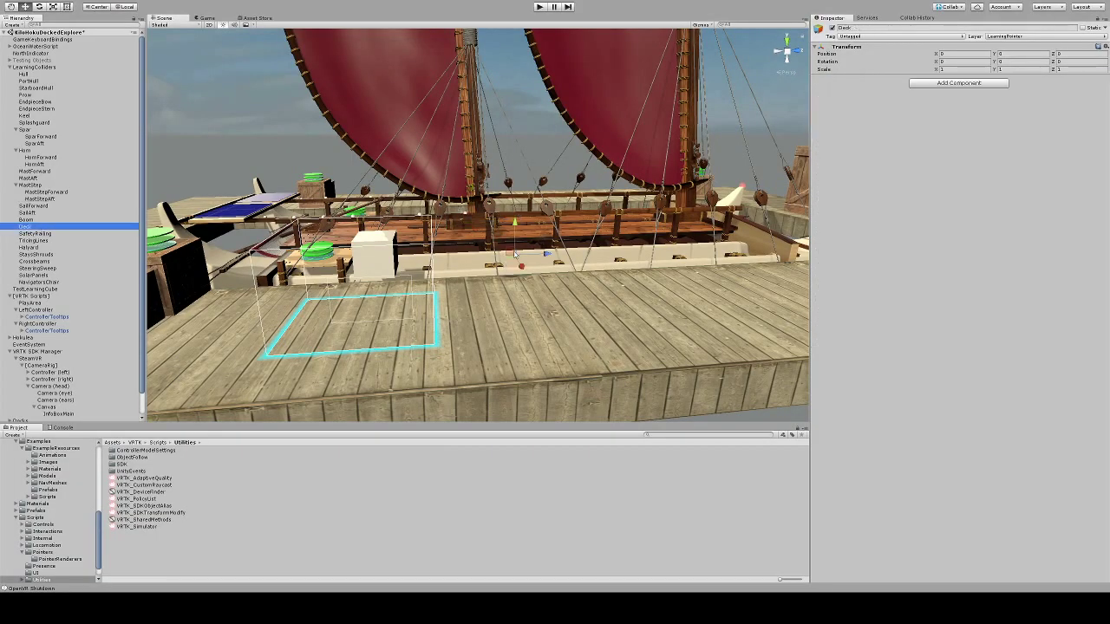
drag(514, 223, 510, 199)
right_drag(512, 199, 582, 235)
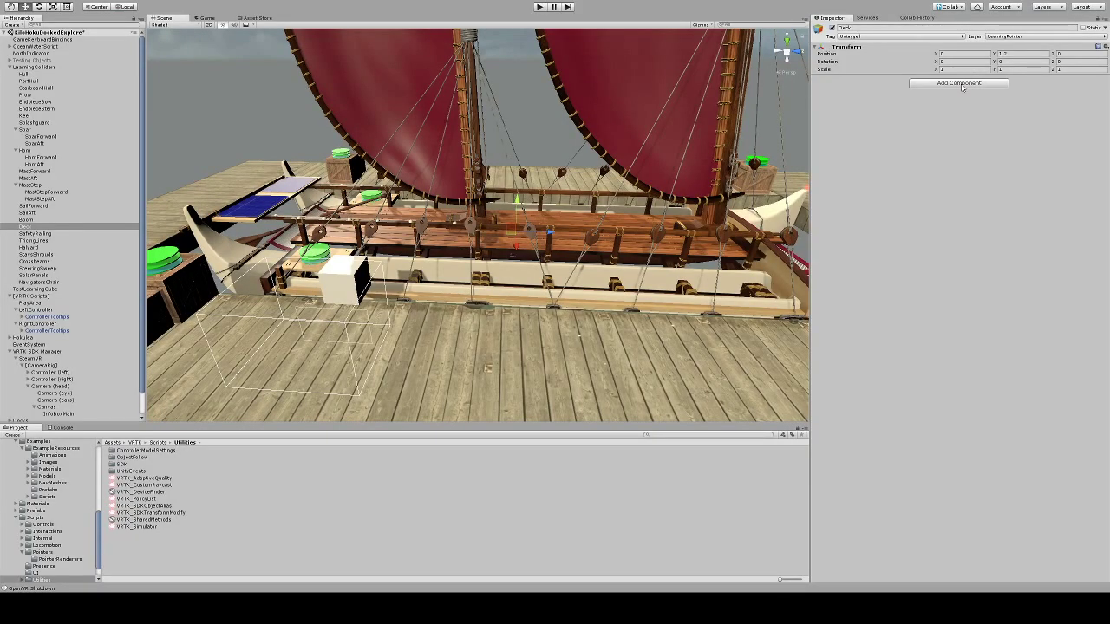
click(961, 84)
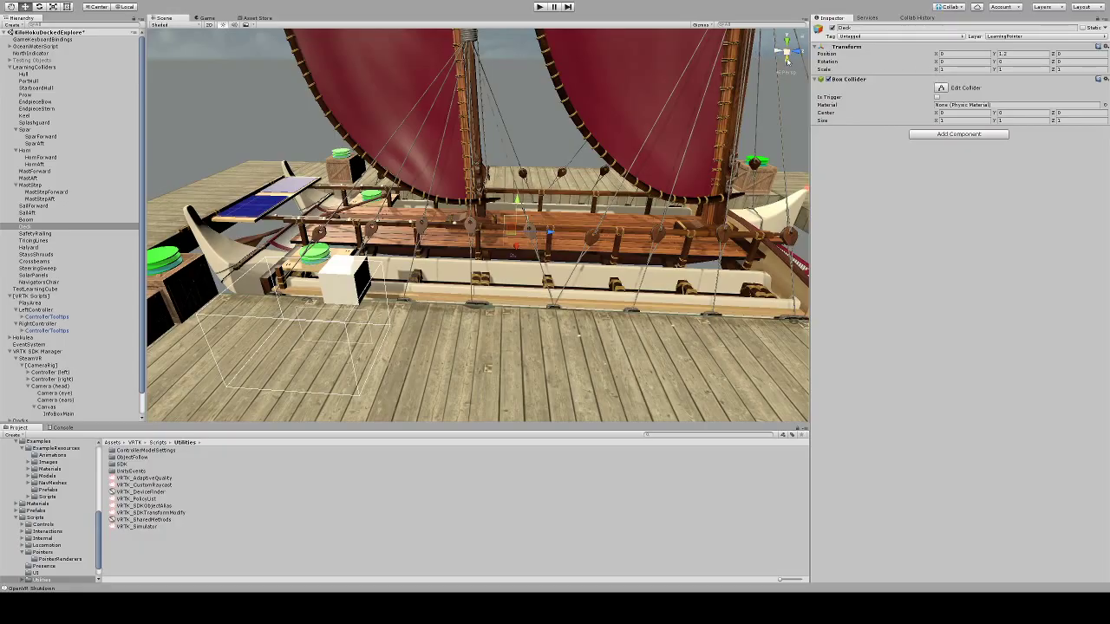
Stretch the Deck's box collider along the deck to about 18.16 long and reduce its height to about 0.42.
click(787, 61)
click(796, 51)
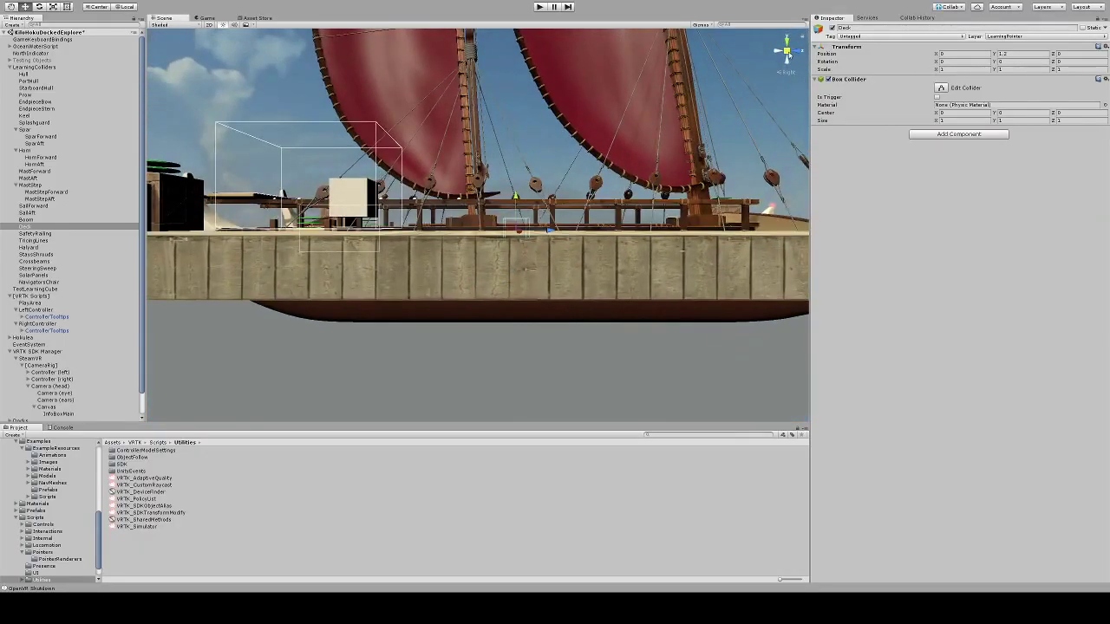
scroll(559, 240, up, 3)
scroll(560, 240, up, 2)
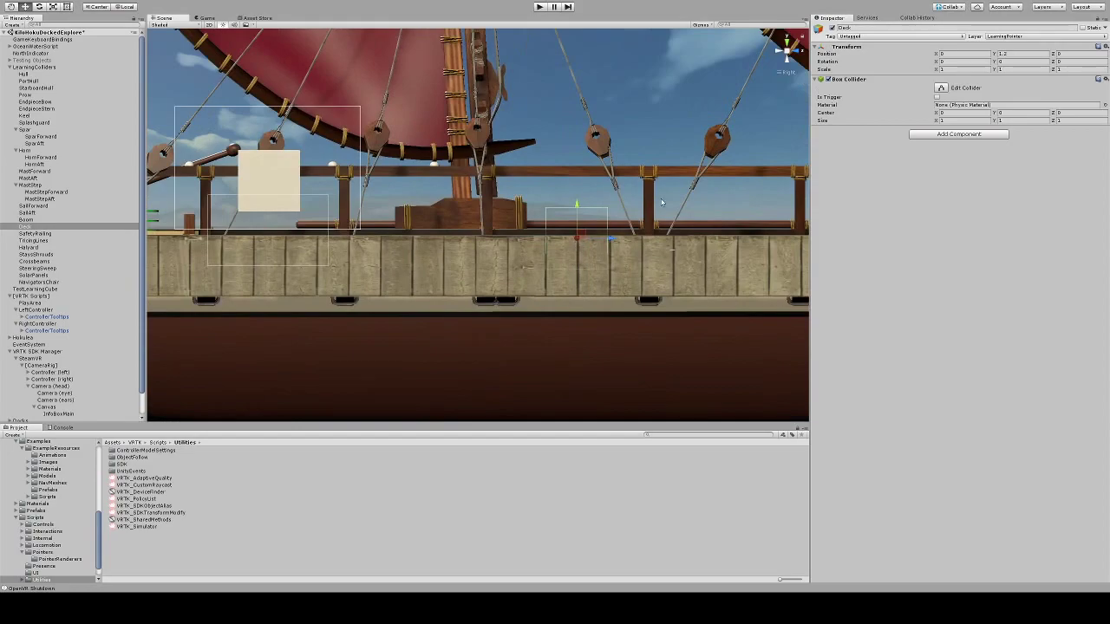
middle_drag(666, 227, 581, 238)
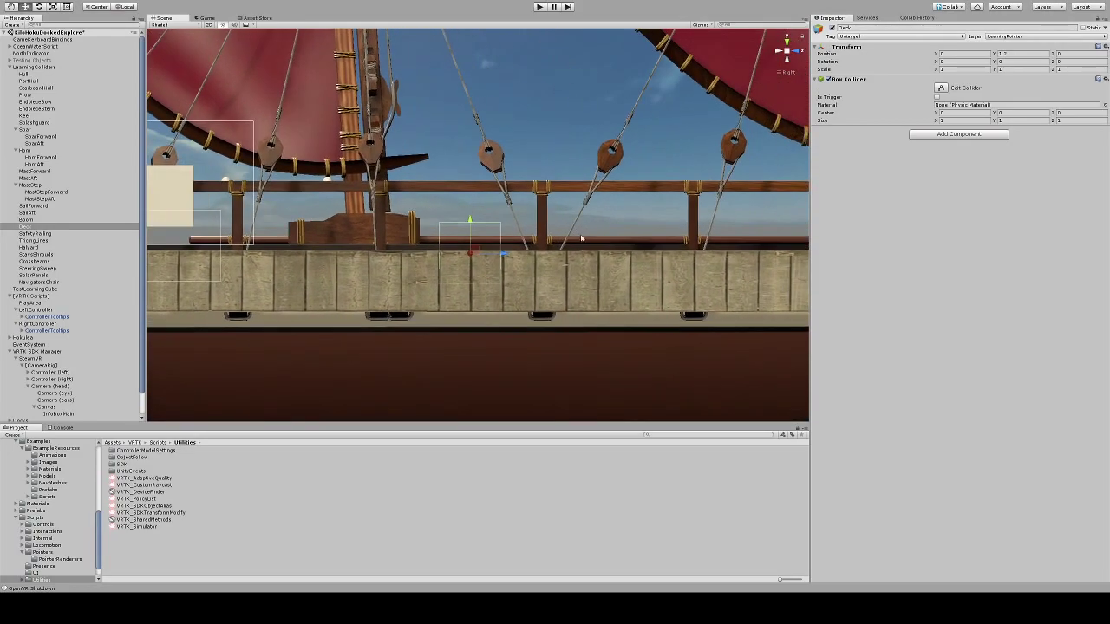
click(940, 88)
scroll(498, 242, down, 5)
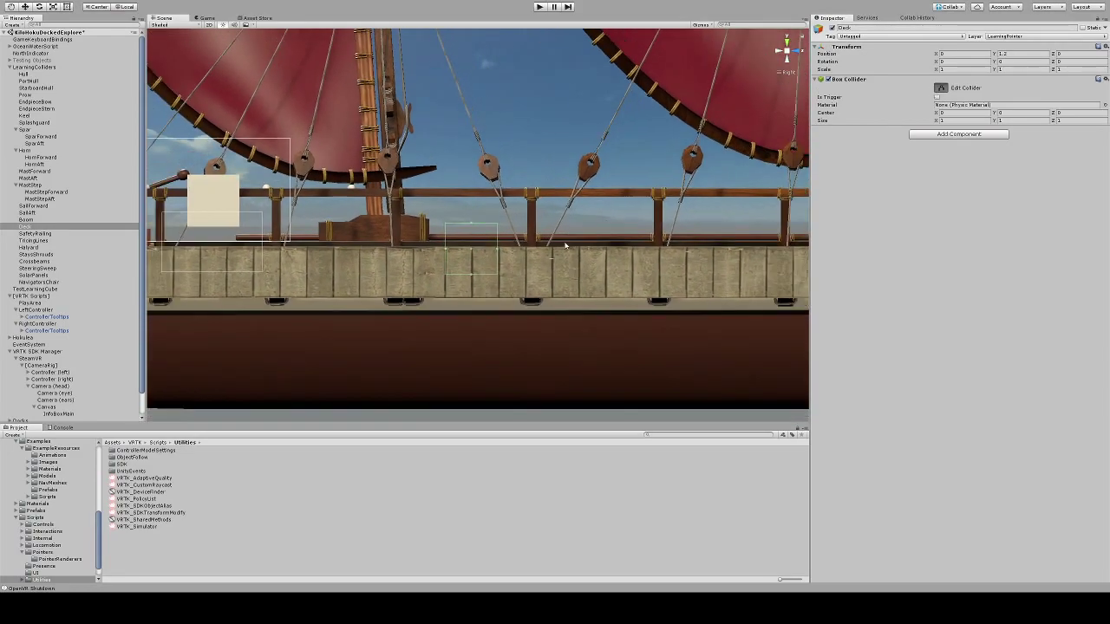
drag(491, 240, 711, 247)
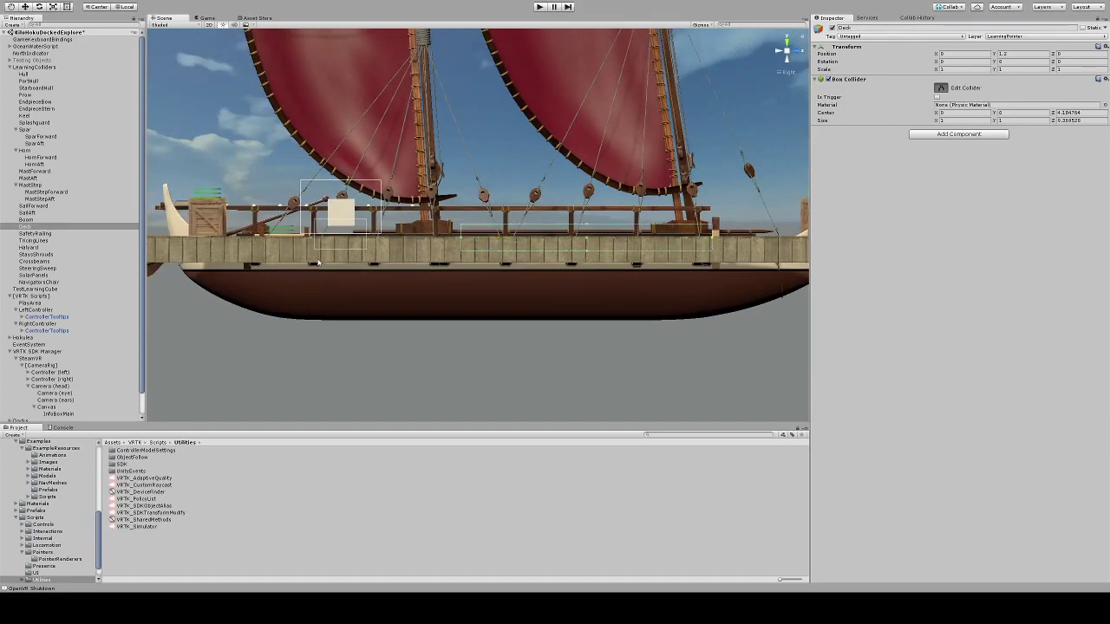
drag(466, 244, 227, 250)
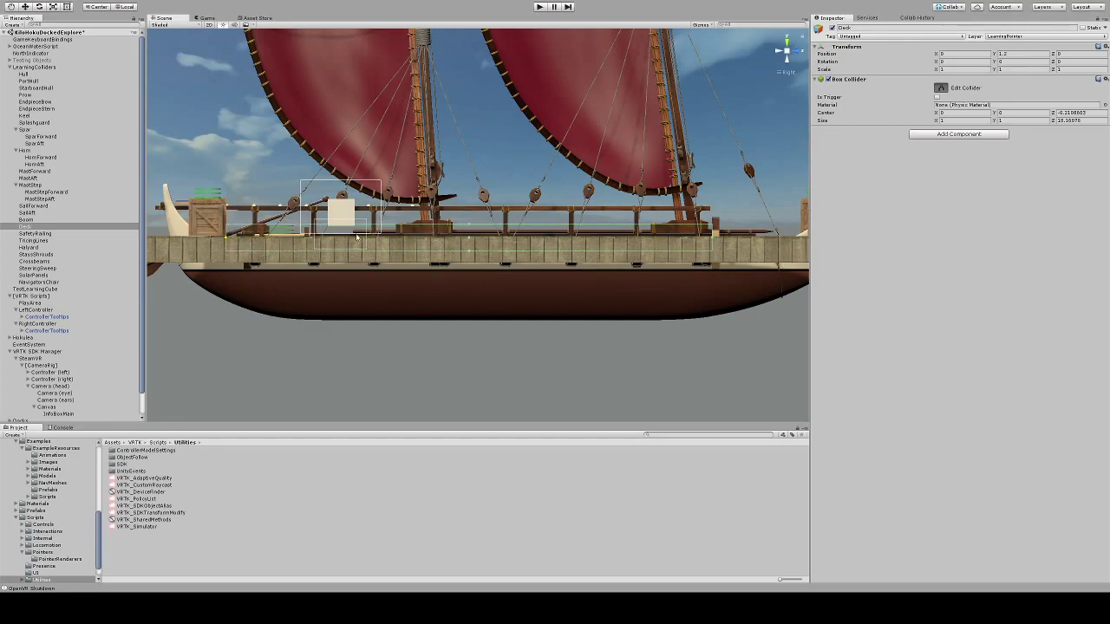
mouse_move(465, 232)
mouse_down()
mouse_move(471, 225)
mouse_move(471, 244)
mouse_up()
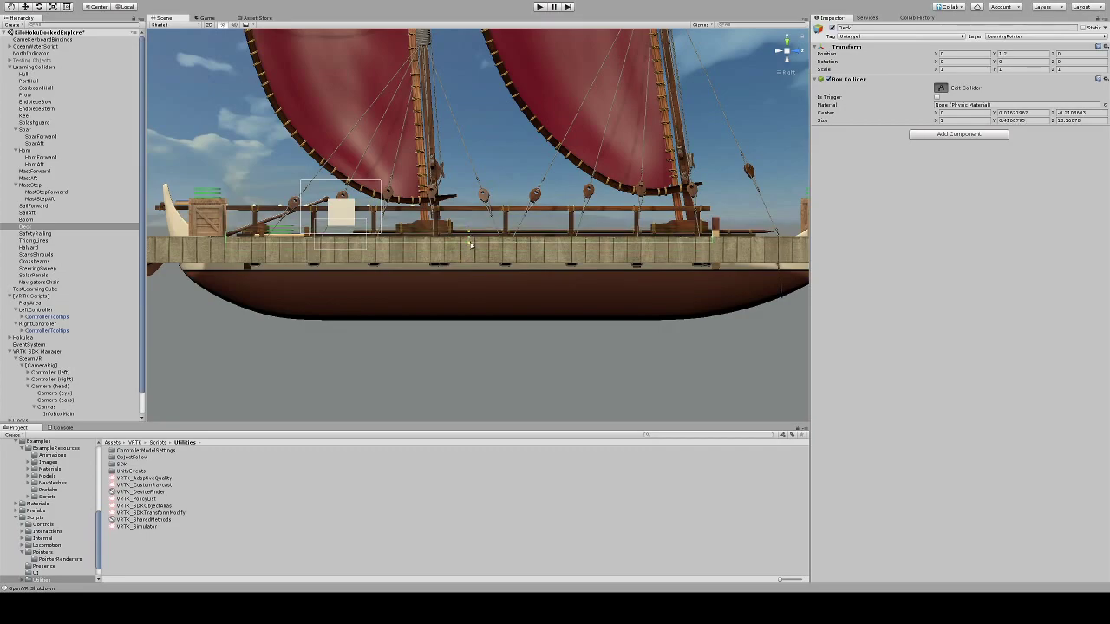
Widen the Deck's box collider to about 3.81, thin it to about 0.27 and shorten its aft end to about 17.82 long.
click(781, 53)
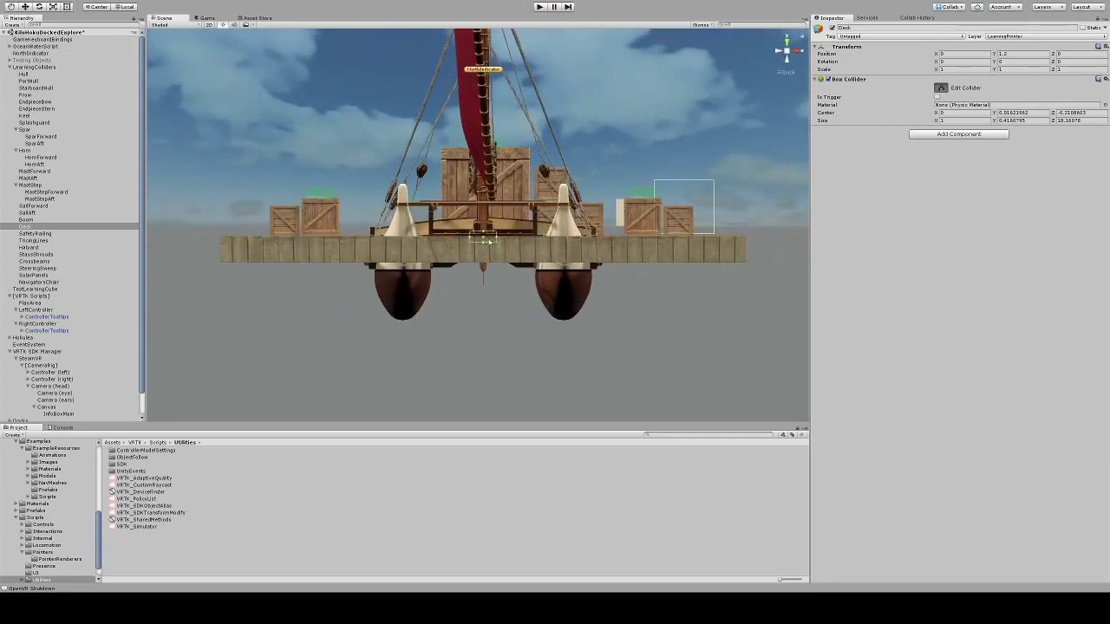
mouse_move(497, 240)
mouse_down()
mouse_move(535, 239)
mouse_move(431, 236)
mouse_move(482, 241)
mouse_up()
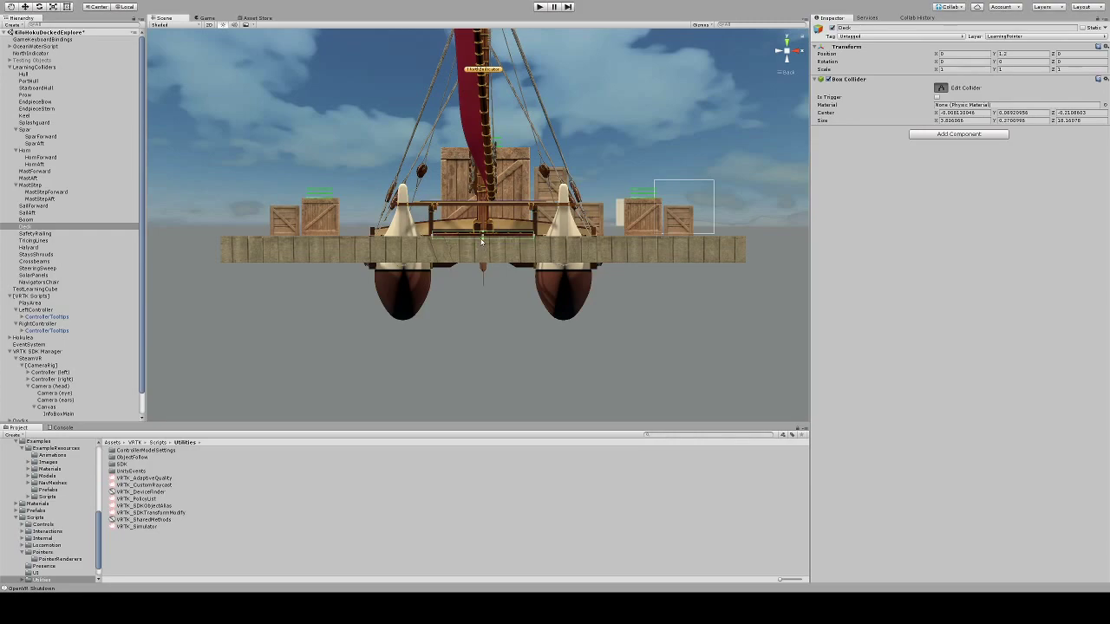
alt+drag(524, 206, 306, 291)
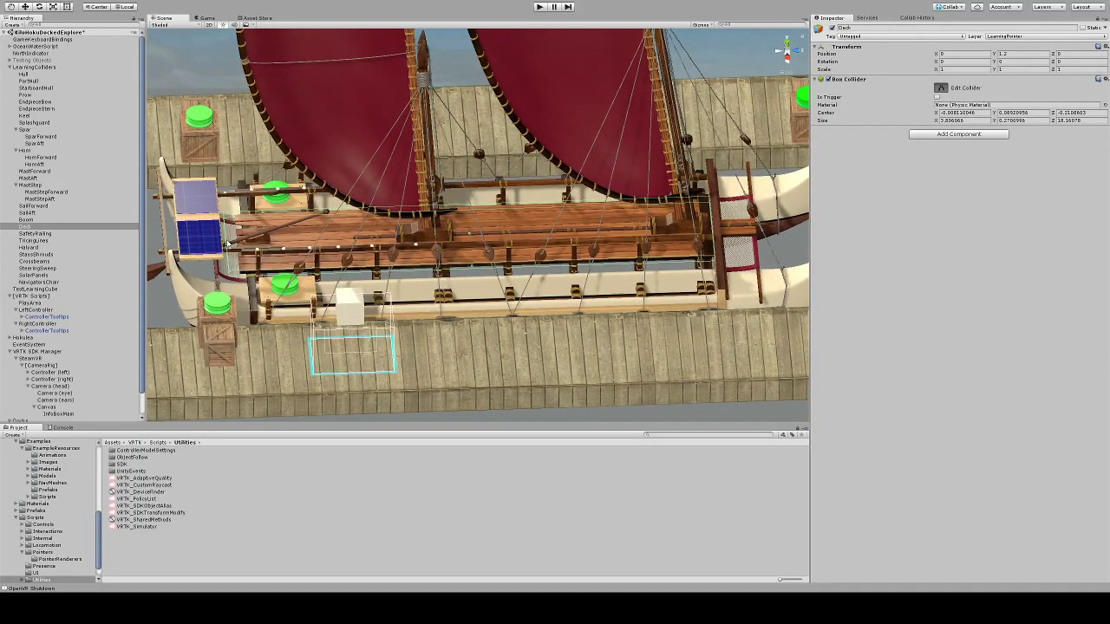
drag(227, 245, 235, 247)
Finish editing the collider and lower the Deck object to a Y position of 1.18.
click(787, 52)
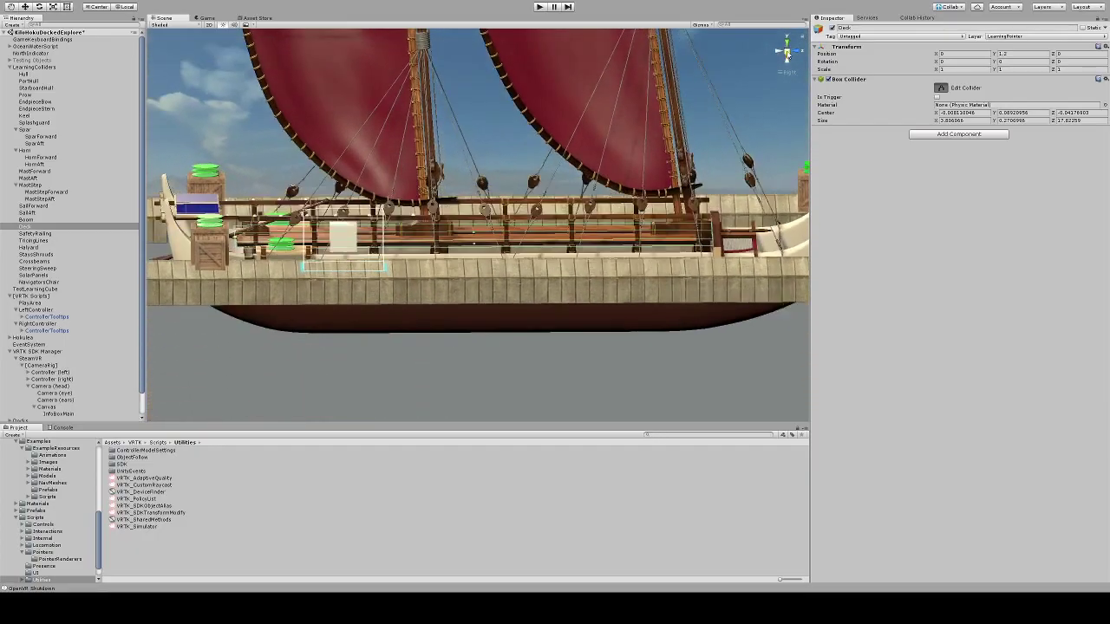
click(786, 50)
alt+drag(590, 121, 624, 184)
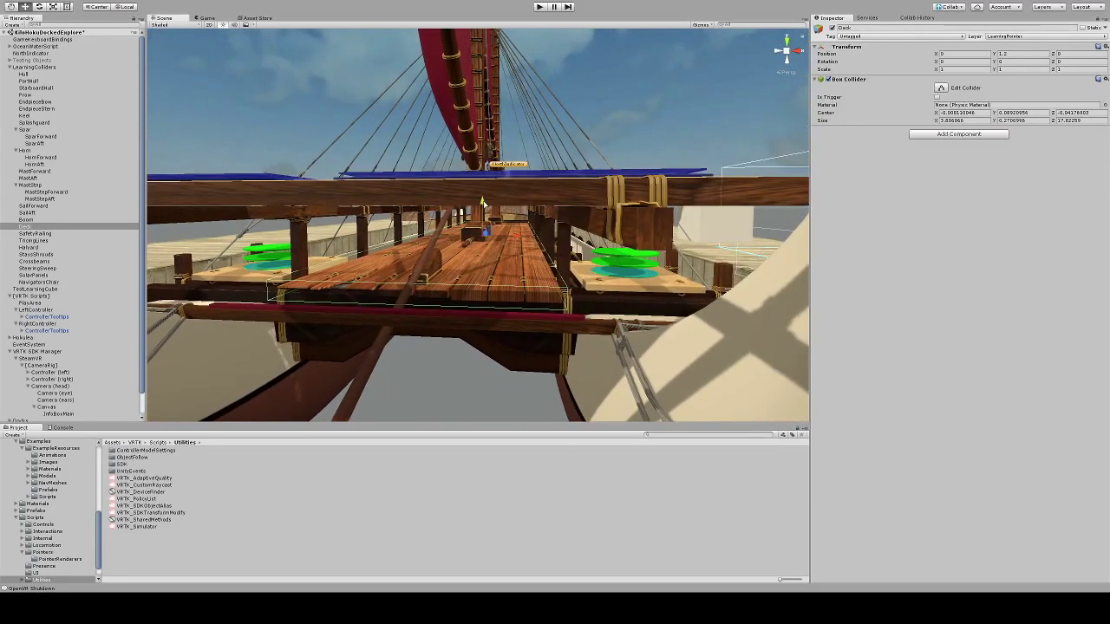
drag(486, 206, 489, 165)
alt+drag(550, 200, 511, 386)
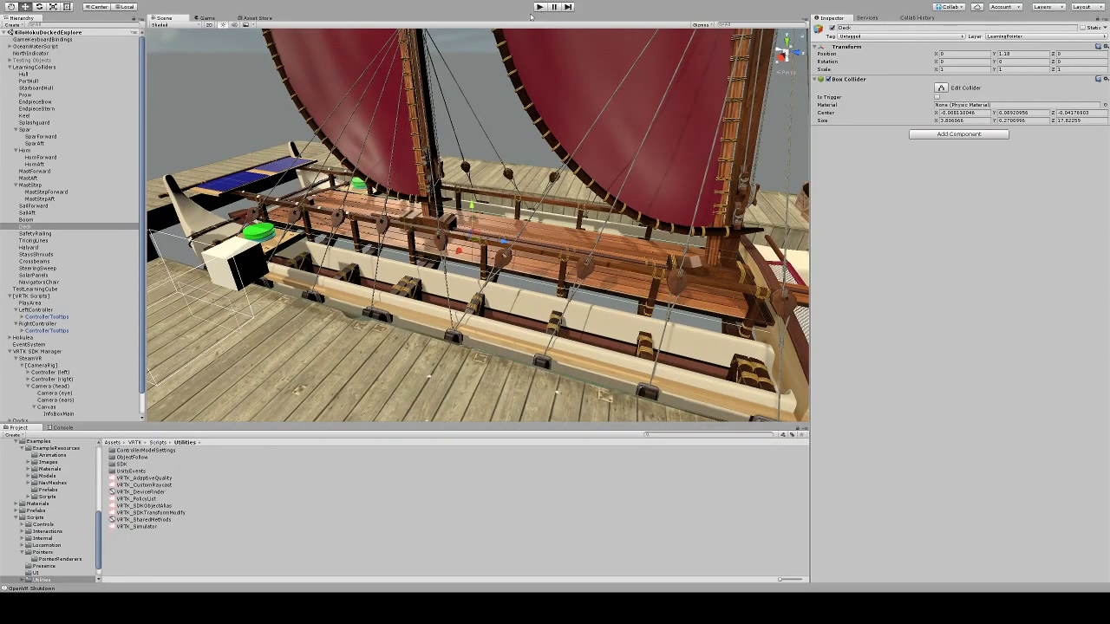
Add the Detect Laser Learning script to Deck with part names "Pola" (Ha) and "Deck" (En) and InfoBoxMain as Info Box.
click(957, 135)
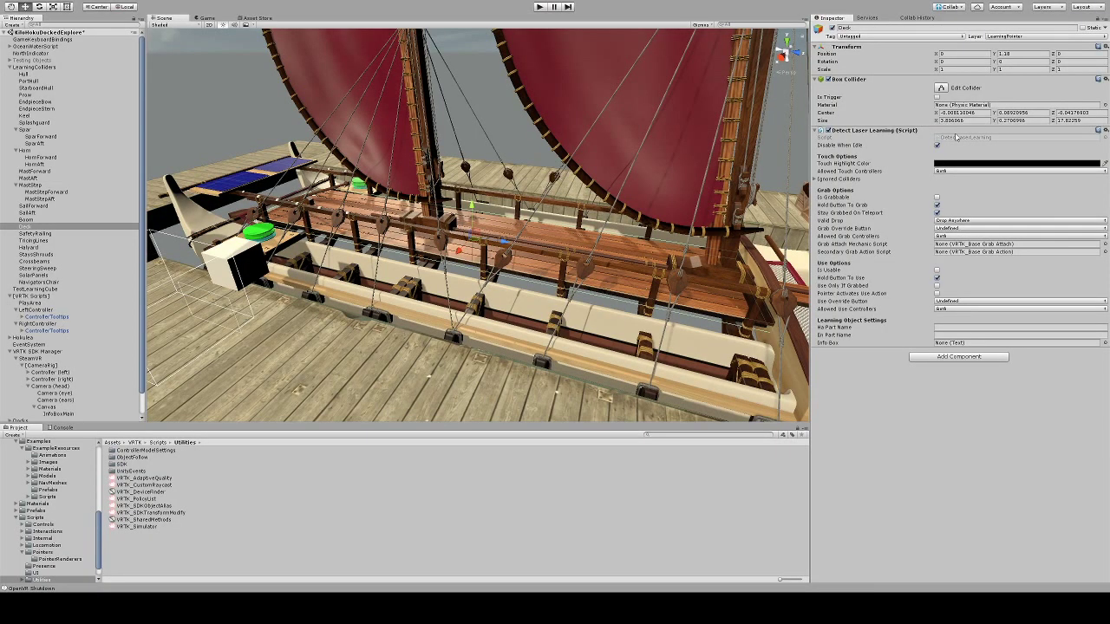
click(957, 327)
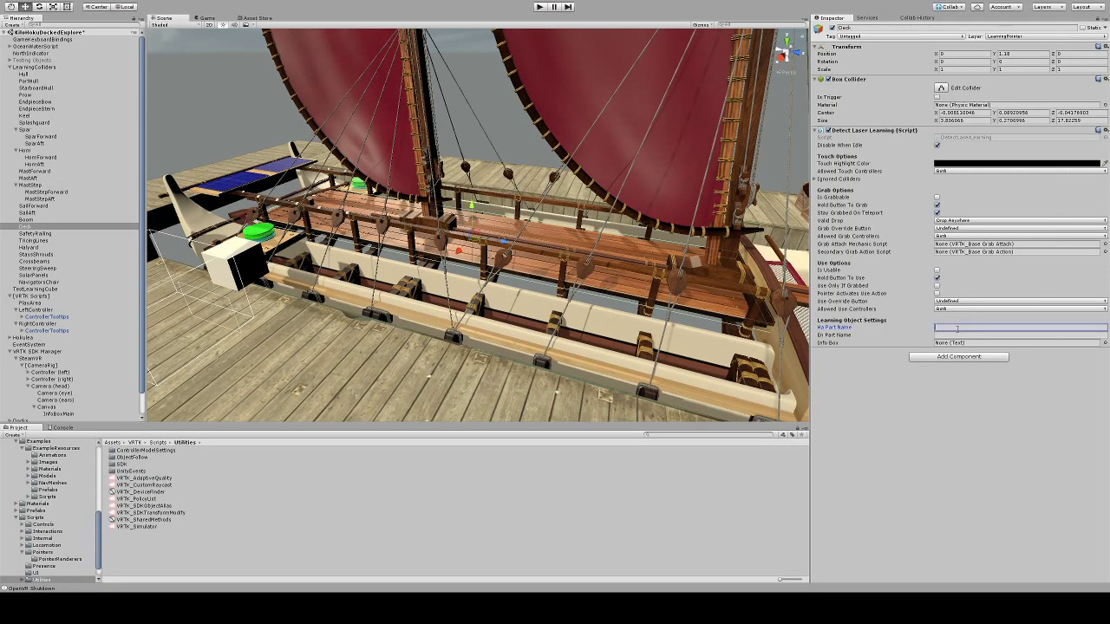
text(Pola)
key(Tab)
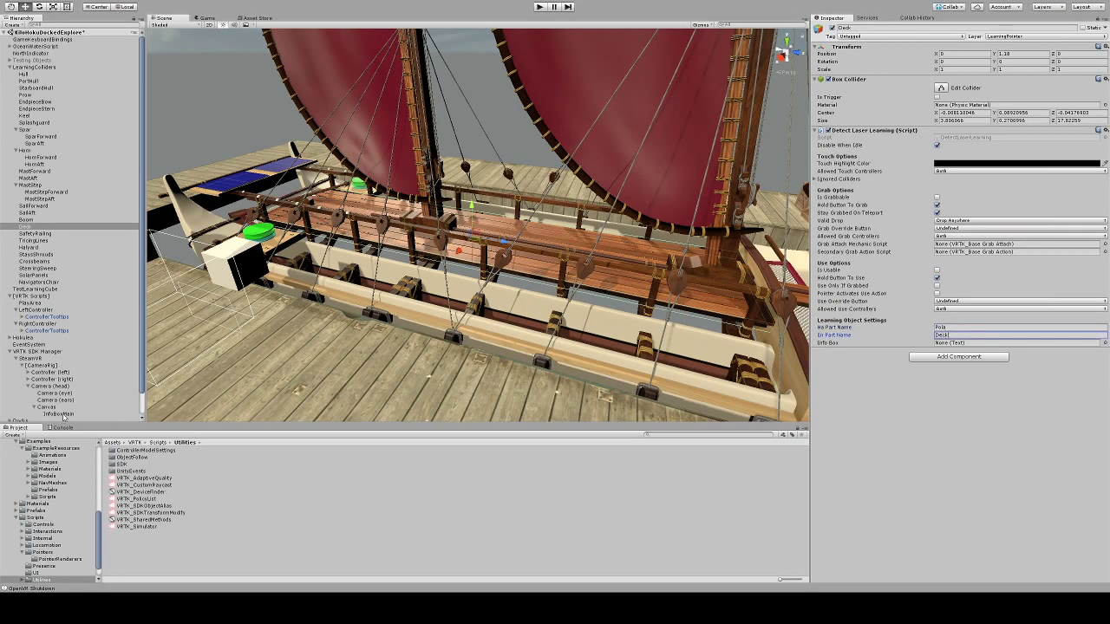
click(973, 343)
drag(973, 345, 973, 345)
Play-test the scene, and enable Is Usable and Pointer Activates Use Action in the Deck's learning script.
click(540, 7)
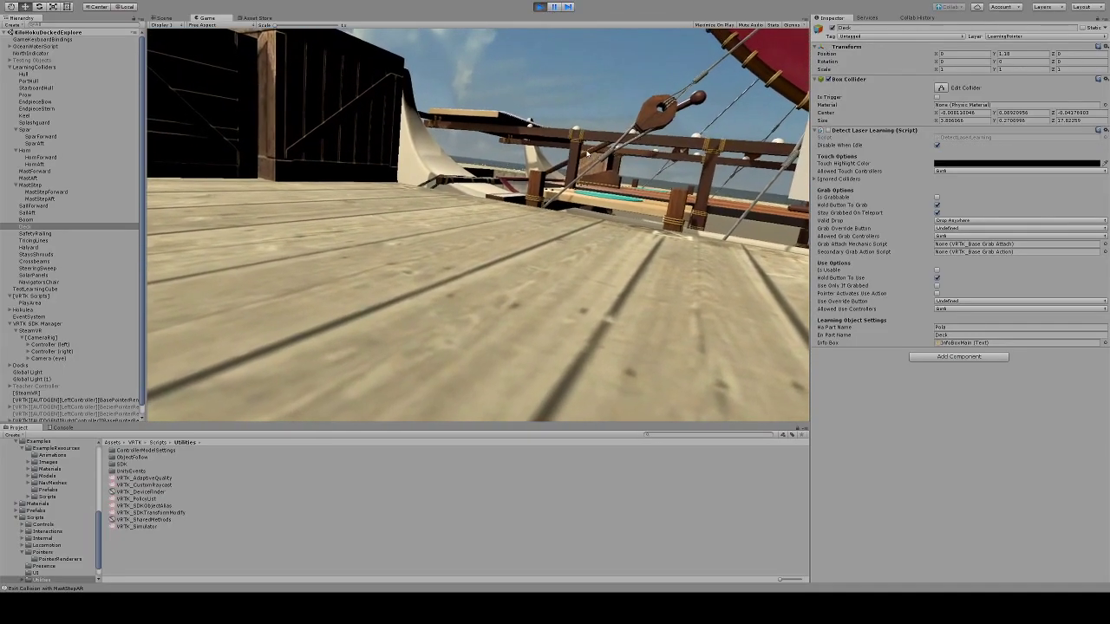
click(539, 7)
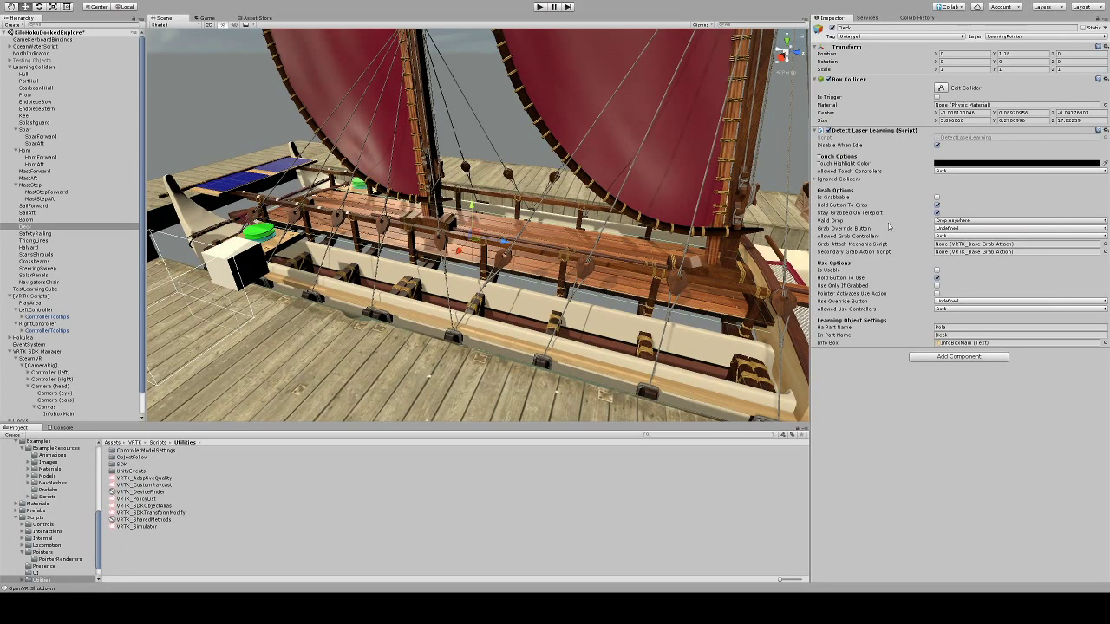
click(936, 269)
click(936, 293)
Inspect the Hoe Uli steering paddle's layer and physics components, and review the project's tags, sorting layers and layers.
click(336, 191)
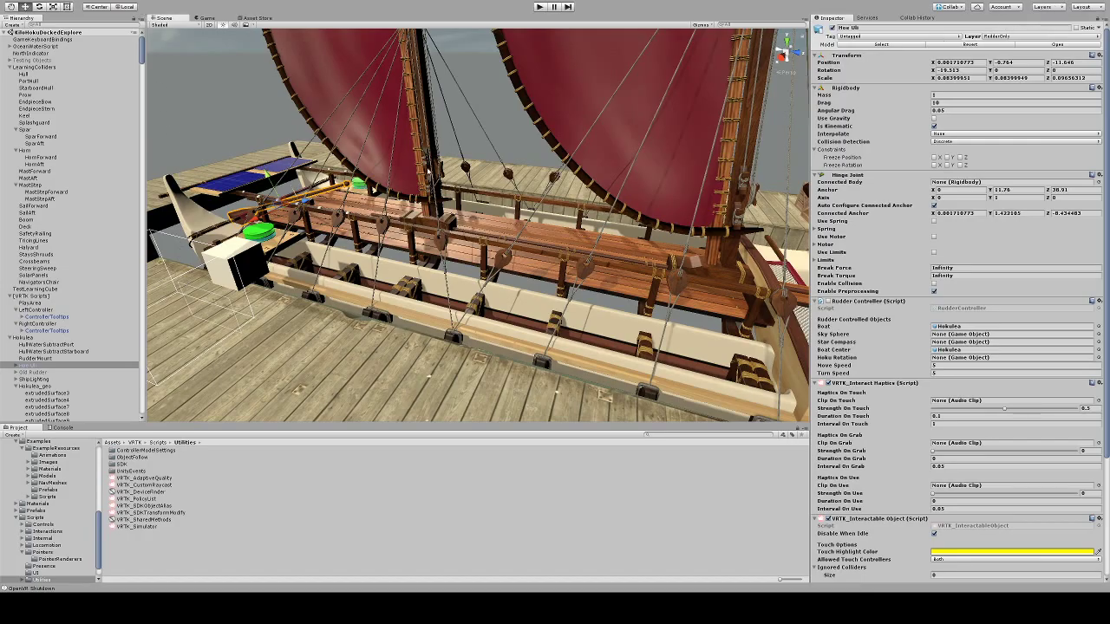
alt+drag(300, 218, 516, 208)
right_drag(485, 243, 536, 267)
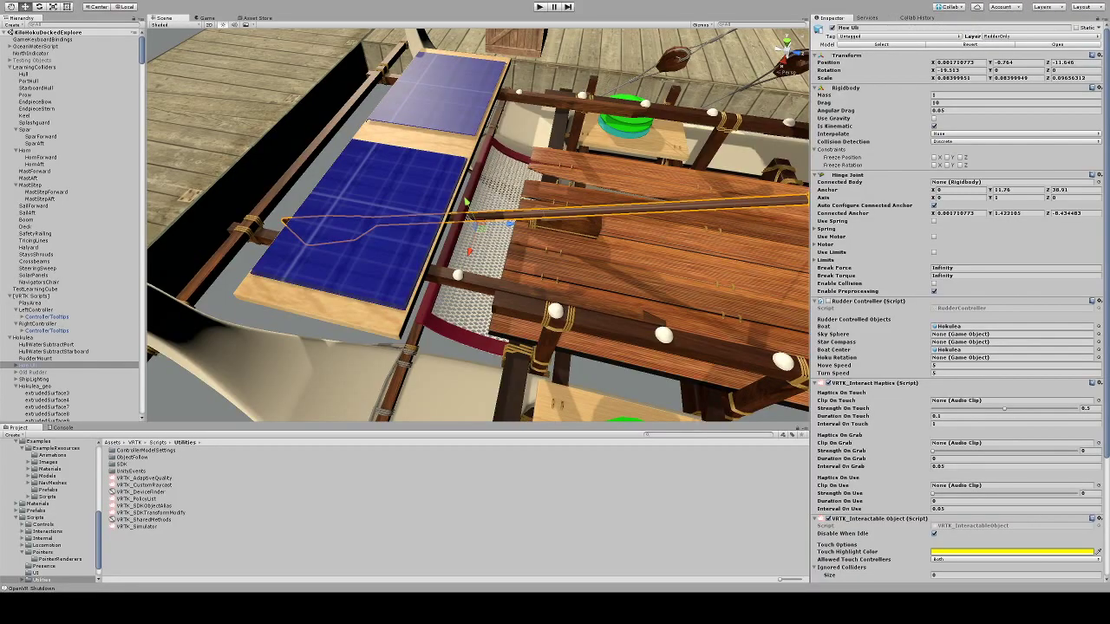
click(1044, 7)
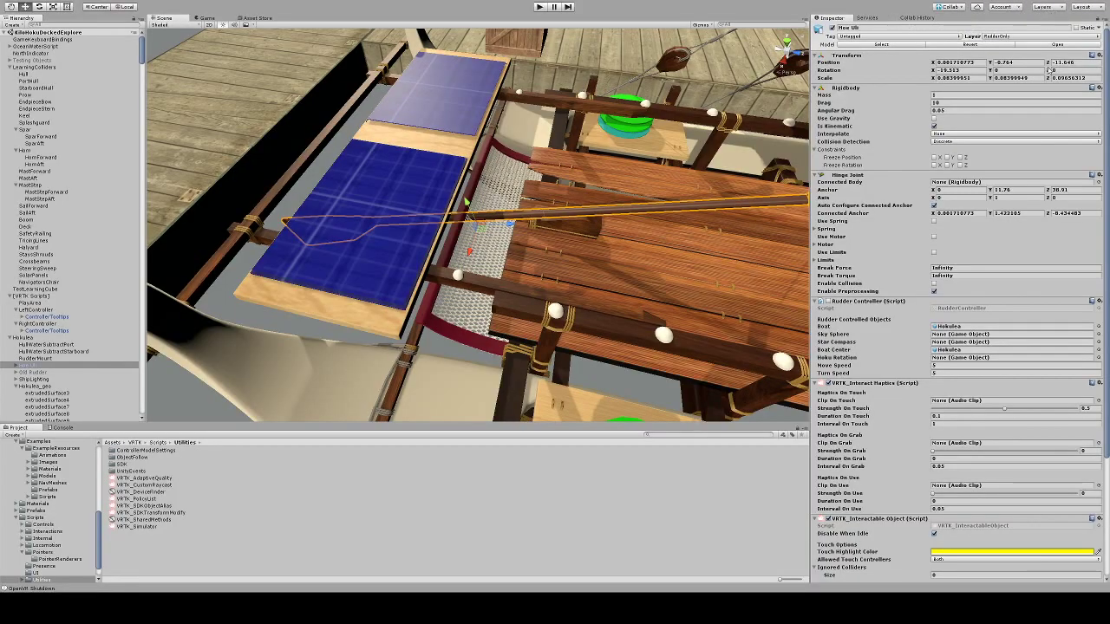
click(1059, 147)
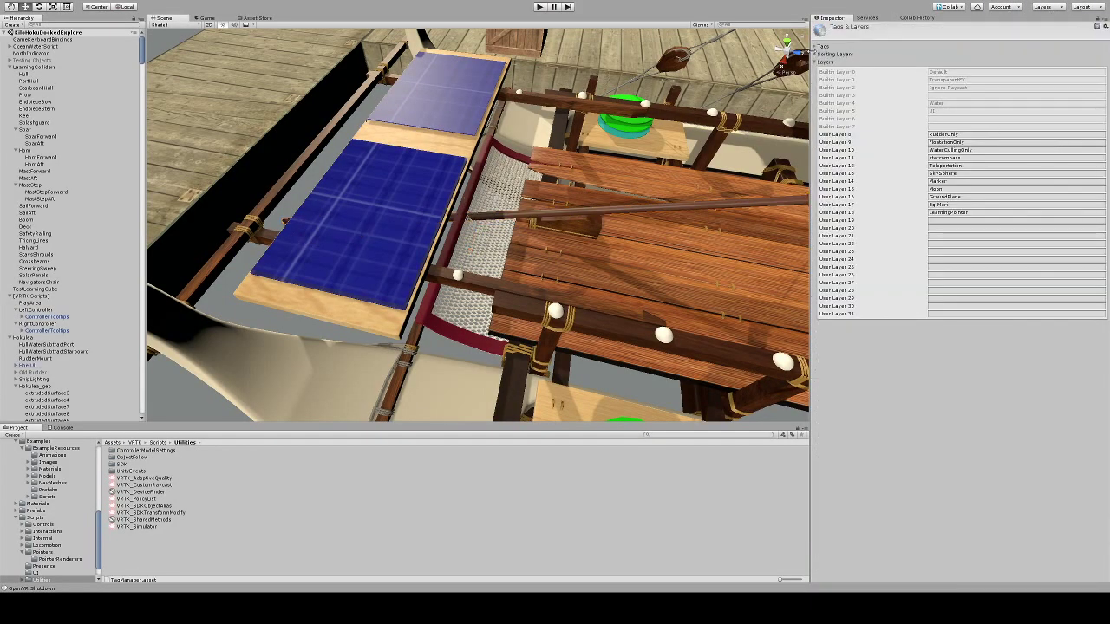
click(816, 54)
click(816, 54)
click(816, 46)
click(816, 46)
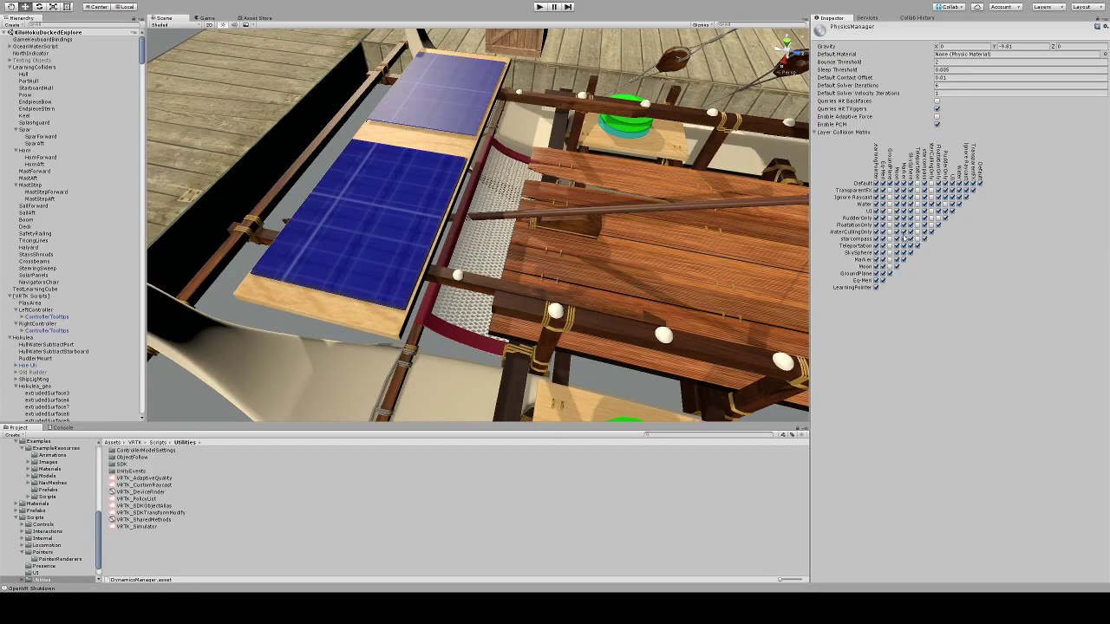
In the physics layer collision matrix, disable LearningPointer's collisions with every layer except itself, and play-test the scene.
click(938, 219)
click(875, 280)
click(875, 273)
click(876, 259)
click(876, 252)
click(876, 239)
click(876, 231)
click(876, 224)
click(876, 218)
click(876, 211)
click(876, 204)
click(876, 190)
click(876, 183)
click(539, 7)
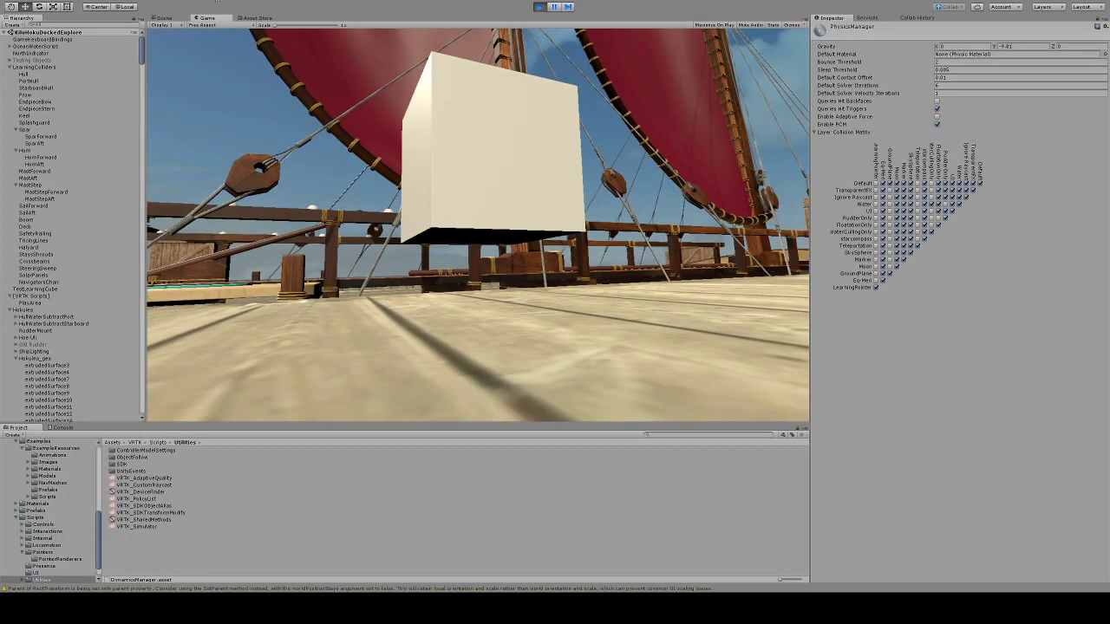
click(540, 7)
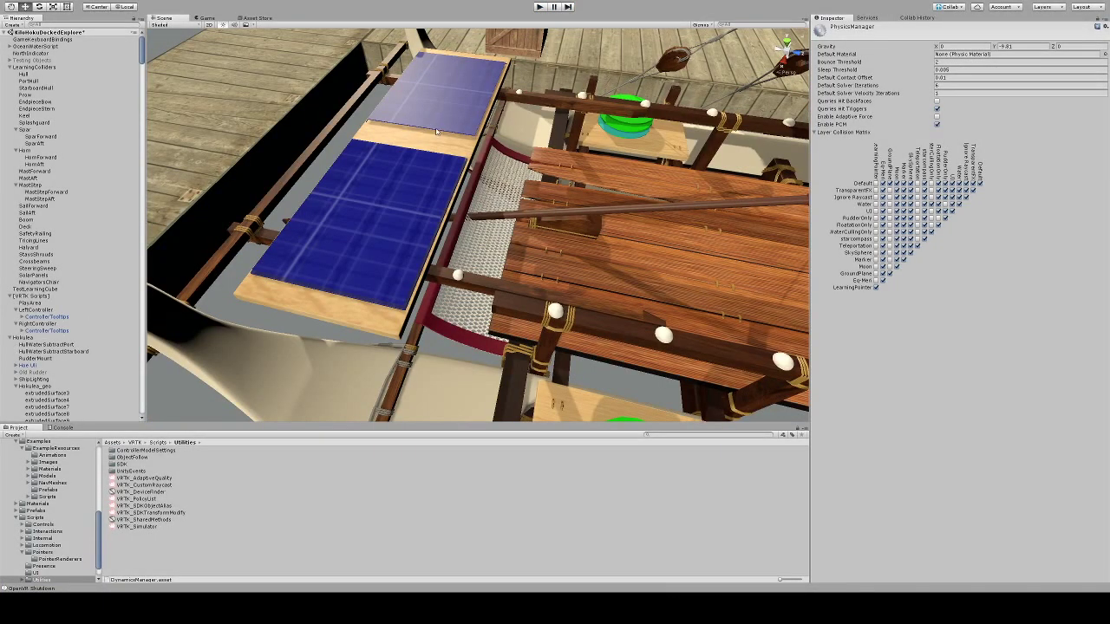
Collapse the LearningColliders and Hokulea_geo groups in the scene hierarchy, keeping Hokulea's direct children listed.
mouse_move(538, 146)
alt+mouse_down()
mouse_move(531, 101)
mouse_move(796, 58)
alt+mouse_up()
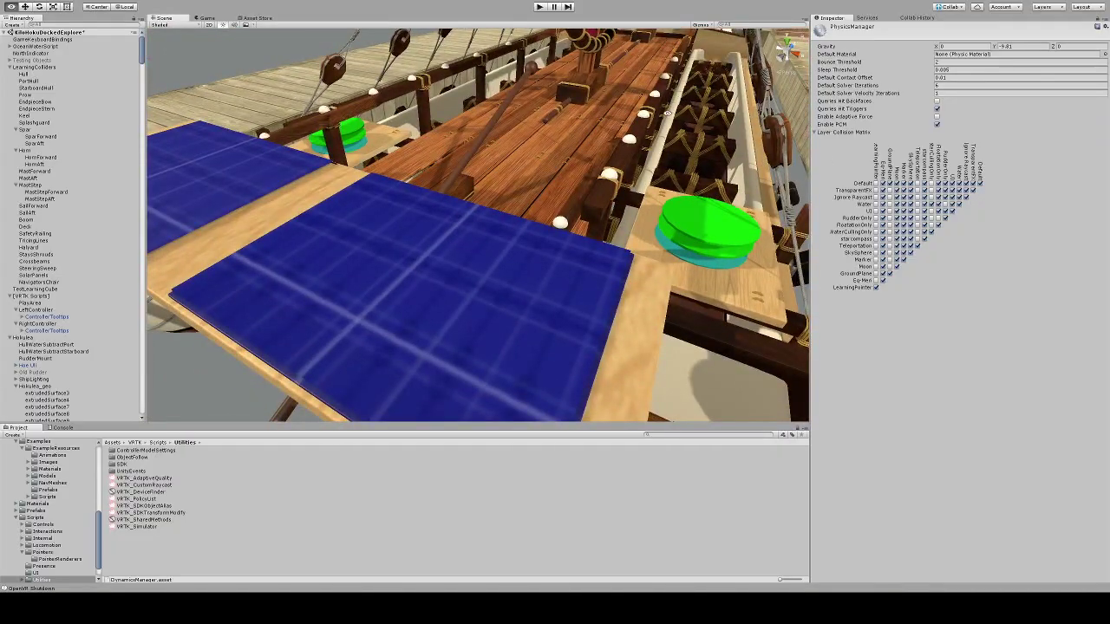
alt+drag(667, 113, 453, 258)
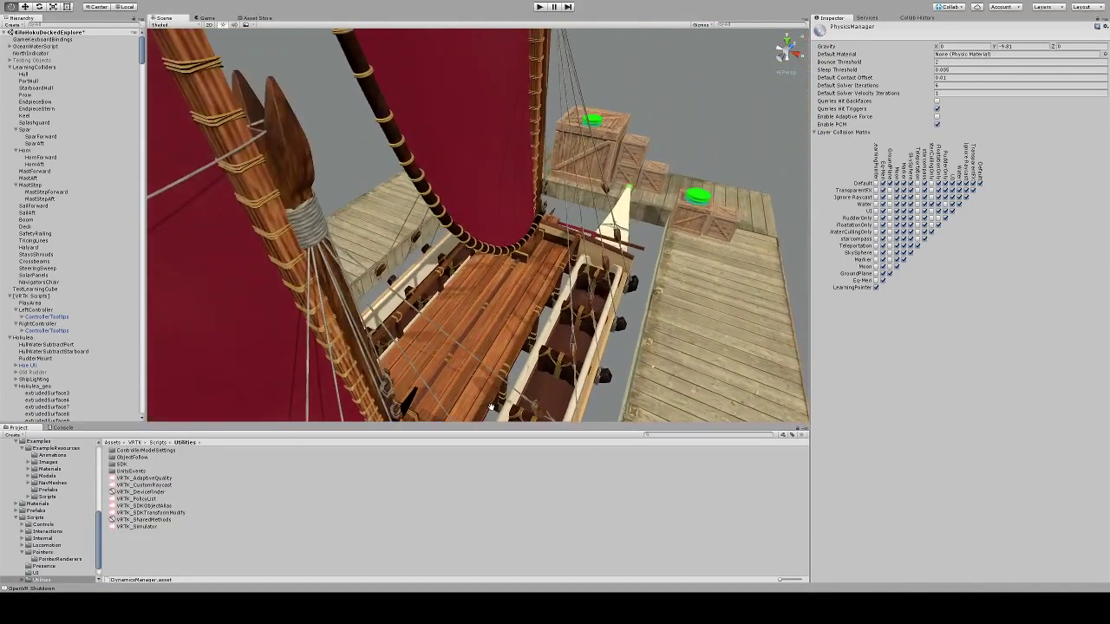
click(9, 68)
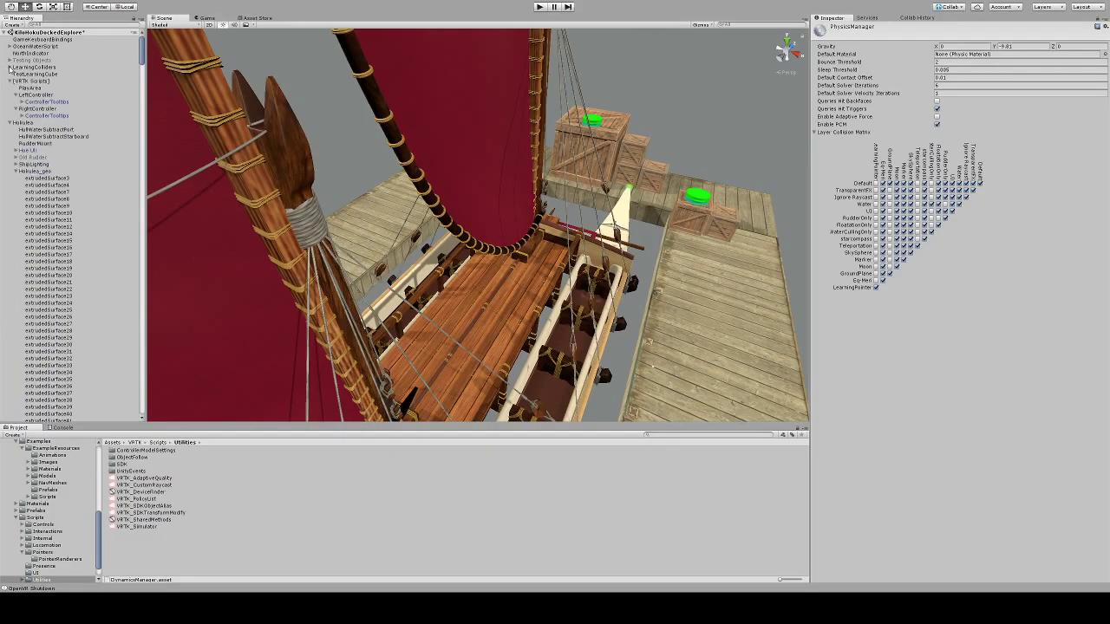
click(9, 122)
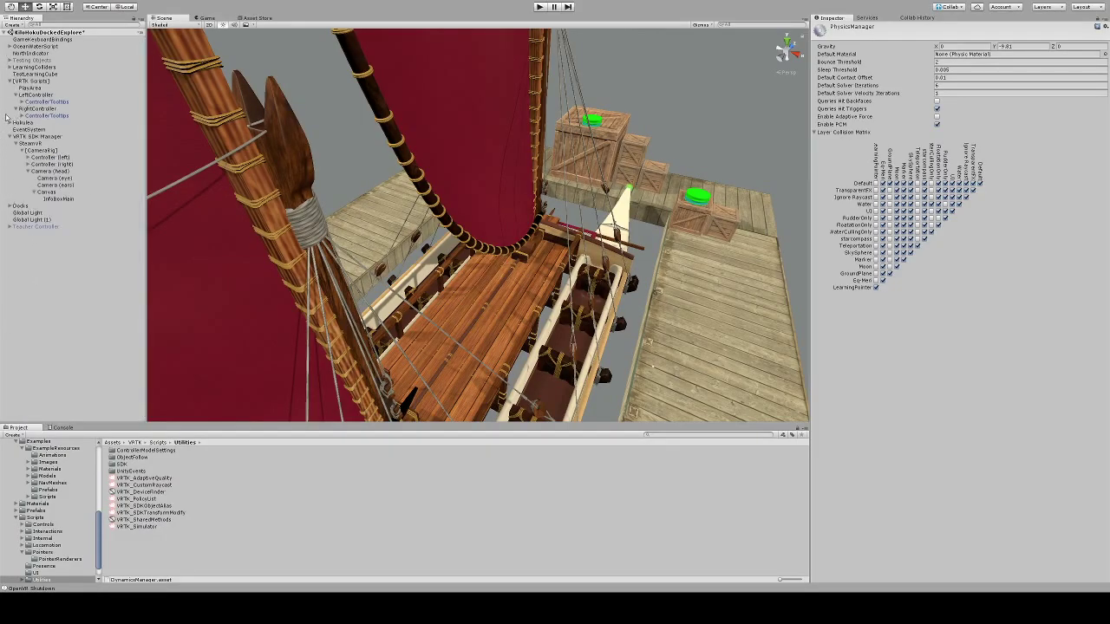
click(7, 127)
click(8, 123)
click(15, 170)
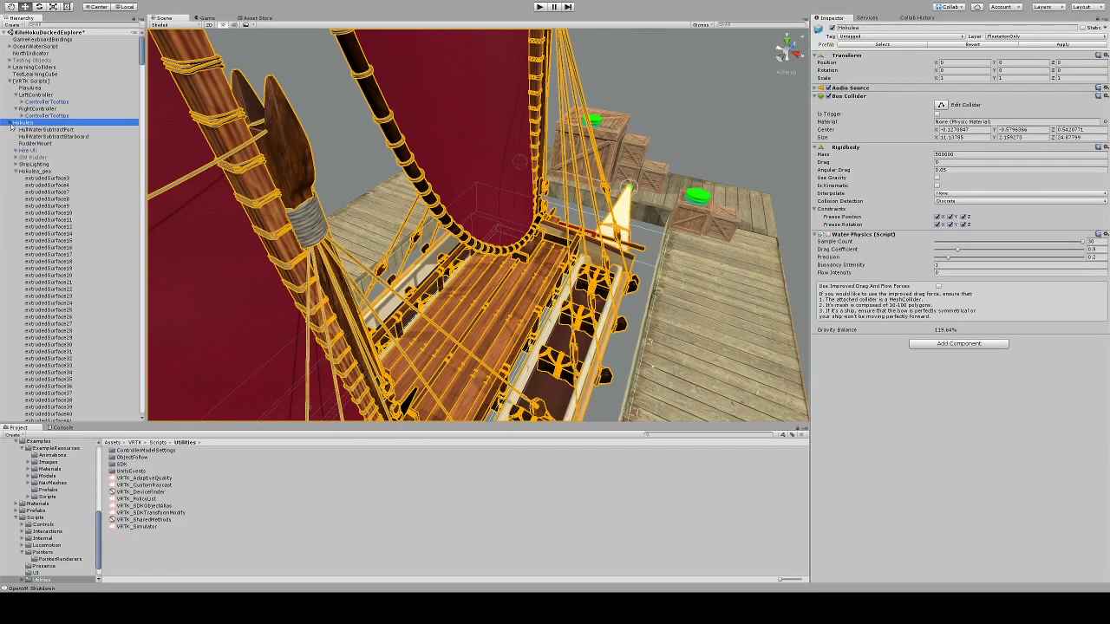
click(15, 171)
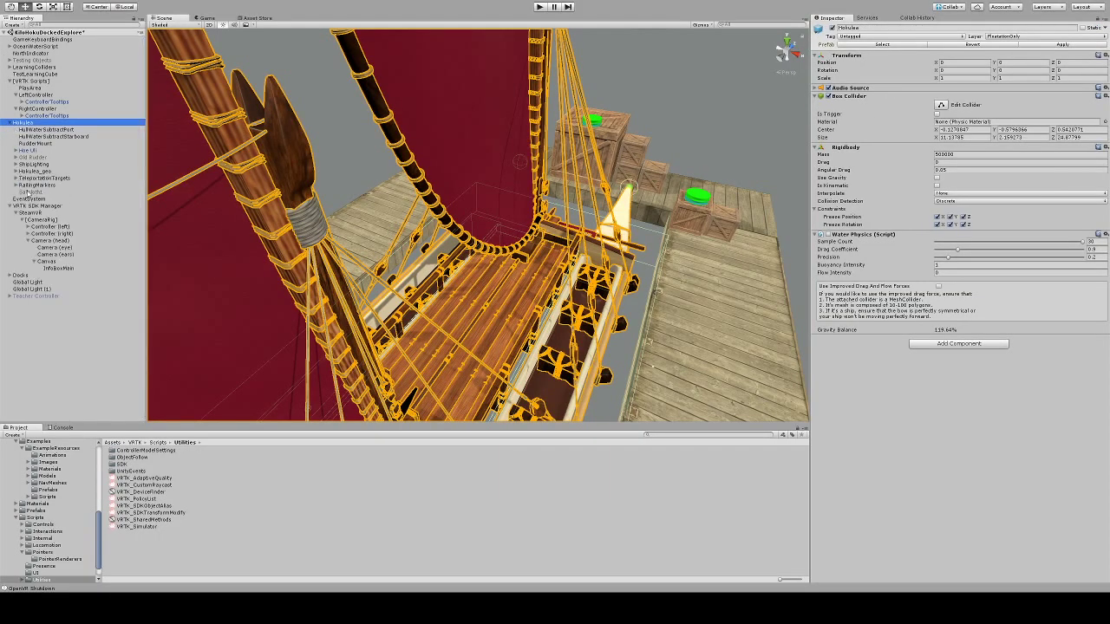
Swap the forward sail to cloth by deactivating the static sail mesh pPlane1 and activating Sailcloth1.
click(484, 86)
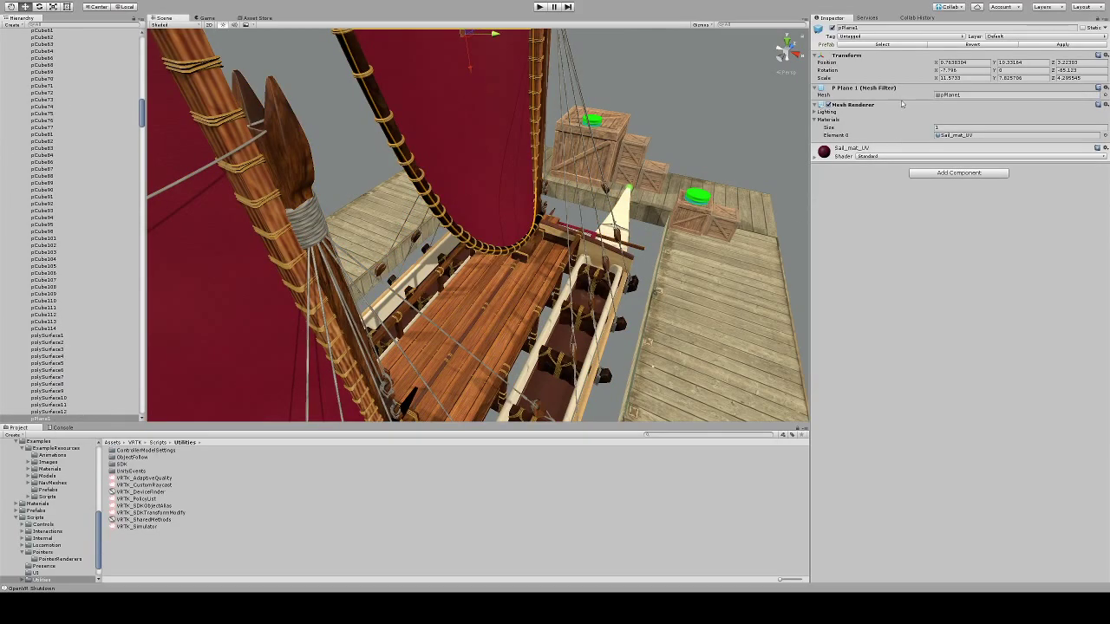
click(831, 29)
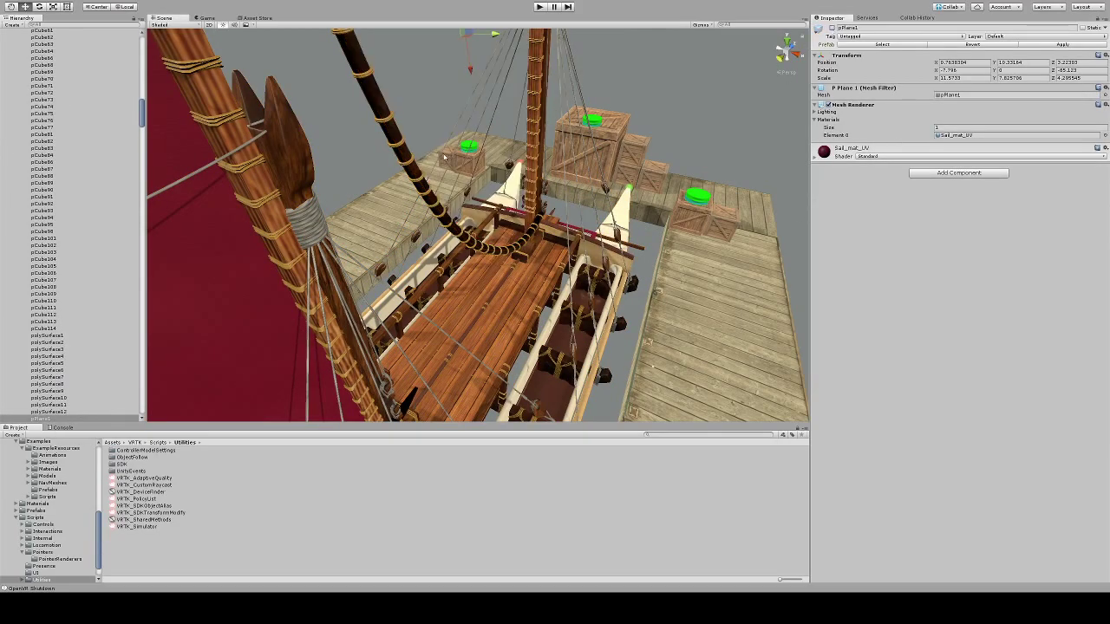
drag(140, 103, 141, 37)
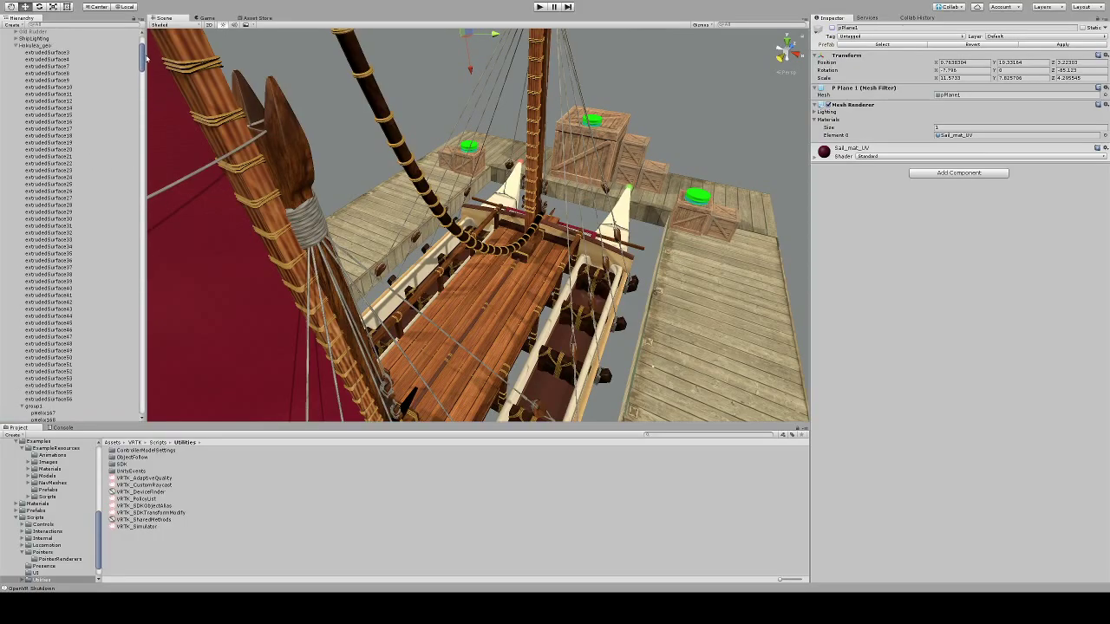
click(16, 170)
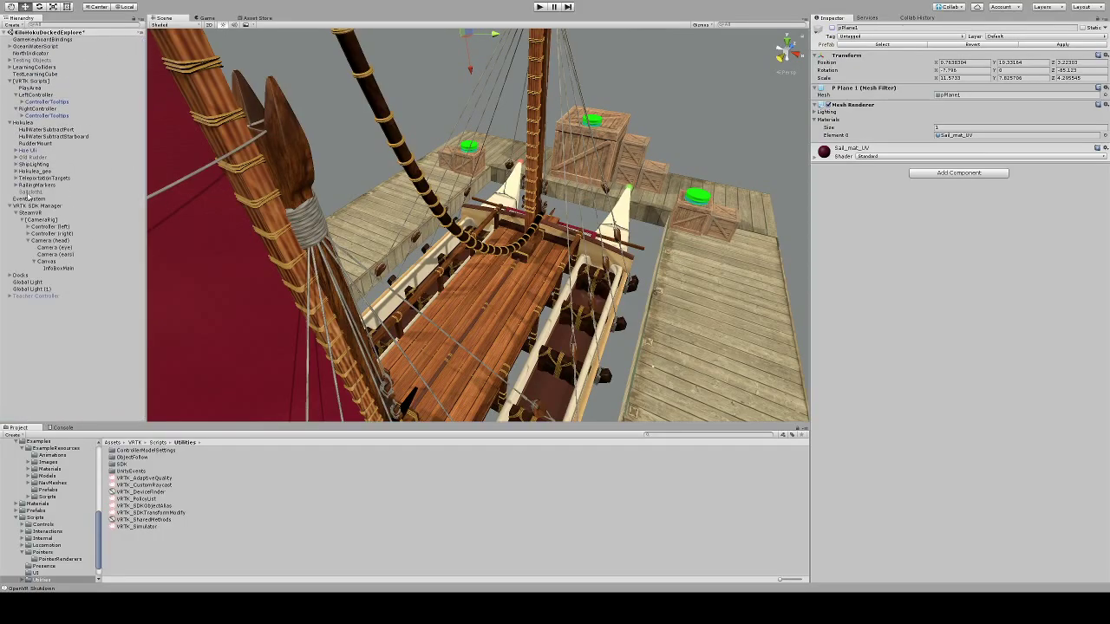
click(29, 191)
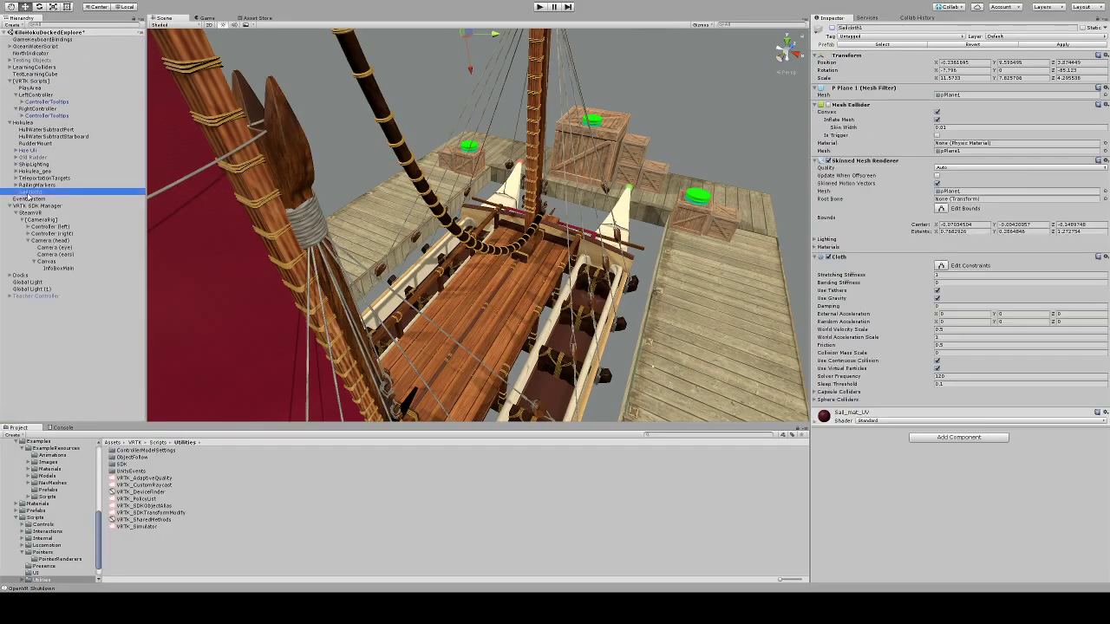
click(832, 28)
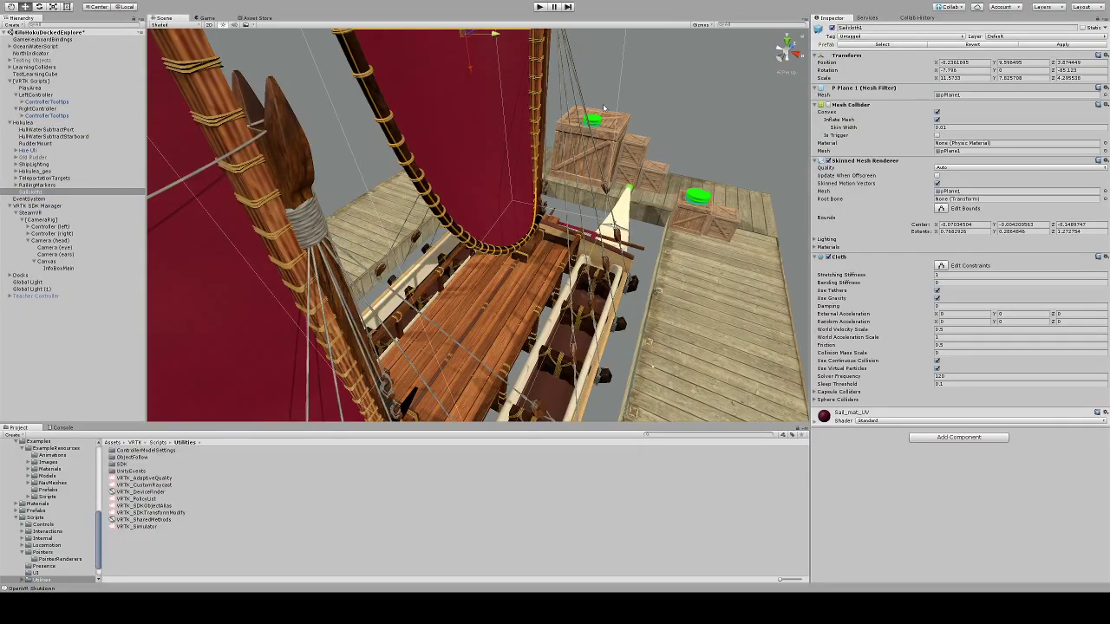
alt+drag(603, 210, 599, 183)
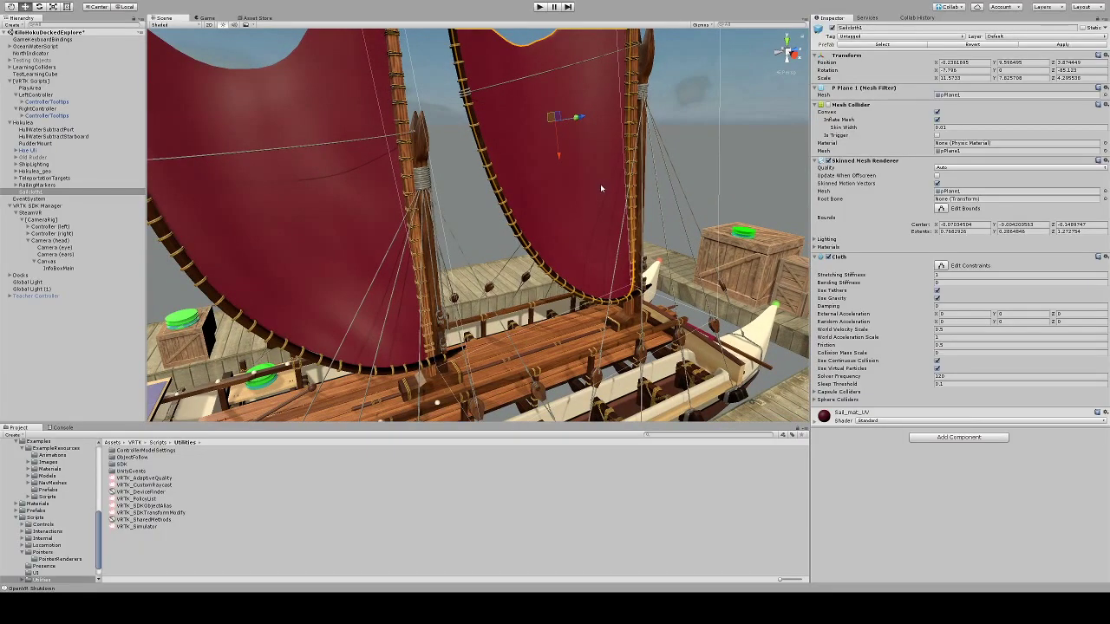
Play-test the scene and examine how the forward sail's cloth simulation behaves along the mast and spar.
click(538, 7)
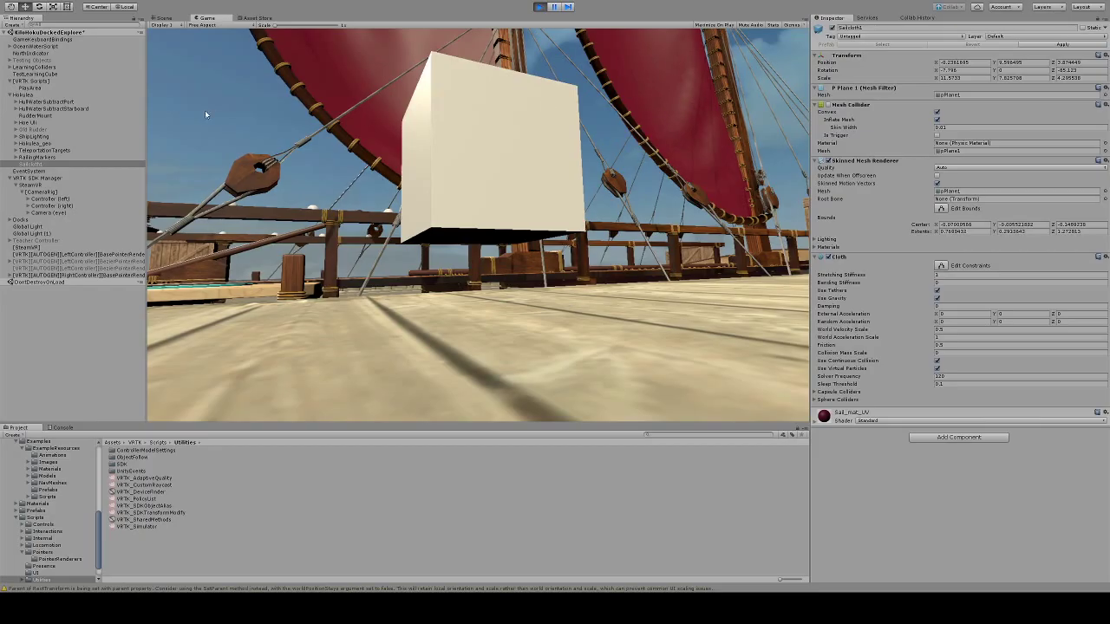
click(162, 17)
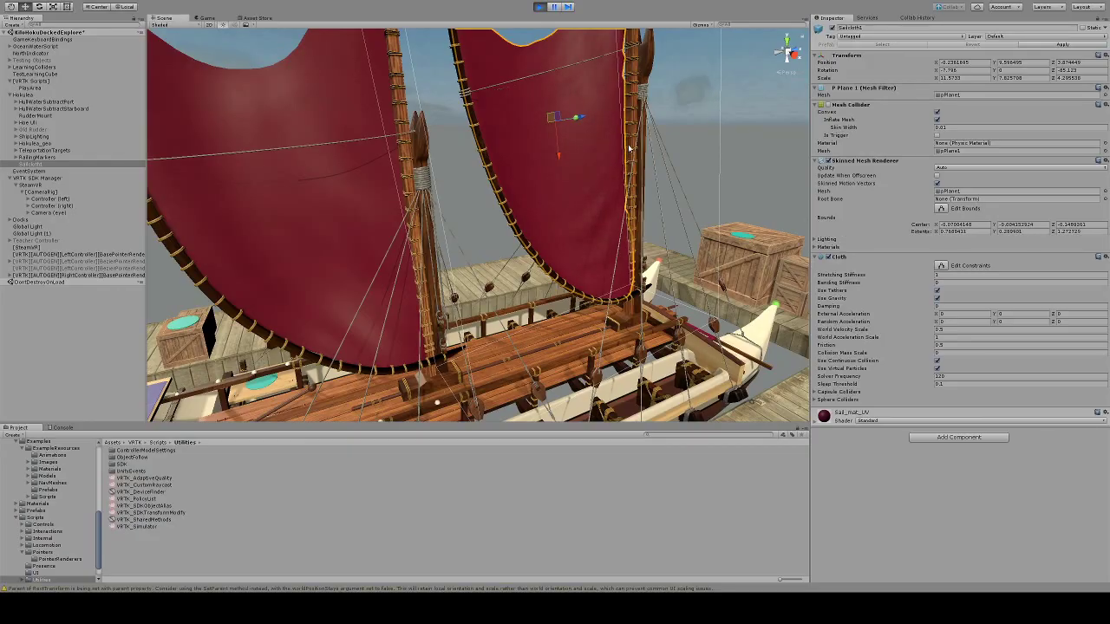
middle_drag(628, 152, 514, 132)
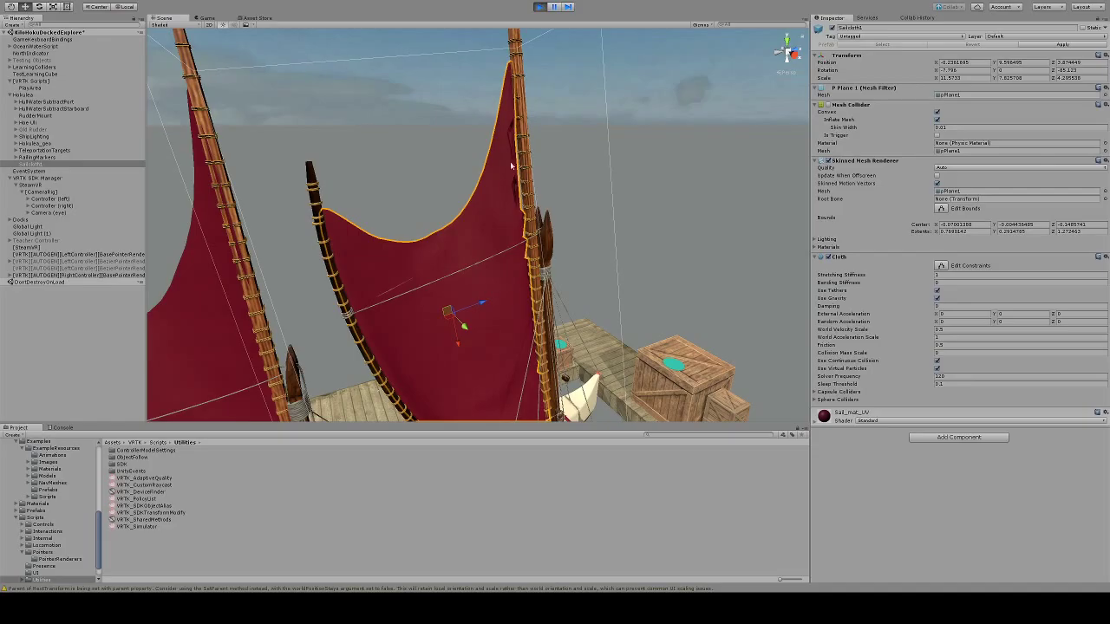
scroll(559, 134, up, 5)
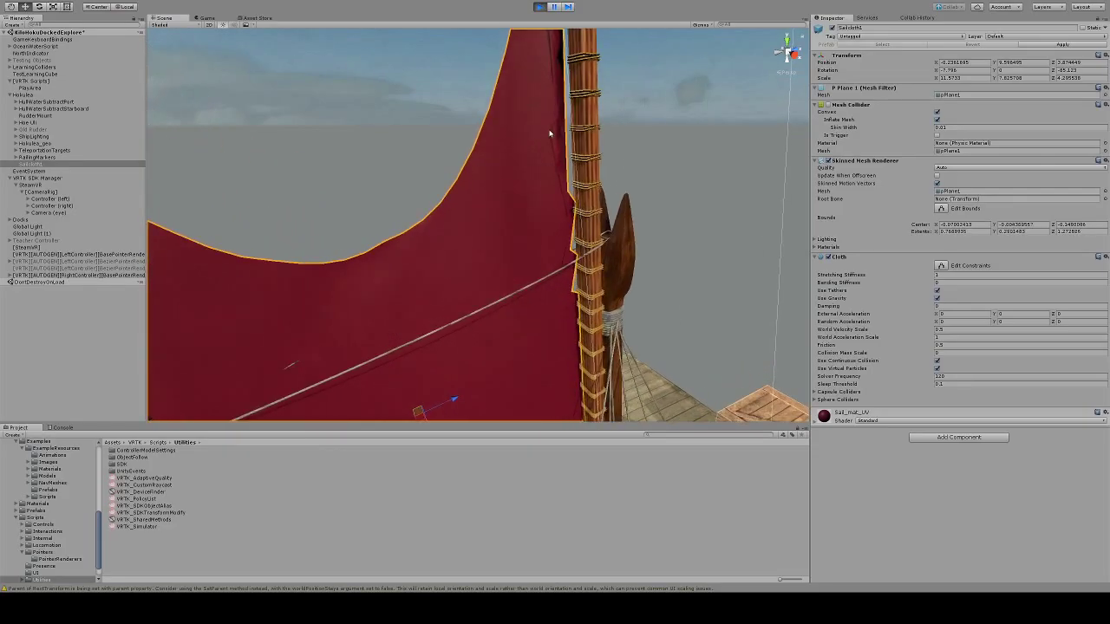
scroll(479, 273, down, 5)
scroll(478, 272, down, 3)
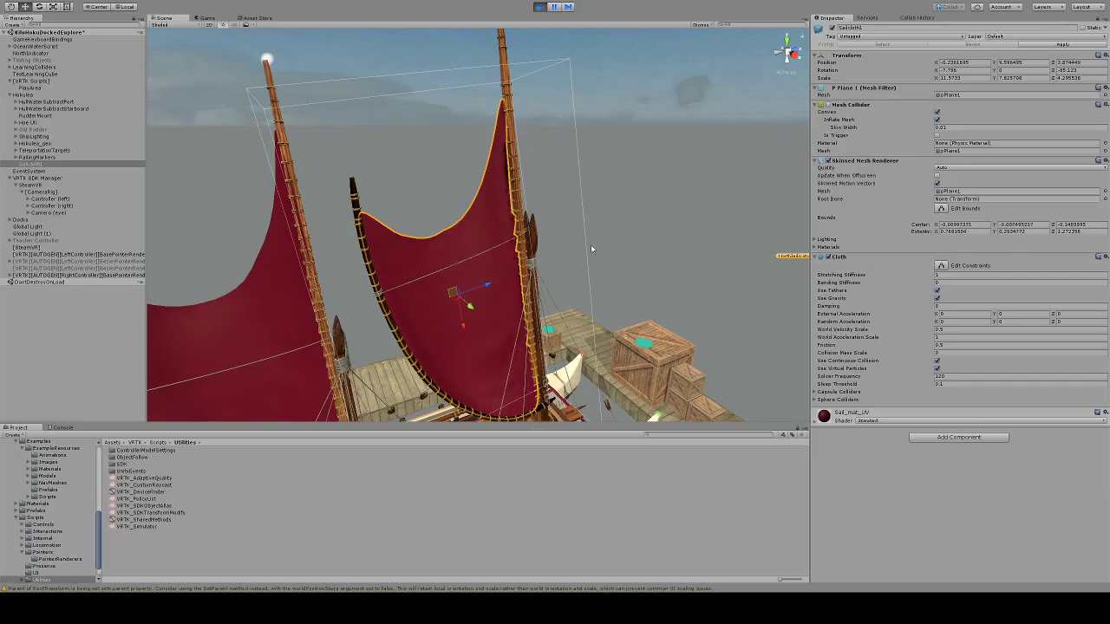
scroll(757, 113, down, 2)
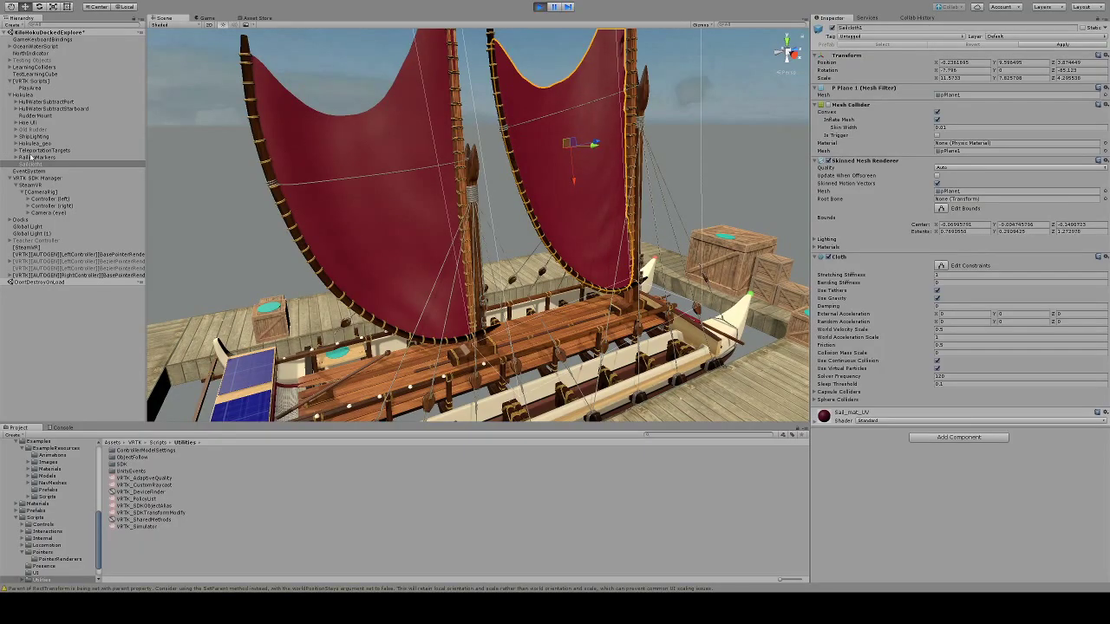
Rotate Hokulea about 10 degrees around the vertical axis and back to test the sail cloth's reaction, and stop the play-test.
click(26, 95)
key(e)
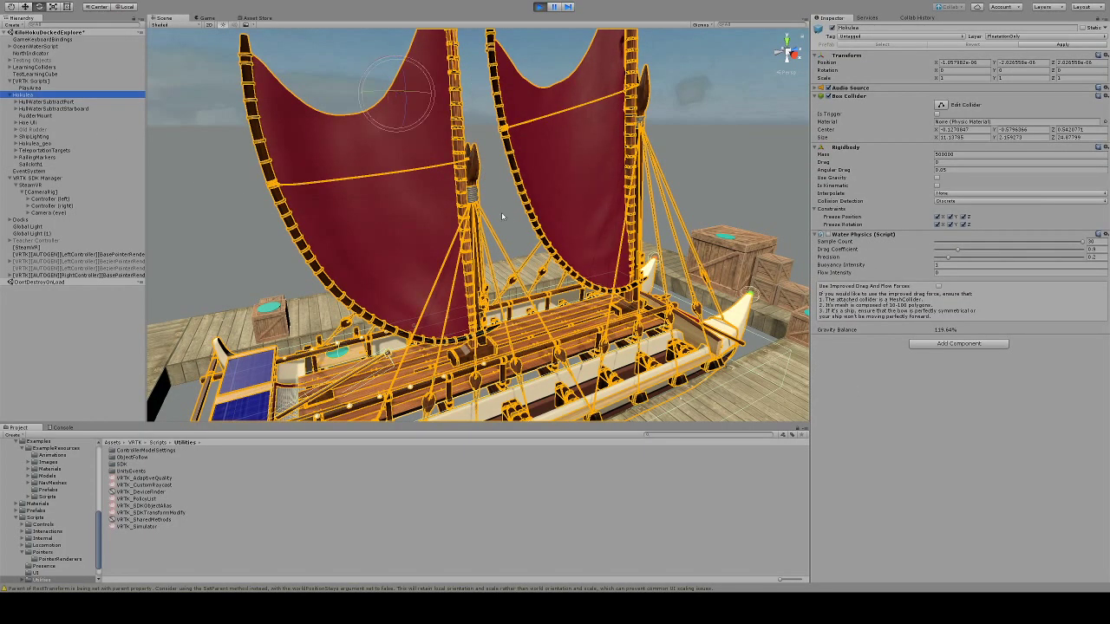
mouse_move(412, 93)
mouse_down()
mouse_move(404, 104)
mouse_move(415, 102)
mouse_move(392, 94)
mouse_move(417, 96)
mouse_up()
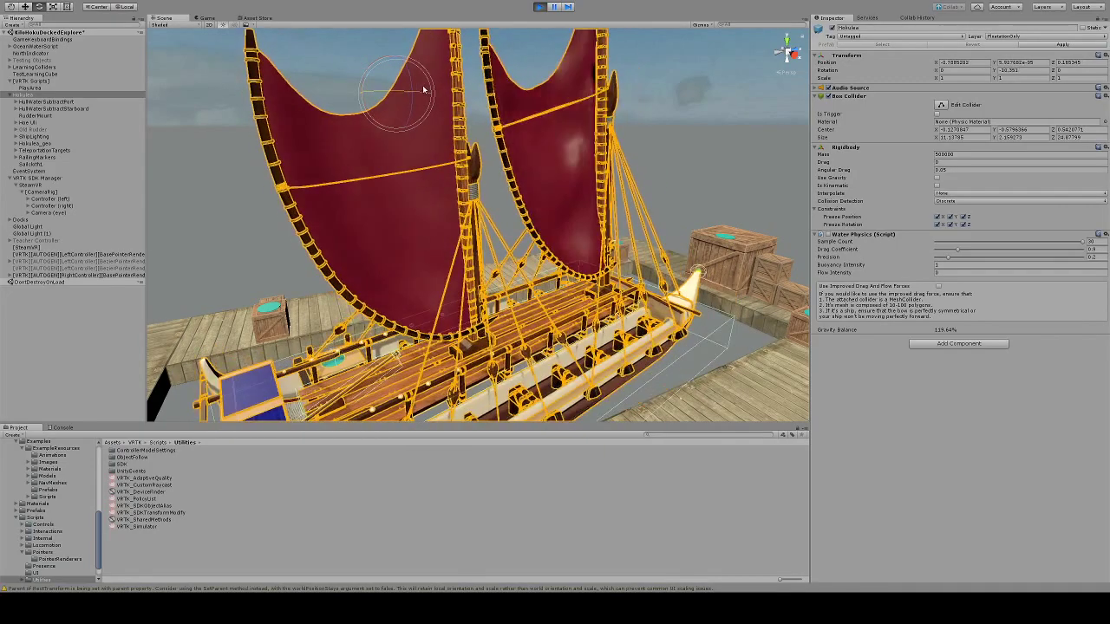
drag(423, 90, 398, 87)
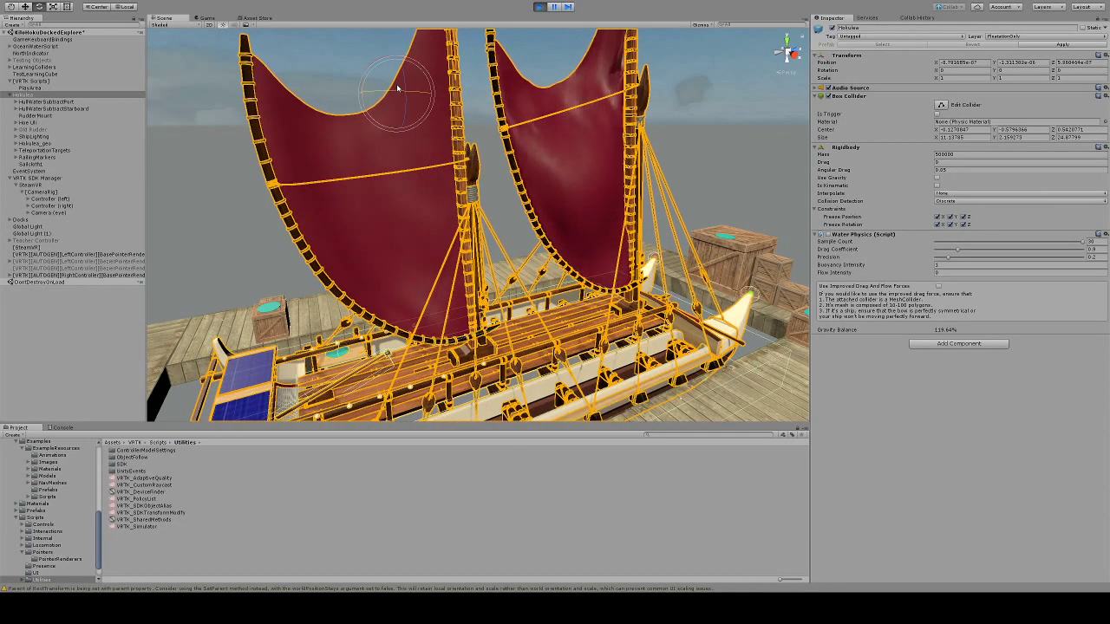
click(35, 164)
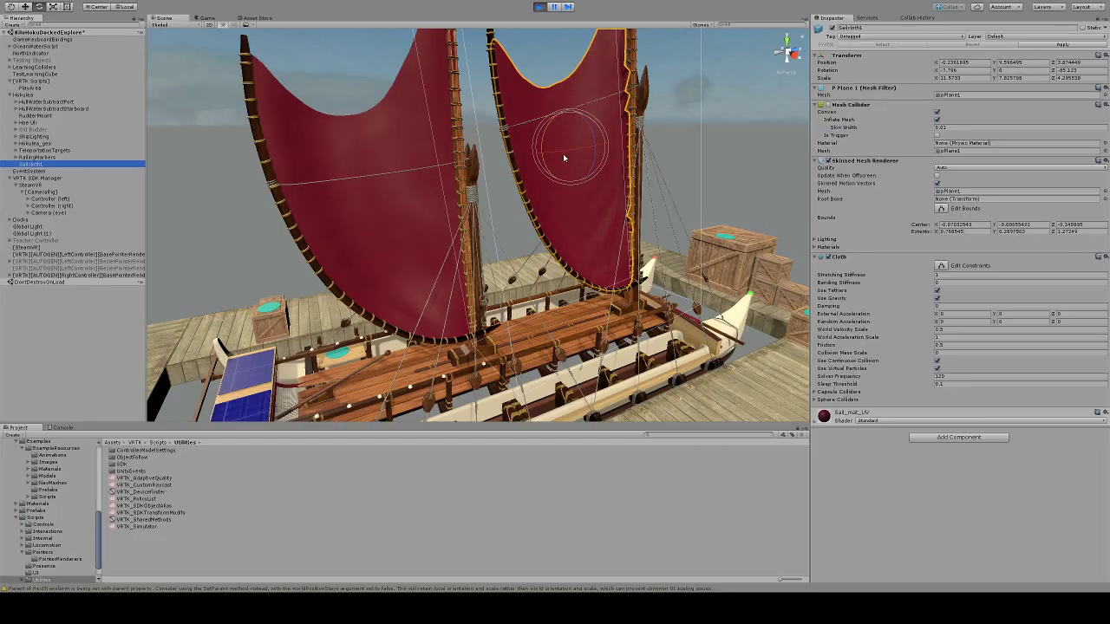
key(ctrl+p)
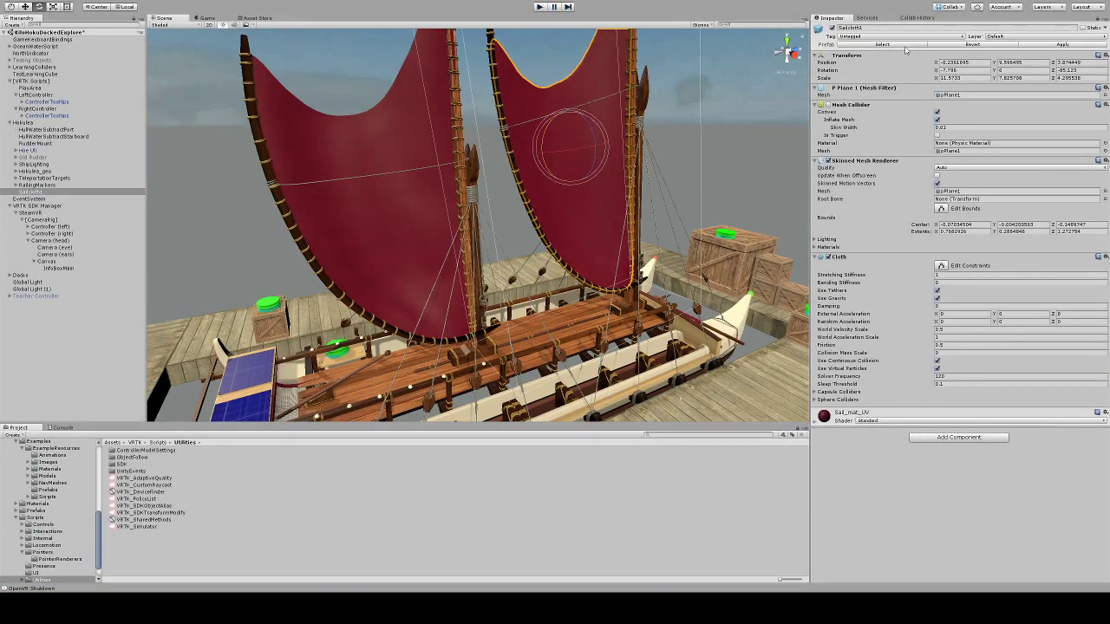
Deactivate Sailcloth1 and reactivate the static forward sail mesh pPlane1.
click(832, 27)
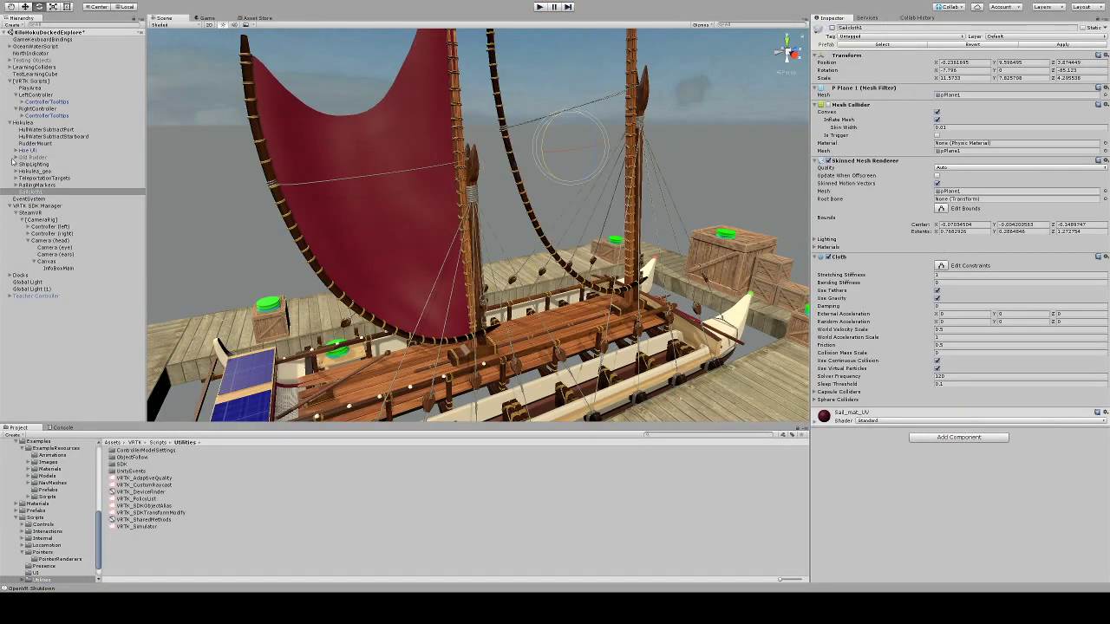
click(668, 188)
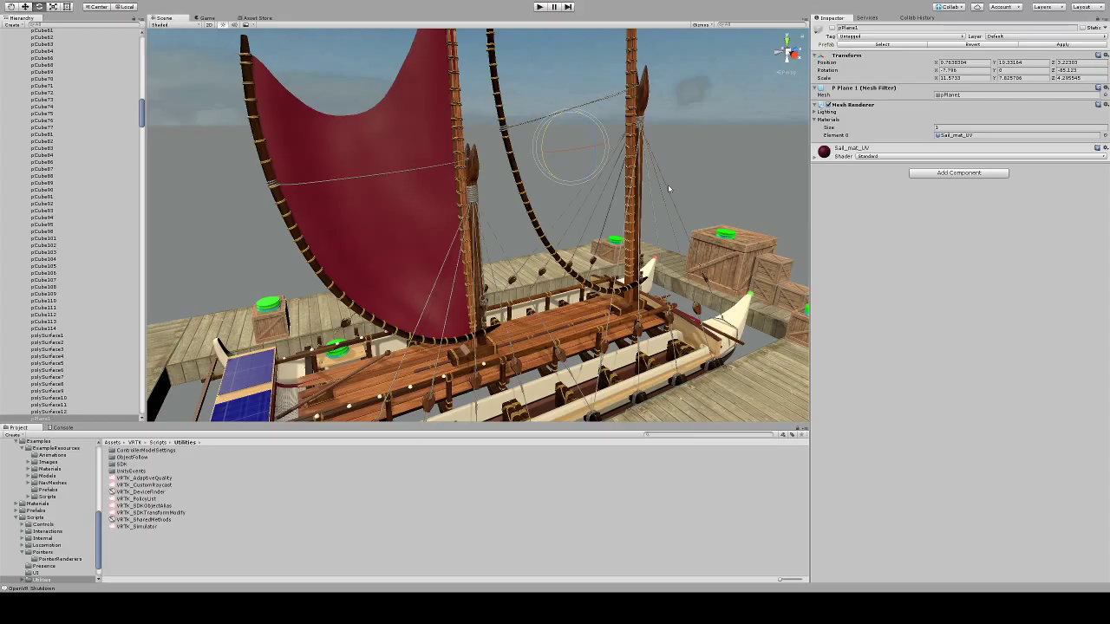
key(alt+shift+a)
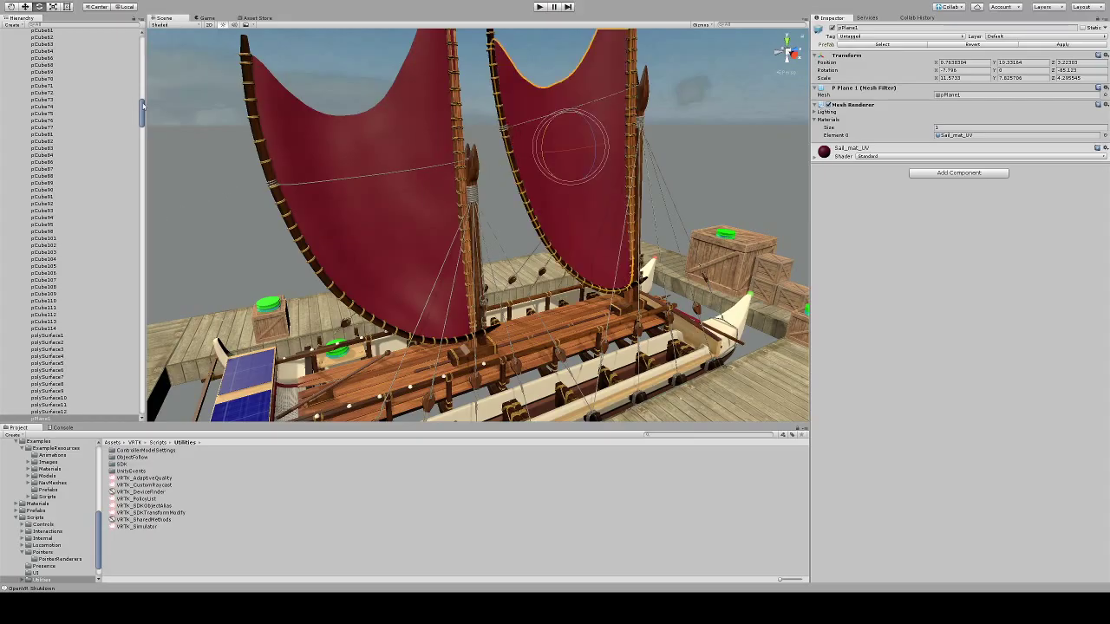
drag(141, 113, 143, 39)
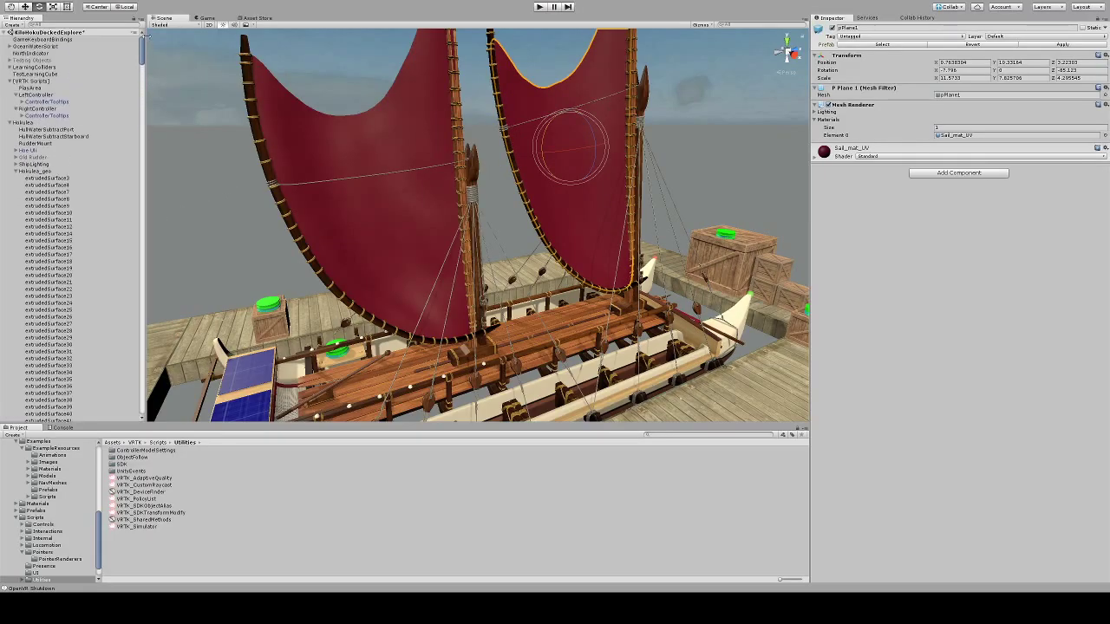
Collapse the Hokulea_geo and Hokulea hierarchies and expand the LearningColliders group.
click(16, 170)
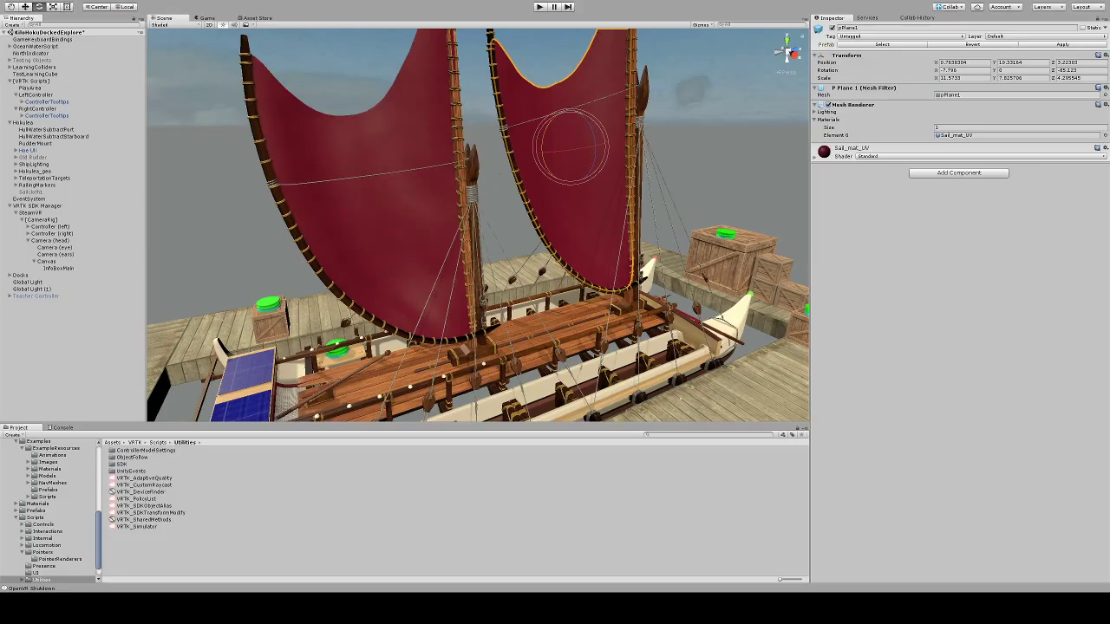
alt+drag(451, 195, 464, 211)
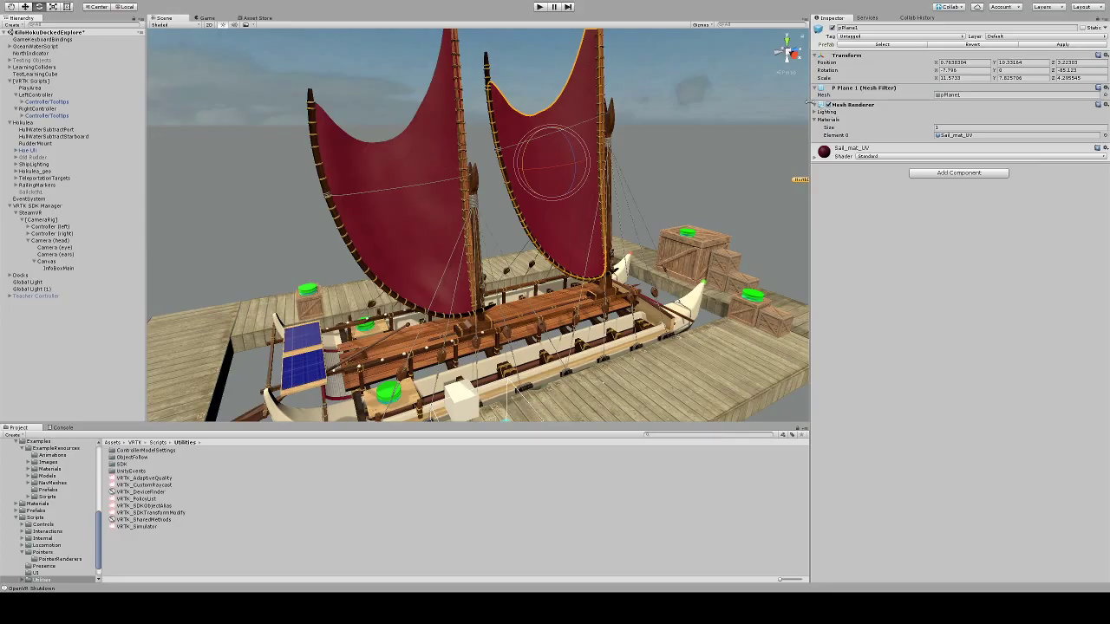
click(10, 122)
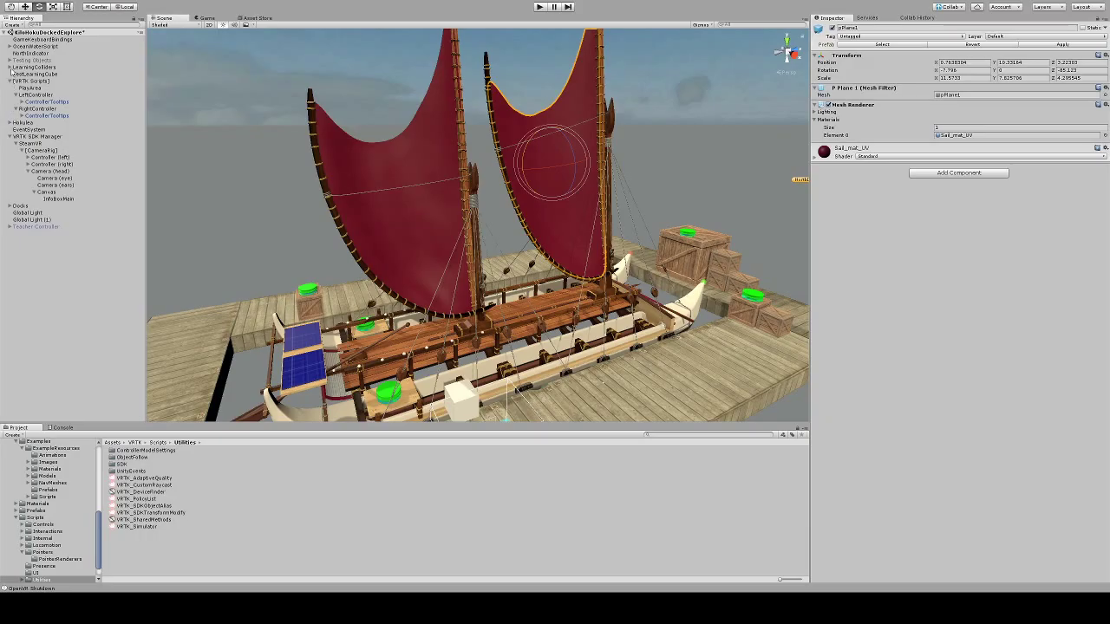
click(10, 67)
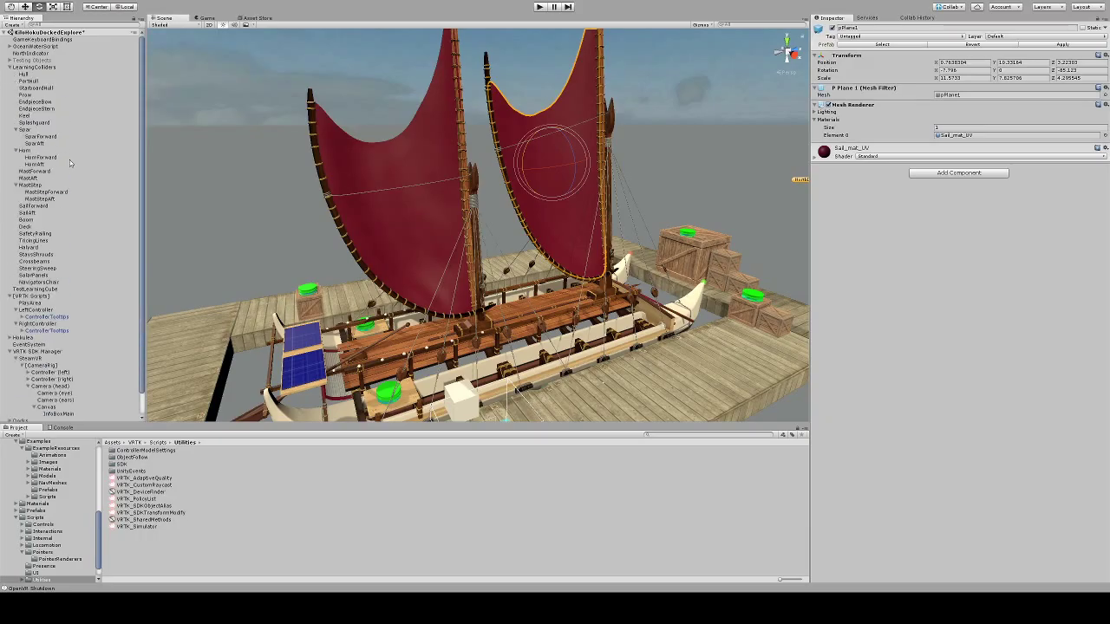
Examine the transforms and components of the LearningColliders objects, including the deck, spar, horn, mast, hull, rigging and crossbeam entries.
click(36, 228)
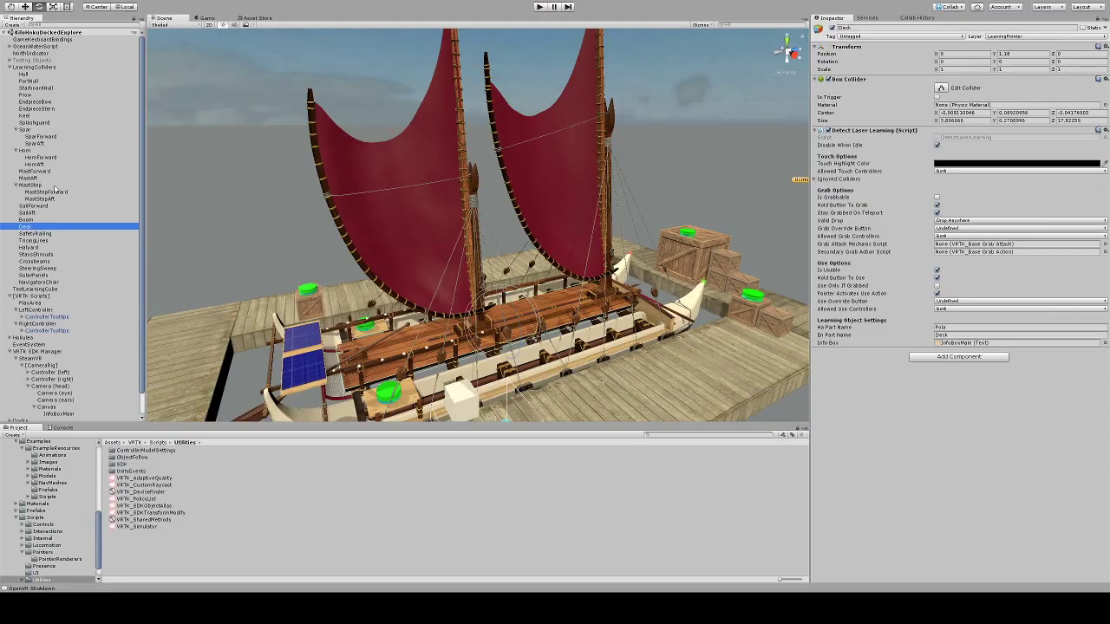
click(36, 130)
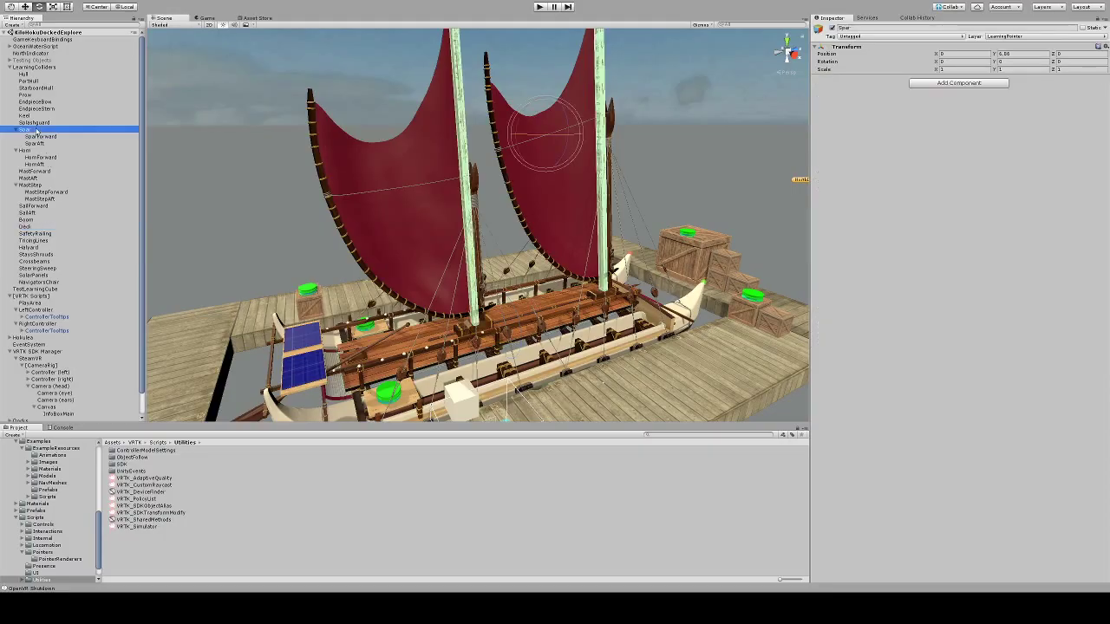
click(42, 151)
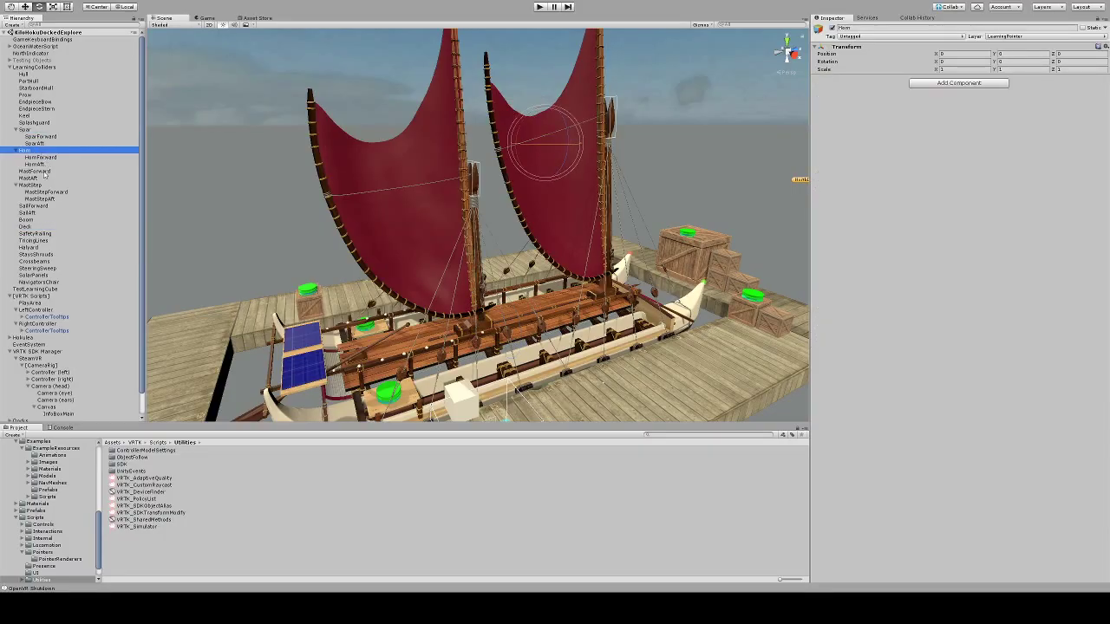
click(42, 171)
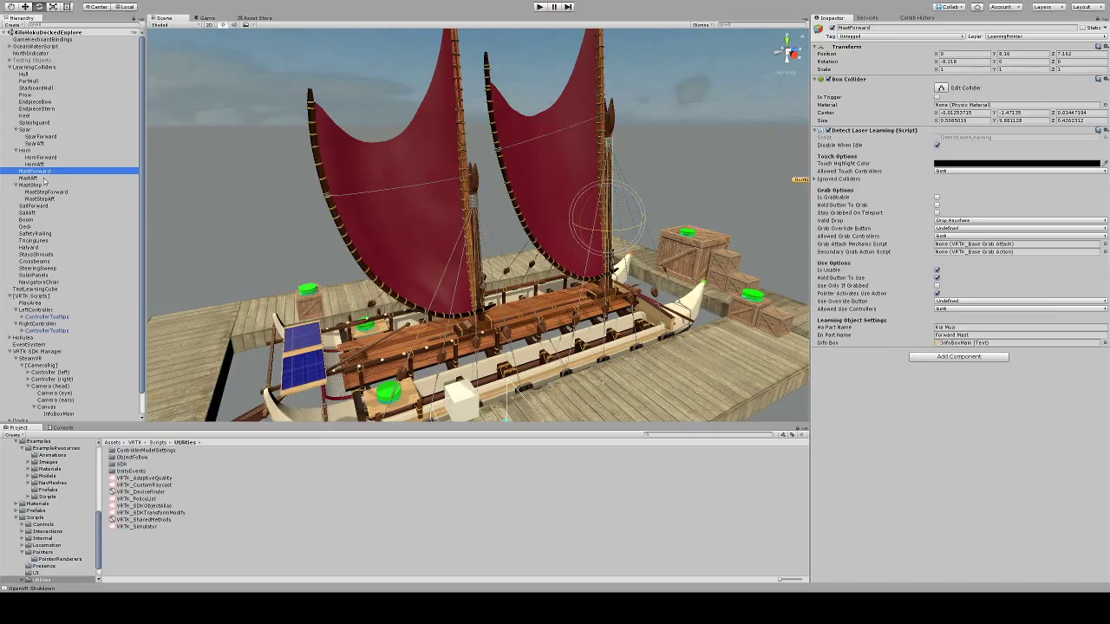
click(43, 185)
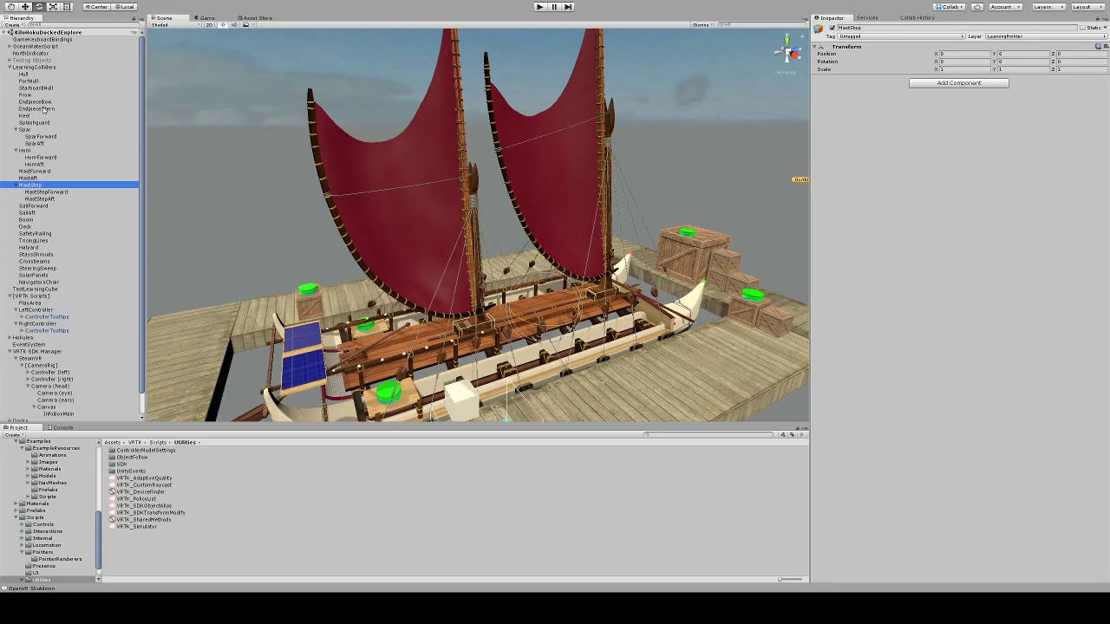
click(33, 227)
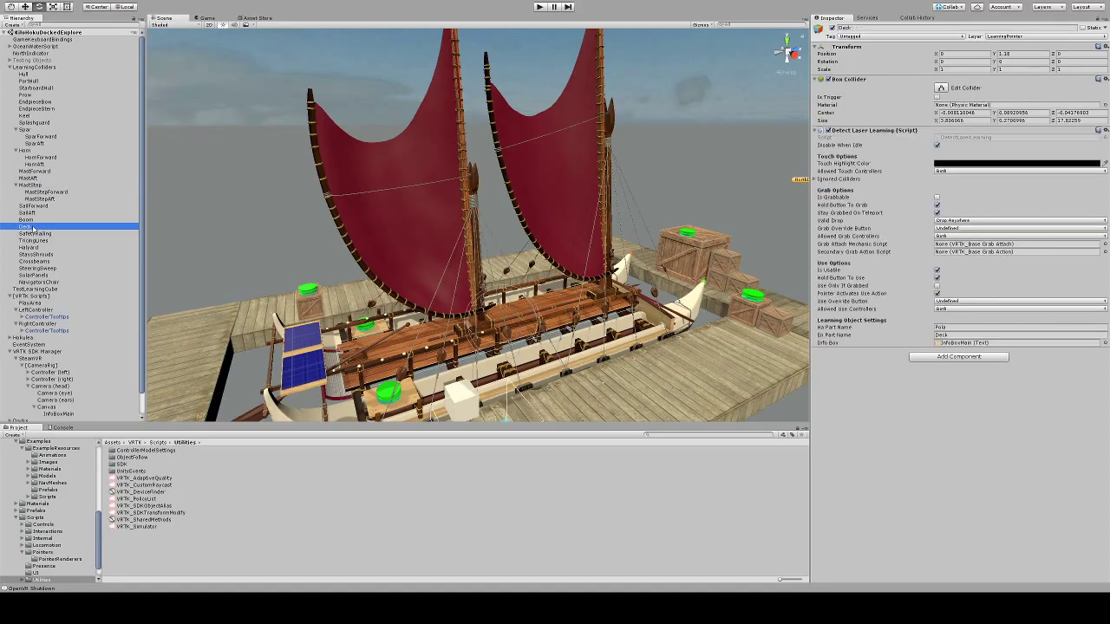
click(32, 75)
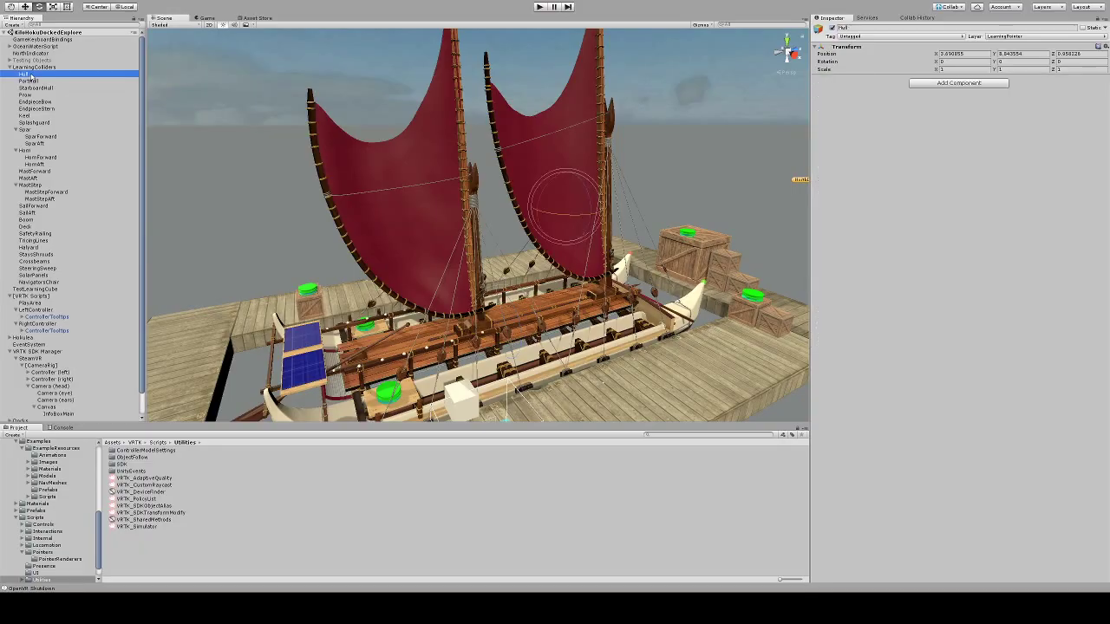
shift+click(33, 116)
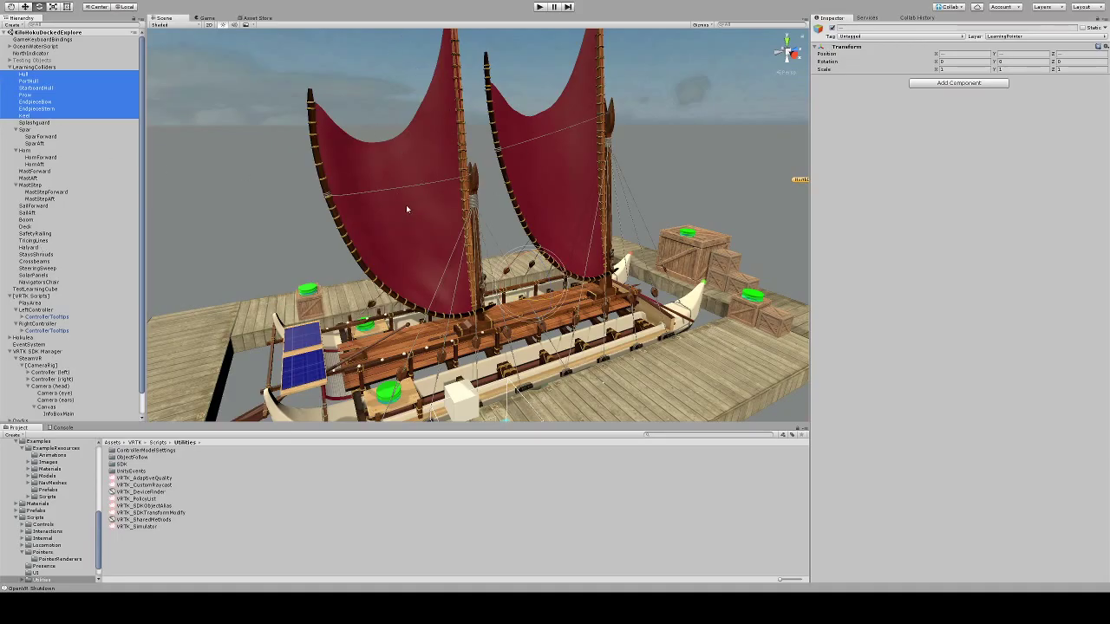
click(36, 241)
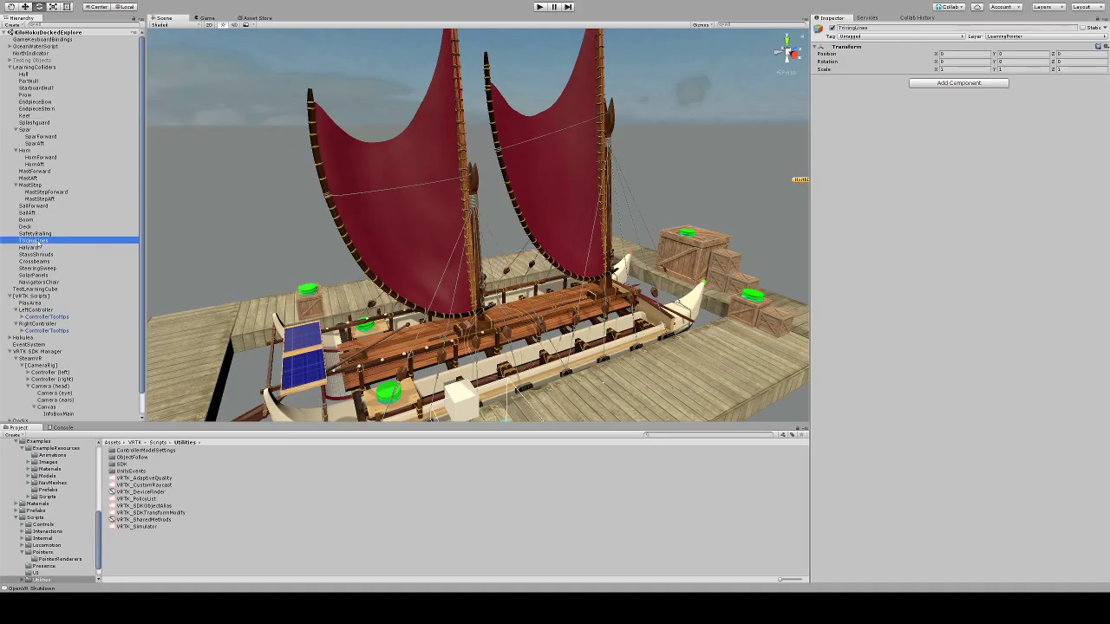
click(48, 248)
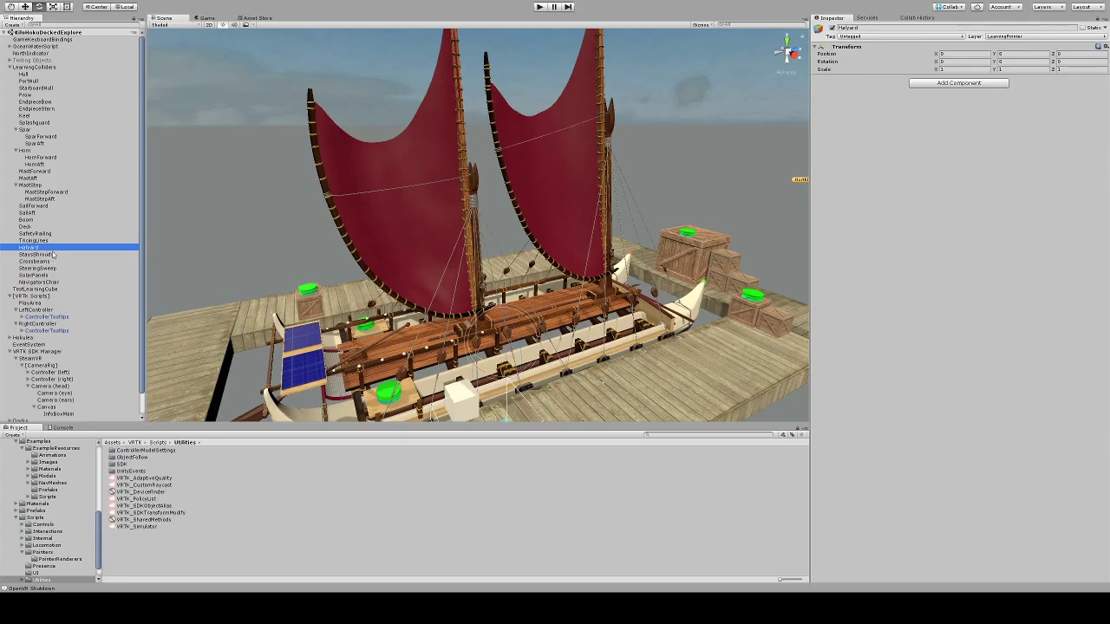
click(54, 254)
click(57, 261)
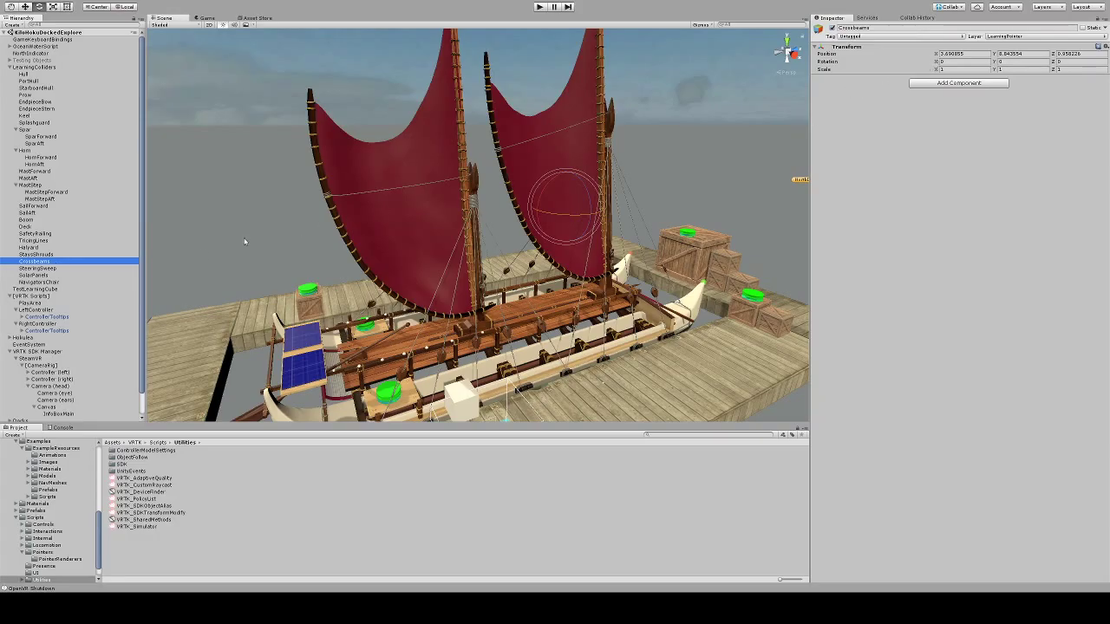
Set the Crossbeams object's position to 0, 0, 0.
click(39, 262)
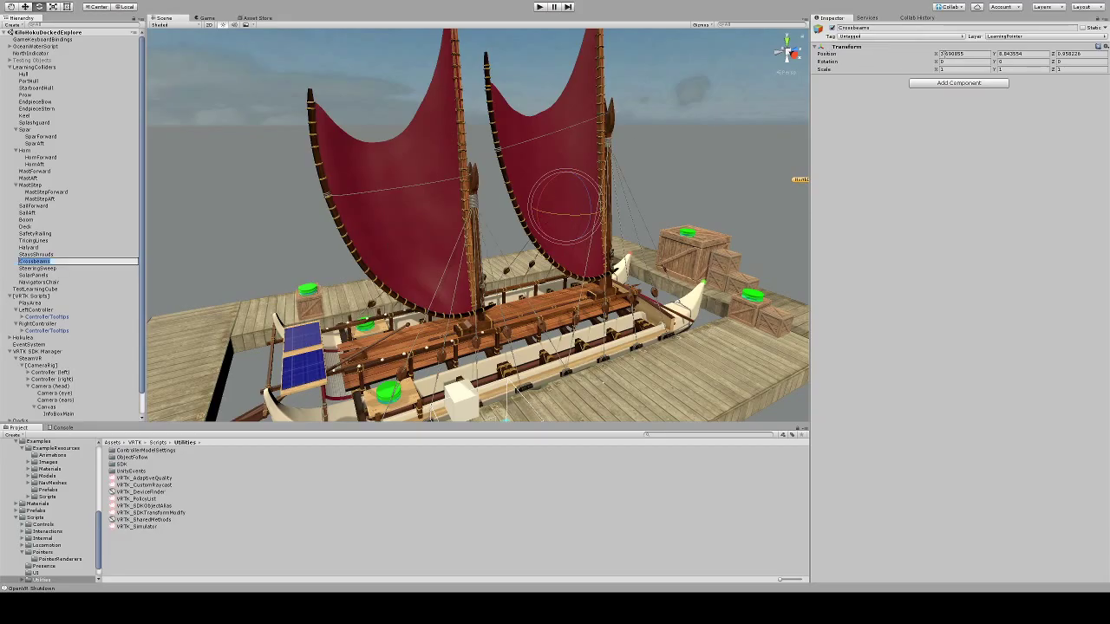
click(971, 54)
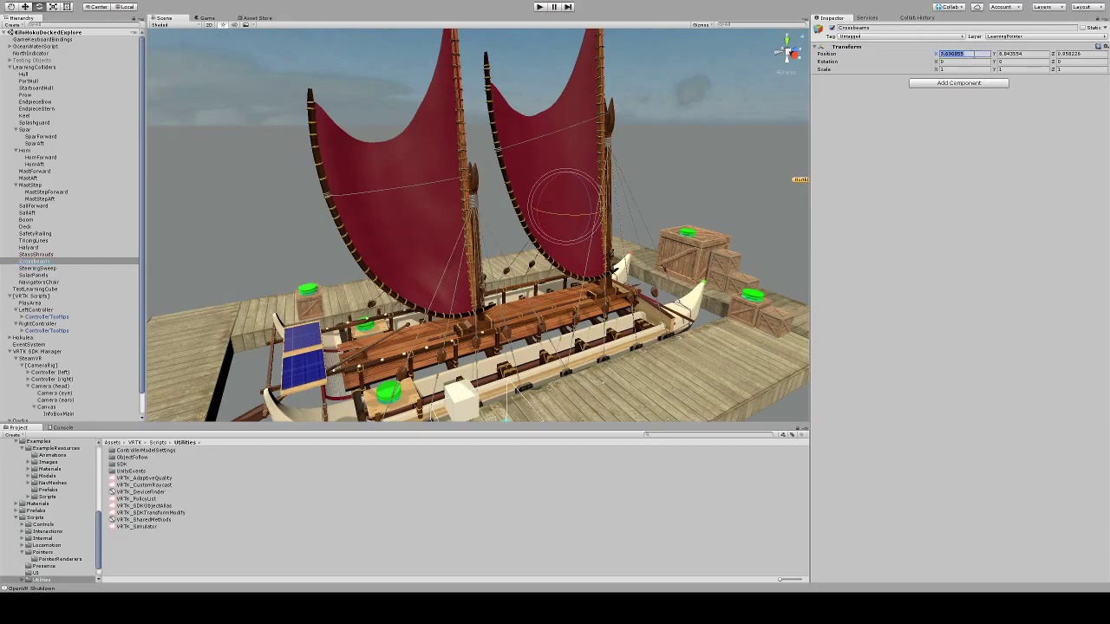
text(0)
key(Tab)
text(0)
key(Tab)
text(0)
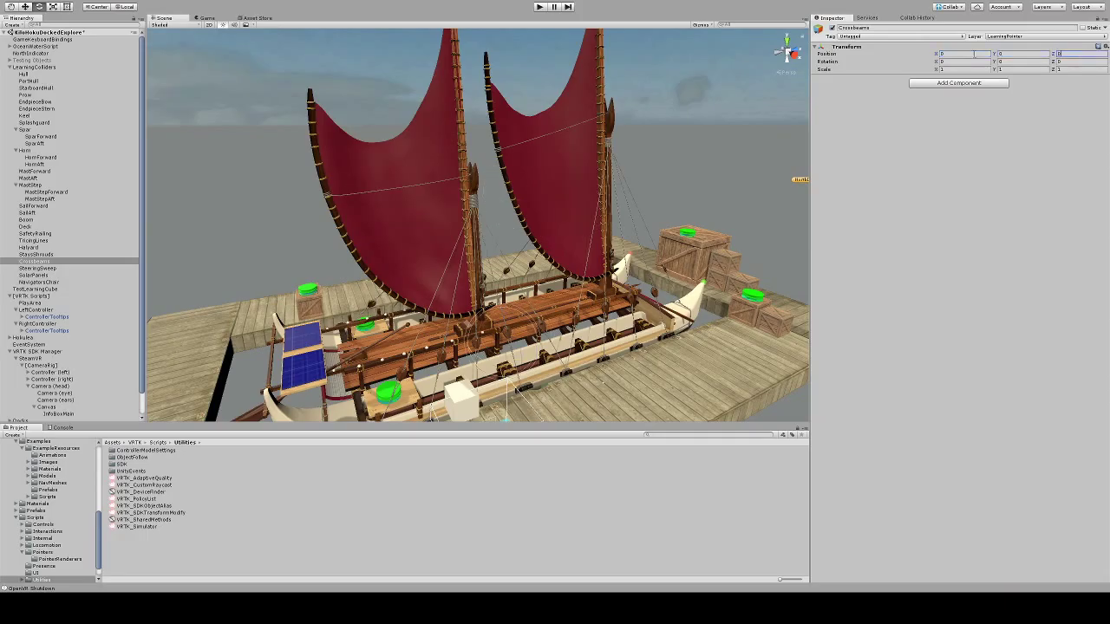
Go through the hull, prow and endpiece objects and reset their transforms to position 0, 0, 0.
click(42, 269)
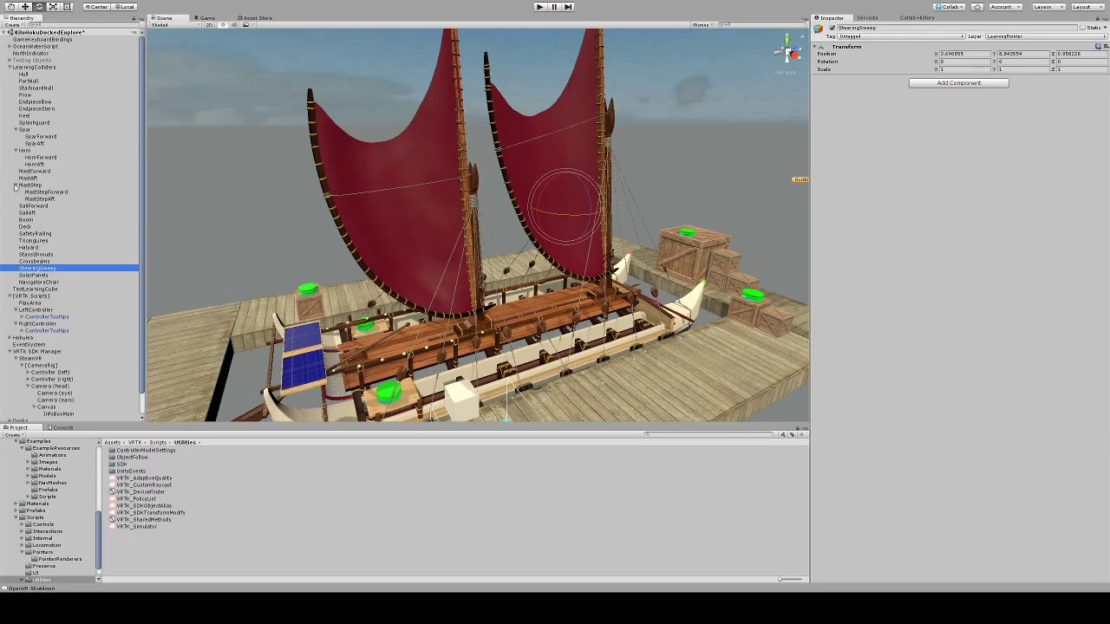
click(30, 68)
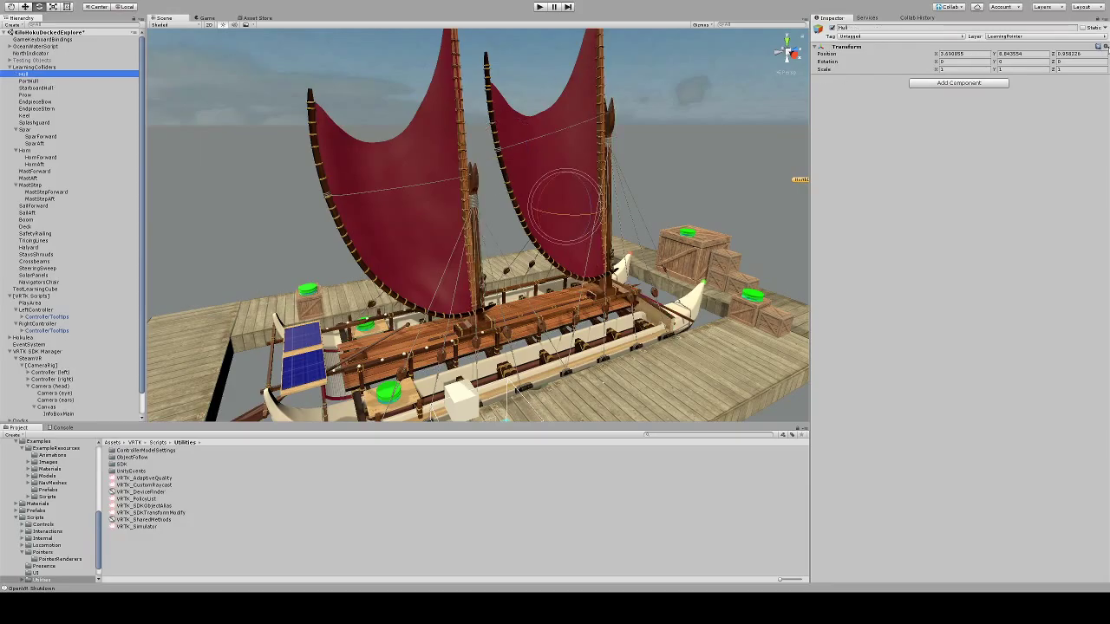
click(31, 81)
click(43, 88)
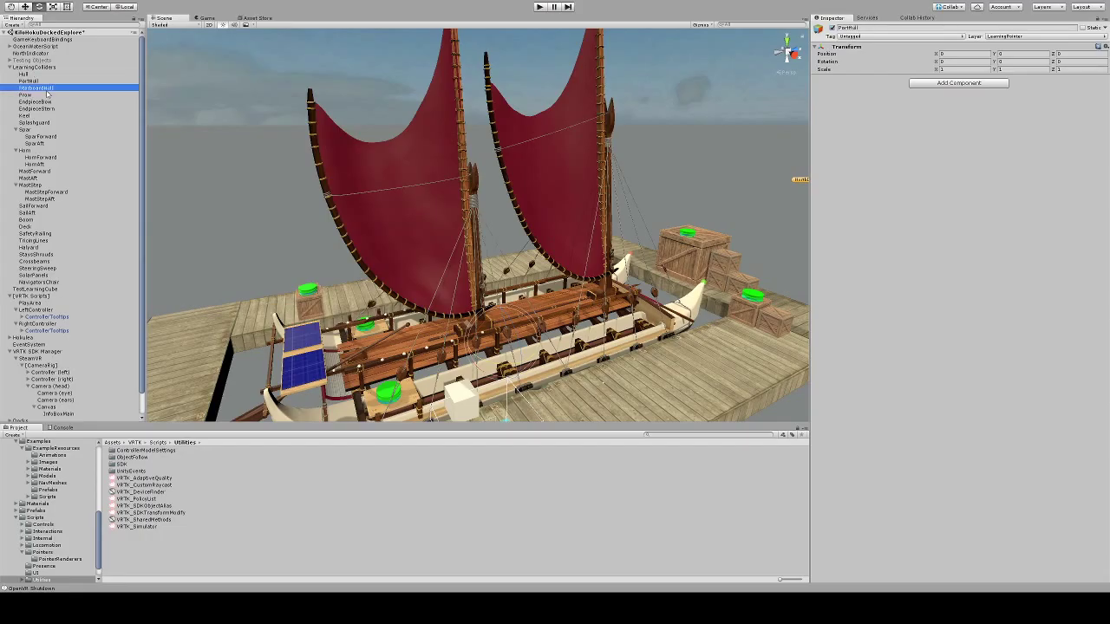
click(49, 95)
click(50, 103)
click(51, 110)
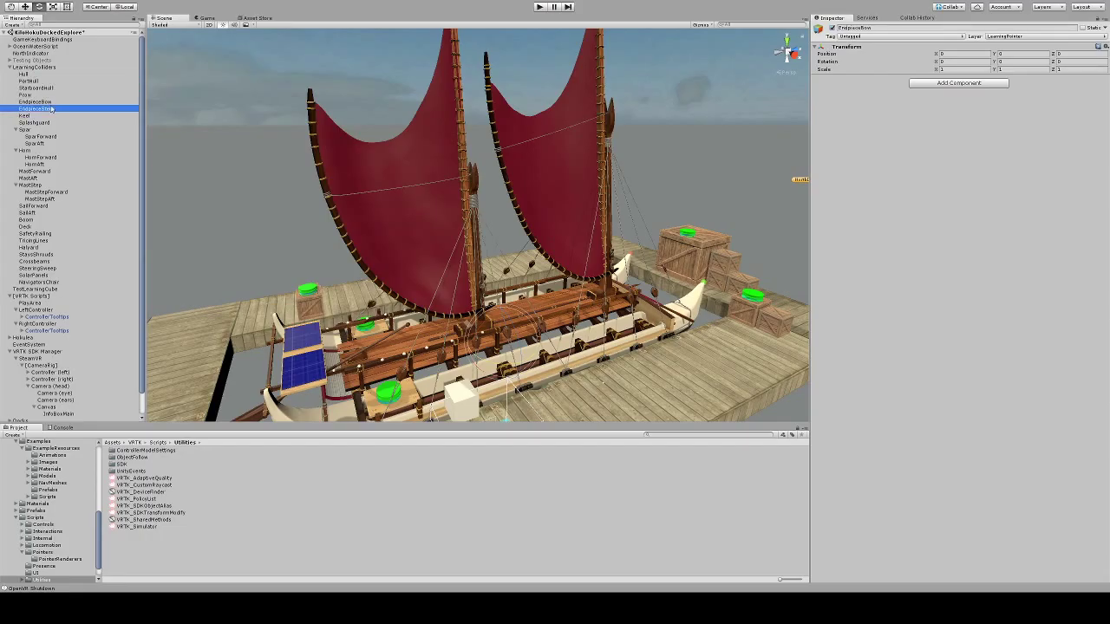
click(1098, 46)
click(1068, 55)
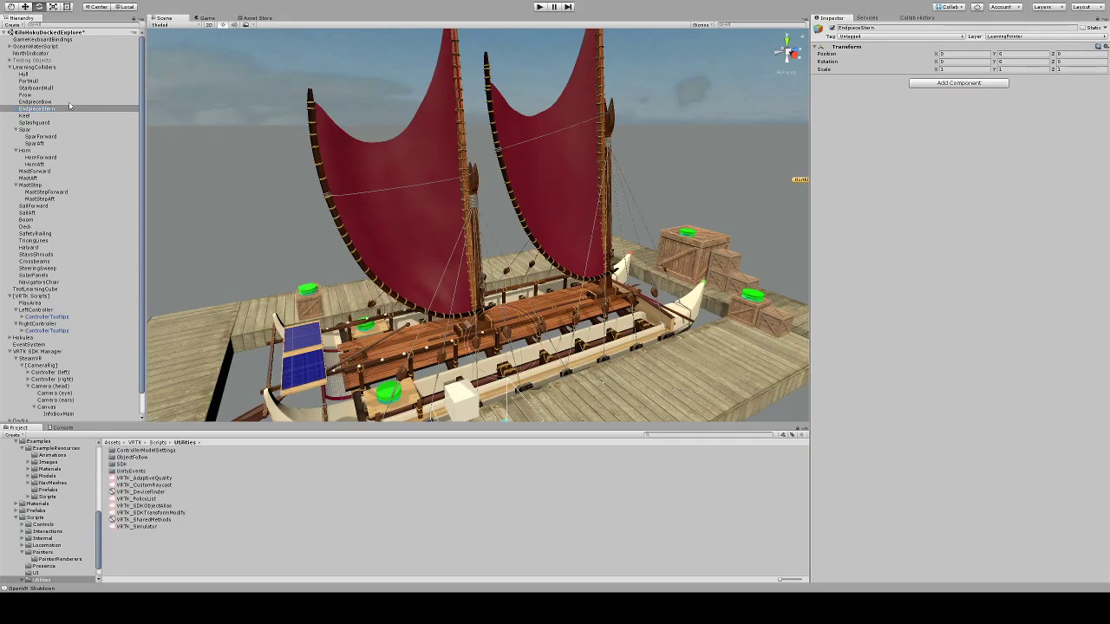
Reset the Keel object's transform to position 0, 0, 0.
click(31, 115)
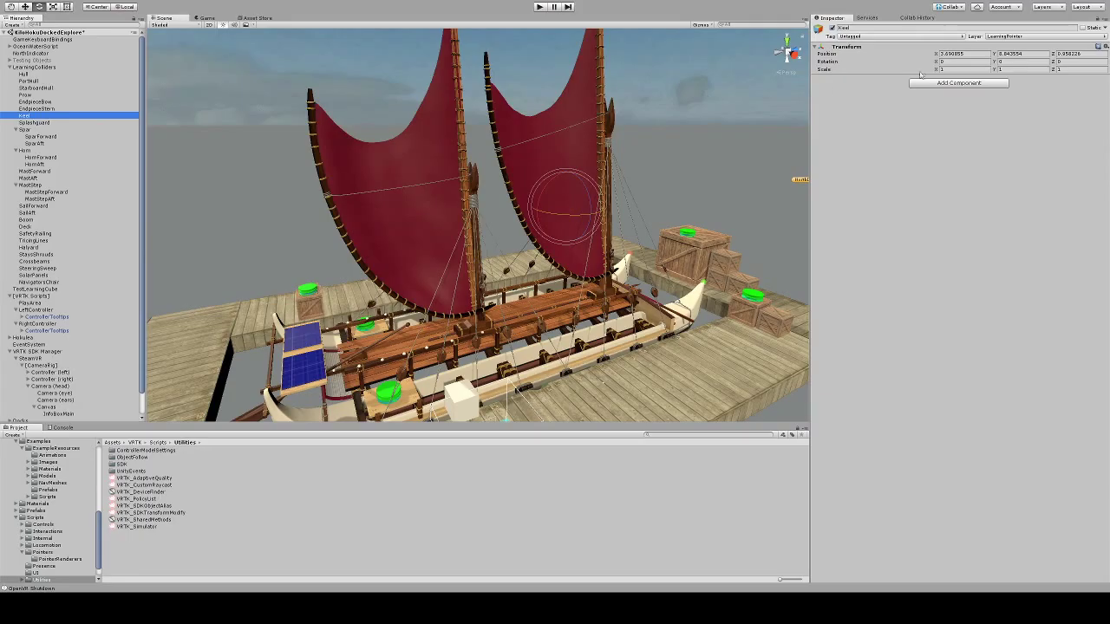
click(1099, 47)
click(1096, 61)
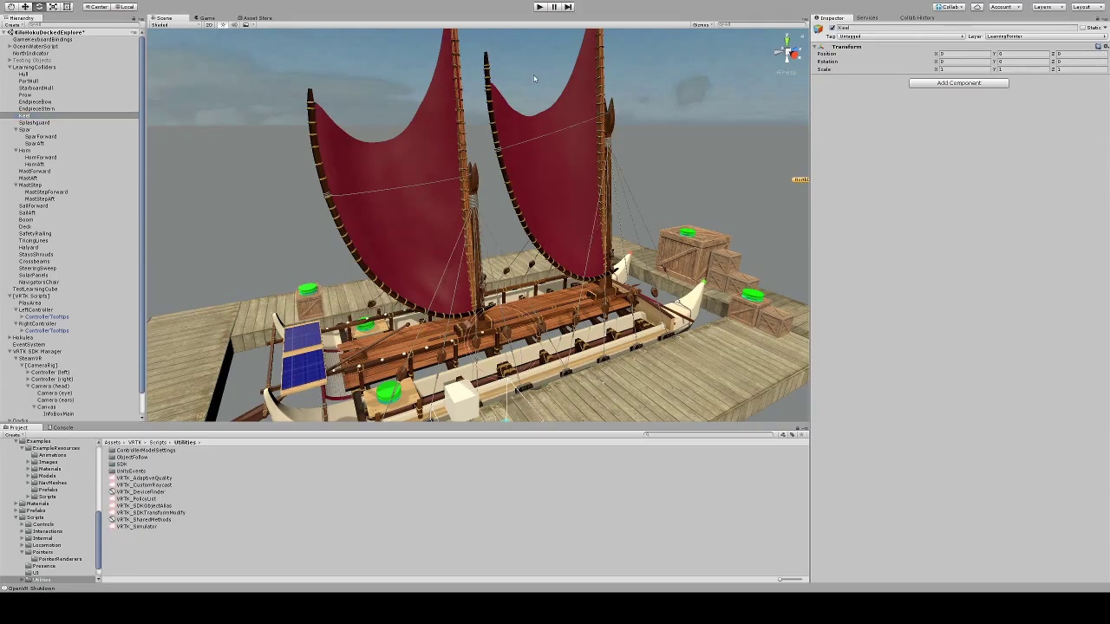
Check the transforms of the splashguard, keel, endpiece, hull, mast, mast step, horn, spar and sail objects for stray positions.
click(39, 123)
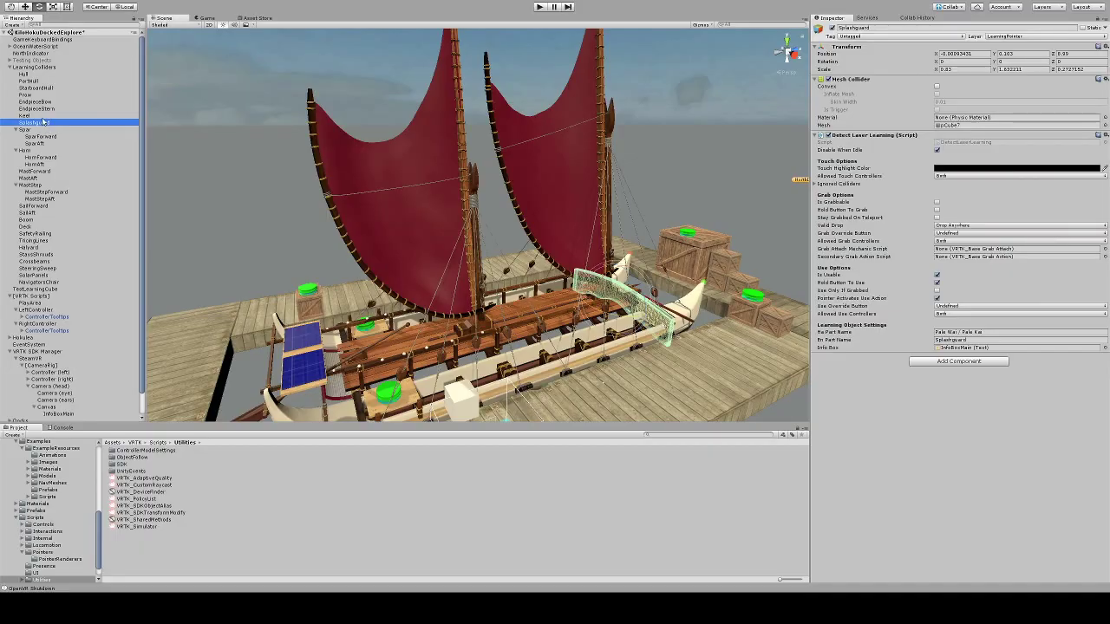
click(41, 116)
click(44, 108)
click(44, 102)
click(41, 89)
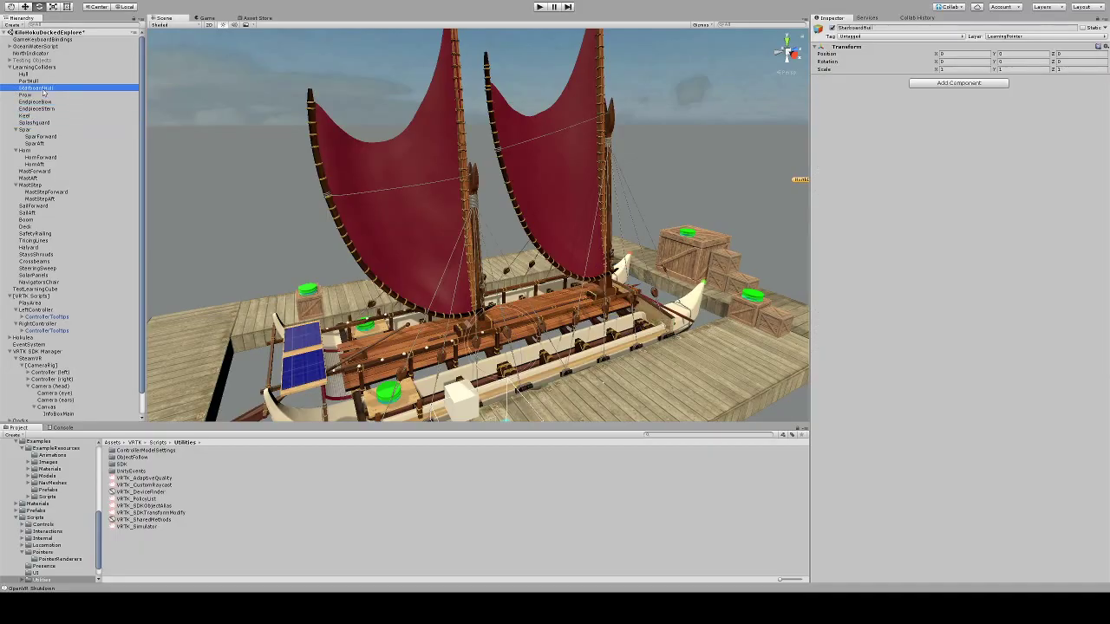
click(45, 81)
click(47, 74)
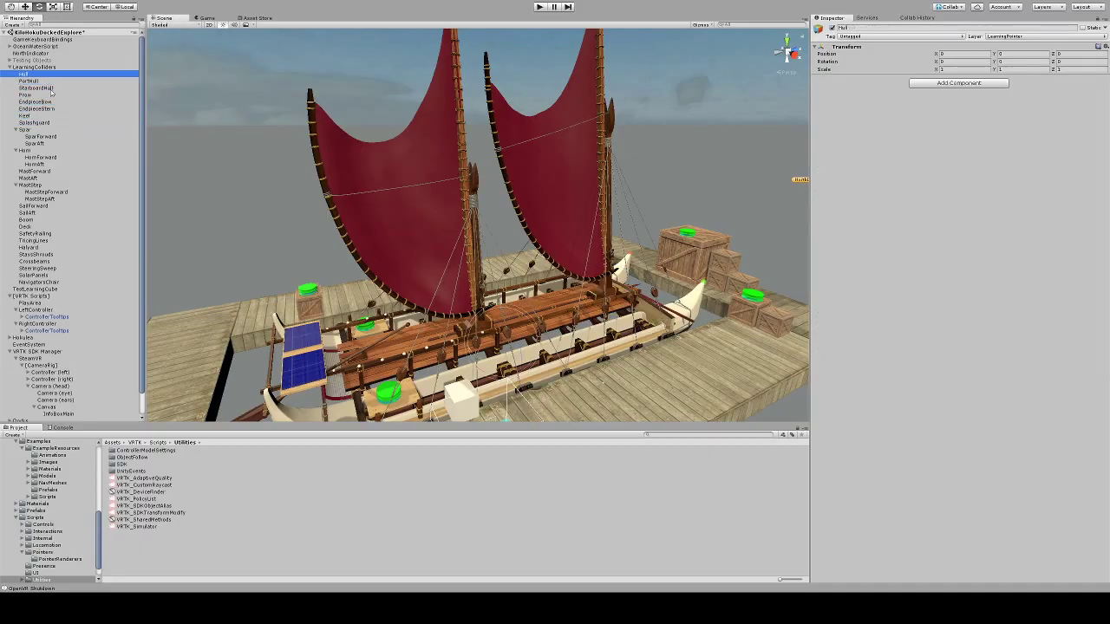
click(39, 178)
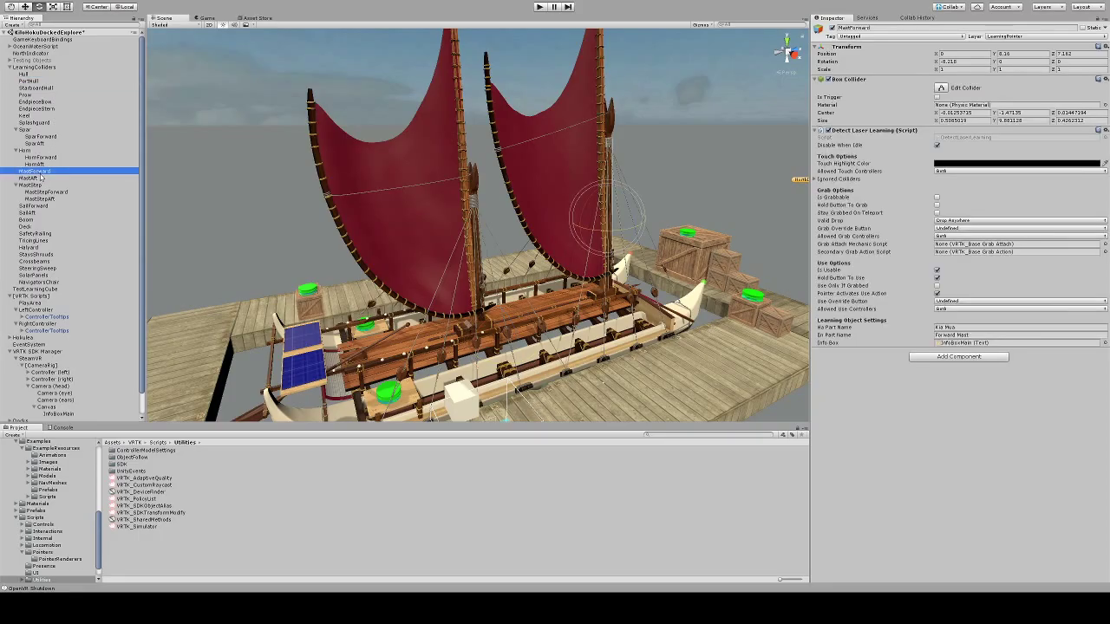
click(45, 184)
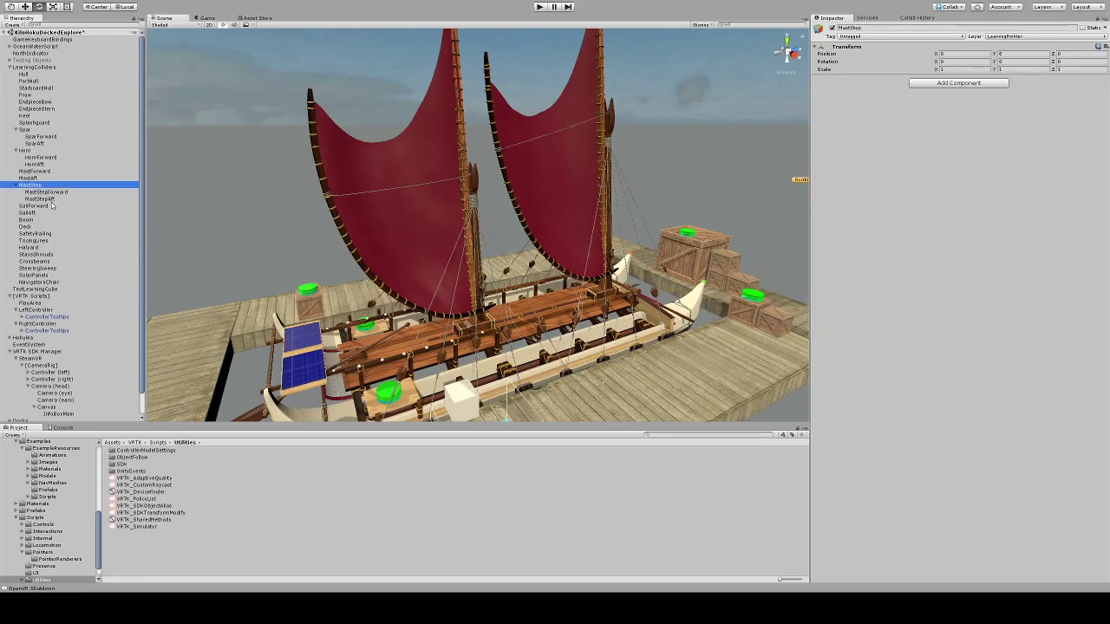
click(53, 205)
click(49, 186)
click(47, 152)
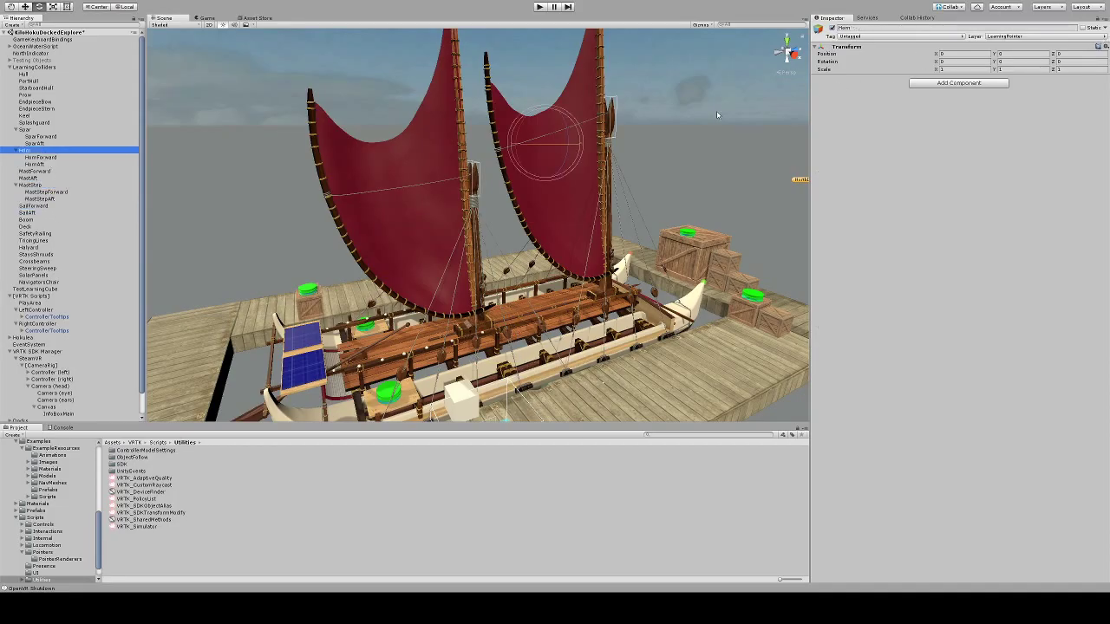
click(26, 130)
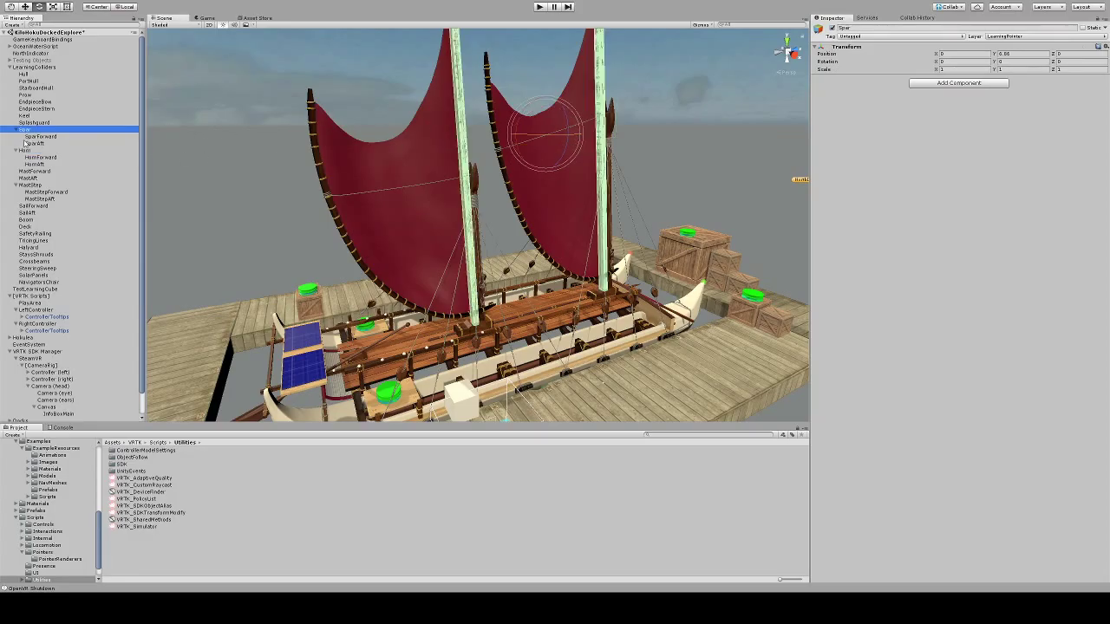
click(38, 213)
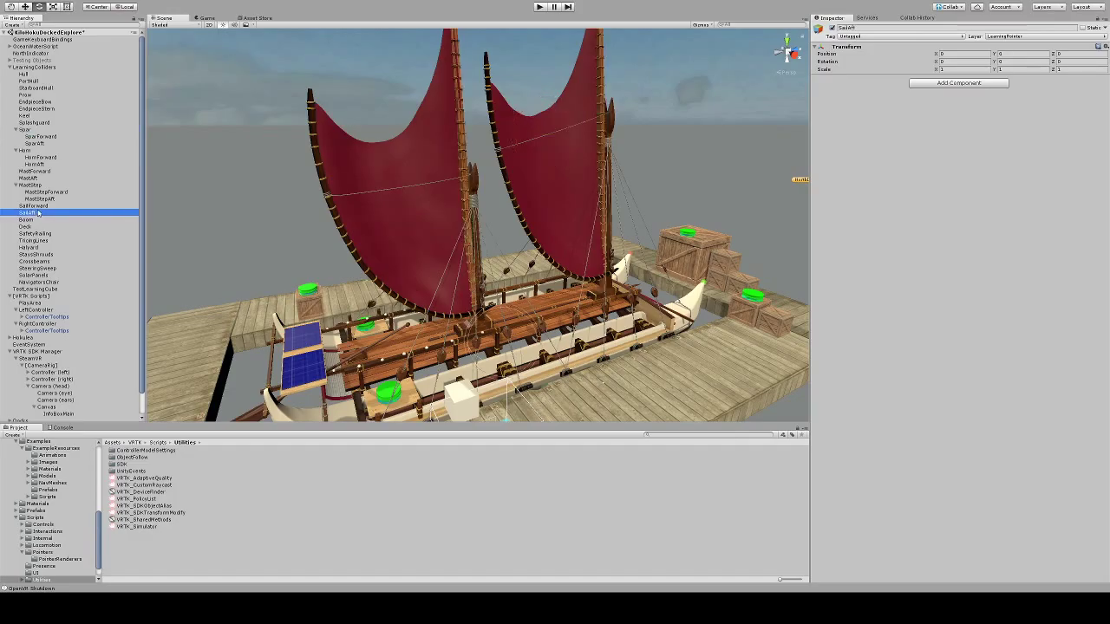
Reset the Boom object's transform to position 0, 0, 0.
click(49, 220)
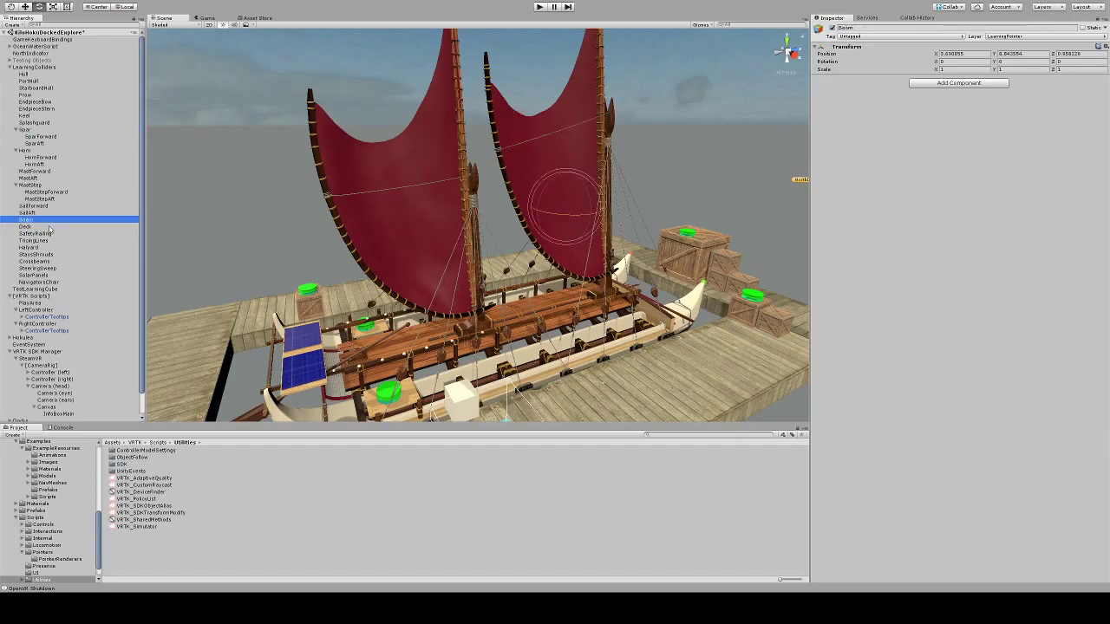
click(1105, 48)
click(1083, 61)
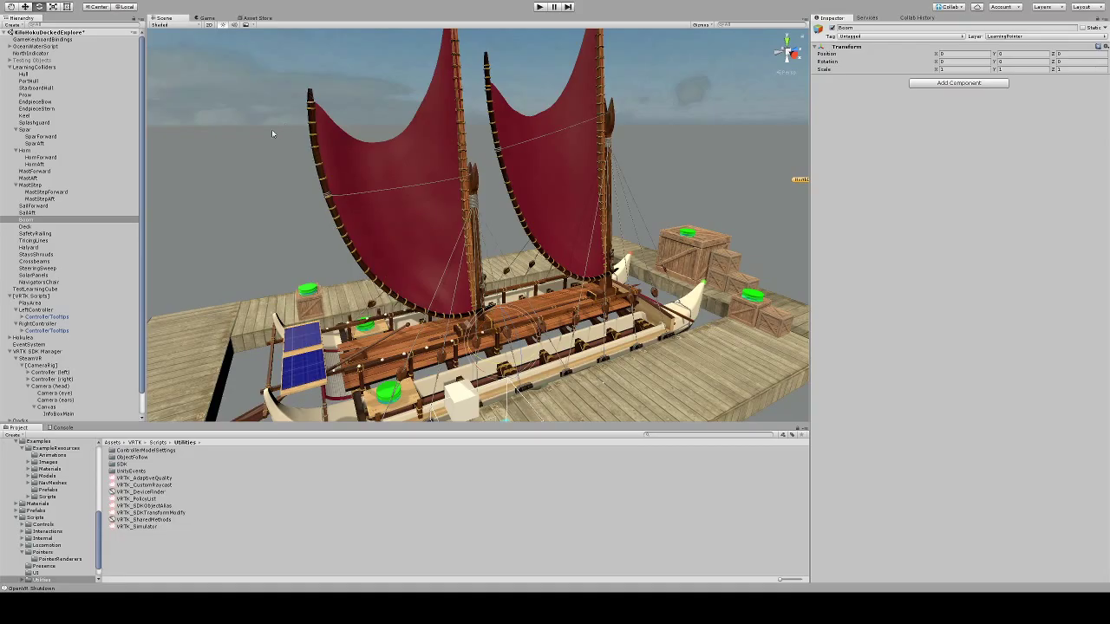
Check the deck, rigging line and crossbeam objects' transforms, and reset the SteeringSweep object's transform to position 0, 0, 0.
click(64, 227)
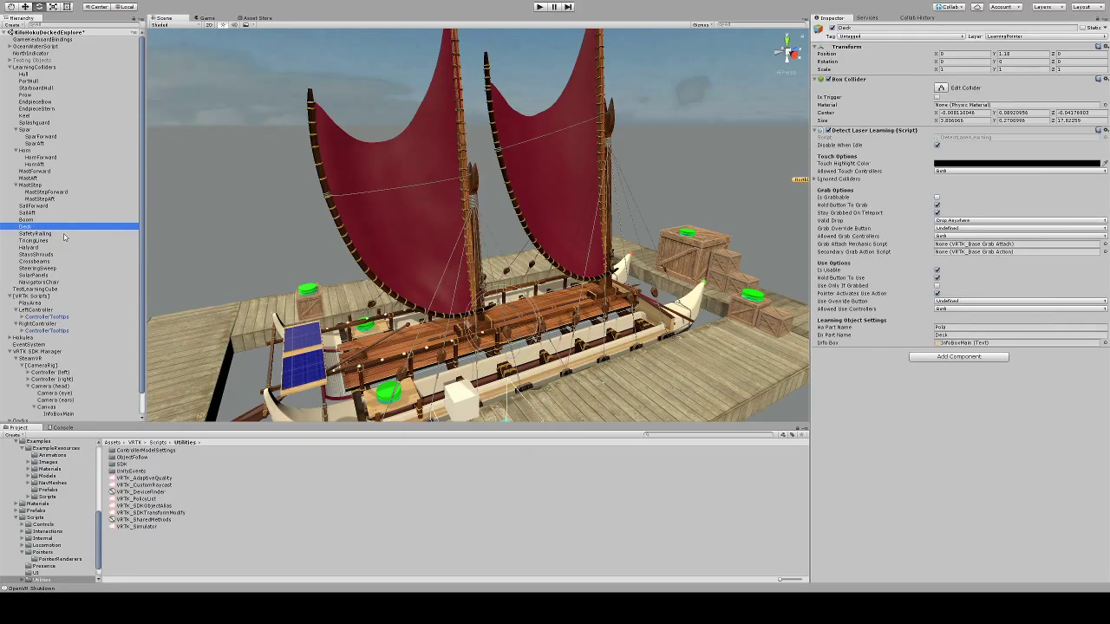
click(70, 242)
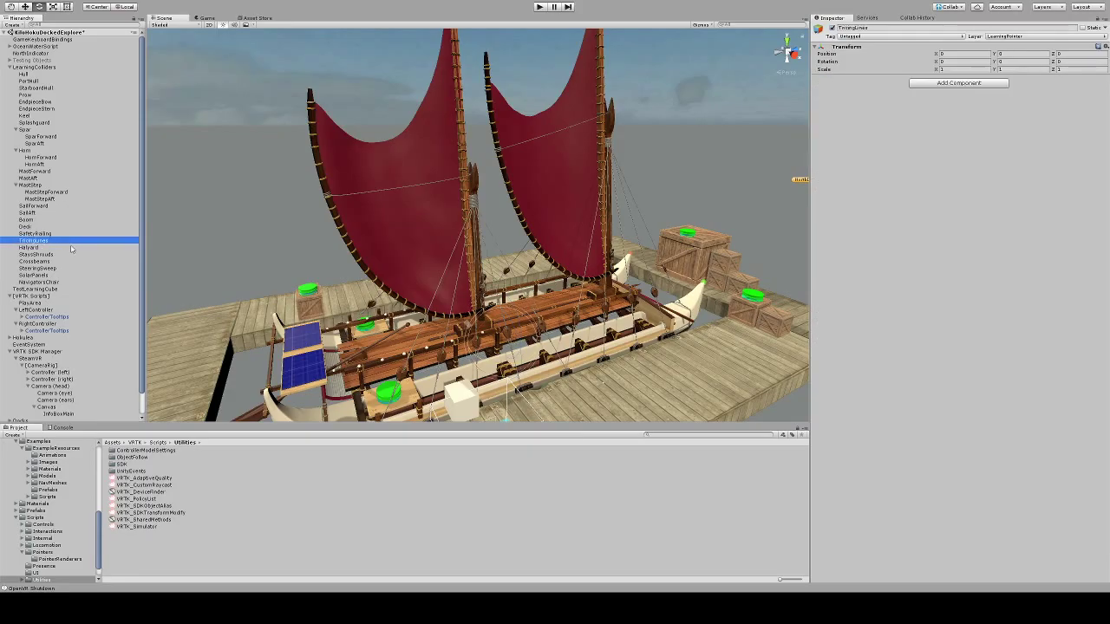
click(75, 249)
click(72, 255)
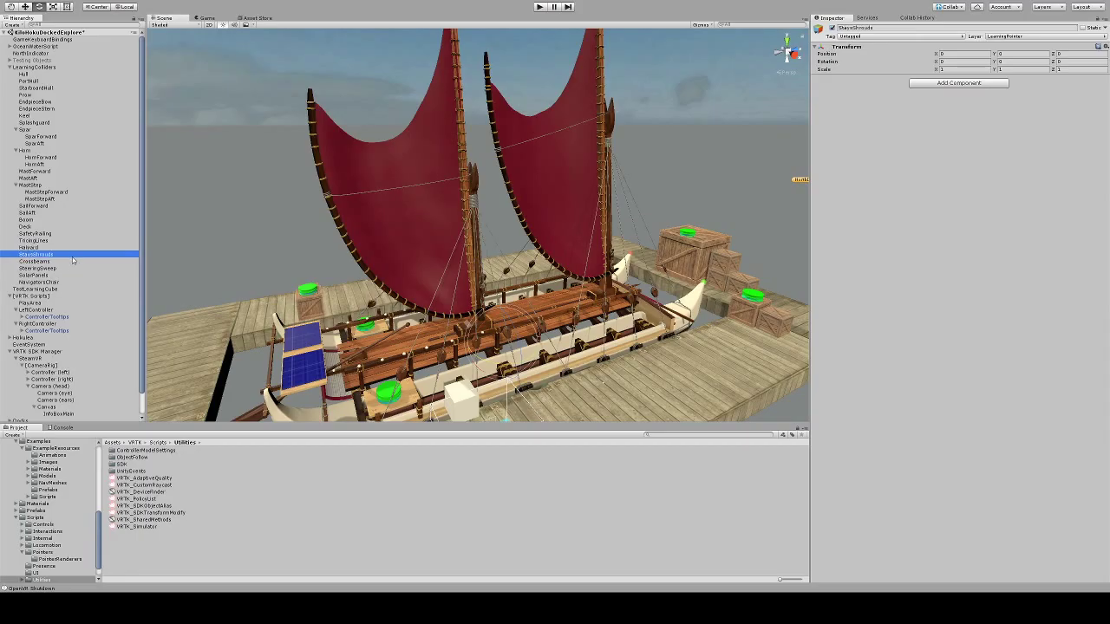
click(73, 262)
click(74, 269)
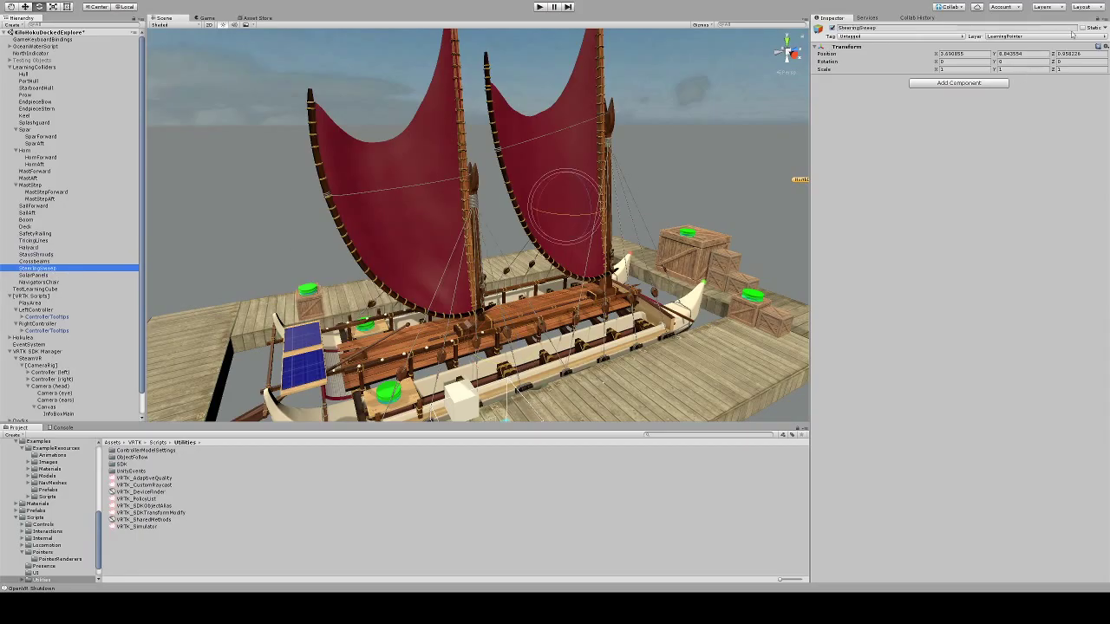
click(1100, 49)
click(1095, 61)
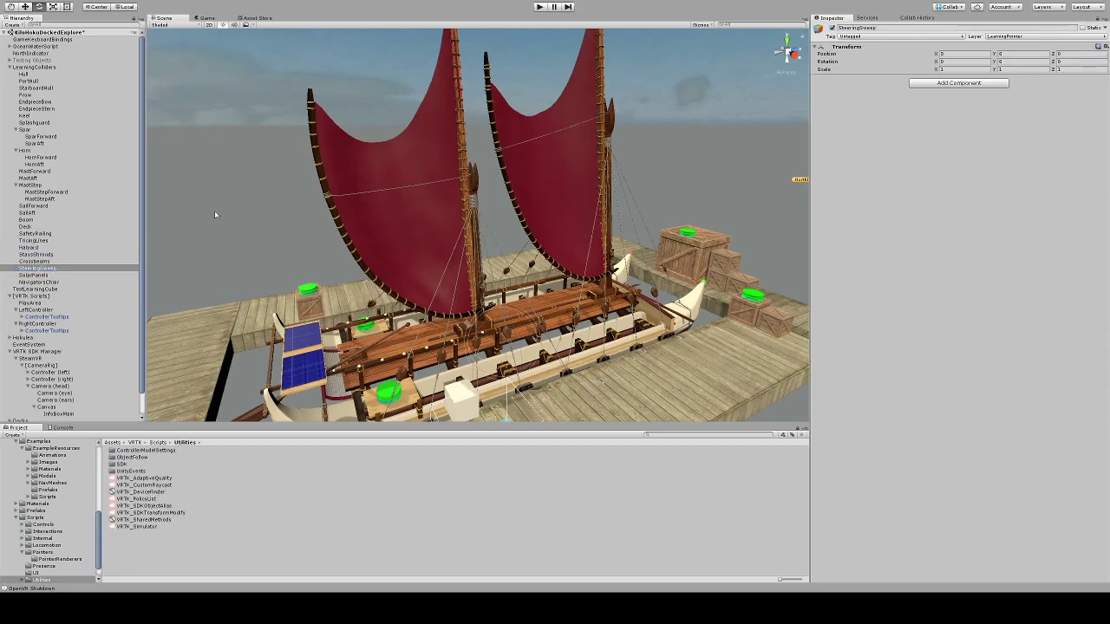
Reset the SolarPanels object's transform to position 0, 0, 0.
click(47, 275)
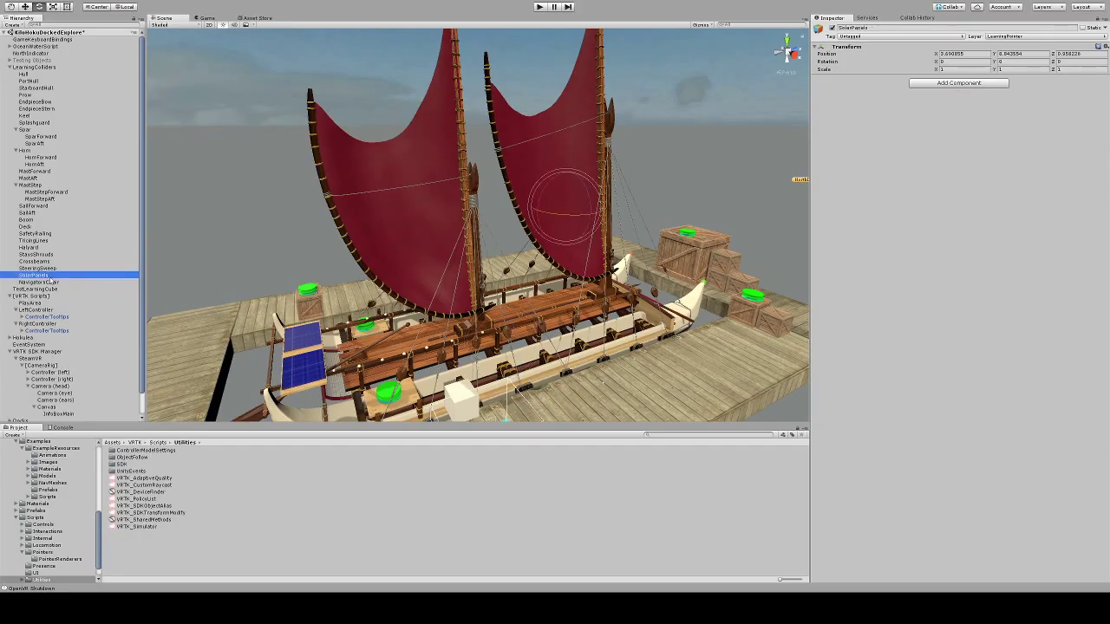
click(1099, 49)
click(1096, 59)
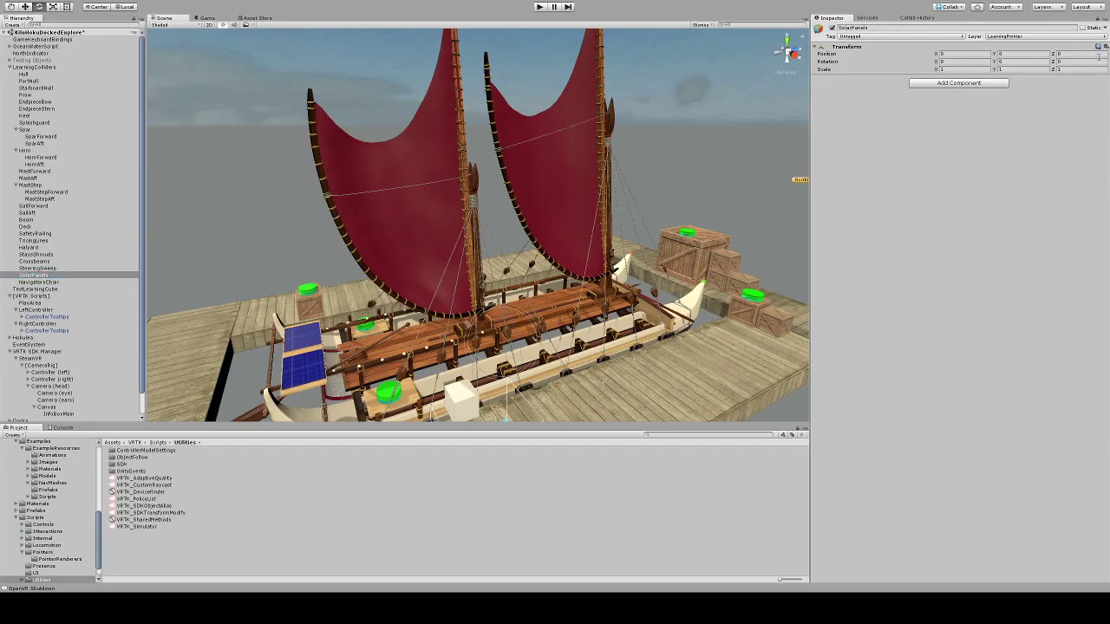
click(57, 282)
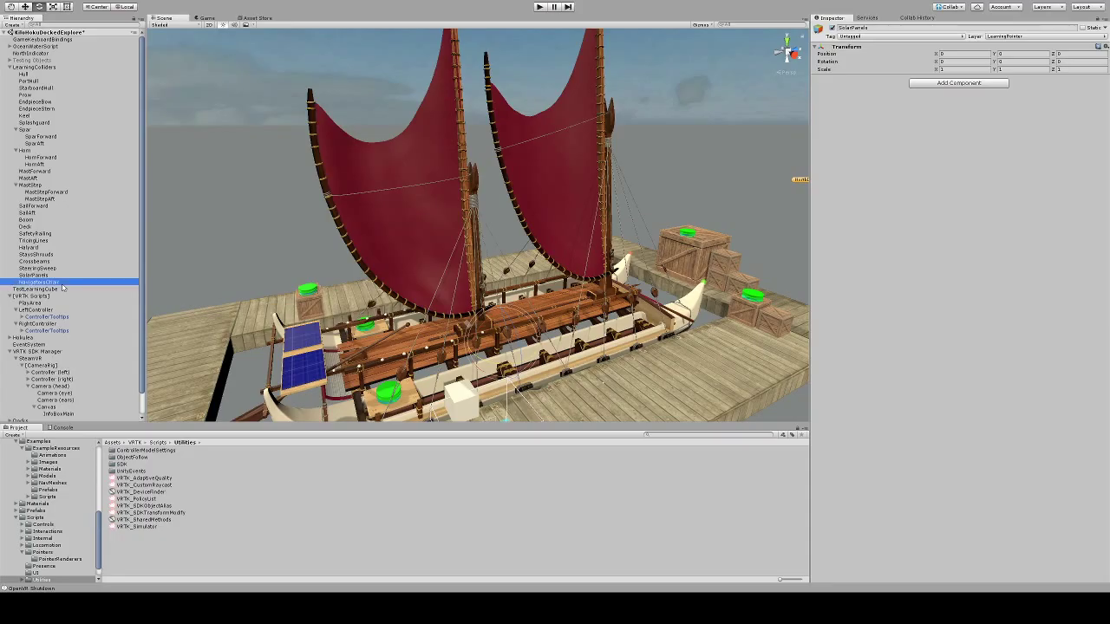
Add a Box Collider to the SolarPanels object and move the object onto the stern solar panels, at about Y 2.51, Z -10.4.
click(52, 274)
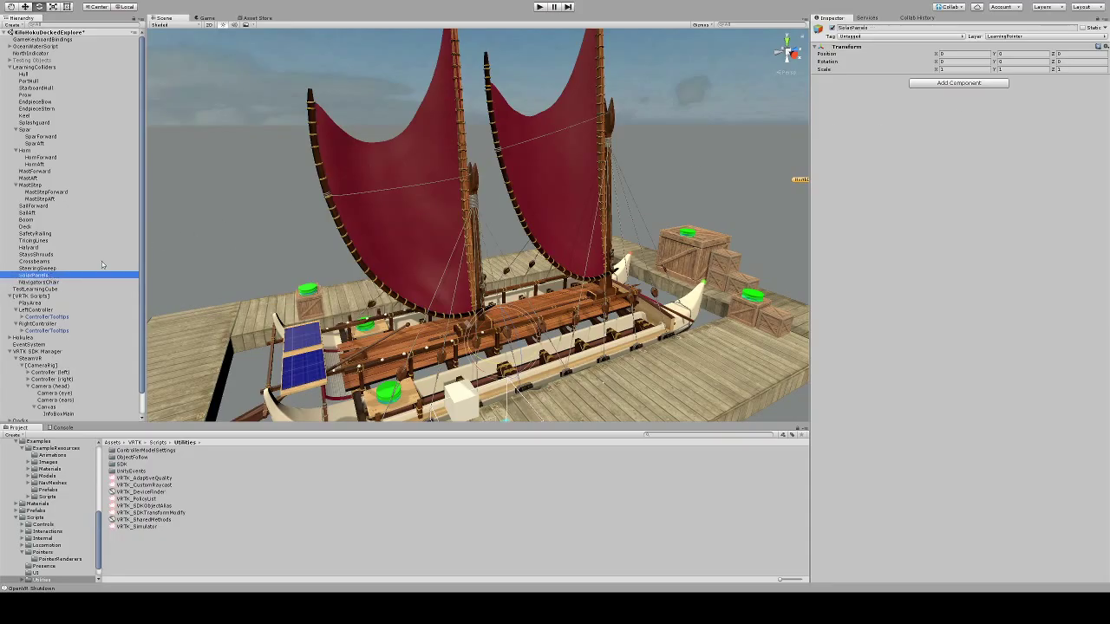
click(939, 84)
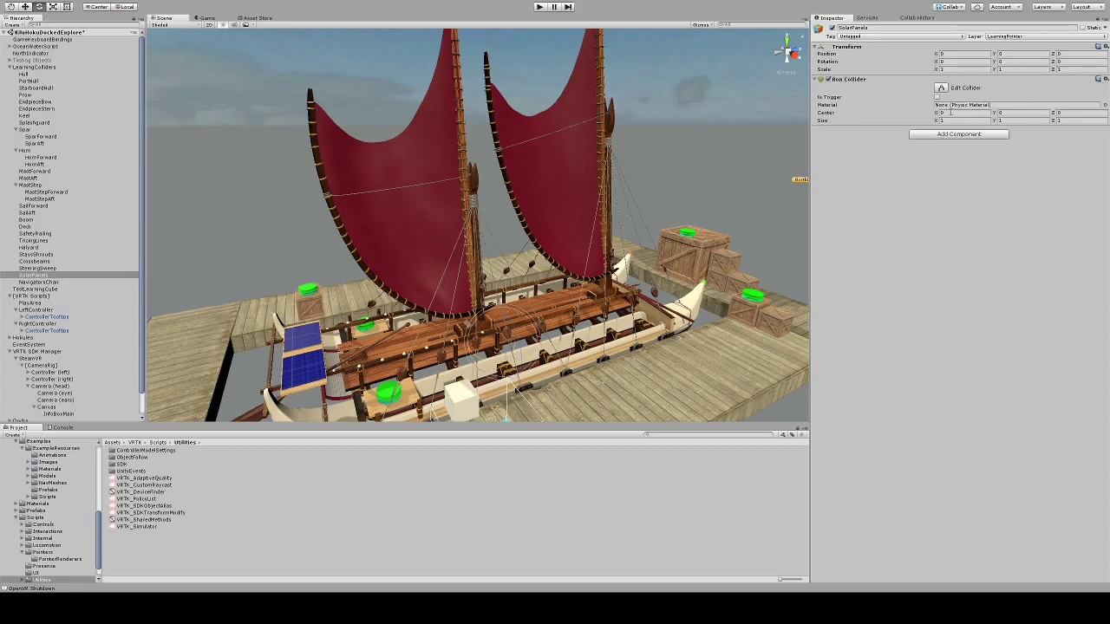
key(w)
drag(532, 310, 328, 380)
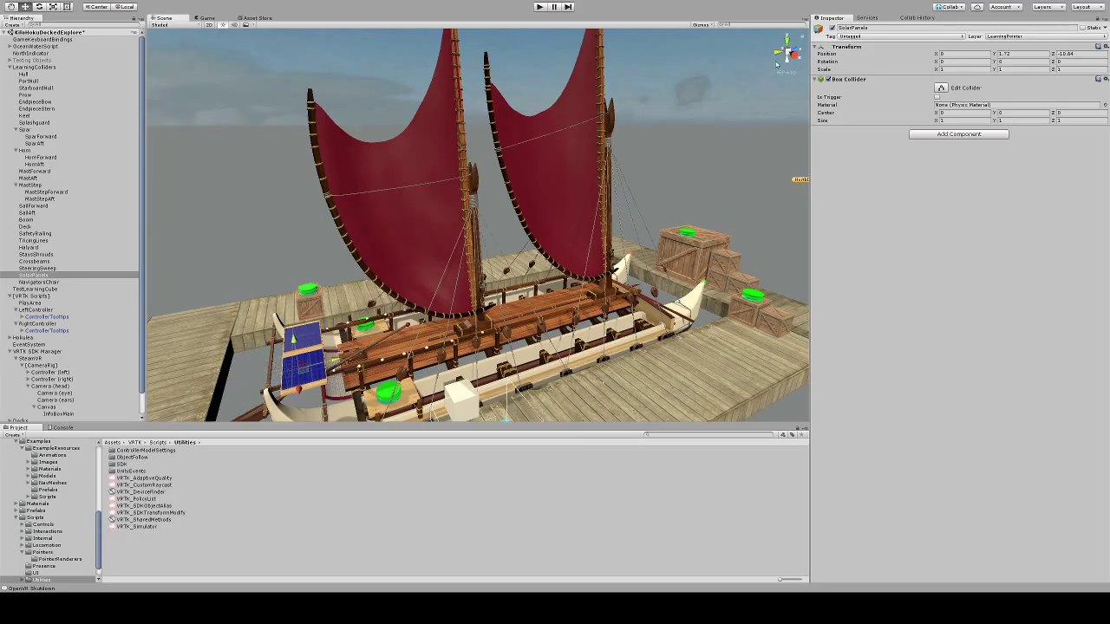
click(789, 54)
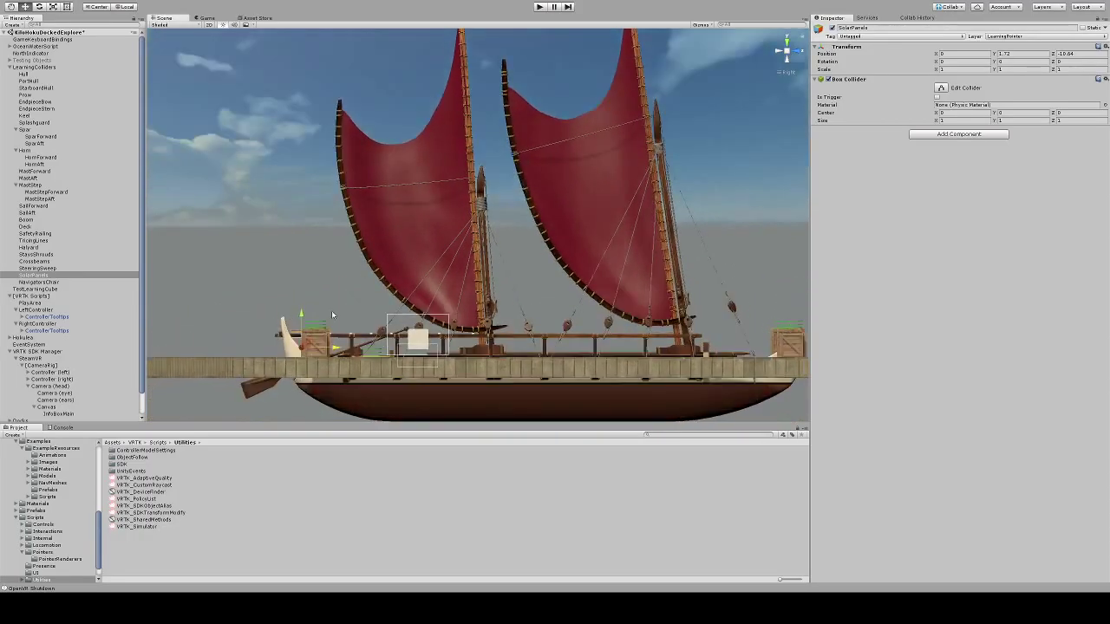
scroll(326, 333, up, 5)
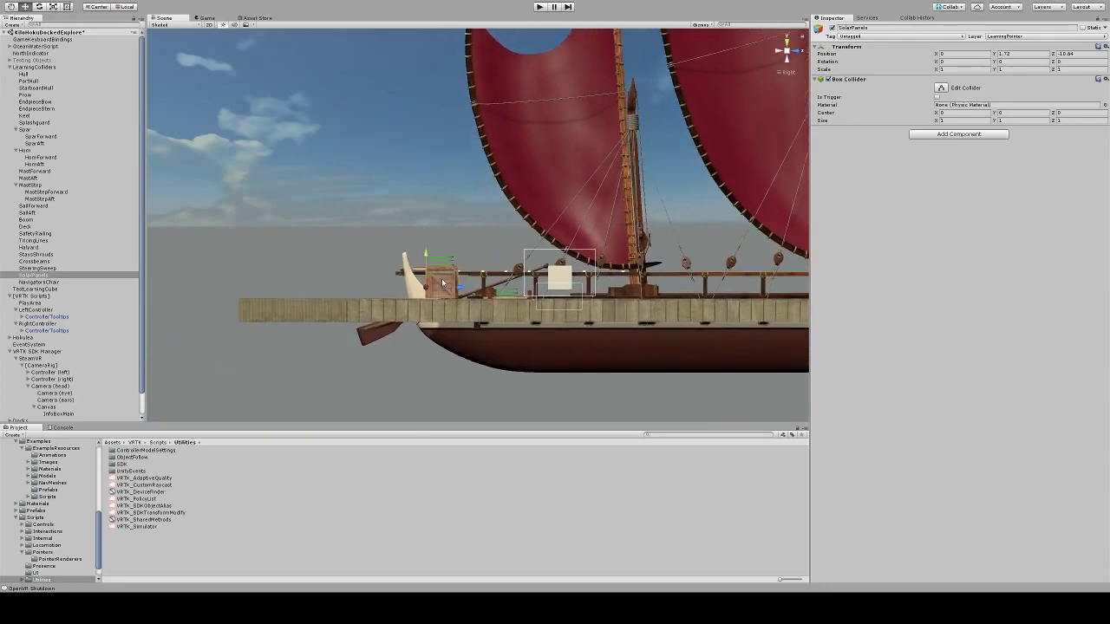
scroll(406, 298, up, 3)
middle_drag(342, 364, 454, 215)
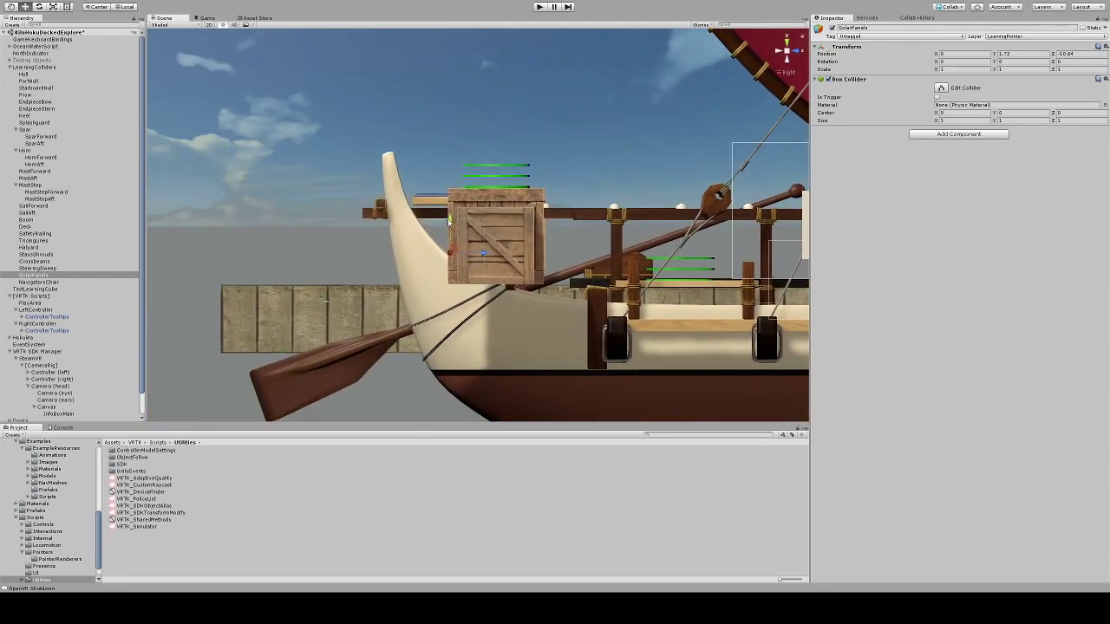
drag(455, 210, 499, 198)
Stretch the SolarPanels box collider to the panels' outline as seen from above, about 5.2 in X and 1.68 in Z.
click(787, 42)
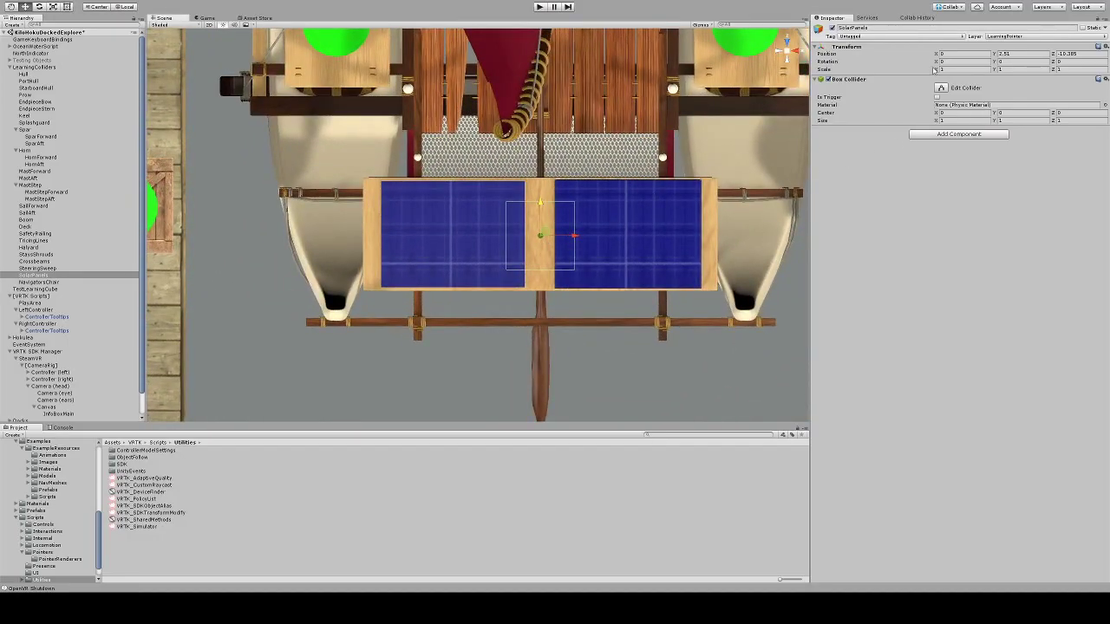
click(940, 88)
drag(575, 236, 719, 247)
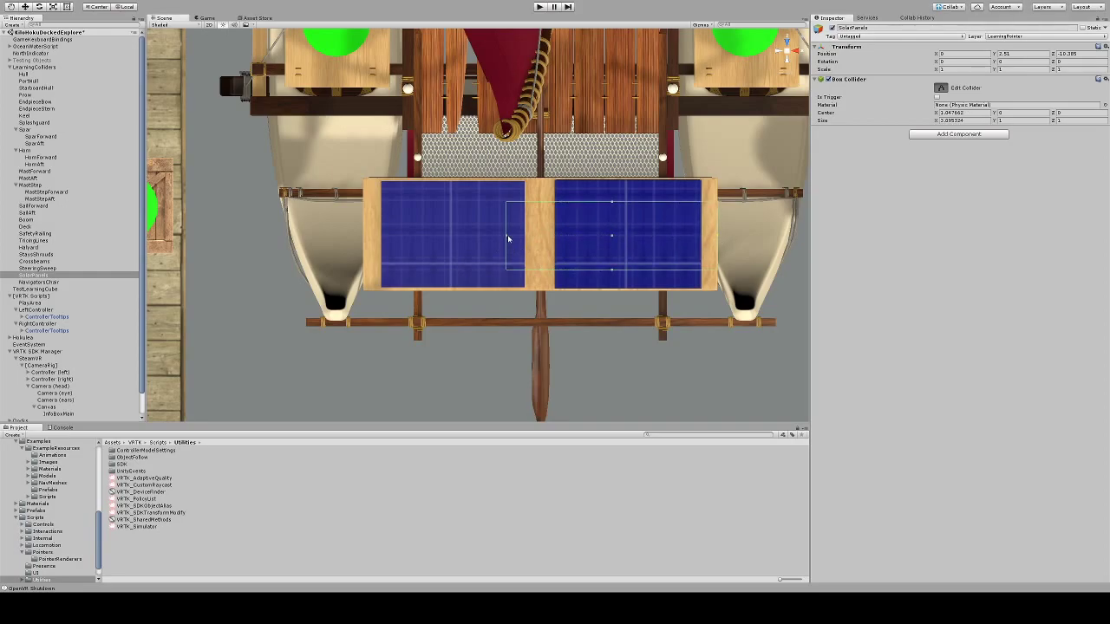
drag(507, 238, 364, 239)
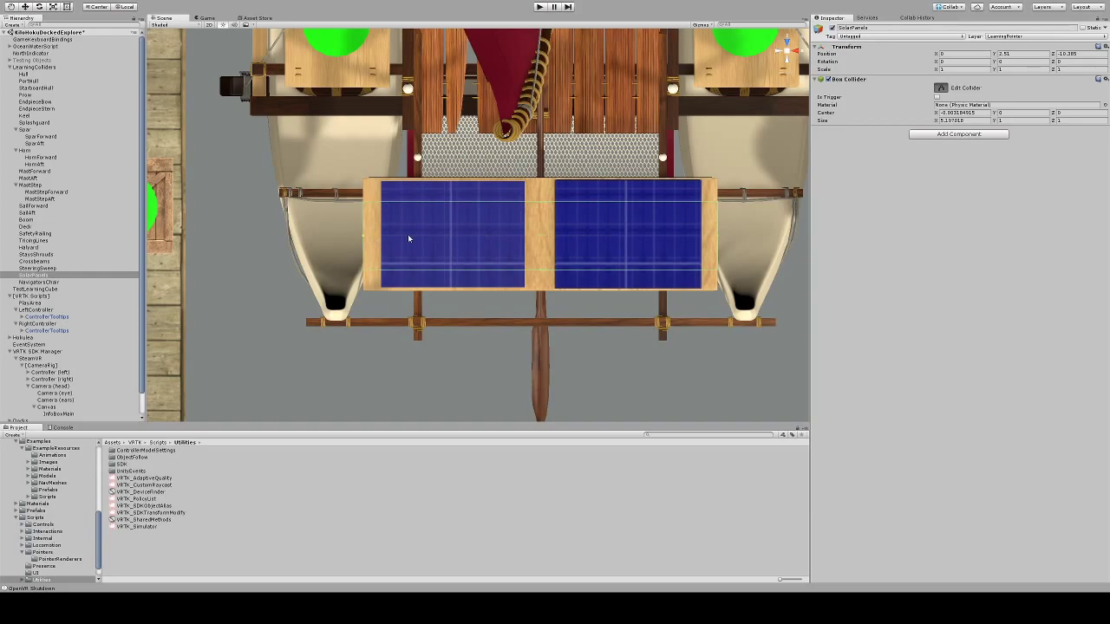
drag(539, 203, 544, 178)
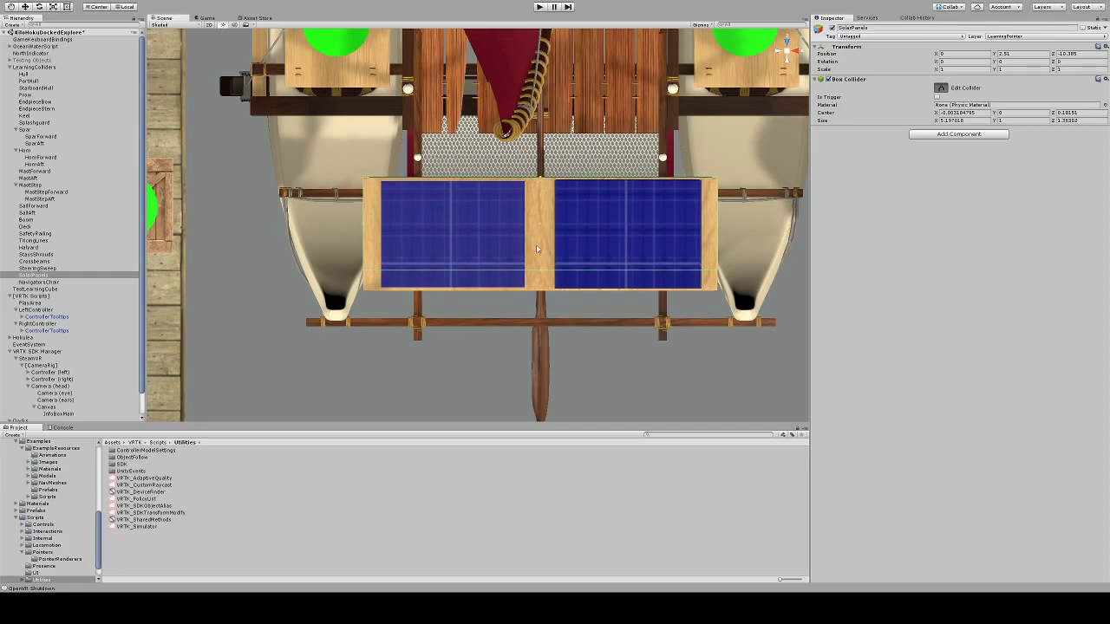
drag(541, 274, 549, 295)
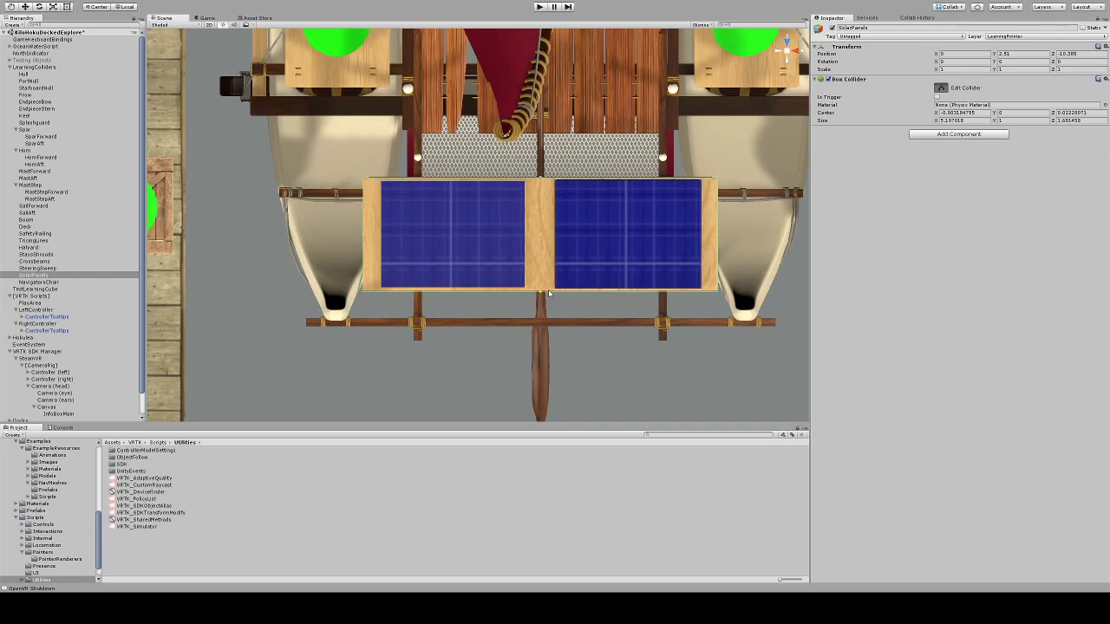
click(789, 70)
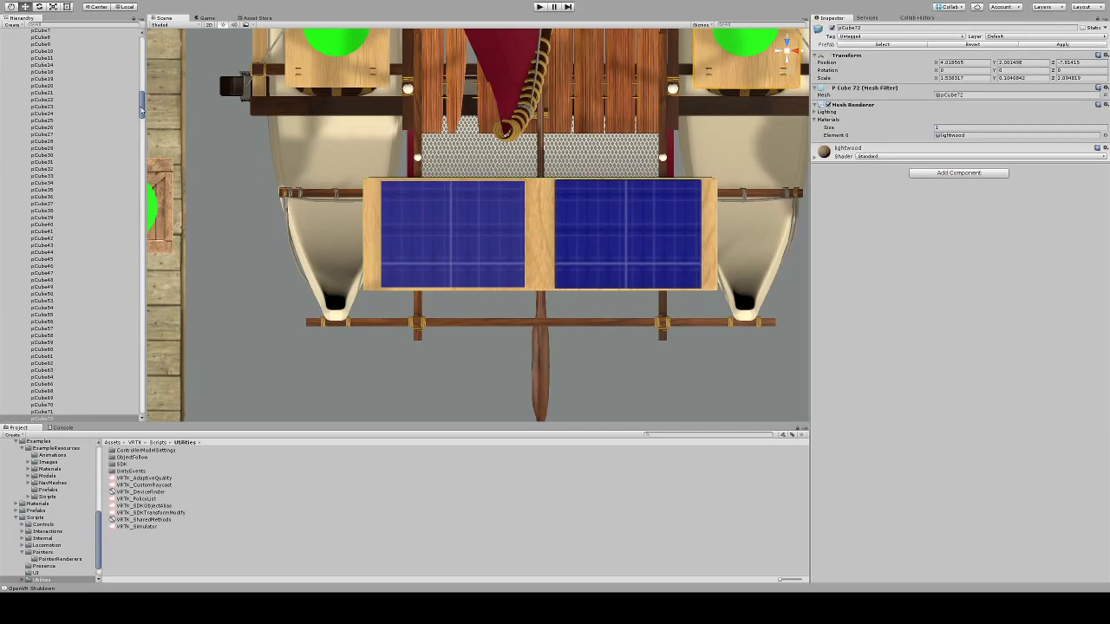
drag(141, 108, 152, 31)
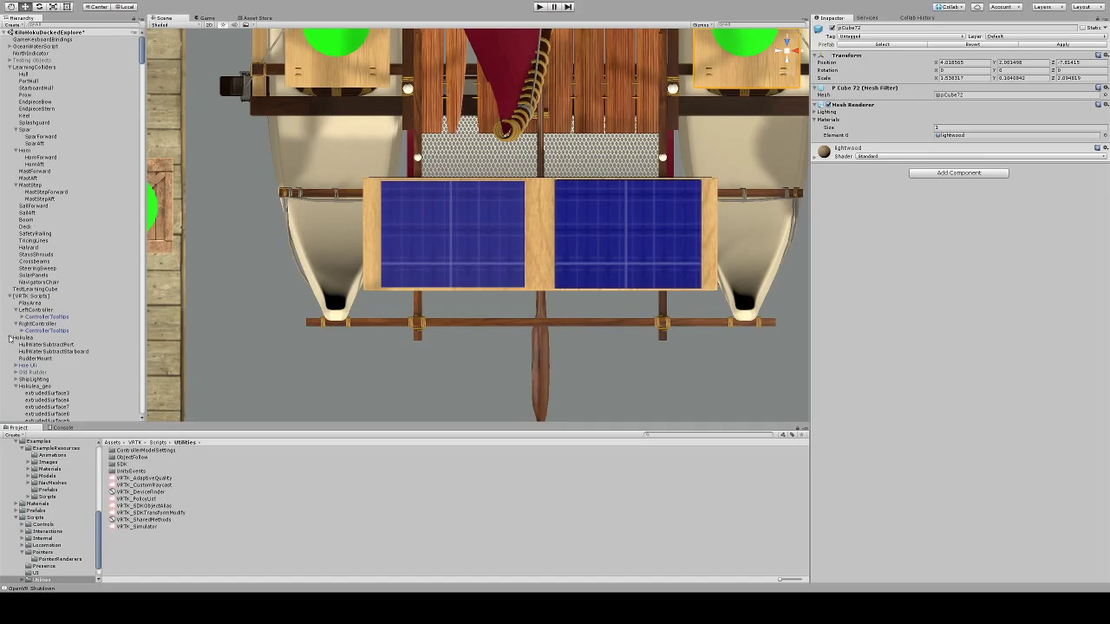
click(7, 338)
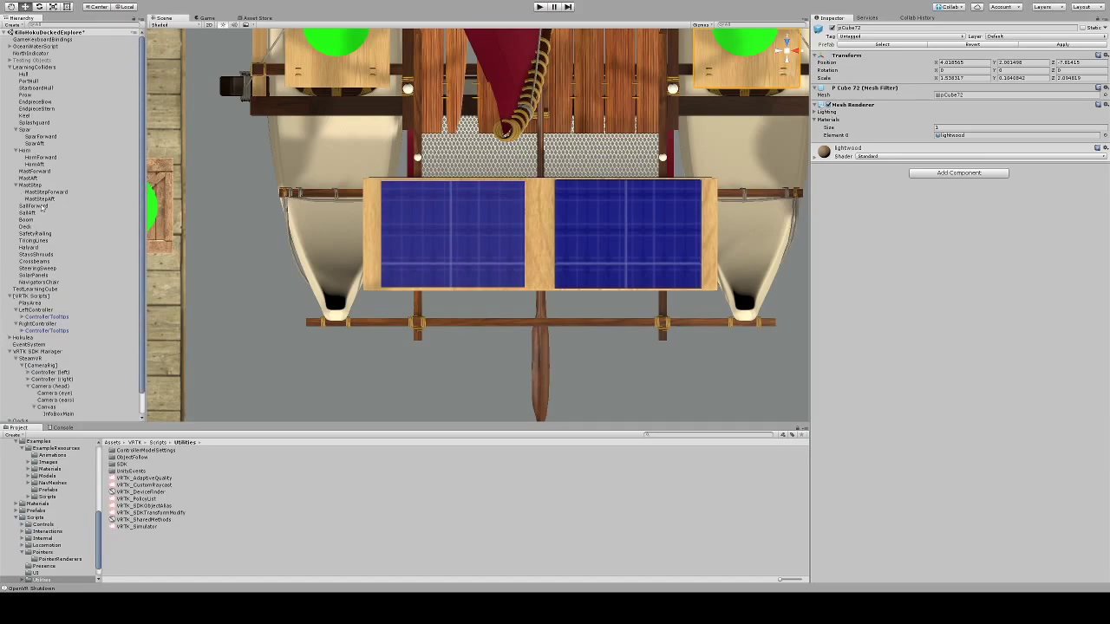
Flatten the SolarPanels box collider from above and below to the panels' thickness, about 0.17 in Y.
click(32, 276)
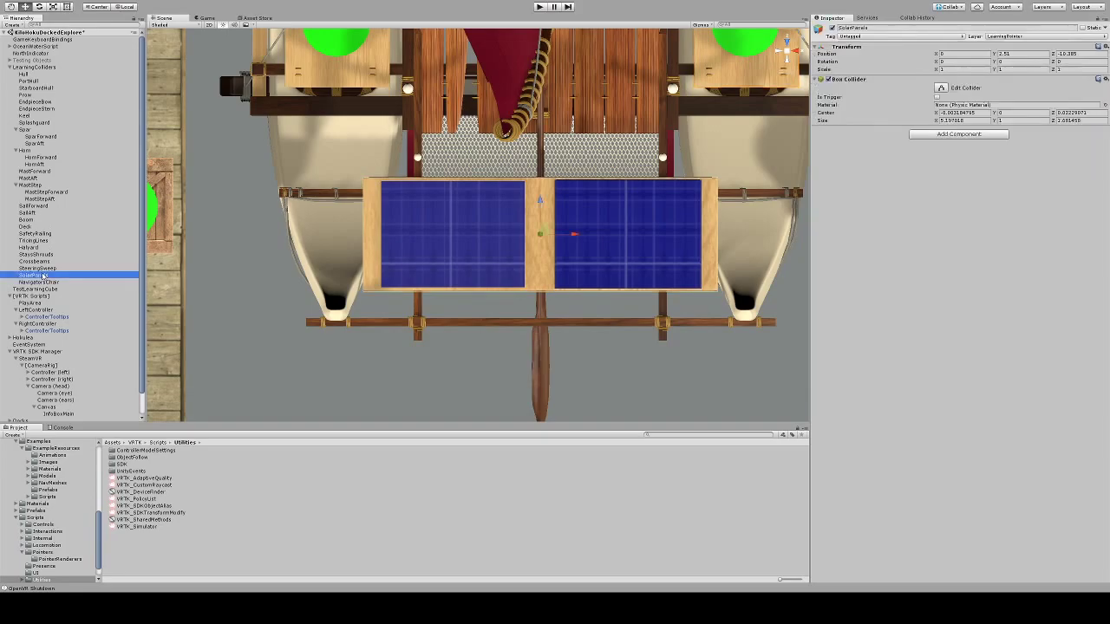
click(941, 88)
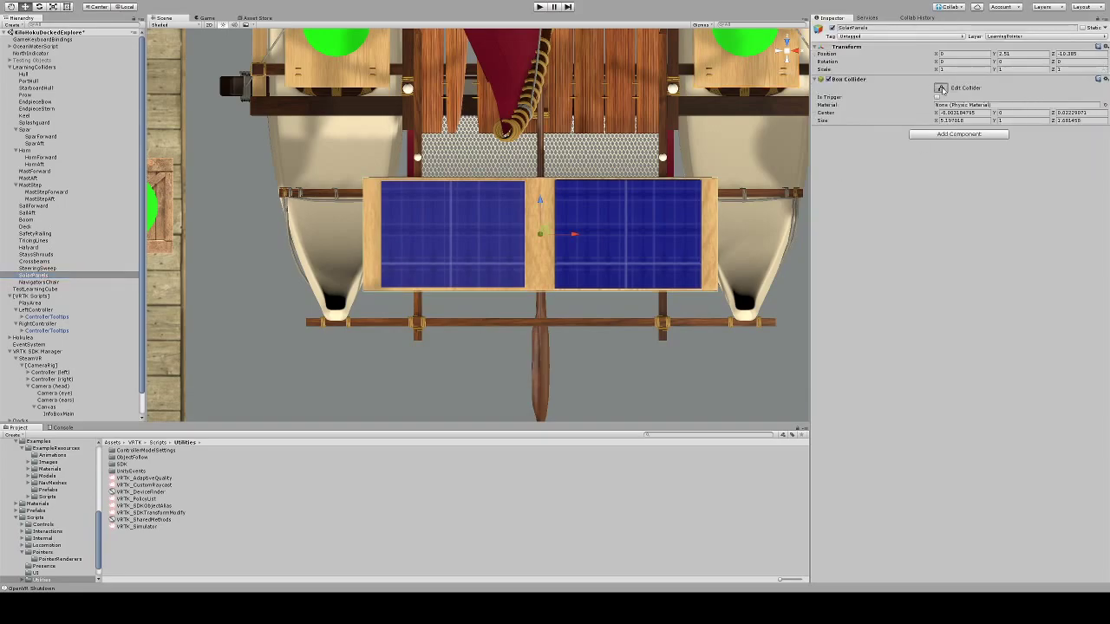
click(787, 61)
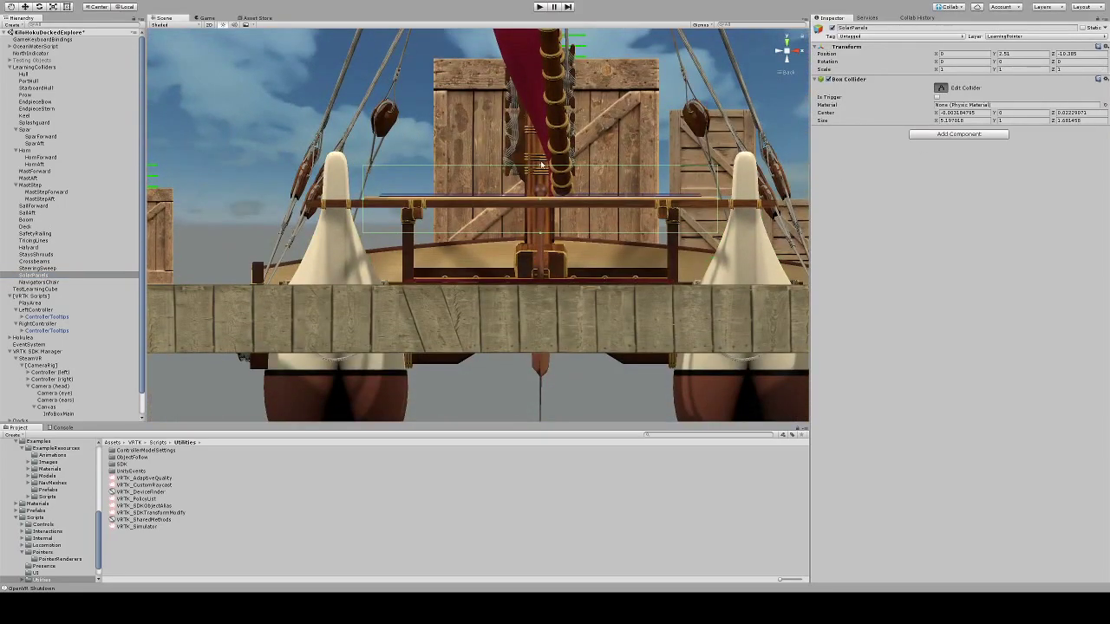
drag(541, 167, 546, 194)
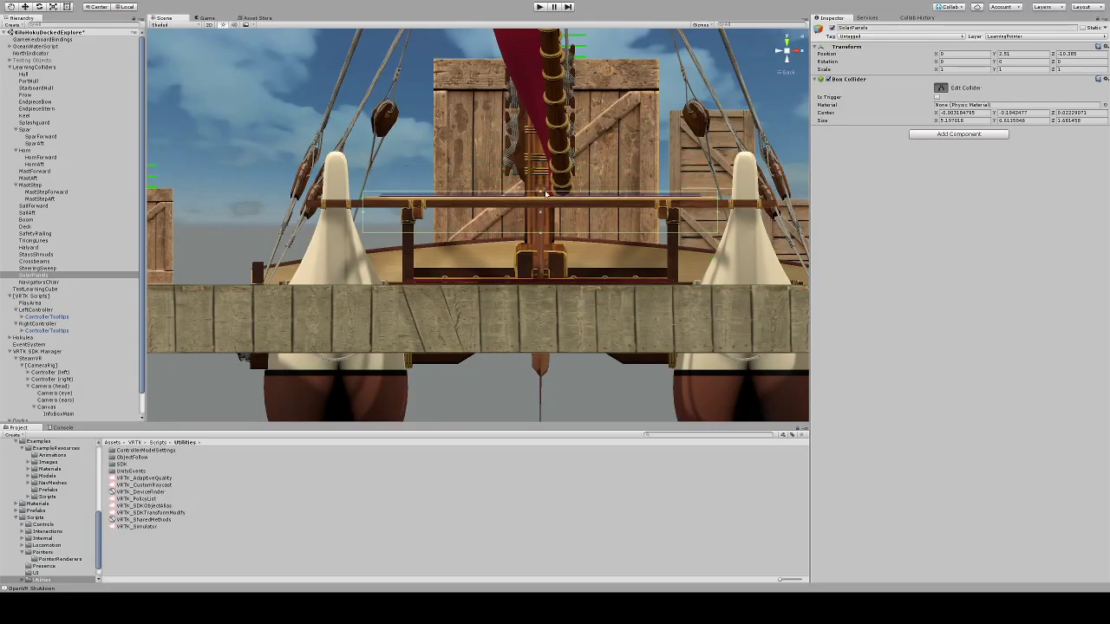
drag(541, 236, 554, 208)
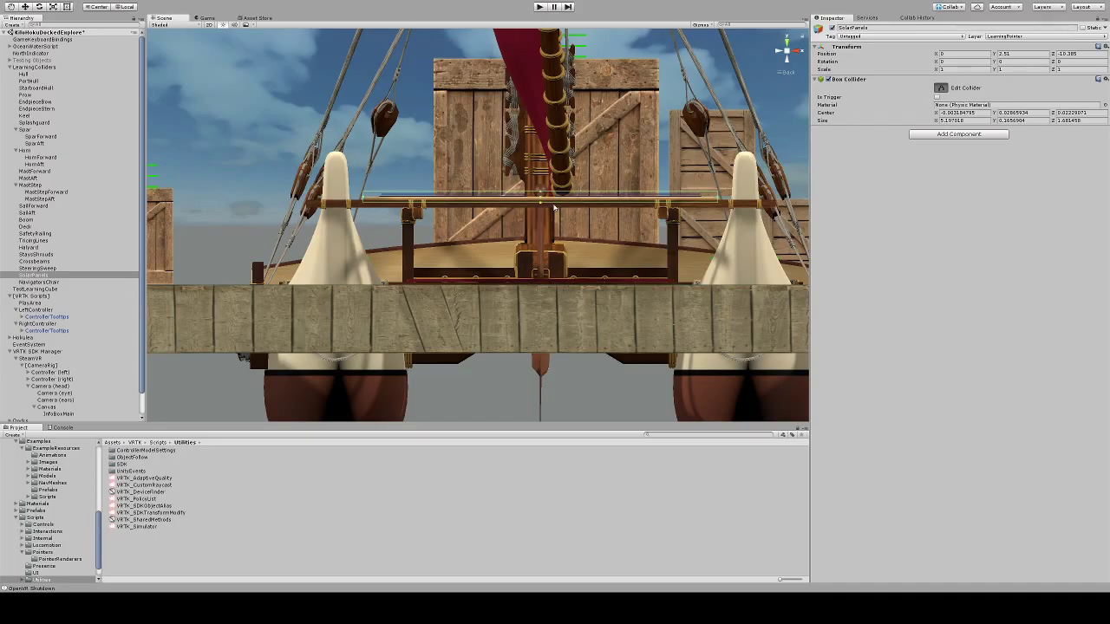
Extend the underside of the SolarPanels box collider to cover the wooden frame, making it about 0.21 in Y.
click(786, 54)
alt+drag(697, 103, 496, 203)
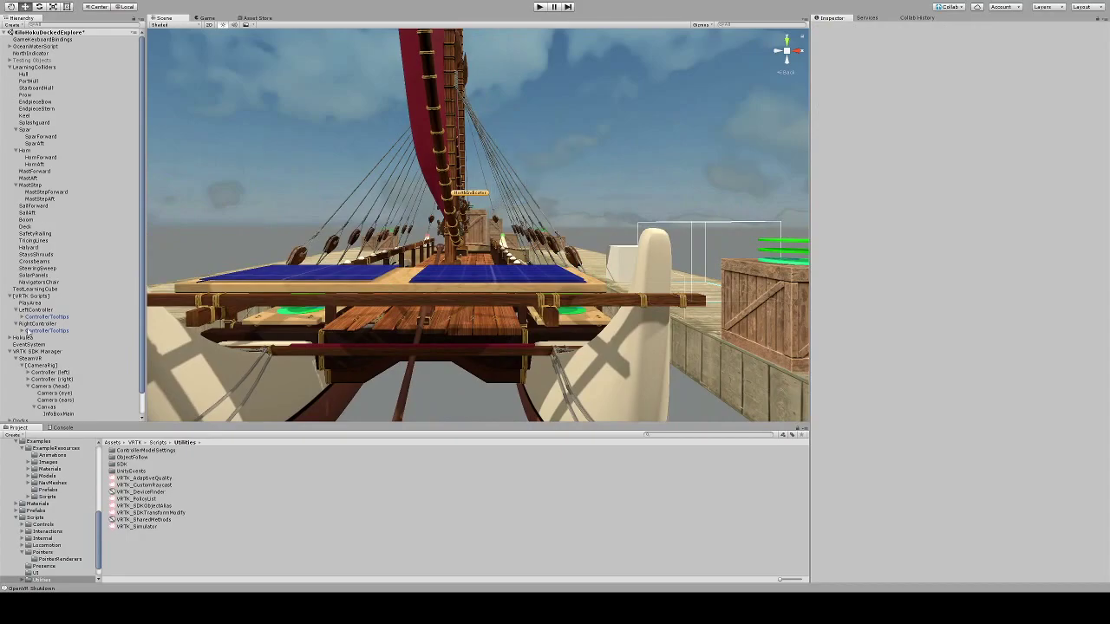
click(35, 275)
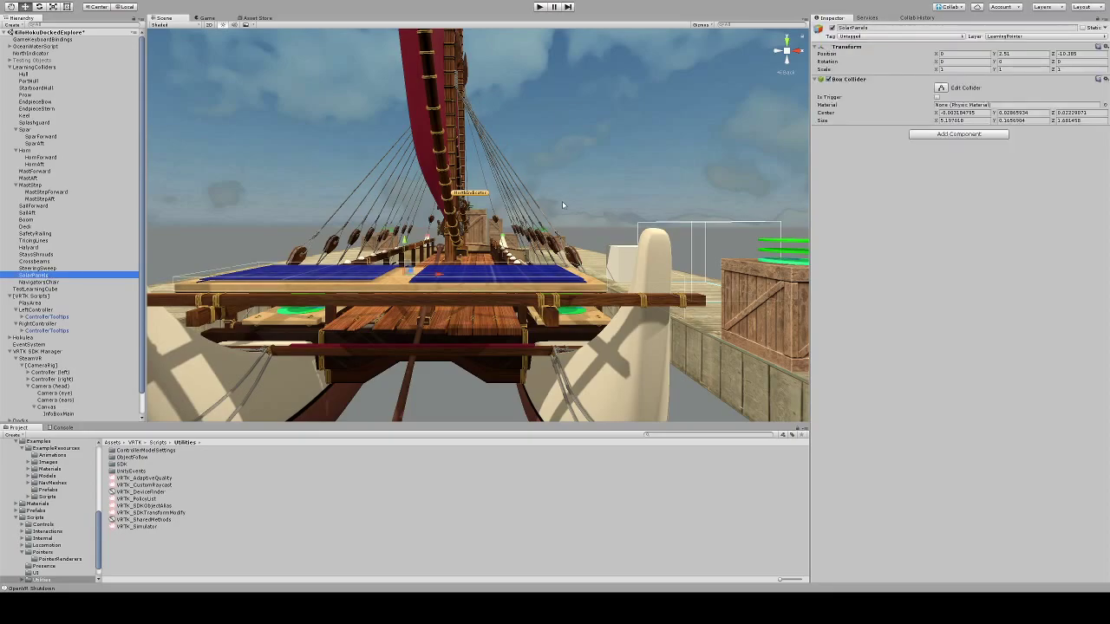
alt+drag(564, 200, 846, 173)
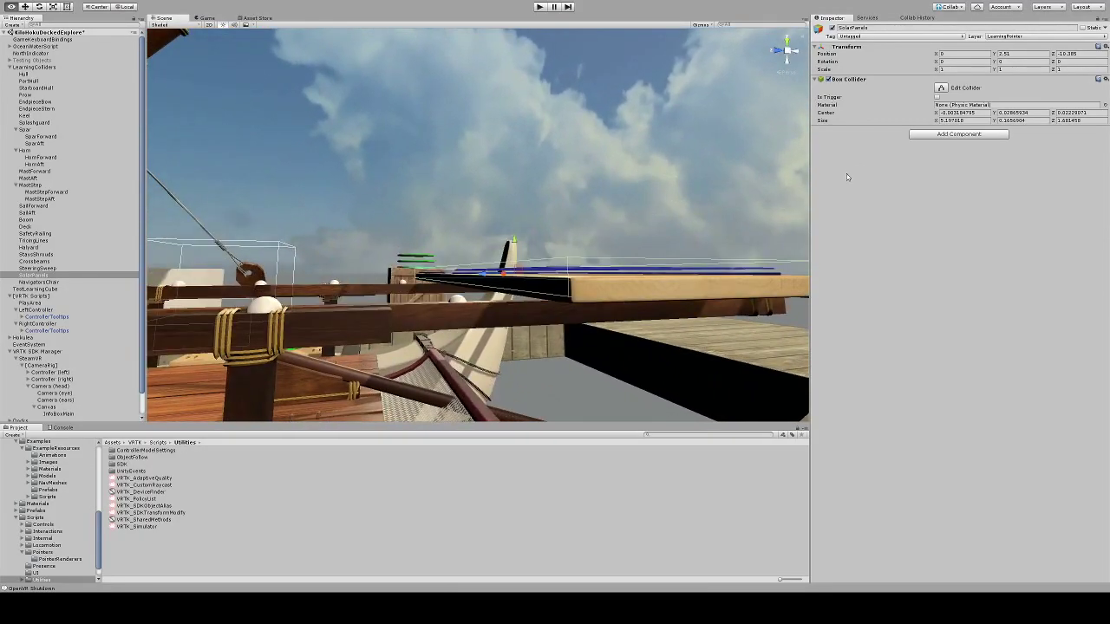
click(941, 88)
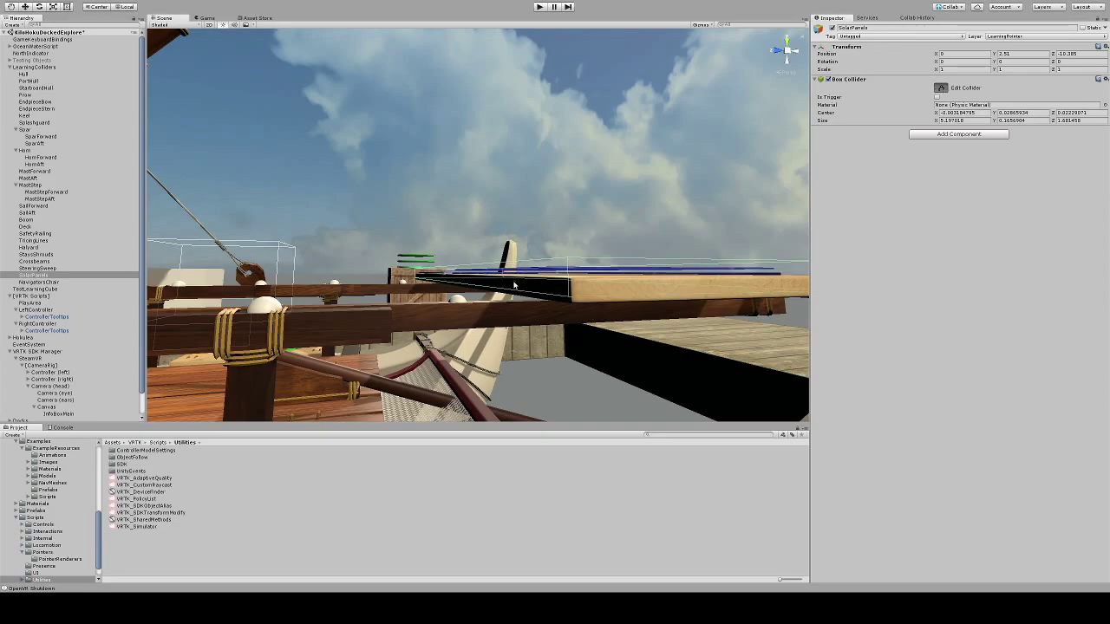
drag(514, 286, 515, 288)
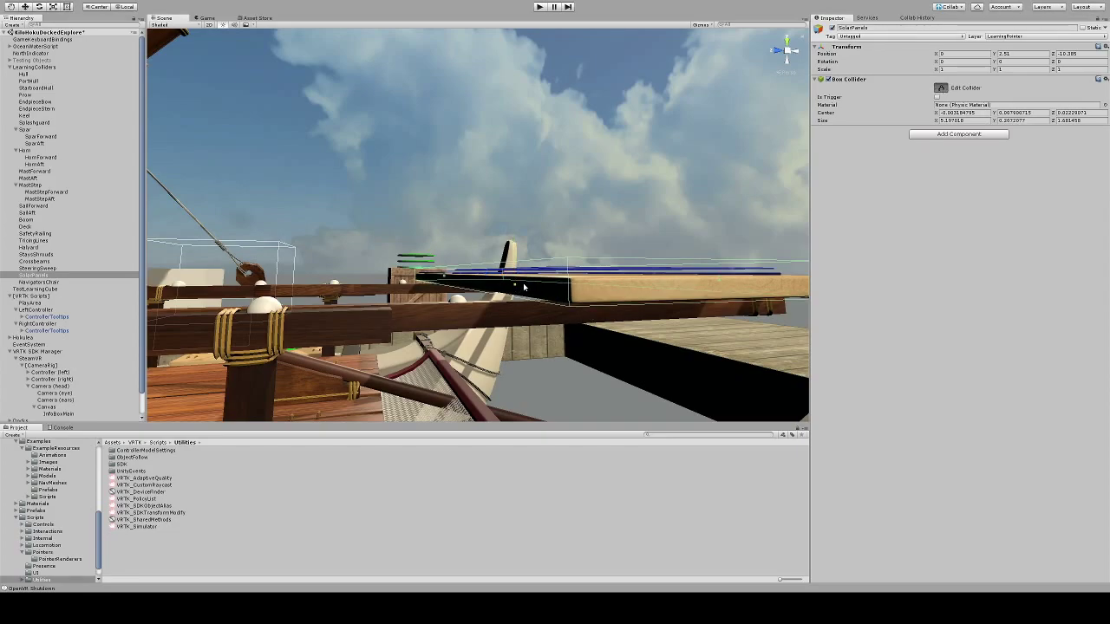
key(w)
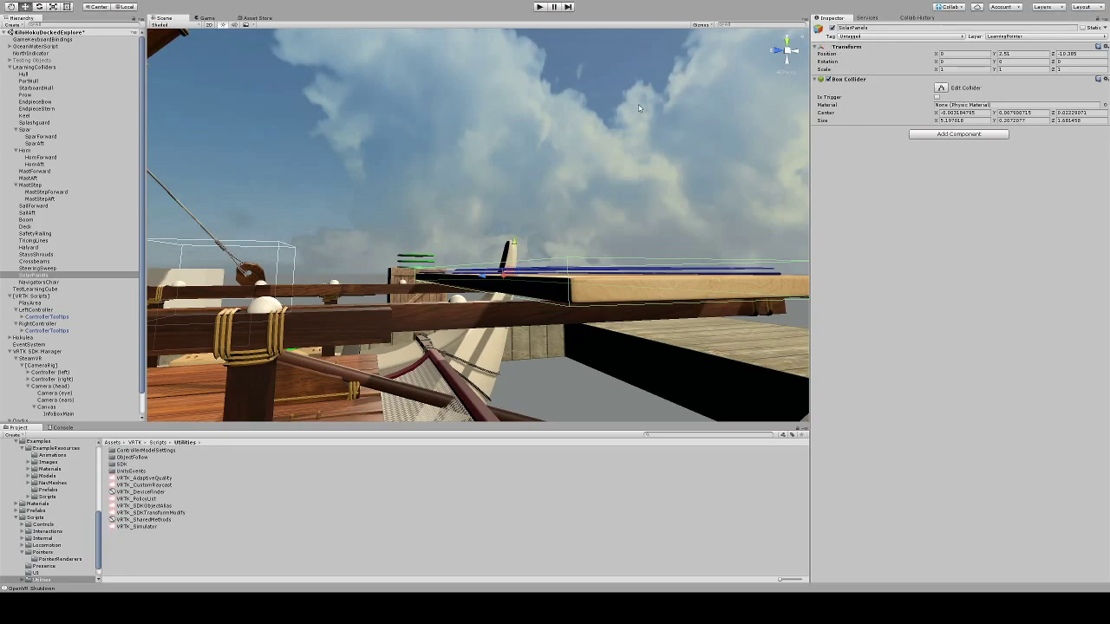
Add the Detect Laser Learning script to the SolarPanels object.
key(f)
alt+drag(414, 341, 373, 169)
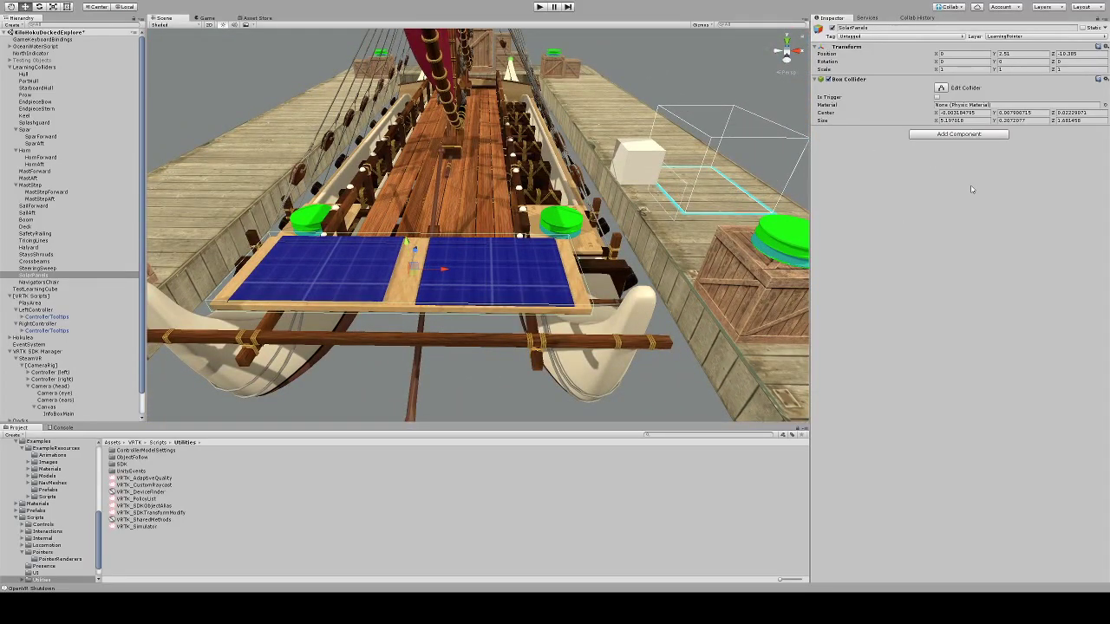
key(ctrl+z)
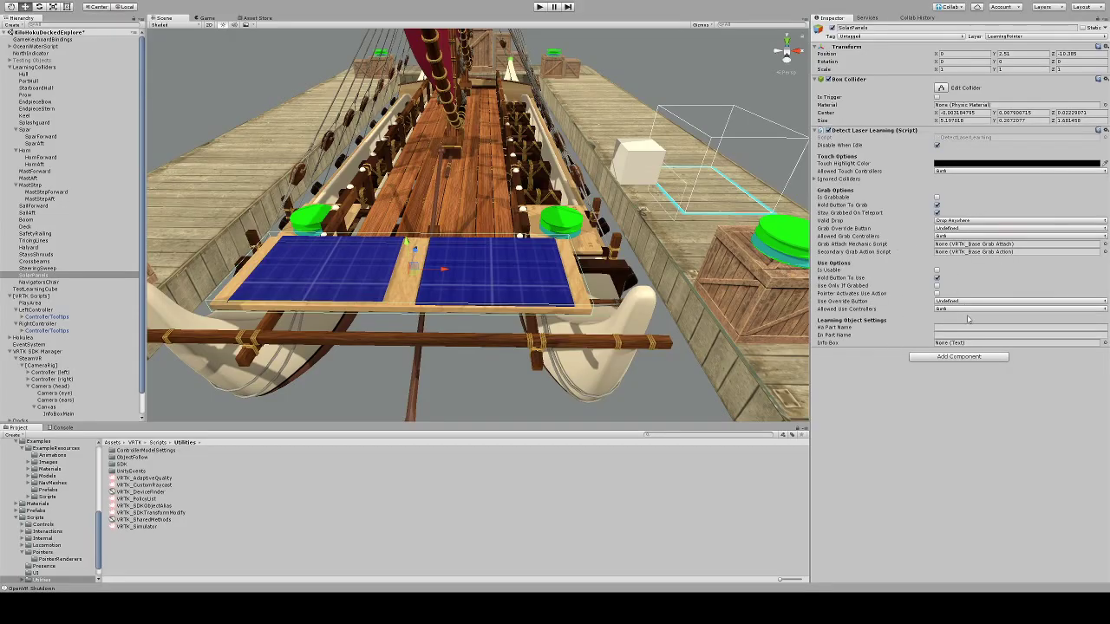
On the SolarPanels learning script, disable Hold Button To Grab and Stay Grabbed On Teleport, and enable Is Usable and Pointer Activates Use Action.
click(937, 205)
click(938, 213)
click(936, 269)
click(937, 293)
Fill in the SolarPanels learning settings with Hawaiian part name Papa Uila, English part name Solar Panels and InfoBoxMain as the info box.
click(957, 328)
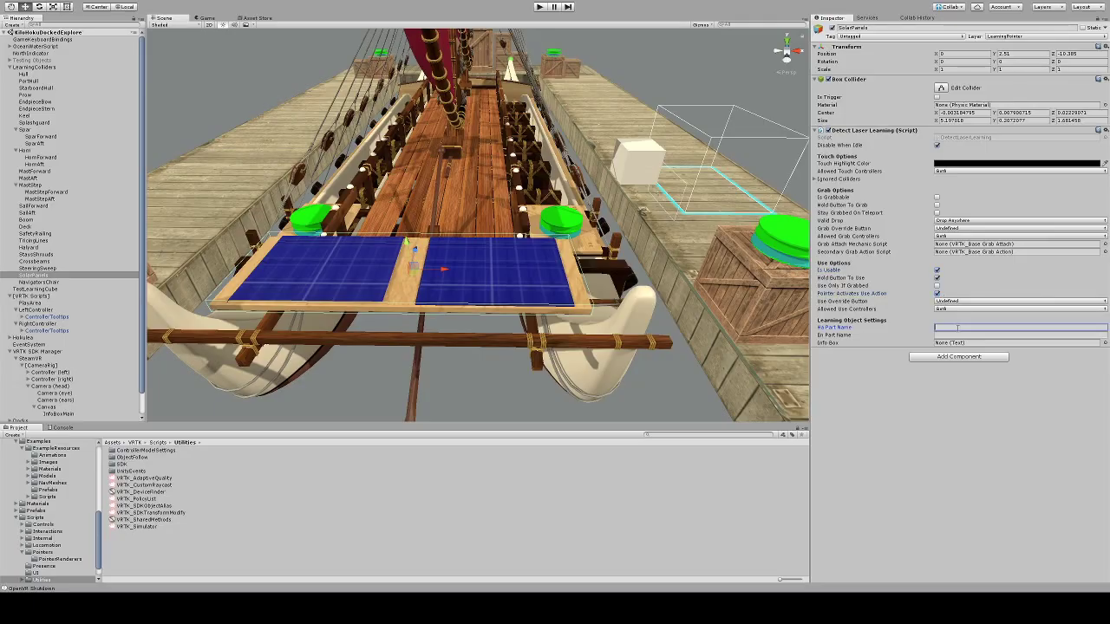
text(Papa Ui)
text((Pu)
key(Tab)
text(Sola)
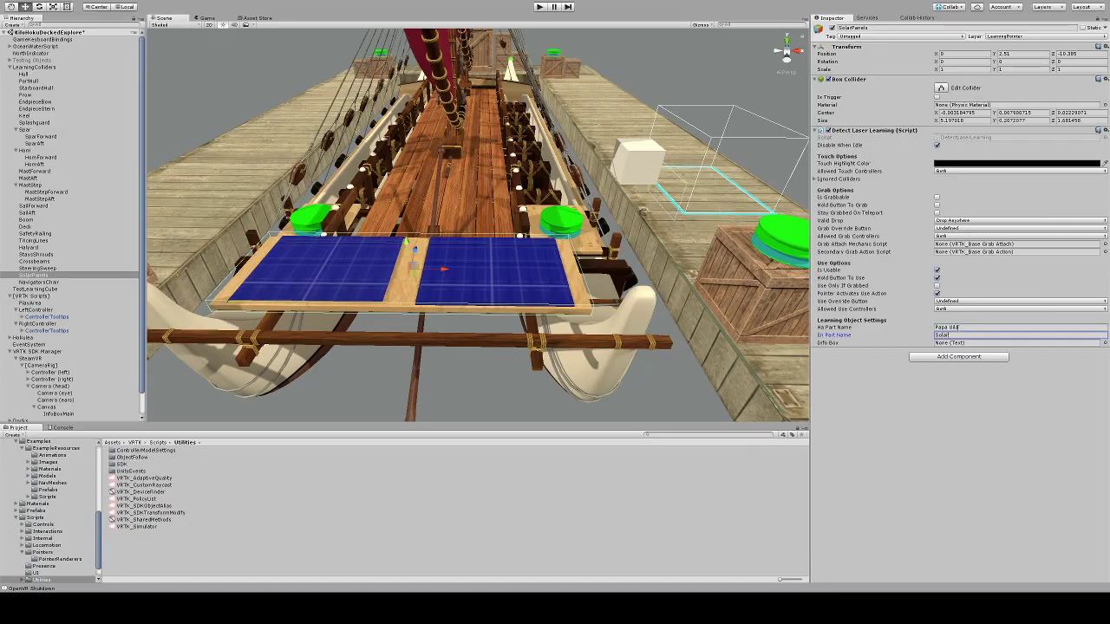
text(r Panels)
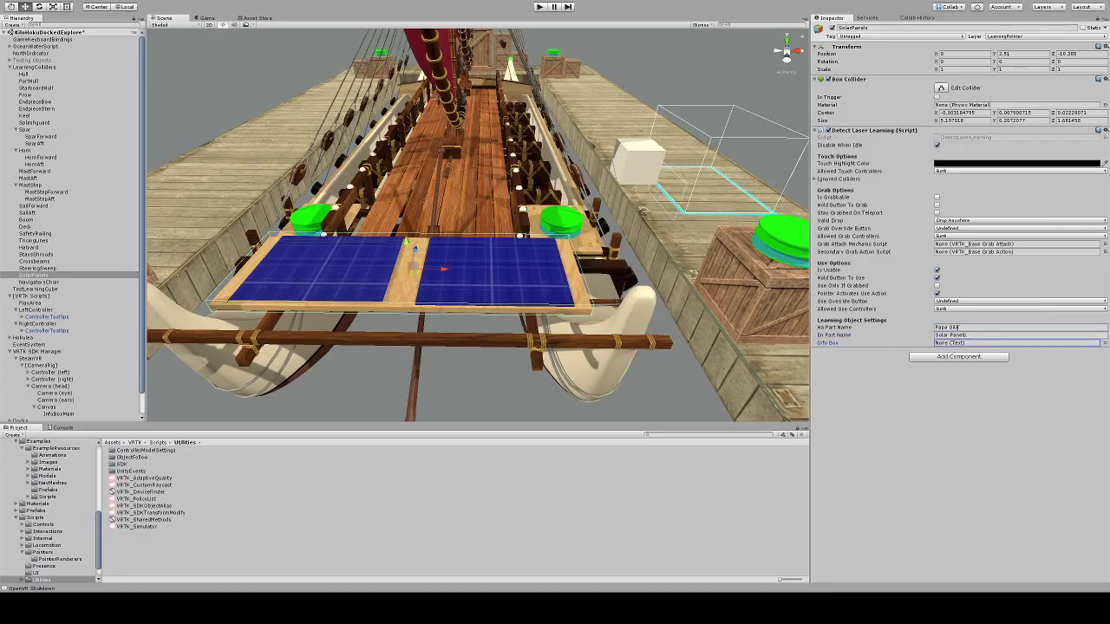
drag(62, 415, 999, 349)
Deactivate TestLearningCube and move it into the Testing Objects group.
right_drag(607, 130, 438, 192)
scroll(484, 194, down, 2)
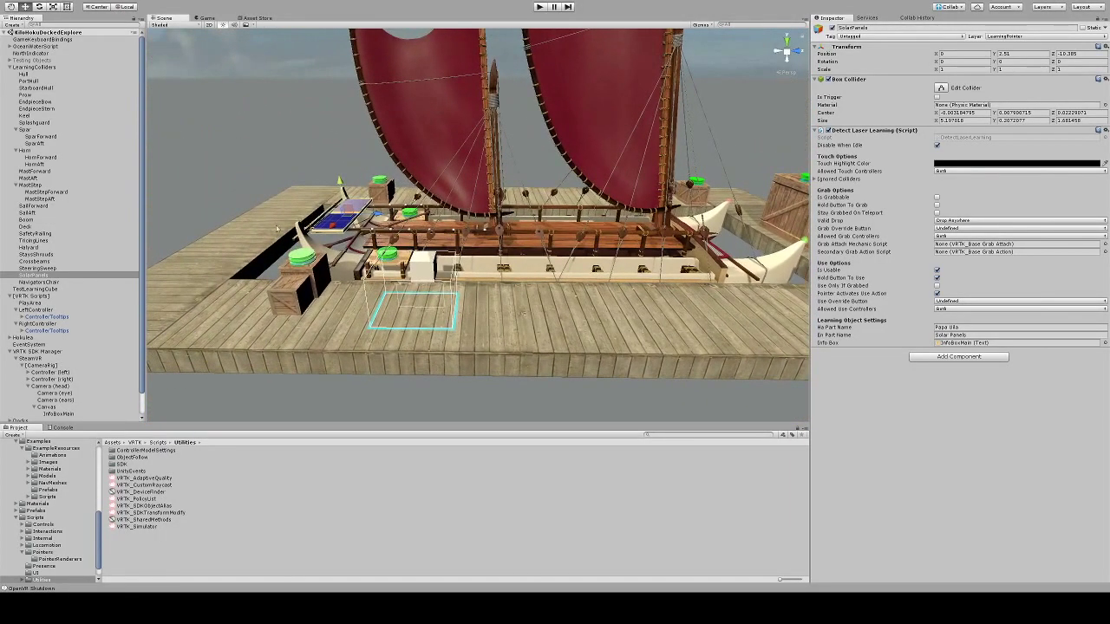
click(32, 289)
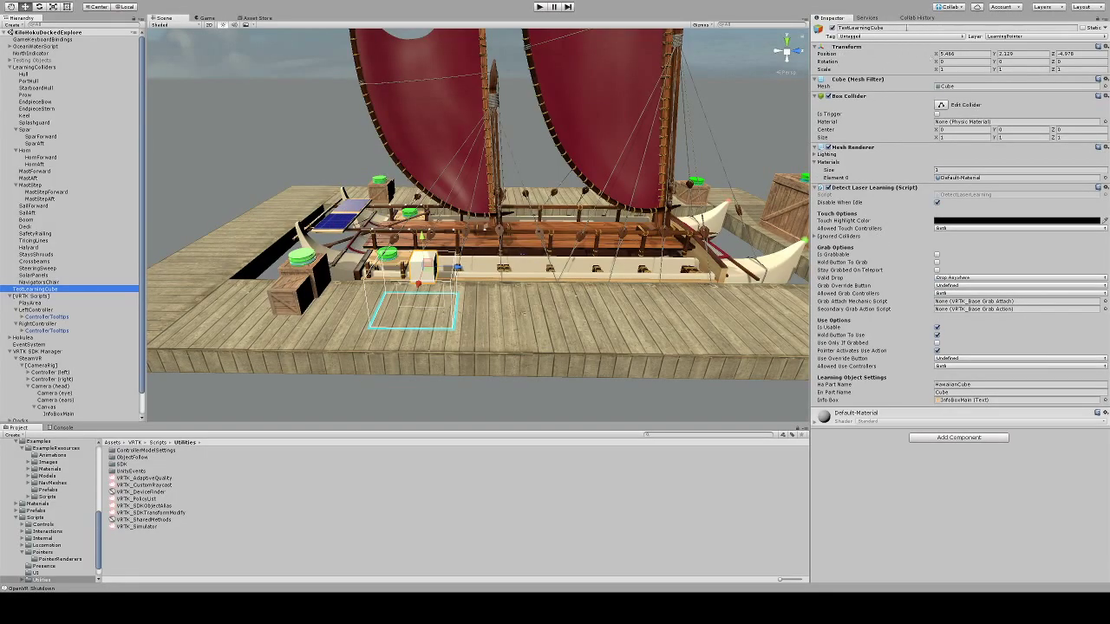
click(832, 28)
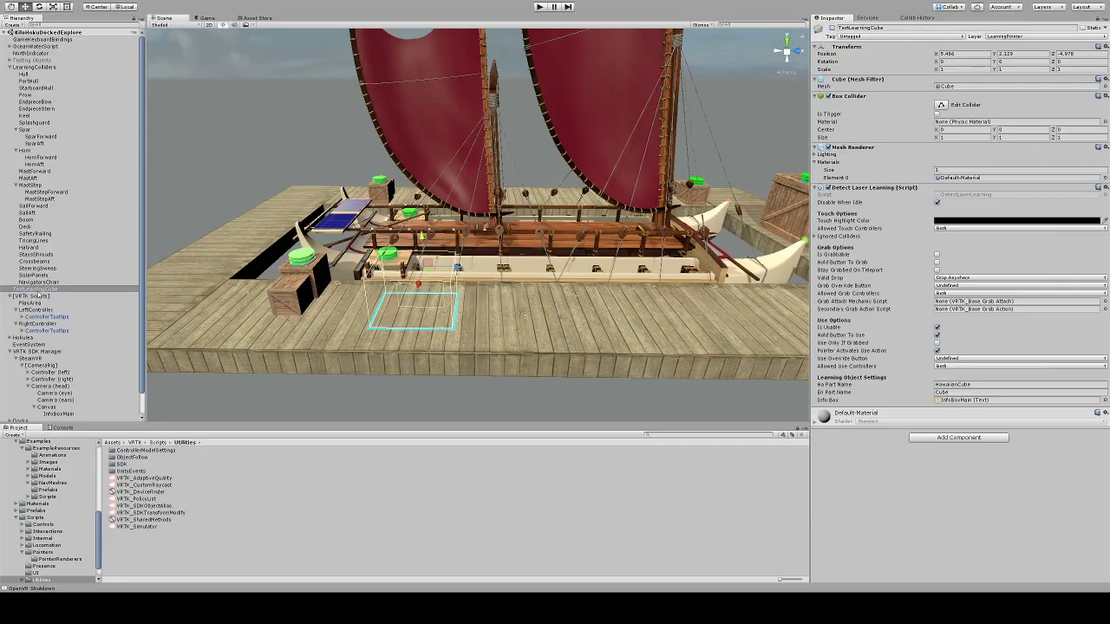
drag(39, 289, 29, 70)
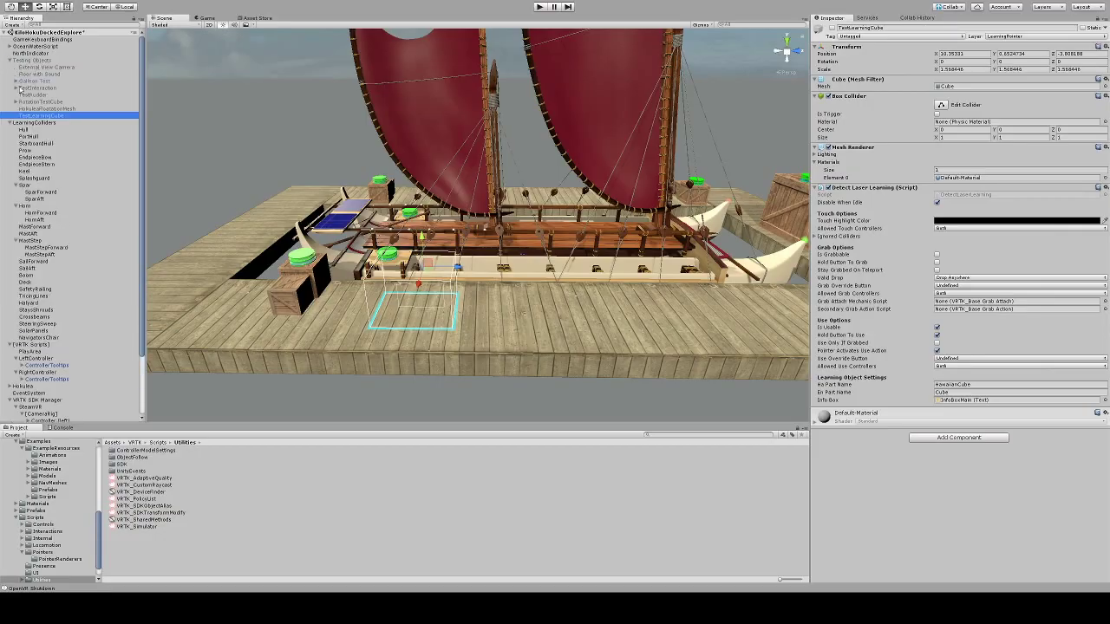
click(9, 60)
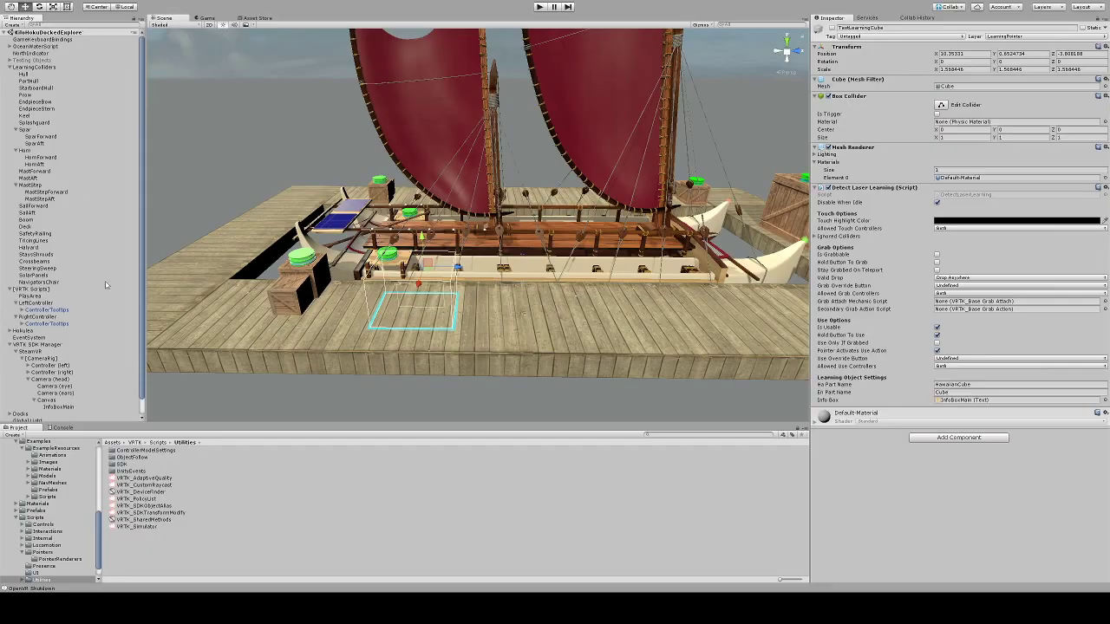
Run the scene in play mode to test the canoe's learning colliders, and stop it.
alt+drag(459, 161, 442, 233)
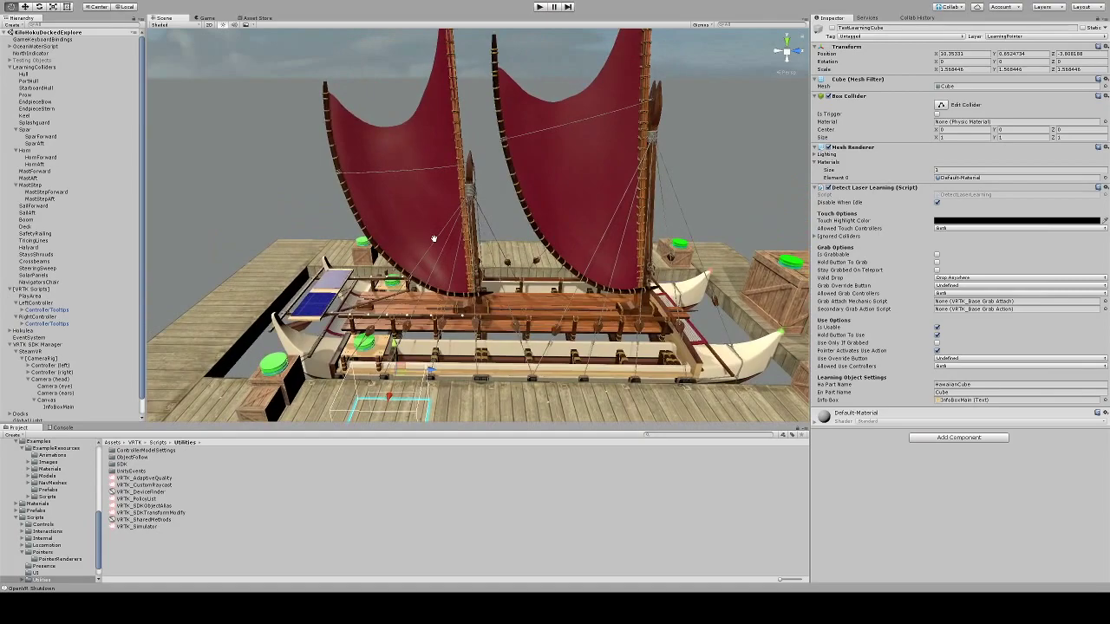
alt+drag(532, 248, 519, 130)
key(ctrl+p)
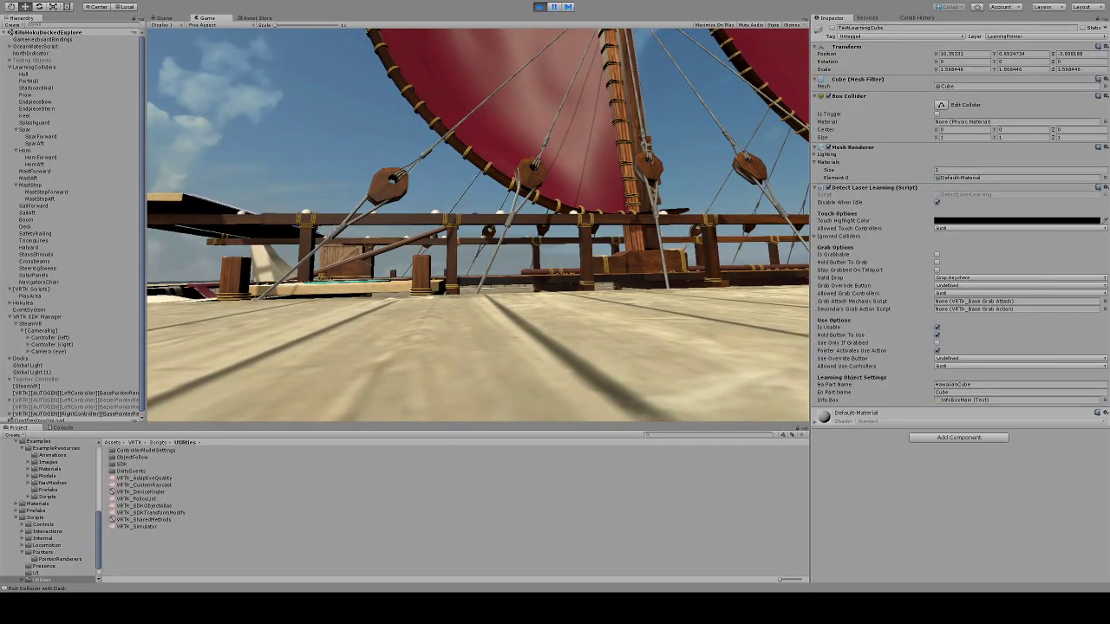
key(ctrl+p)
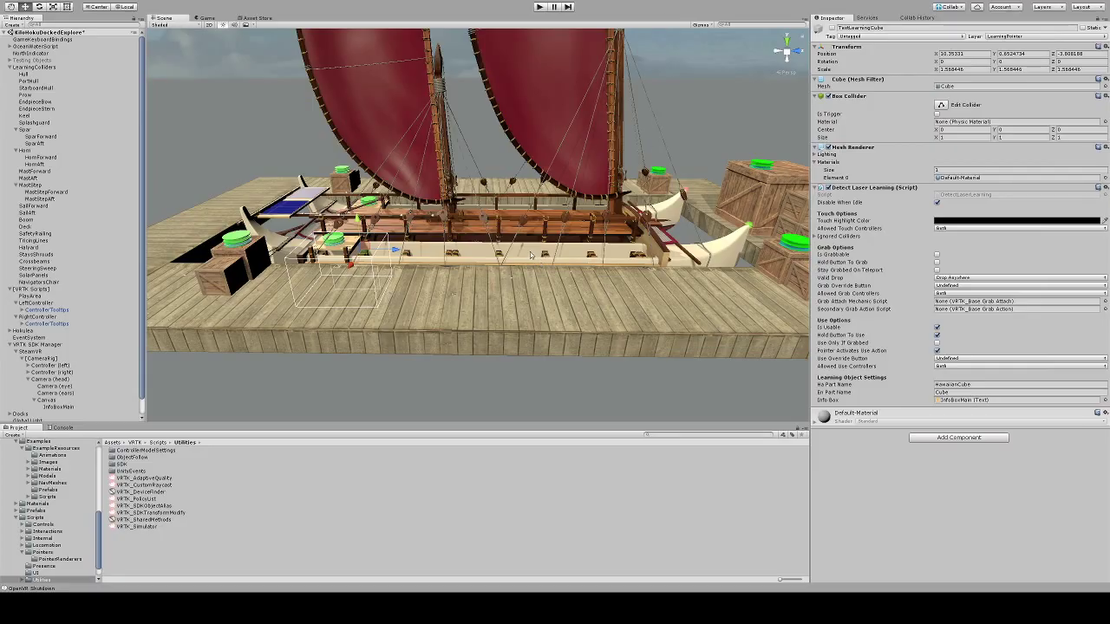
right_drag(545, 260, 386, 339)
scroll(477, 226, up, 2)
scroll(477, 226, up, 2)
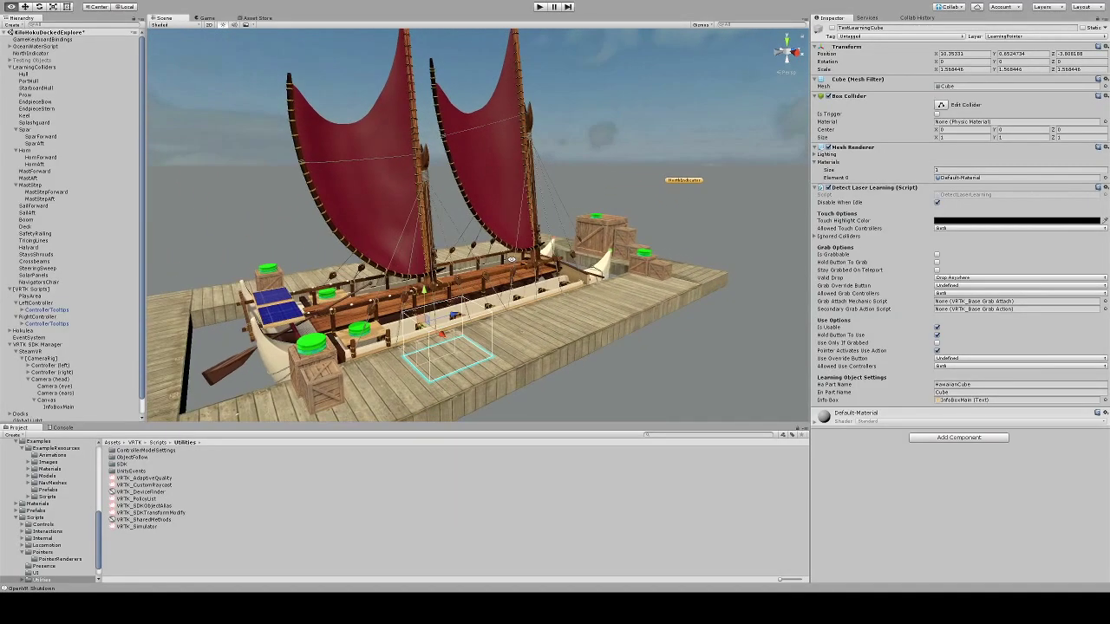
right_drag(496, 260, 513, 217)
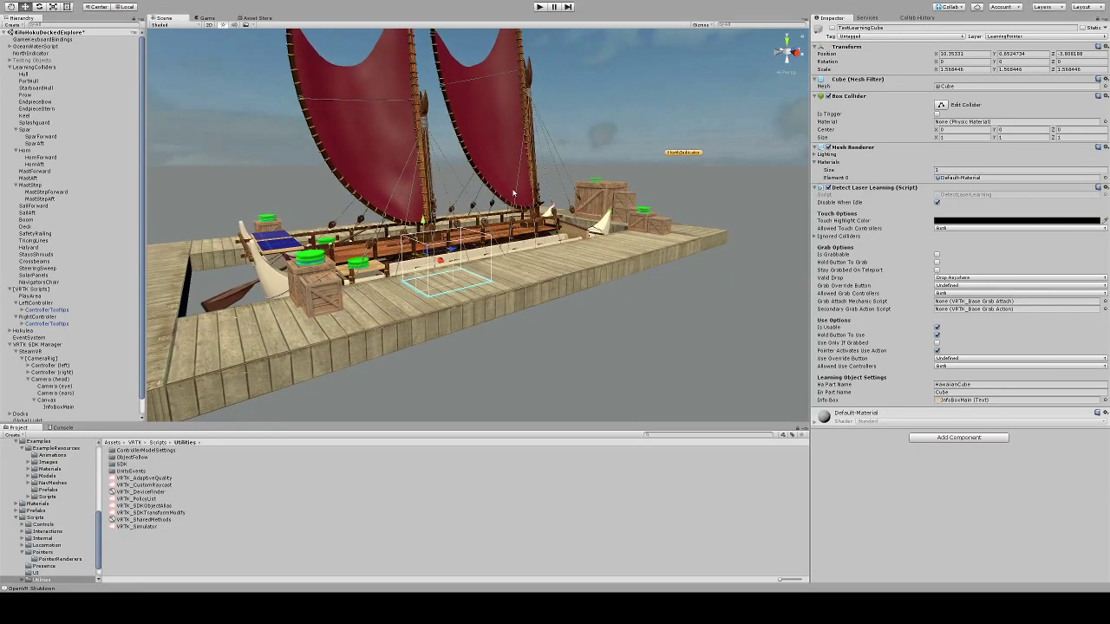